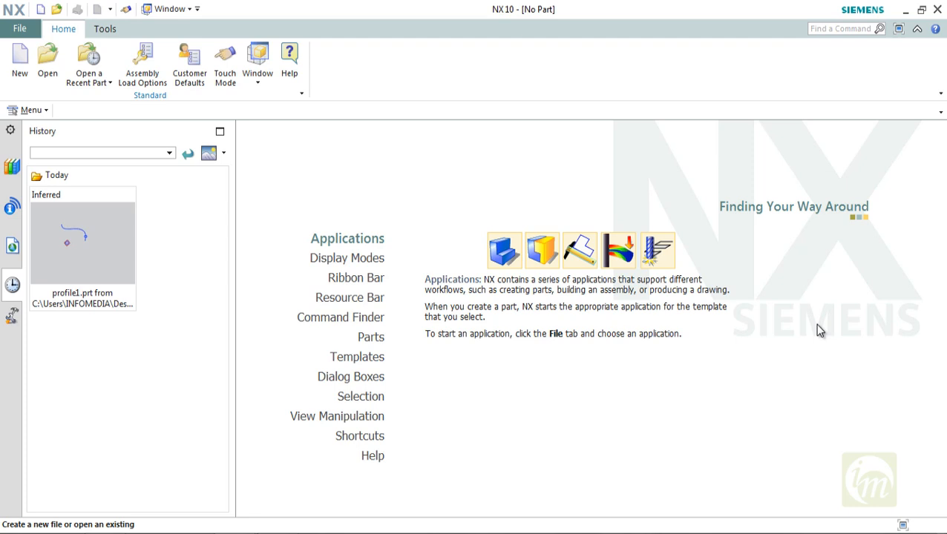
Start a new part file using the Model template with millimetres as its units.
click(22, 70)
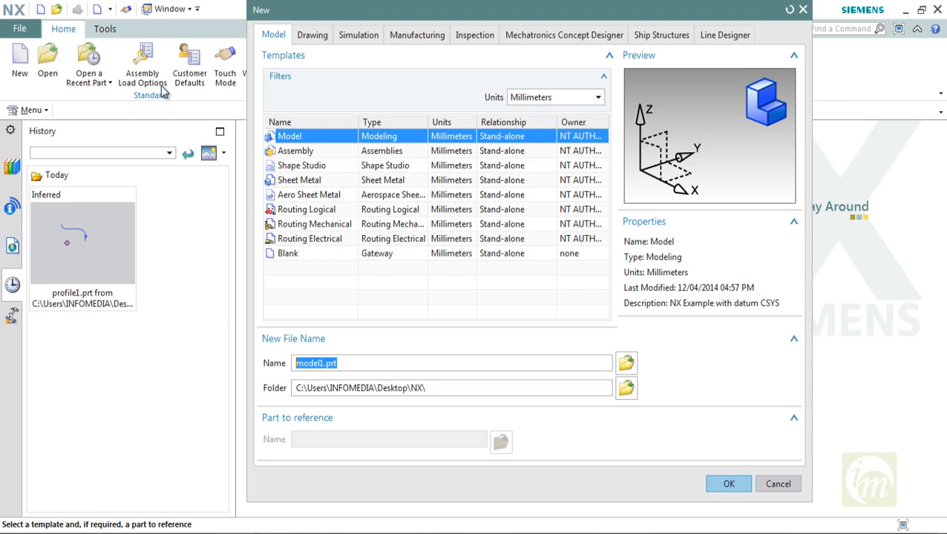
click(271, 35)
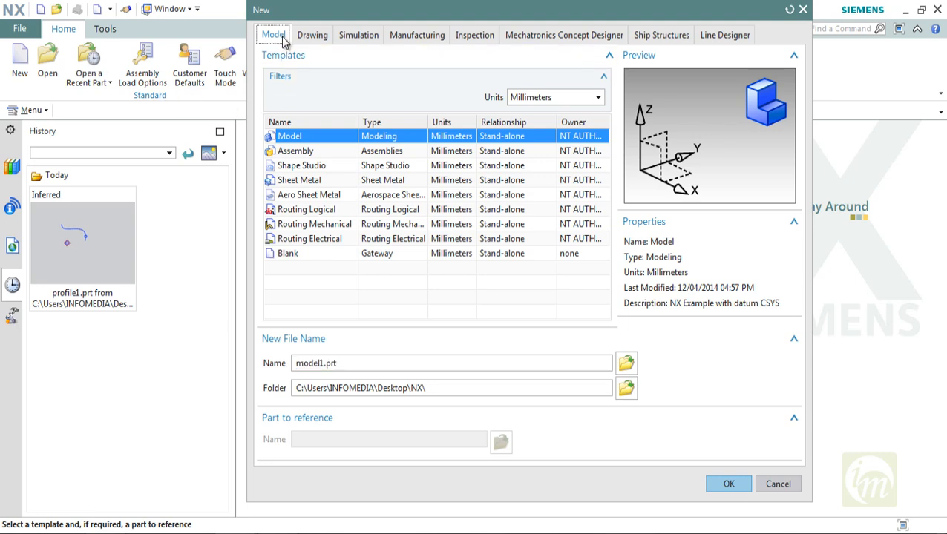
click(517, 98)
click(517, 97)
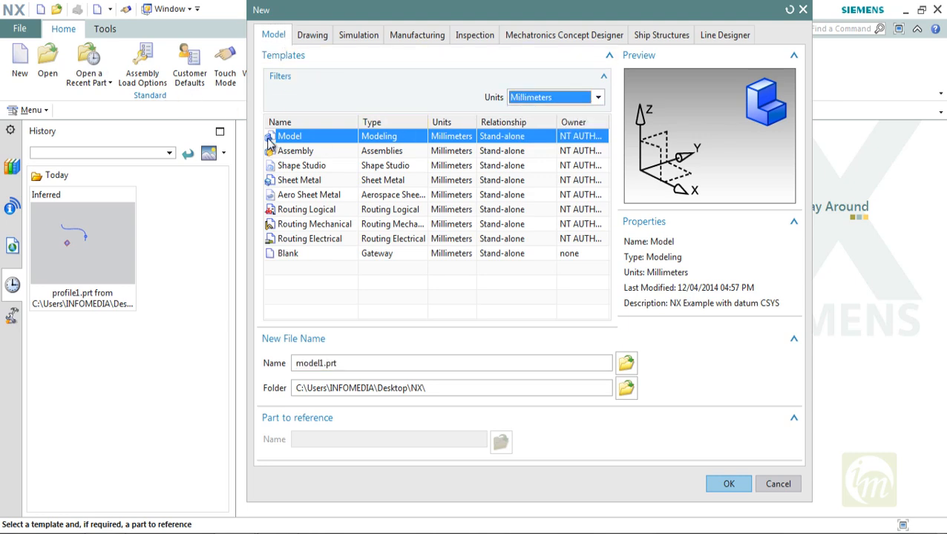
click(306, 141)
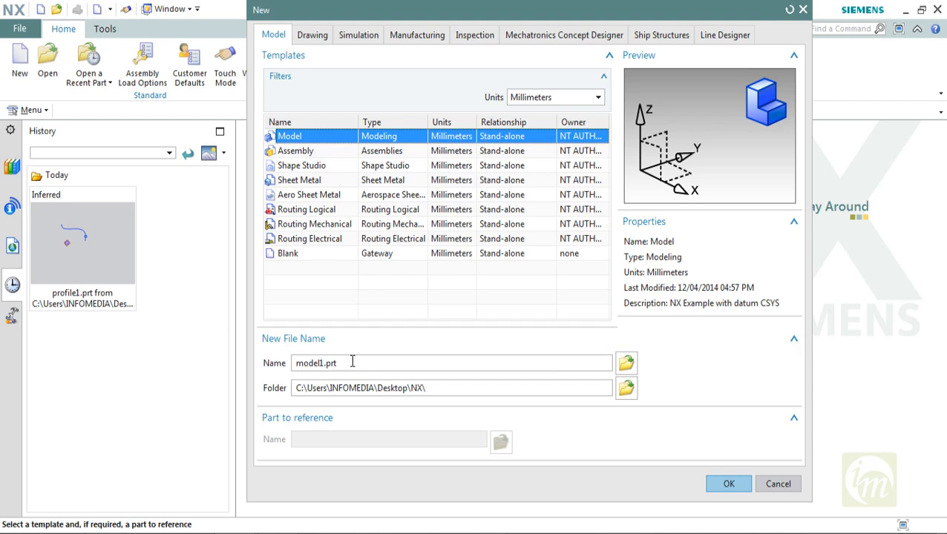
Name the new part file info 1 and create it in the existing folder.
drag(353, 364, 279, 375)
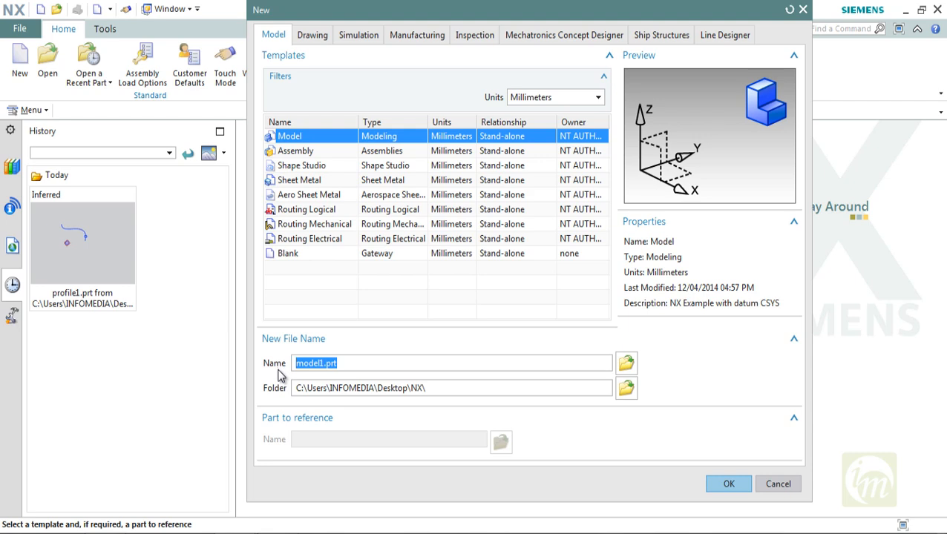
text(in)
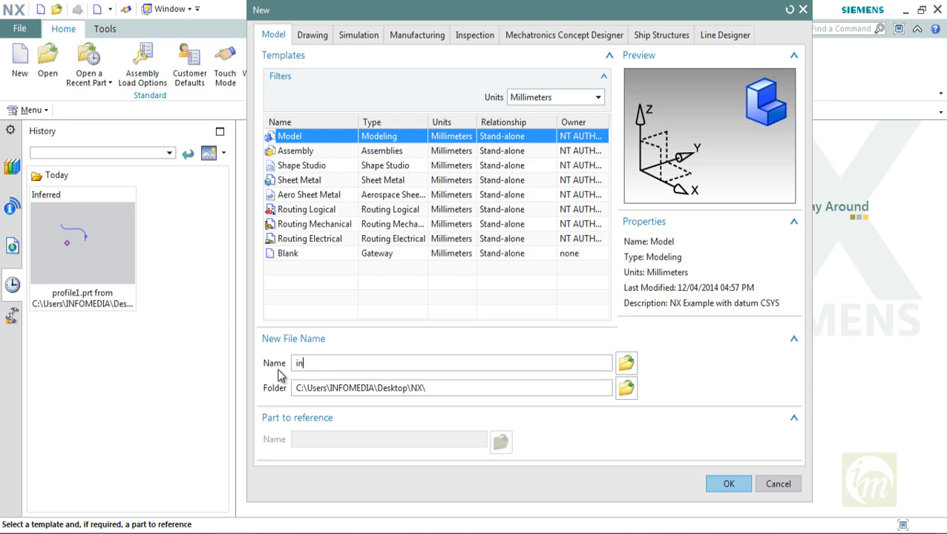
text(fo 1)
click(429, 388)
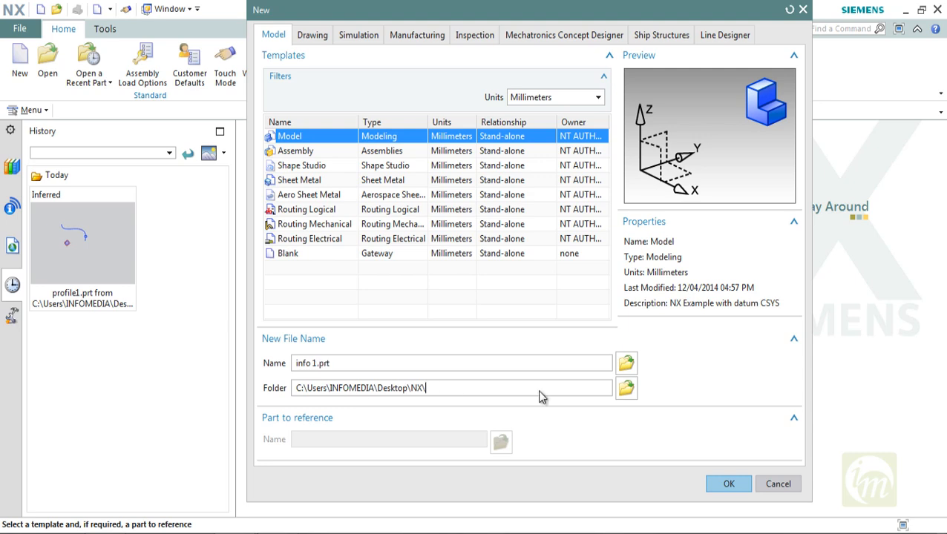
click(728, 484)
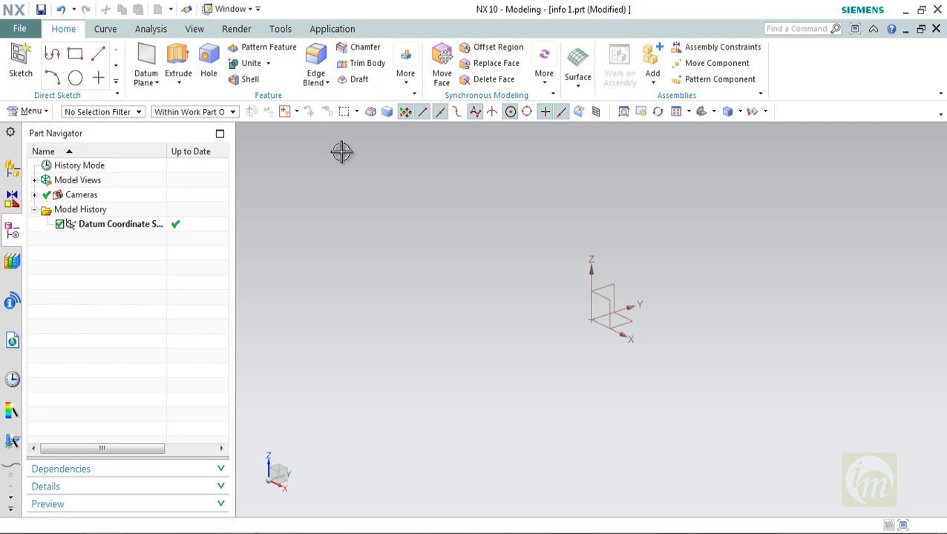
click(180, 83)
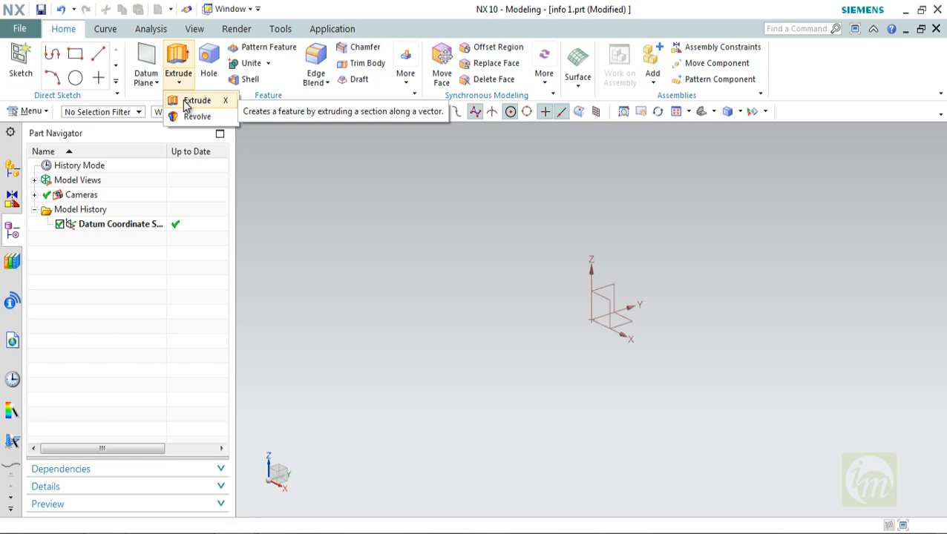
click(289, 148)
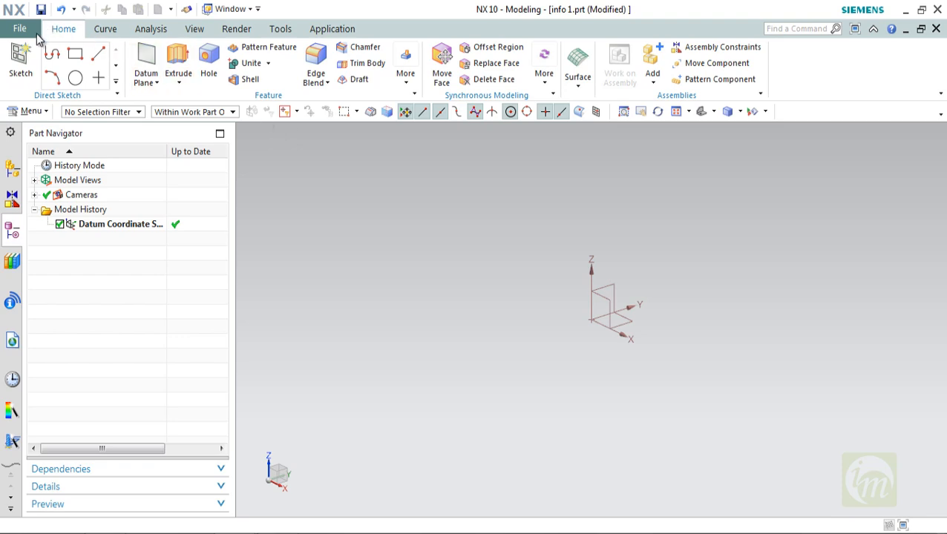
click(20, 28)
Start a Block design feature with default settings, using the Origin and Edge Lengths type.
click(28, 111)
click(28, 111)
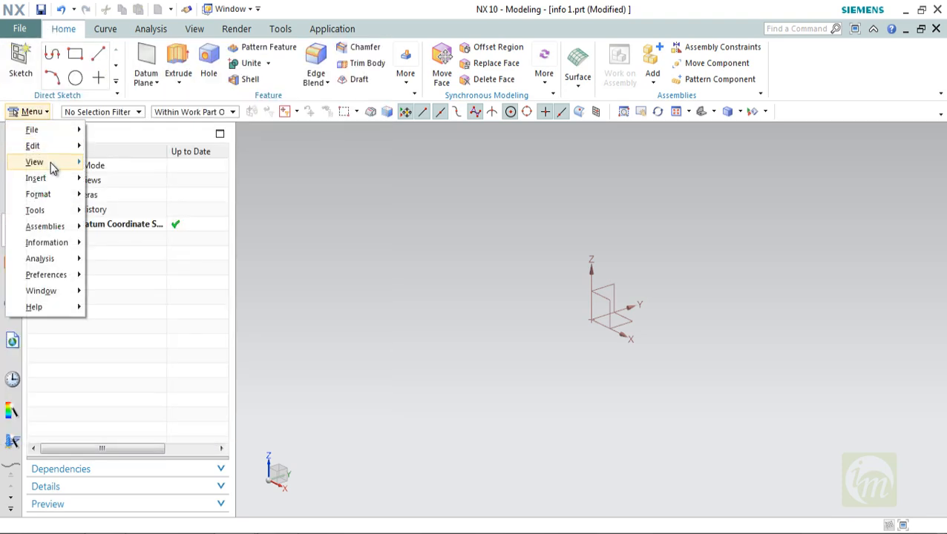
mouse_move(54, 178)
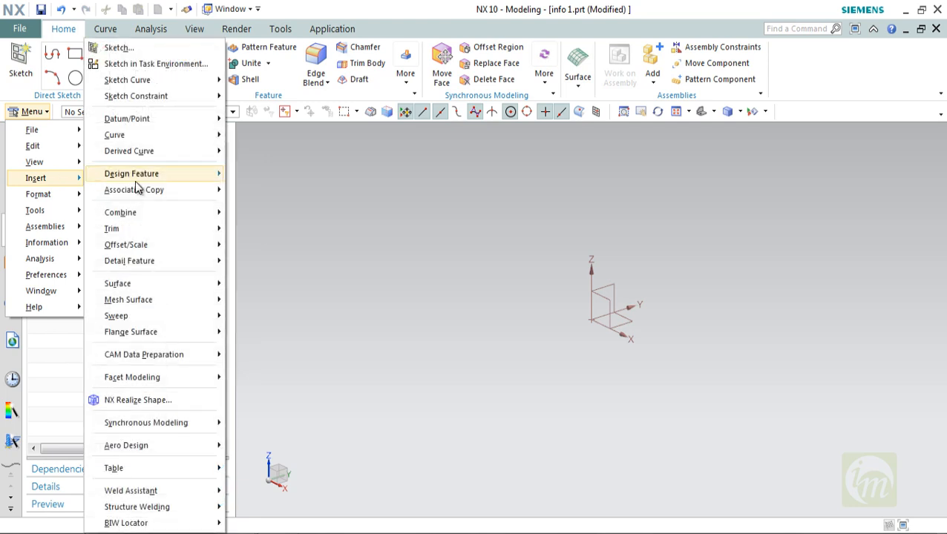
mouse_move(134, 180)
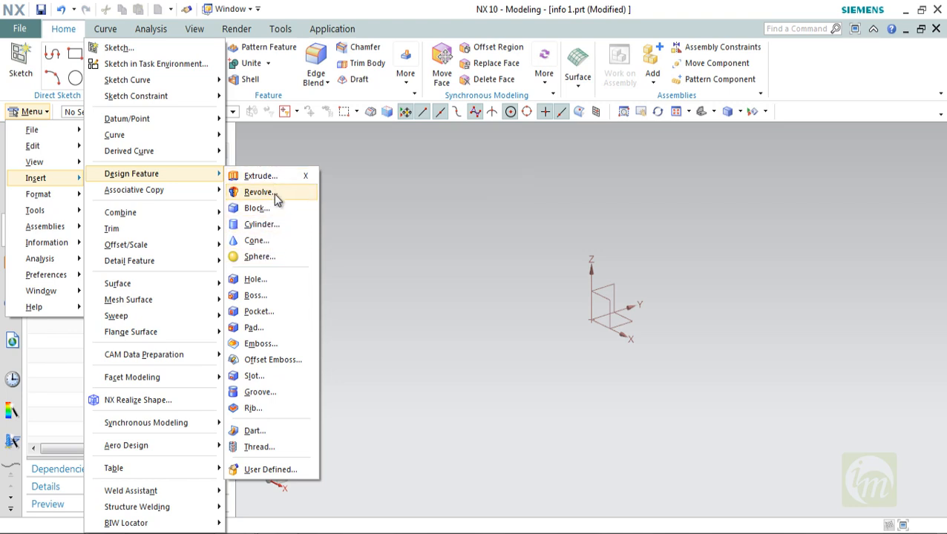
click(311, 213)
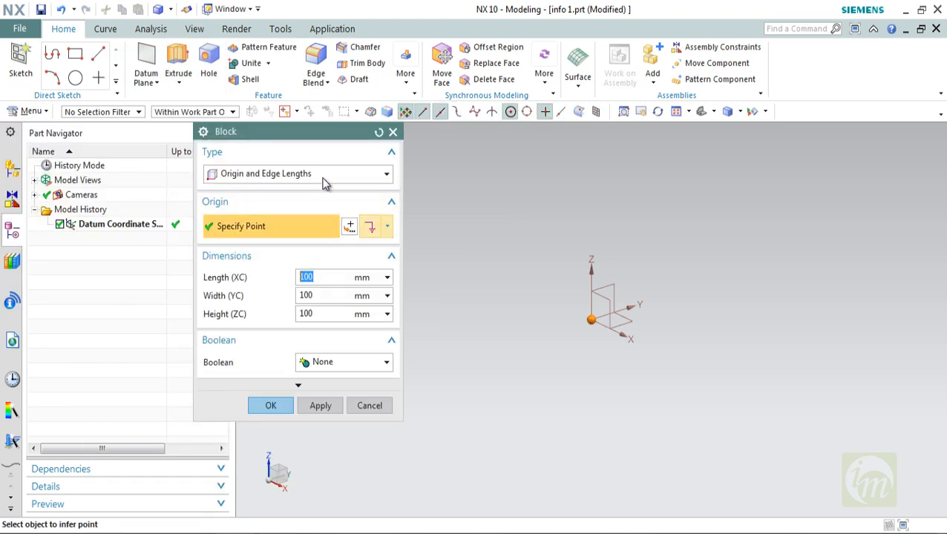
drag(289, 135, 407, 172)
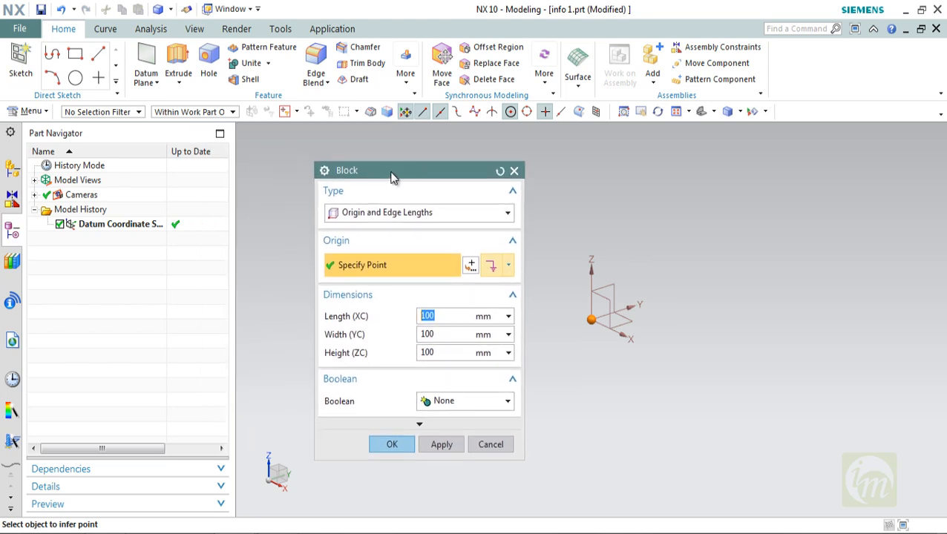
click(498, 175)
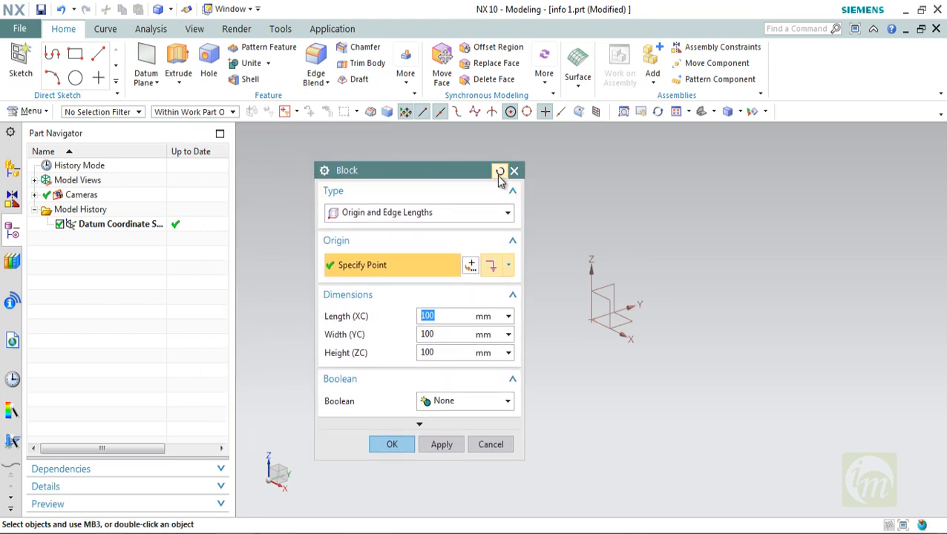
drag(416, 172, 437, 172)
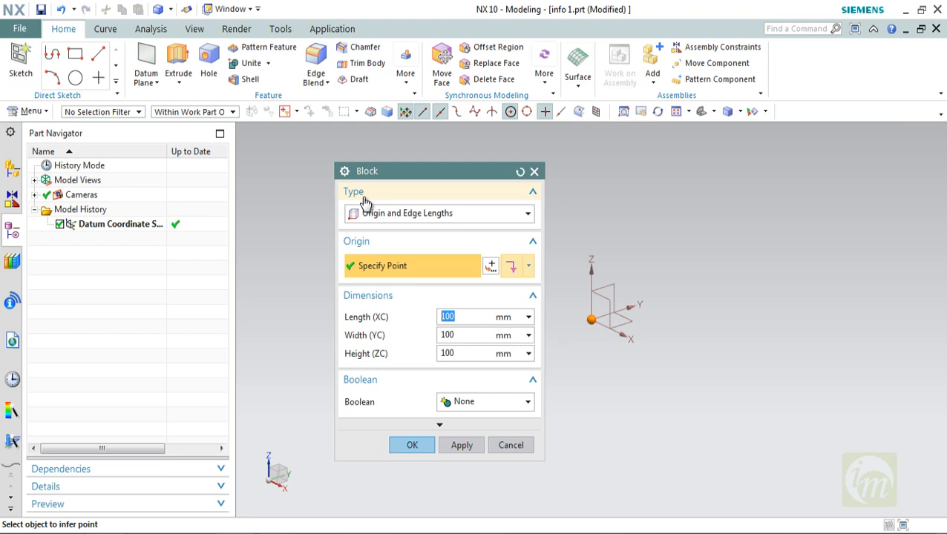
click(398, 214)
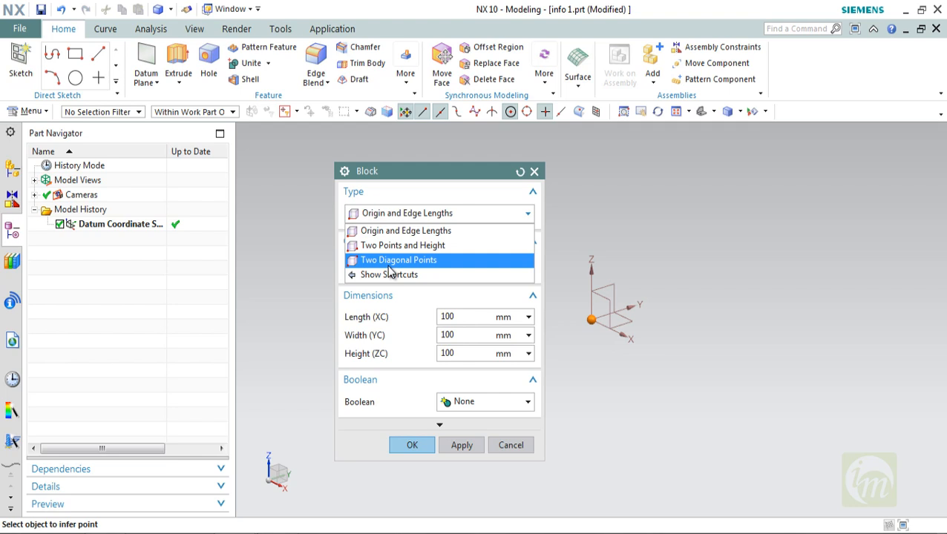
click(415, 201)
click(475, 215)
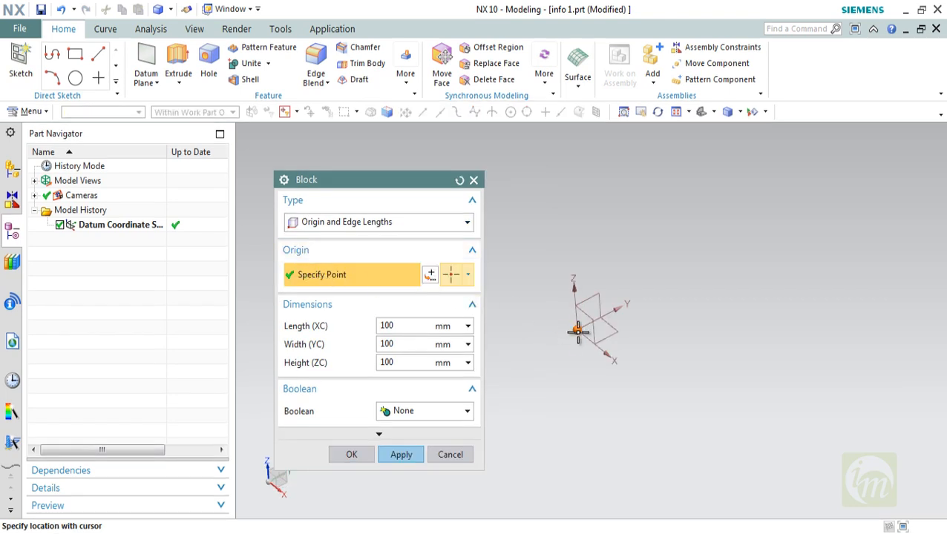
Specify the datum coordinate system's origin as the block's origin and set length 25 mm, width 25 mm and height 30 mm.
click(579, 328)
drag(402, 328, 352, 325)
text(25)
click(393, 343)
drag(394, 343, 361, 362)
text(25)
text(30)
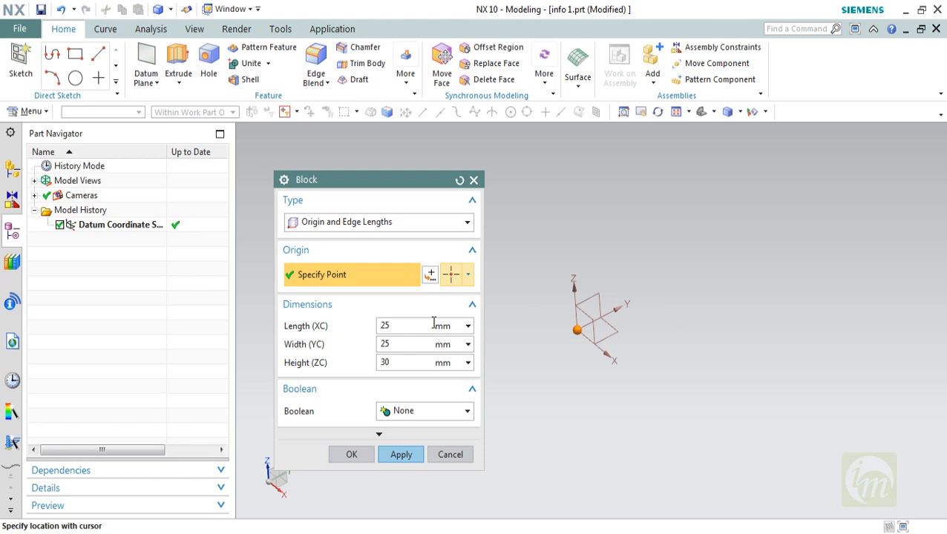
Create the block at the datum origin with the Boolean option set to None.
click(576, 328)
drag(409, 179, 440, 152)
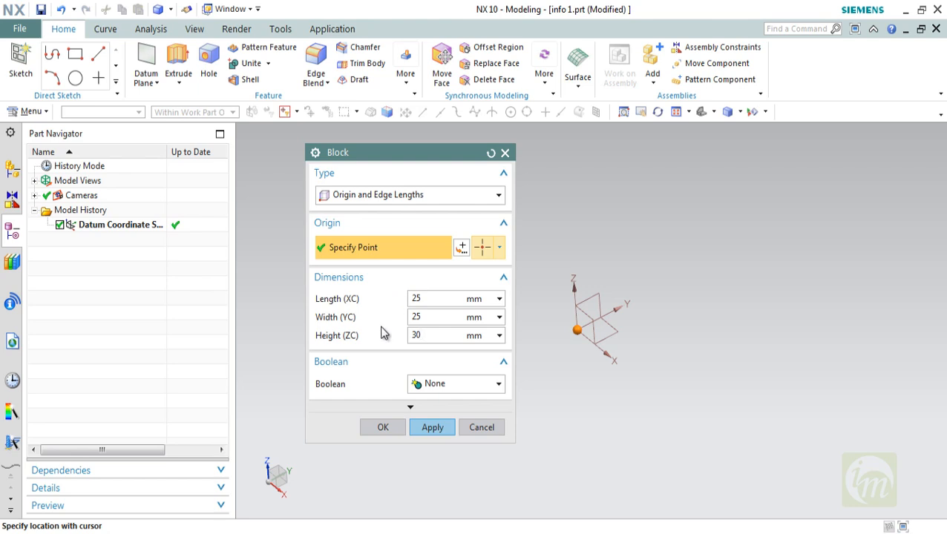
click(436, 388)
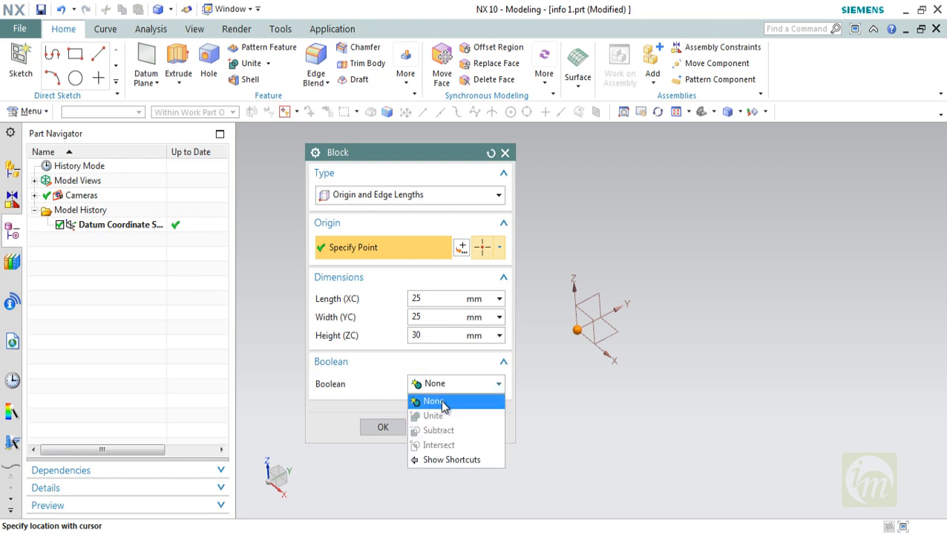
click(442, 402)
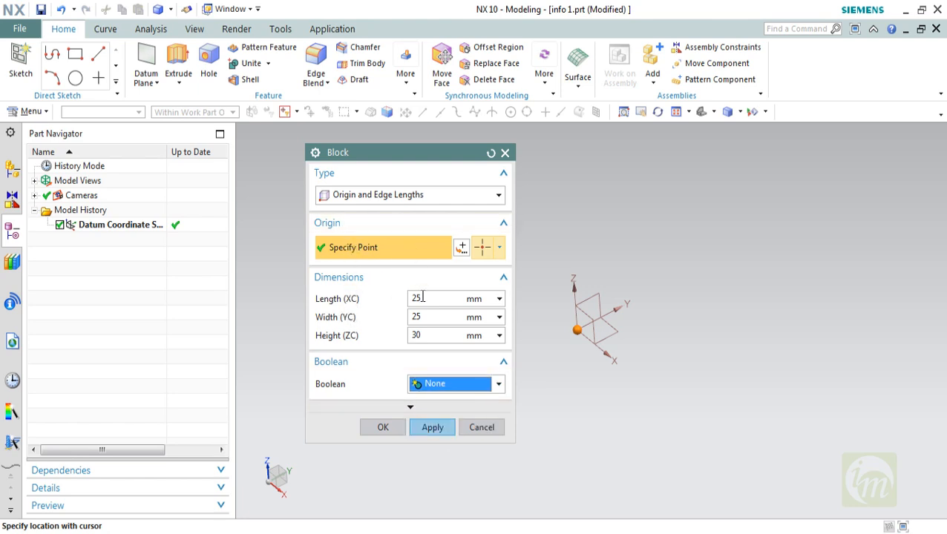
click(436, 430)
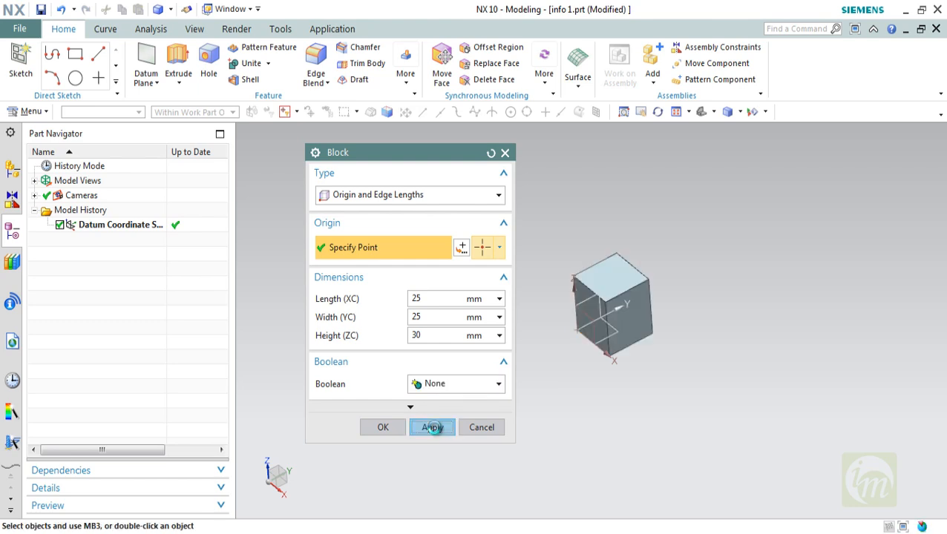
Specify a second block's origin on the first block's upper corner by setting the point's Z coordinate to 30 mm.
mouse_move(665, 345)
middle_down()
mouse_move(684, 342)
mouse_move(676, 338)
middle_up()
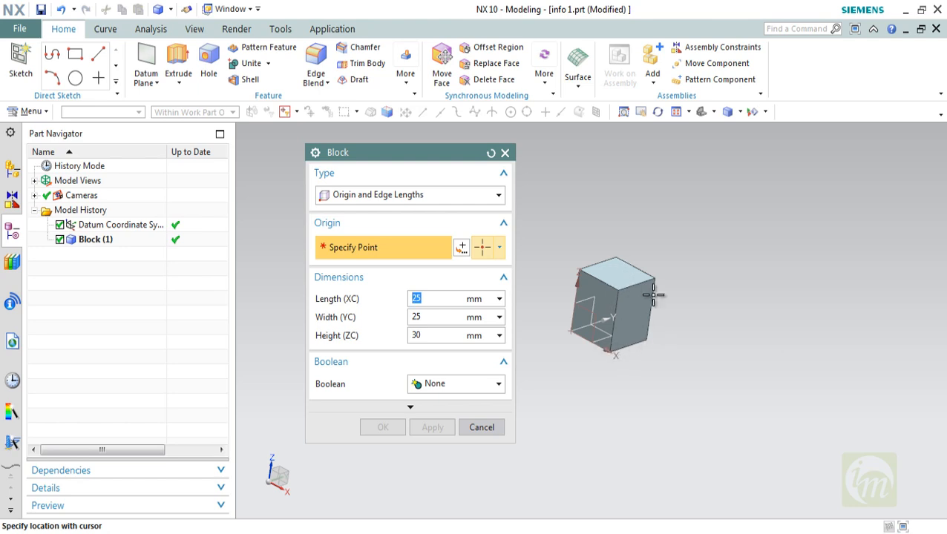
middle_drag(676, 345, 654, 344)
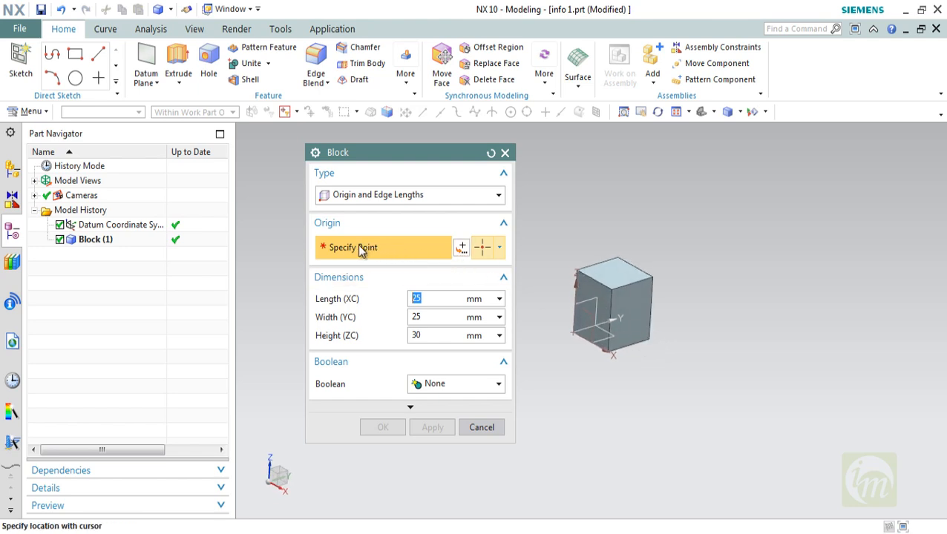
click(462, 249)
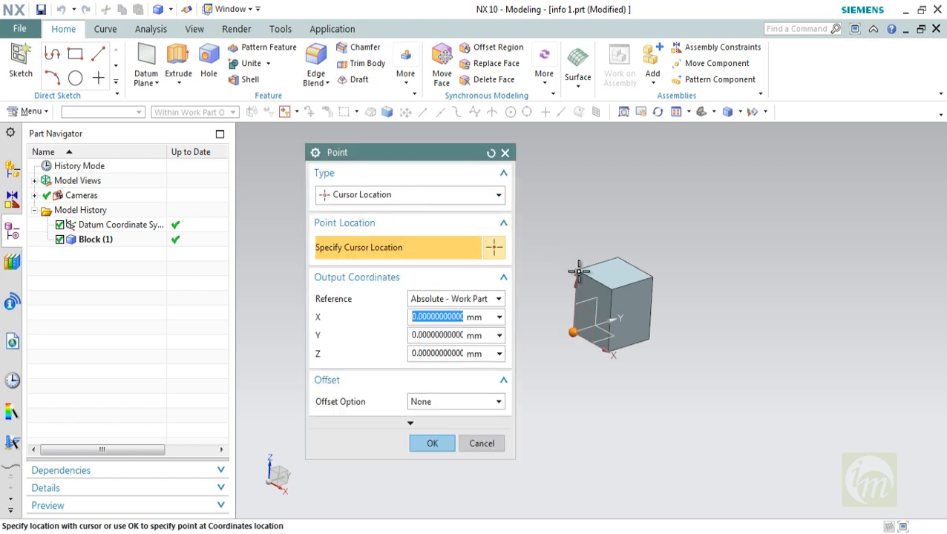
click(414, 200)
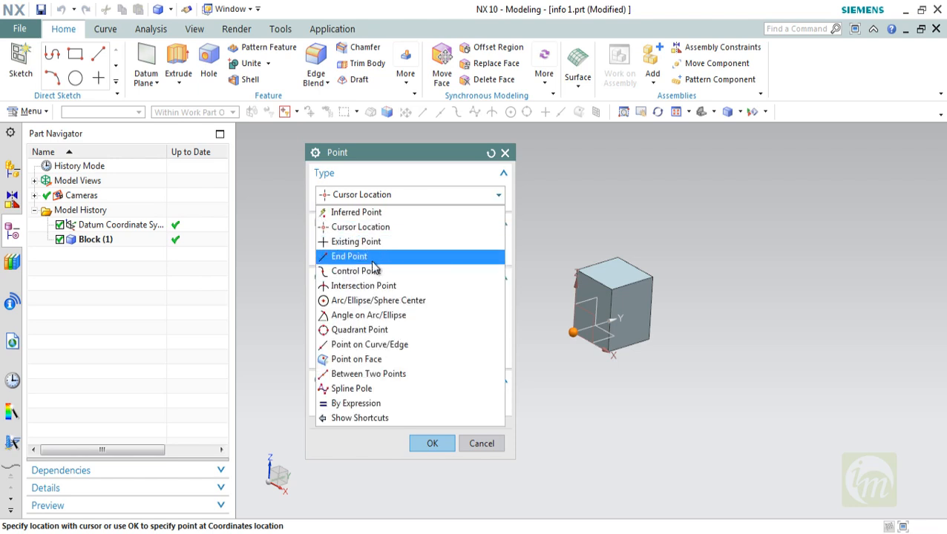
click(401, 194)
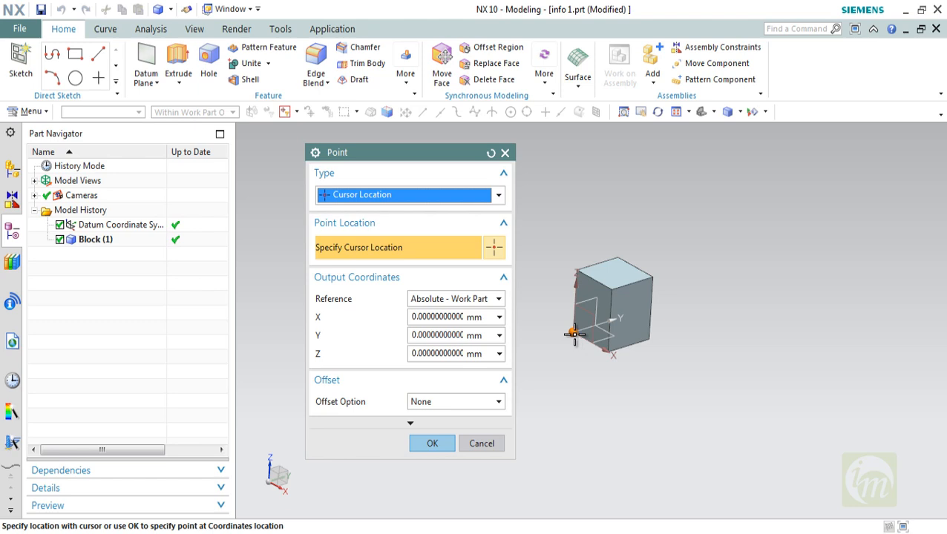
double_click(460, 353)
key(BackSpace)
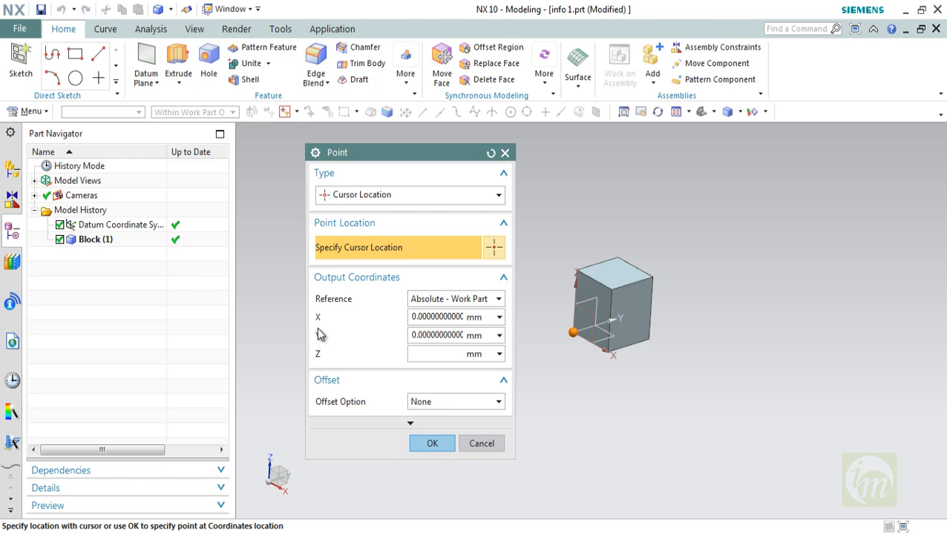
text(30)
key(Return)
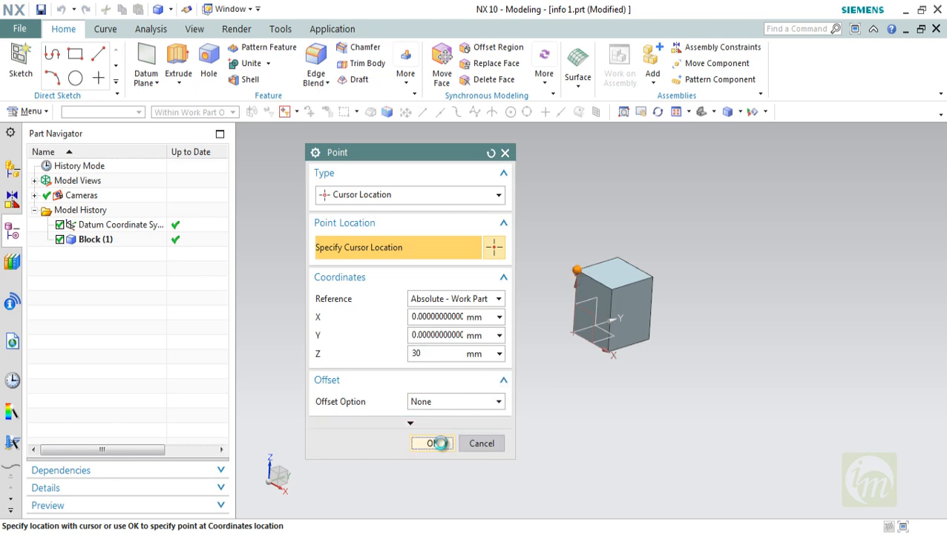
click(432, 443)
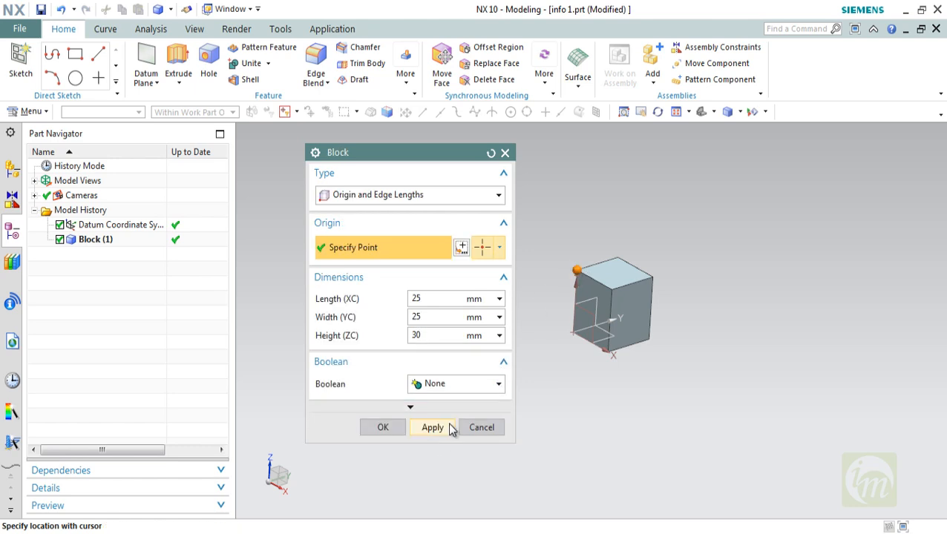
Set the second block's length and width to 50 mm.
double_click(414, 297)
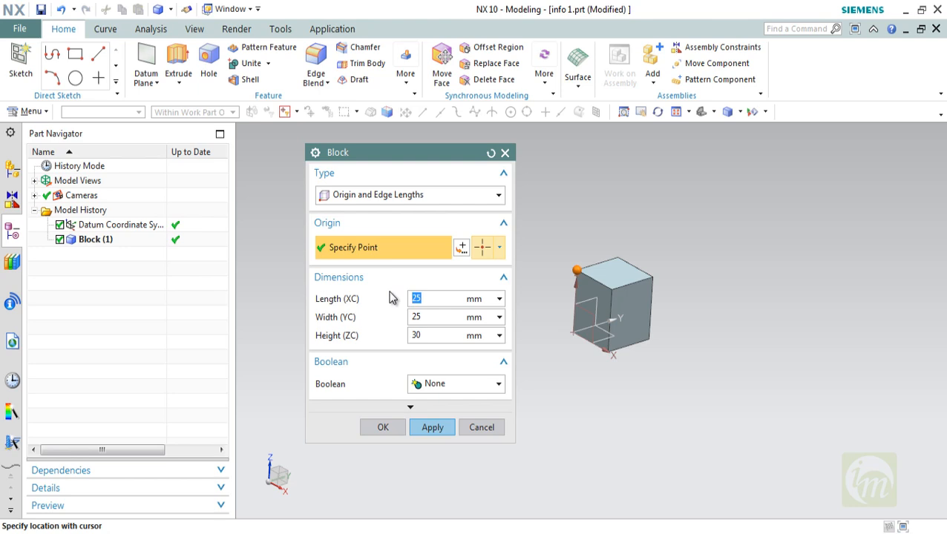
text(50)
drag(429, 318, 398, 316)
text(50)
click(453, 383)
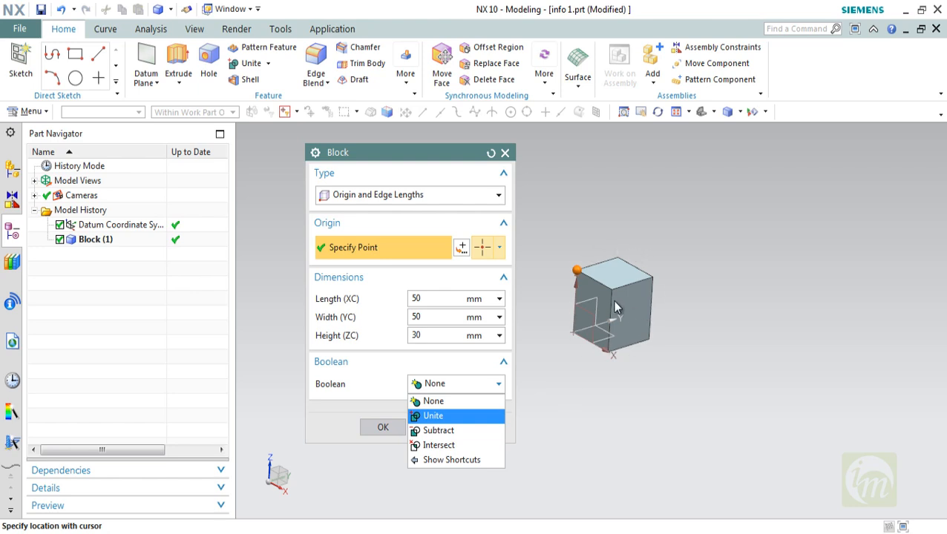
click(456, 416)
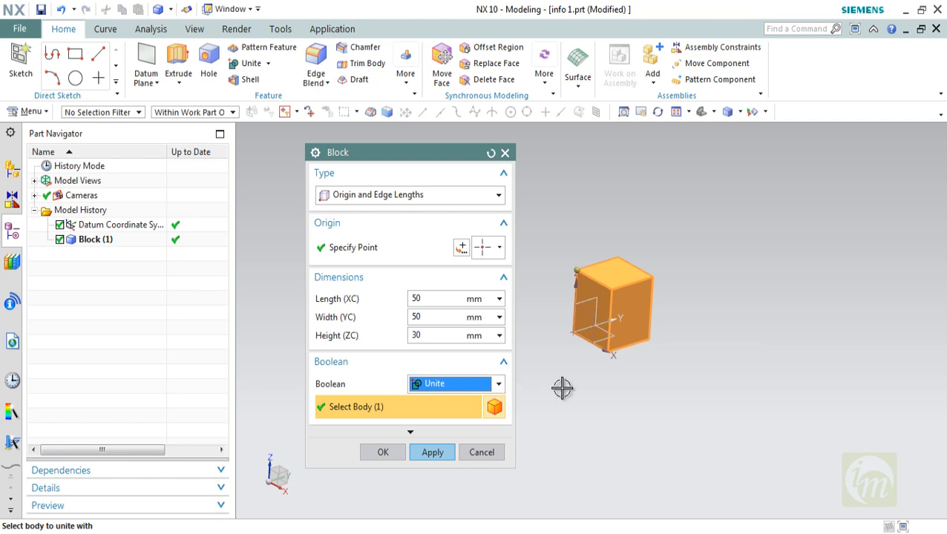
click(473, 383)
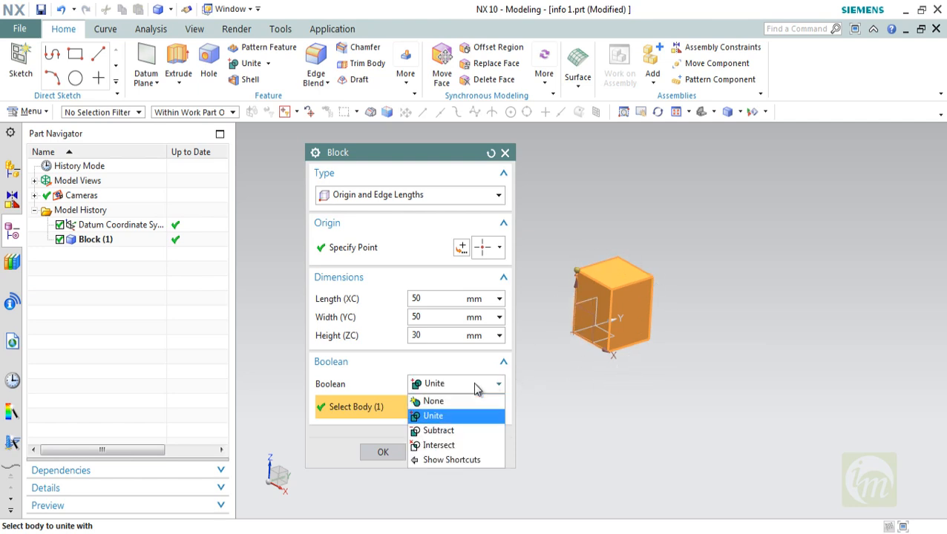
click(458, 401)
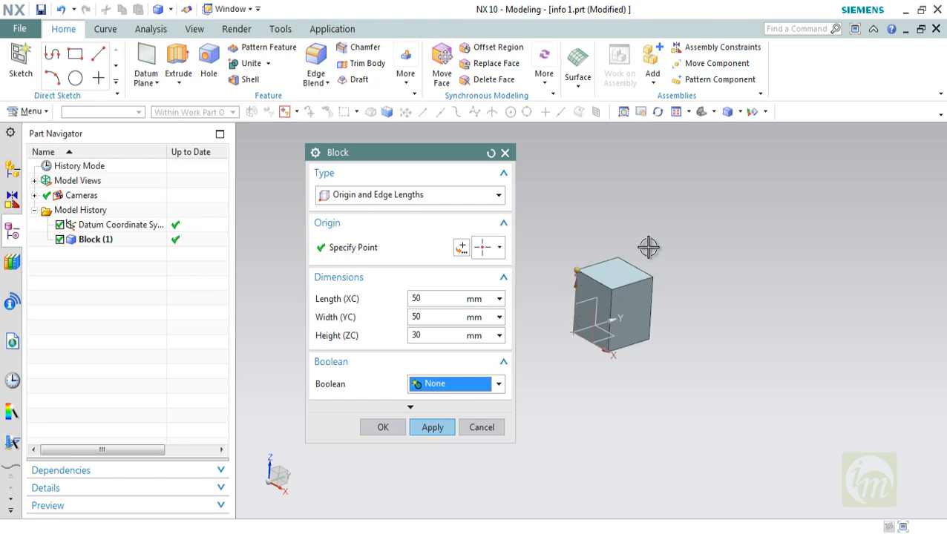
Create the second block on top of the first as a separate body, with the Boolean option set to None.
click(467, 386)
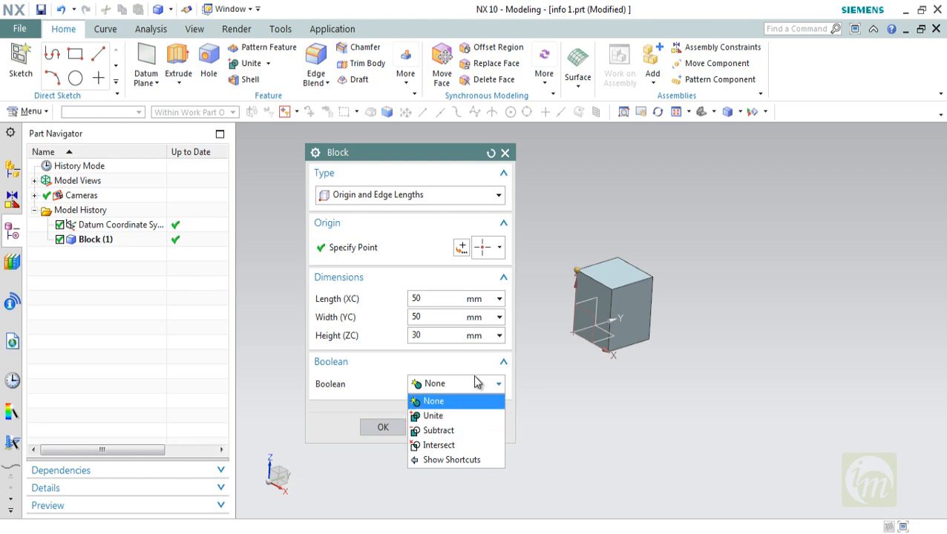
click(475, 382)
click(455, 384)
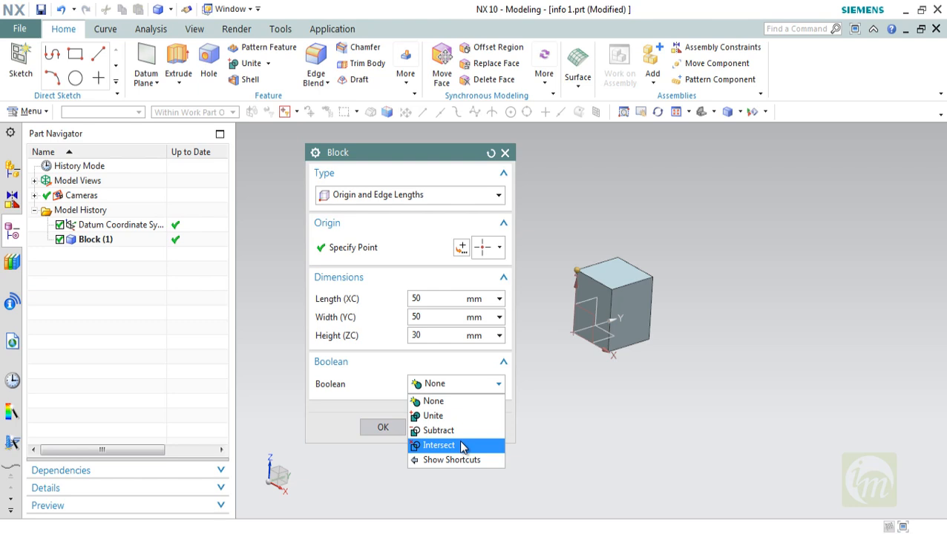
click(451, 402)
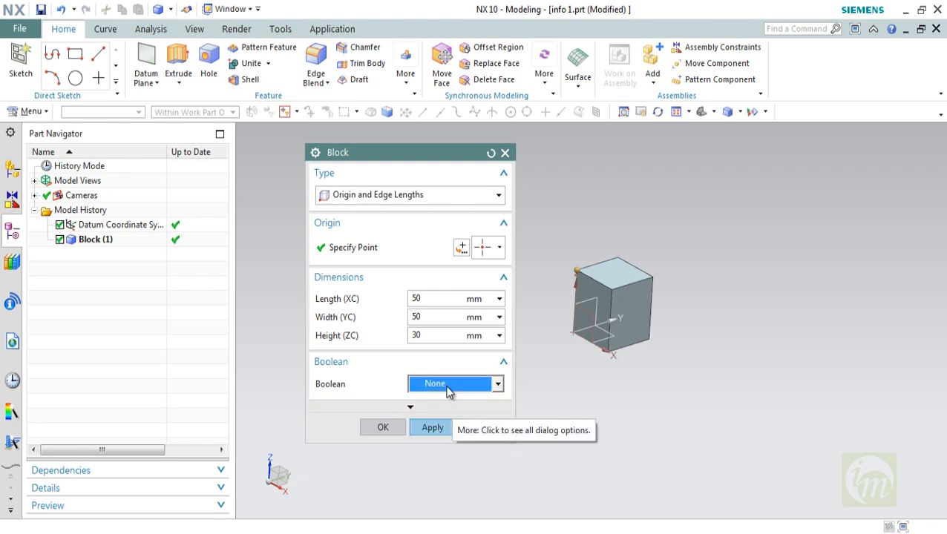
click(443, 429)
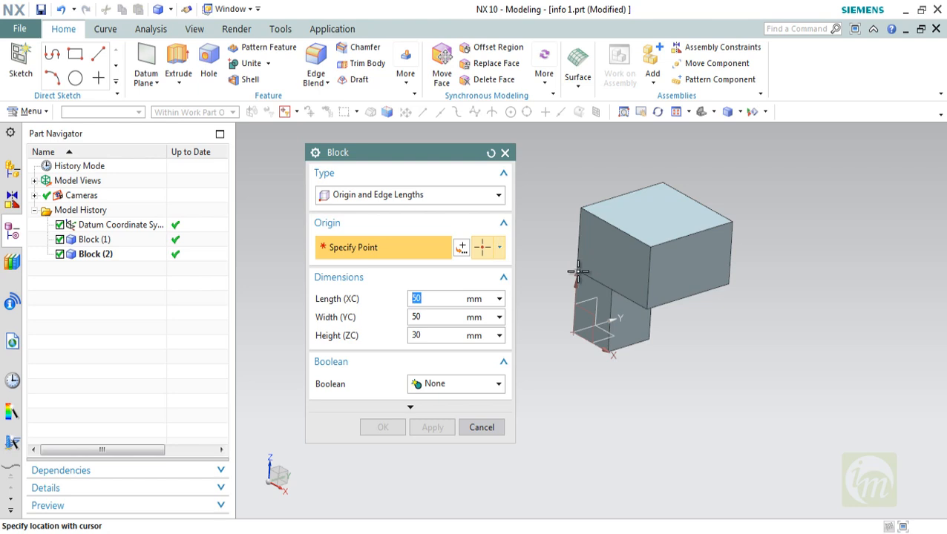
Specify a third block's origin inside the upper block at X 25 mm, Y 25 mm and Z 45 mm.
click(462, 251)
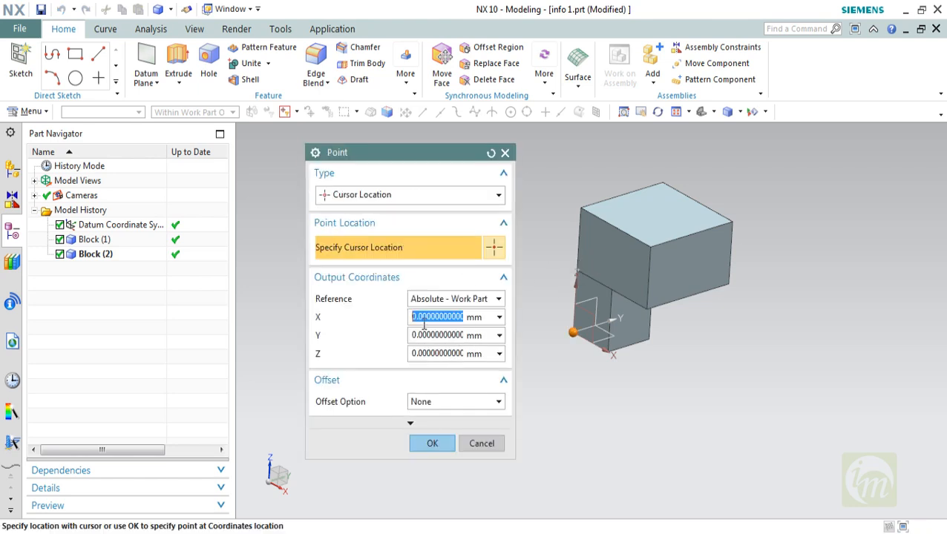
text(25)
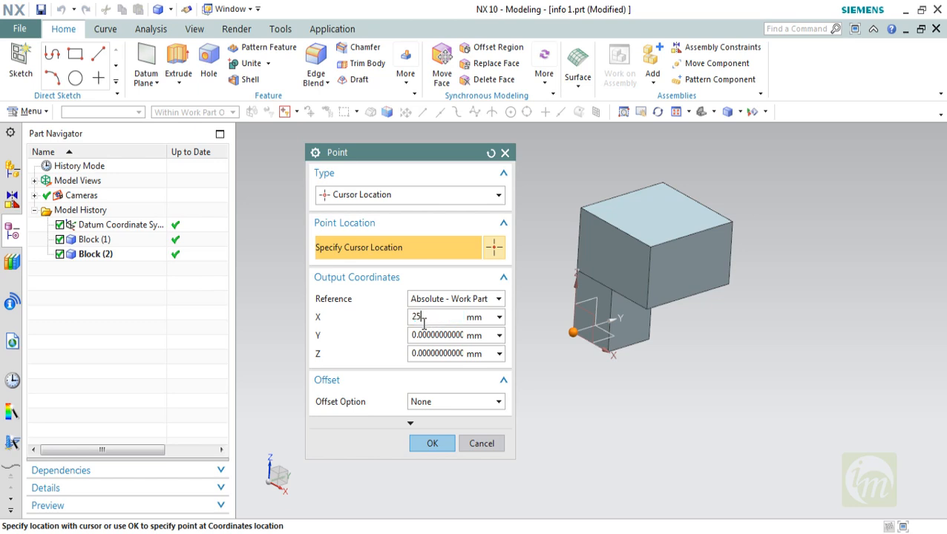
key(Return)
drag(456, 336, 327, 333)
text(25)
key(Return)
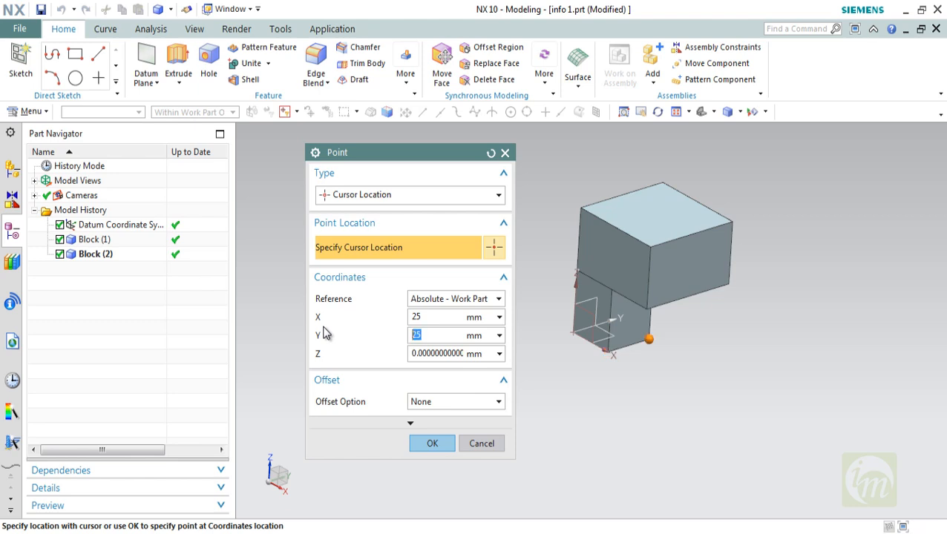
key(Tab)
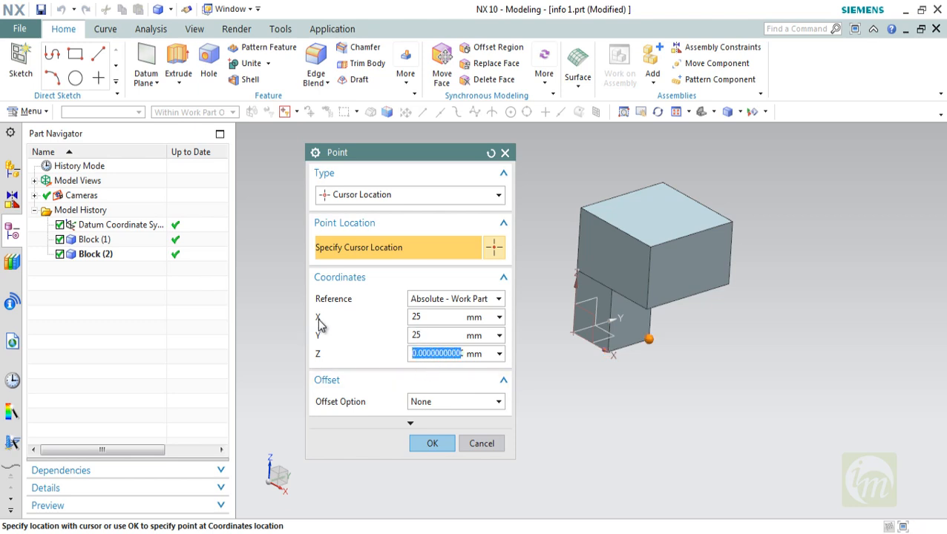
key(BackSpace)
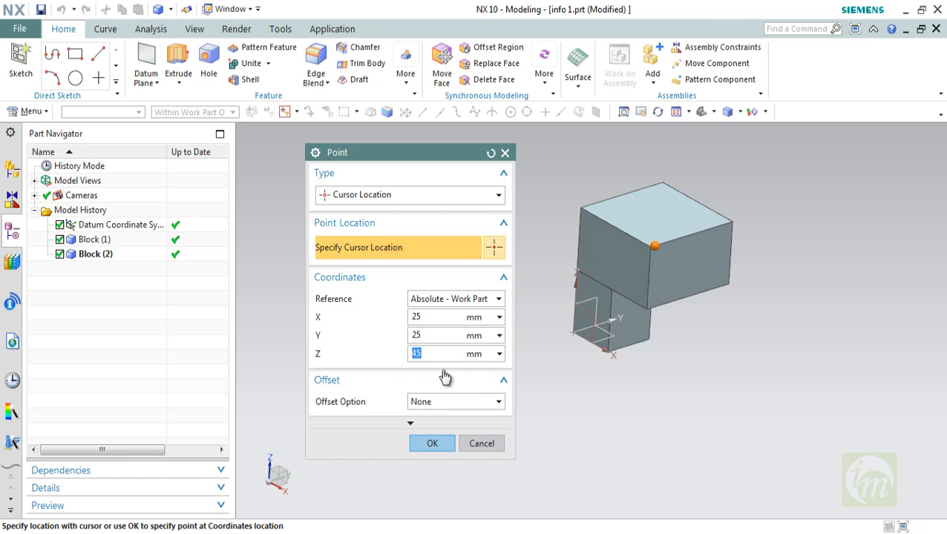
middle_drag(630, 384, 595, 354)
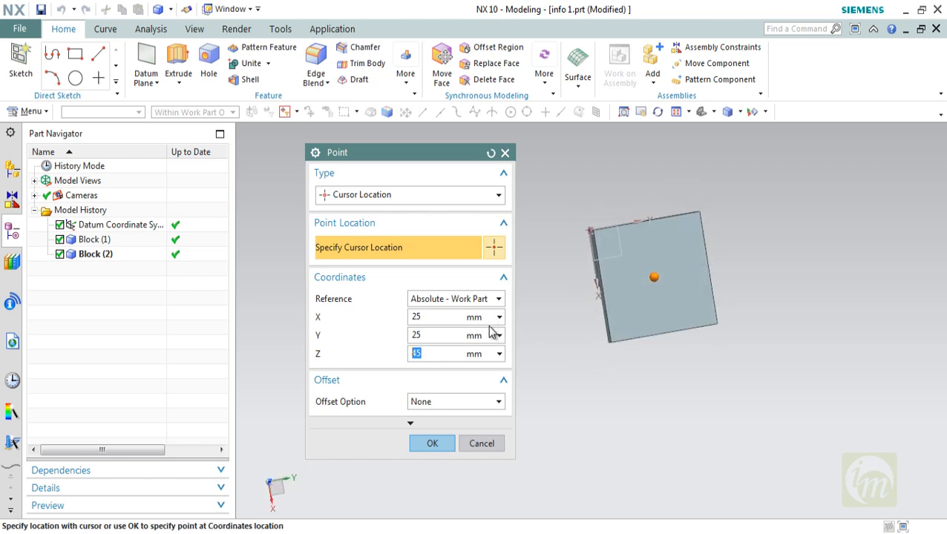
click(436, 443)
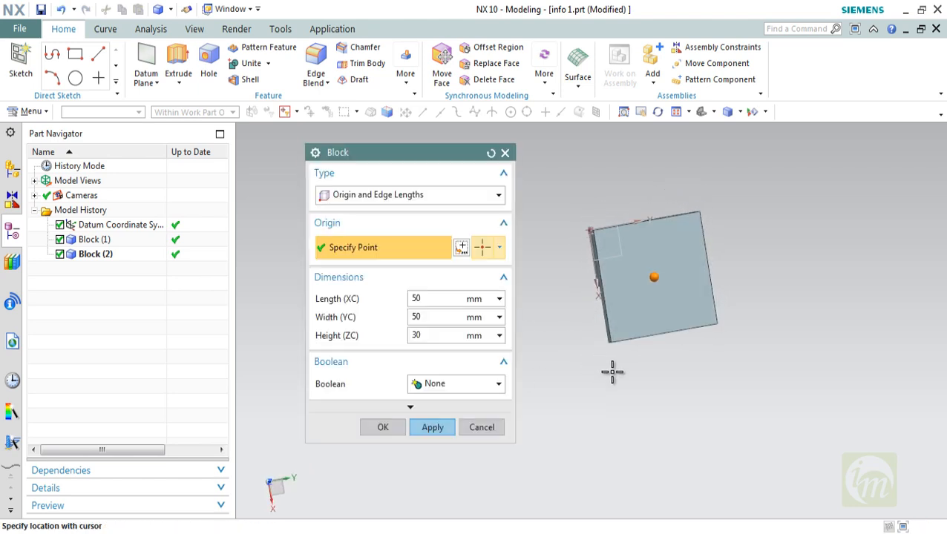
Set the third block's dimensions to length 20 mm, width 20 mm and height 15 mm.
middle_drag(613, 372, 622, 300)
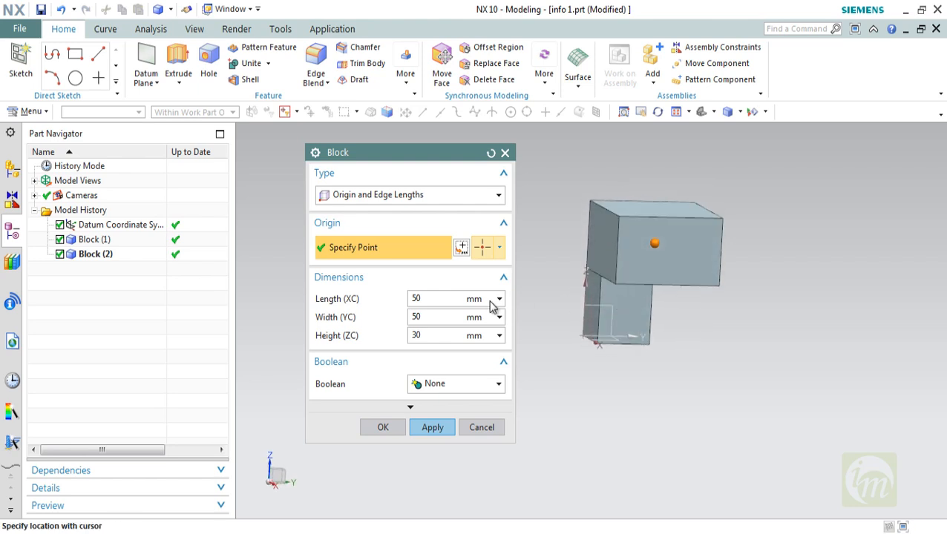
double_click(432, 299)
double_click(416, 335)
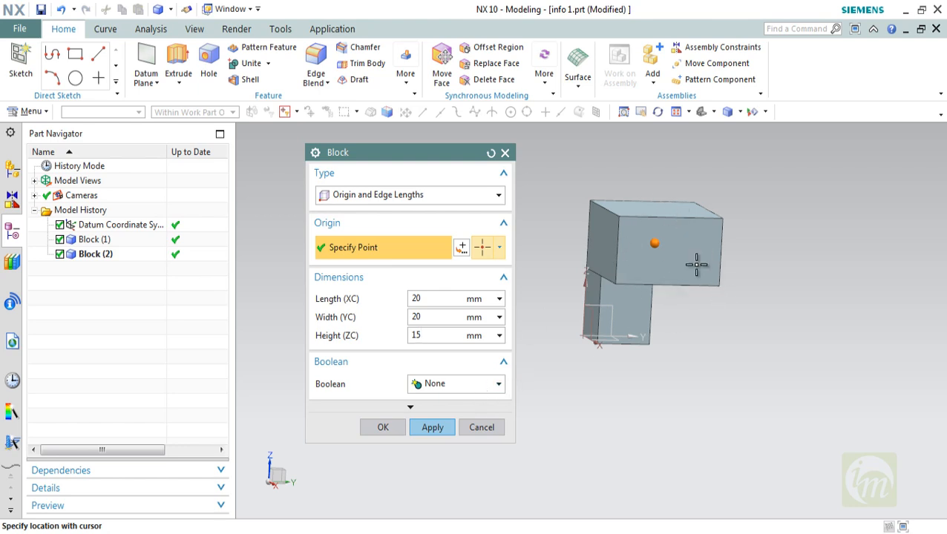
Subtract the third block from the larger upper block to cut a rectangular pocket in its top face.
click(497, 386)
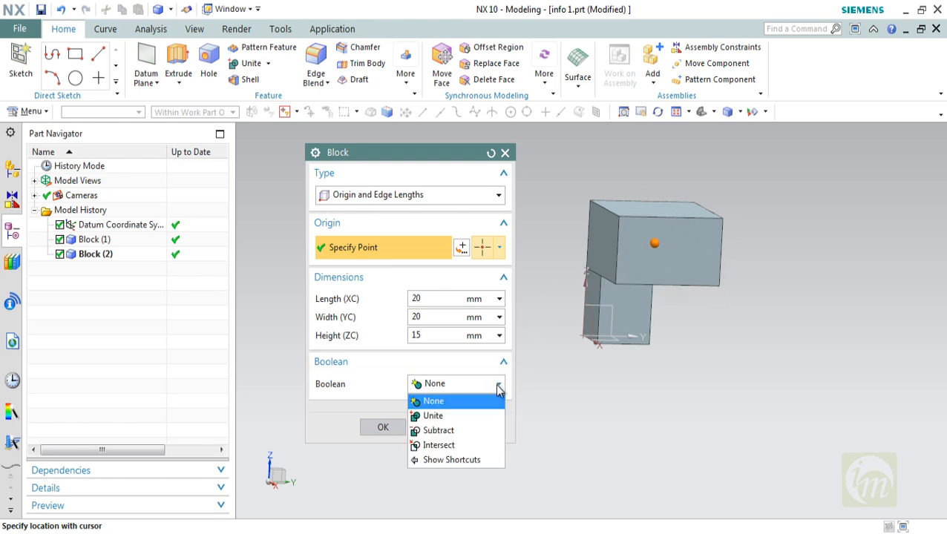
click(459, 431)
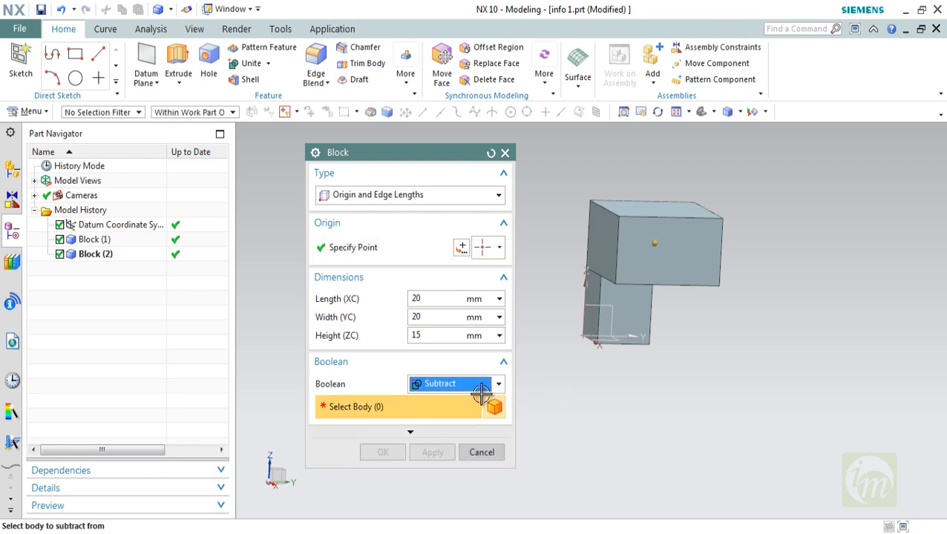
click(696, 285)
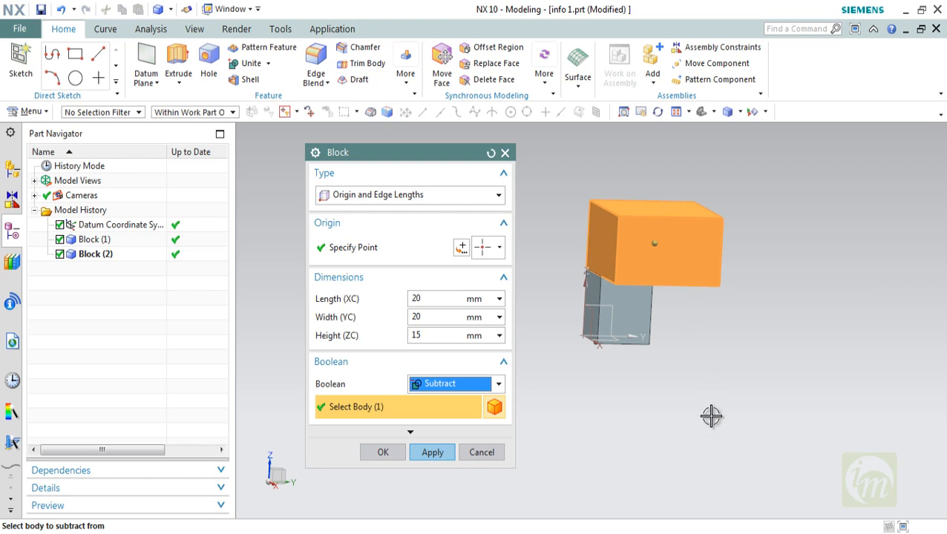
middle_drag(710, 417, 695, 429)
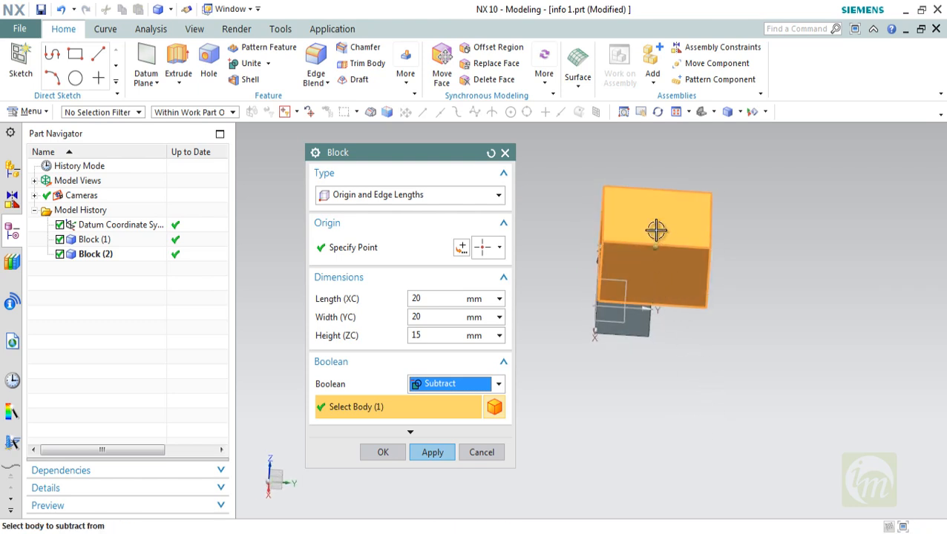
click(432, 453)
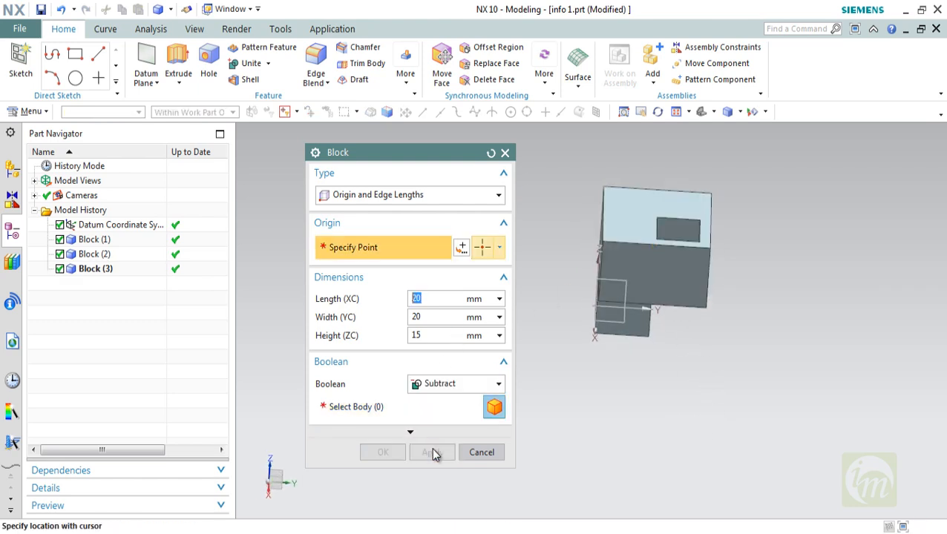
middle_drag(641, 342, 642, 292)
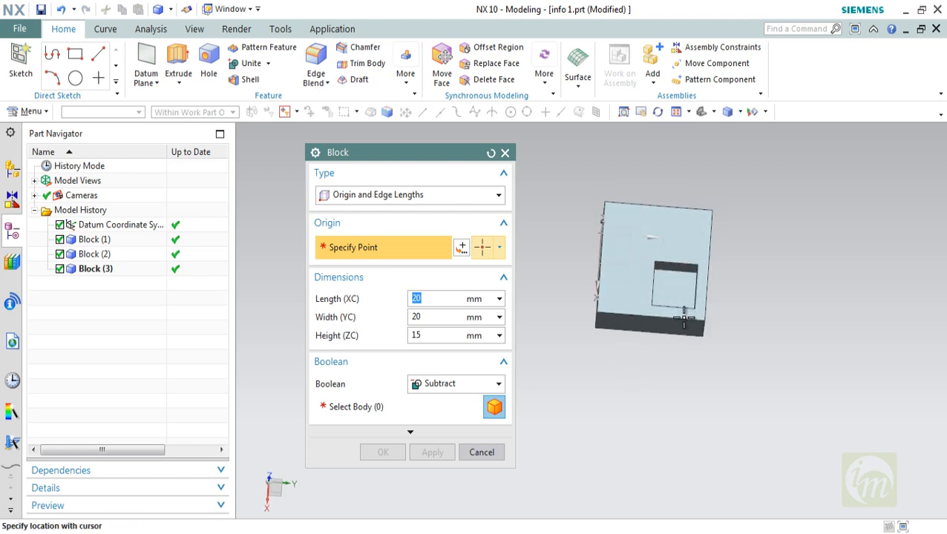
middle_drag(644, 315, 702, 256)
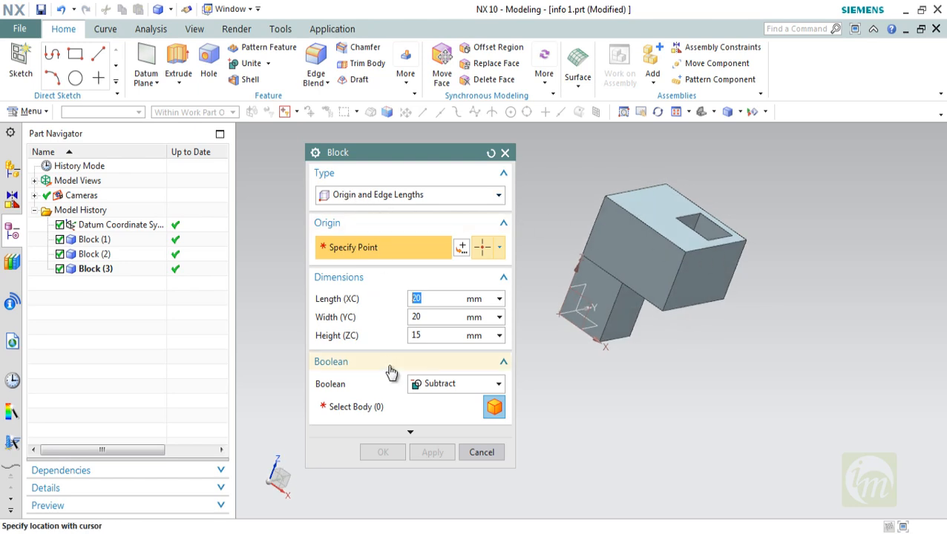
Close the Block tool and undo the creation of all three blocks.
click(426, 196)
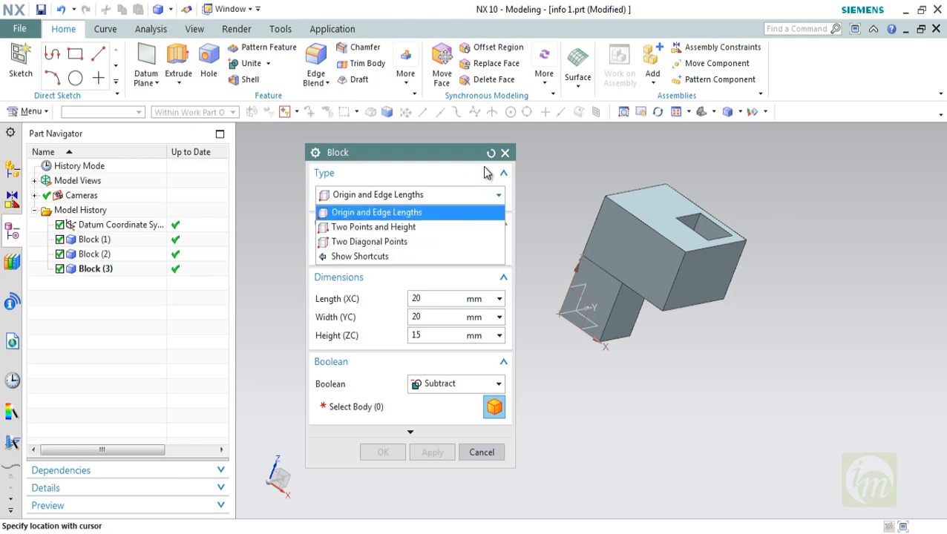
key(Escape)
key(Escape)
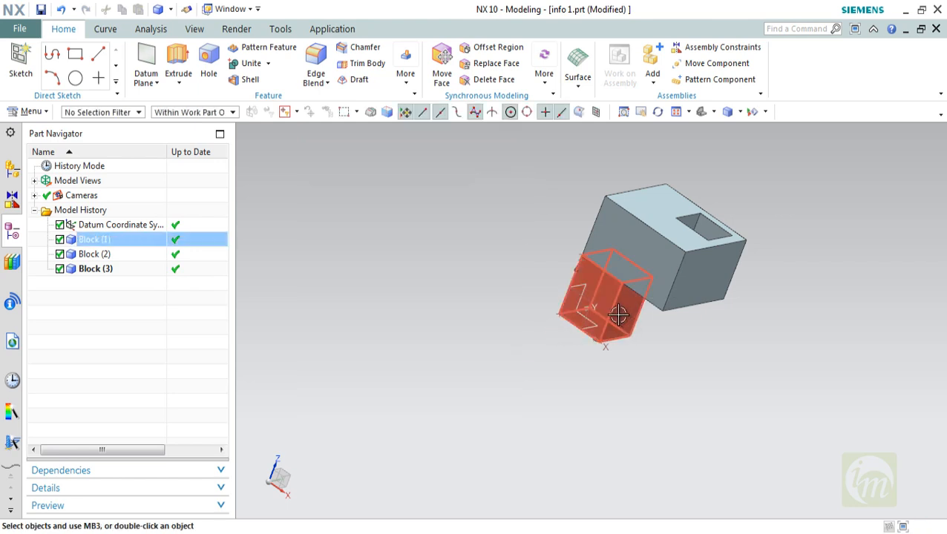
key(ctrl+z)
key(ctrl+z)
key(ctrl+z)
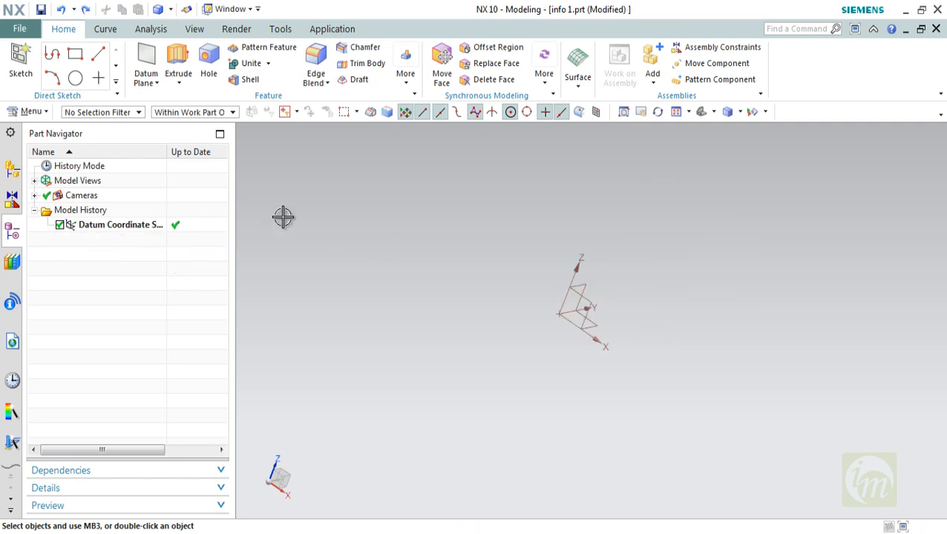
Start a new Block design feature using the Two Points and Height type.
click(29, 111)
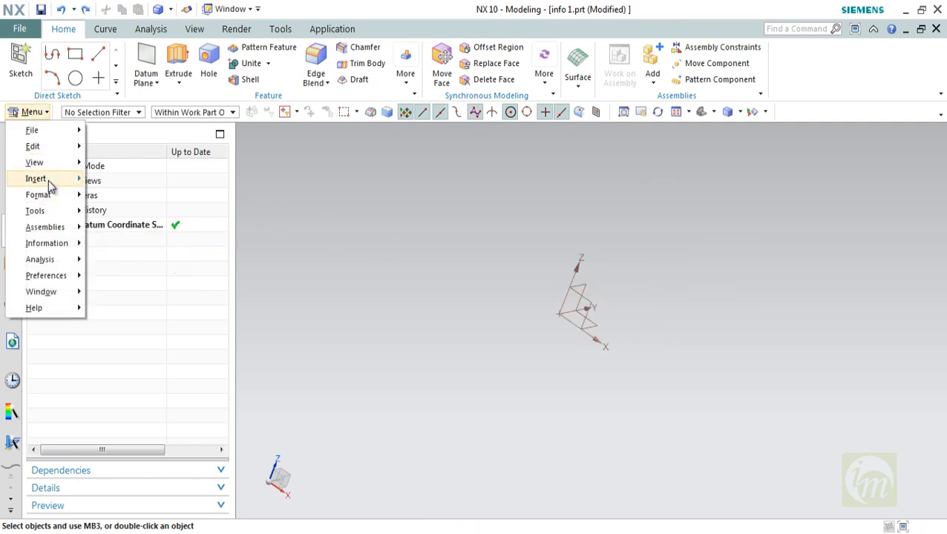
mouse_move(48, 179)
mouse_move(124, 179)
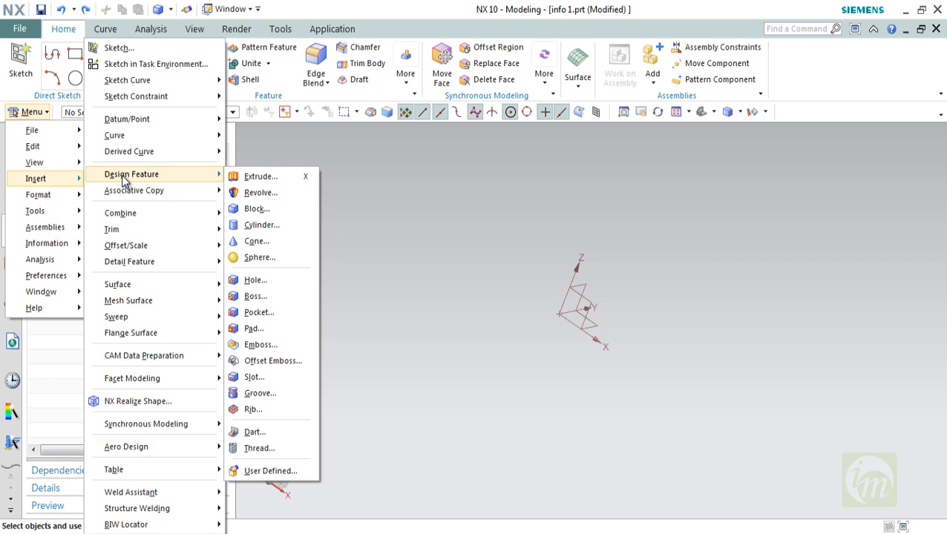
click(256, 210)
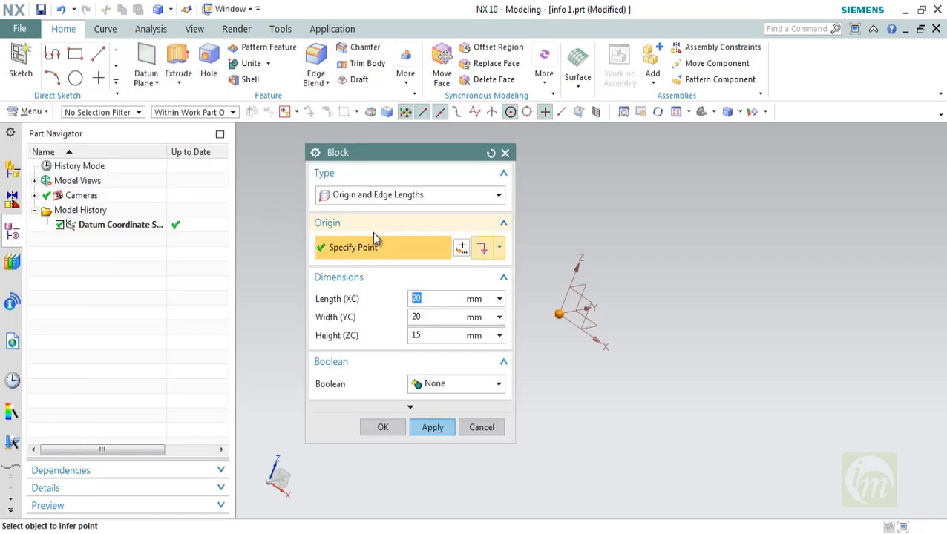
click(388, 195)
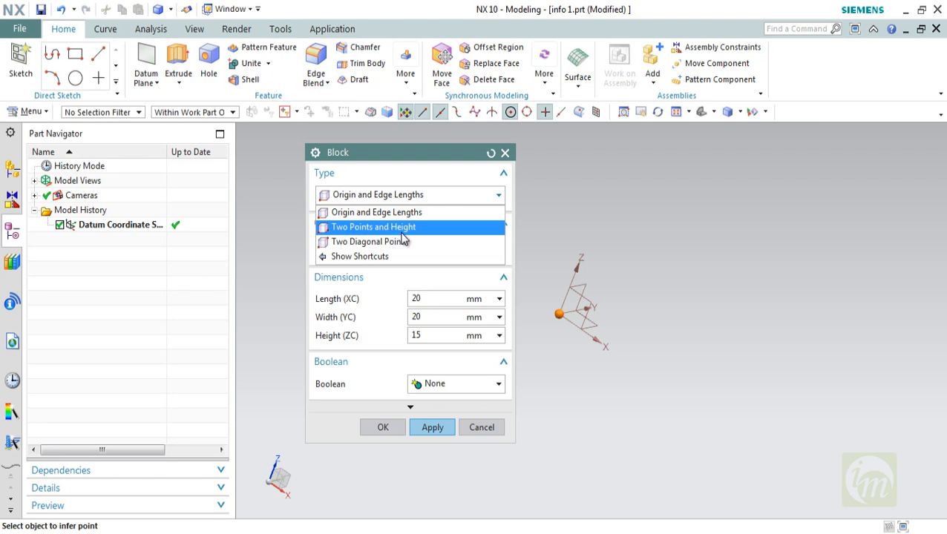
click(401, 231)
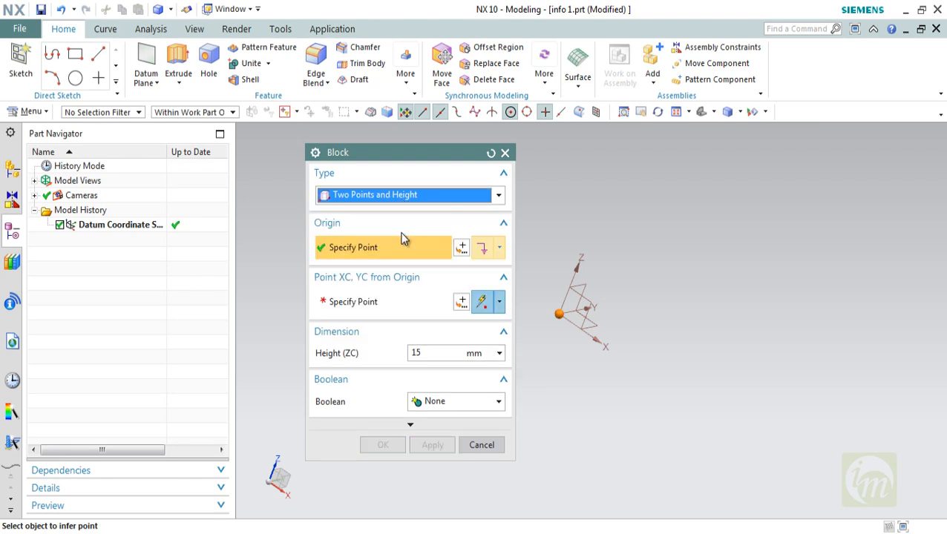
mouse_move(586, 319)
middle_down()
mouse_move(609, 327)
mouse_move(566, 321)
mouse_move(573, 338)
mouse_move(594, 343)
mouse_move(571, 314)
middle_up()
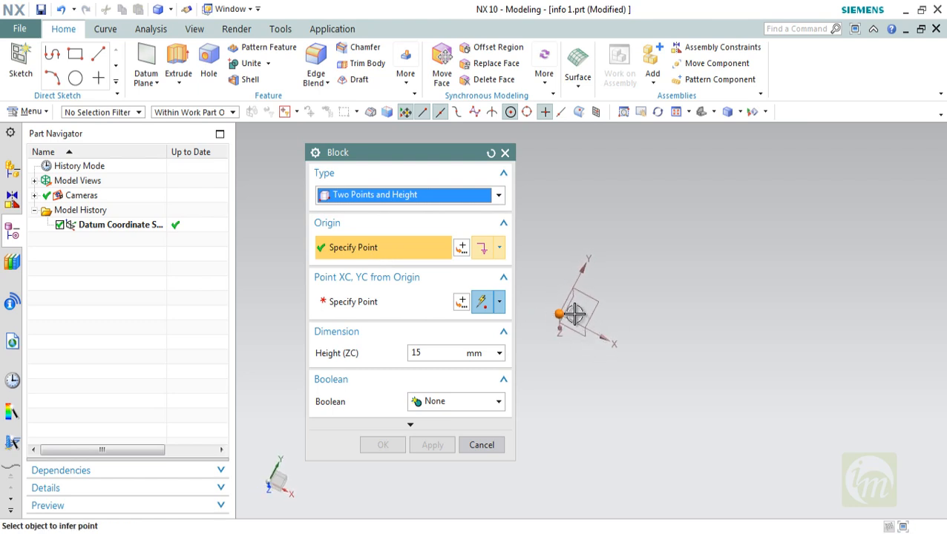
scroll(553, 315, down, 2)
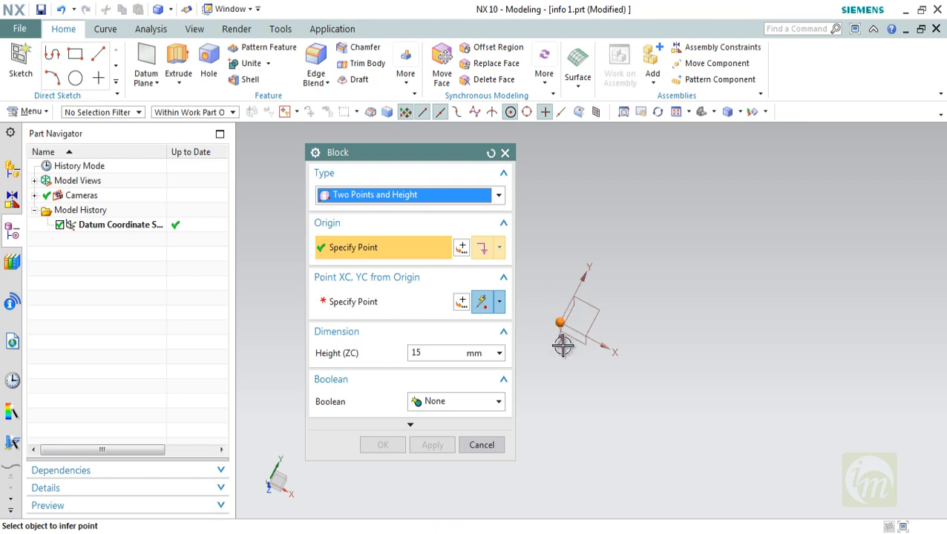
Place the second point of the two-points-and-height block freehand in space near the end of the Y axis.
shift+middle_drag(562, 345, 618, 346)
scroll(603, 319, up, 3)
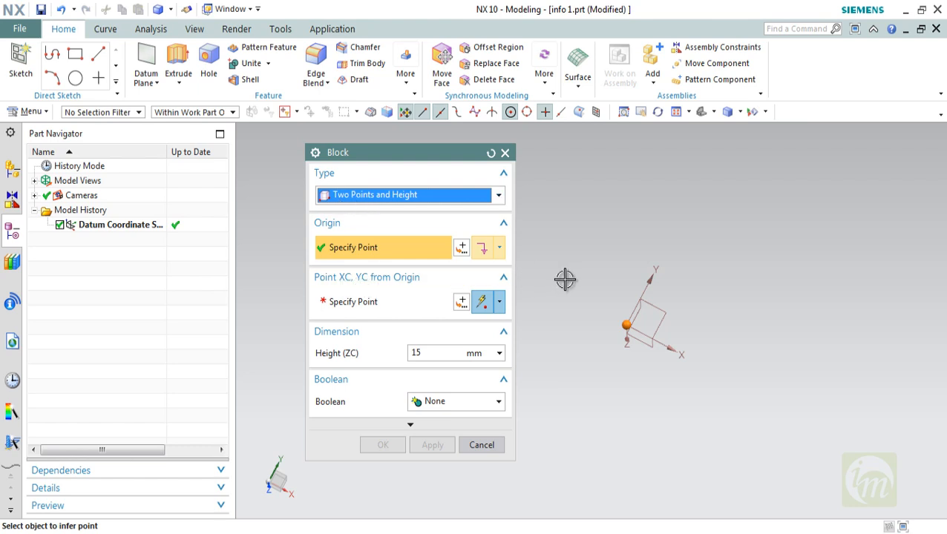
middle_drag(613, 293, 600, 255)
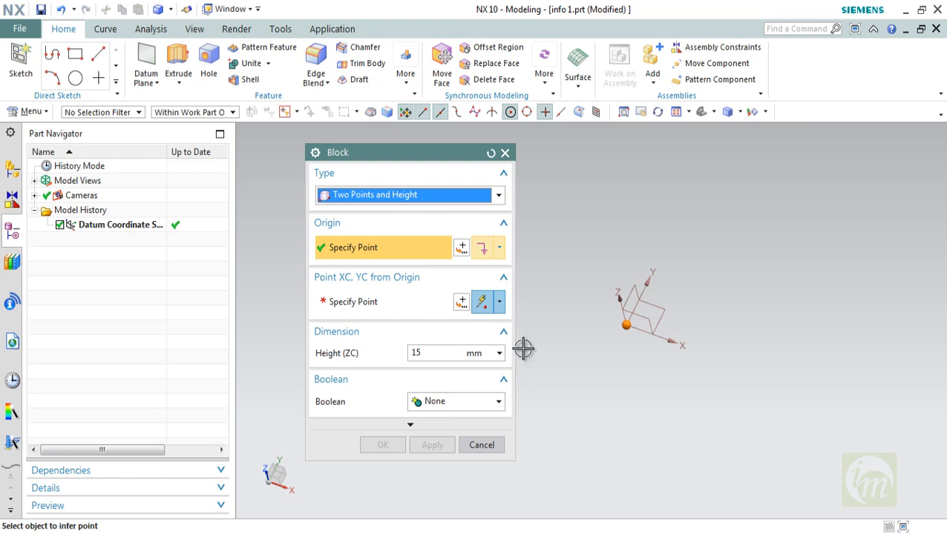
click(371, 308)
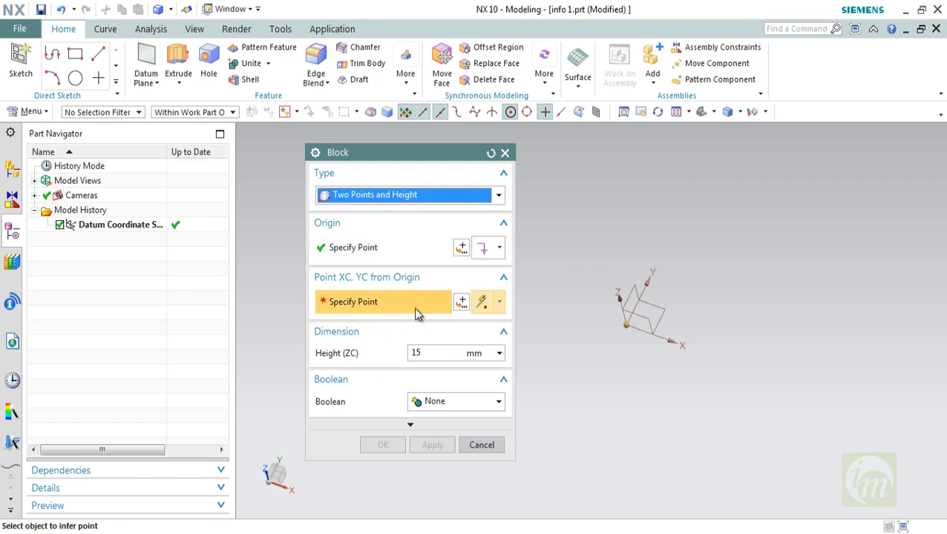
click(677, 334)
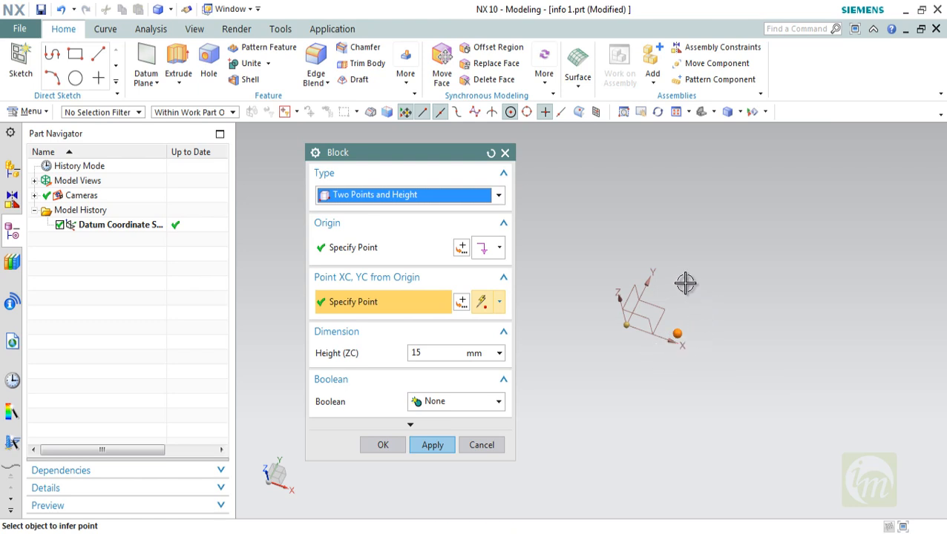
click(663, 275)
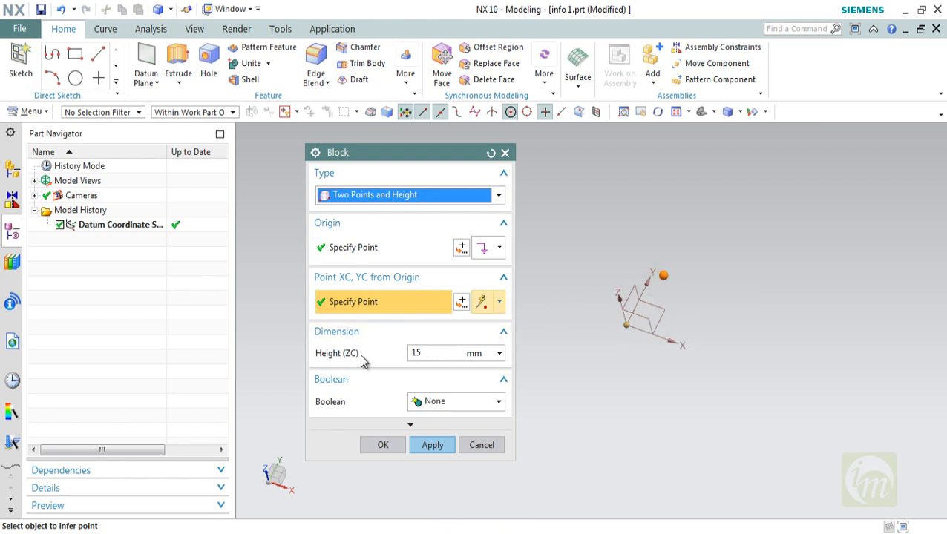
Create the block with a height of 20 mm and Boolean None, and close the Block tool.
click(426, 355)
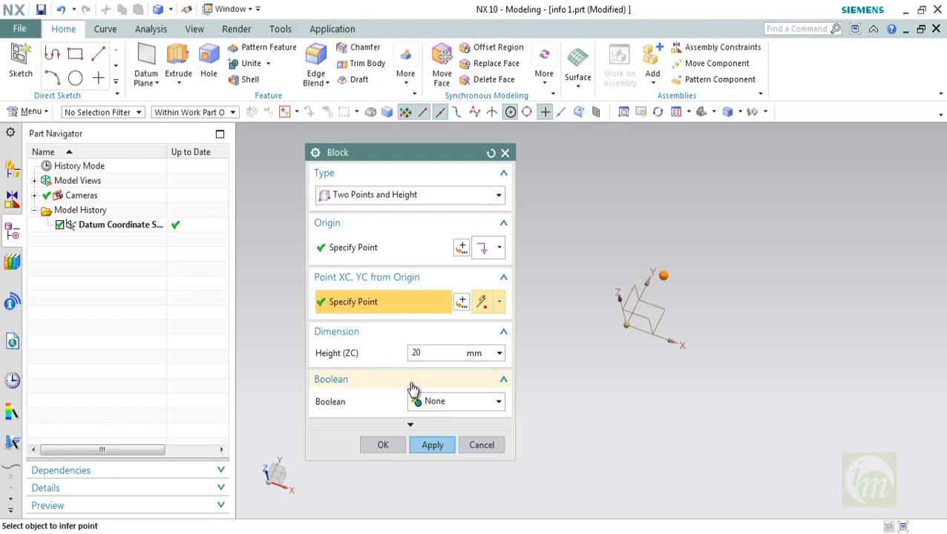
click(423, 402)
click(425, 403)
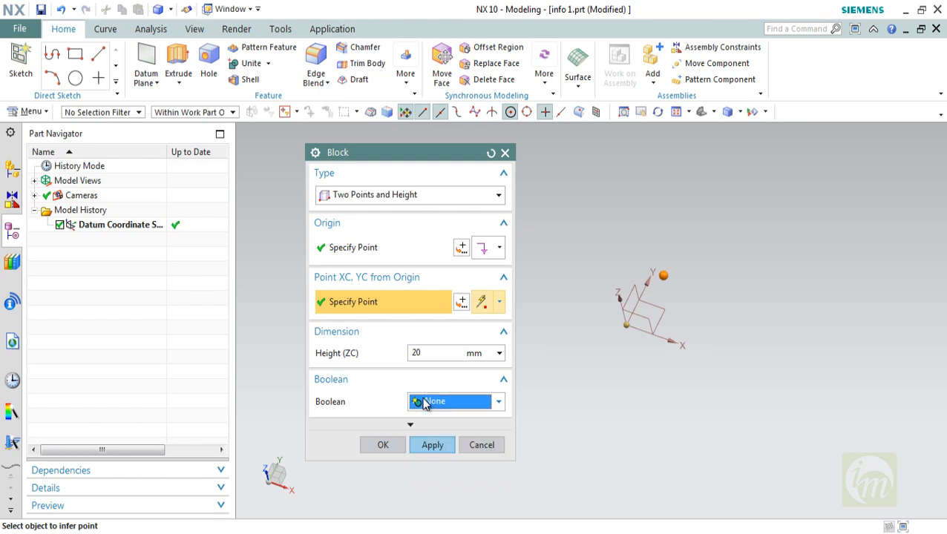
click(431, 447)
middle_drag(596, 368, 617, 321)
scroll(618, 322, up, 2)
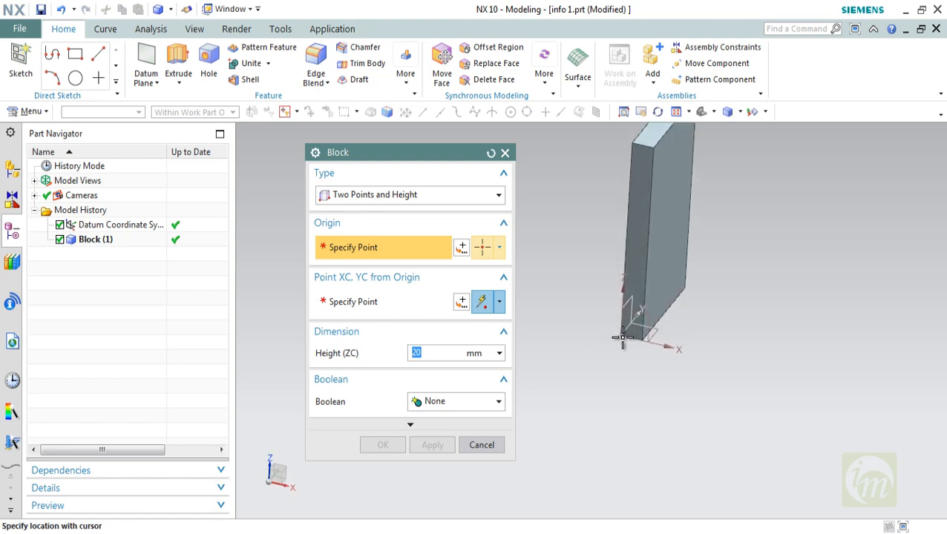
middle_drag(685, 287, 640, 365)
middle_drag(582, 344, 591, 341)
click(479, 445)
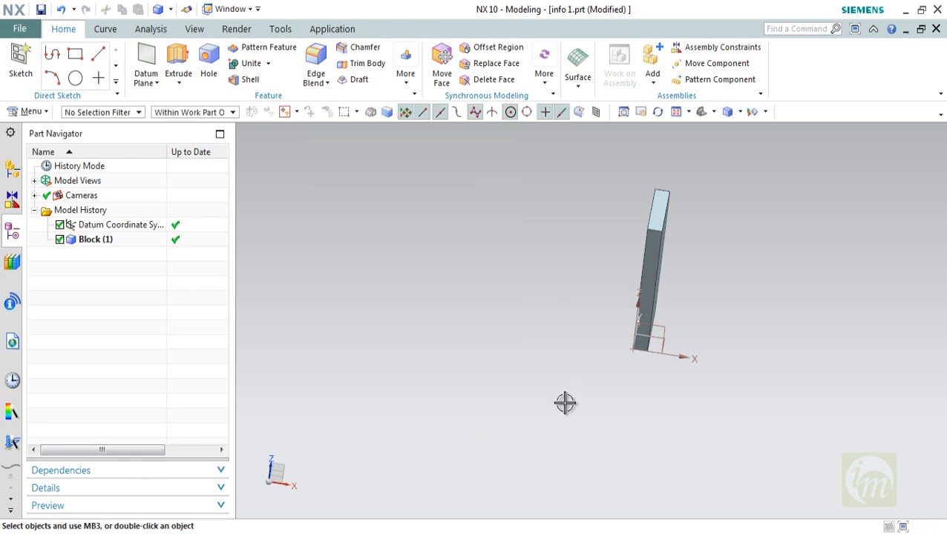
Start a new Block design feature using the Two Diagonal Points type.
click(41, 115)
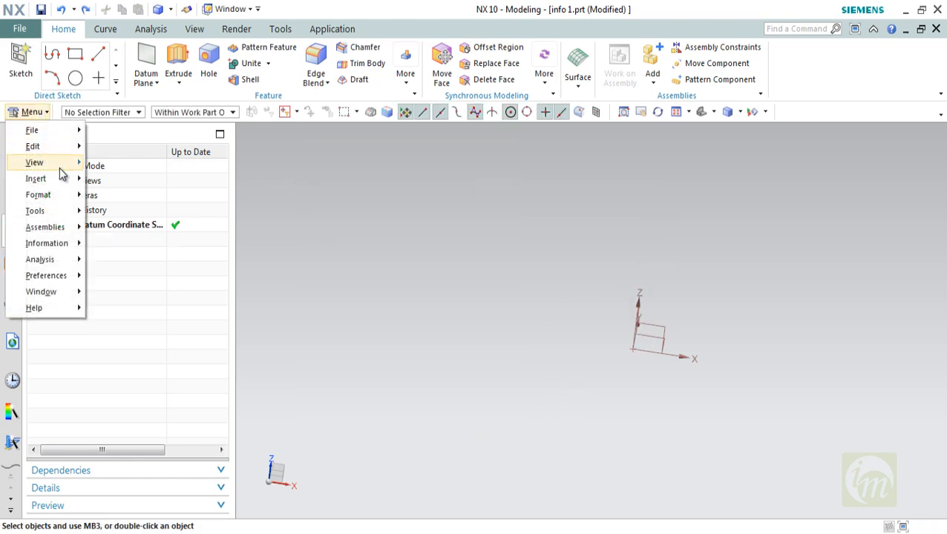
mouse_move(63, 179)
mouse_move(138, 181)
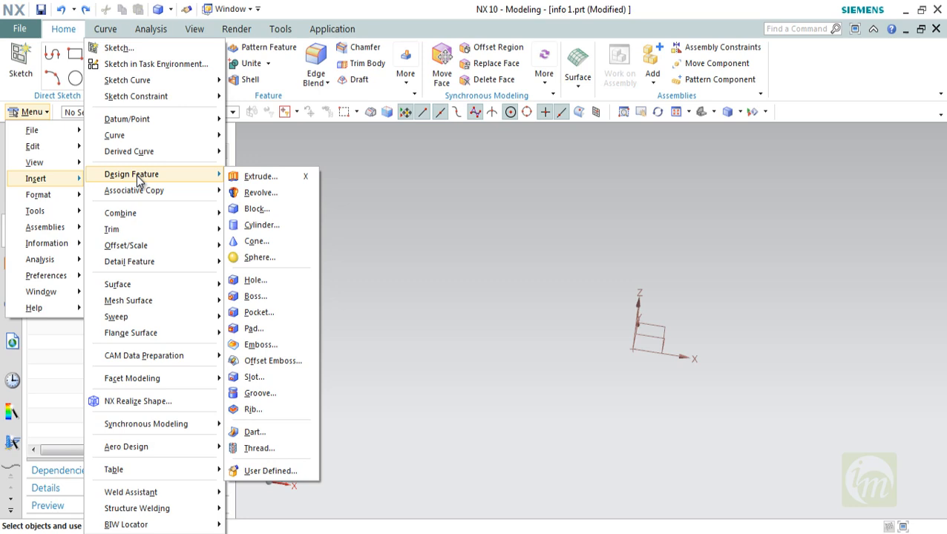
click(278, 209)
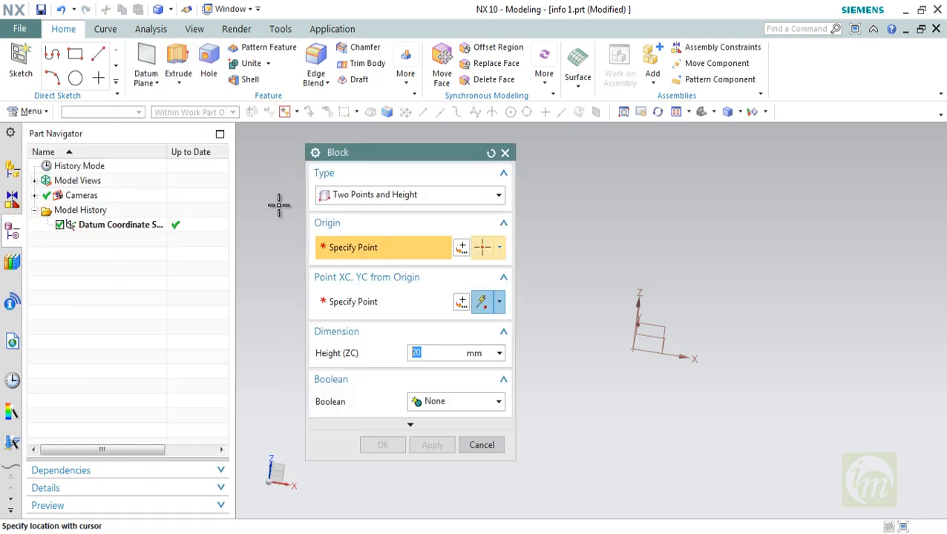
click(431, 197)
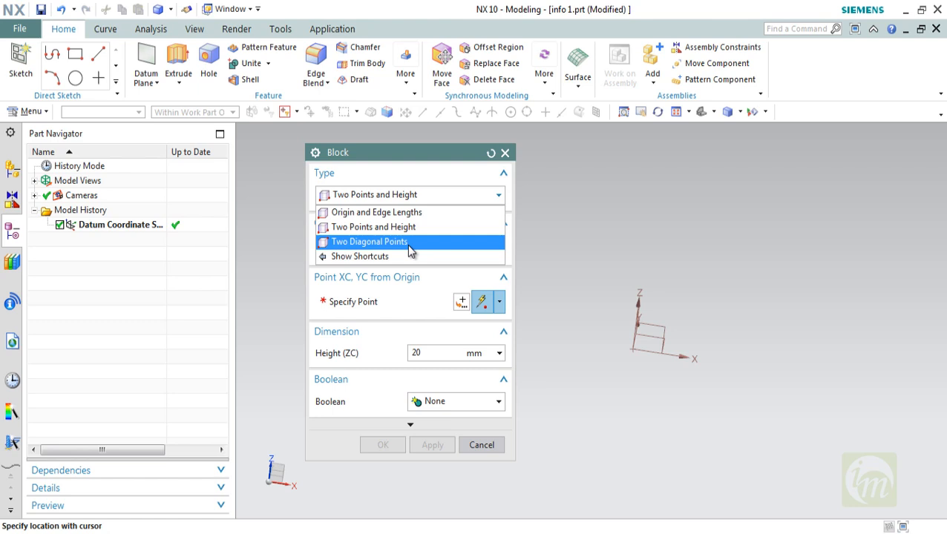
click(409, 243)
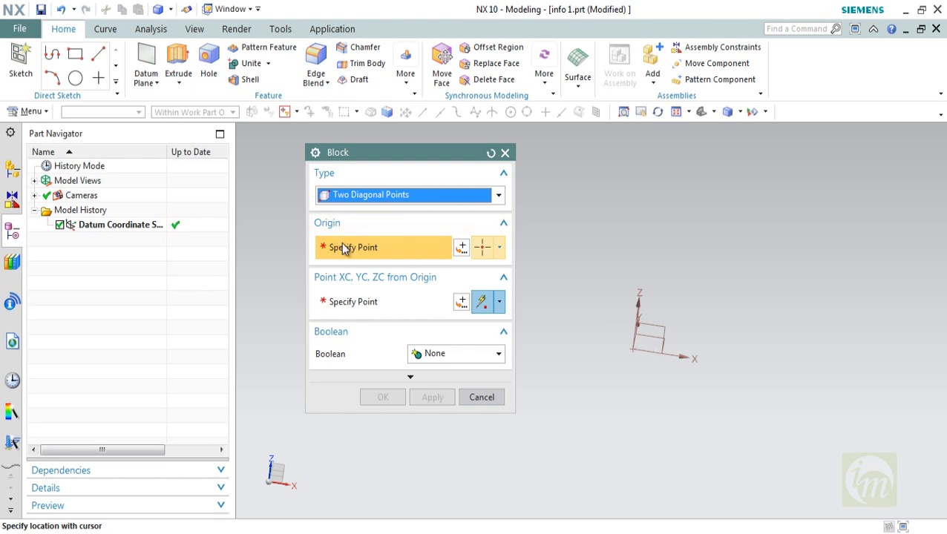
Place the block's origin at the datum coordinate system's origin and set its X coordinate to 0 mm.
middle_drag(663, 370, 636, 356)
click(632, 347)
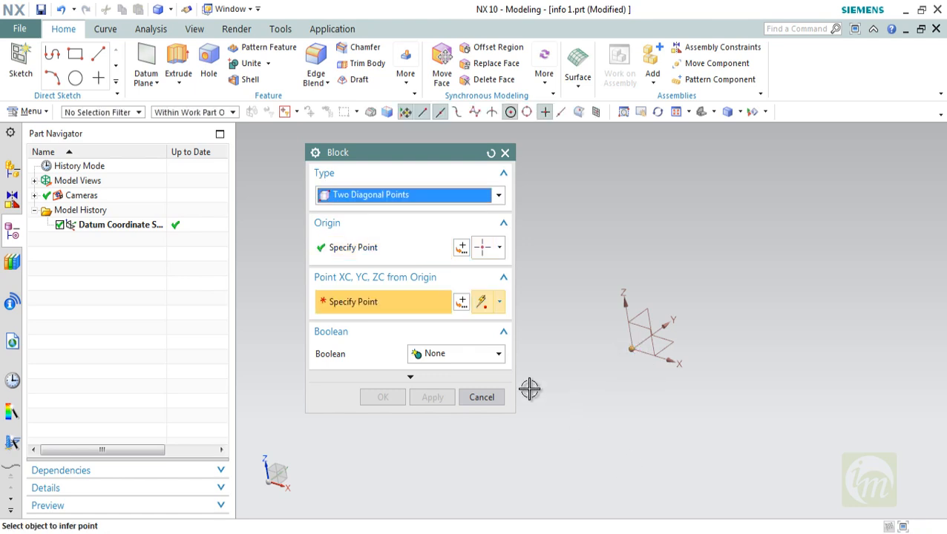
click(461, 248)
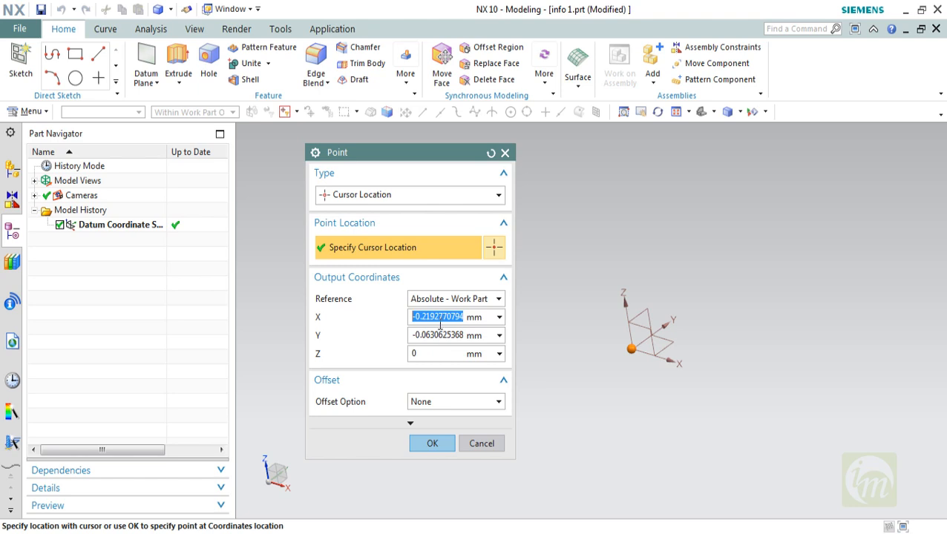
text(0)
key(Tab)
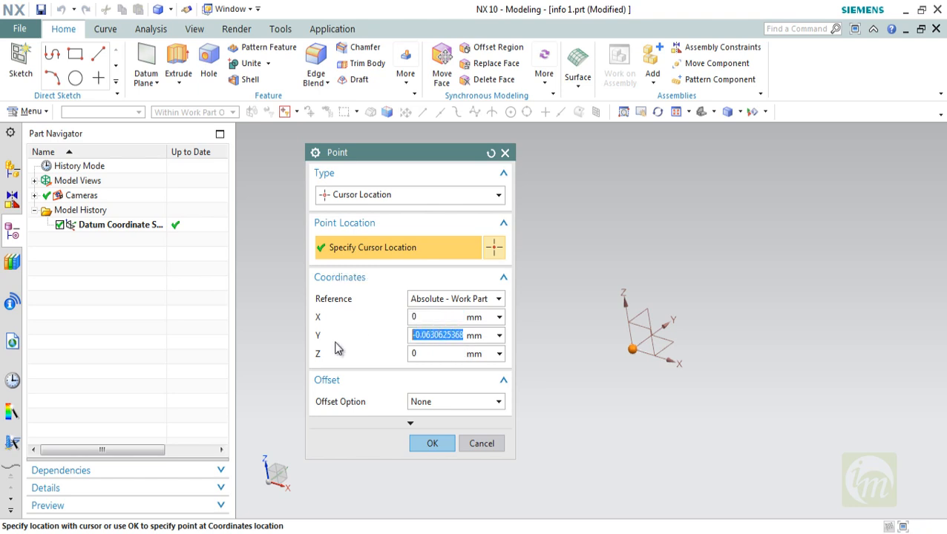
click(380, 199)
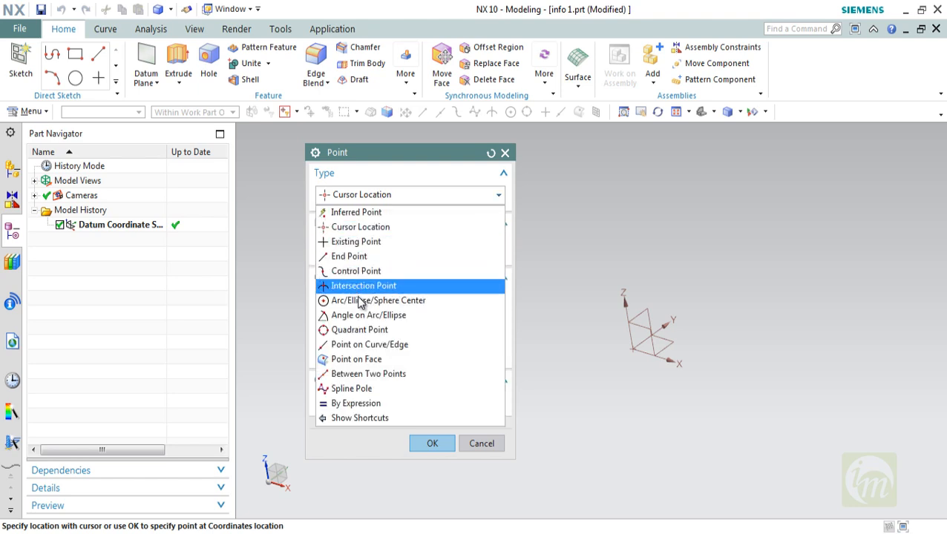
click(432, 195)
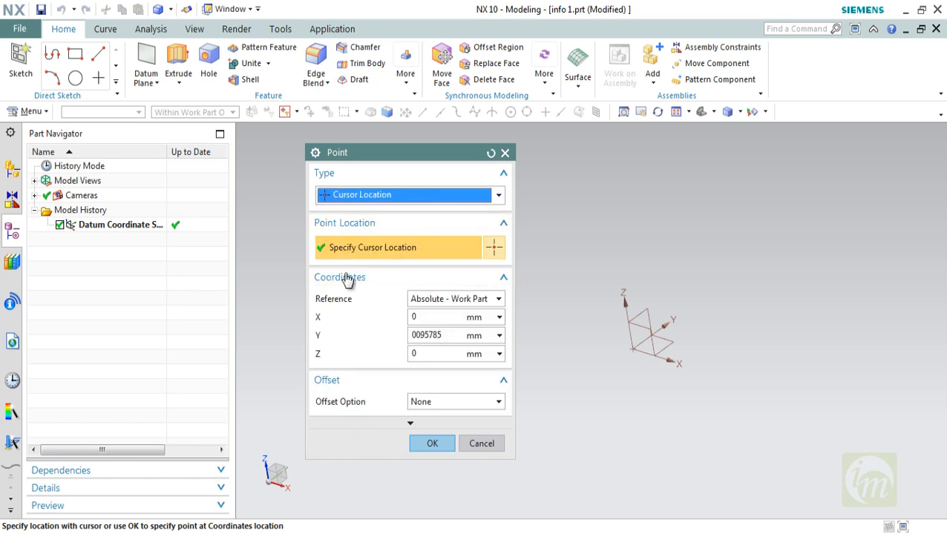
click(433, 442)
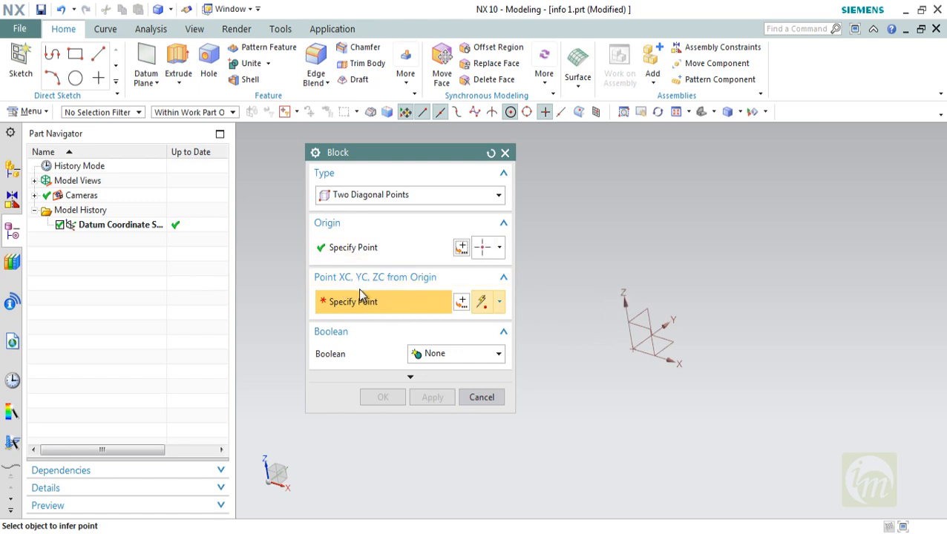
Place the block's diagonal point freehand at about X 5.9 mm, Y 16.2 mm, and set its Z coordinate to 8 mm.
click(462, 305)
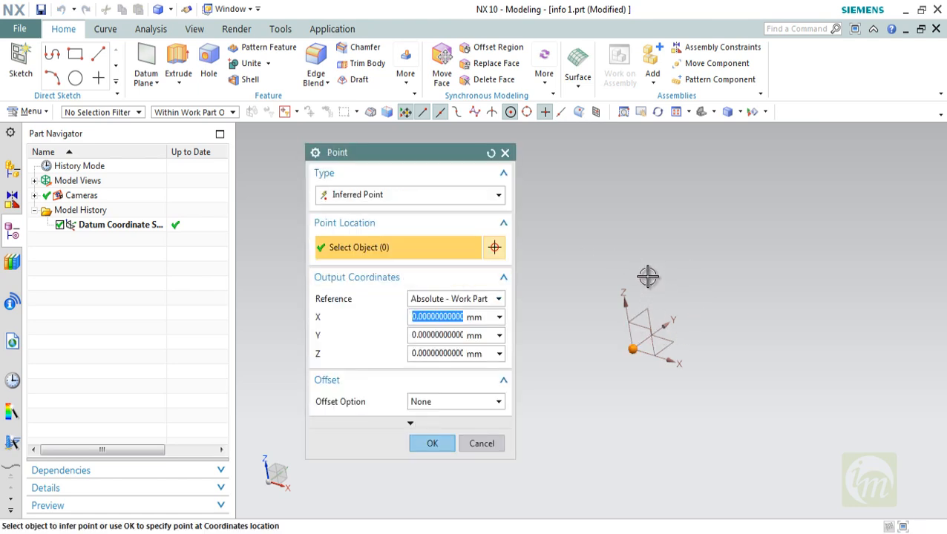
click(452, 445)
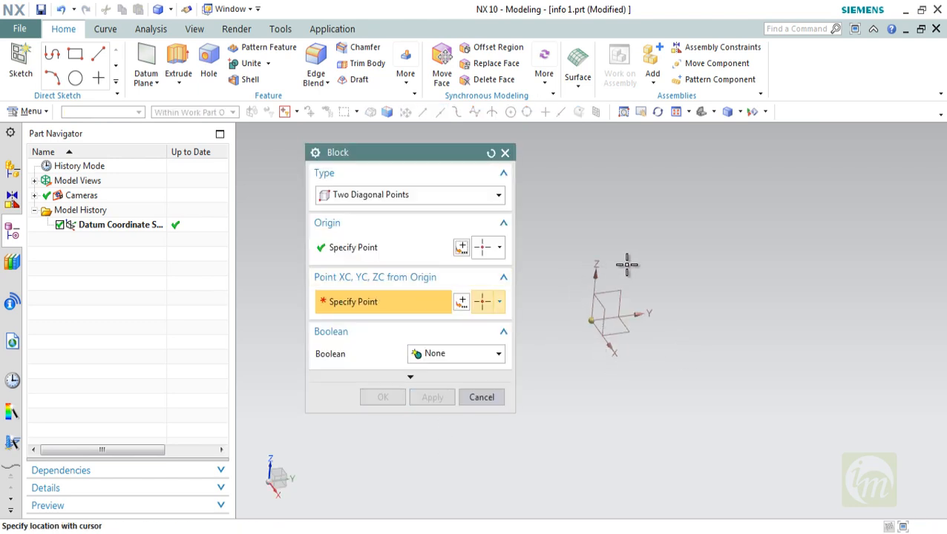
click(636, 324)
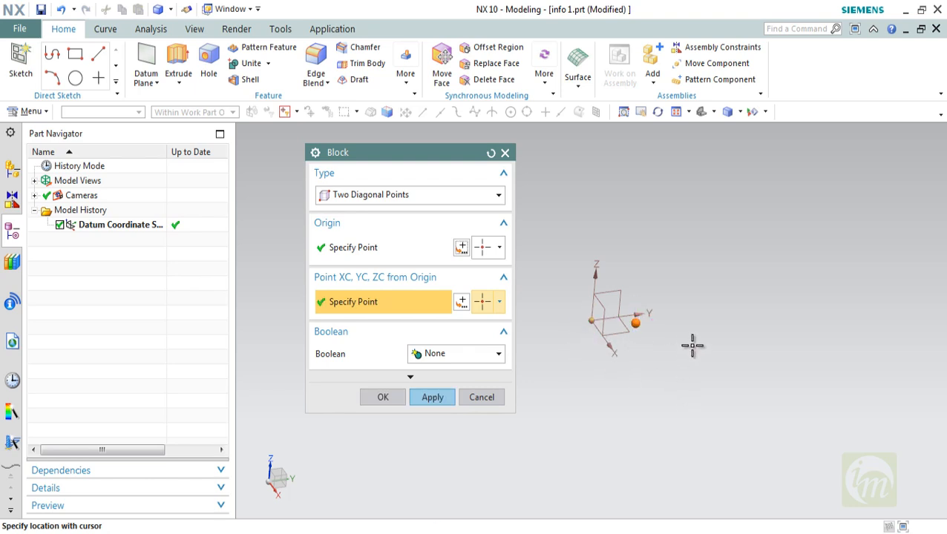
click(459, 302)
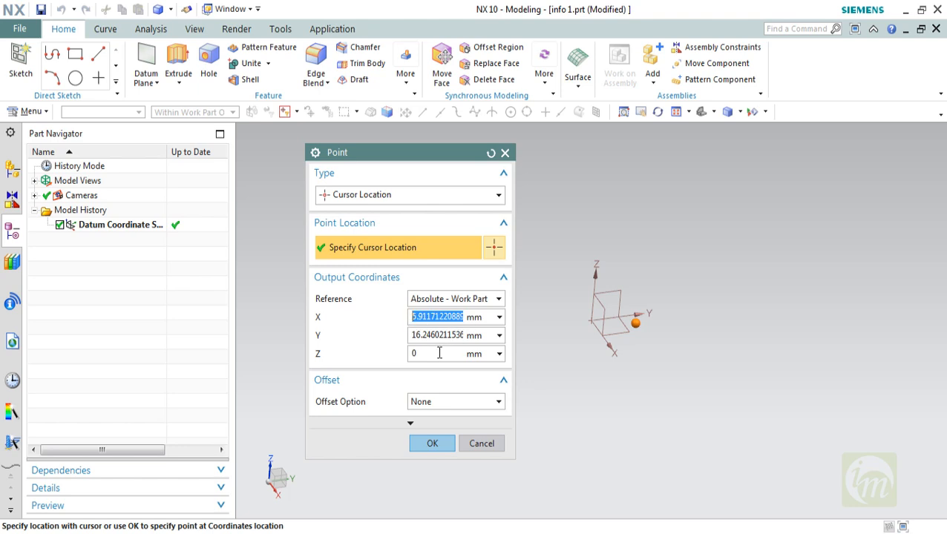
click(424, 355)
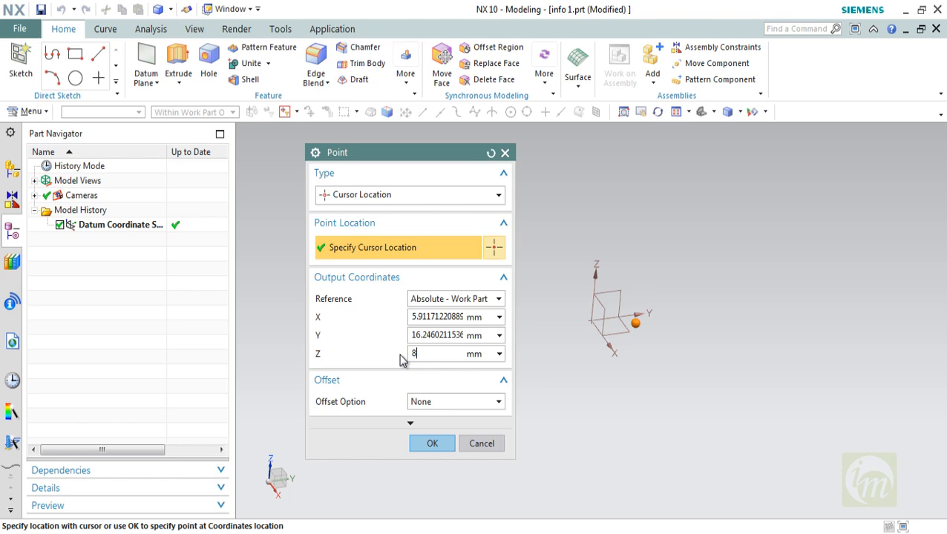
text(3)
key(Return)
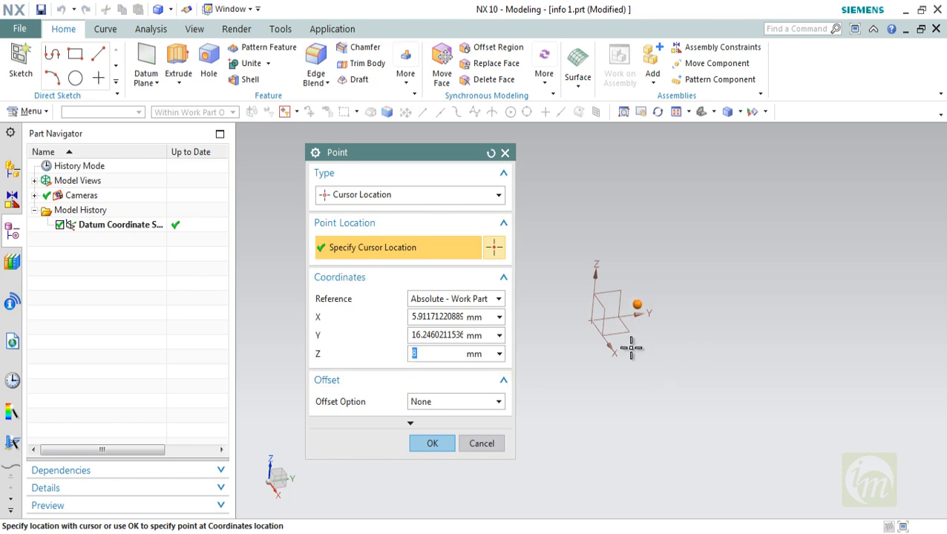
Set the diagonal point's coordinates to X 10 mm and Y 20 mm, and accept the point.
middle_drag(633, 334, 611, 410)
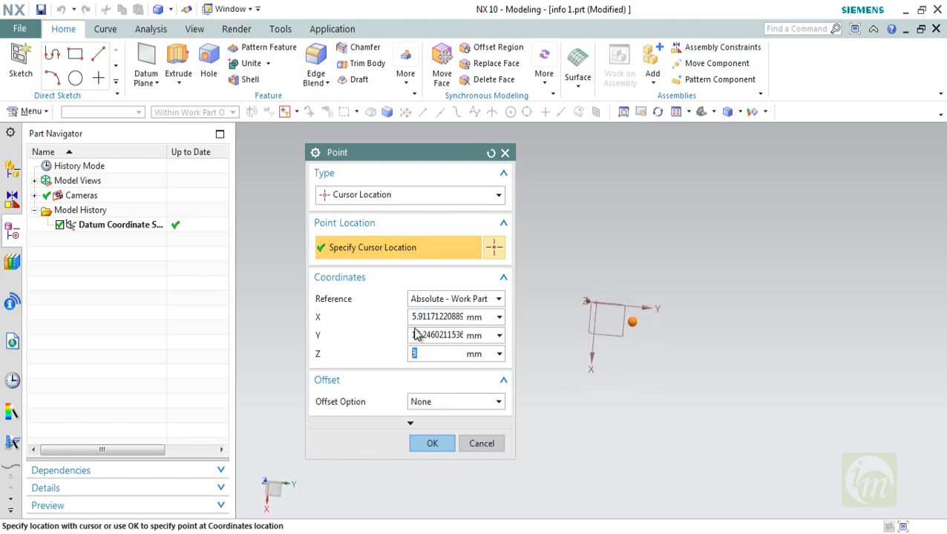
drag(410, 317, 480, 317)
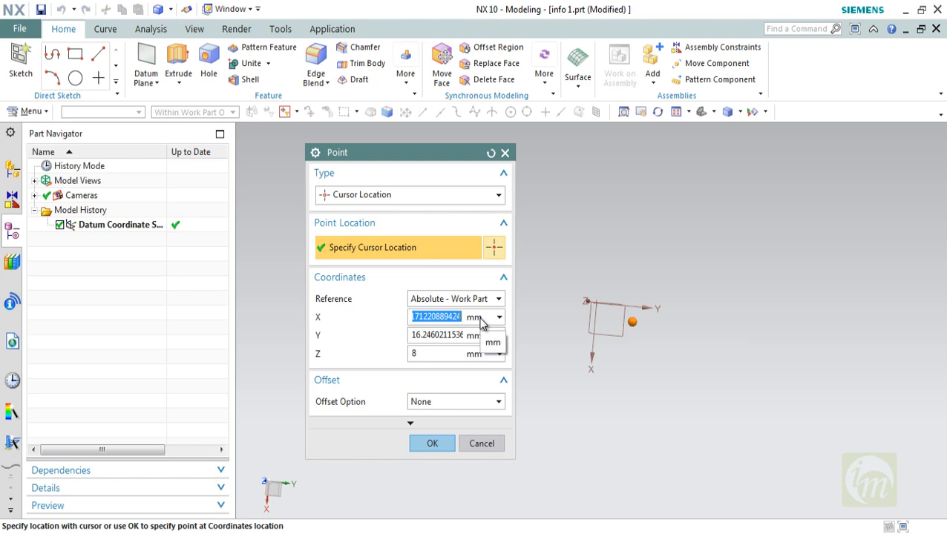
text(10)
key(Return)
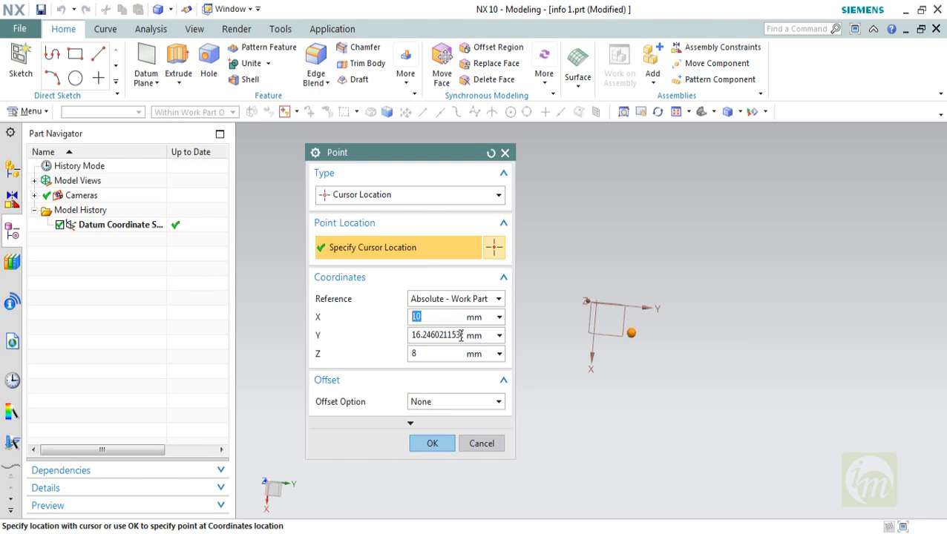
drag(461, 336, 332, 324)
text(206586)
key(Return)
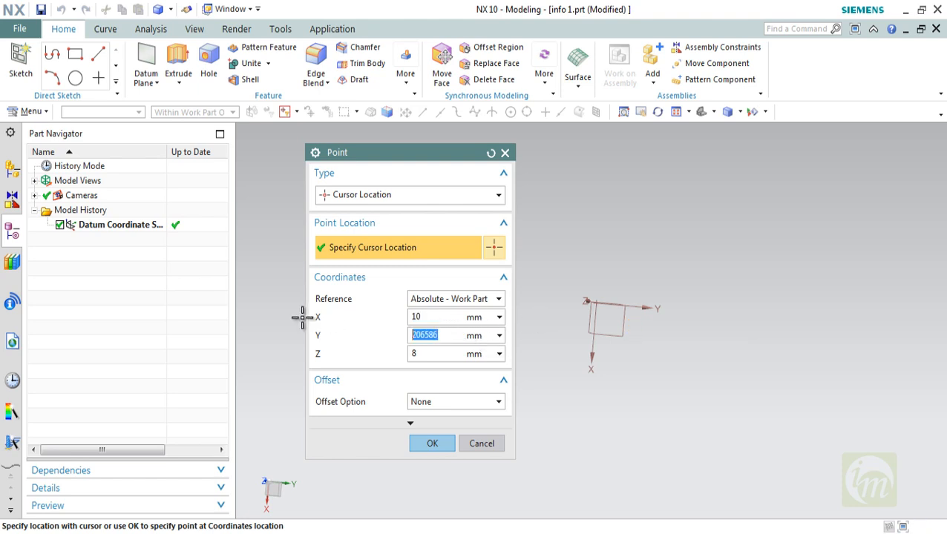
text(20)
key(Return)
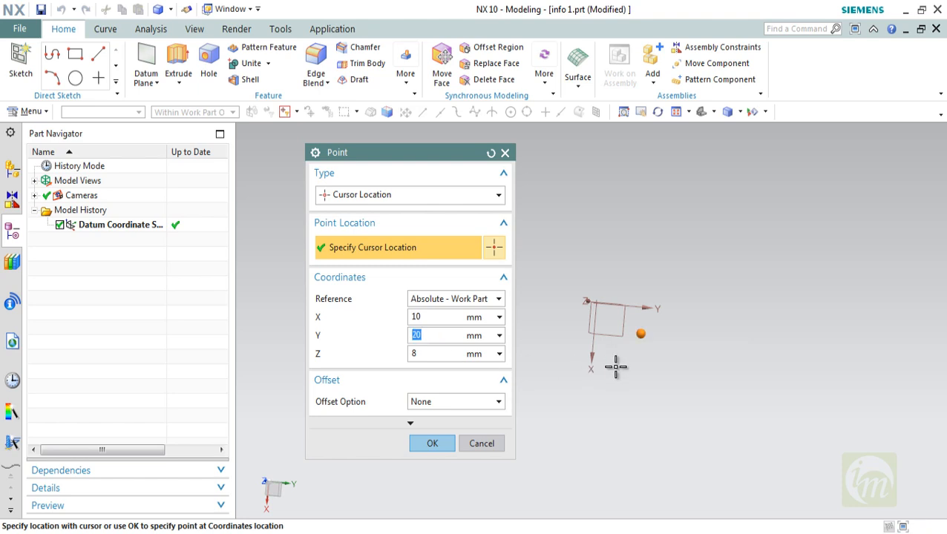
middle_drag(604, 383, 612, 273)
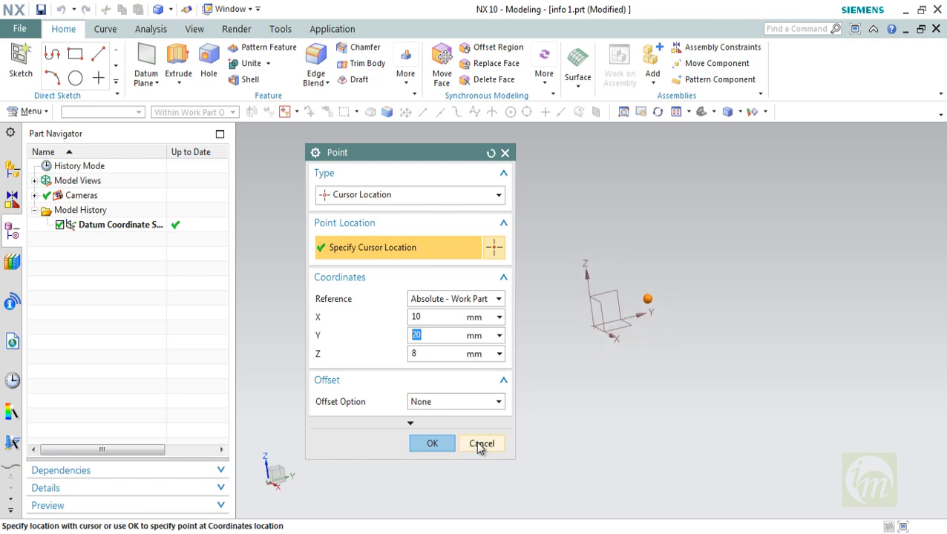
click(433, 444)
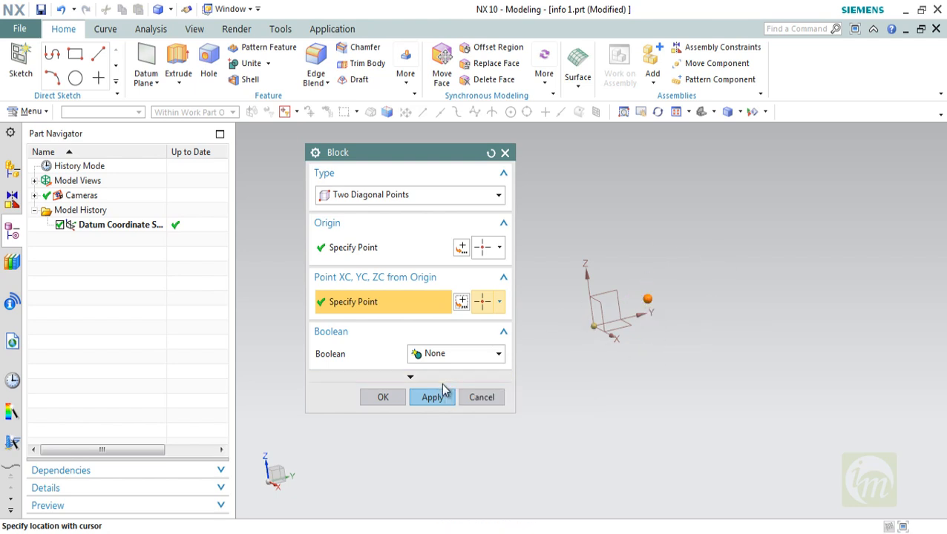
Create the block from its two diagonal points with Boolean None and inspect it from different angles.
click(383, 397)
middle_drag(600, 363, 608, 397)
middle_drag(641, 311, 609, 321)
Start a new block defined by Origin and Edge Lengths.
click(35, 112)
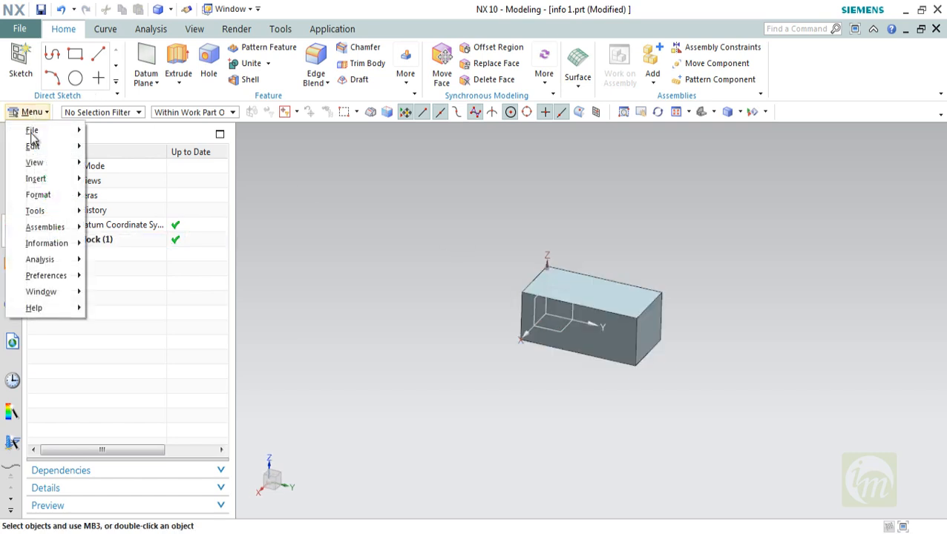
mouse_move(52, 179)
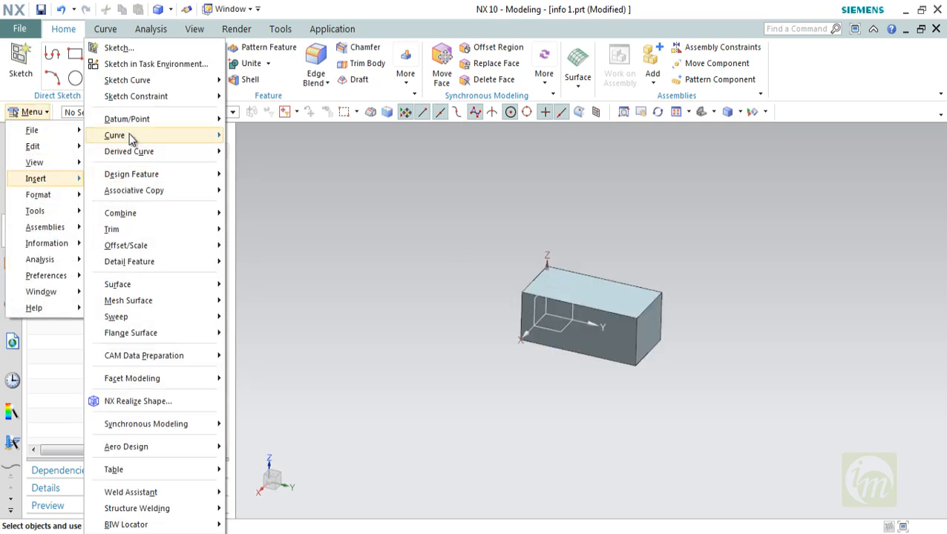
mouse_move(122, 175)
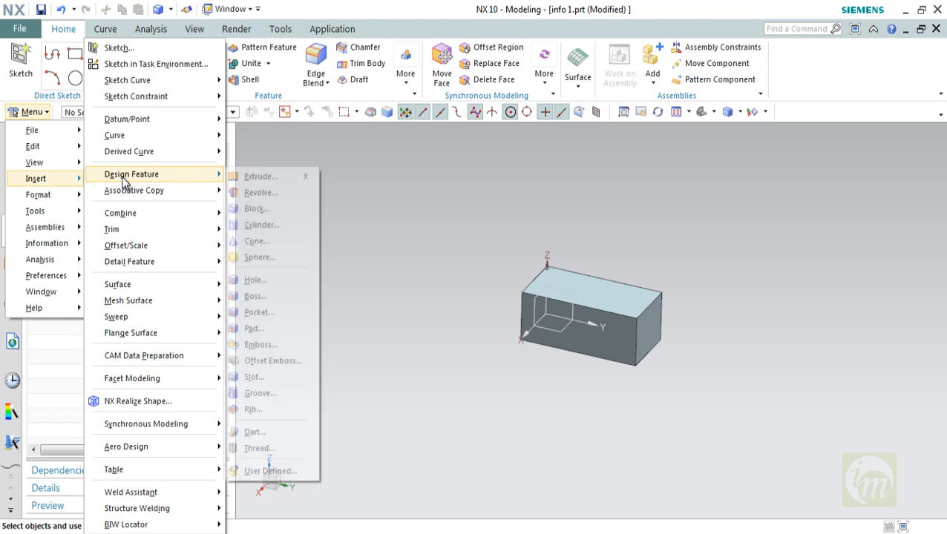
click(271, 211)
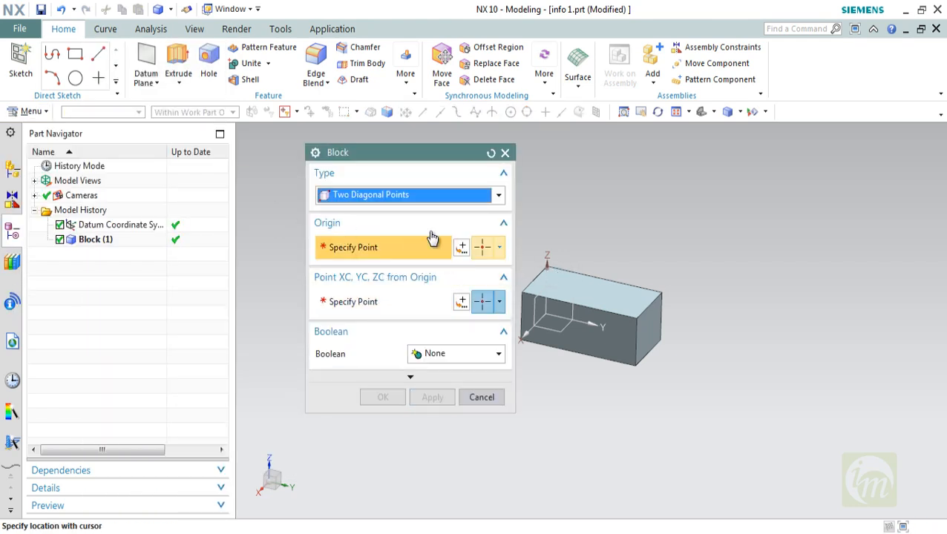
click(392, 194)
click(379, 213)
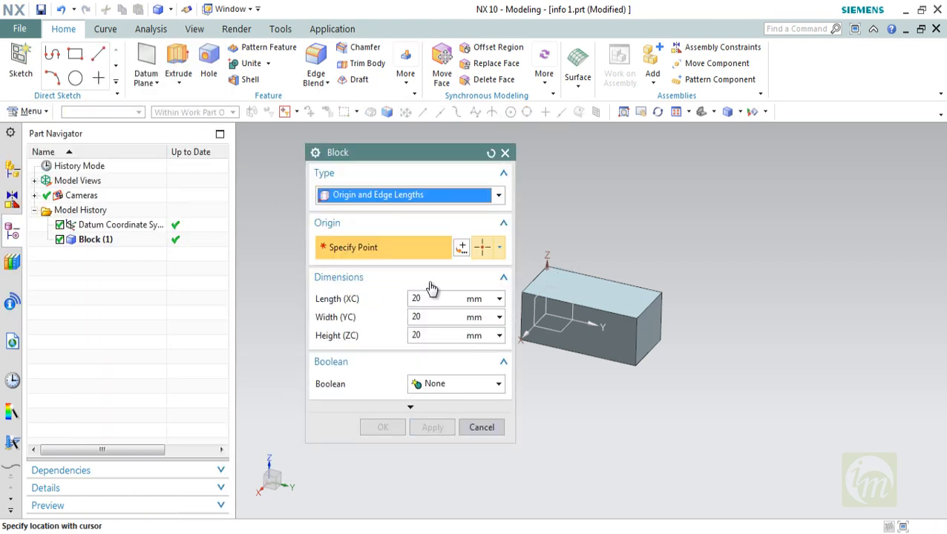
drag(435, 162, 386, 162)
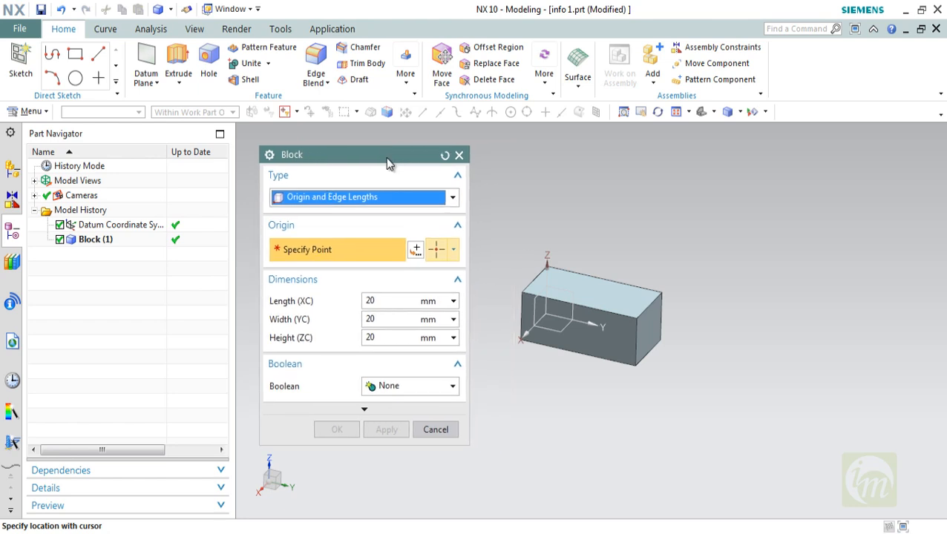
Specify the block's origin at X 0, Y 0, Z 0 mm in Absolute - Work Part coordinates.
click(416, 249)
click(352, 201)
click(352, 201)
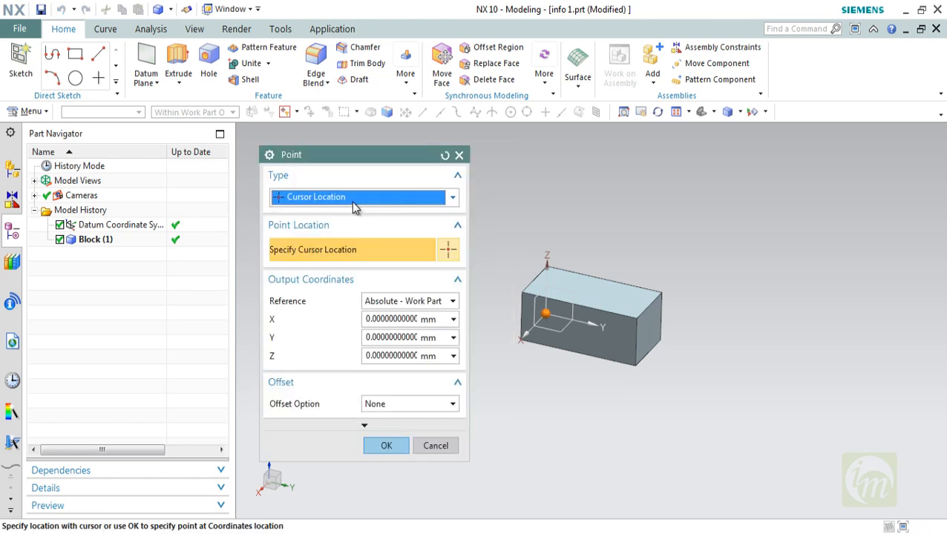
click(385, 446)
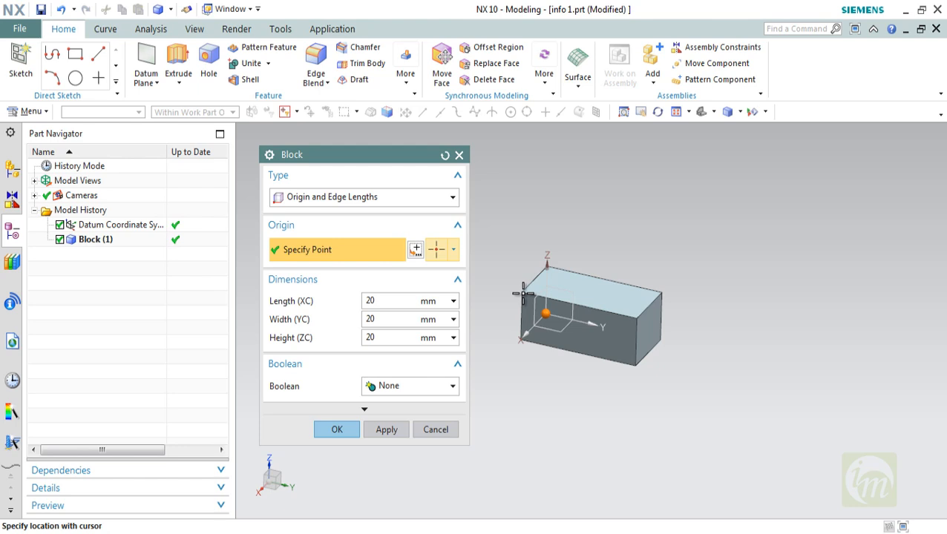
Move the new block's origin to the X-side corner of the existing block's top face using Point on Face.
click(453, 253)
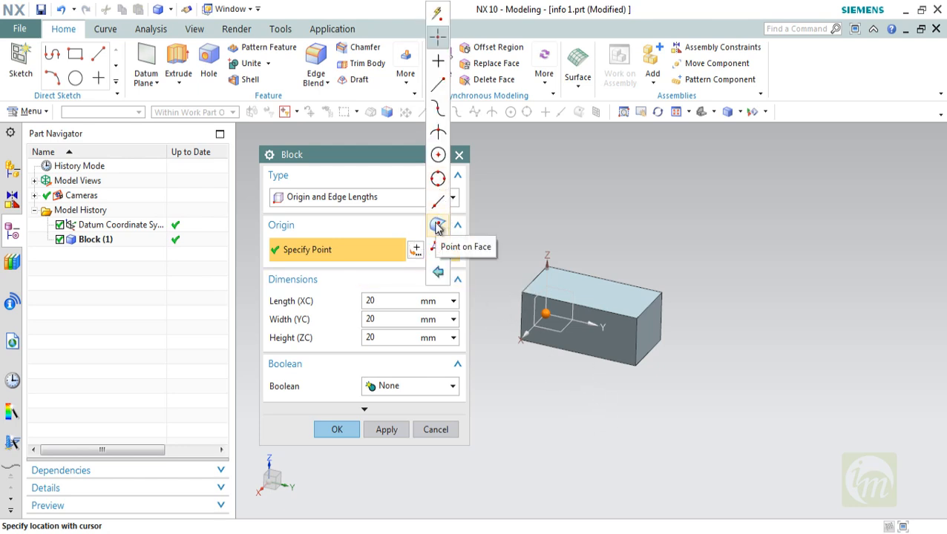
click(437, 226)
click(522, 291)
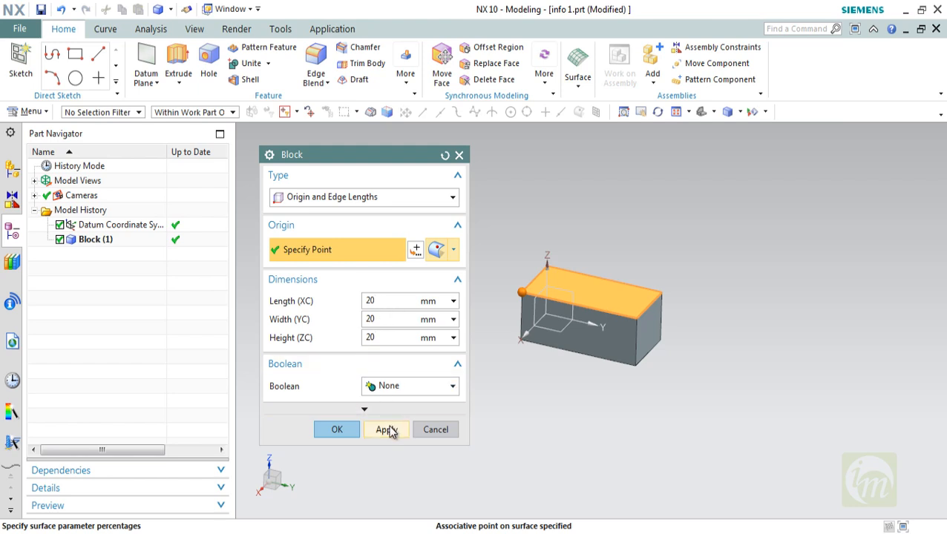
Create the 20 × 20 × 20 mm block united with the existing block, close the command and inspect the joined body.
click(410, 386)
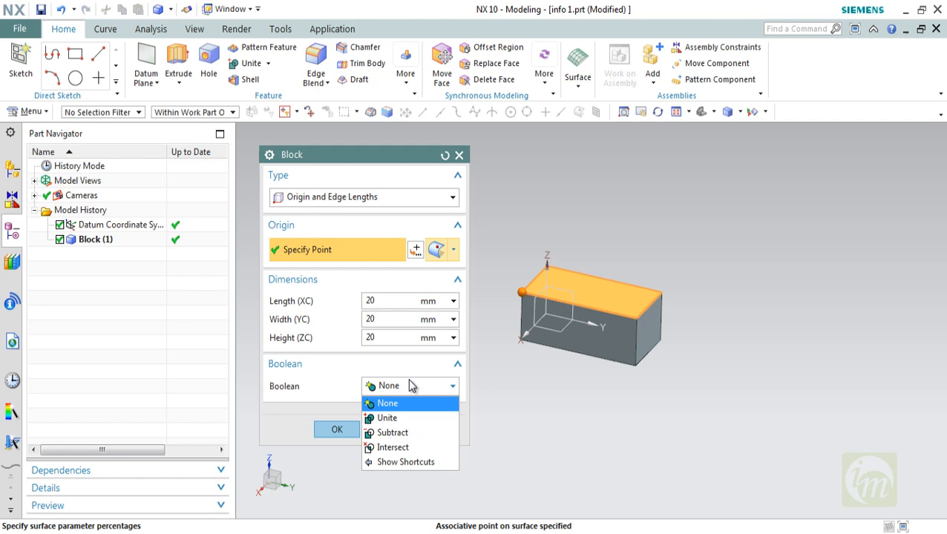
click(398, 424)
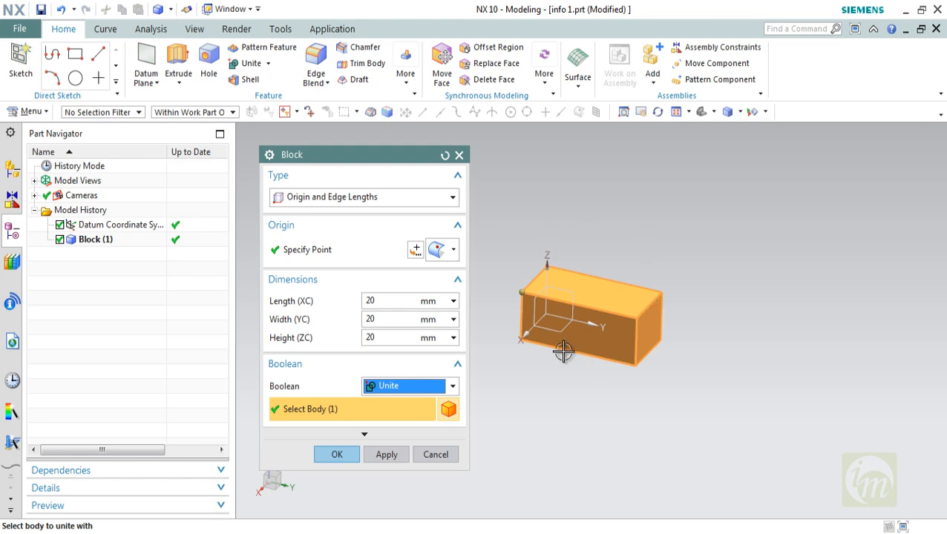
click(385, 456)
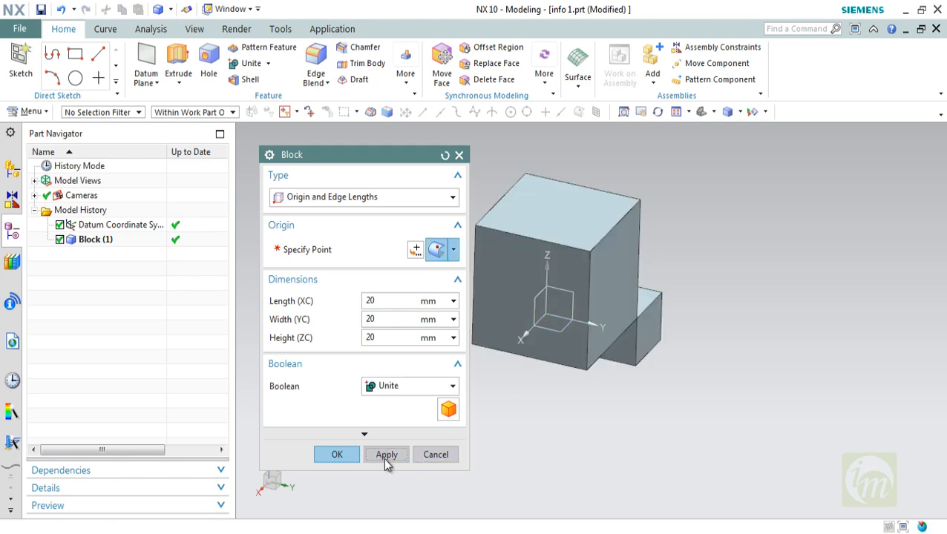
click(421, 456)
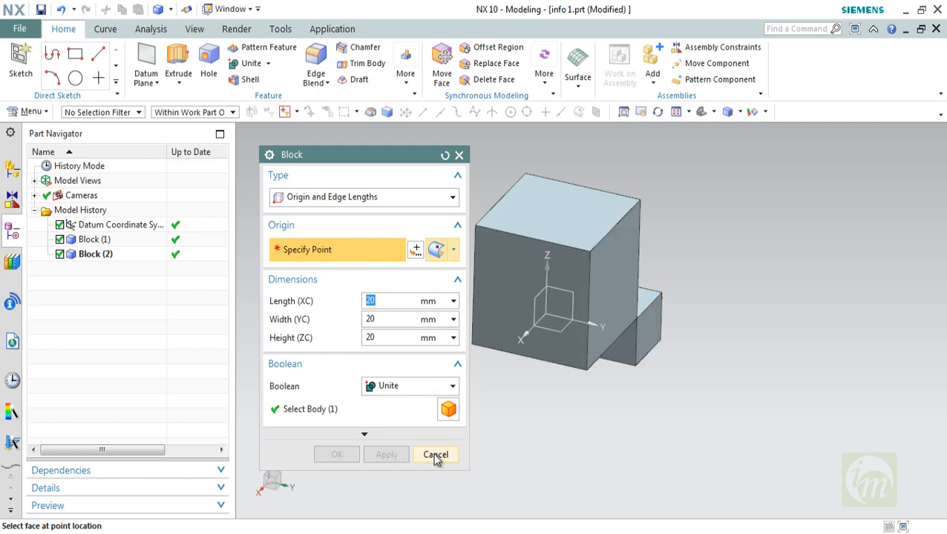
middle_drag(650, 373, 613, 354)
click(588, 320)
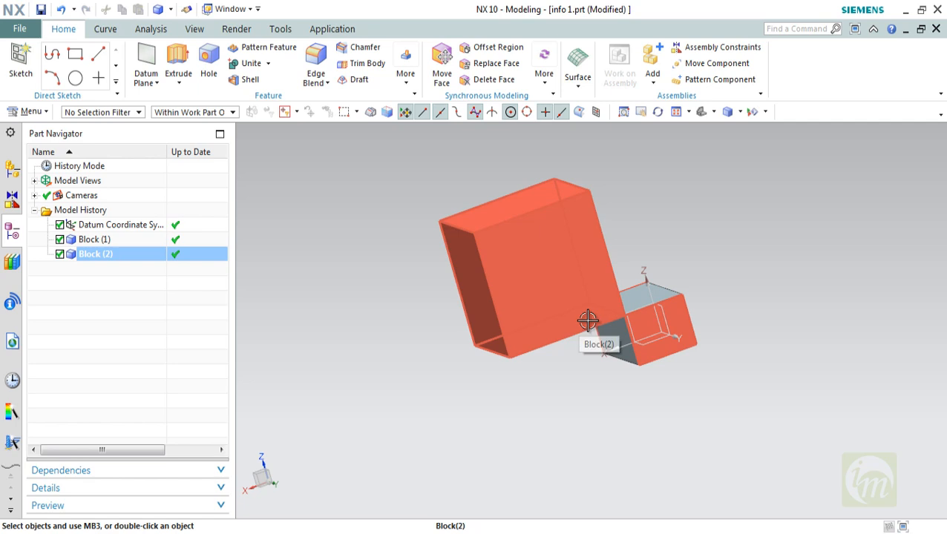
key(Escape)
middle_drag(521, 359, 675, 313)
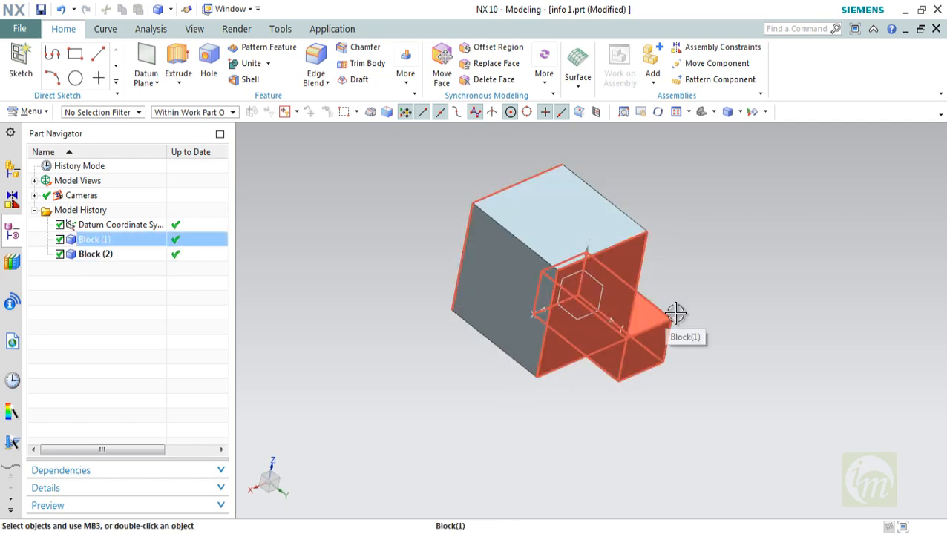
Undo the creation of both blocks, leaving only the datum coordinate system.
key(ctrl+z)
key(ctrl+z)
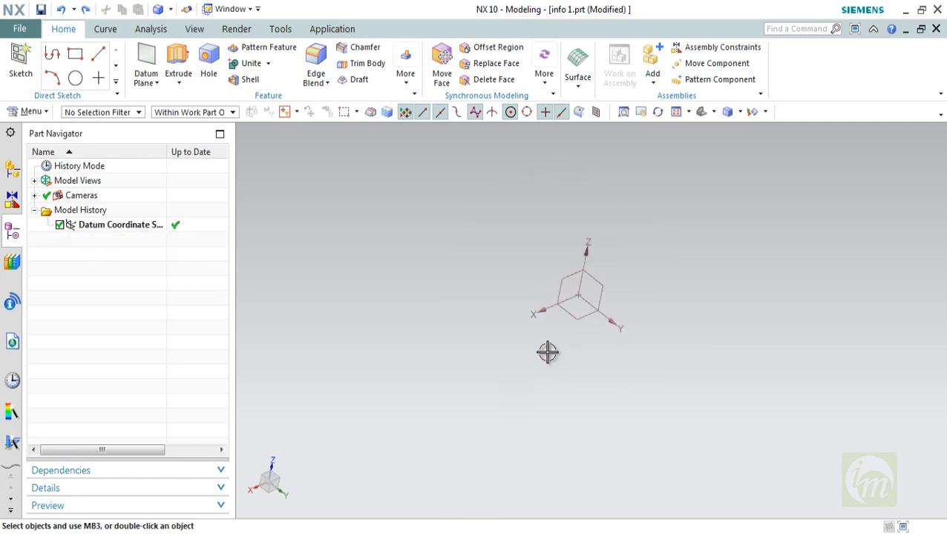
middle_drag(548, 352, 597, 380)
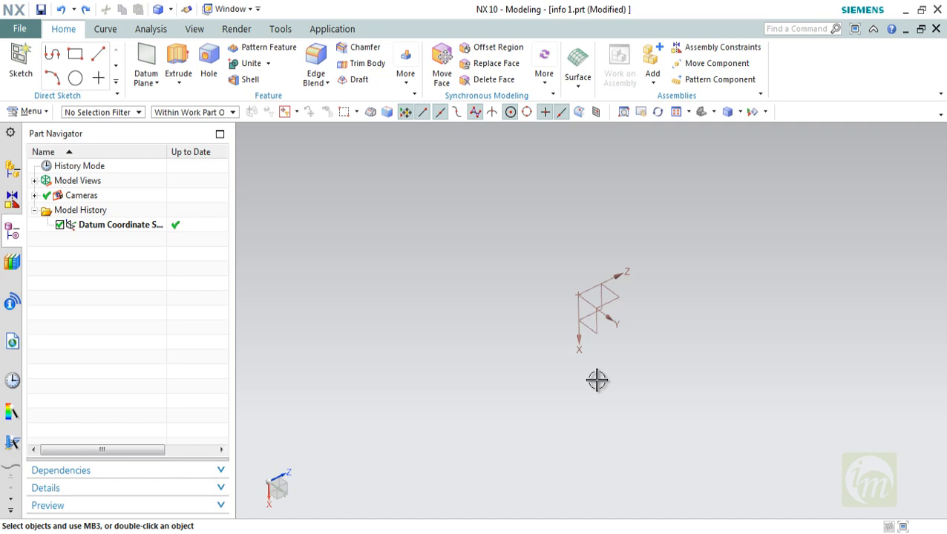
click(601, 338)
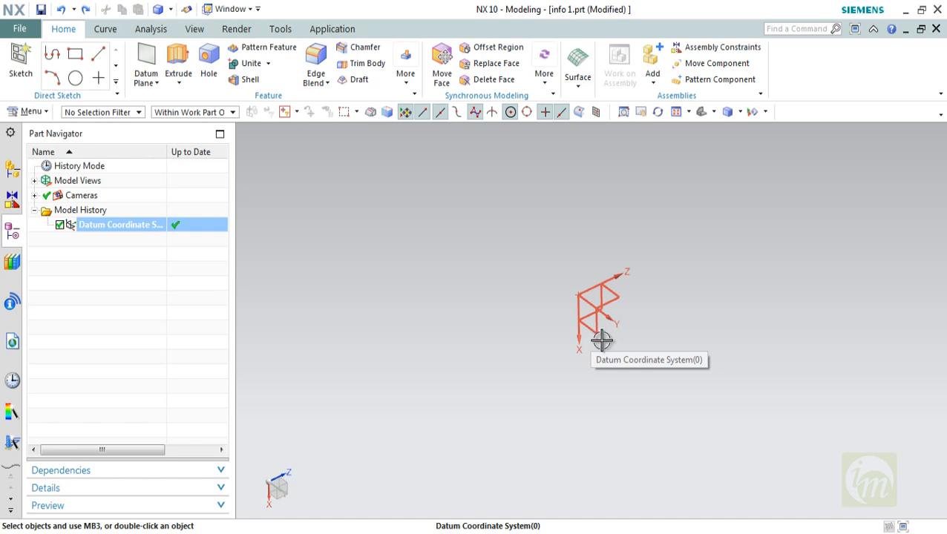
key(Escape)
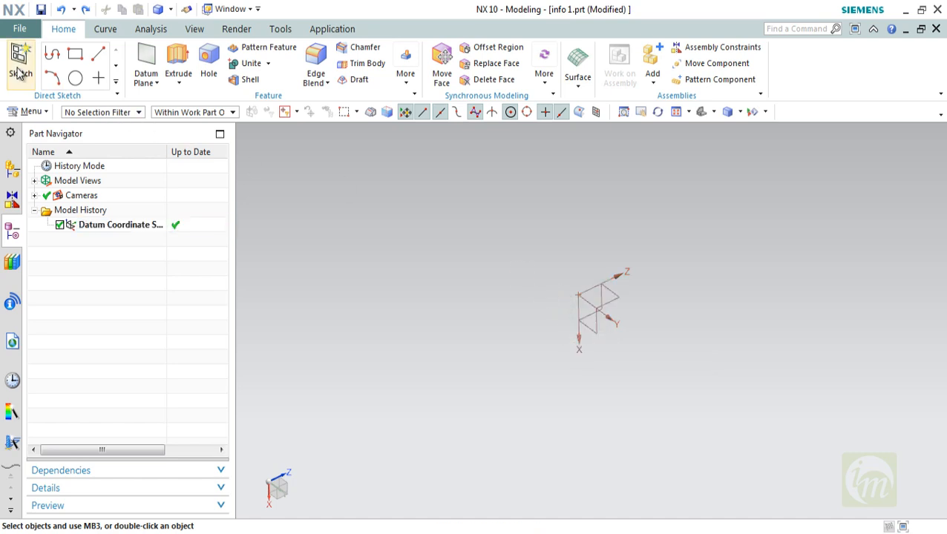
Start a cylinder feature of type Axis, Diameter, and Height.
click(30, 112)
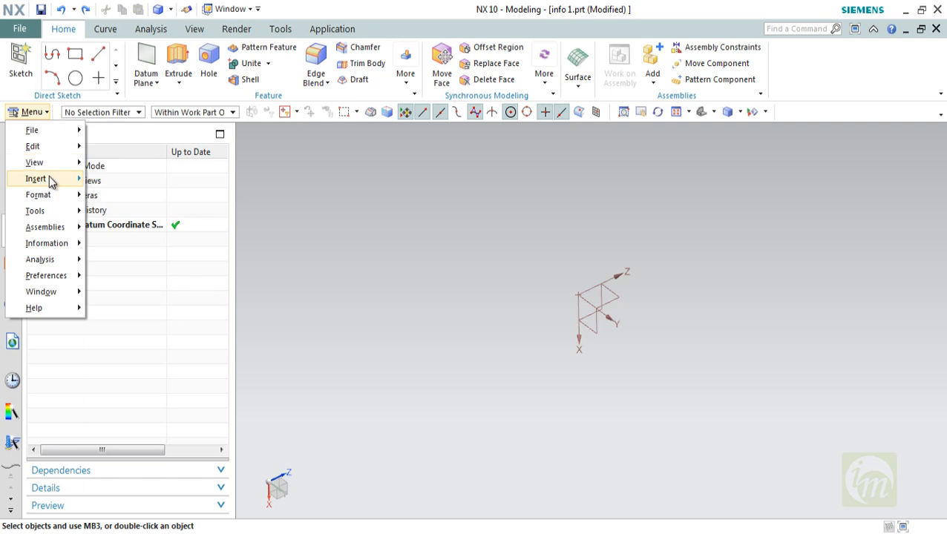
mouse_move(49, 175)
mouse_move(133, 175)
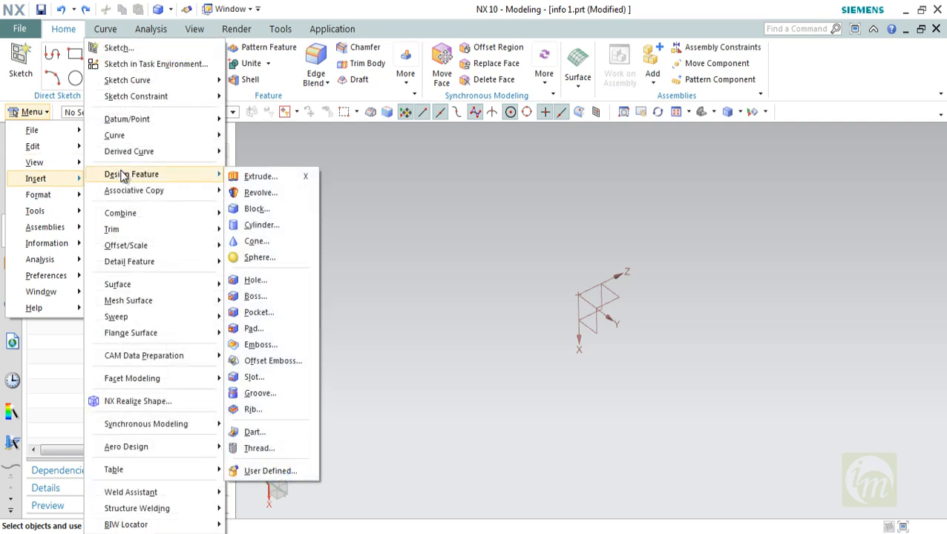
click(279, 230)
drag(363, 164, 436, 178)
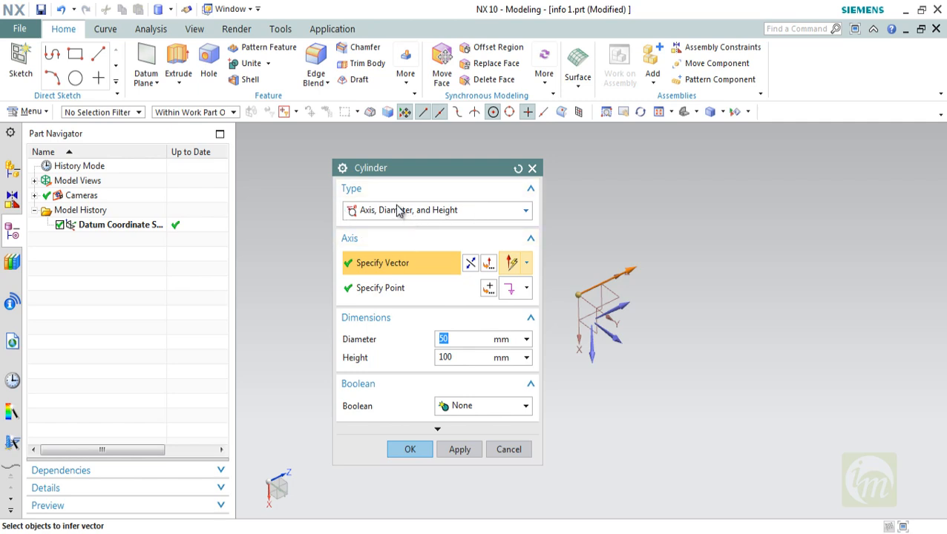
click(446, 217)
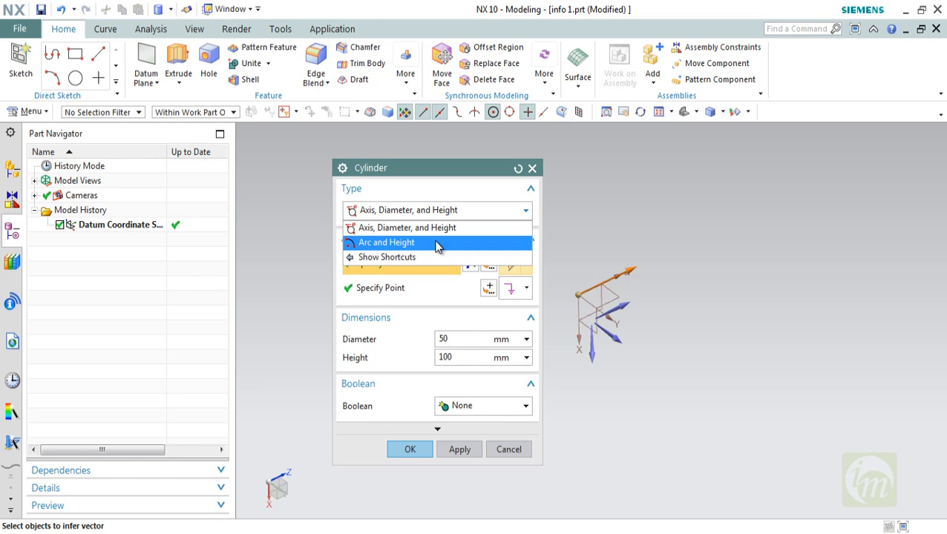
click(393, 228)
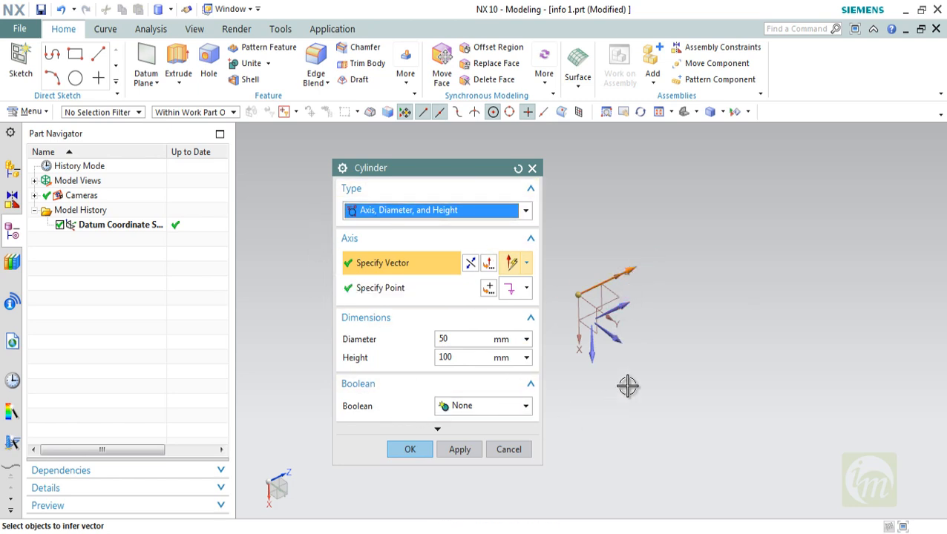
Define the cylinder's axis direction with a ZC-axis vector.
middle_drag(670, 354, 699, 349)
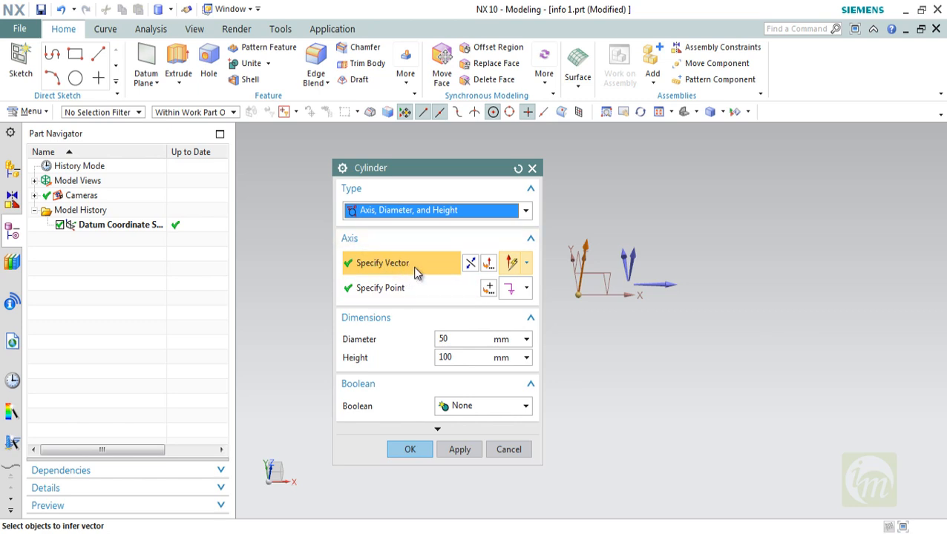
click(511, 263)
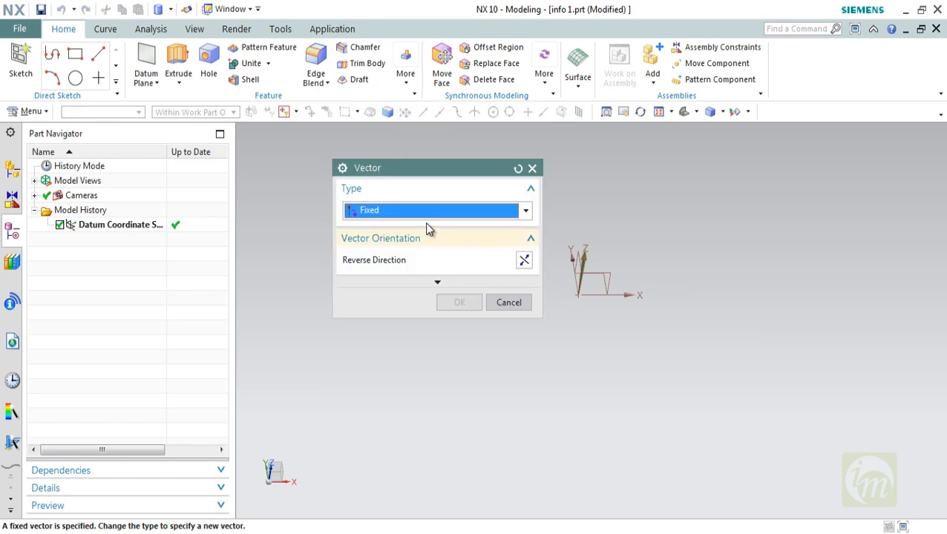
click(411, 212)
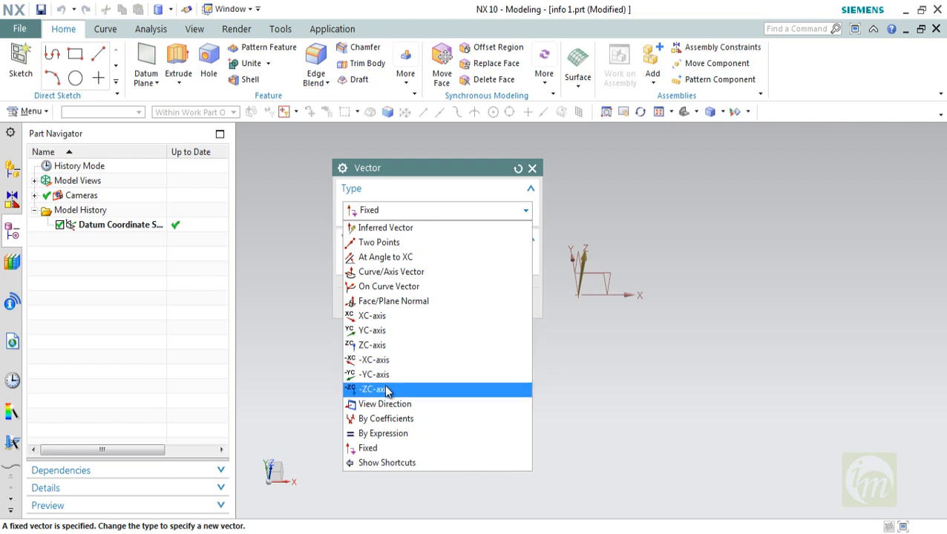
click(428, 349)
click(456, 302)
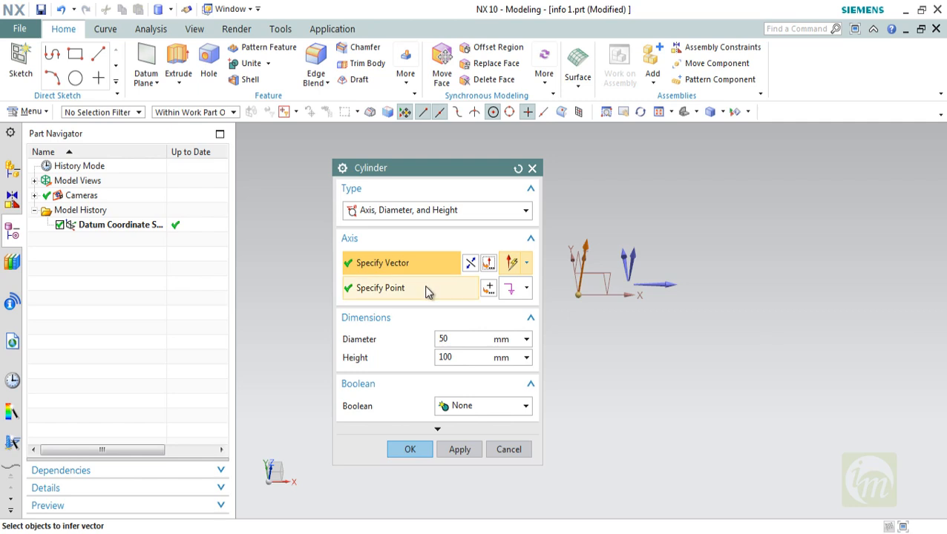
Specify the cylinder's base point at XC 0, YC 0, ZC 0 mm with WCS as the reference.
click(427, 292)
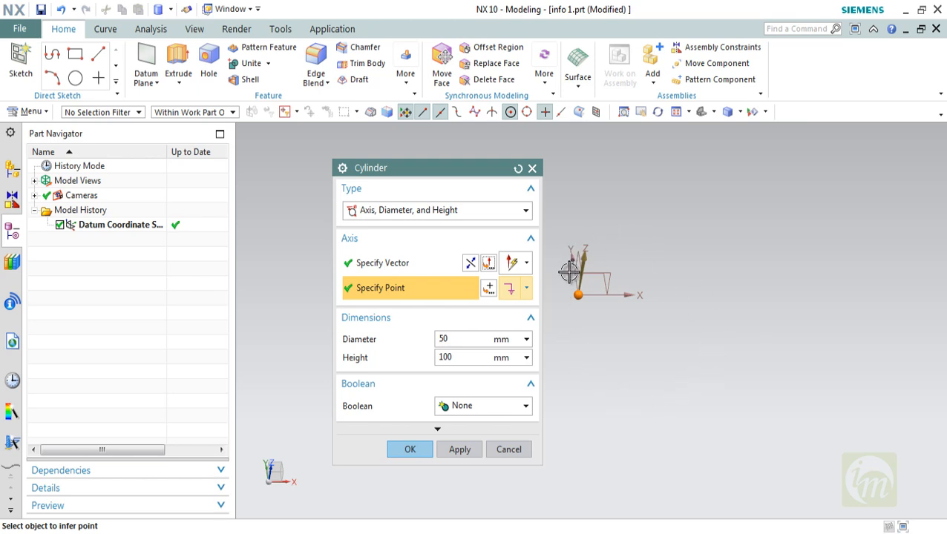
click(486, 289)
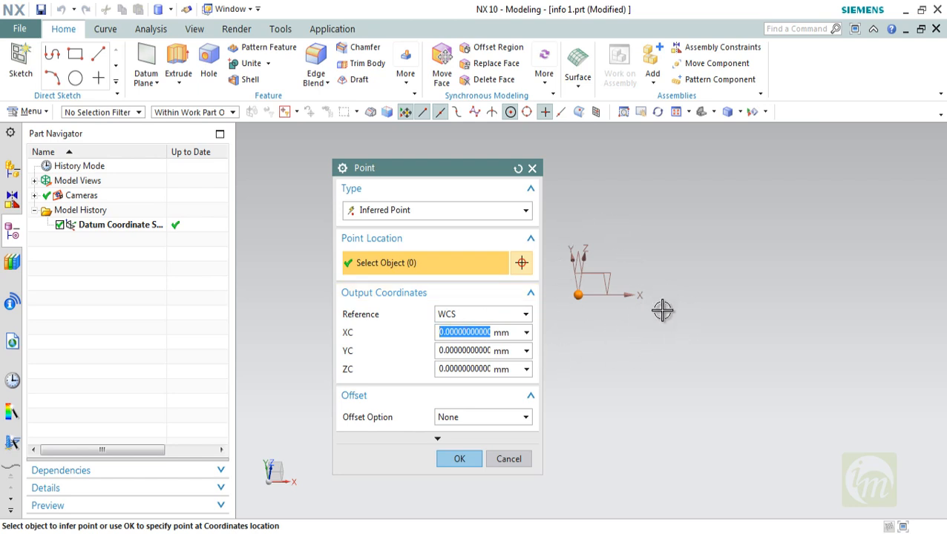
shift+middle_drag(647, 340, 757, 376)
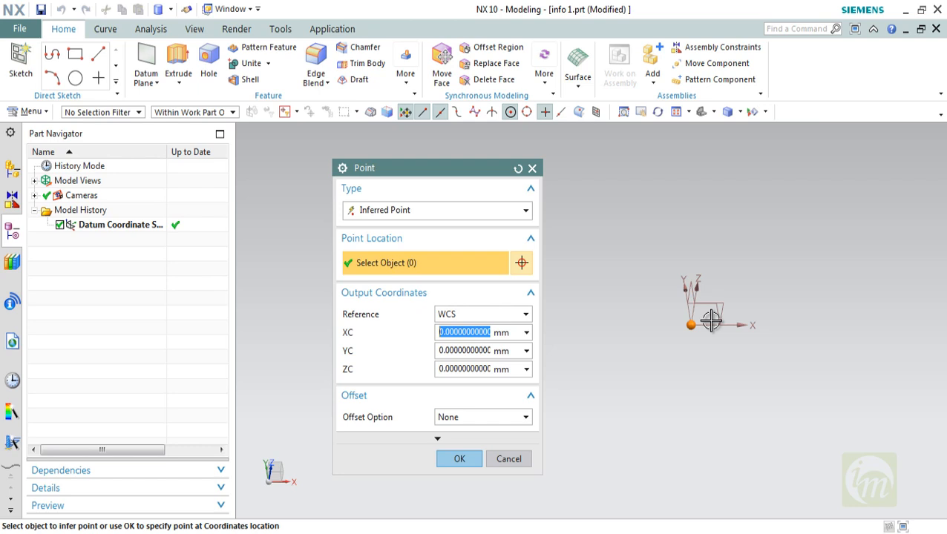
click(469, 457)
Create the cylinder with a 50 mm diameter, 150 mm height, and Boolean set to None.
drag(457, 339, 419, 340)
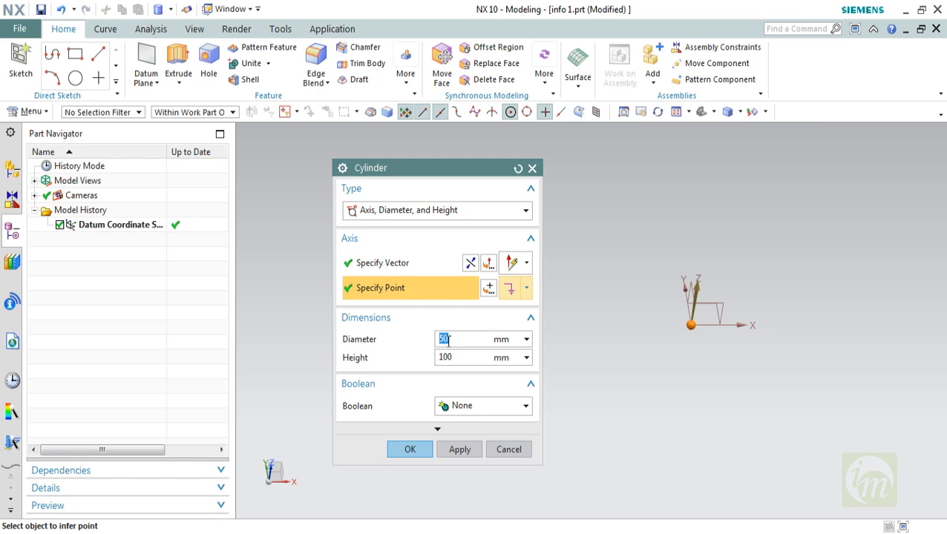
drag(454, 358, 414, 356)
text(150)
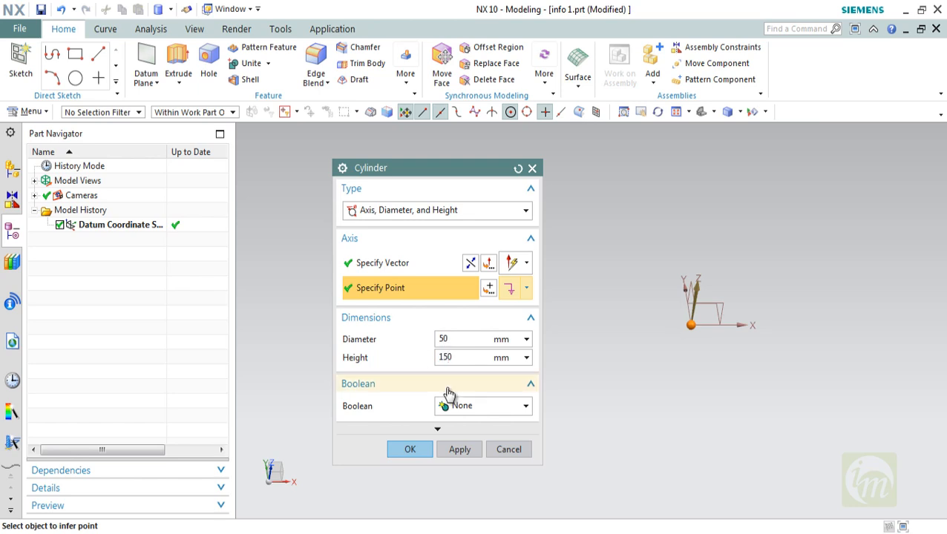
click(472, 407)
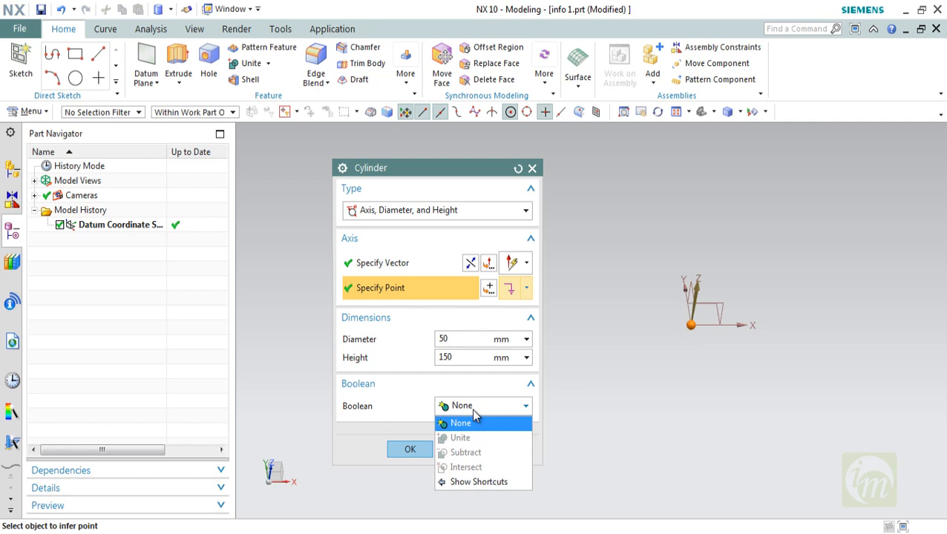
click(474, 417)
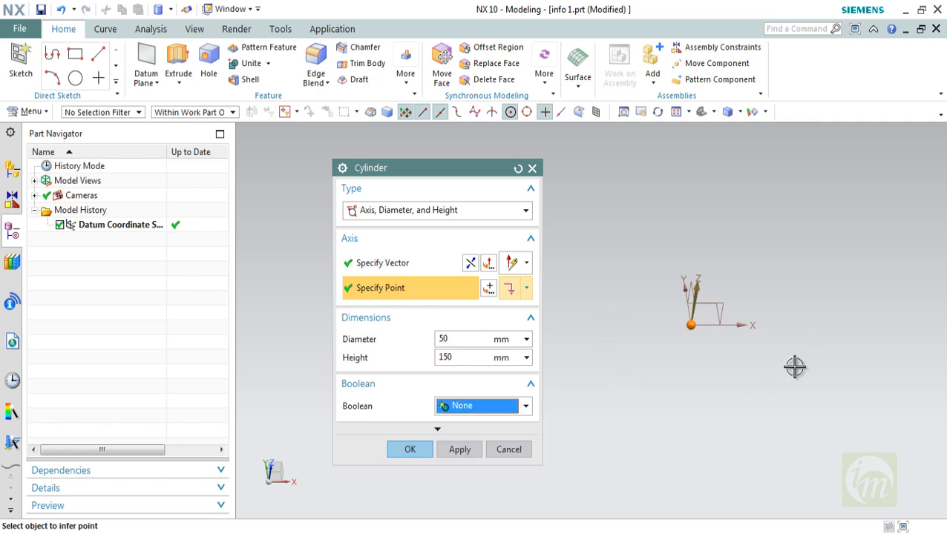
click(449, 455)
scroll(716, 401, down, 5)
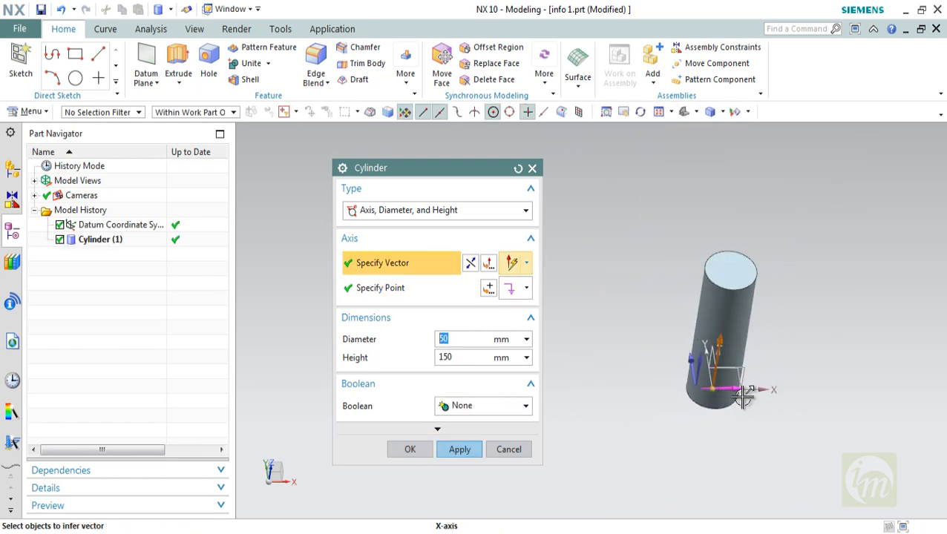
Keep the Axis, Diameter, and Height type for a second cylinder and reverse its axis direction.
middle_drag(742, 398, 755, 358)
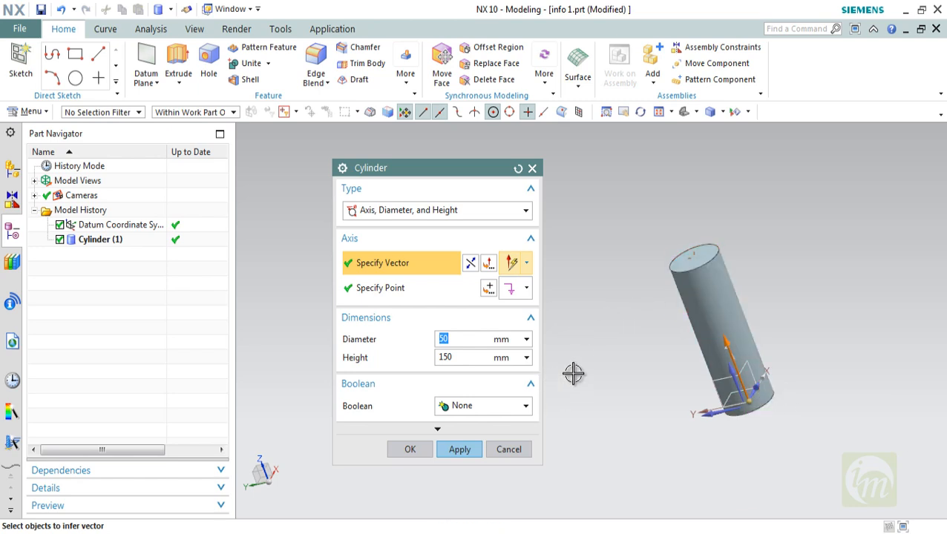
middle_drag(608, 353, 583, 350)
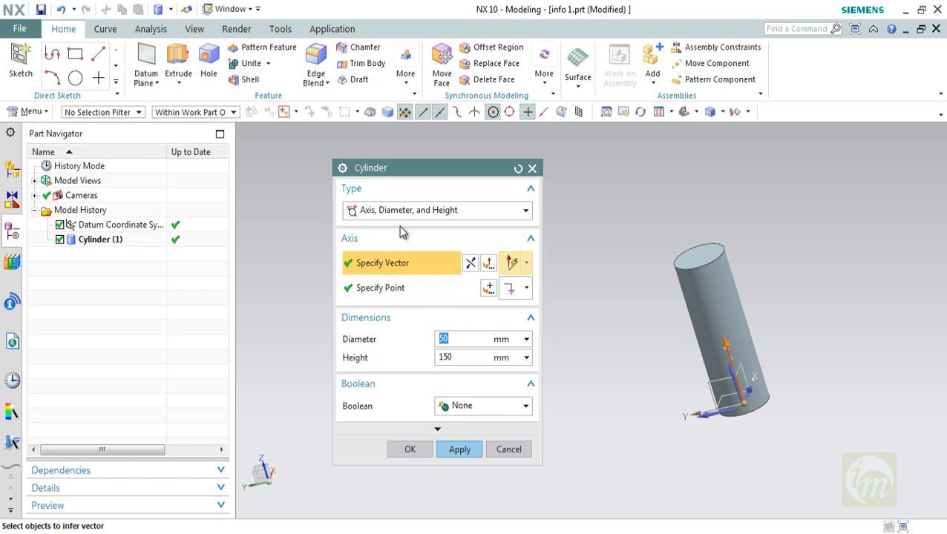
click(423, 216)
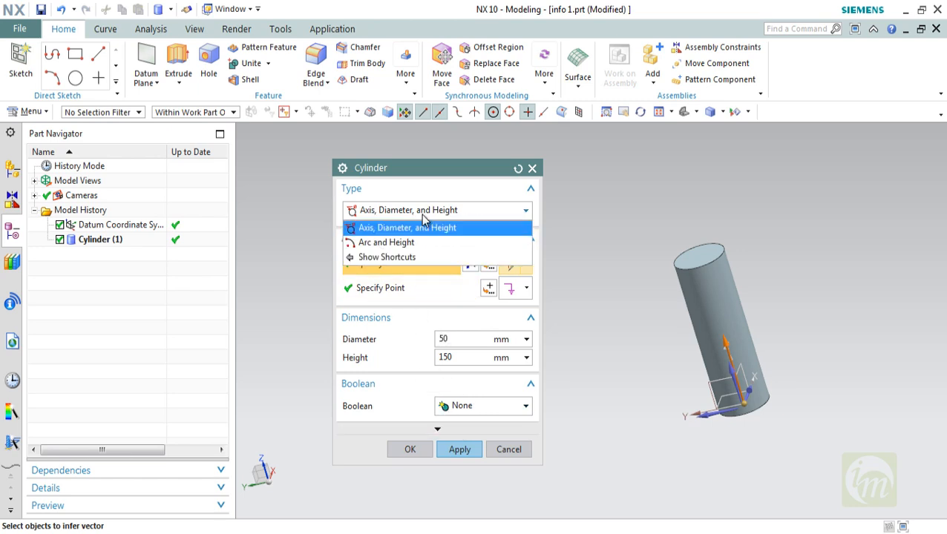
click(422, 226)
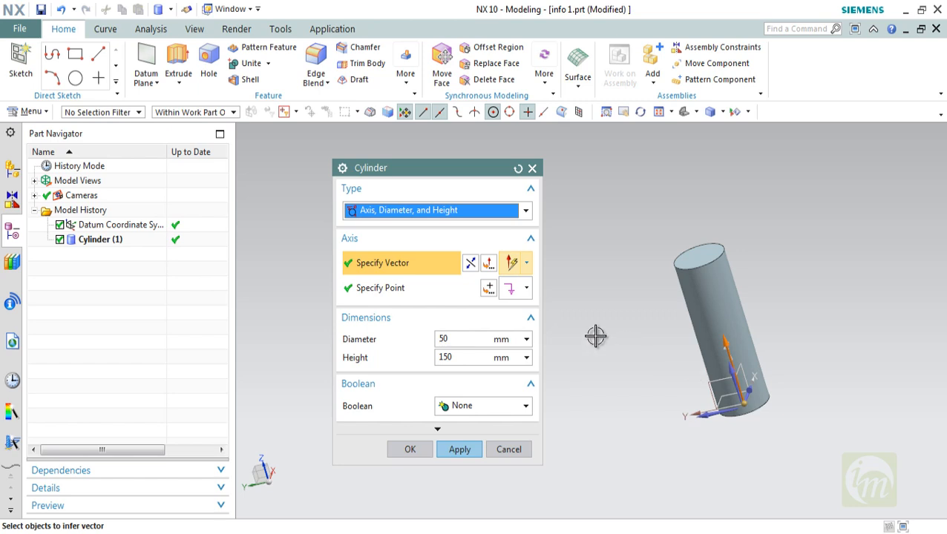
click(473, 264)
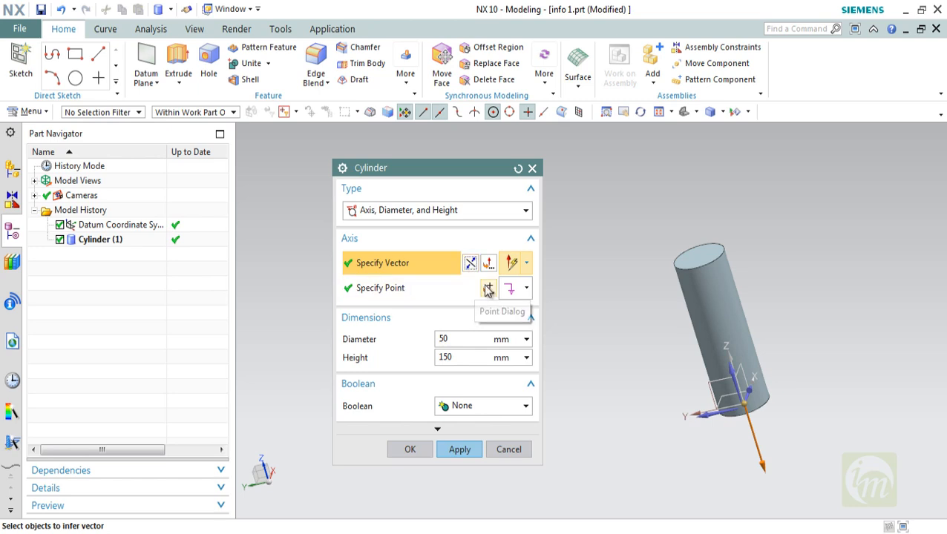
Place the second cylinder's base point at XC 0, YC 0, ZC 150 mm relative to the WCS.
click(488, 289)
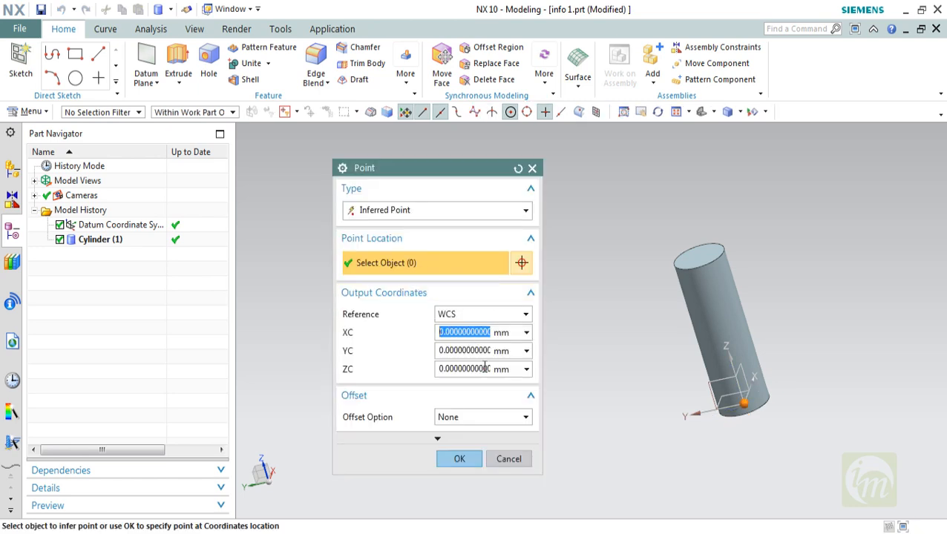
click(489, 368)
key(BackSpace)
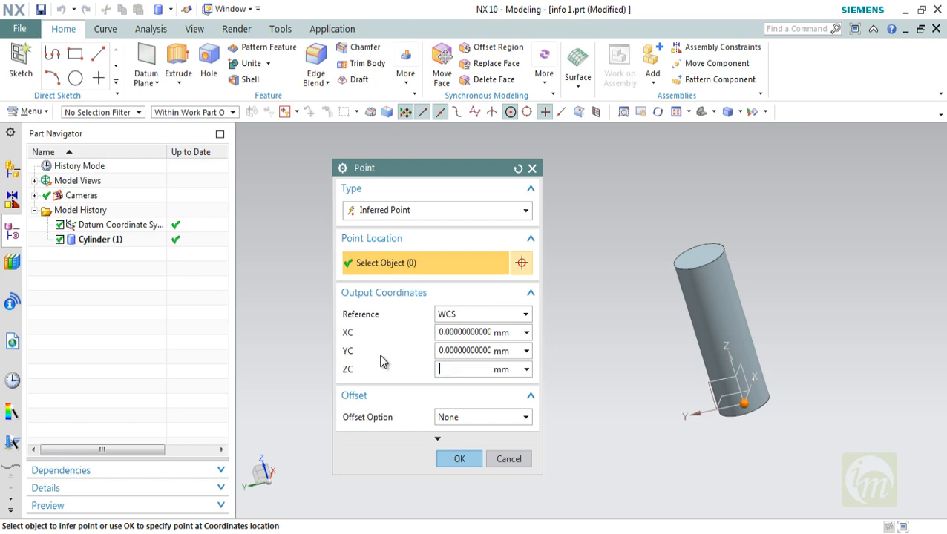
text(150)
key(Return)
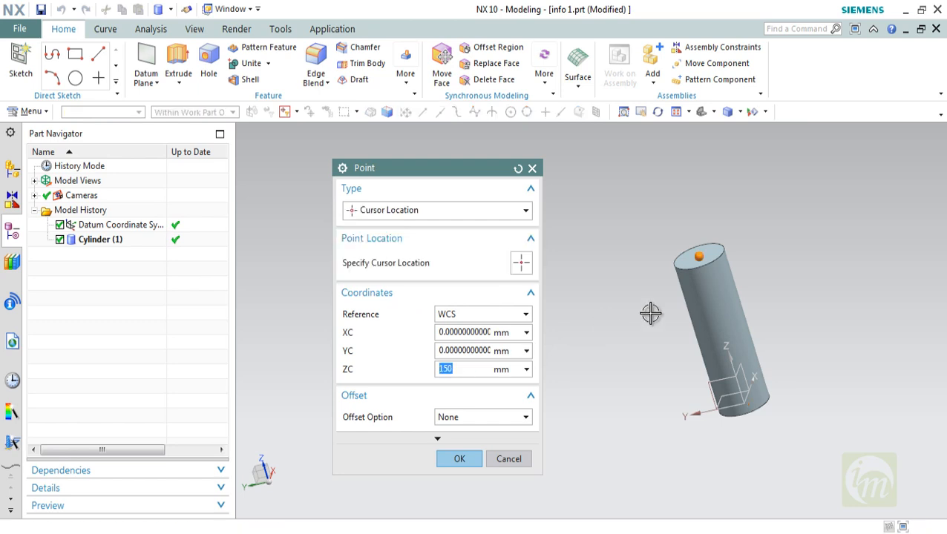
middle_drag(676, 299, 685, 324)
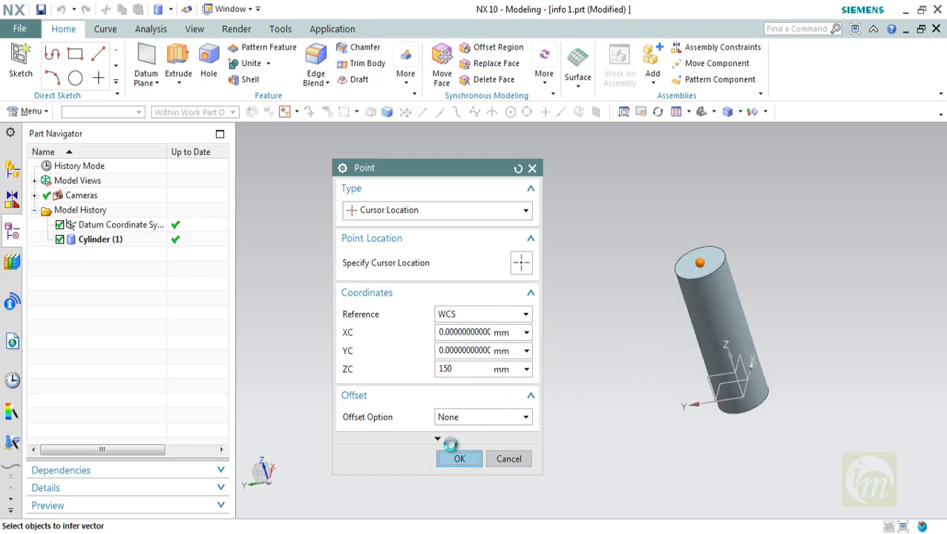
click(456, 458)
Create the second cylinder with a 30 mm diameter and 100 mm height, subtracting it from the first cylinder.
middle_drag(627, 324, 621, 304)
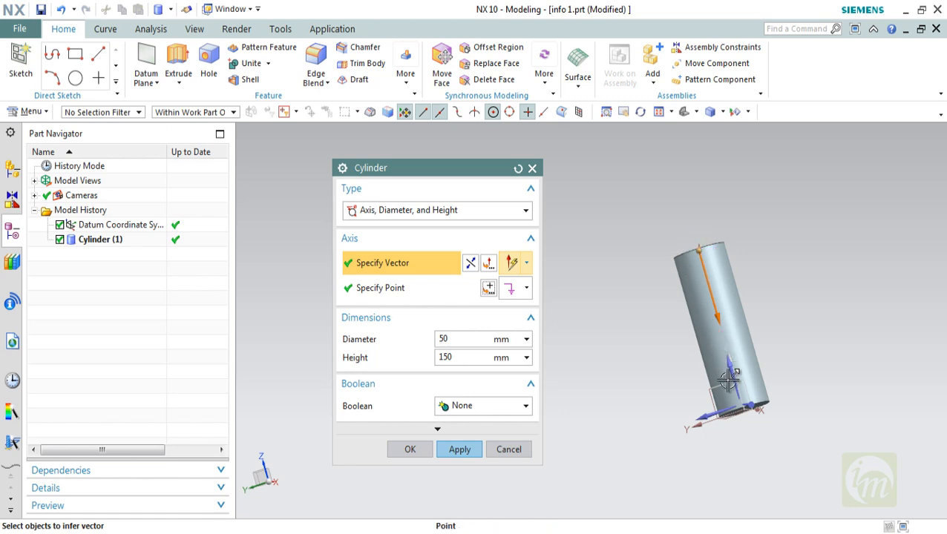
middle_drag(744, 376, 723, 338)
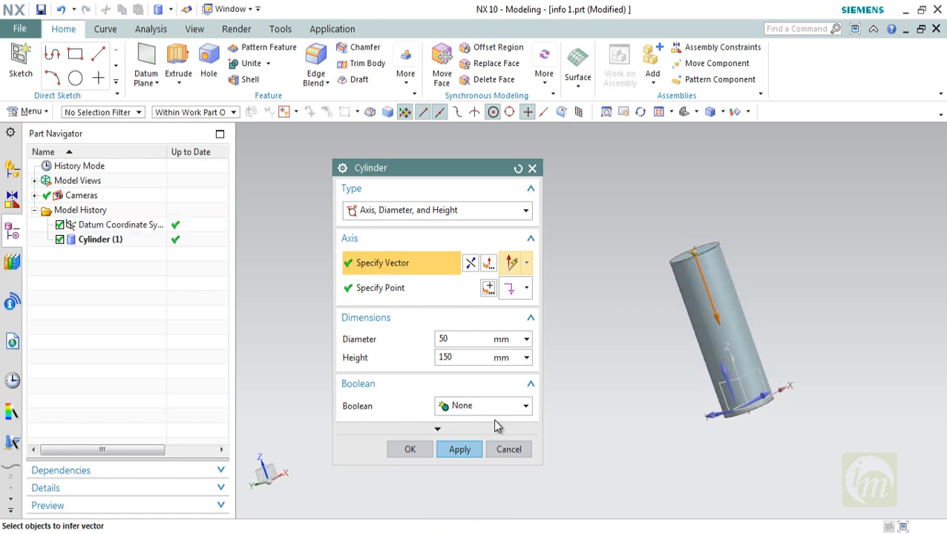
double_click(454, 339)
text(30)
double_click(438, 339)
double_click(459, 358)
text(100)
click(508, 406)
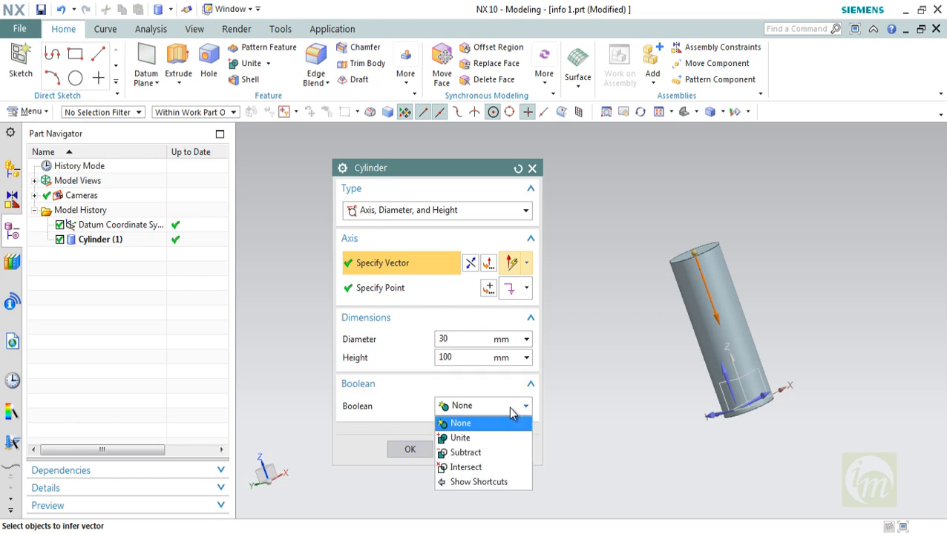
click(474, 454)
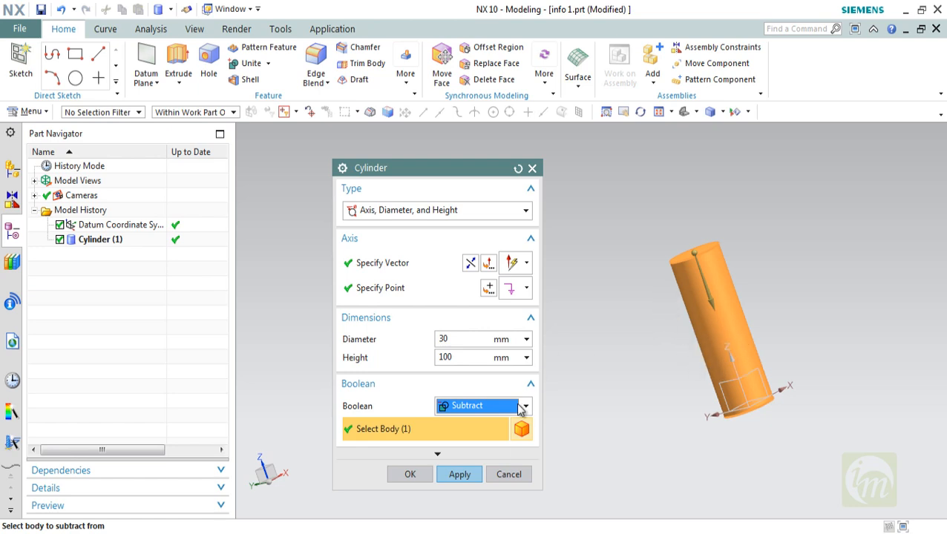
click(466, 480)
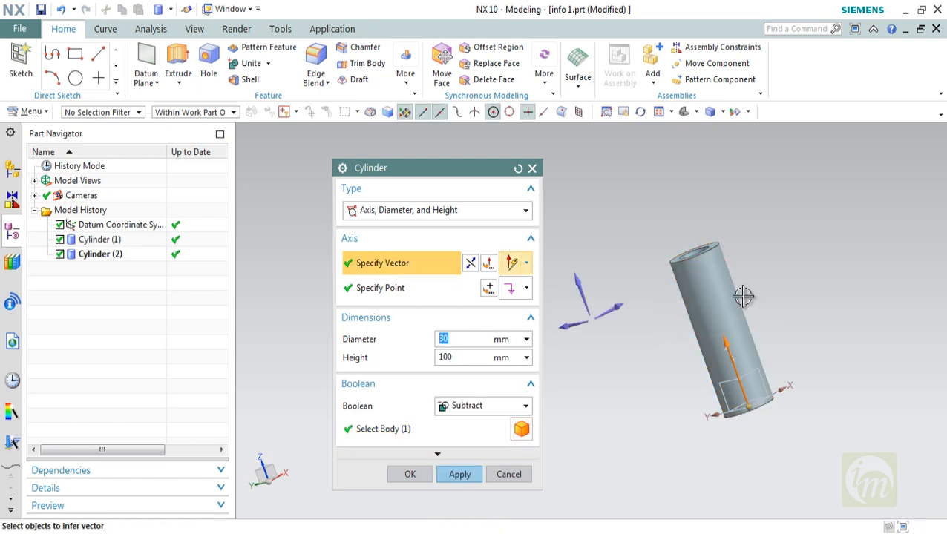
middle_drag(737, 293, 762, 324)
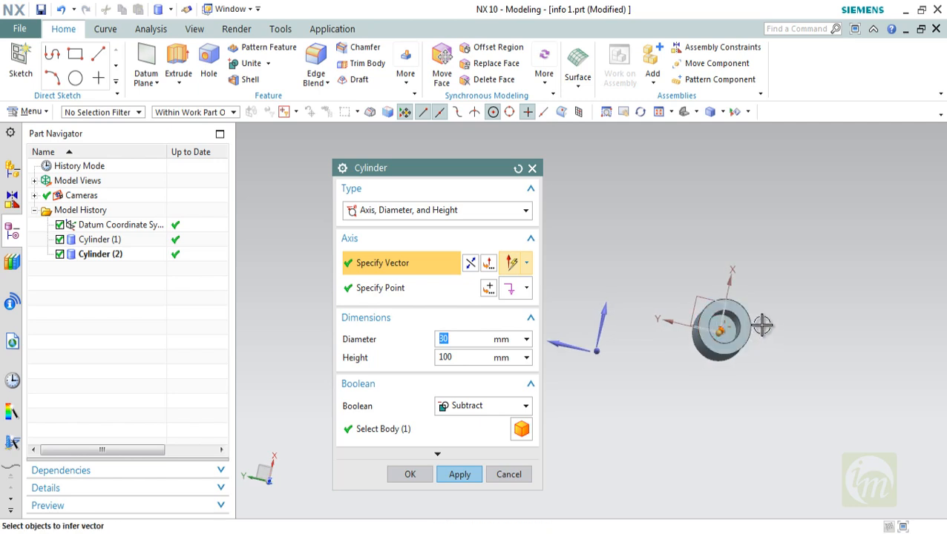
middle_drag(777, 357, 735, 283)
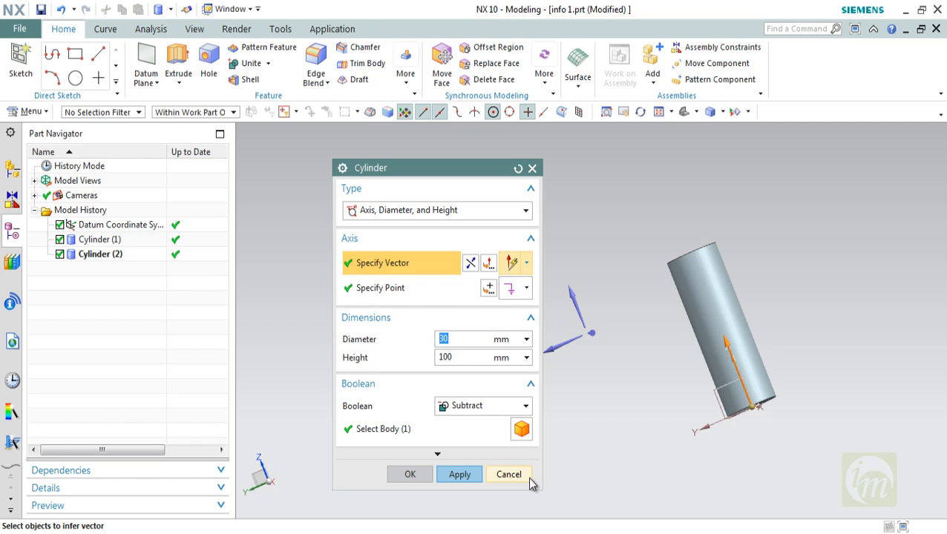
click(509, 474)
Undo the creation of both cylinders, leaving only the datum coordinate system.
middle_drag(681, 302, 719, 334)
click(721, 335)
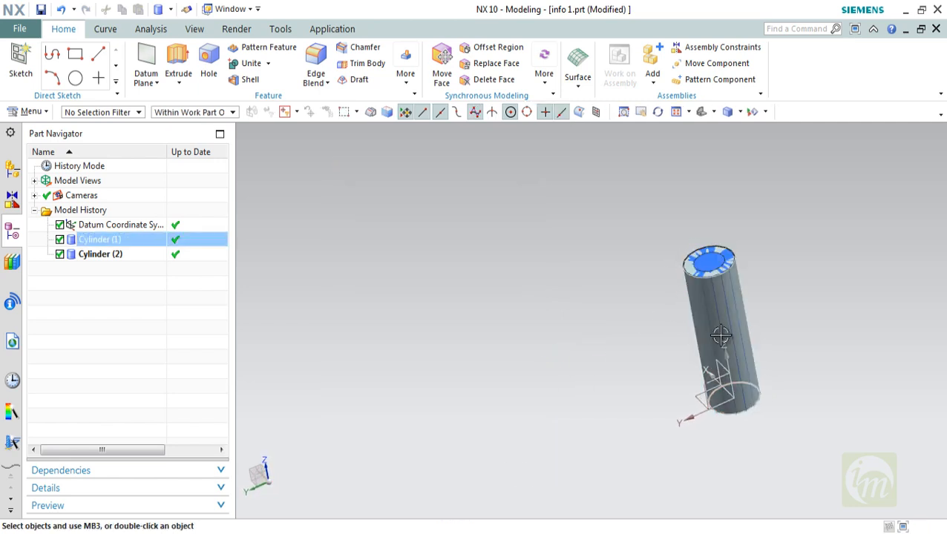
key(ctrl+z)
key(ctrl+z)
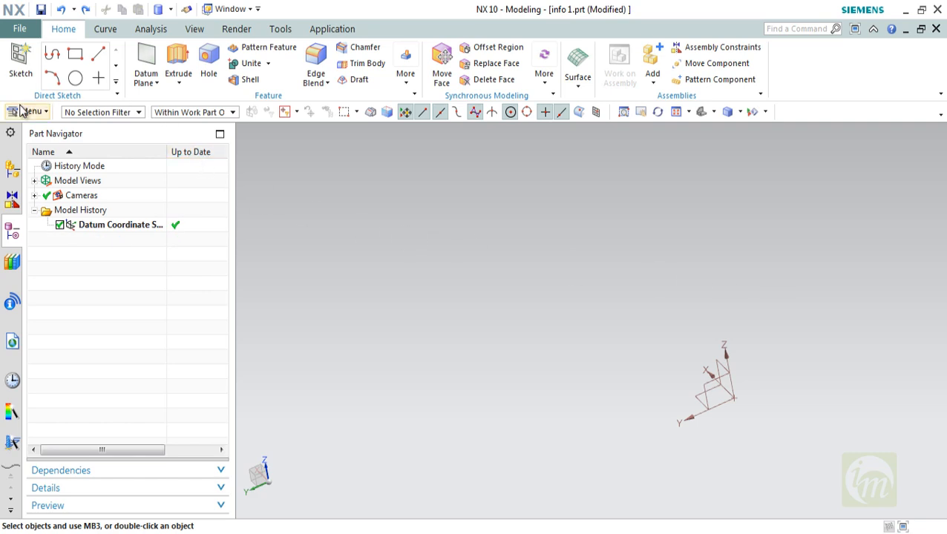
Start a cone feature of type Diameters and Height.
click(22, 112)
mouse_move(56, 182)
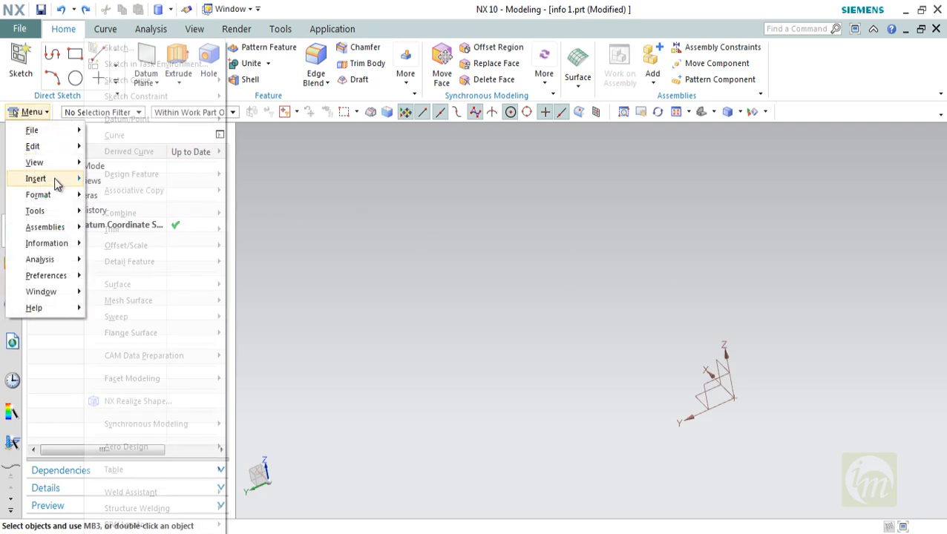
mouse_move(113, 173)
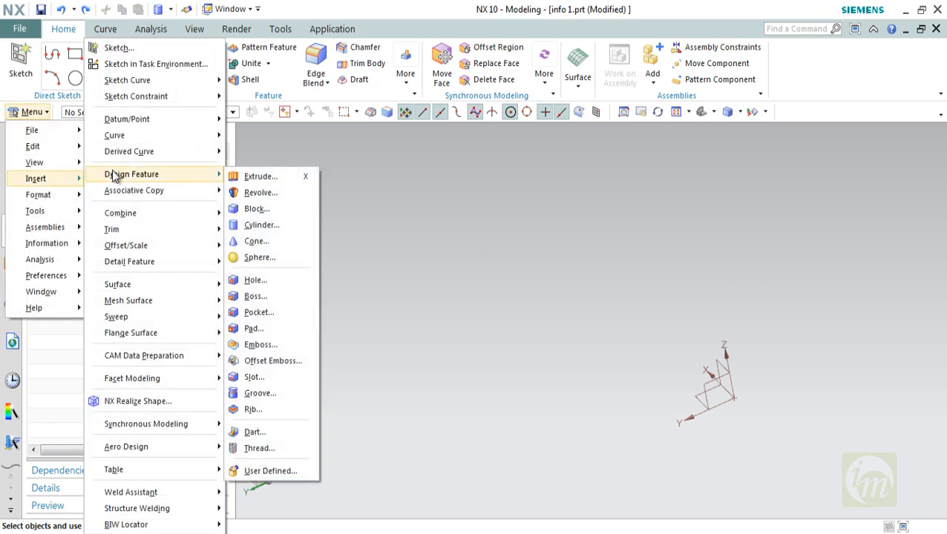
click(280, 241)
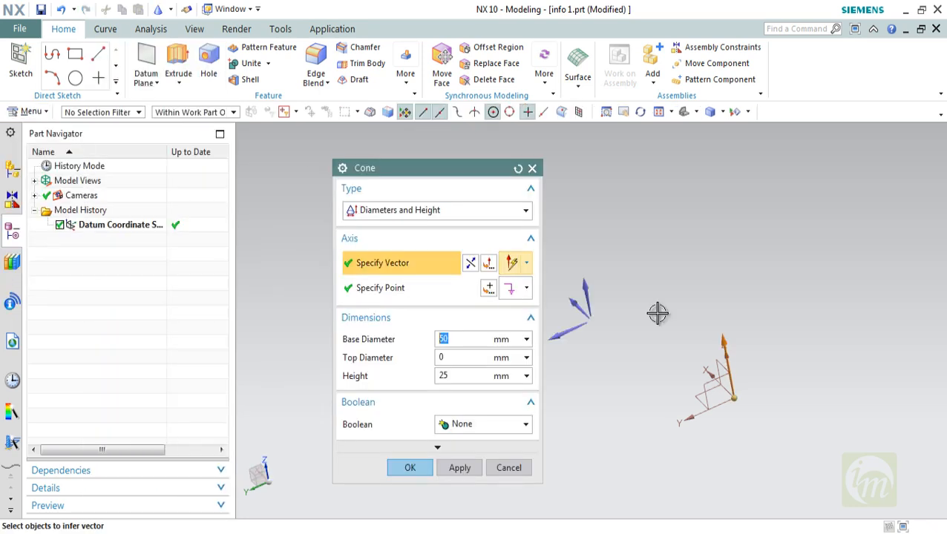
drag(413, 175, 446, 188)
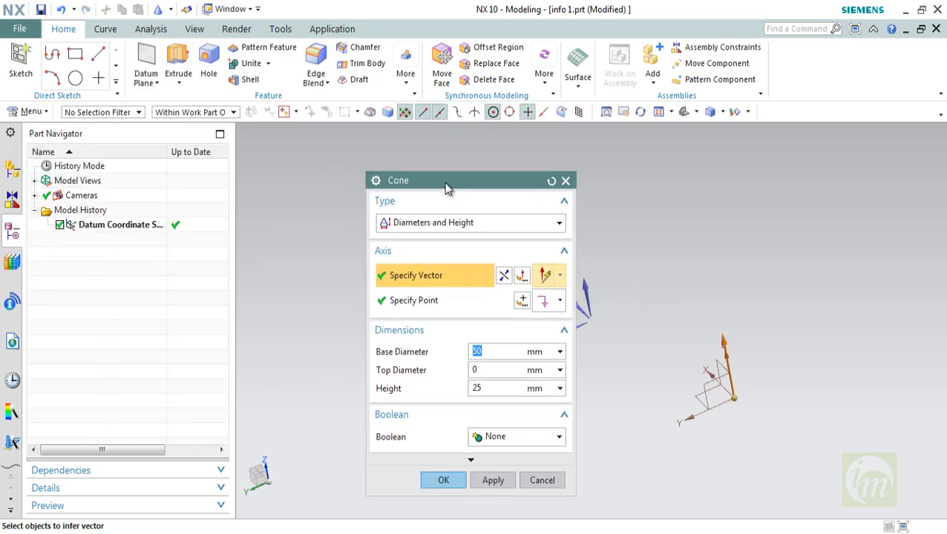
click(453, 225)
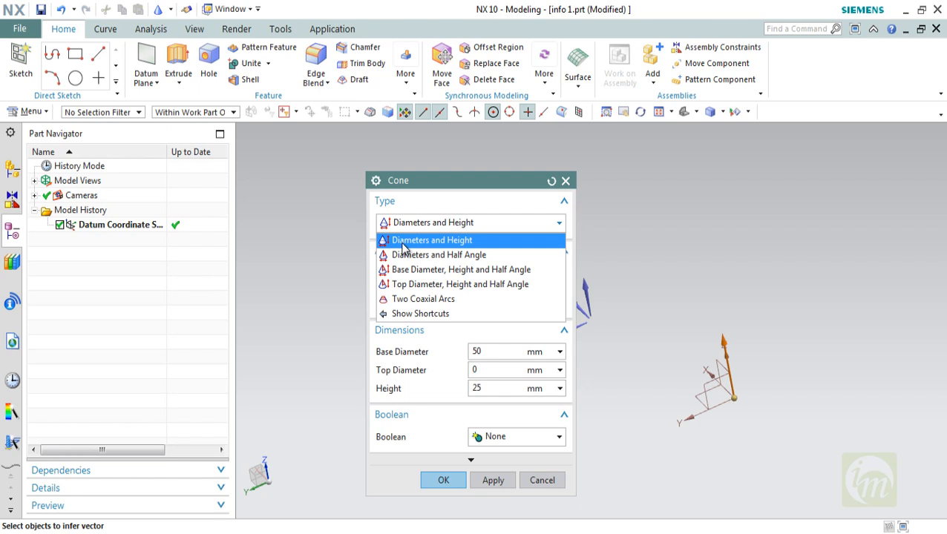
click(432, 241)
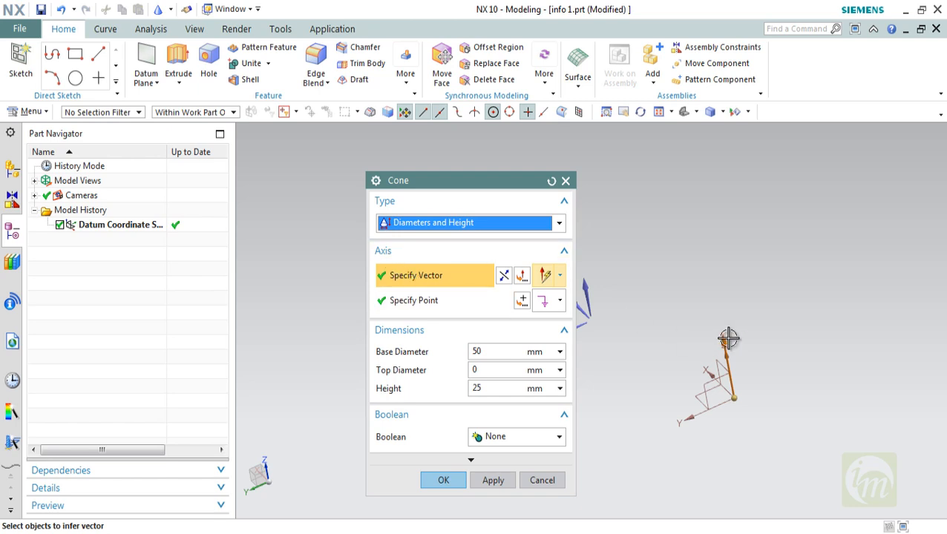
middle_drag(739, 401, 757, 405)
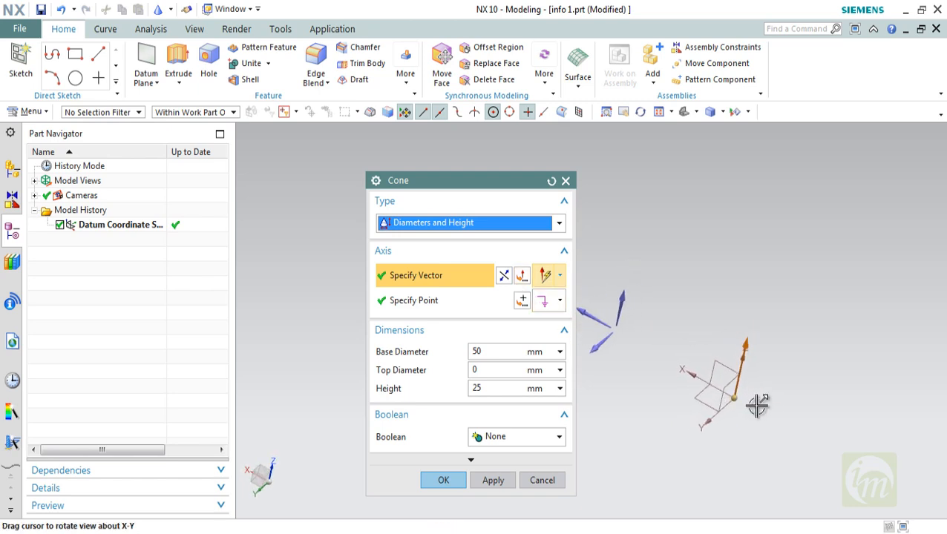
click(522, 280)
click(435, 224)
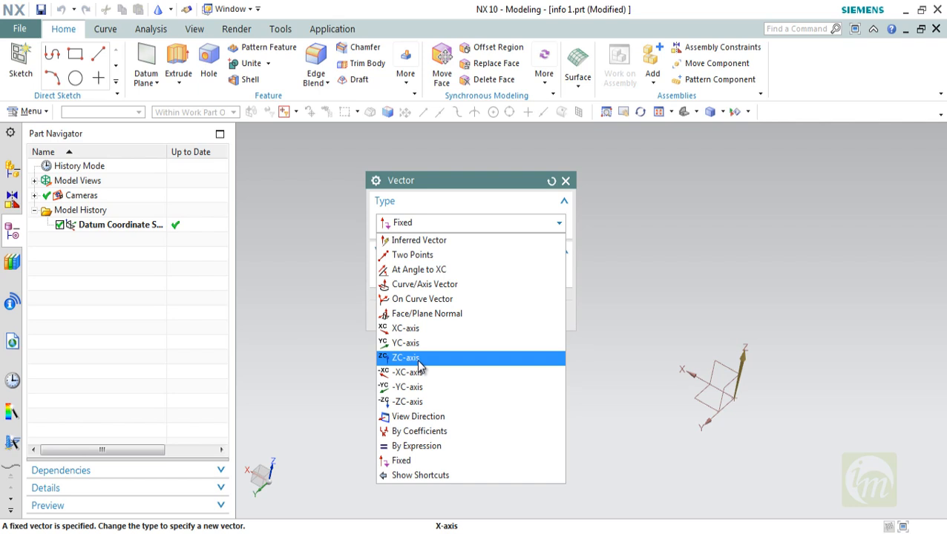
click(565, 181)
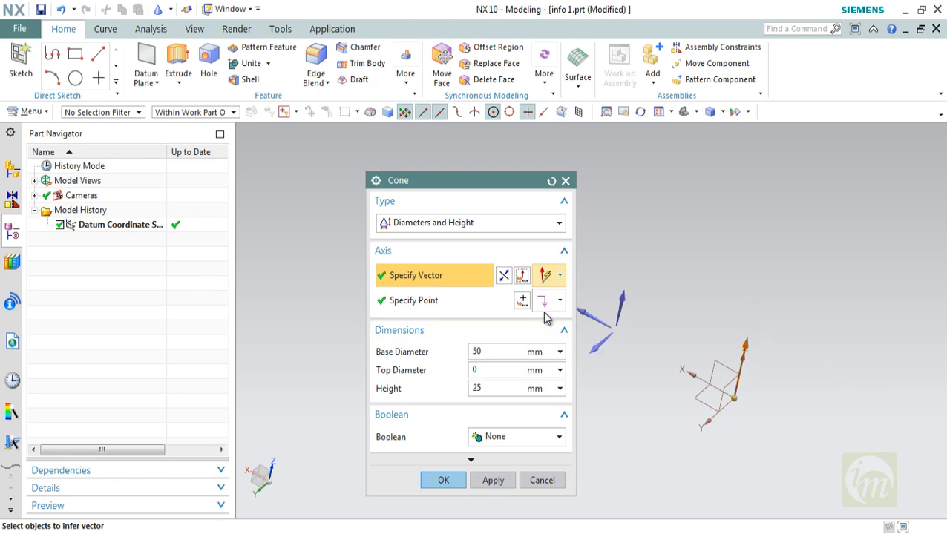
Reverse the cone's axis direction and flip it back along the positive Z-axis.
middle_drag(752, 394, 705, 400)
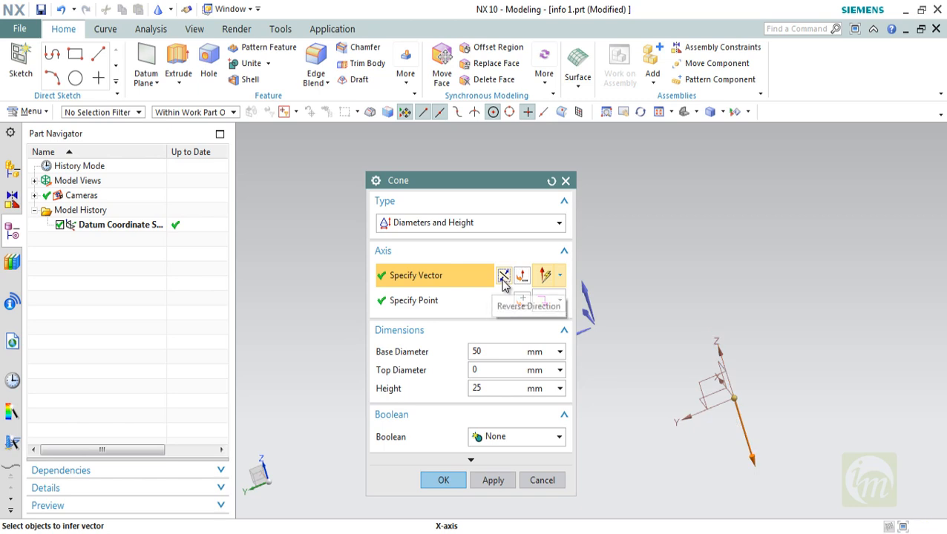
click(504, 280)
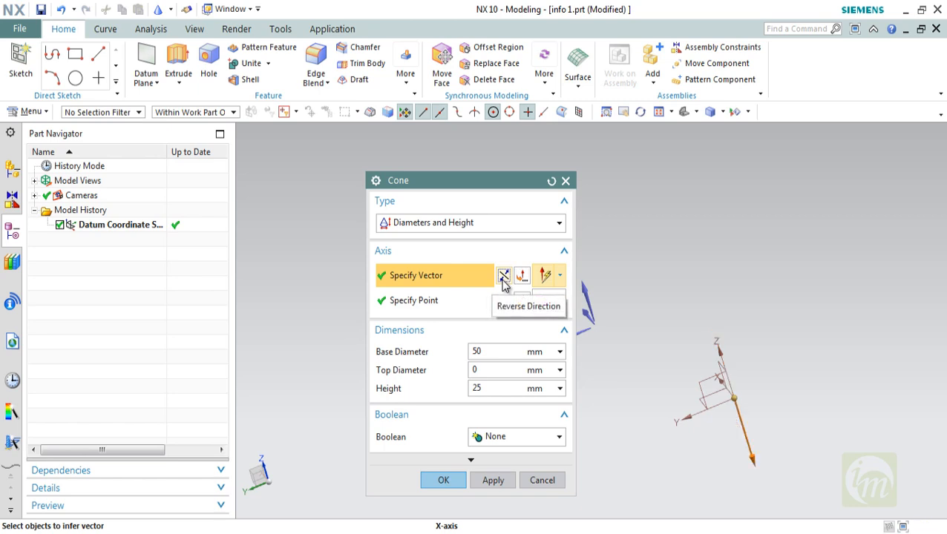
click(504, 280)
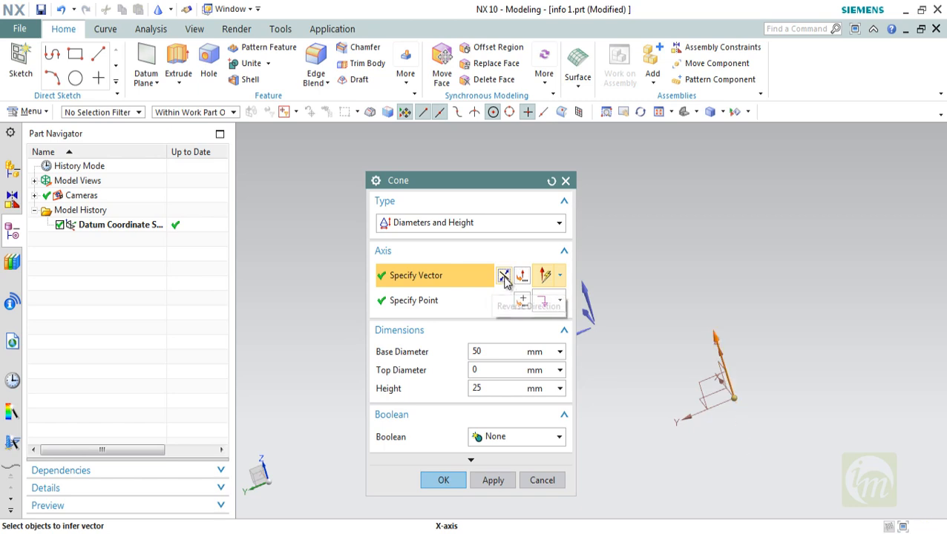
Create the cone at the datum origin with base diameter 50 mm, top diameter 10 mm, height 35 mm and no Boolean.
click(443, 300)
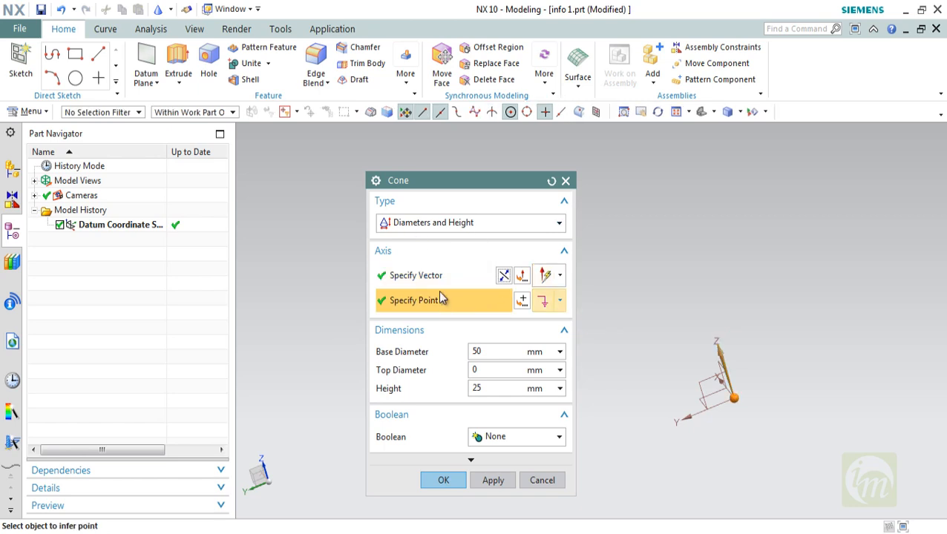
click(734, 397)
double_click(491, 350)
click(487, 369)
click(502, 387)
text(35)
click(493, 437)
click(492, 437)
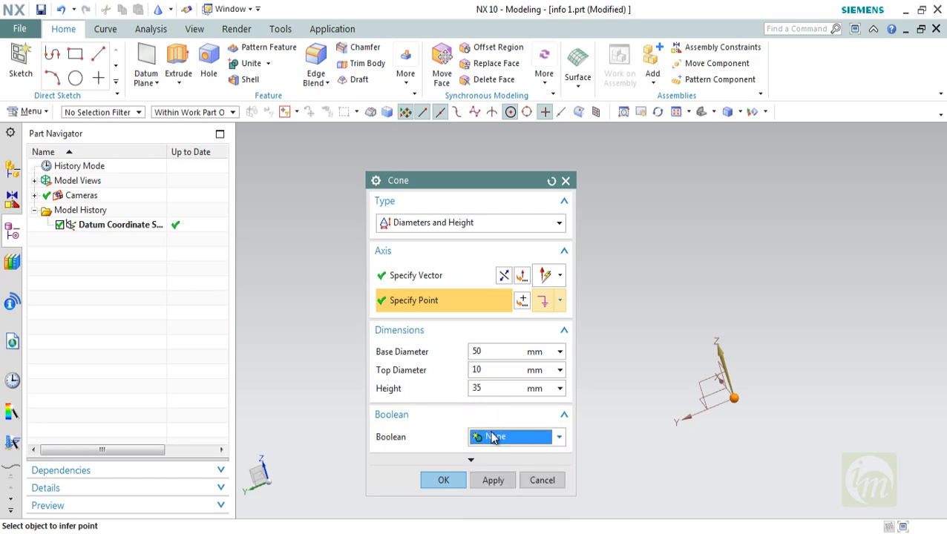
click(493, 480)
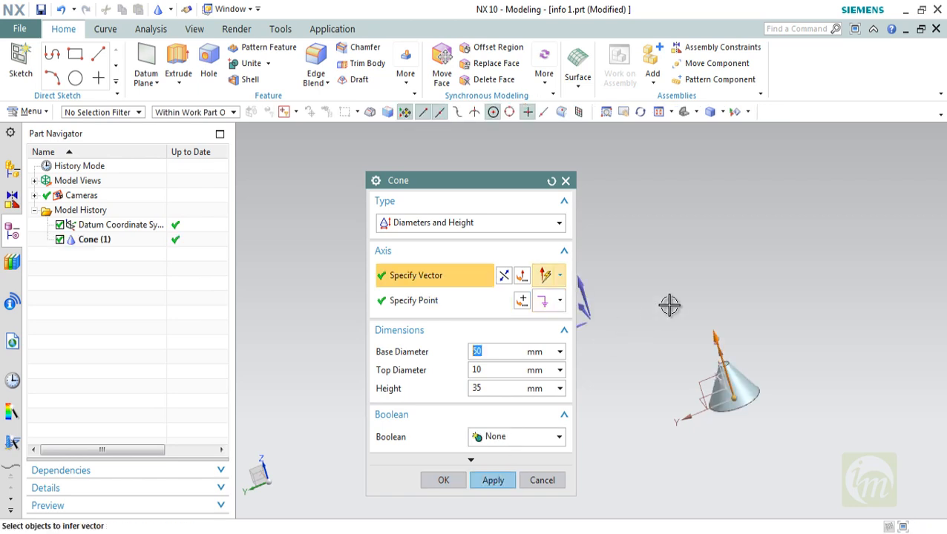
Locate the second cone's base point at YC 100 mm, with XC and ZC at 0.
middle_drag(737, 402, 729, 414)
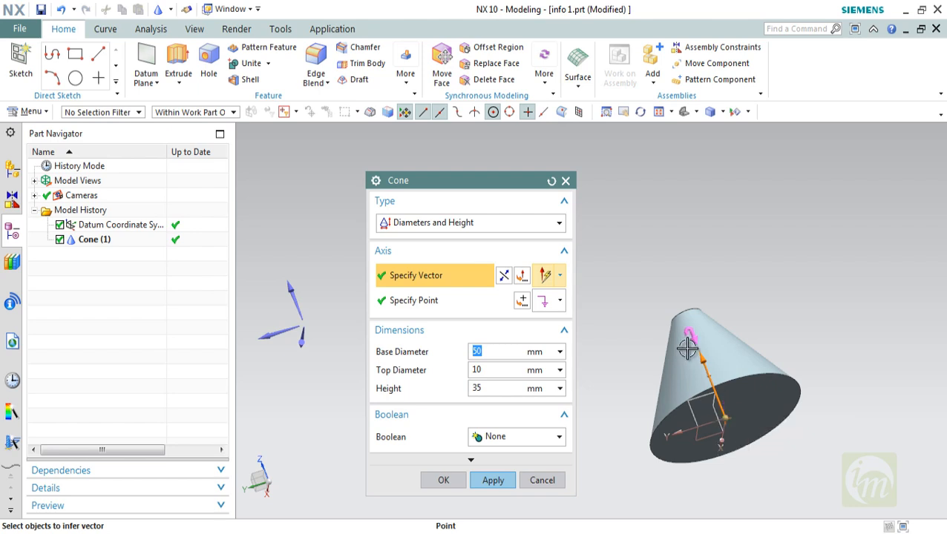
middle_drag(704, 321, 725, 365)
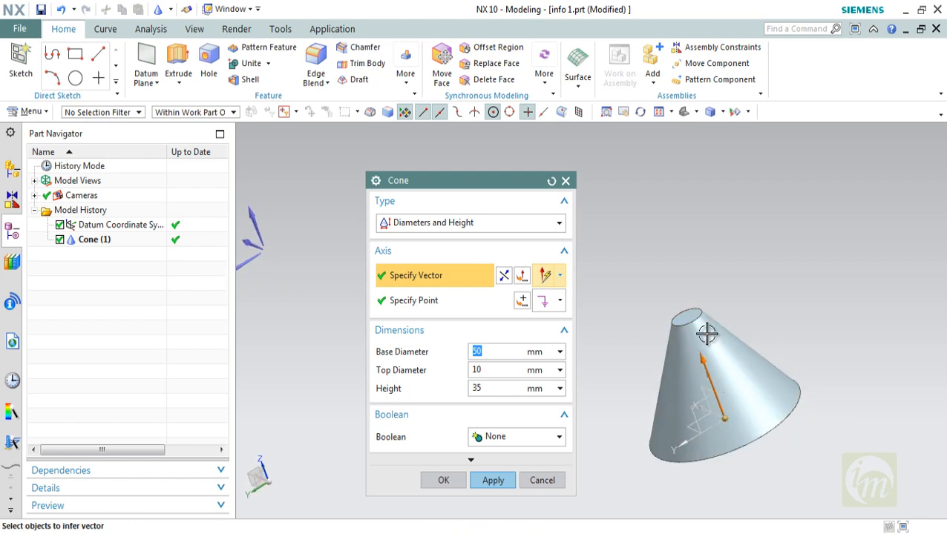
middle_drag(700, 315, 721, 326)
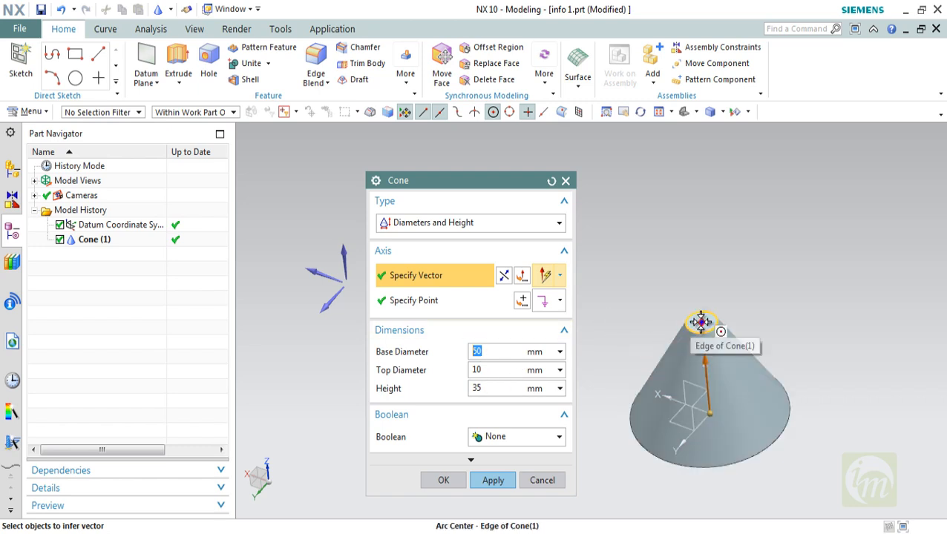
scroll(690, 378, up, 2)
scroll(690, 379, down, 3)
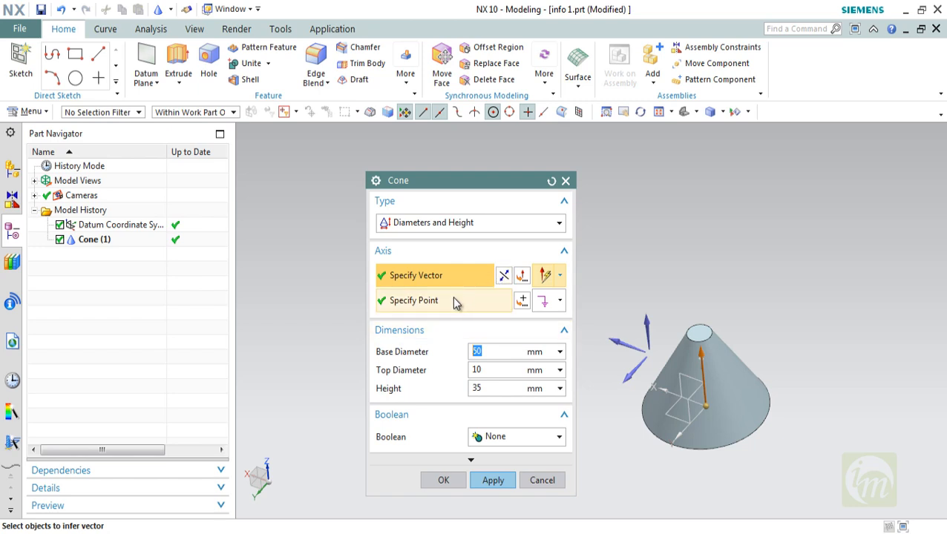
click(522, 301)
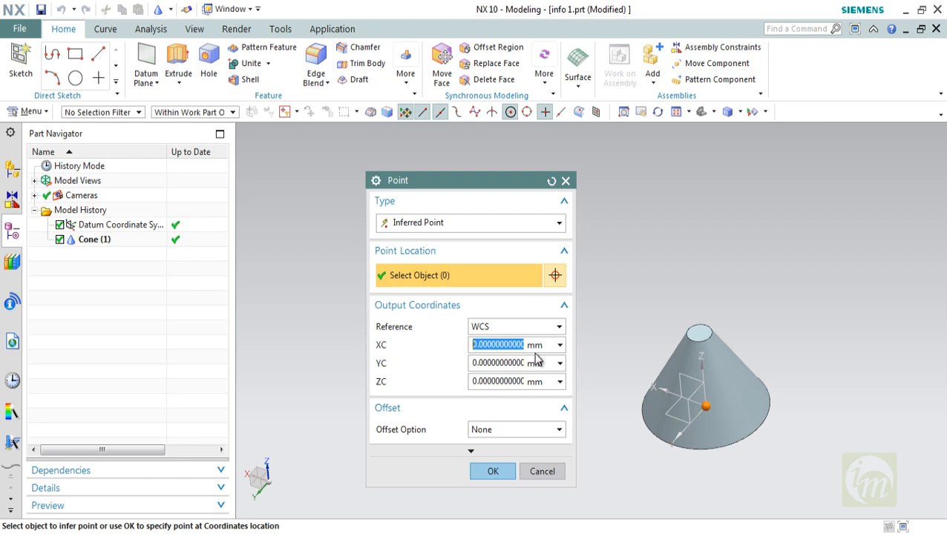
key(Tab)
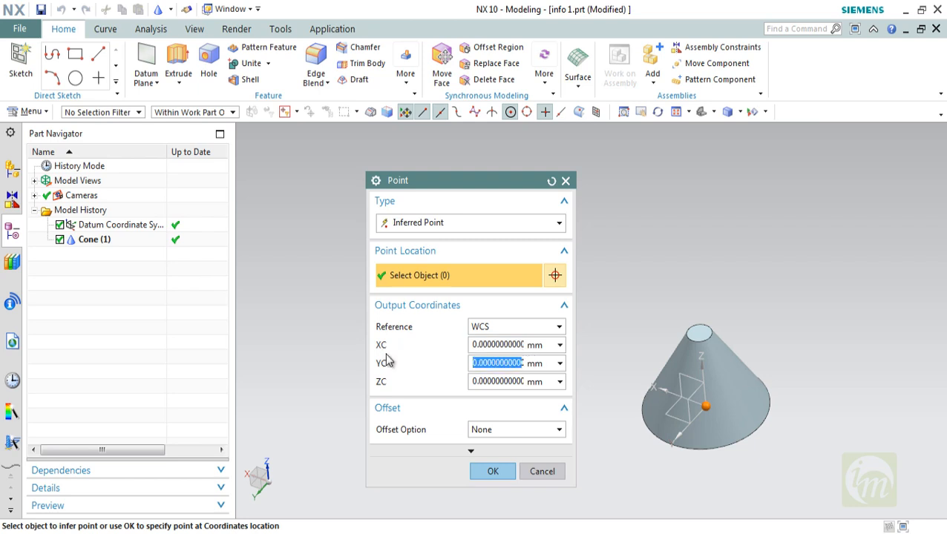
key(BackSpace)
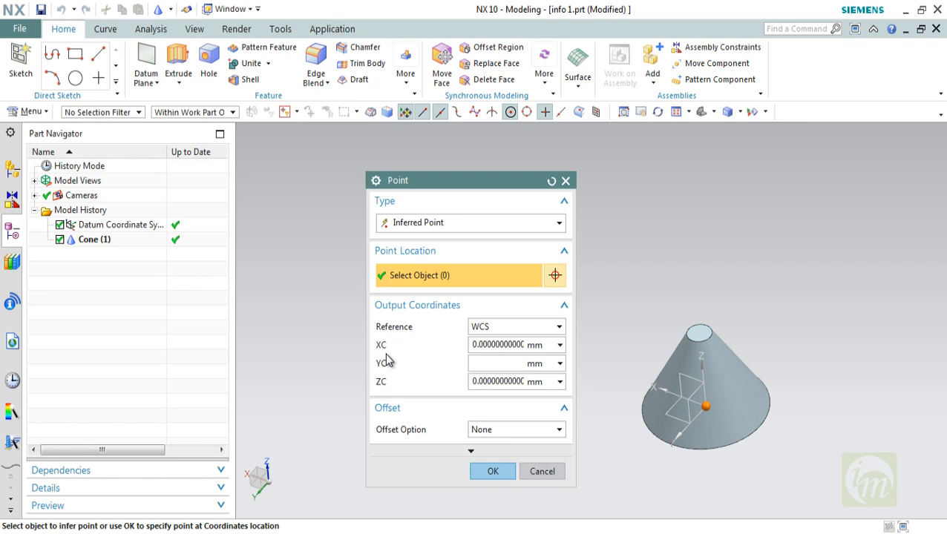
text(100)
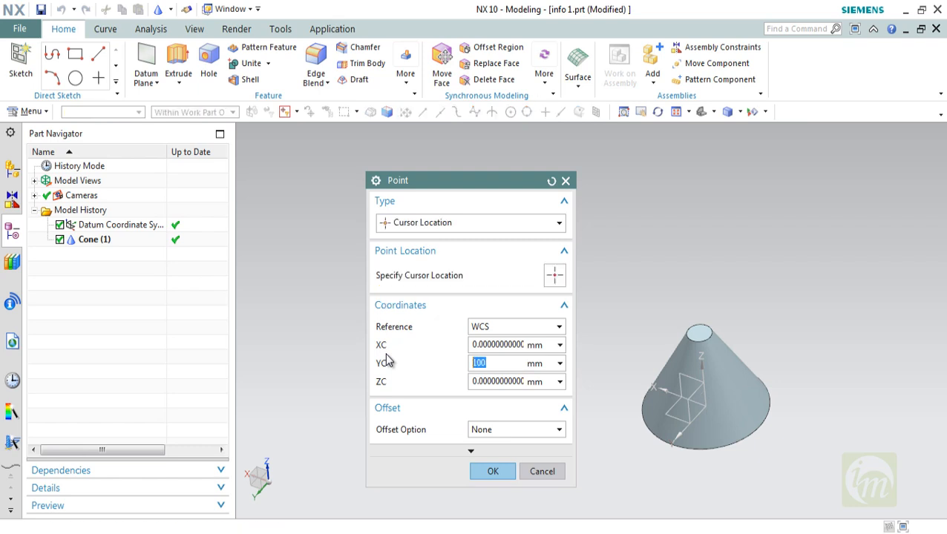
click(490, 471)
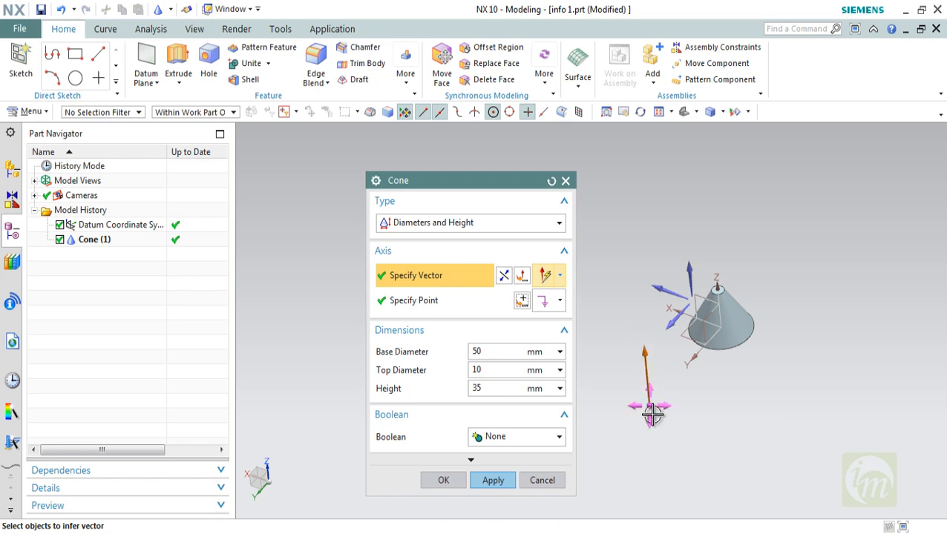
Set the second cone's top diameter to 0 mm and create it as a pointed cone.
scroll(645, 405, up, 3)
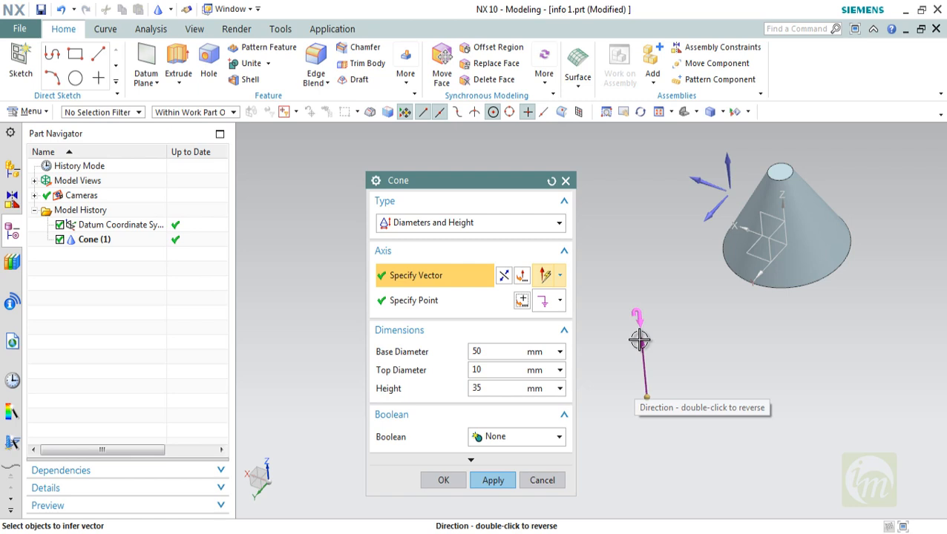
double_click(484, 368)
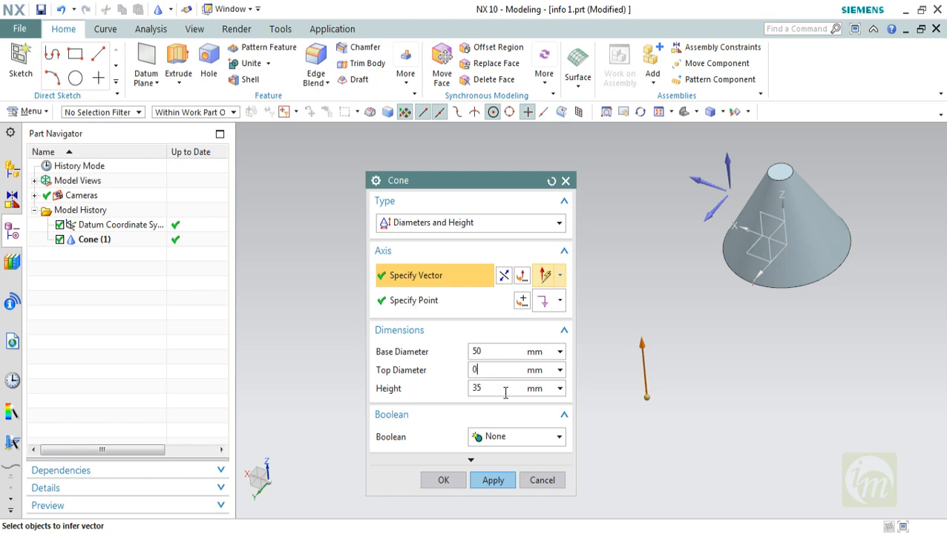
click(493, 480)
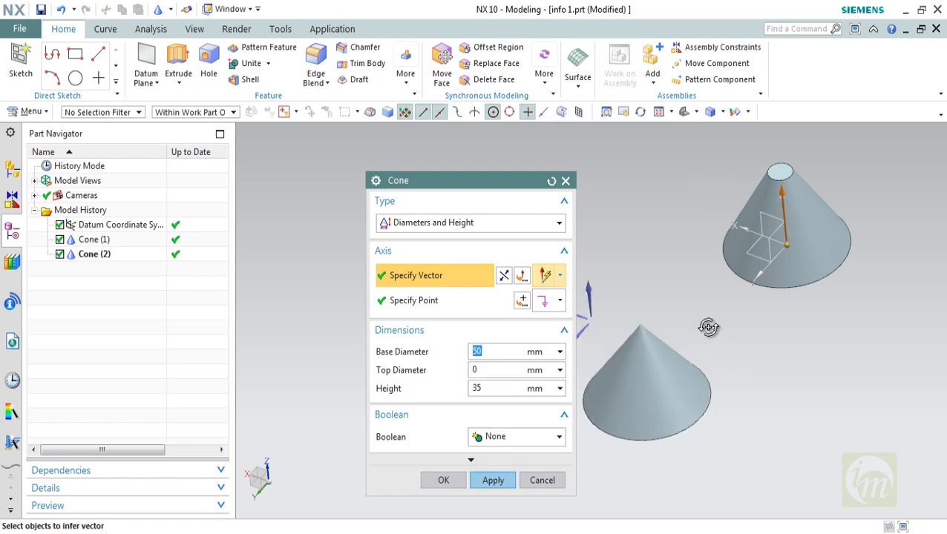
Locate the third cone's base point at XC 100 mm, with YC and ZC at 0.
middle_drag(708, 327, 682, 327)
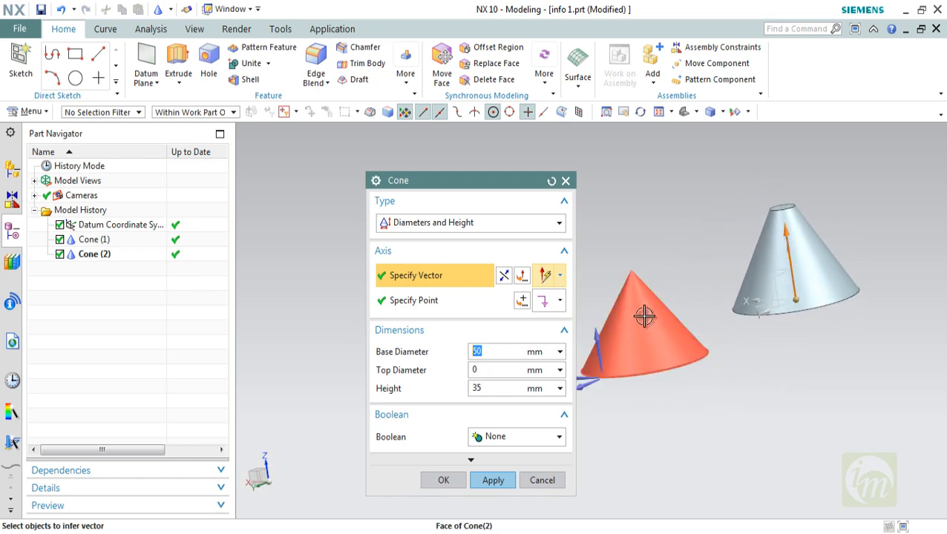
middle_drag(644, 300, 655, 306)
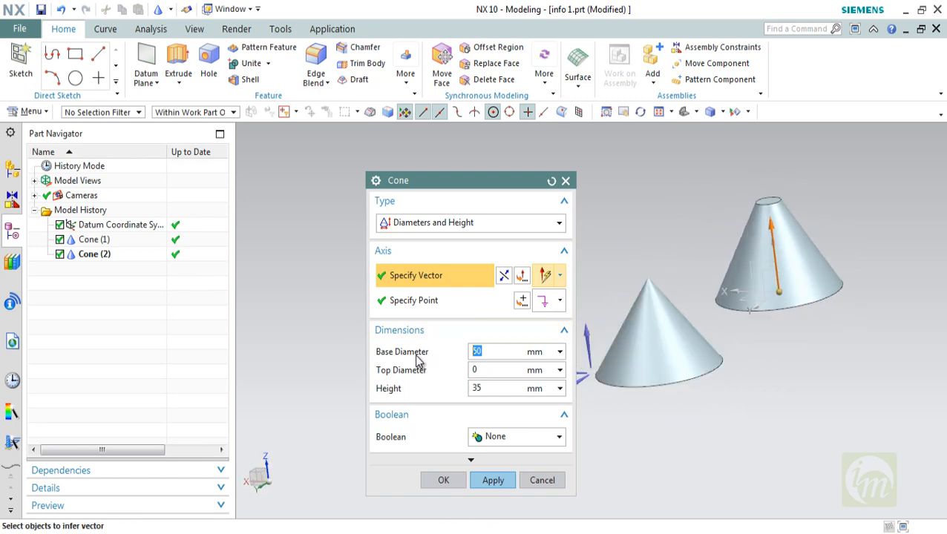
scroll(718, 321, up, 4)
scroll(729, 327, down, 6)
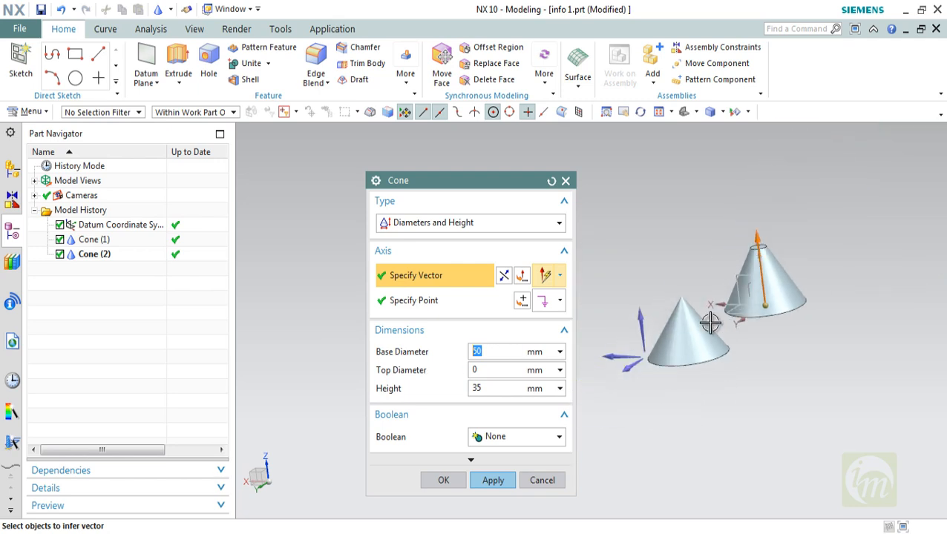
scroll(710, 321, down, 1)
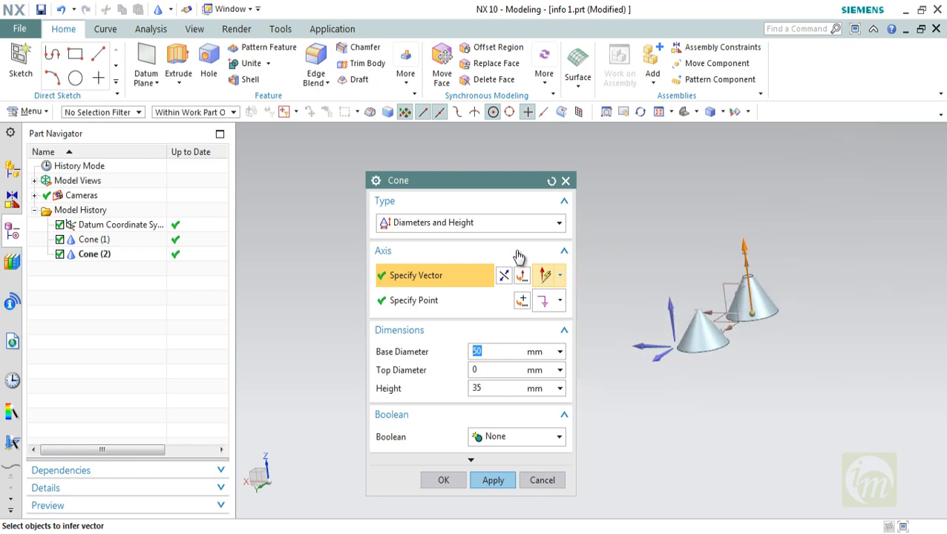
click(523, 299)
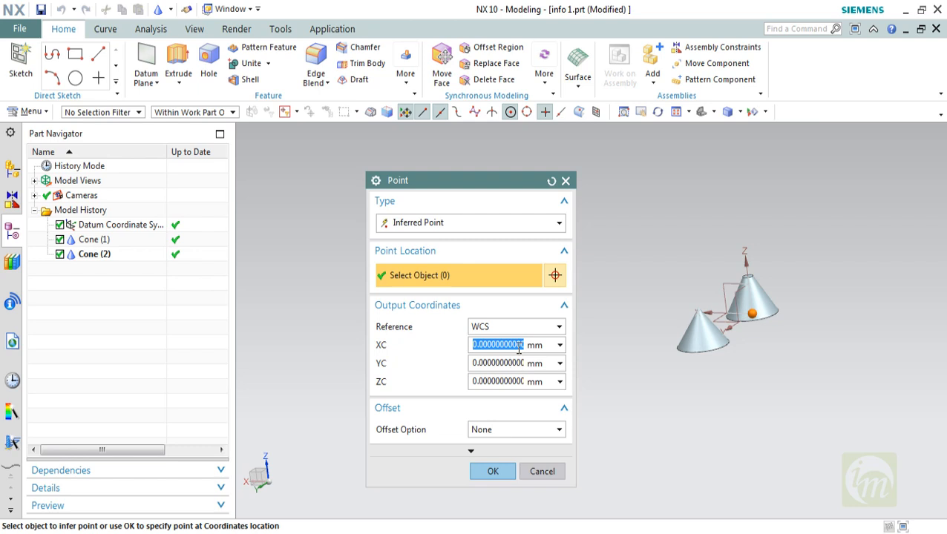
text(100)
key(Return)
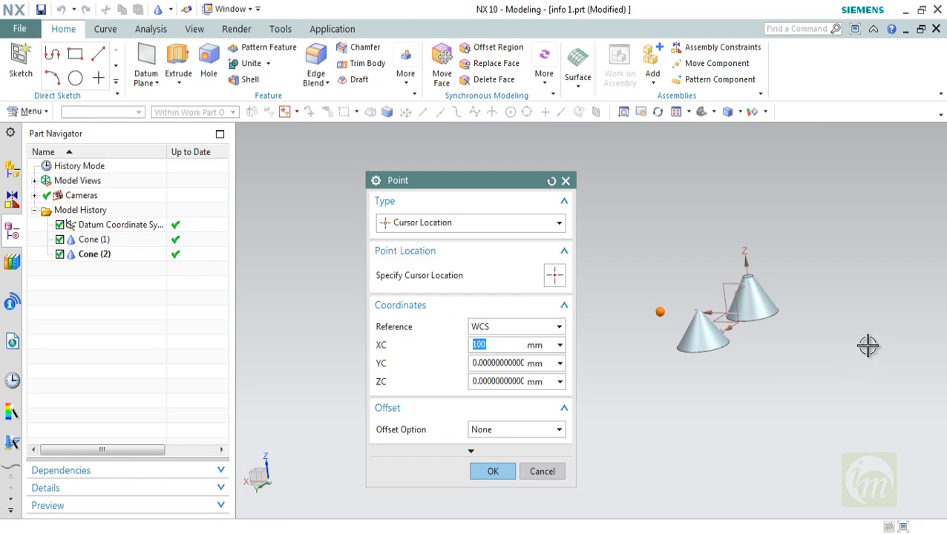
middle_drag(756, 319, 672, 371)
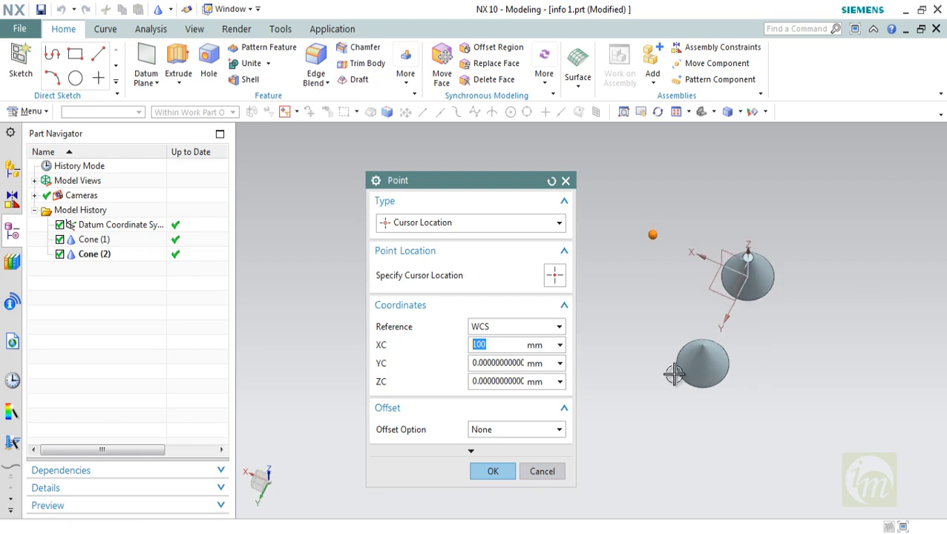
click(491, 471)
Create the third cone as Diameters and Half Angle, with base diameter 50 mm, top diameter 23 mm and half angle 30 degrees.
click(443, 223)
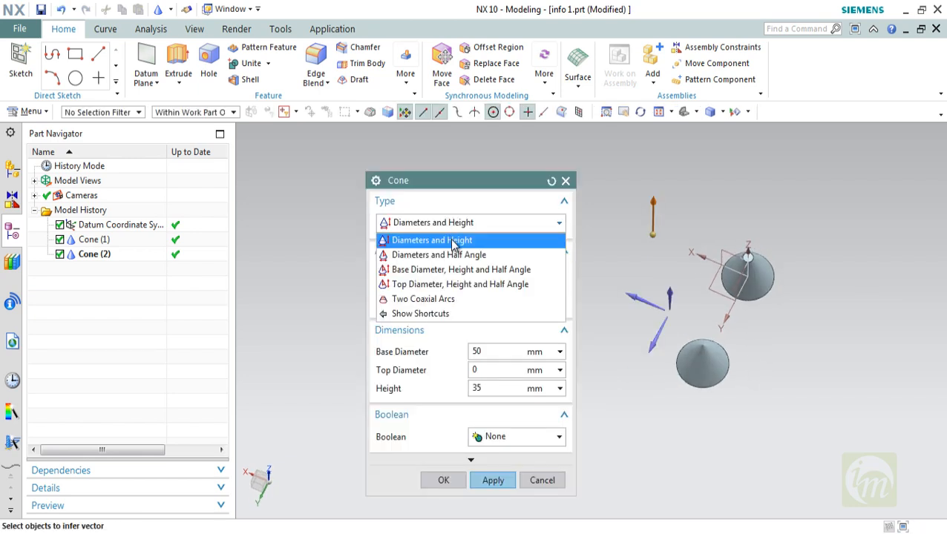
click(461, 256)
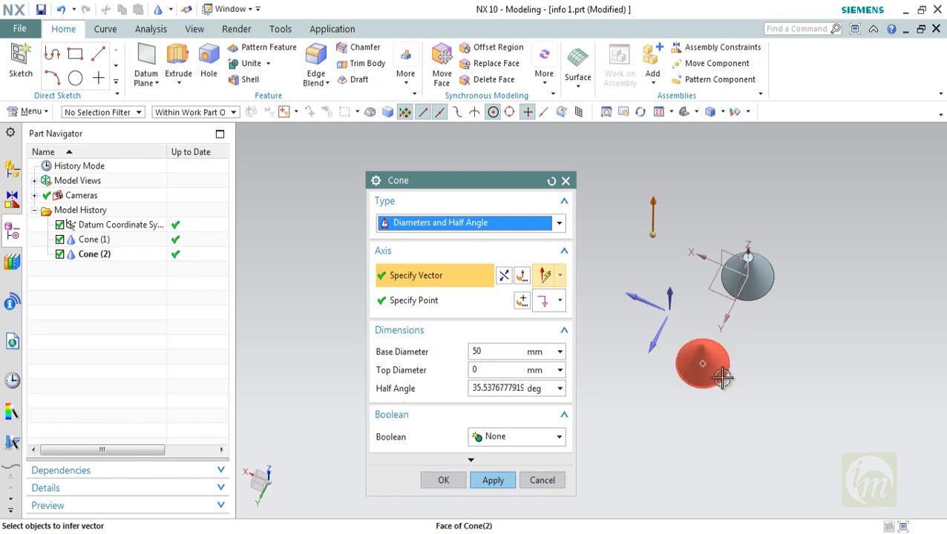
middle_drag(687, 364, 799, 326)
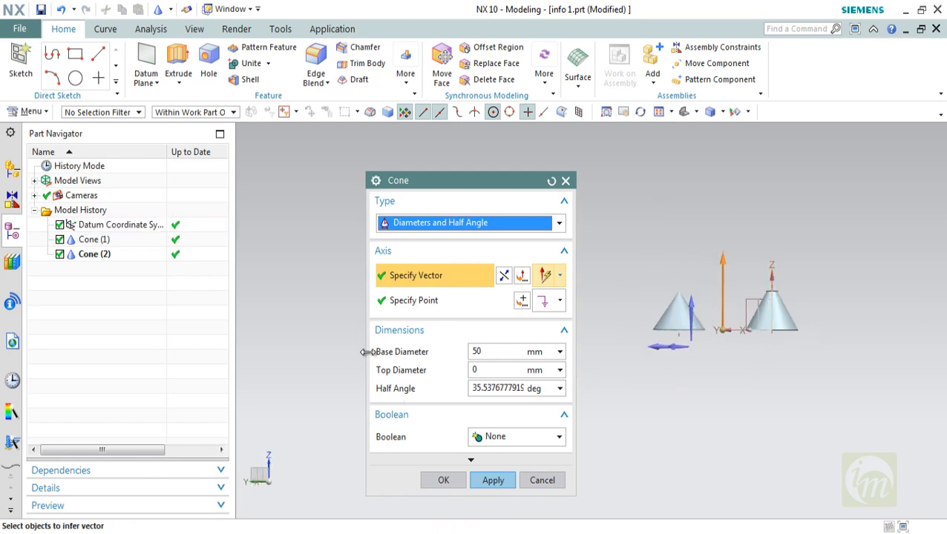
click(483, 350)
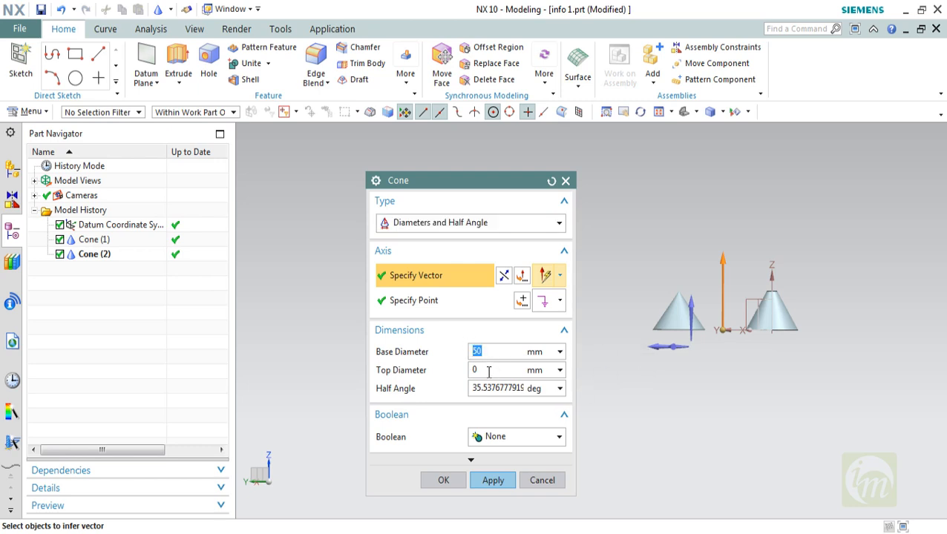
click(488, 371)
text(23)
click(475, 389)
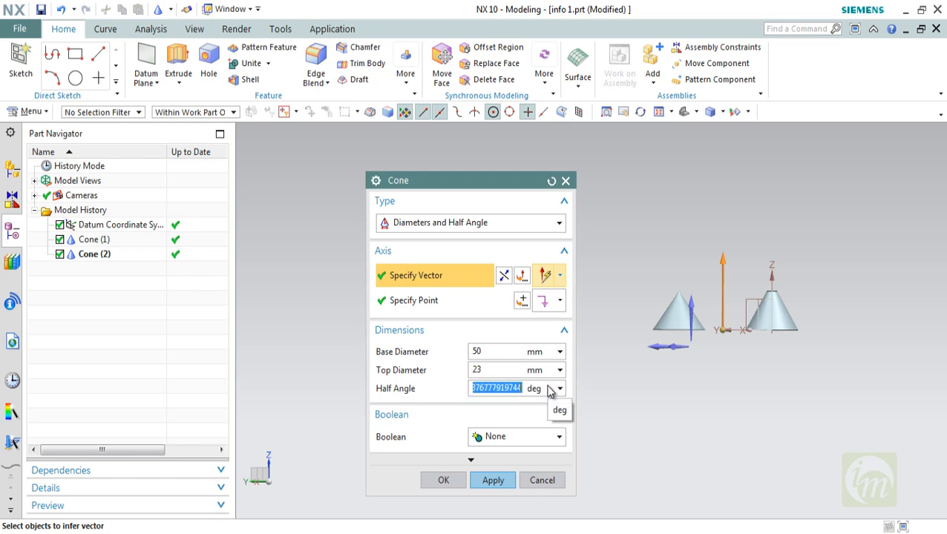
text(30)
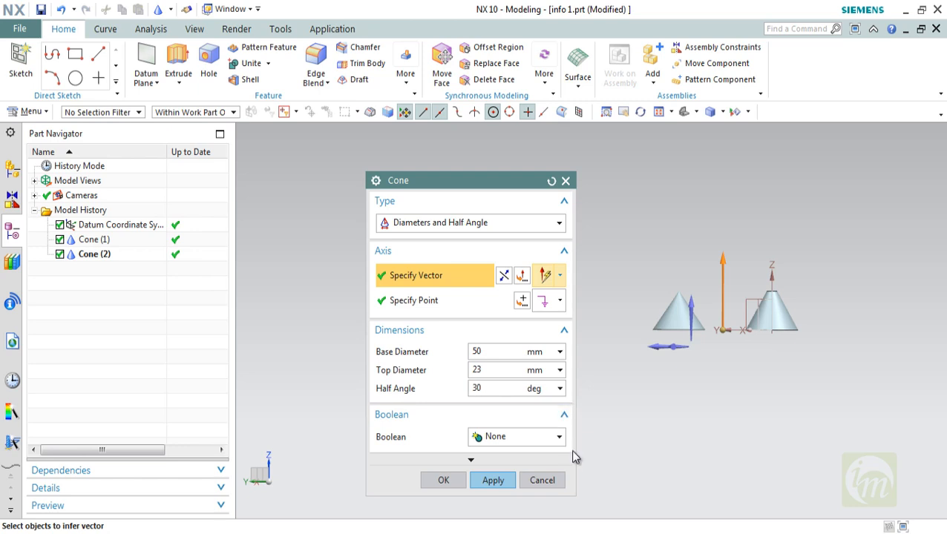
click(493, 480)
Examine the new cone and the dimensions required by the Base Diameter and Top Diameter, Height and Half Angle types.
middle_drag(728, 333, 754, 356)
scroll(661, 274, up, 1)
scroll(661, 275, down, 3)
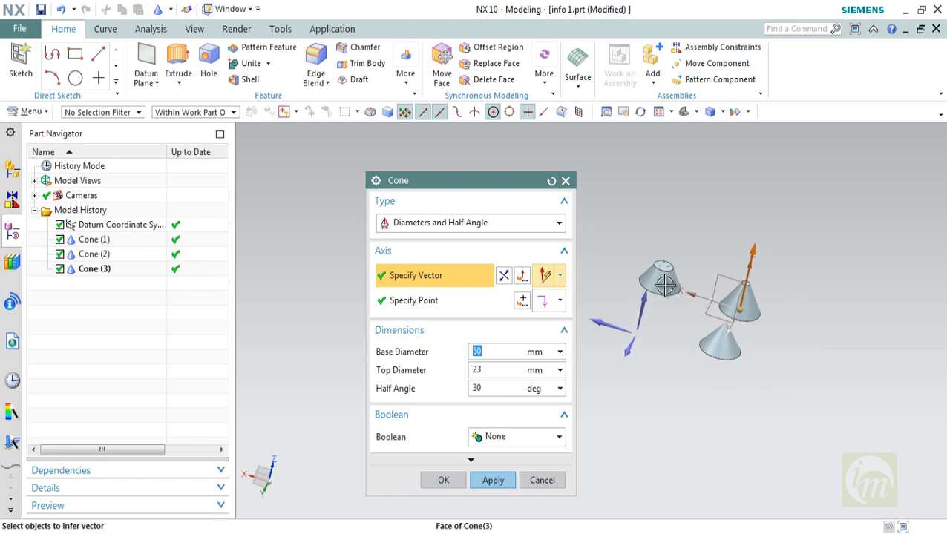
scroll(661, 282, up, 5)
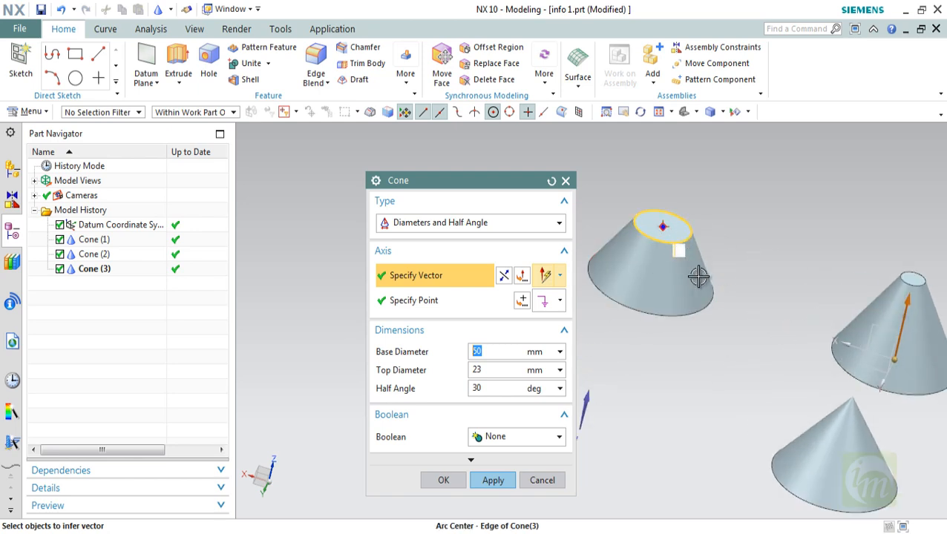
scroll(719, 288, down, 3)
click(441, 223)
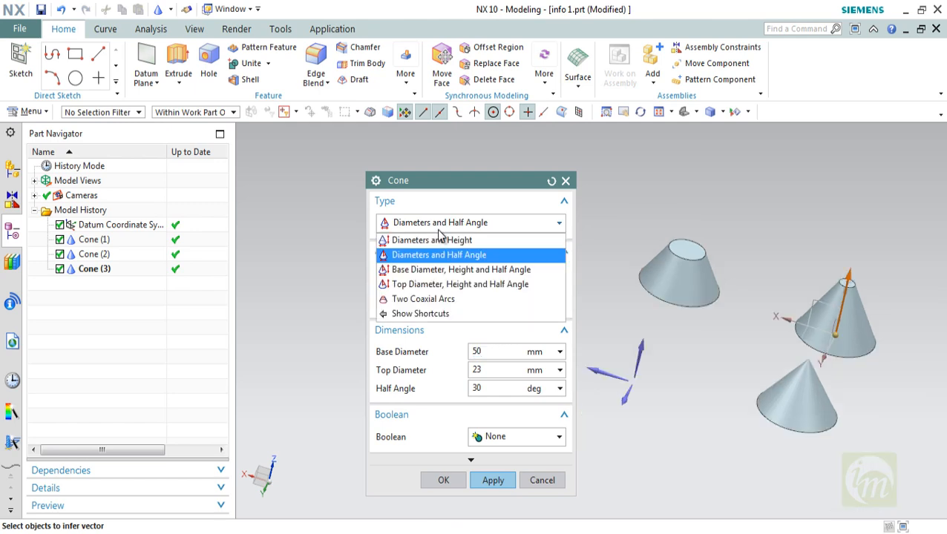
click(483, 273)
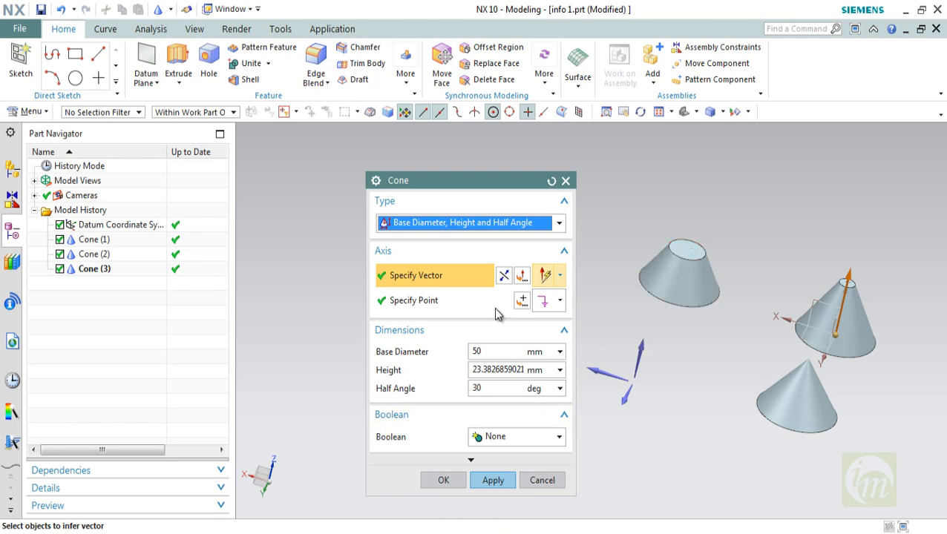
click(458, 224)
click(449, 282)
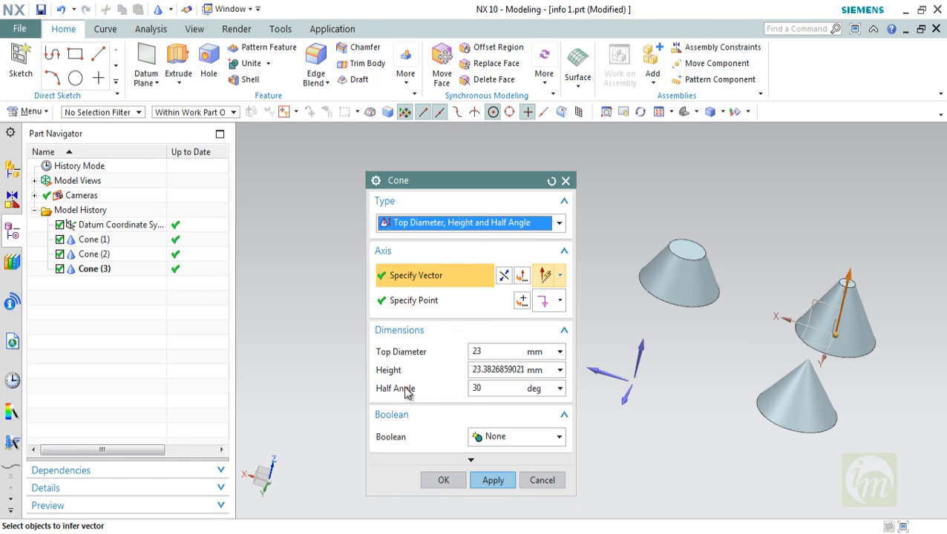
Examine the base and top arc selections required by the Two Coaxial Arcs cone type, leaving the command without creating a cone.
click(466, 228)
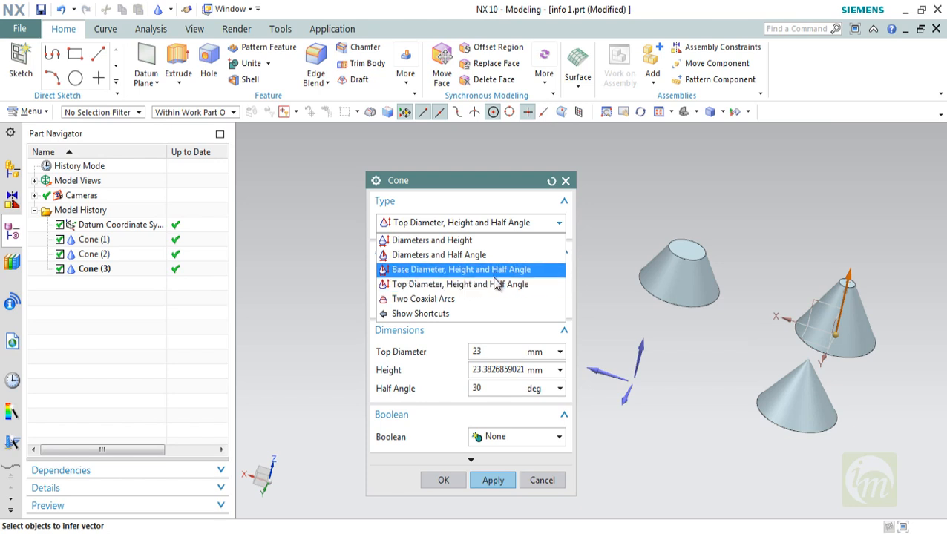
click(457, 300)
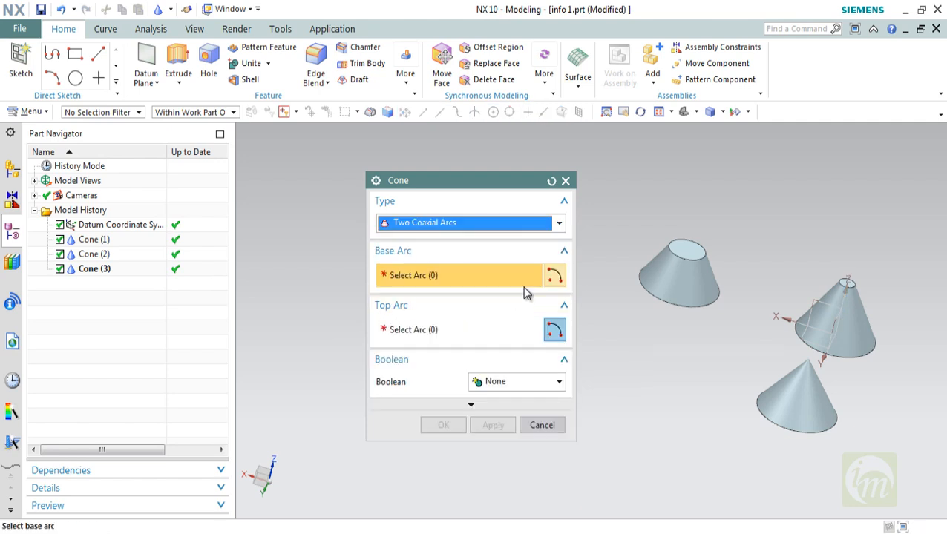
click(540, 223)
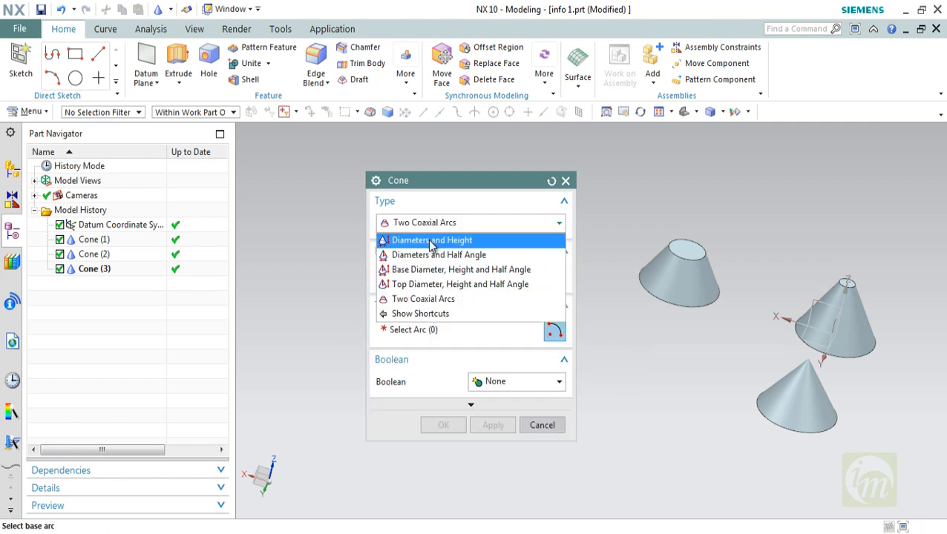
click(445, 241)
click(540, 481)
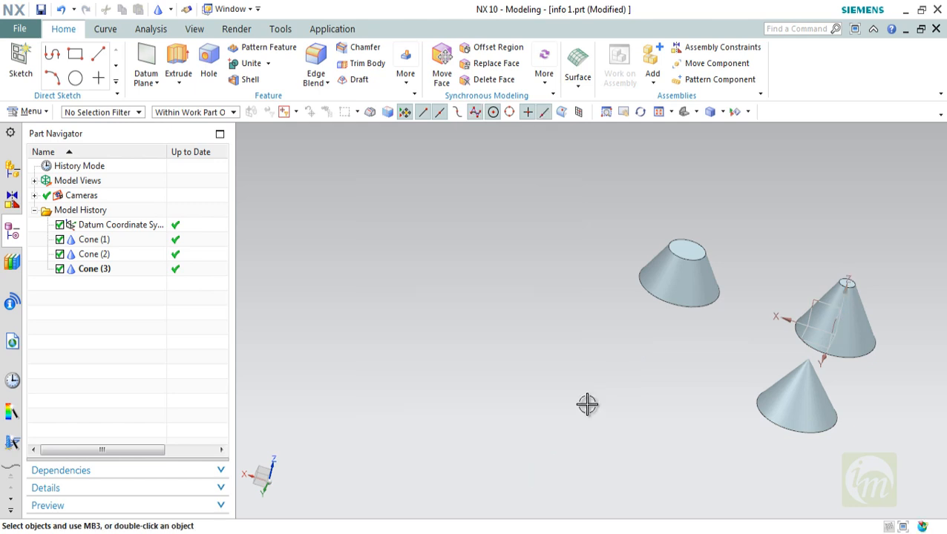
Delete all three cones from the part, keeping the datum coordinate system.
scroll(630, 336, down, 1)
middle_drag(630, 337, 703, 376)
click(649, 350)
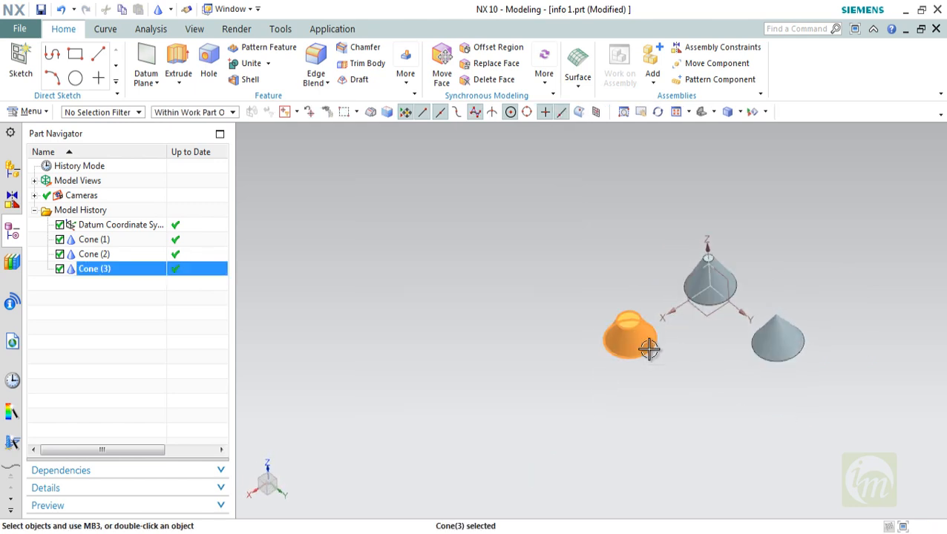
key(ctrl+b)
key(Delete)
click(777, 340)
key(Delete)
click(717, 282)
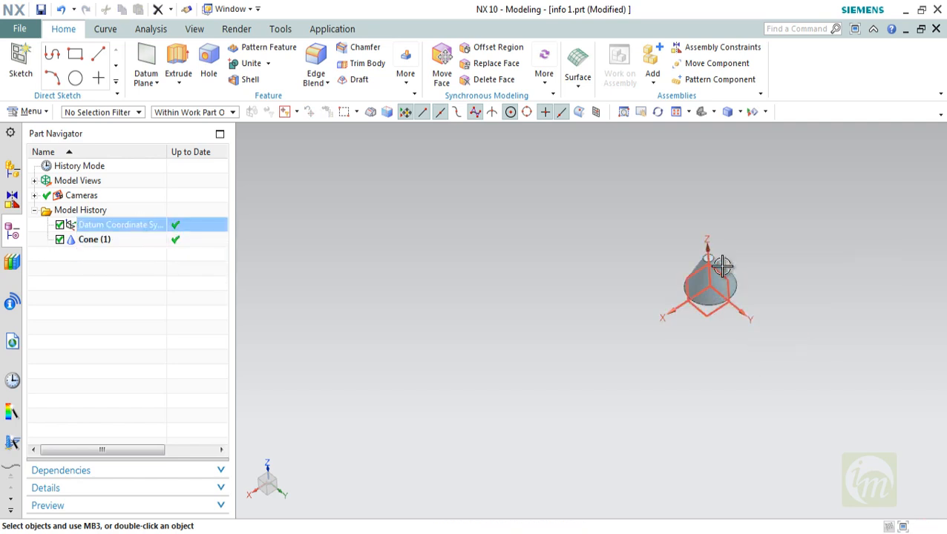
scroll(740, 282, up, 3)
key(Escape)
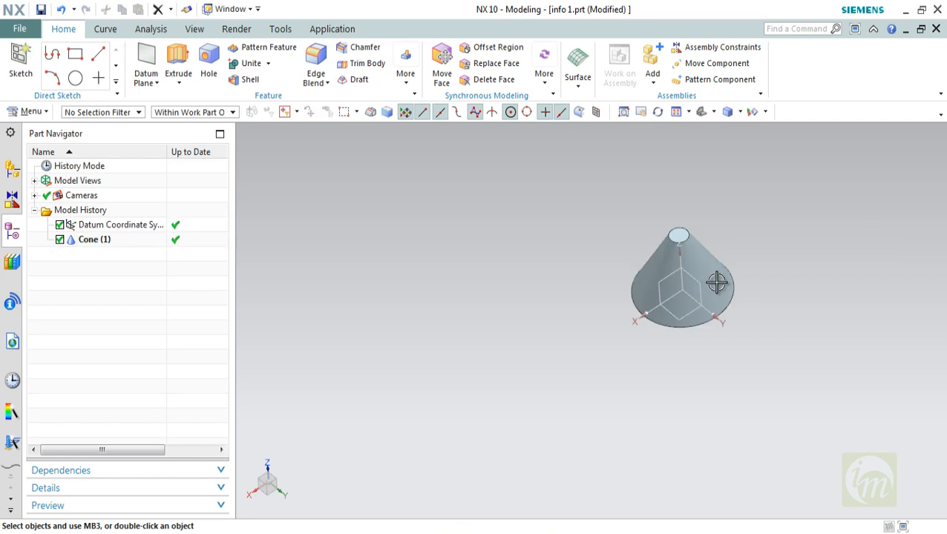
click(705, 269)
key(Delete)
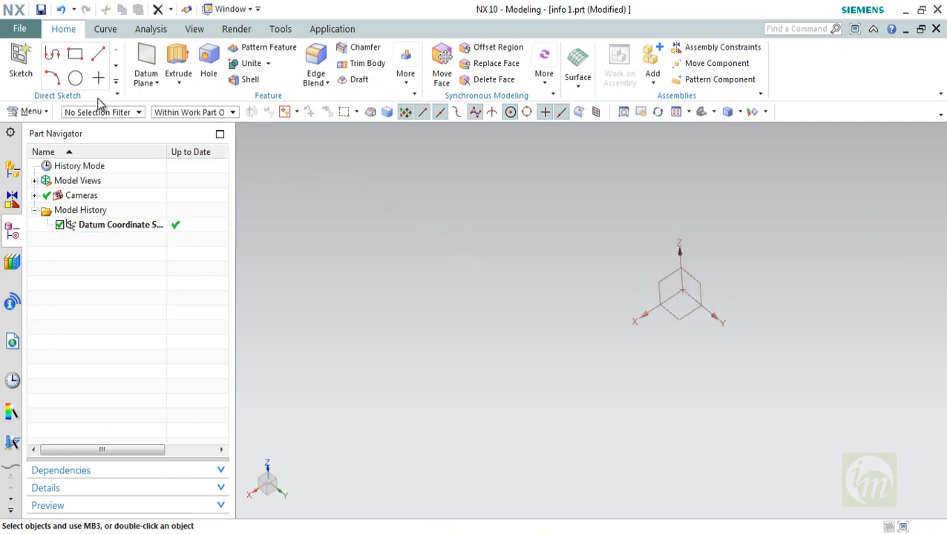
Start a new sphere using the Center Point and Diameter type.
click(37, 113)
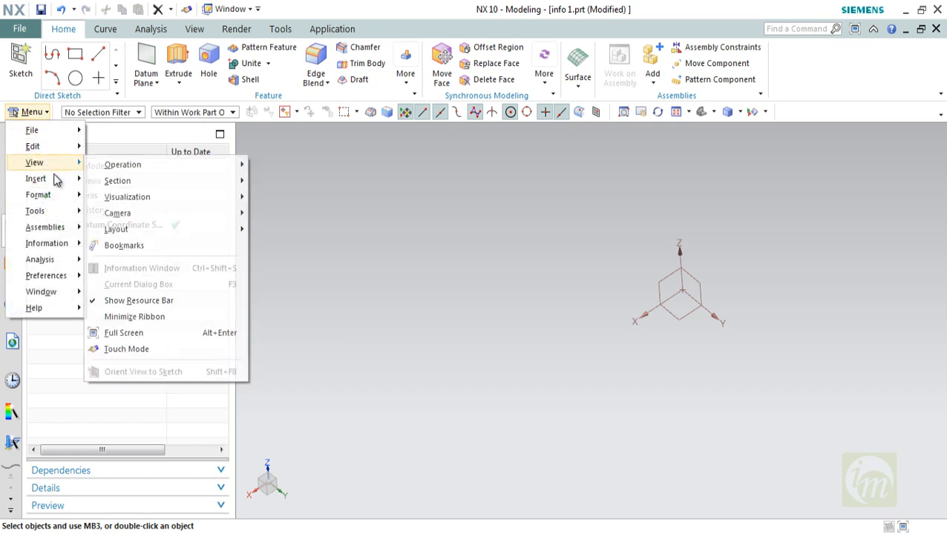
mouse_move(55, 182)
mouse_move(151, 181)
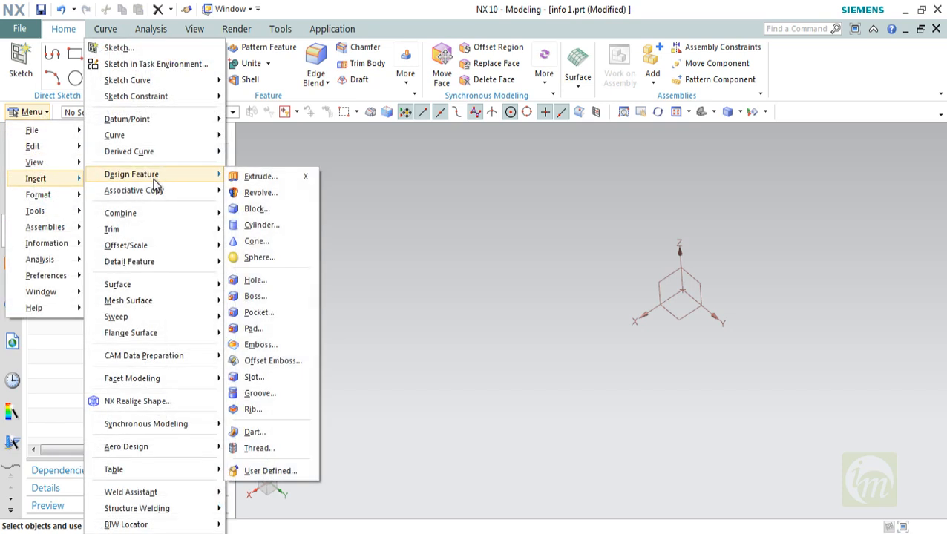
click(287, 262)
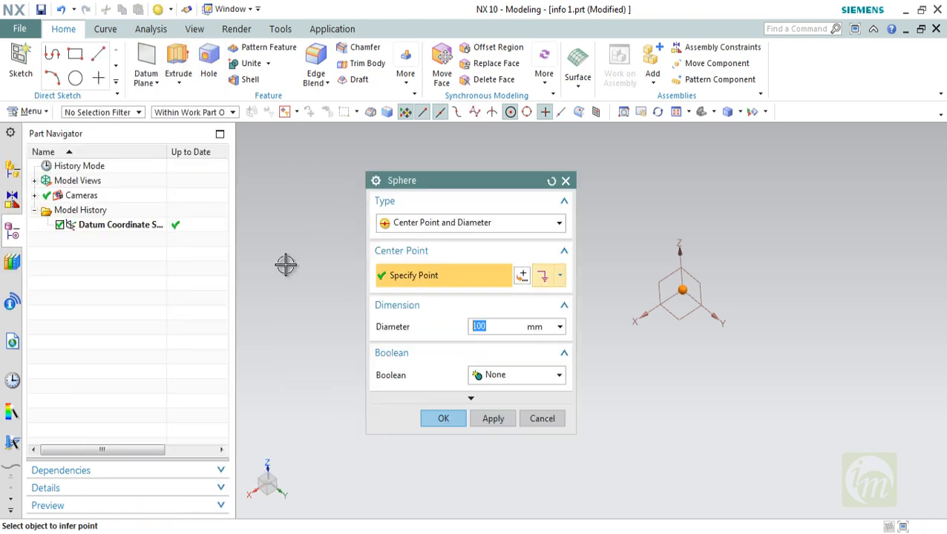
click(526, 233)
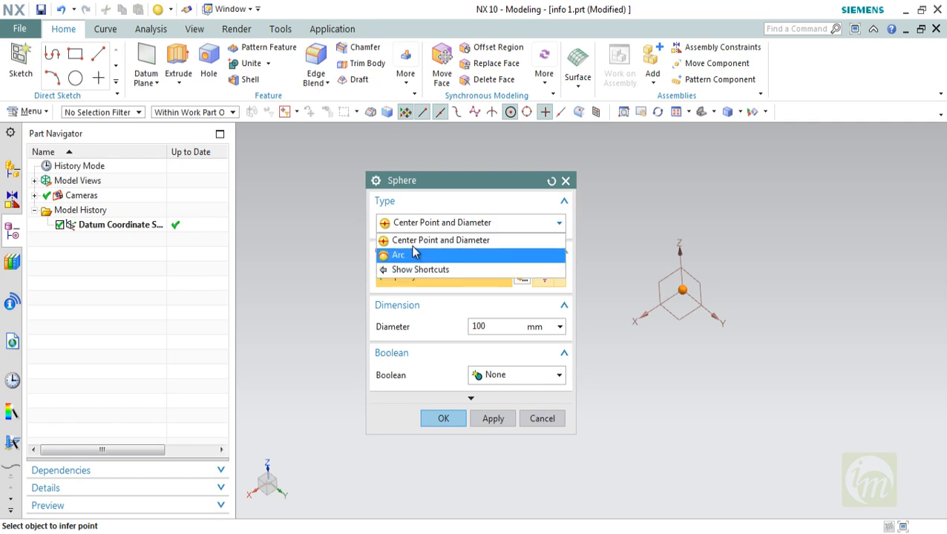
click(449, 248)
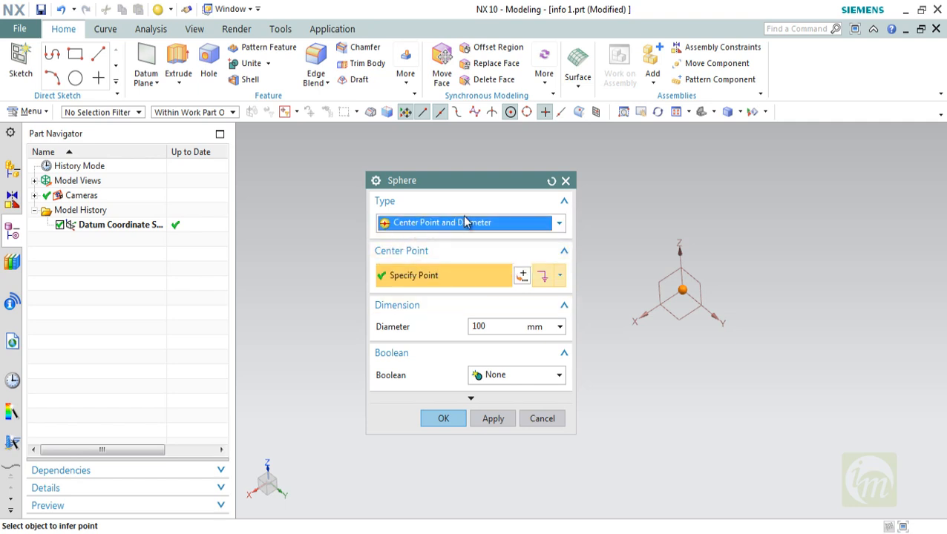
Locate the sphere's center point at XC 100 mm, YC 75 mm and ZC 25 mm.
click(528, 280)
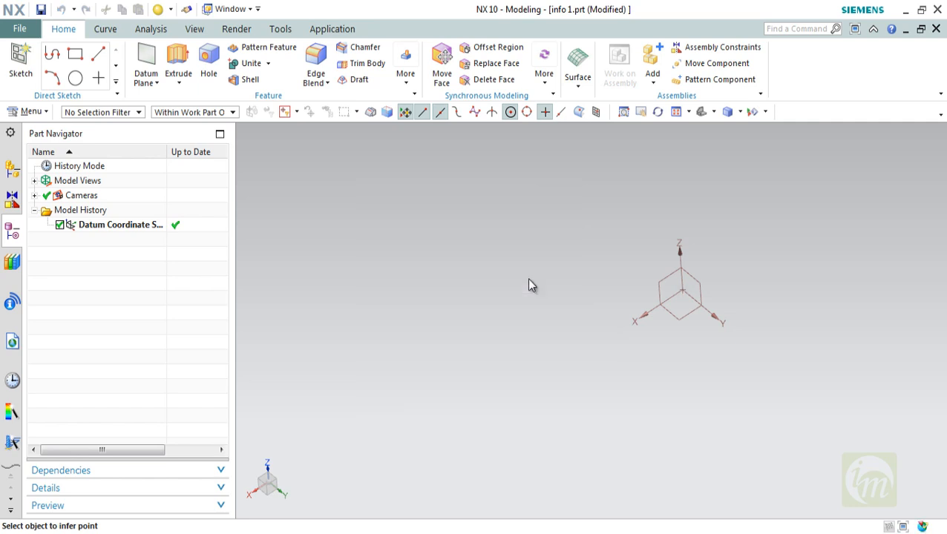
text(100)
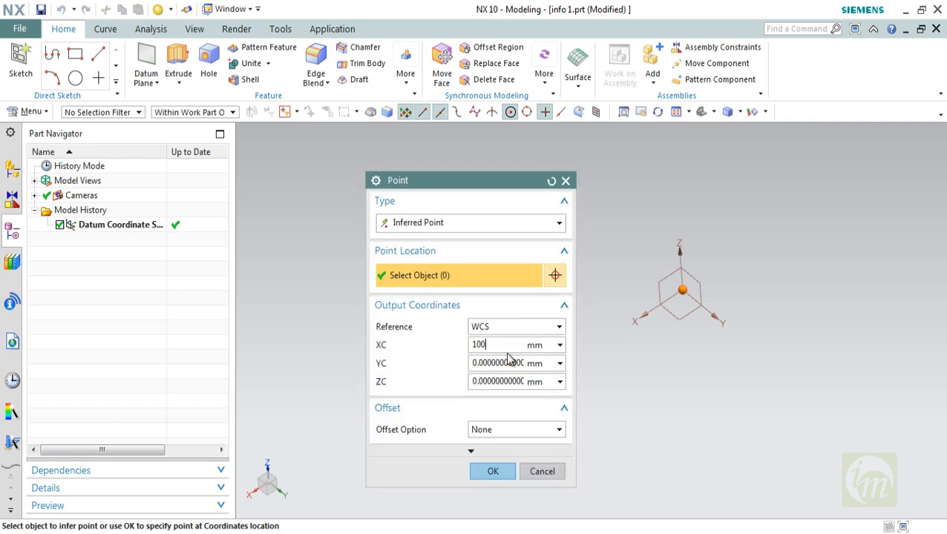
key(Return)
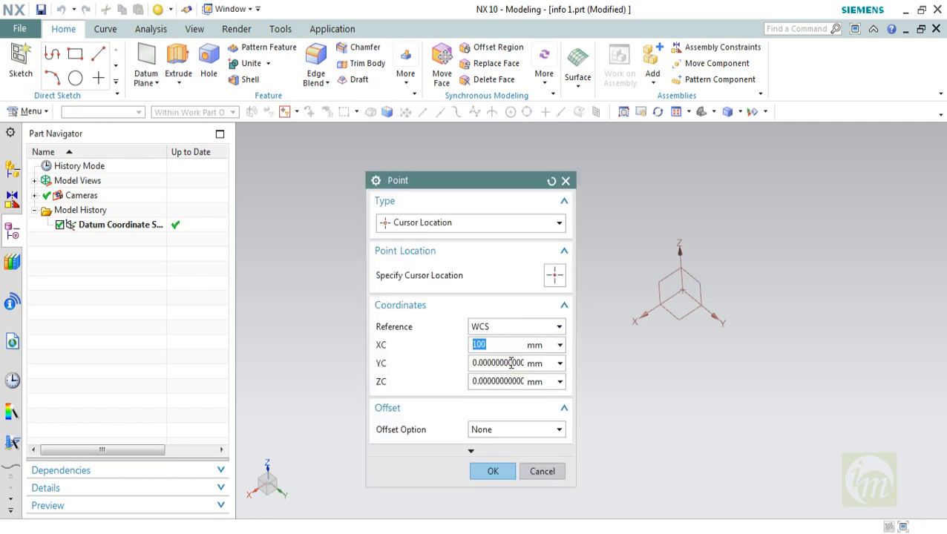
click(511, 363)
text(75)
key(Tab)
text(25)
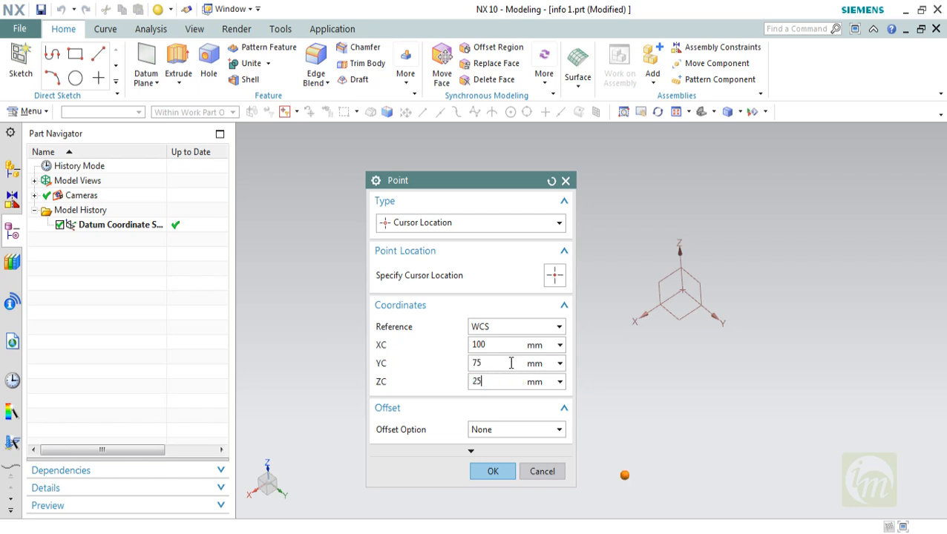
key(Tab)
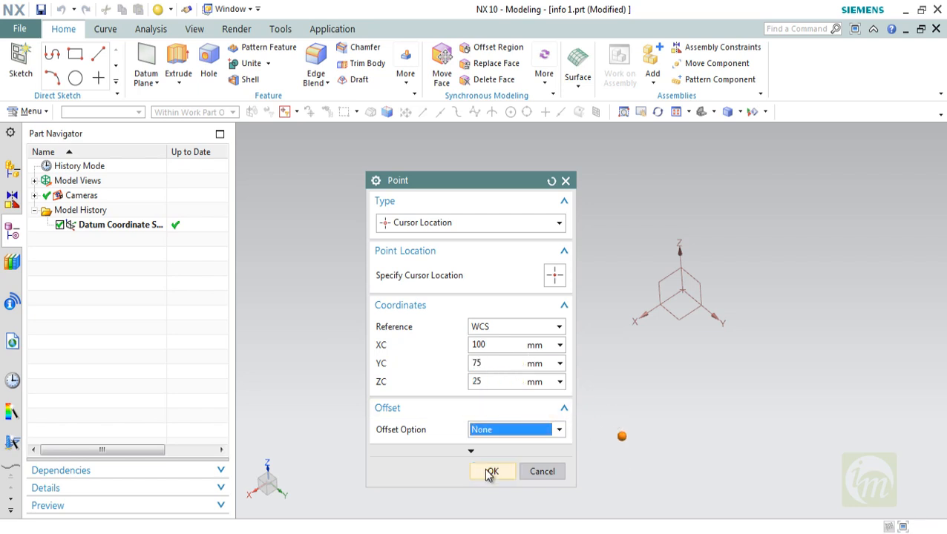
click(504, 438)
click(504, 443)
click(490, 469)
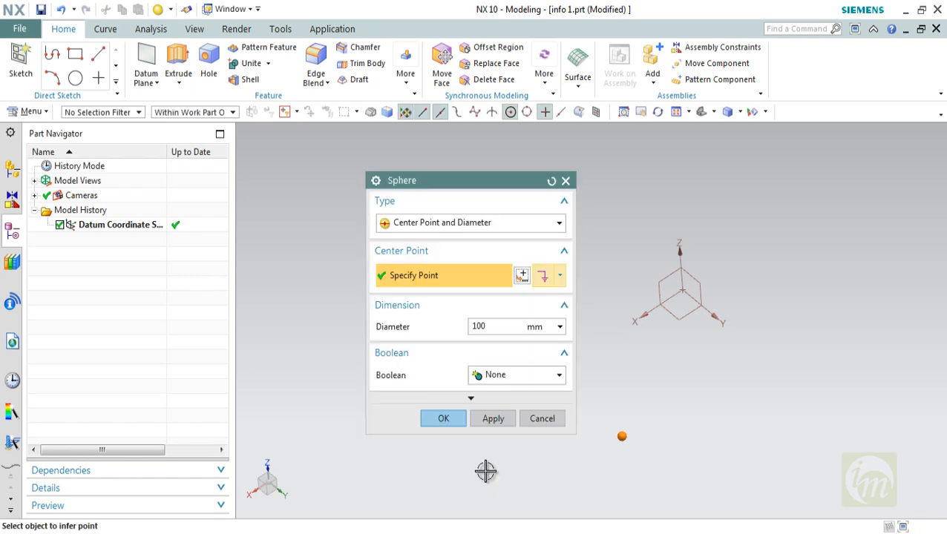
Set the sphere's diameter to 50 mm and create it.
double_click(489, 325)
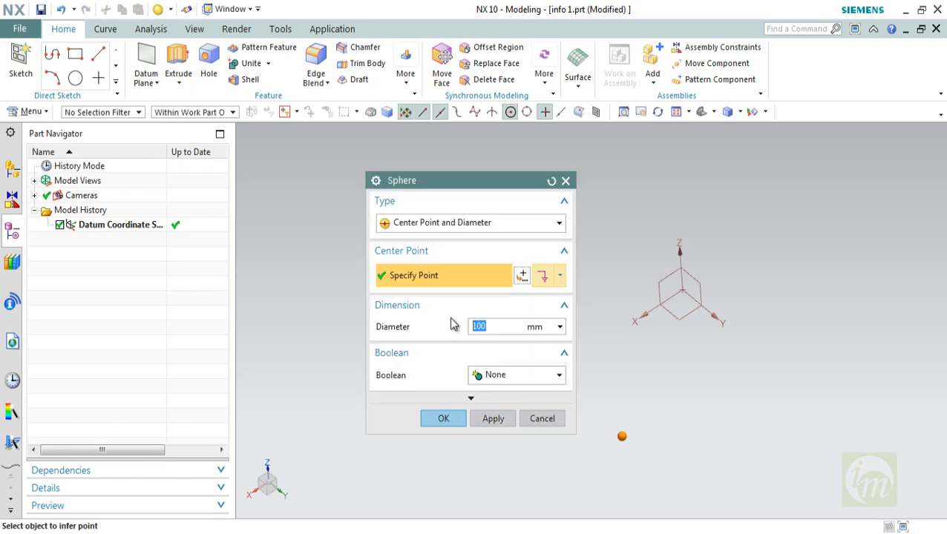
text(50)
click(482, 418)
middle_drag(659, 368, 610, 349)
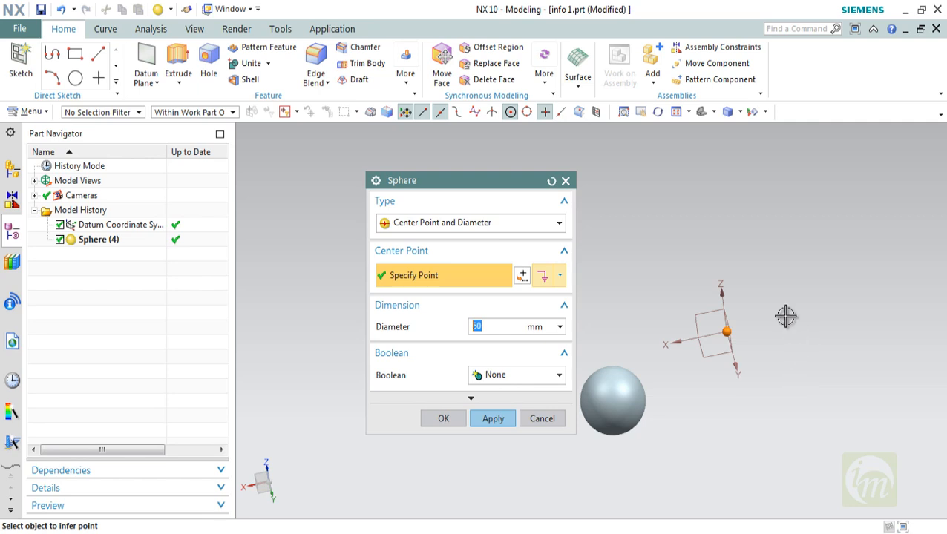
middle_drag(727, 339, 731, 316)
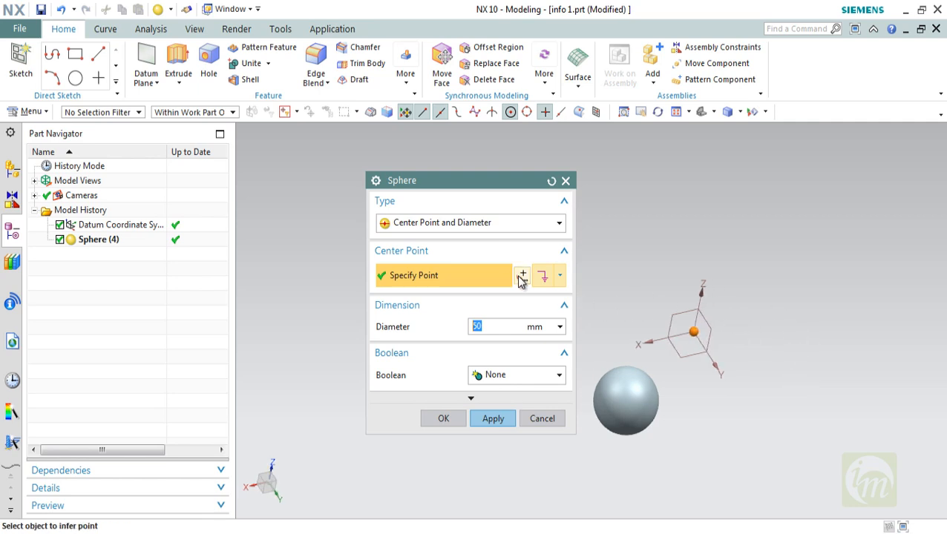
Try picking freehand center points for another sphere with the coordinate reference set to Absolute - Displayed Part.
click(522, 276)
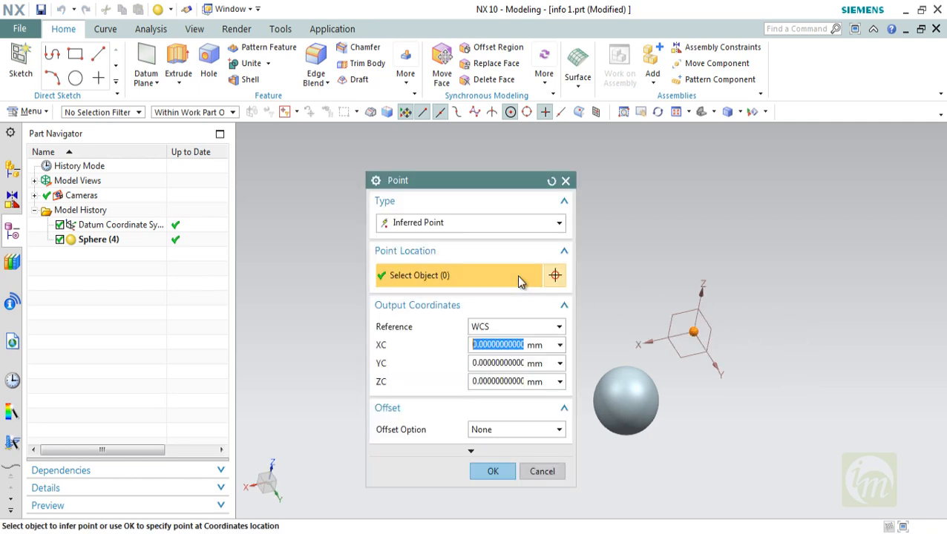
click(495, 329)
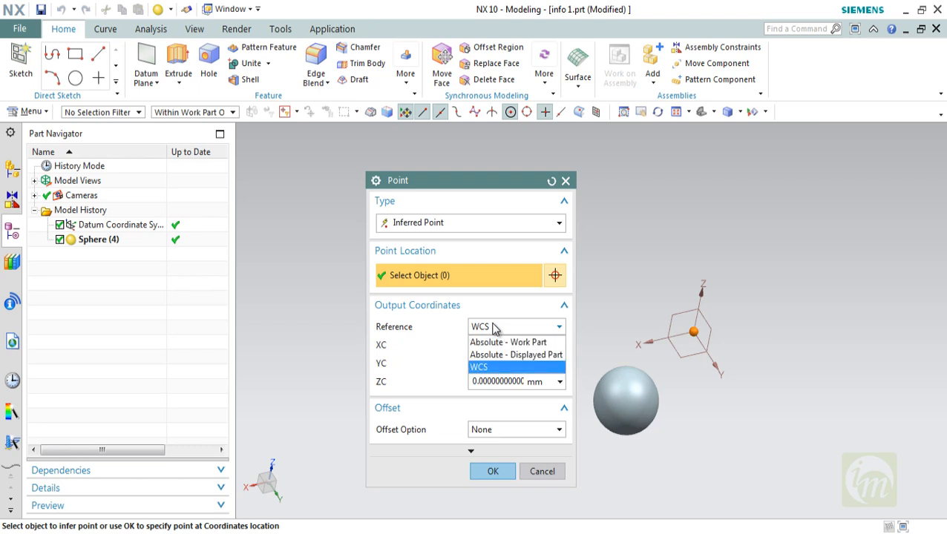
click(496, 354)
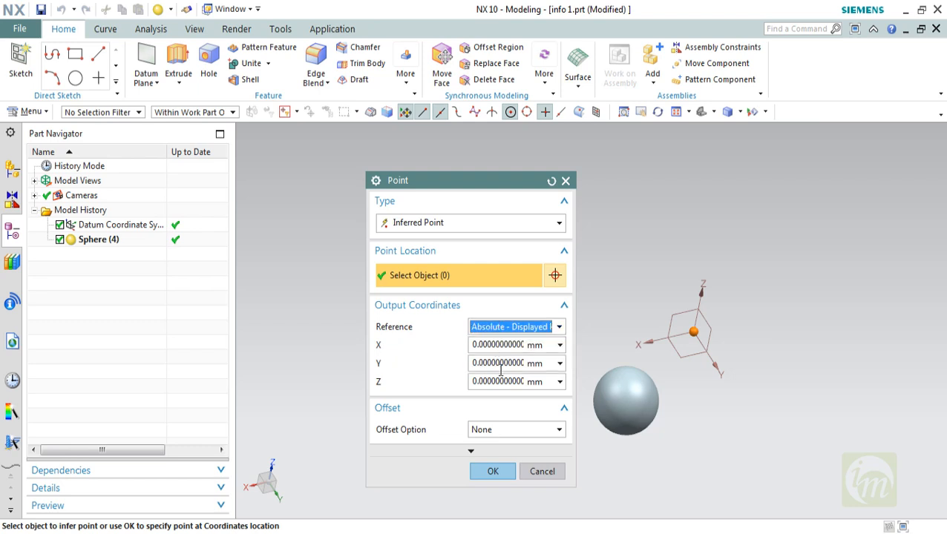
click(622, 403)
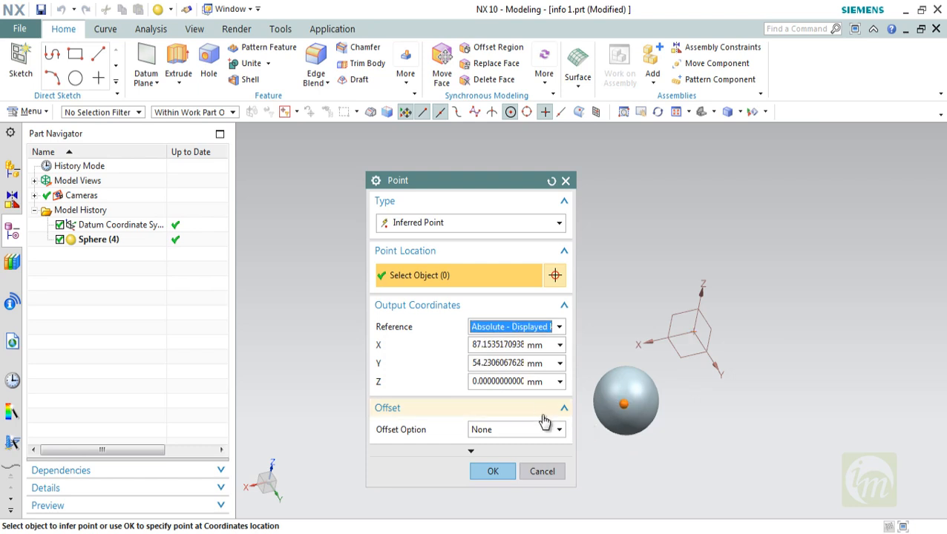
click(690, 332)
click(707, 279)
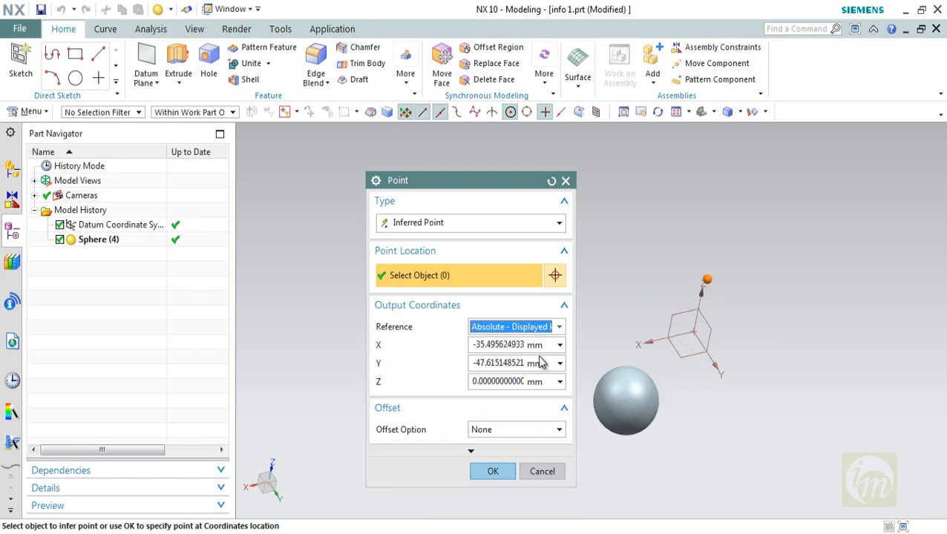
click(542, 472)
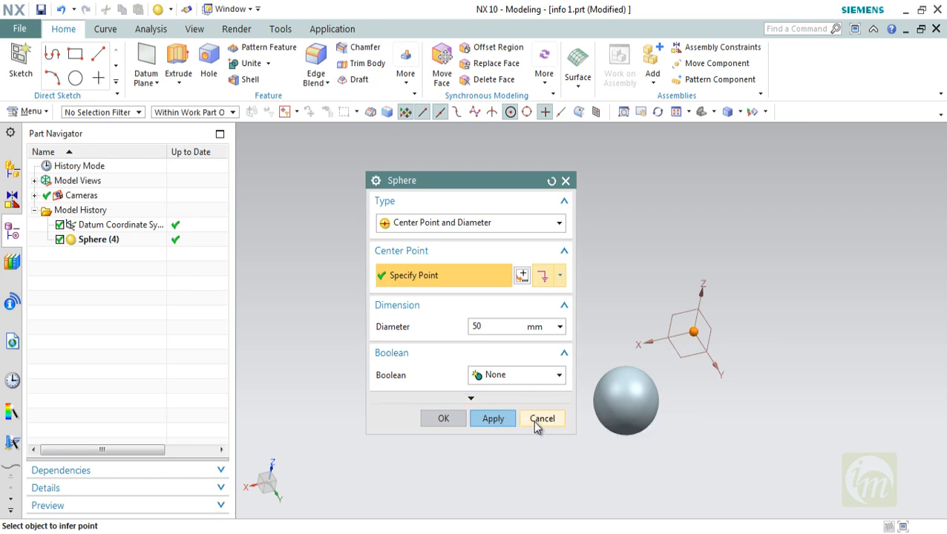
Leave the Sphere command and delete the 50 mm sphere.
click(541, 420)
click(634, 389)
key(Delete)
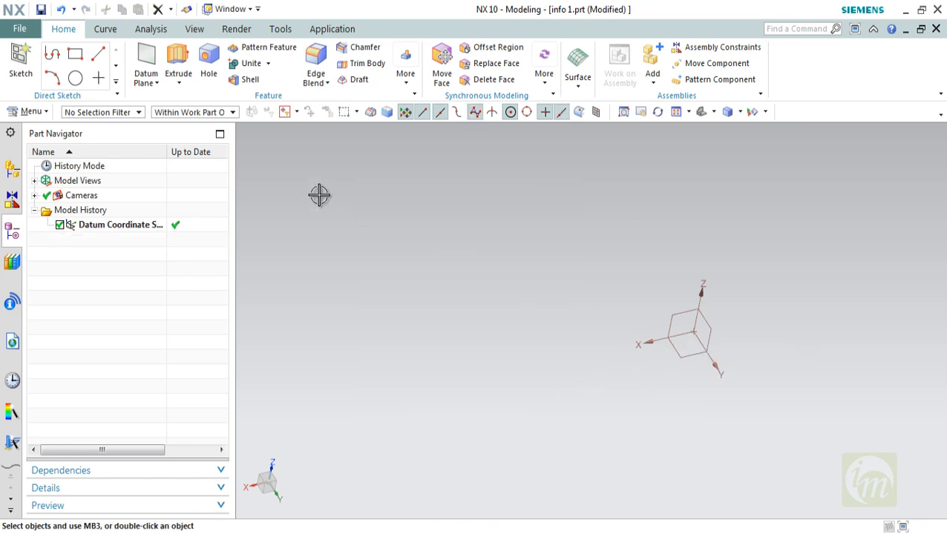
click(31, 112)
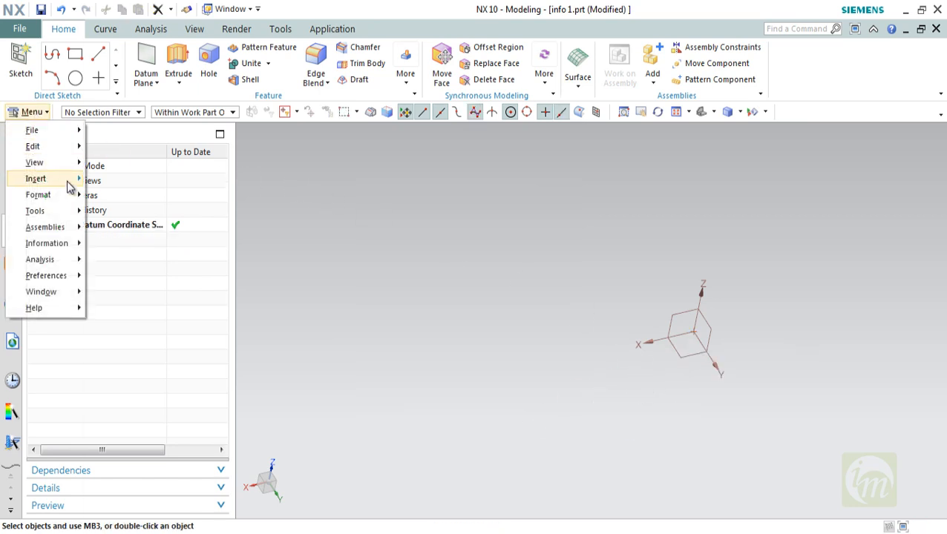
mouse_move(71, 179)
mouse_move(123, 172)
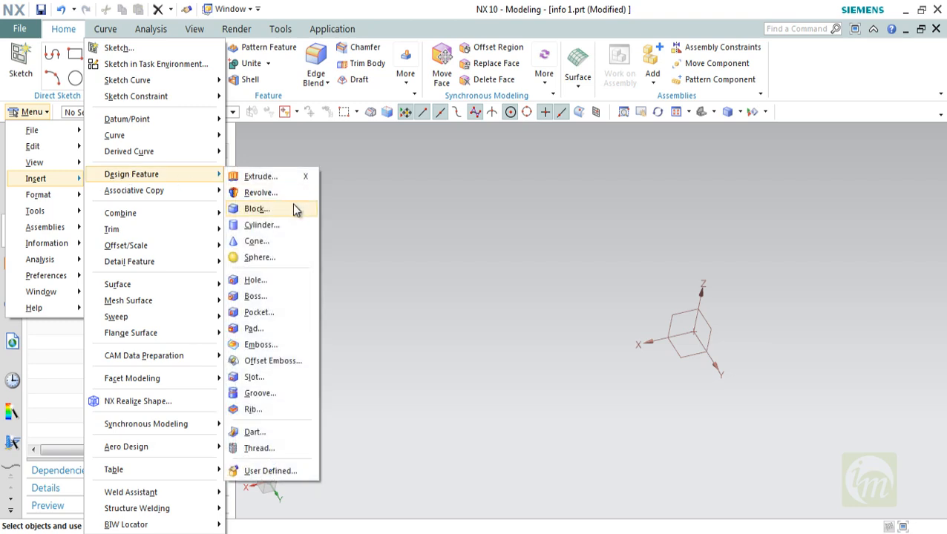
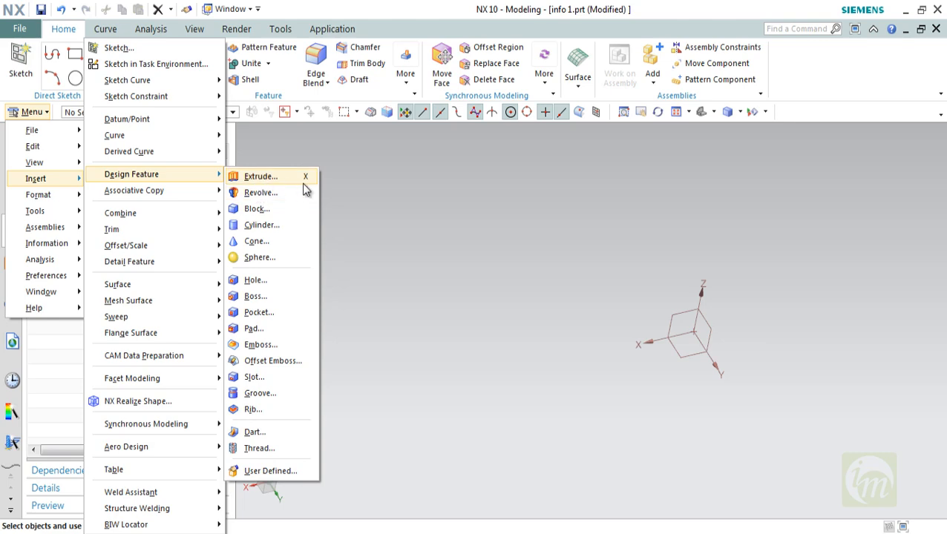
right_click(523, 230)
click(839, 289)
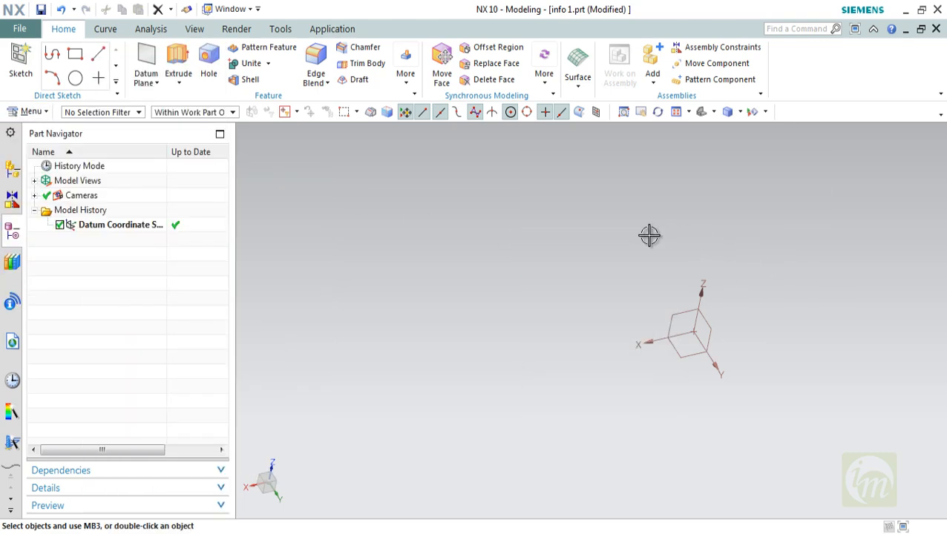
middle_drag(687, 319, 586, 297)
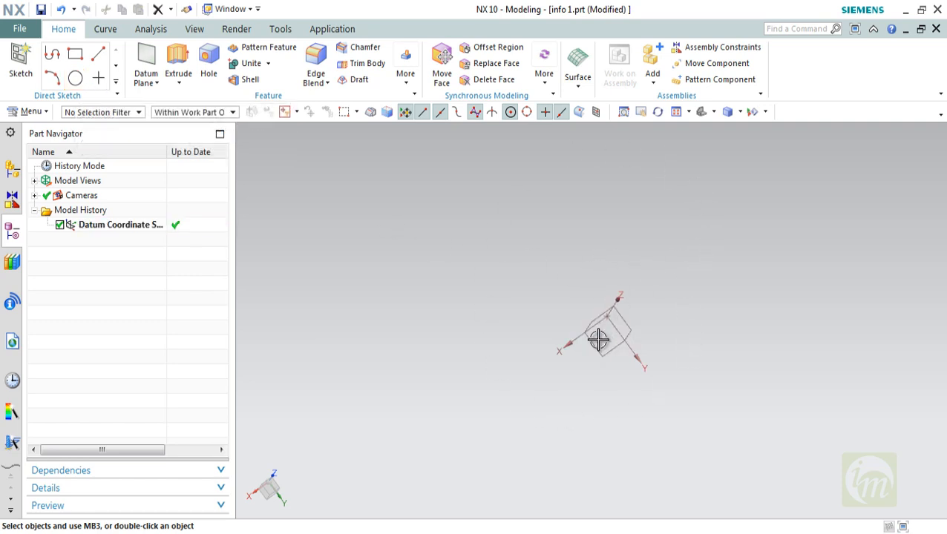
shift+middle_drag(598, 341, 641, 299)
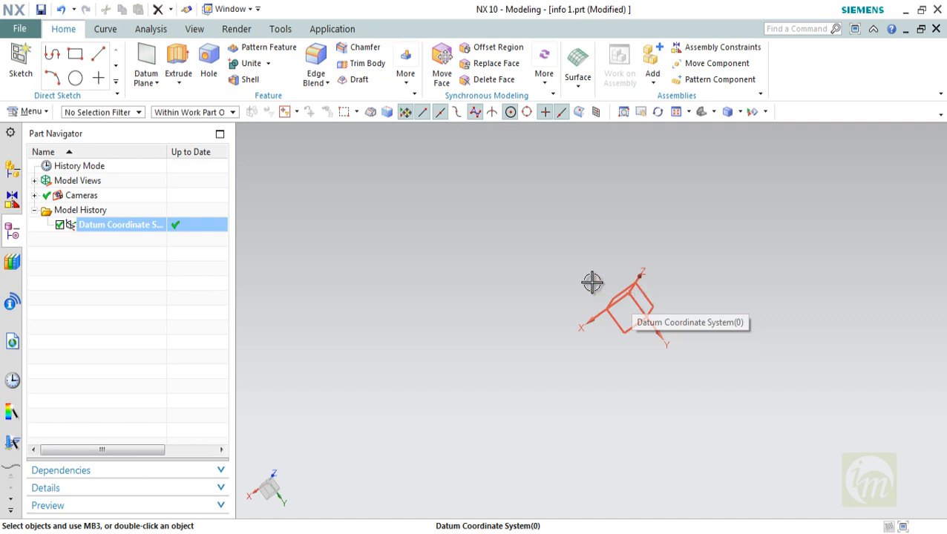
Start an Extrude and begin creating a new sketch for its section.
click(181, 85)
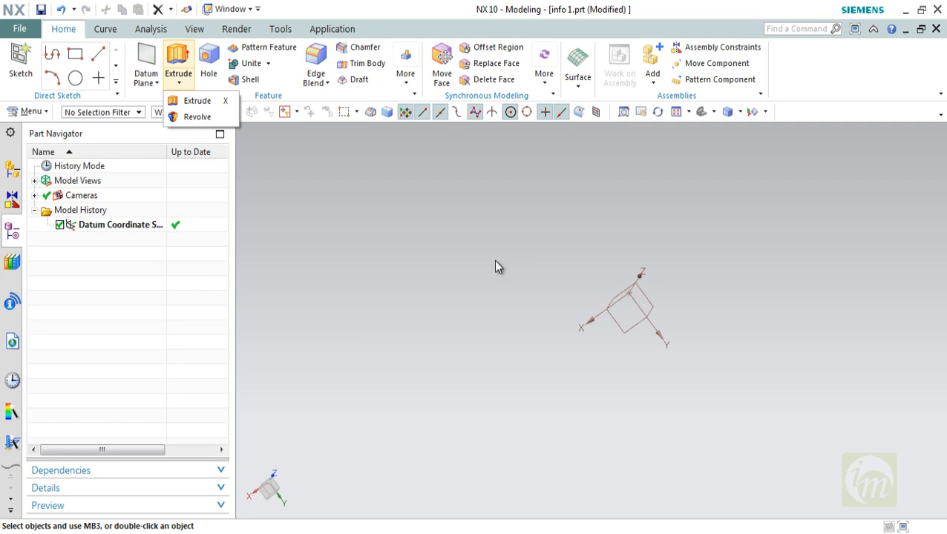
click(195, 101)
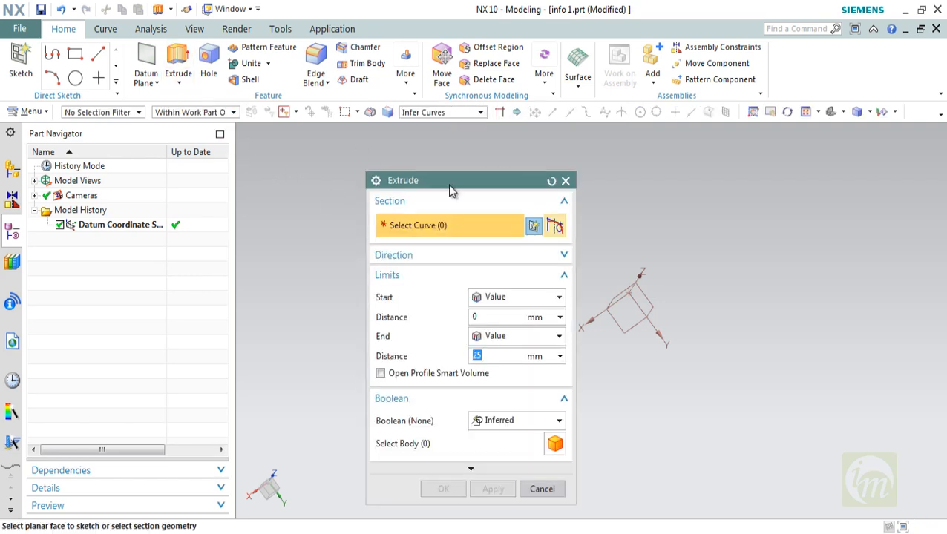
drag(447, 184, 739, 166)
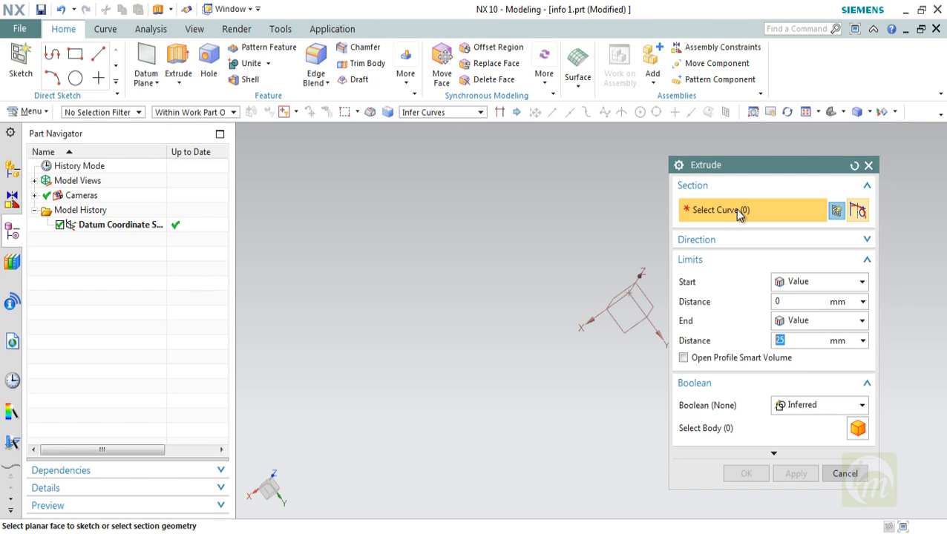
click(839, 211)
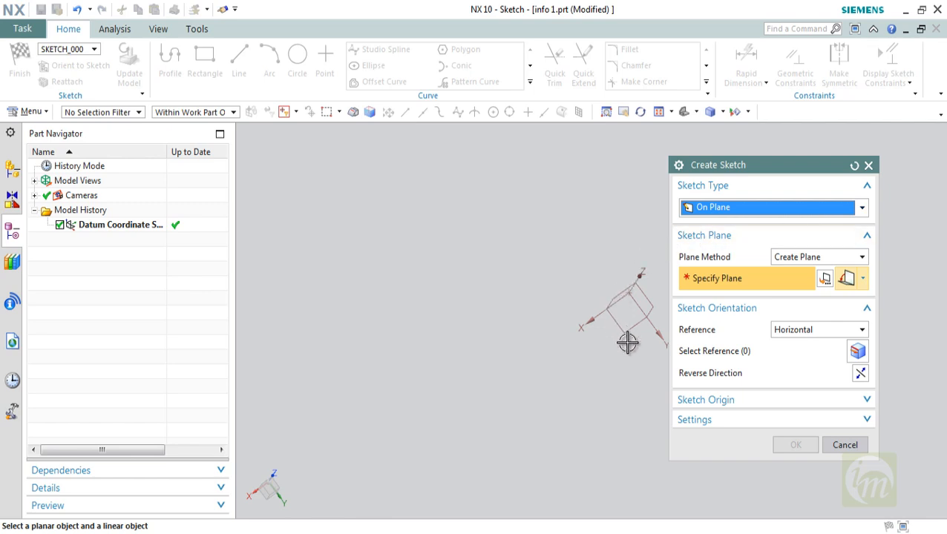
click(844, 444)
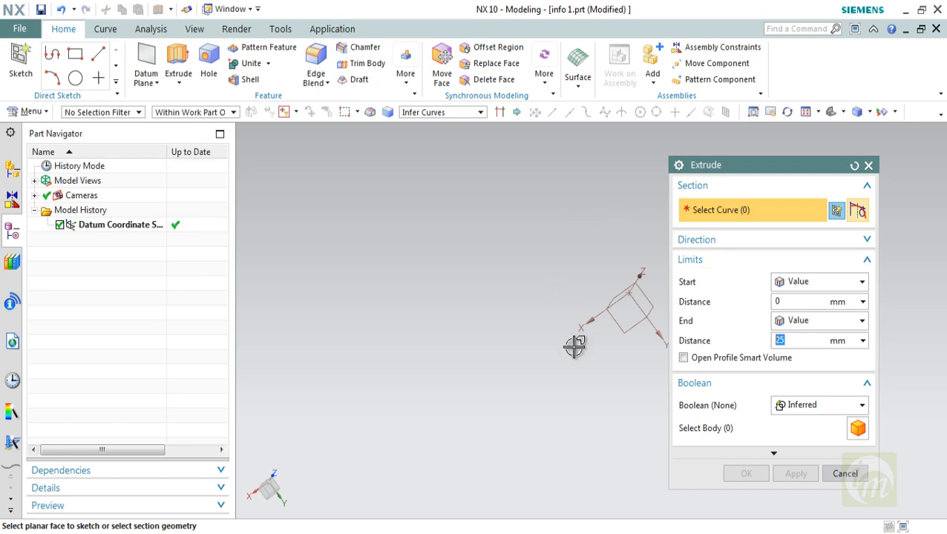
click(837, 212)
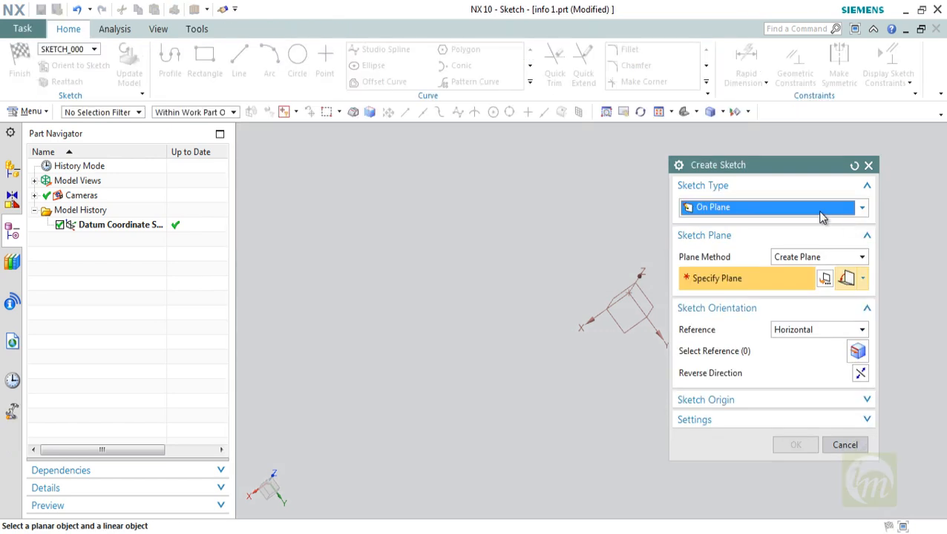
Place the section sketch on the datum coordinate system's YZ plane, using sketch type On Plane and plane method Existing Plane.
drag(724, 167, 716, 166)
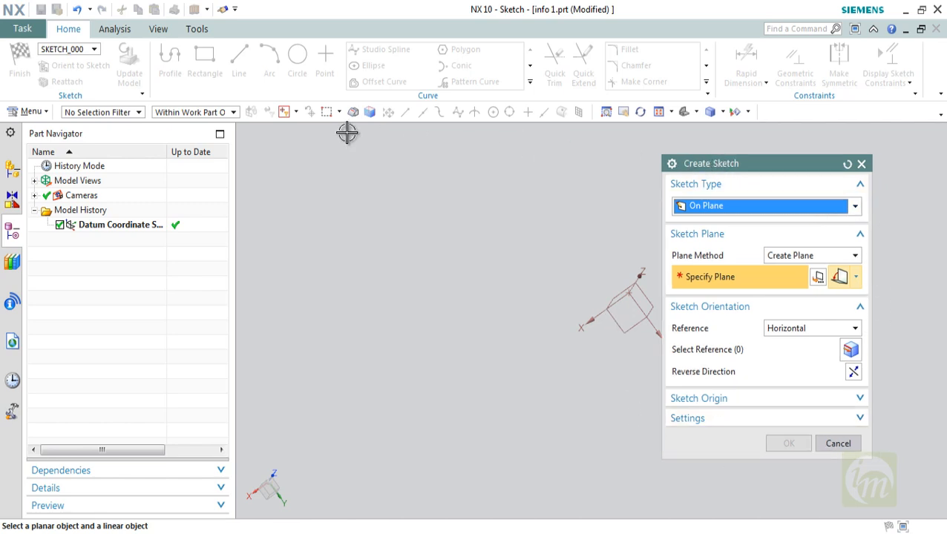
click(766, 208)
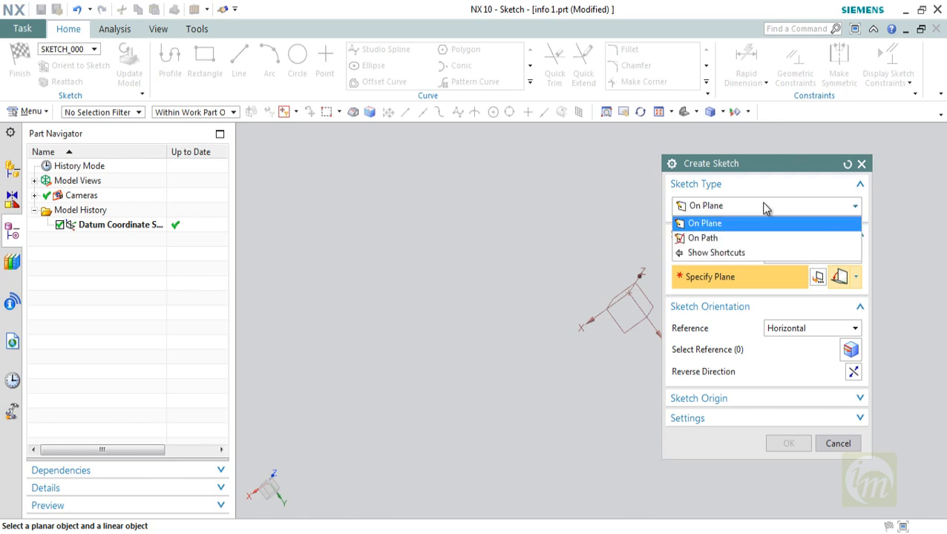
click(723, 222)
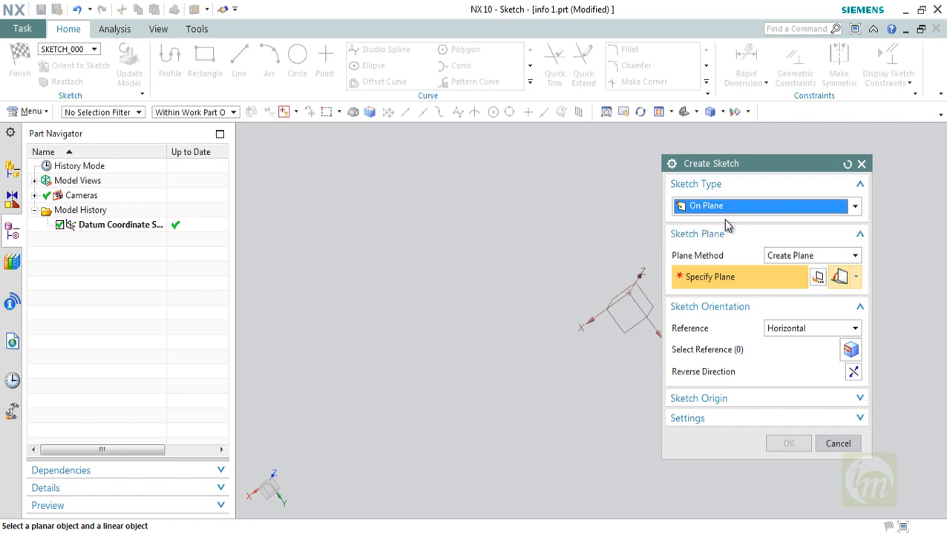
click(795, 257)
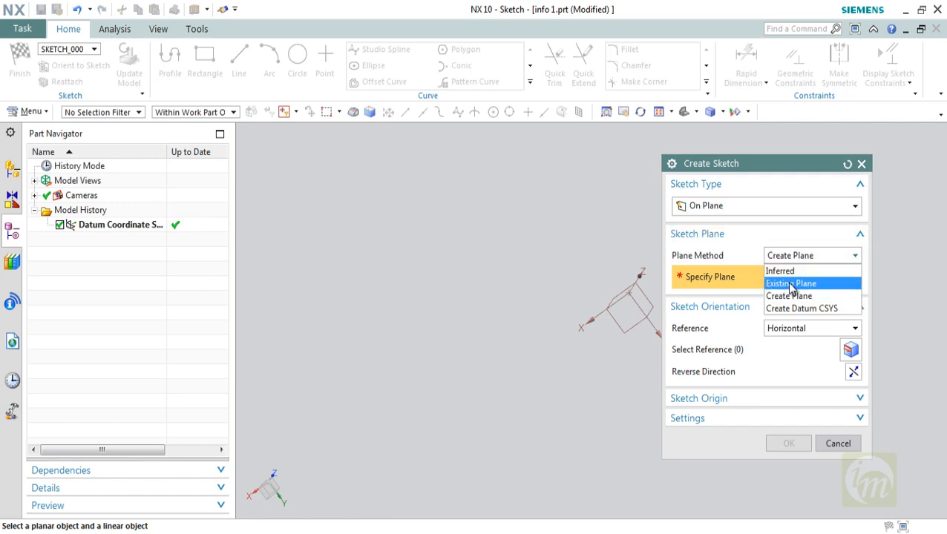
click(791, 285)
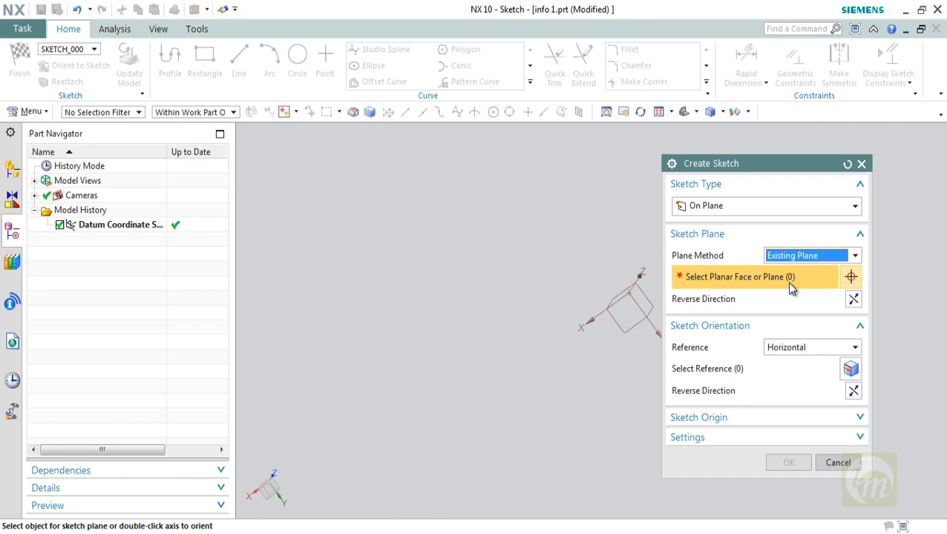
click(639, 305)
middle_click(624, 320)
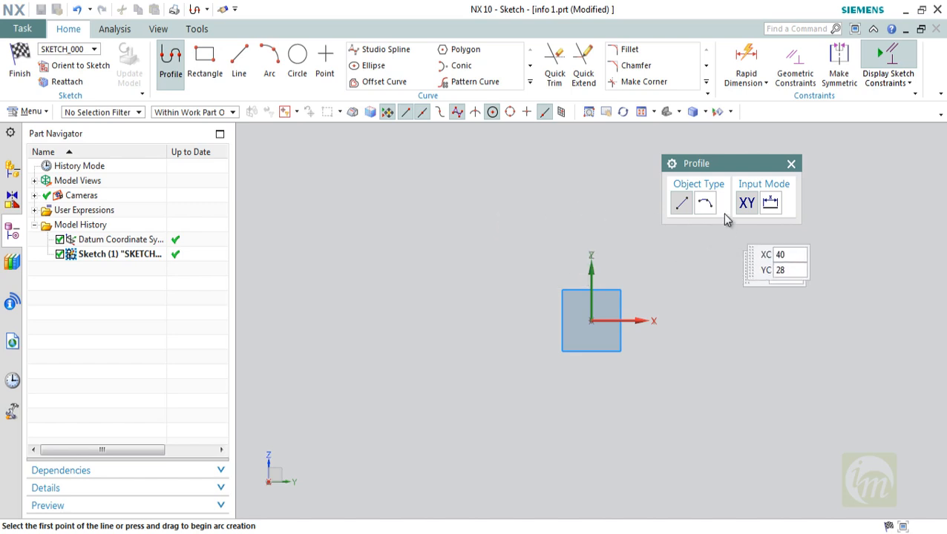
Sketch a rectangle from the origin up and toward negative Y, about 15 mm wide and 43 mm high.
click(205, 62)
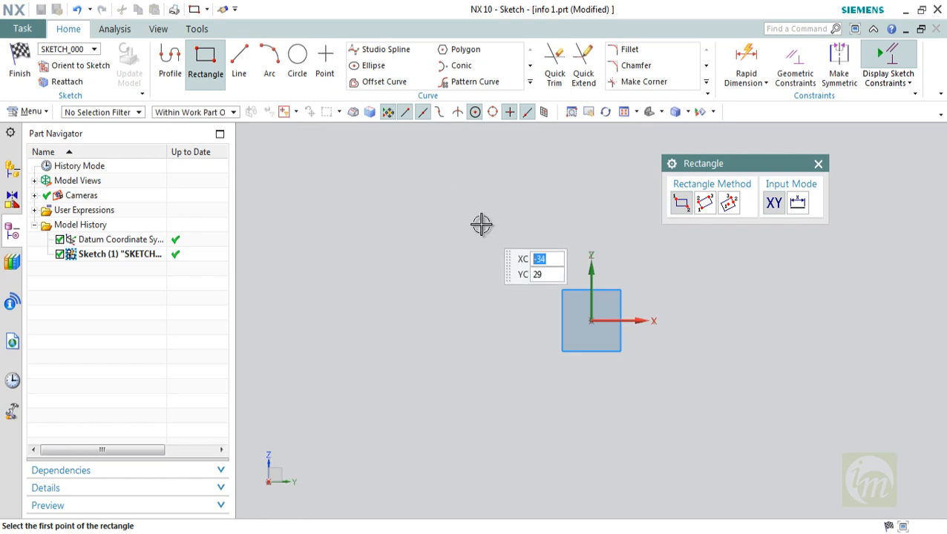
click(589, 321)
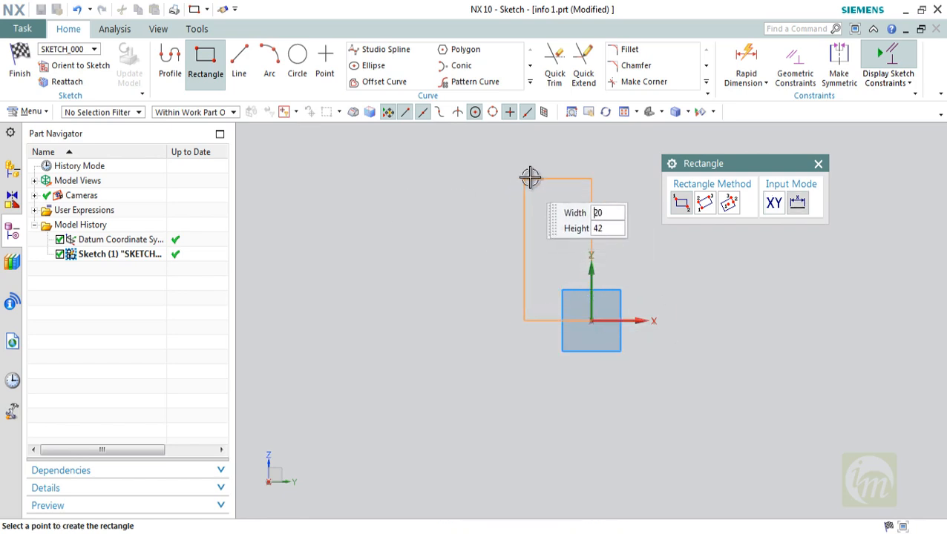
click(541, 175)
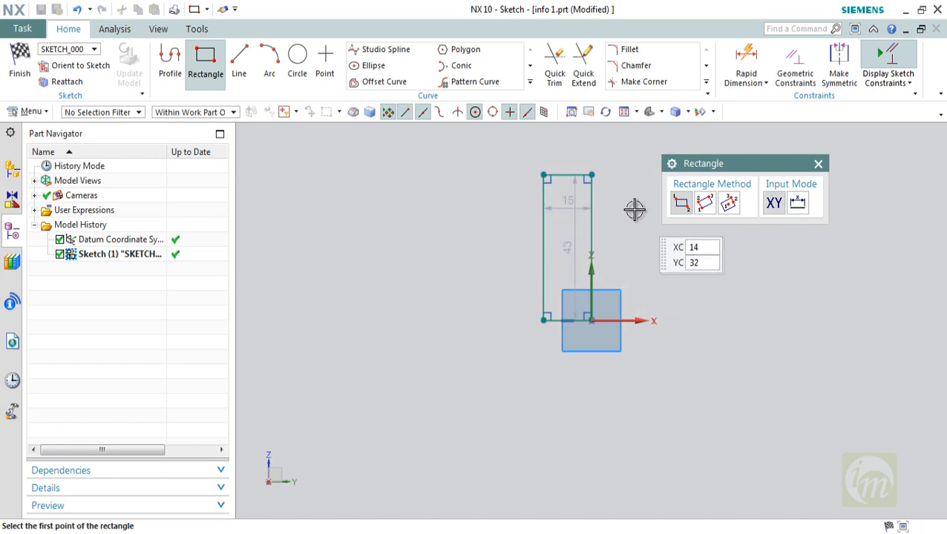
key(Escape)
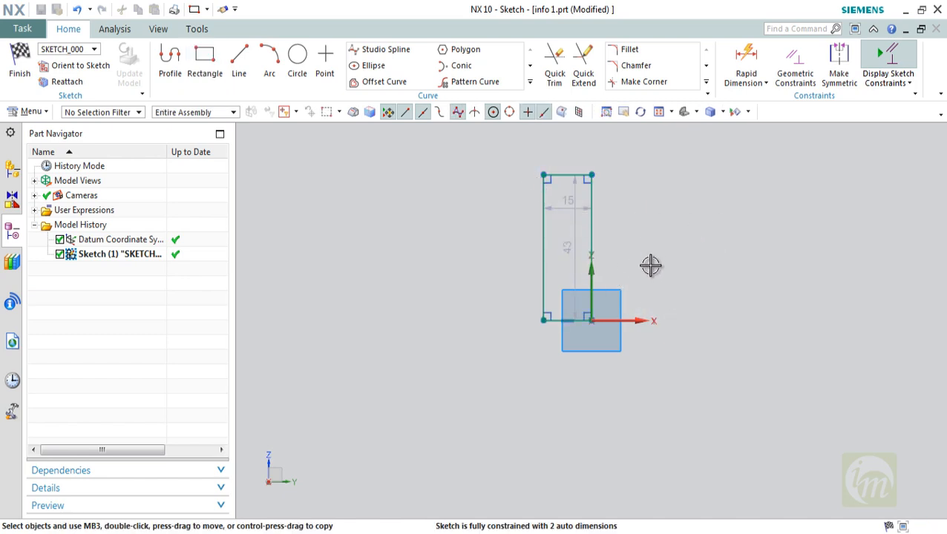
Move the upright rectangle's dimensions outside the profile, then set its height to 45 mm and its width to 15 mm.
mouse_move(640, 262)
shift+middle_down()
mouse_move(643, 293)
mouse_move(619, 308)
shift+middle_up()
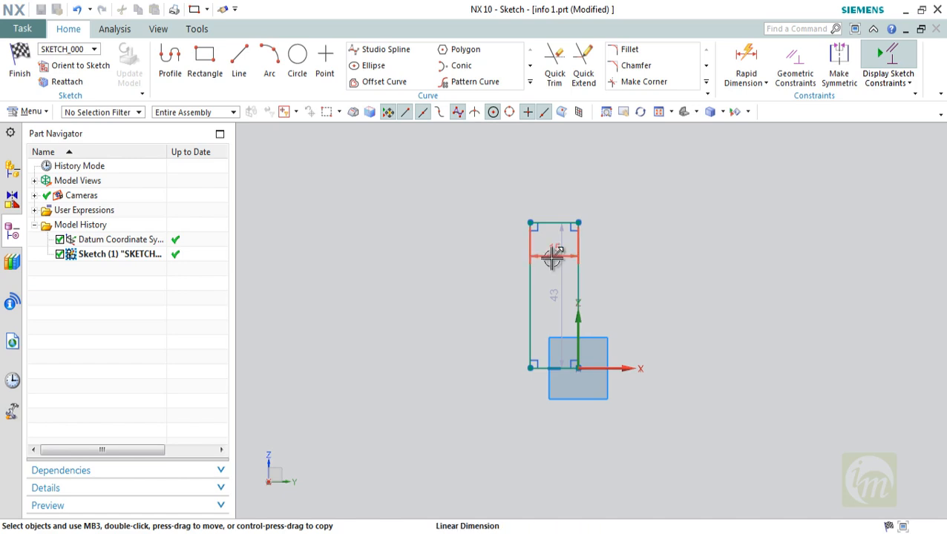
drag(554, 293, 504, 290)
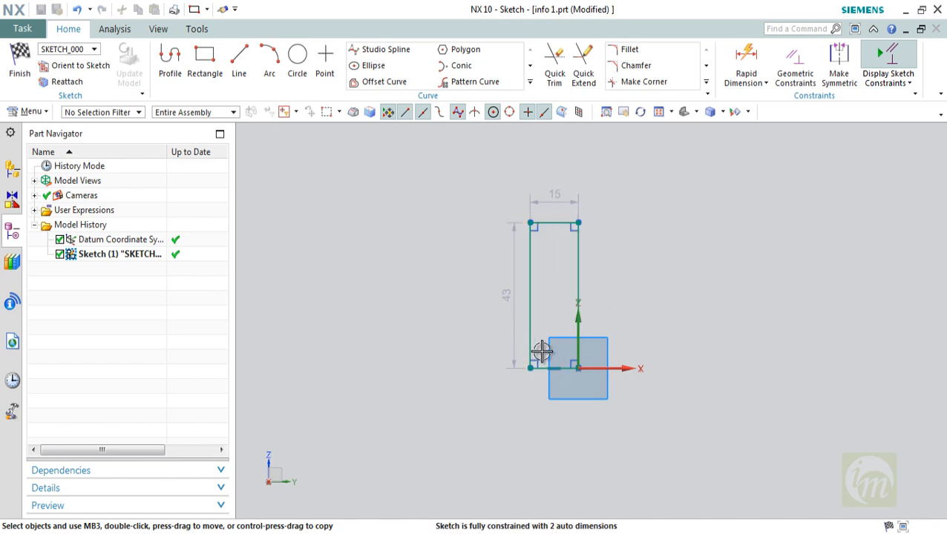
double_click(506, 295)
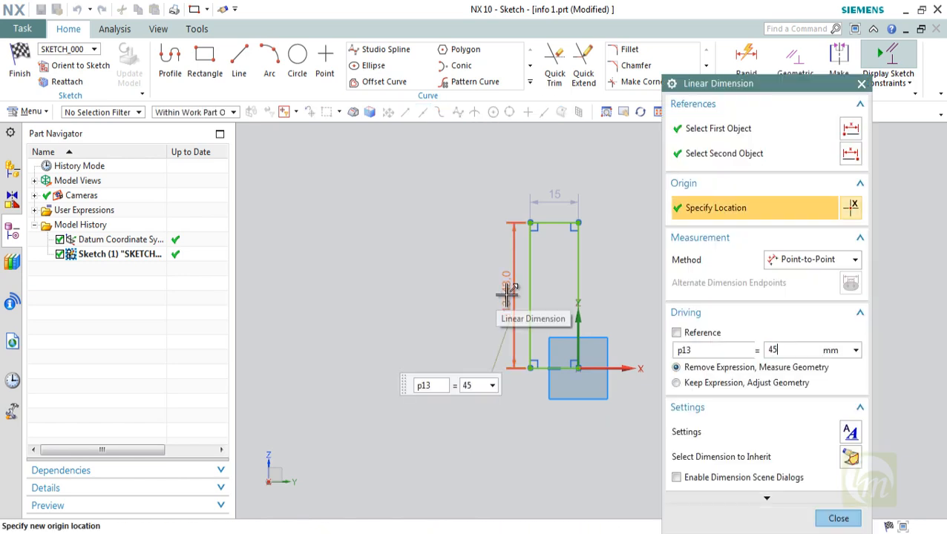
key(Return)
double_click(559, 194)
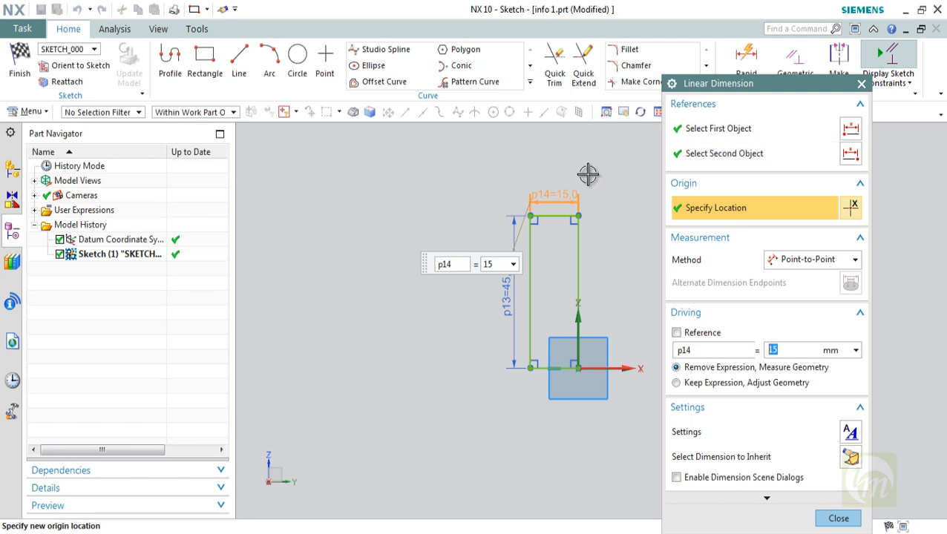
click(838, 518)
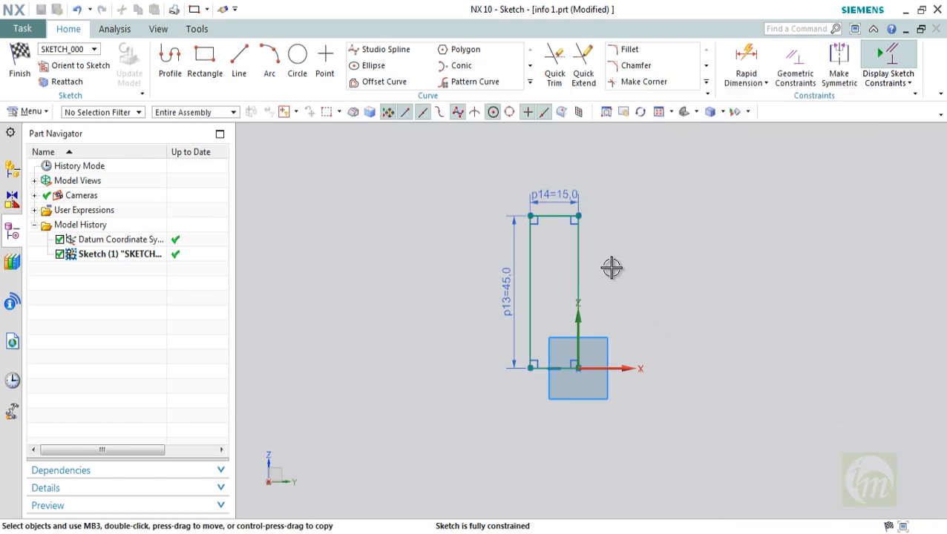
Sketch a second rectangle from the origin along positive Y, about 39 mm wide and 13 mm high.
click(205, 63)
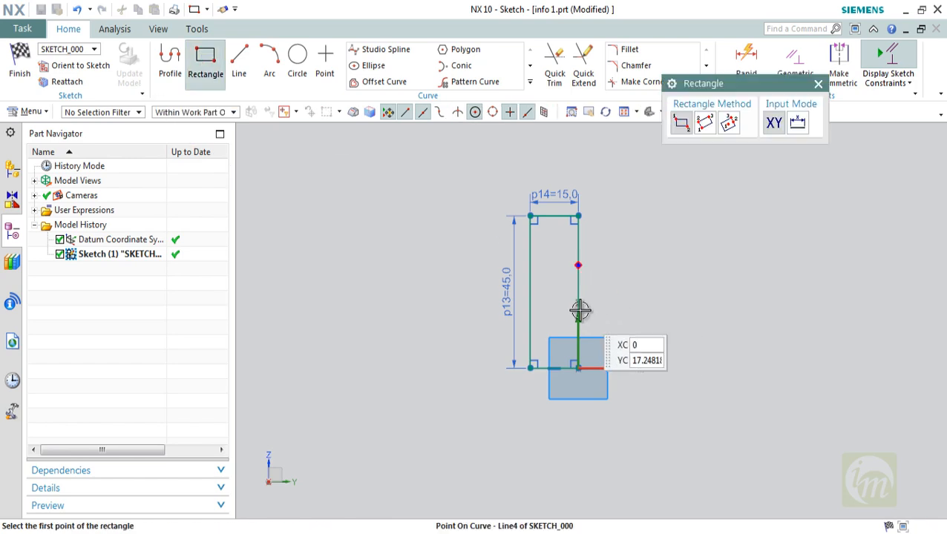
click(577, 367)
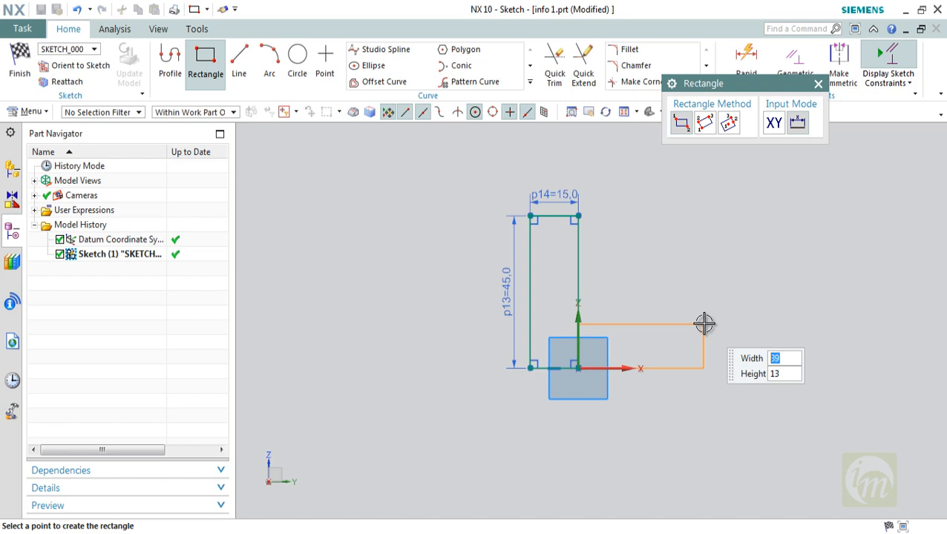
click(704, 324)
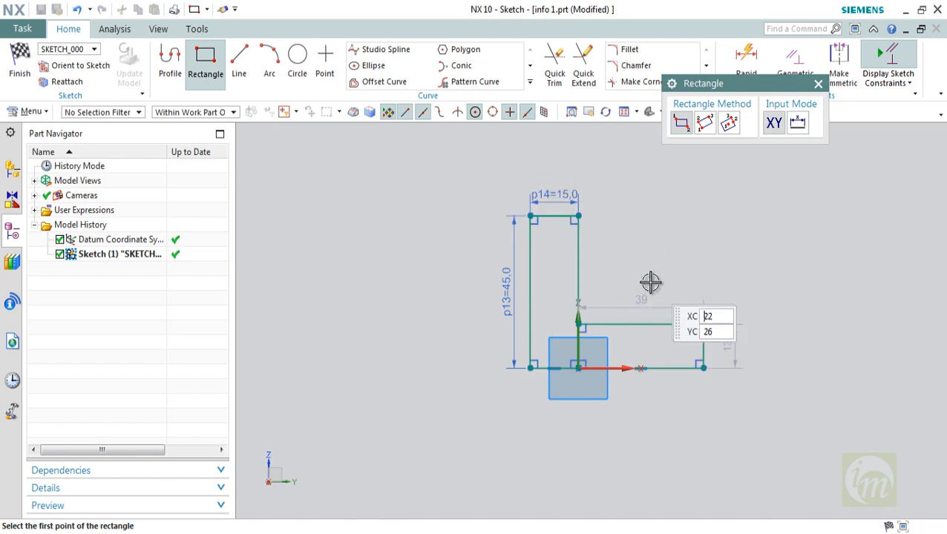
key(Escape)
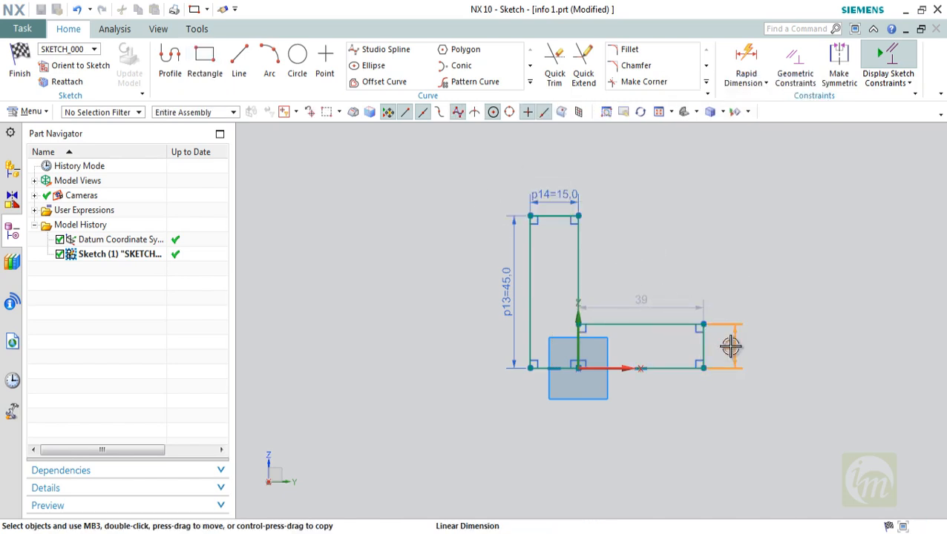
Set the second rectangle's height to 15 mm and its width to 40 mm.
click(730, 346)
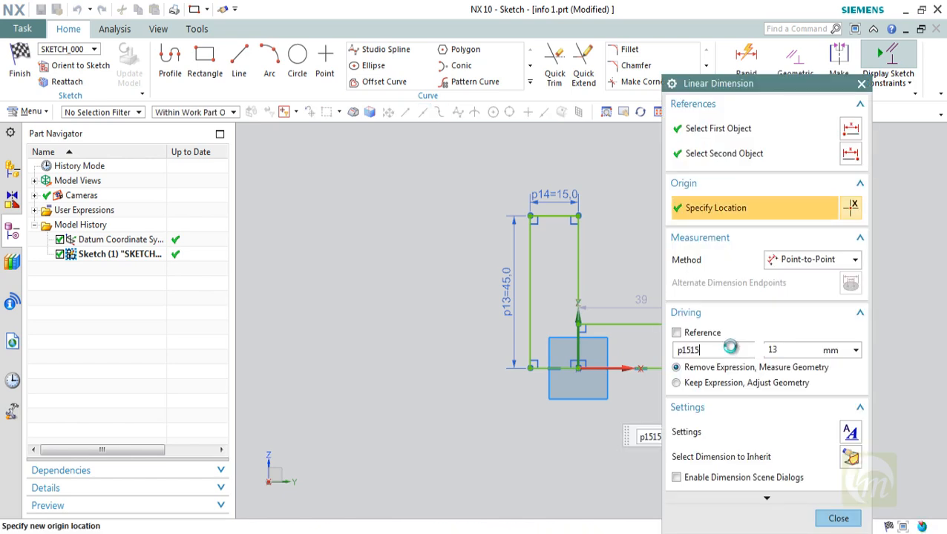
key(Tab)
key(Return)
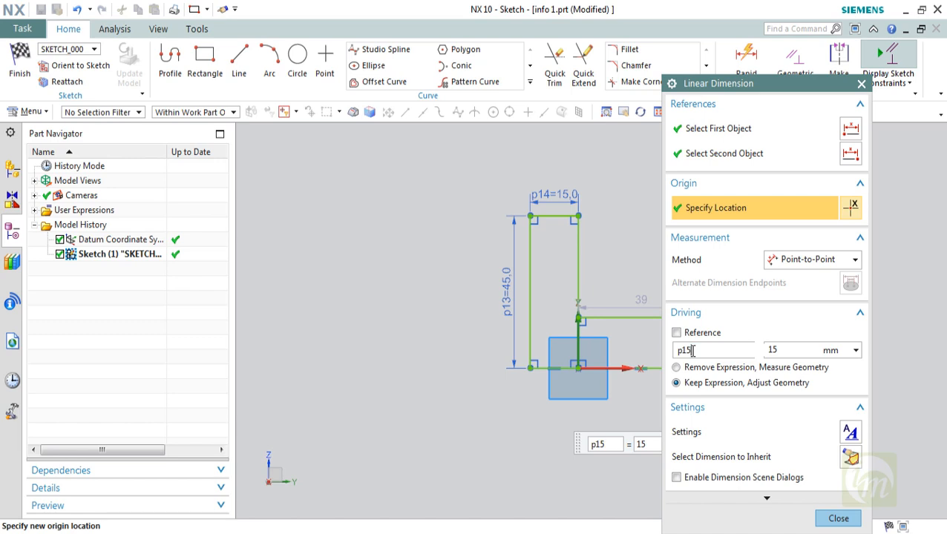
click(837, 518)
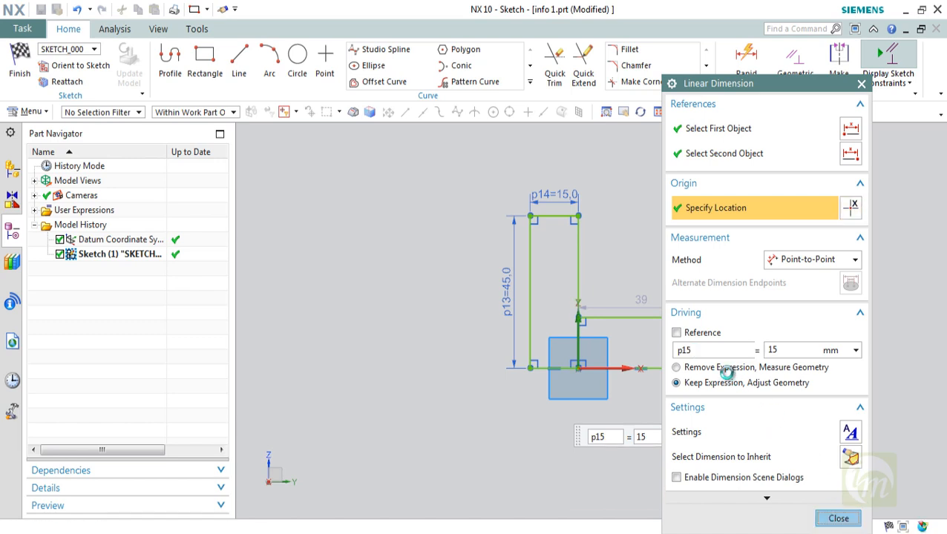
double_click(640, 295)
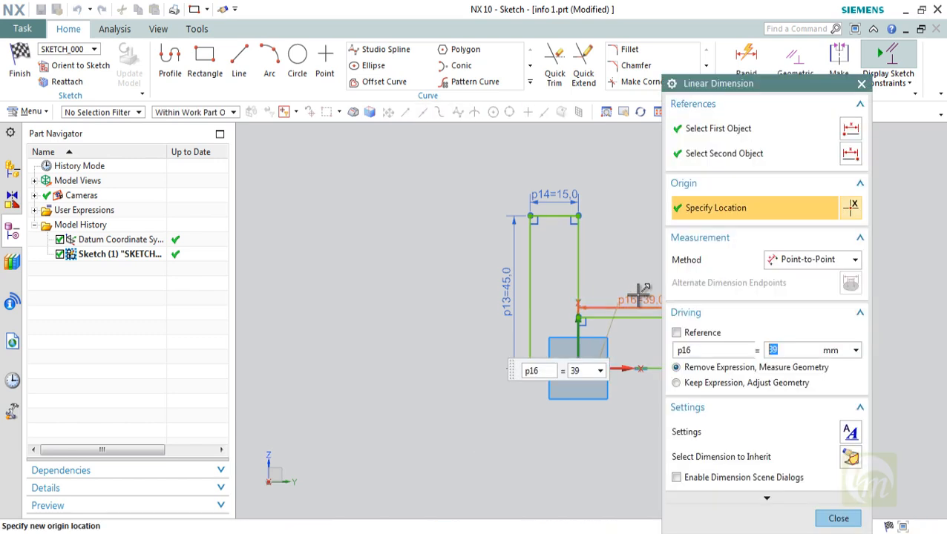
key(Return)
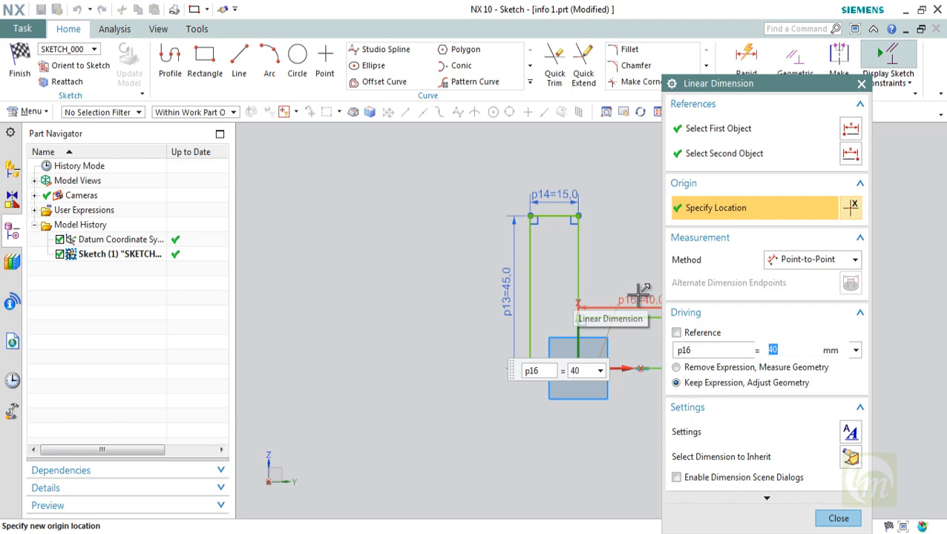
click(837, 517)
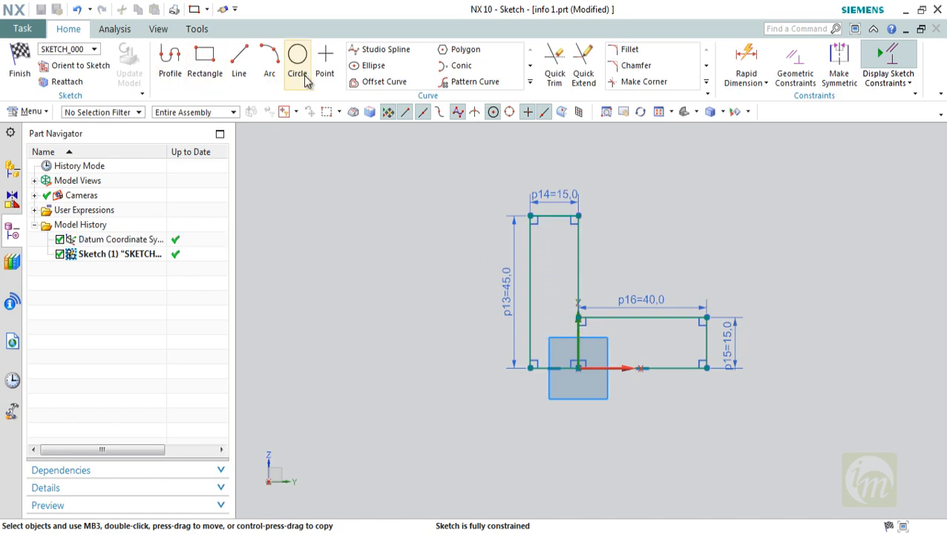
Quick Trim the second rectangle's vertical edge where it overlaps the upright rectangle's side above the origin.
click(555, 71)
scroll(570, 325, up, 2)
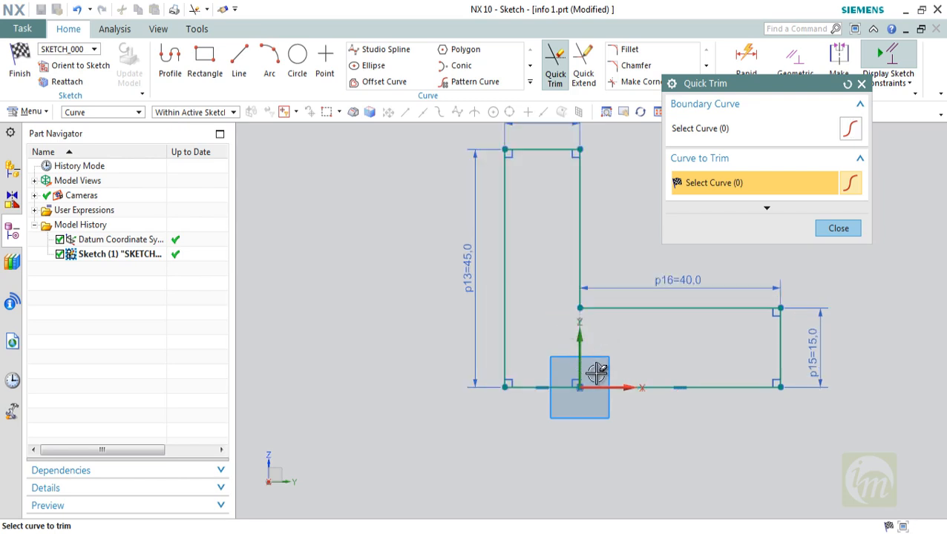
scroll(548, 258, down, 2)
key(Escape)
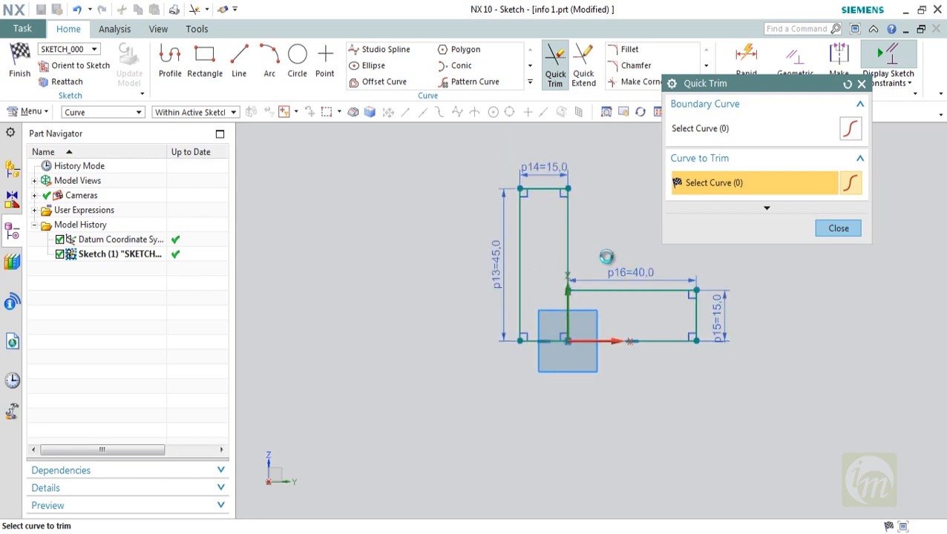
scroll(630, 403, up, 1)
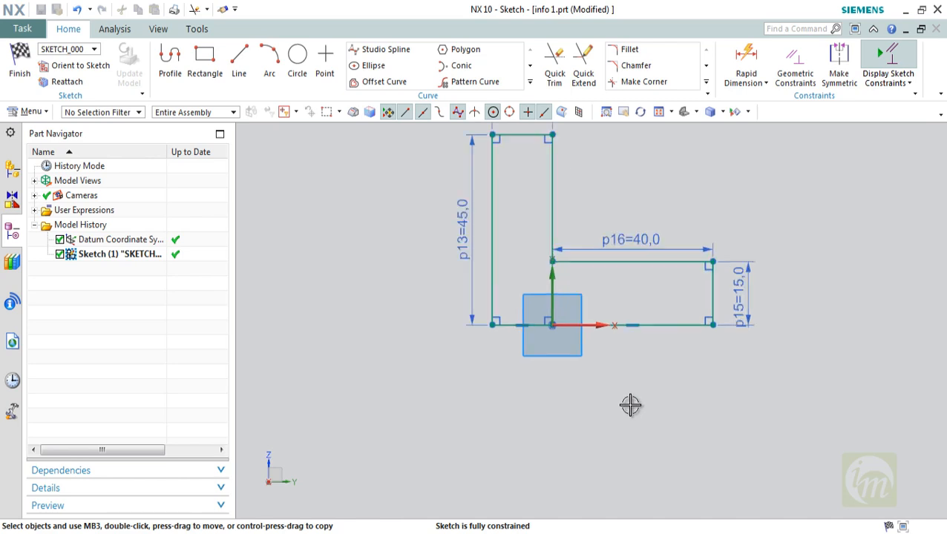
scroll(630, 401, down, 1)
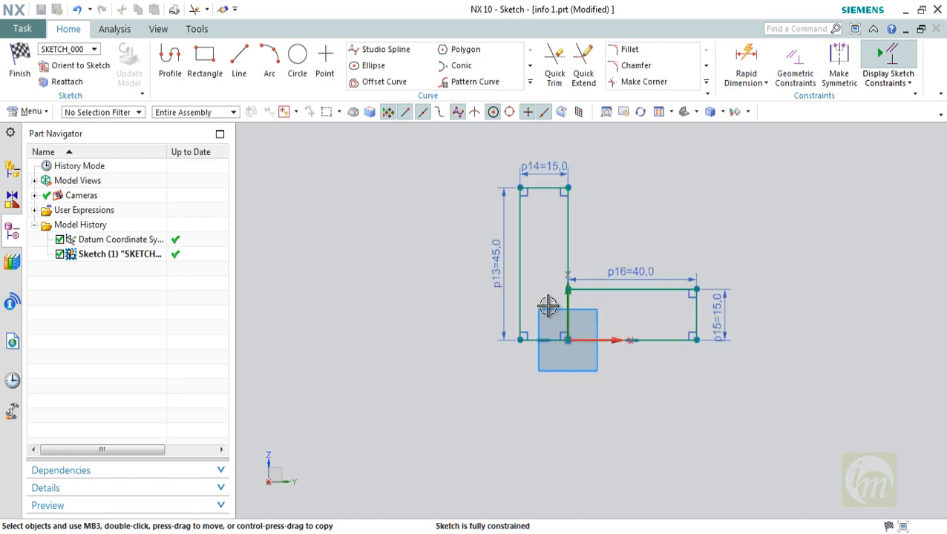
Finish the L-shaped sketch and examine the extrusion preview of its section from several angles.
scroll(548, 306, down, 2)
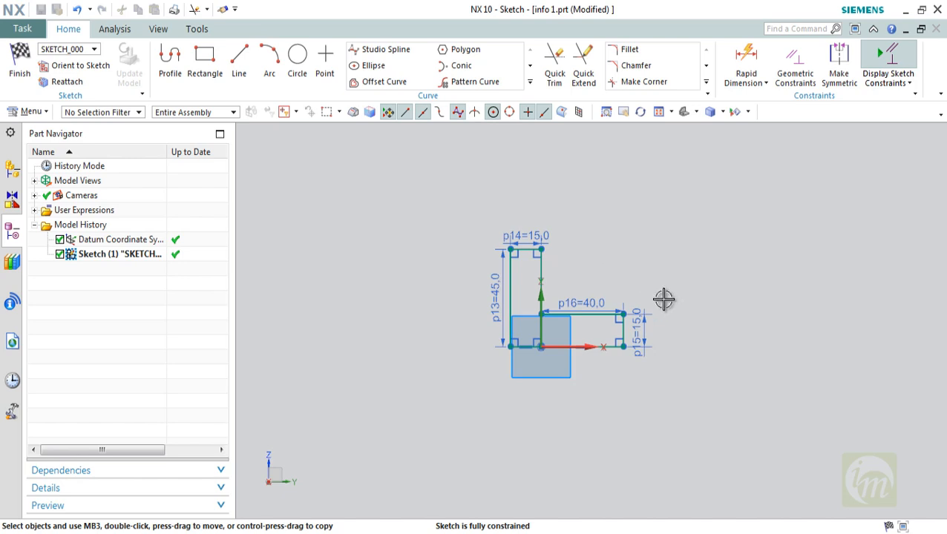
mouse_move(663, 297)
middle_down()
mouse_move(605, 308)
mouse_move(609, 340)
mouse_move(659, 346)
mouse_move(695, 378)
mouse_move(650, 416)
mouse_move(600, 381)
mouse_move(564, 389)
mouse_move(620, 420)
middle_up()
right_click(599, 240)
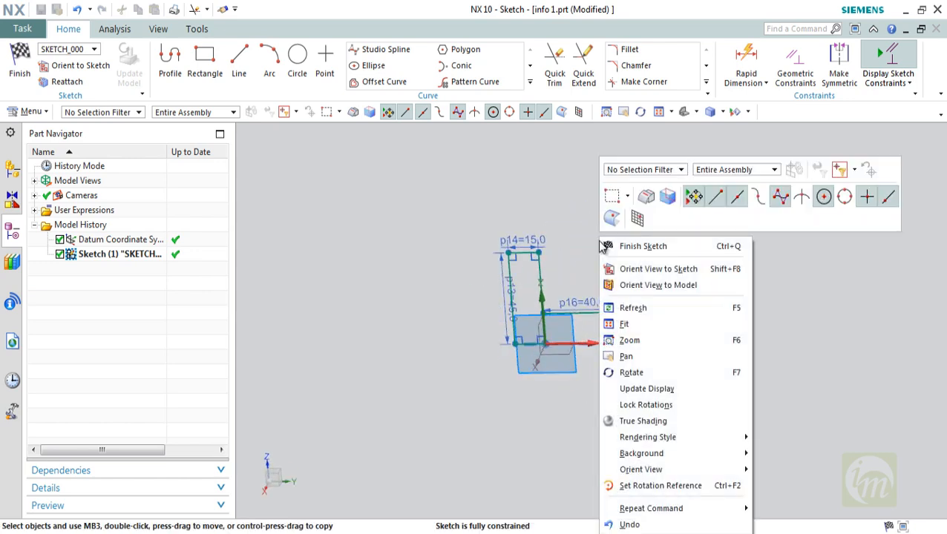
click(23, 72)
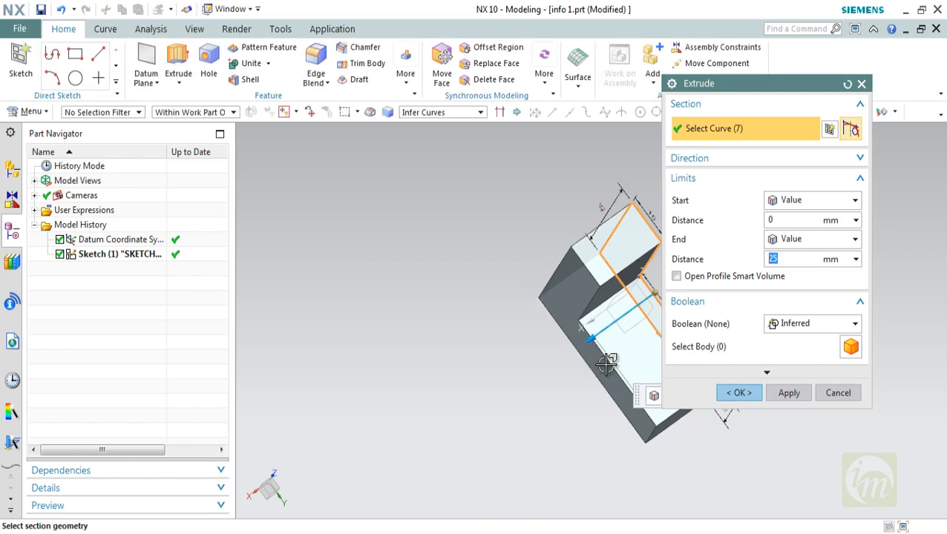
middle_drag(607, 364, 518, 227)
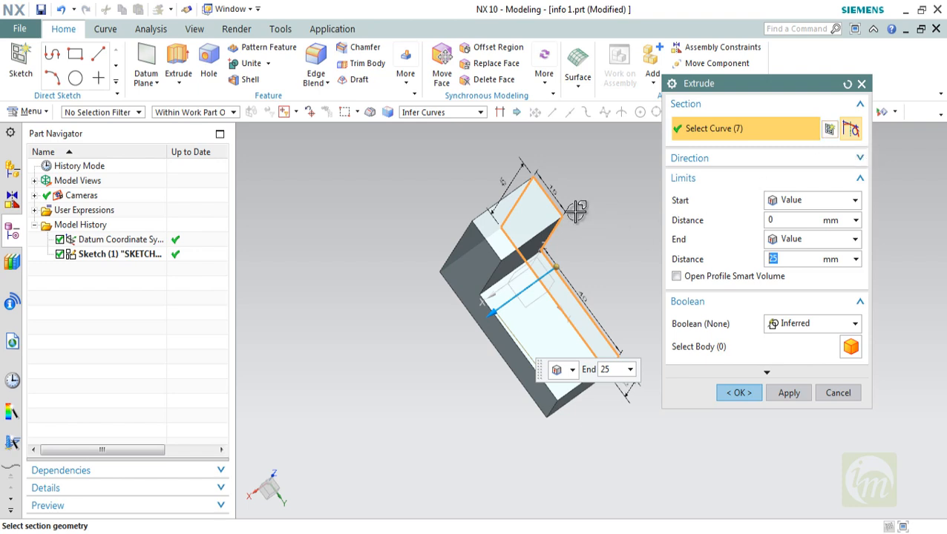
shift+middle_drag(598, 251, 597, 294)
shift+middle_drag(592, 332, 448, 250)
middle_drag(494, 272, 515, 276)
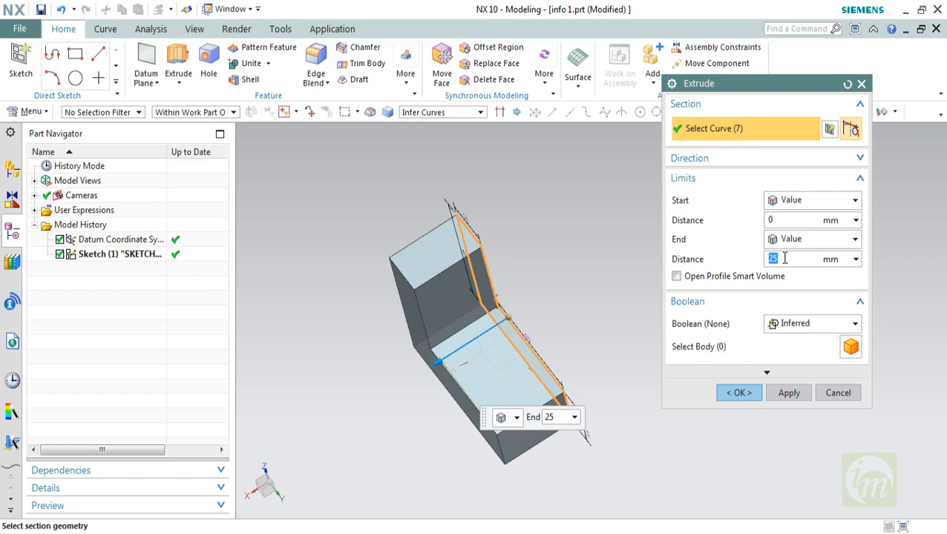
Reverse the extrusion direction of the L-shaped section to the opposite side of the sketch plane.
click(799, 162)
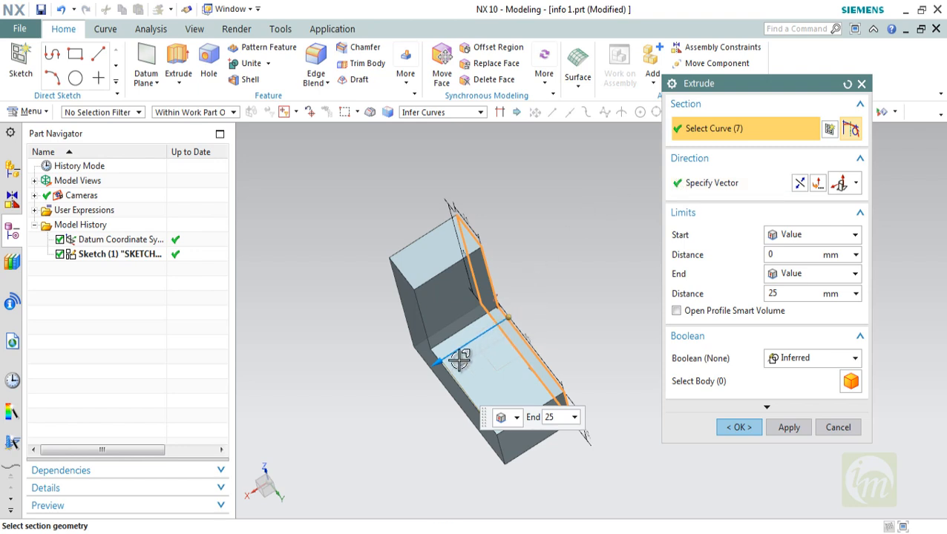
click(803, 185)
click(804, 185)
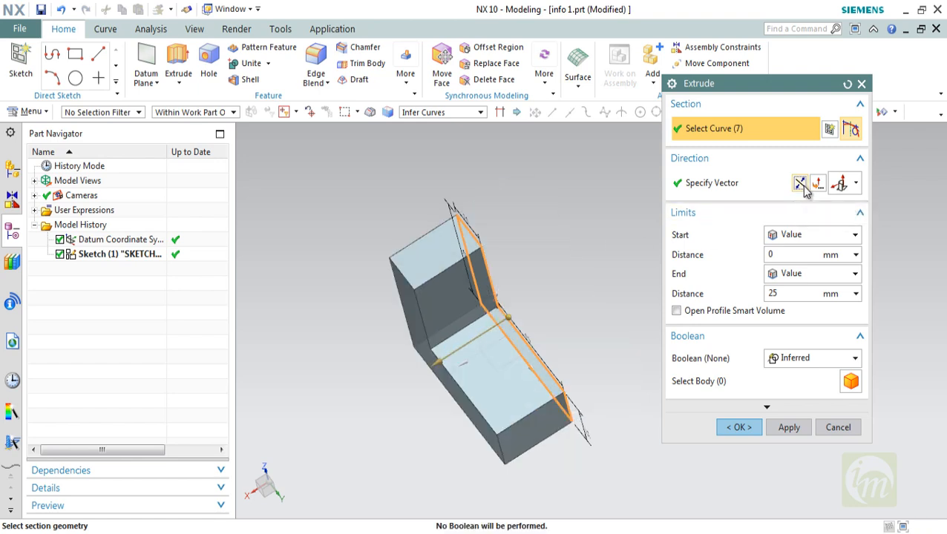
click(802, 185)
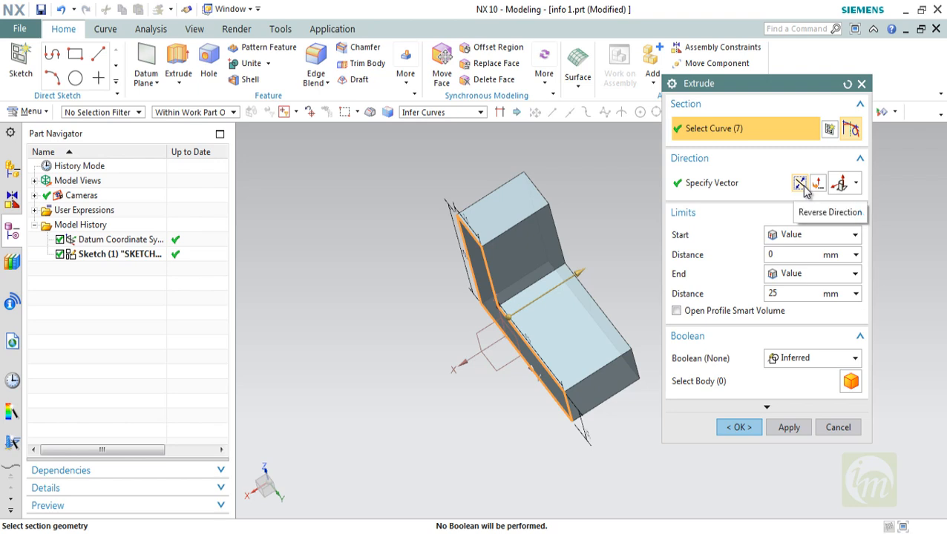
click(817, 184)
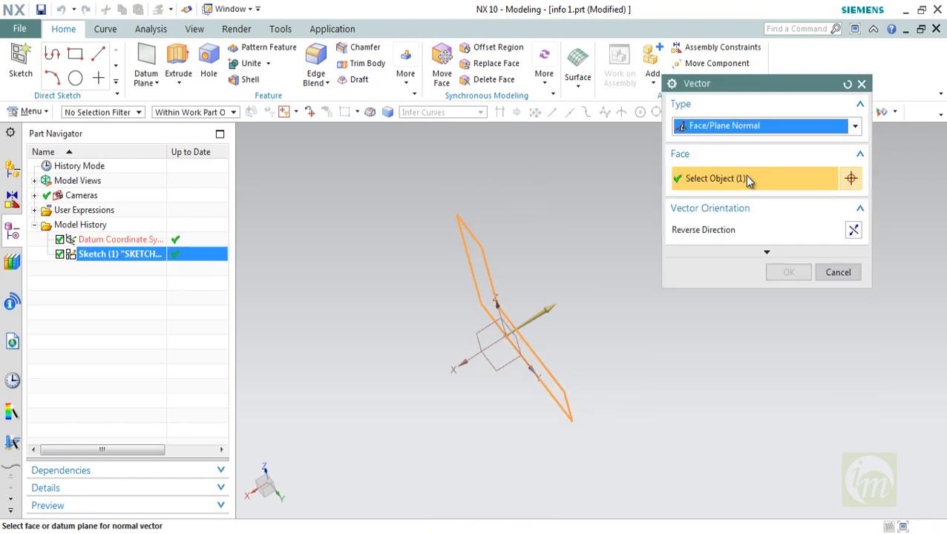
click(746, 132)
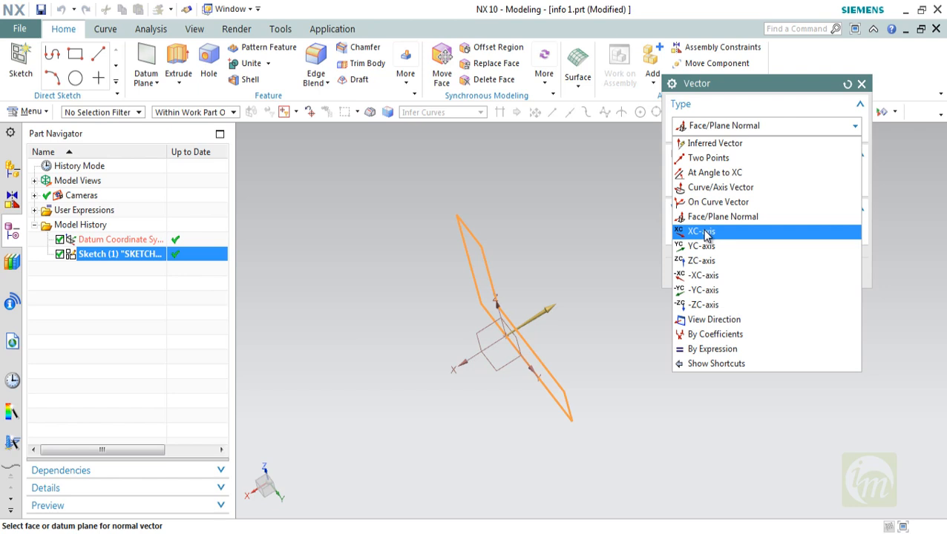
click(860, 84)
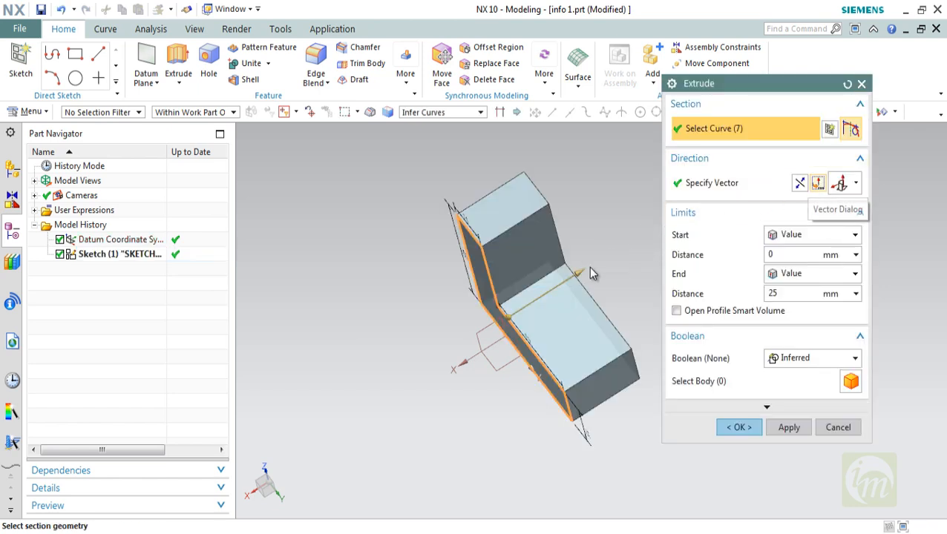
Specify the XC-axis as the extrusion direction vector for the L-shaped section.
middle_drag(564, 343, 545, 328)
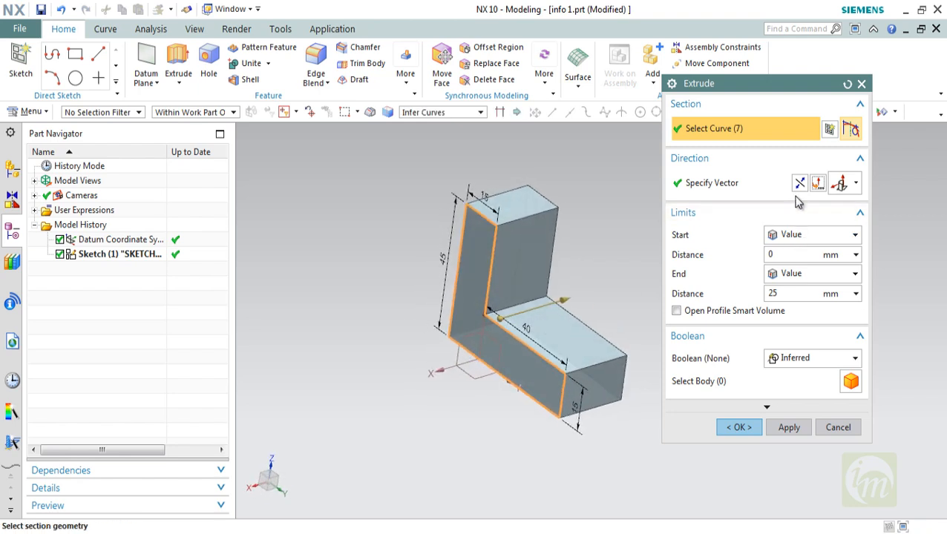
click(817, 183)
click(764, 126)
click(709, 230)
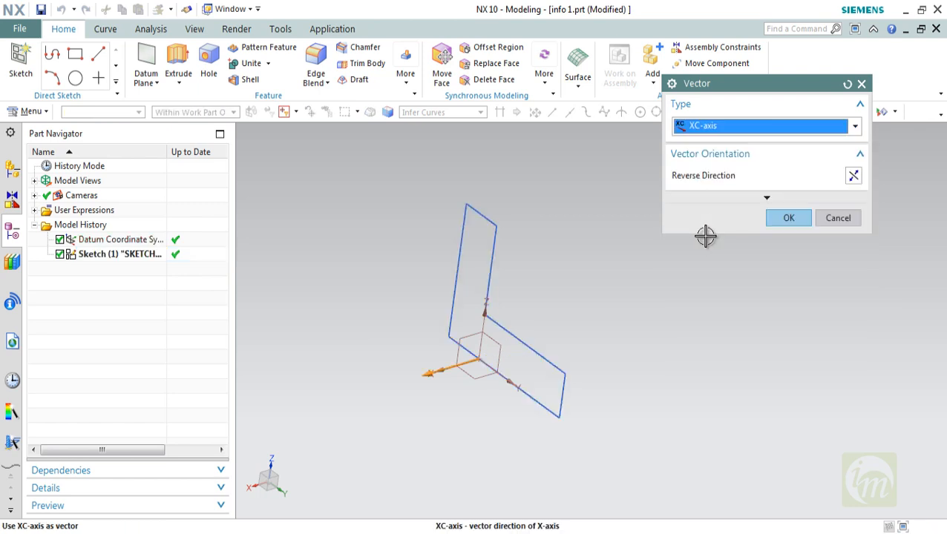
click(790, 221)
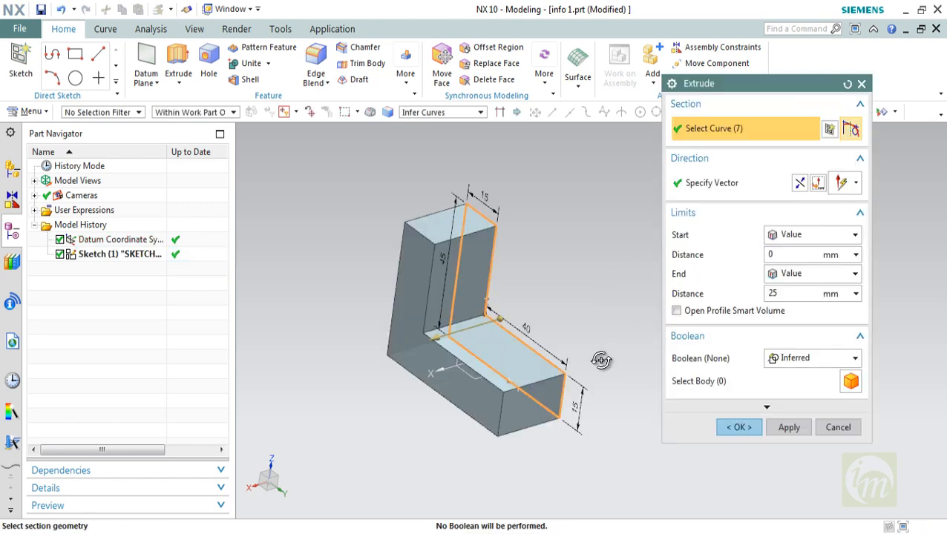
middle_drag(601, 360, 598, 334)
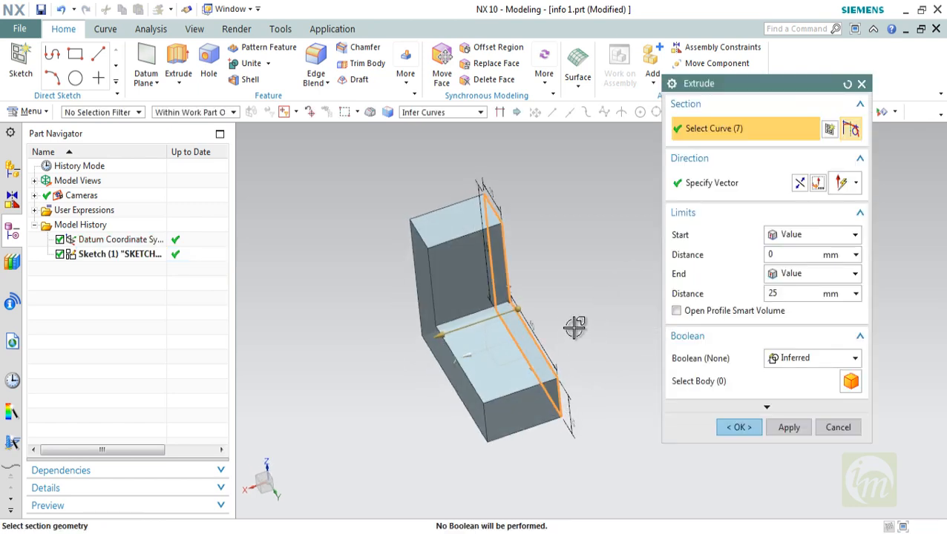
Flip the extrusion direction away from the XC-axis and flip it back.
click(799, 183)
click(799, 183)
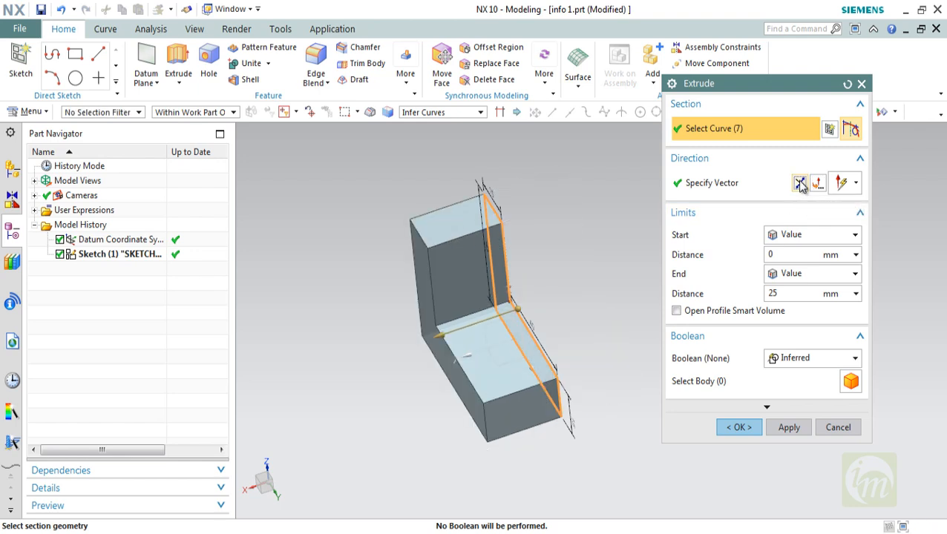
mouse_move(605, 294)
middle_down()
mouse_move(630, 283)
mouse_move(623, 313)
mouse_move(617, 297)
middle_up()
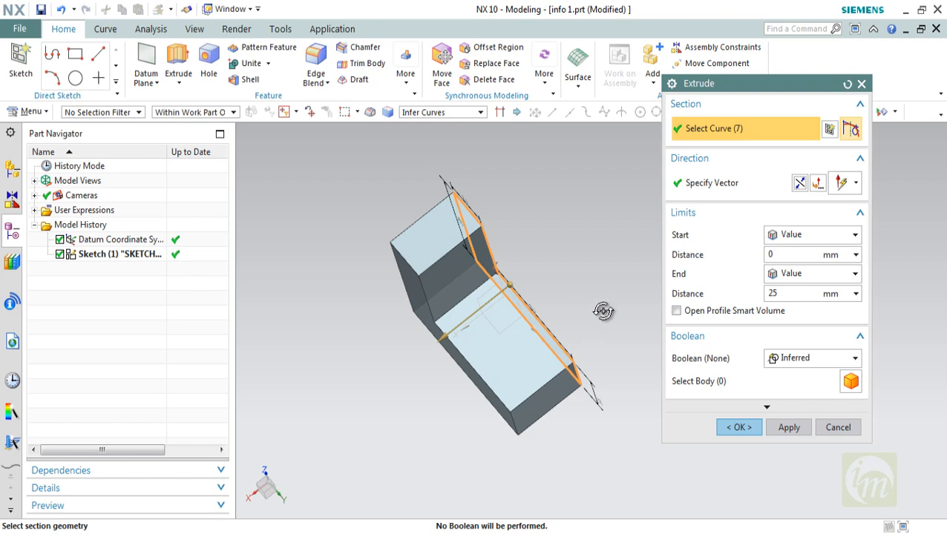
mouse_move(603, 311)
middle_down()
mouse_move(611, 299)
mouse_move(600, 296)
middle_up()
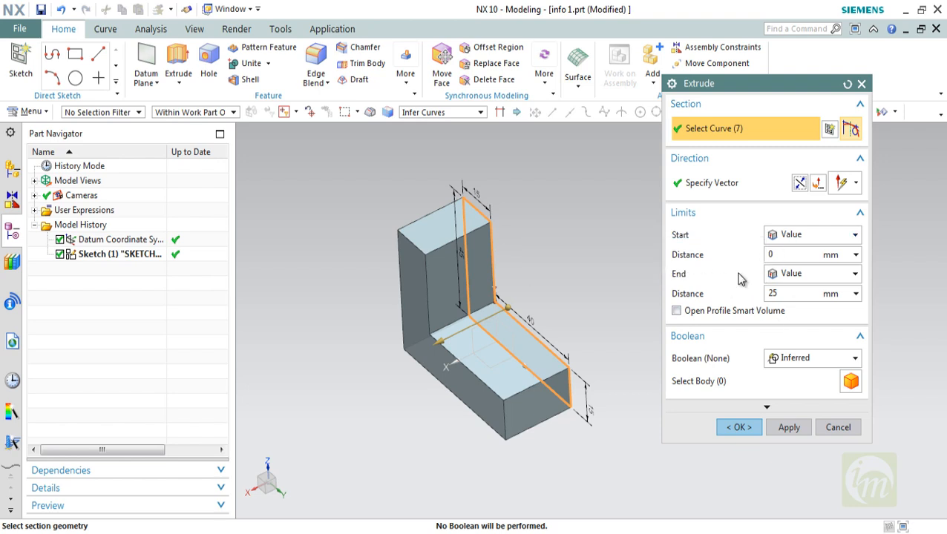
Set the extrusion's start distance to 10 mm and inspect the gap between the sketch and the solid.
scroll(476, 229, up, 2)
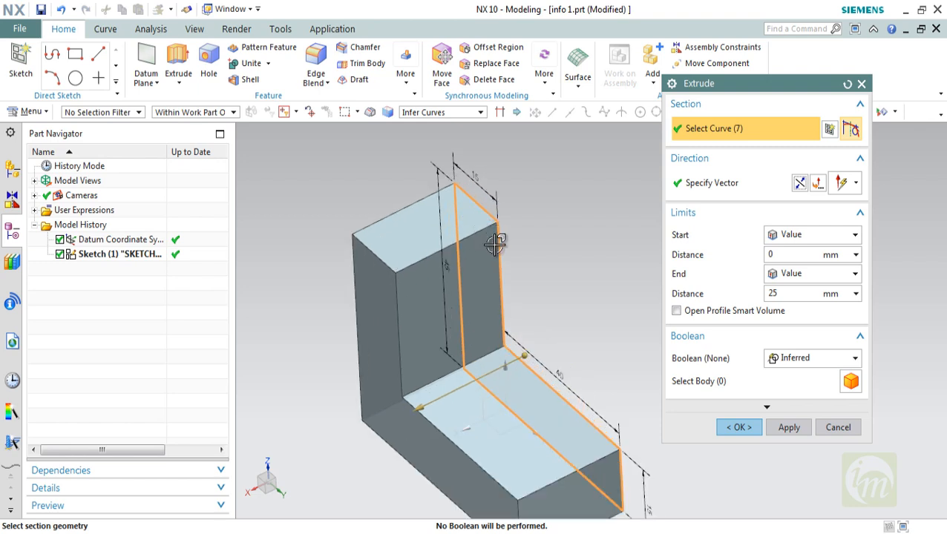
scroll(523, 253, down, 1)
middle_drag(555, 276, 544, 292)
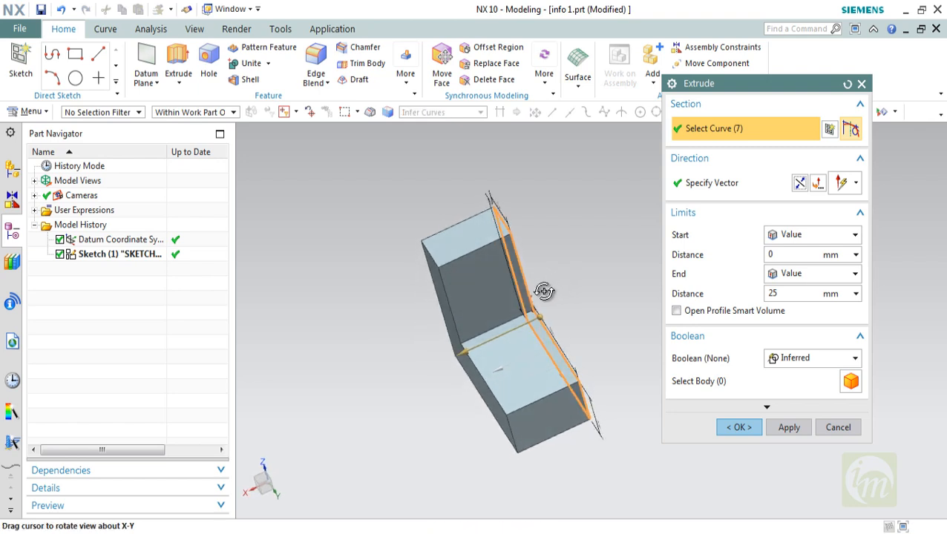
click(777, 254)
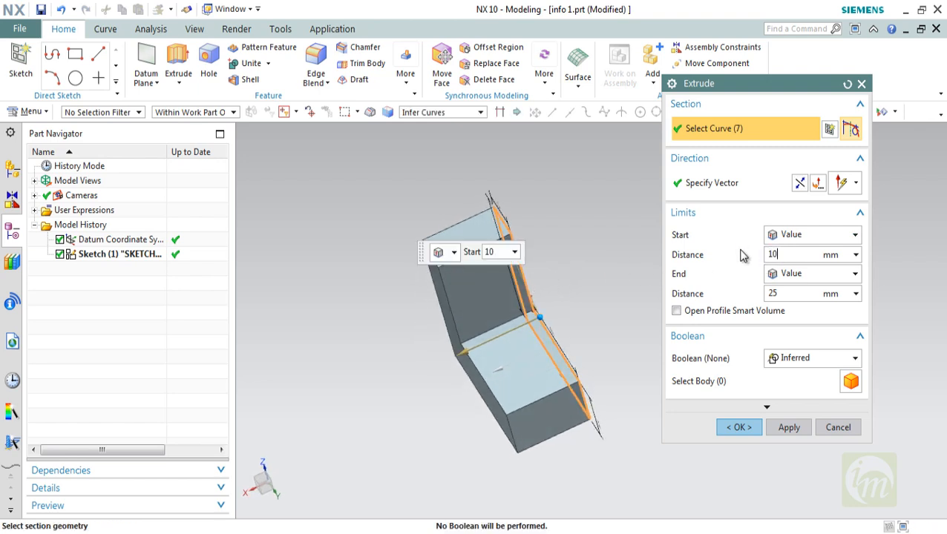
key(Return)
middle_drag(571, 317, 593, 317)
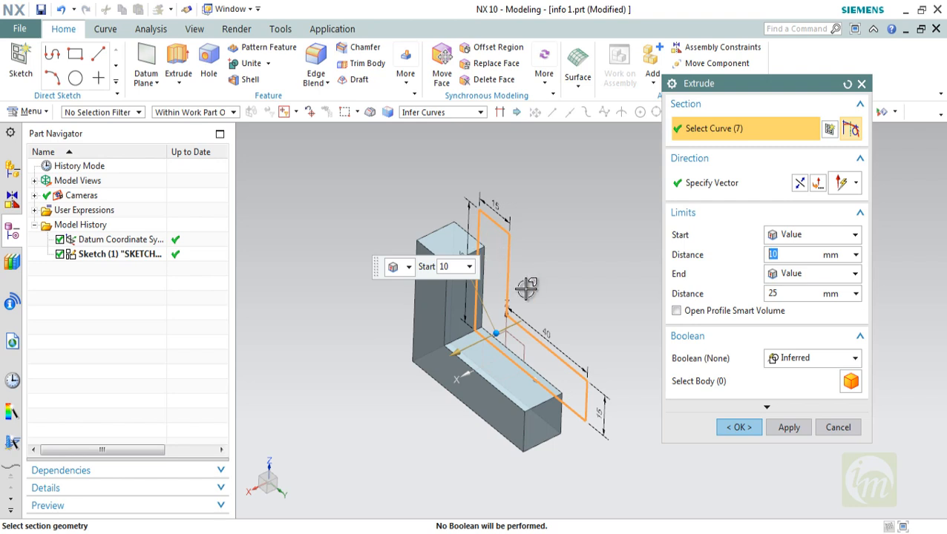
middle_drag(526, 289, 503, 286)
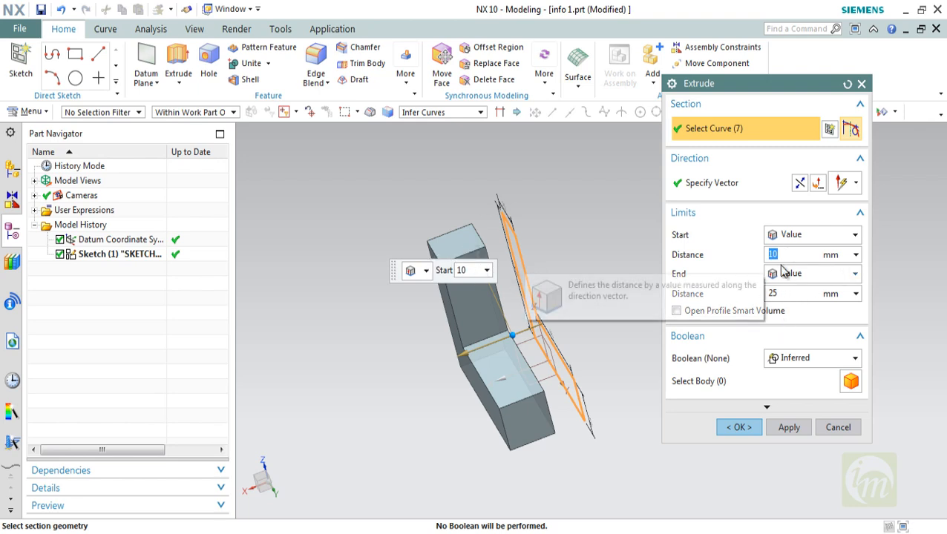
middle_drag(522, 262, 586, 272)
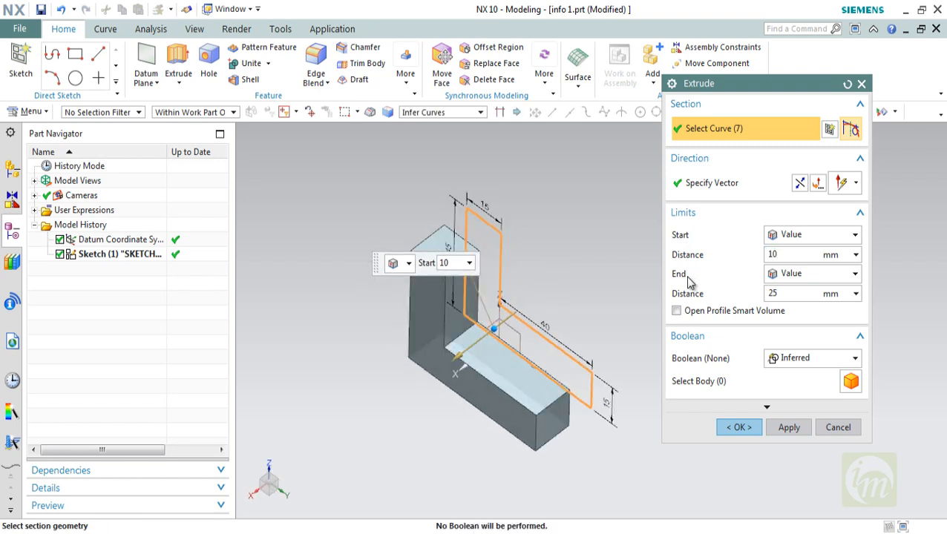
Switch the extrusion limits to Symmetric Value and set the distance to 12.5 mm on each side of the sketch.
click(798, 235)
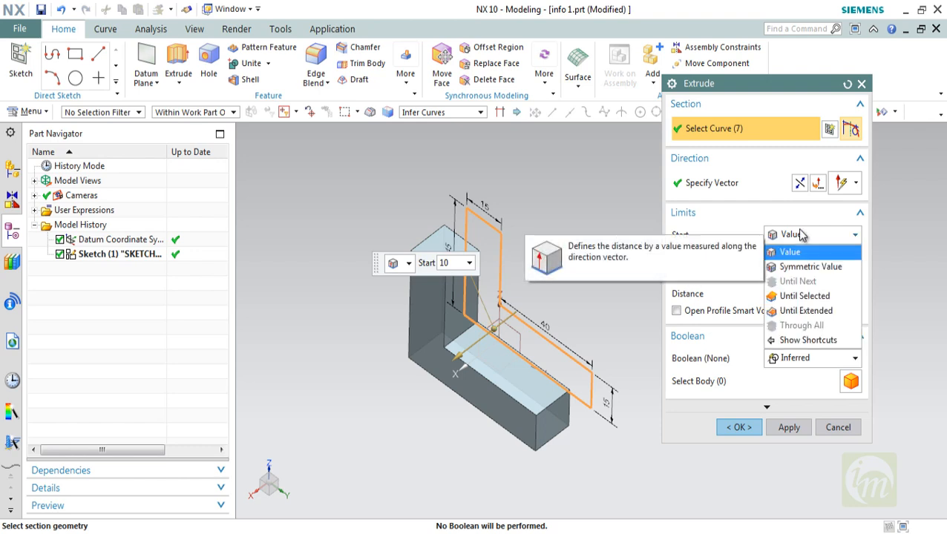
click(800, 268)
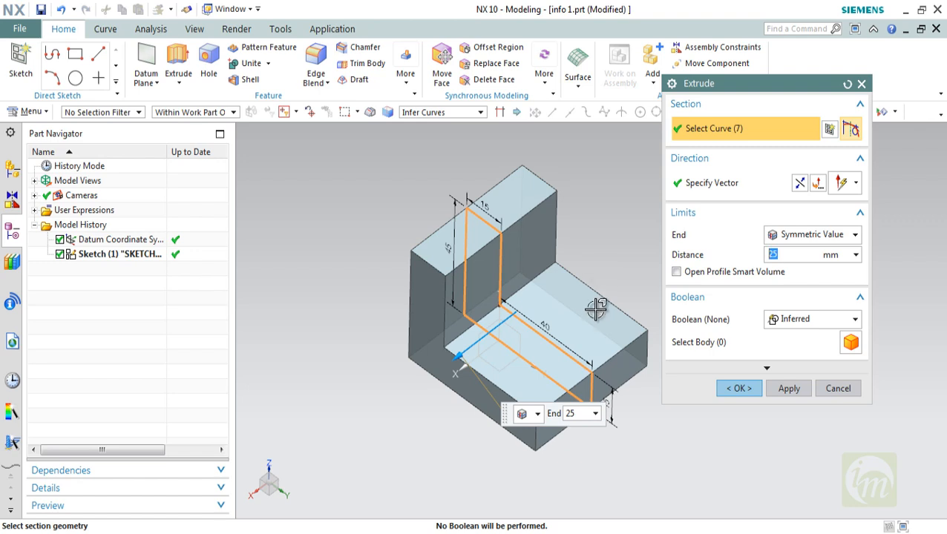
middle_drag(595, 311, 571, 291)
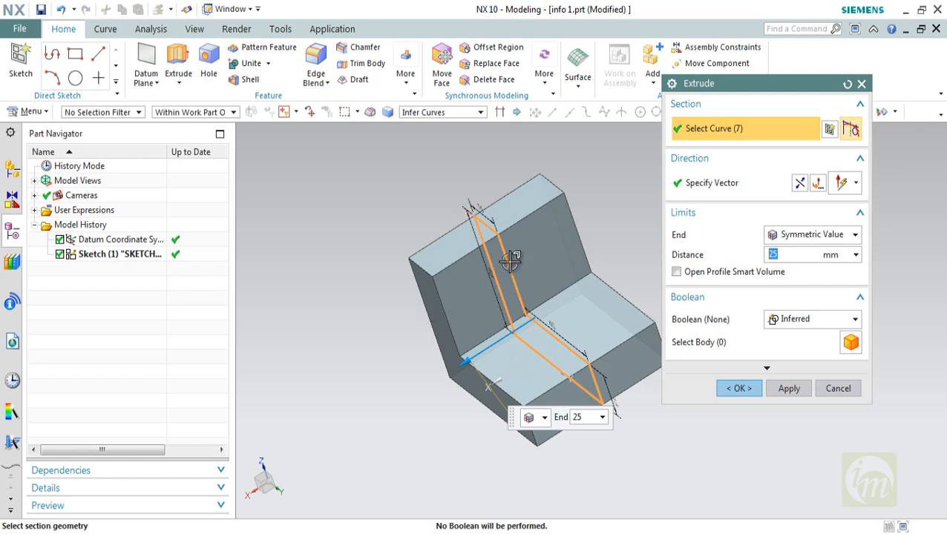
middle_drag(544, 243, 598, 214)
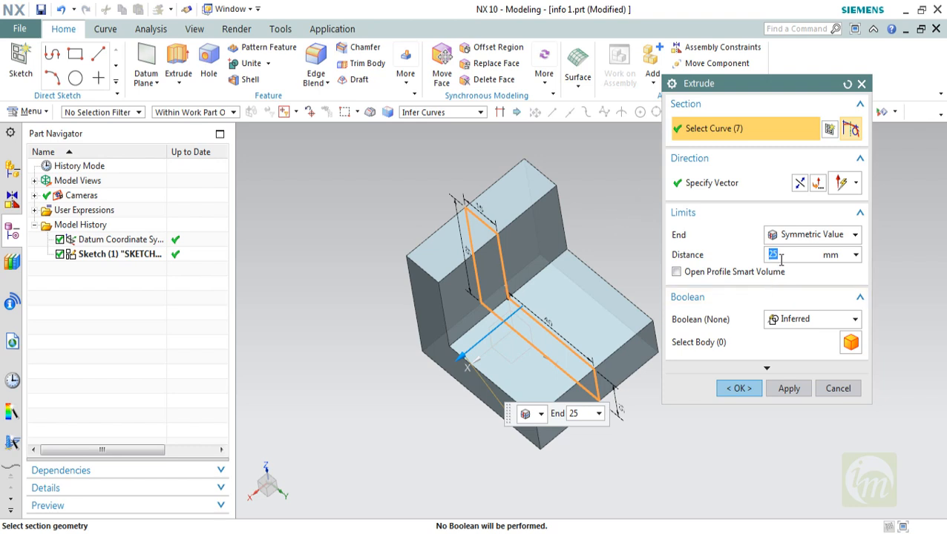
drag(780, 256, 759, 260)
text(12.5)
key(Return)
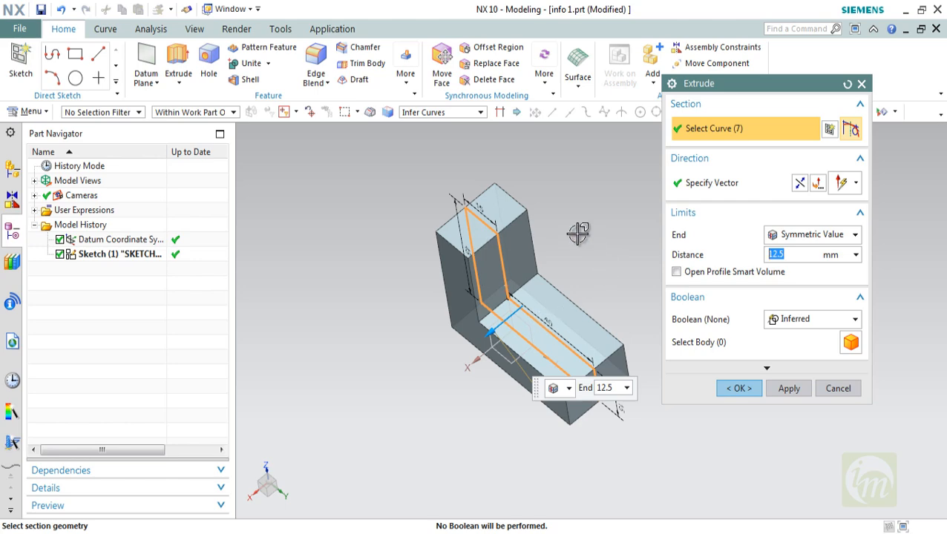
mouse_move(597, 291)
middle_down()
mouse_move(566, 270)
mouse_move(599, 268)
mouse_move(600, 289)
middle_up()
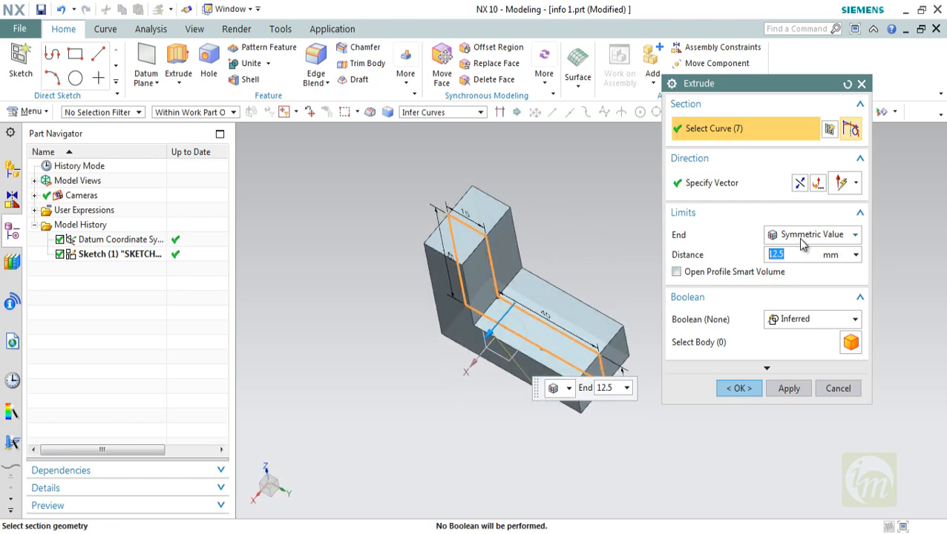
Change the extrusion limits back to Value and set the start distance to 0 mm.
click(800, 239)
click(800, 252)
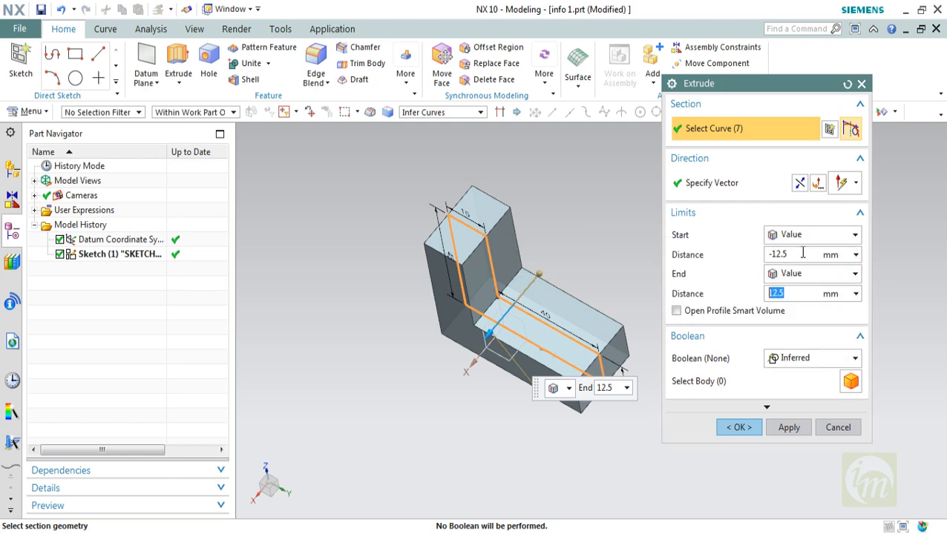
middle_drag(599, 304, 725, 279)
click(776, 254)
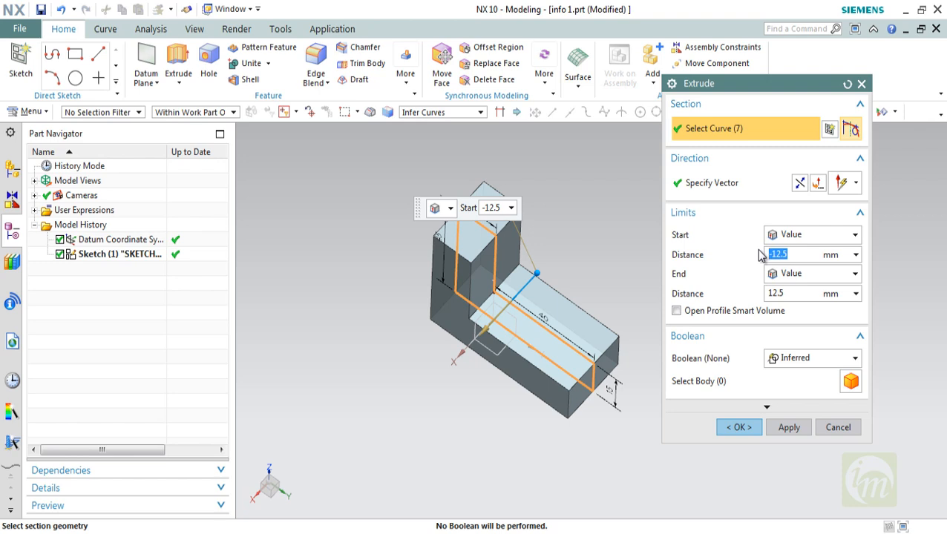
text(0)
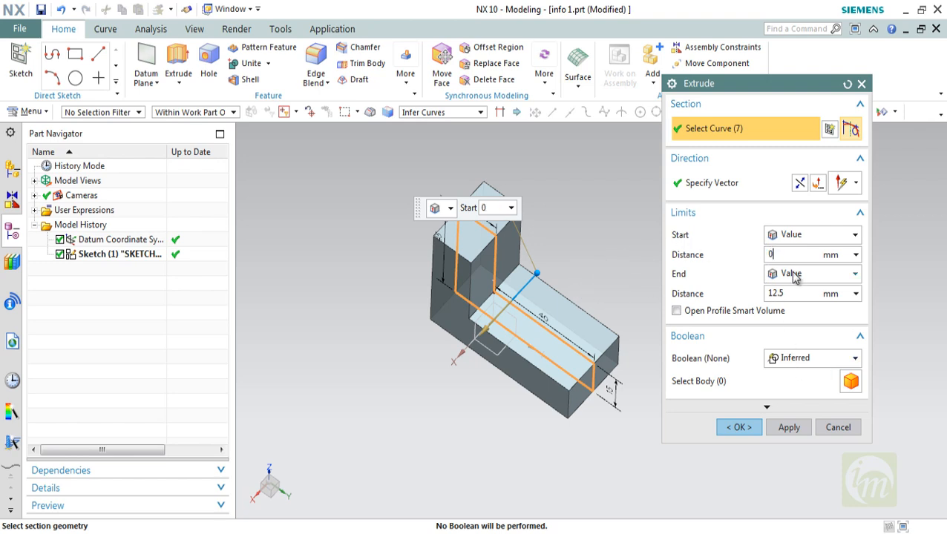
key(Return)
Set the extrusion's start distance to -2 mm so the solid begins behind the sketch plane.
scroll(566, 316, up, 2)
middle_drag(579, 362, 590, 425)
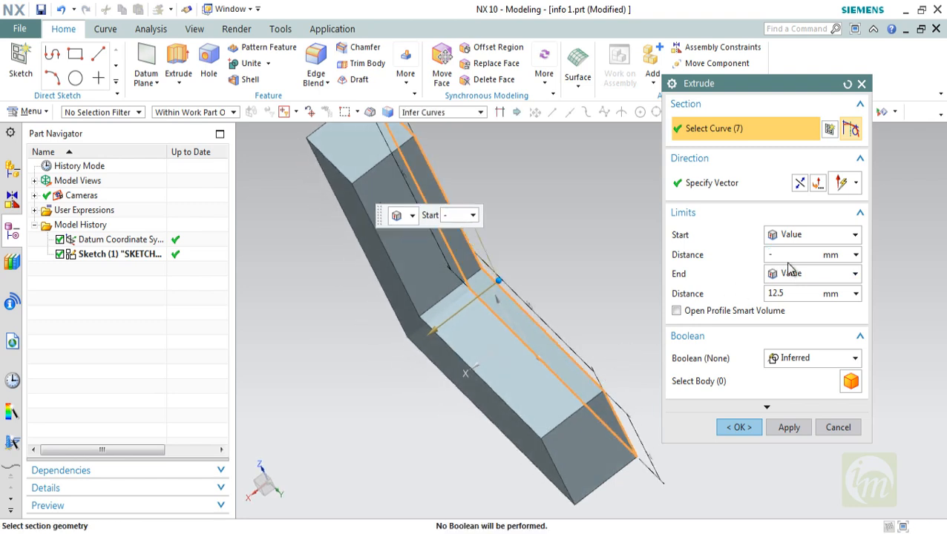
text(2)
key(Return)
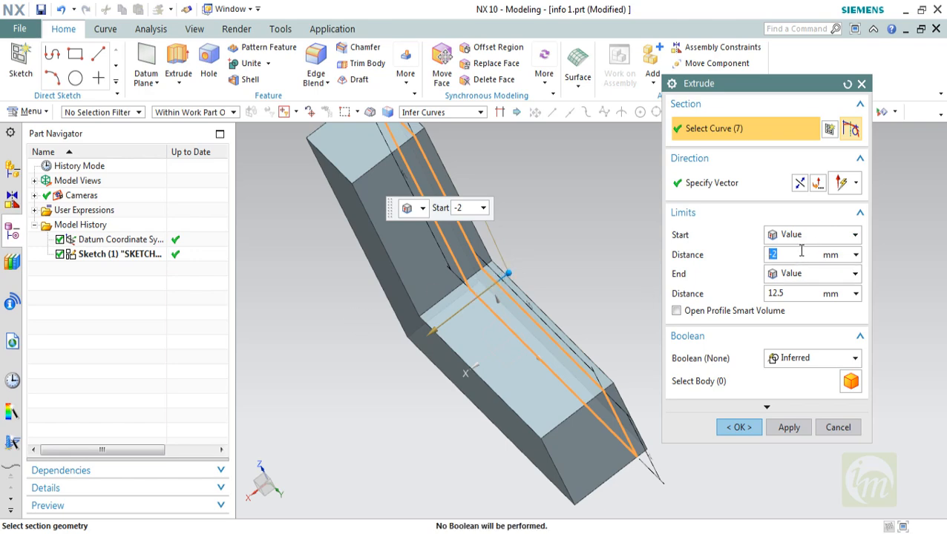
Set the extrusion's start distance to 0 mm and review the end limit options, keeping Value.
middle_drag(442, 325, 624, 278)
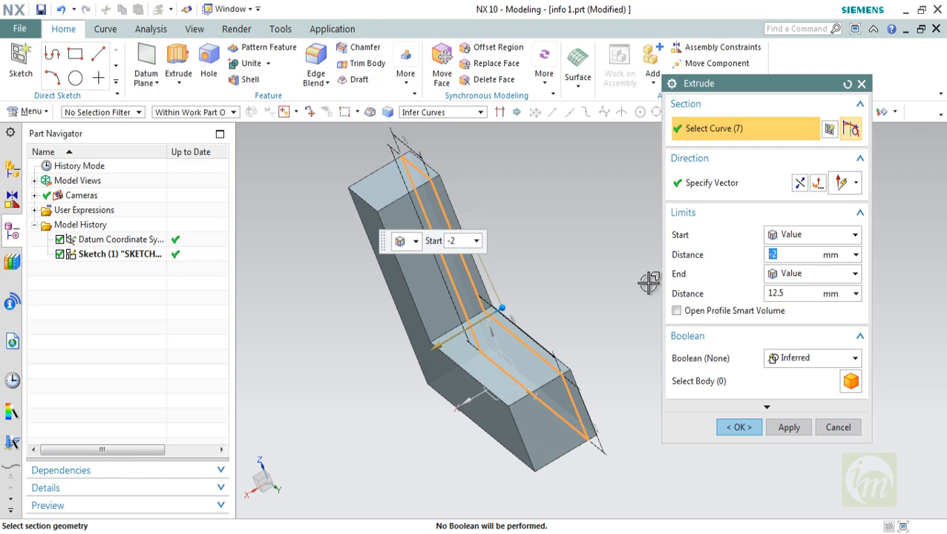
click(790, 254)
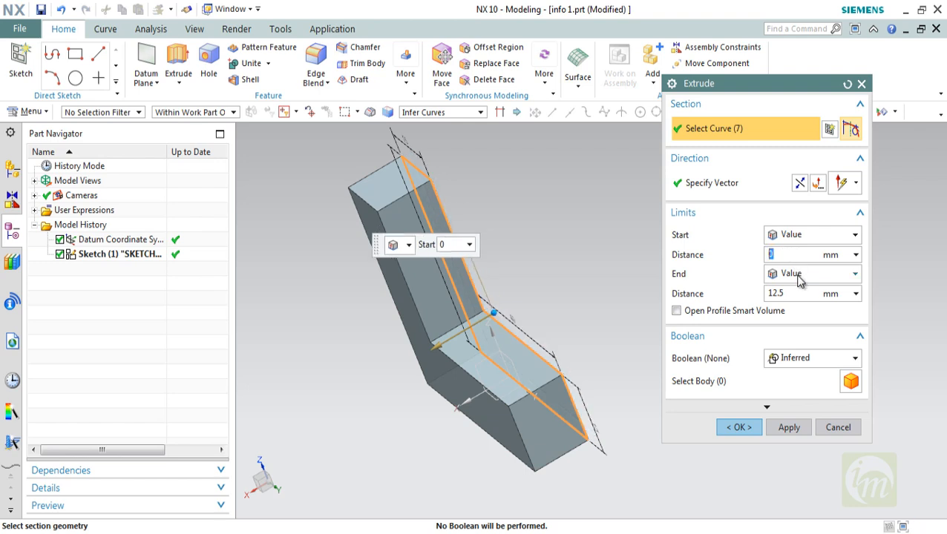
click(800, 279)
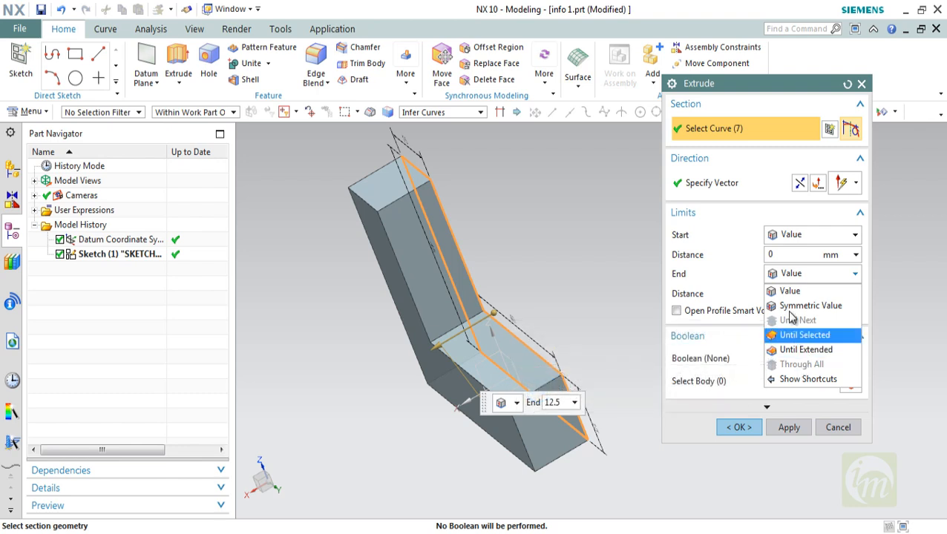
click(789, 291)
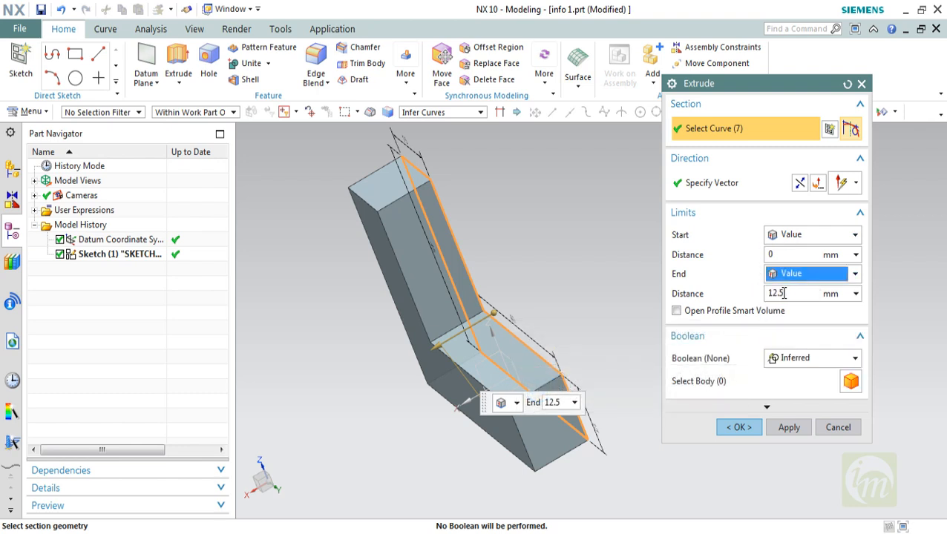
click(786, 275)
click(788, 288)
Inspect the extrusion preview and review the available Boolean options, keeping Inferred.
scroll(527, 384, up, 3)
middle_drag(580, 386, 597, 369)
scroll(522, 376, down, 5)
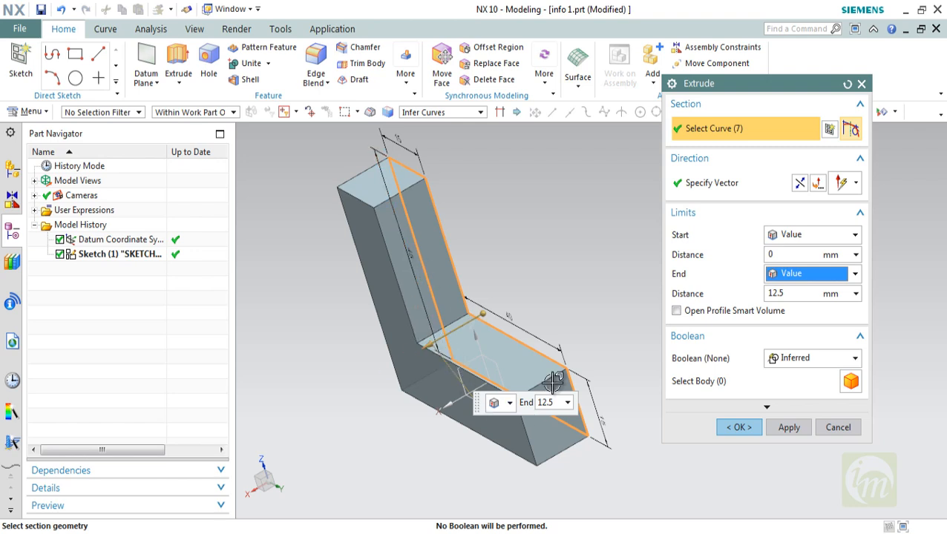
click(801, 362)
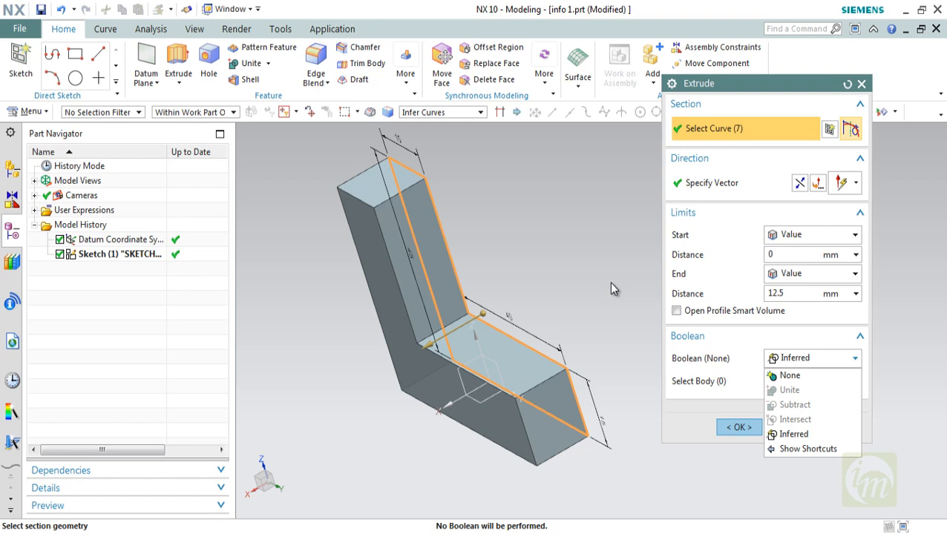
click(640, 300)
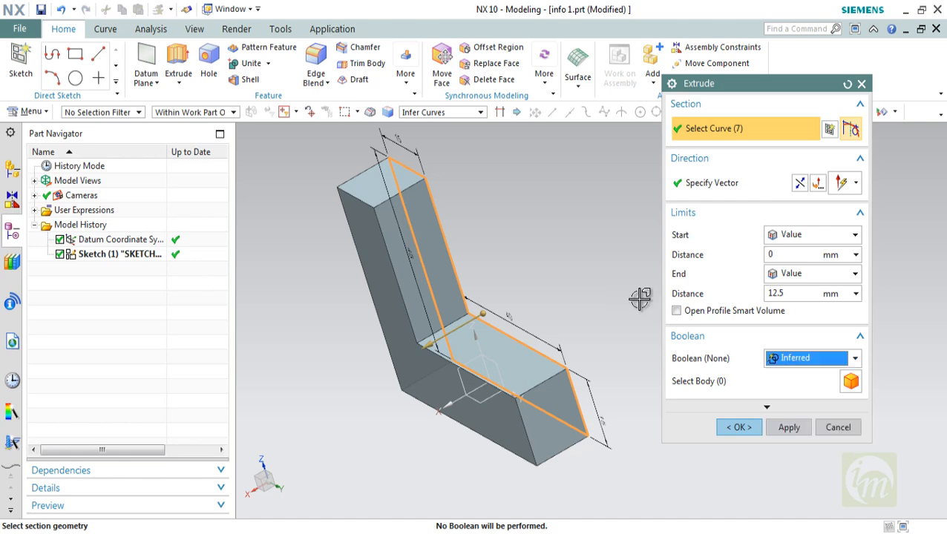
Stretch the extrusion's end freehand in the preview to a distance of about 29 mm.
middle_drag(486, 267, 482, 291)
drag(420, 317, 351, 364)
middle_drag(490, 313, 340, 400)
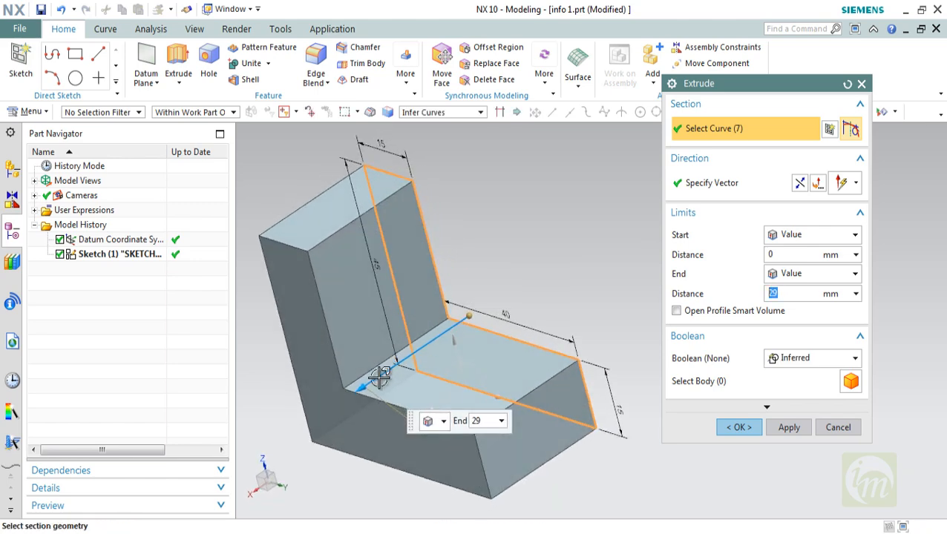
Extrude the L-shaped profile from 0 to 44 mm.
drag(359, 387, 387, 360)
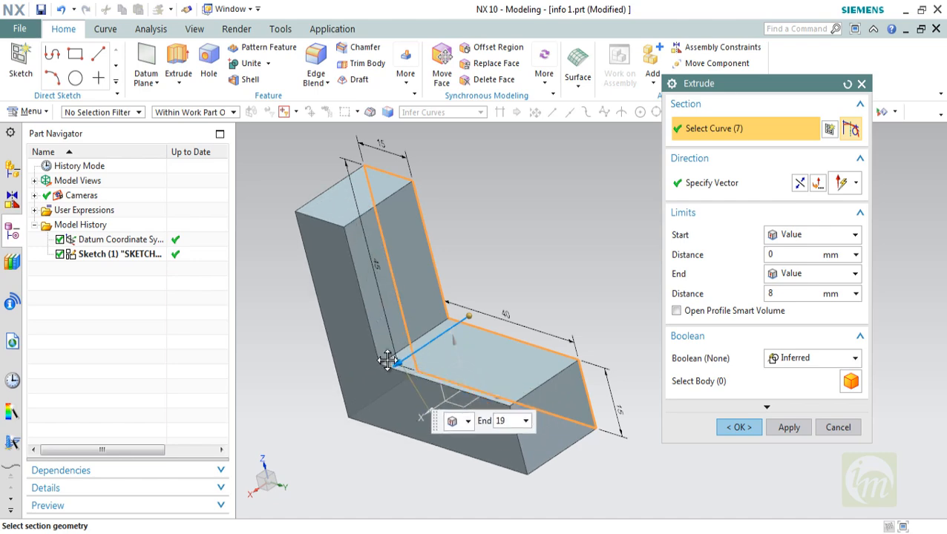
middle_drag(477, 357, 423, 354)
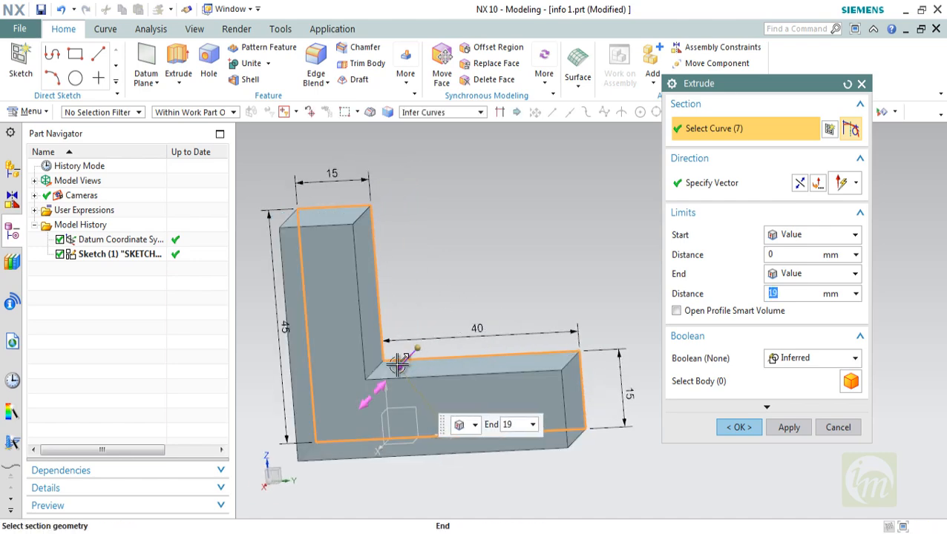
mouse_move(402, 364)
mouse_down()
mouse_move(444, 280)
mouse_move(395, 372)
mouse_up()
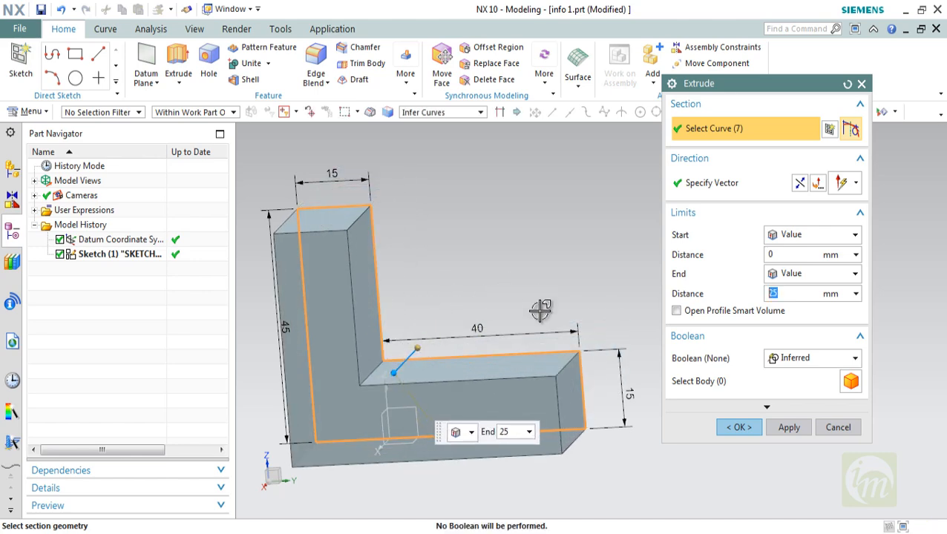
middle_drag(536, 311, 496, 337)
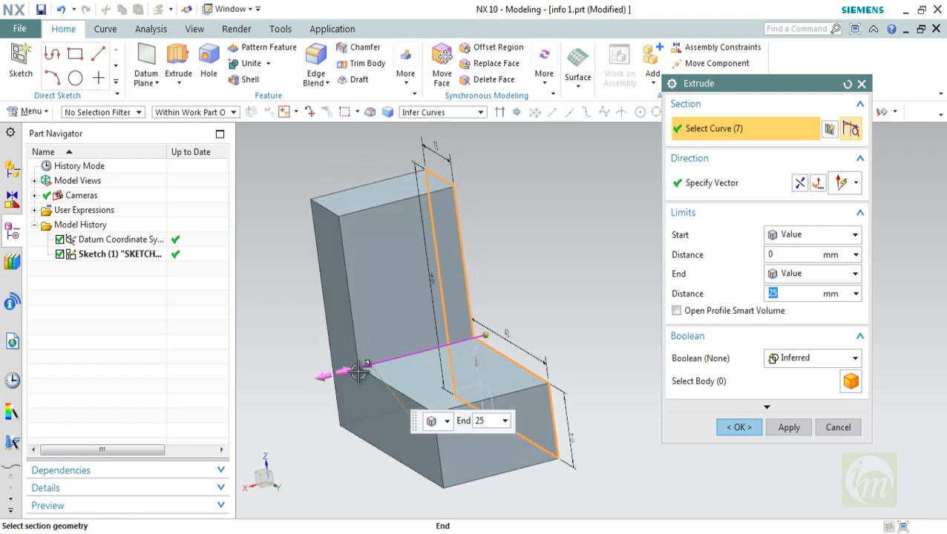
drag(360, 366, 273, 392)
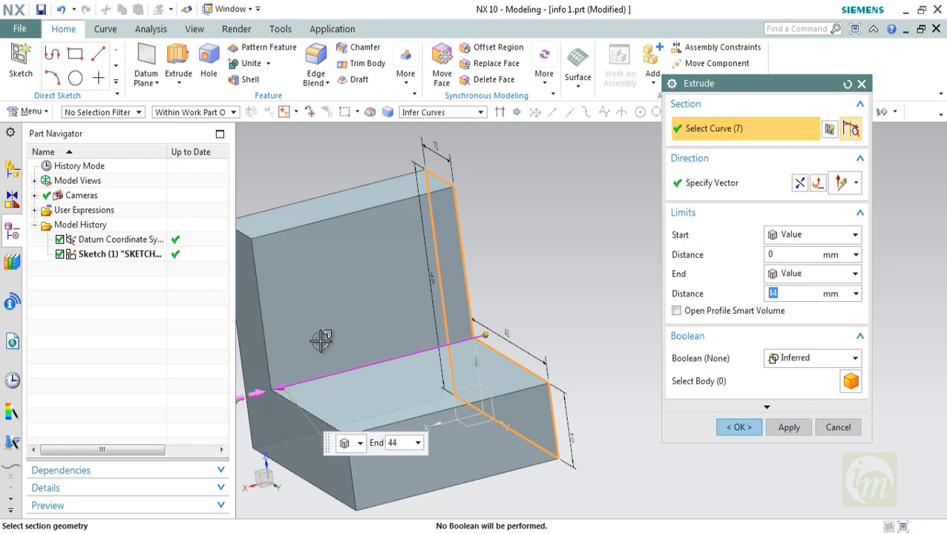
click(787, 429)
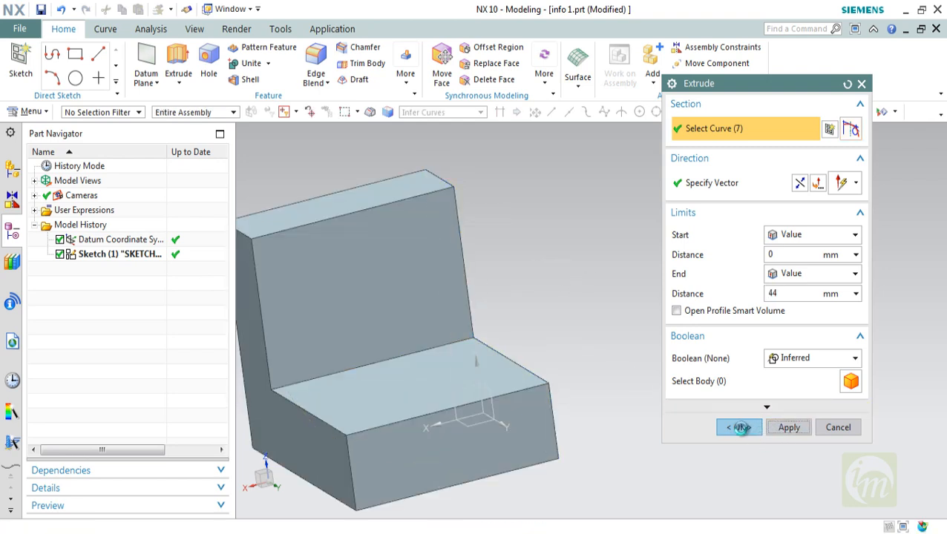
click(831, 428)
scroll(636, 329, up, 3)
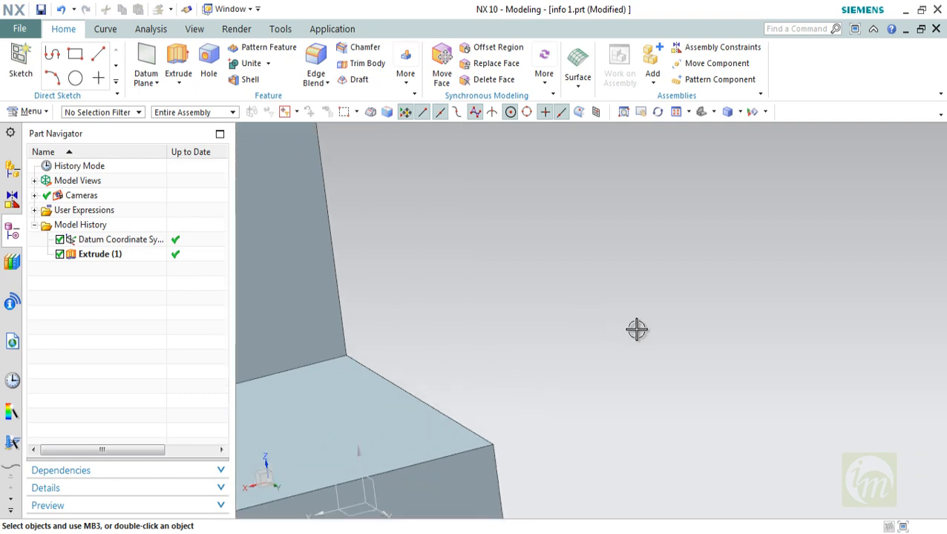
scroll(636, 330, down, 6)
shift+middle_drag(574, 383, 624, 397)
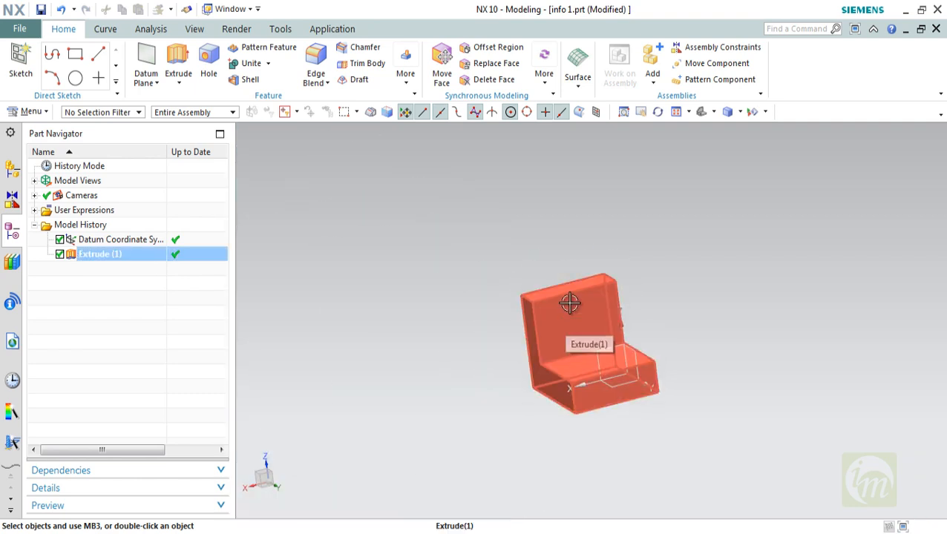
click(613, 285)
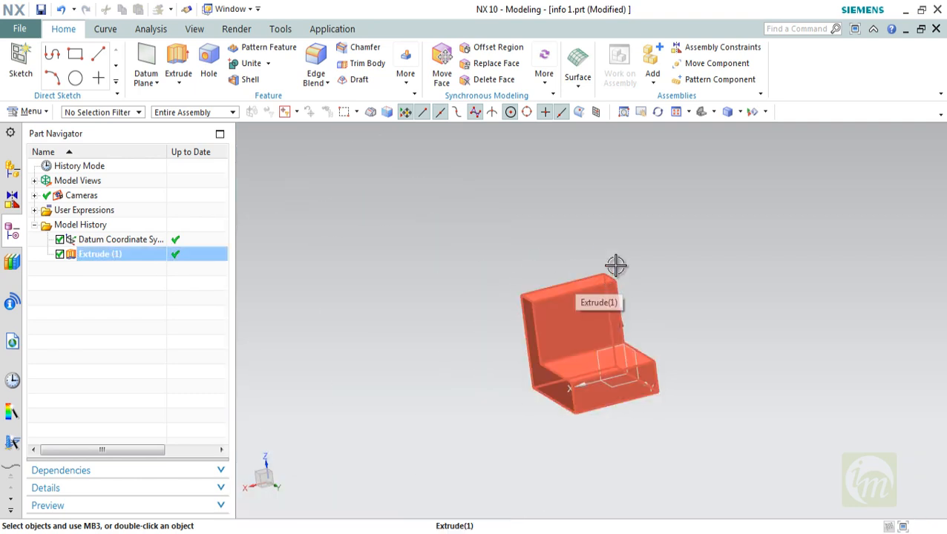
key(Escape)
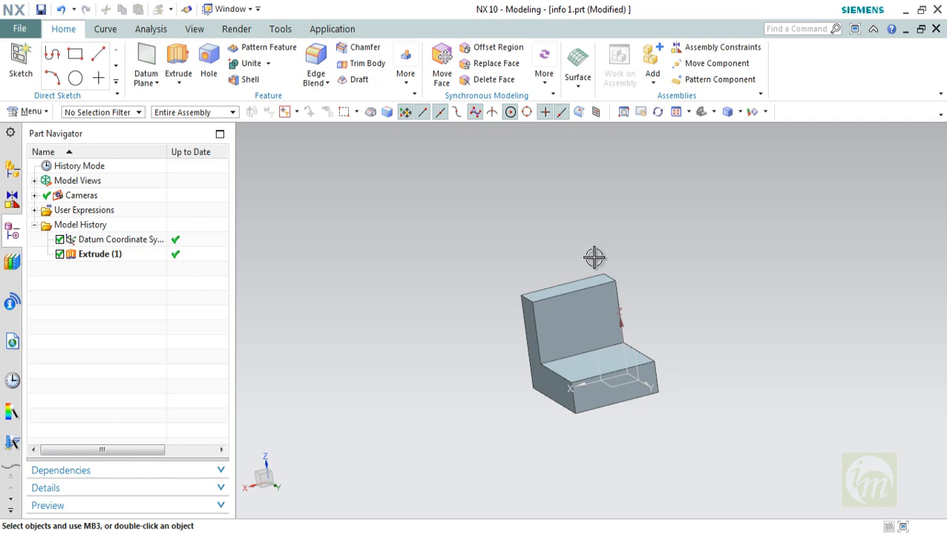
Sketch a narrow rectangle about 6.2 mm wide and 22 mm high on the upright's inner face, ending on its top edge.
click(21, 64)
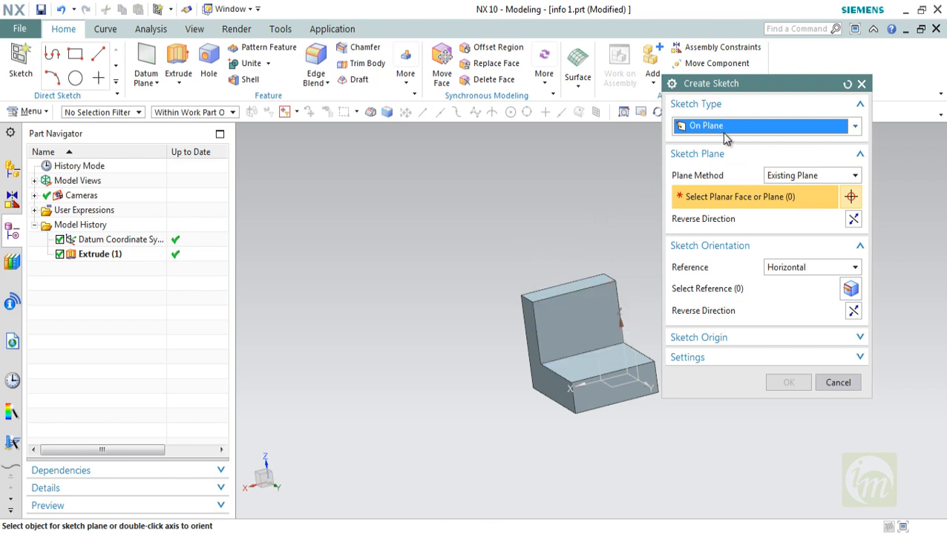
click(598, 313)
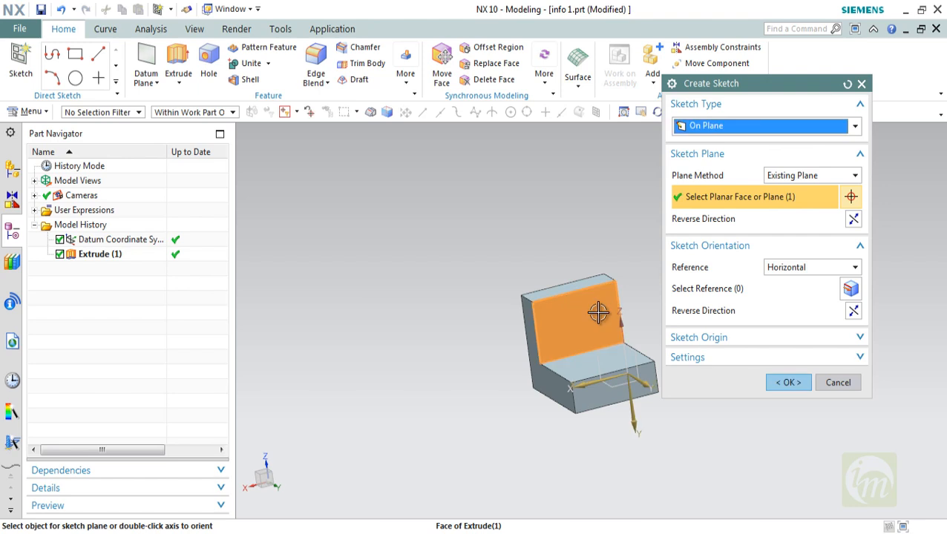
click(788, 382)
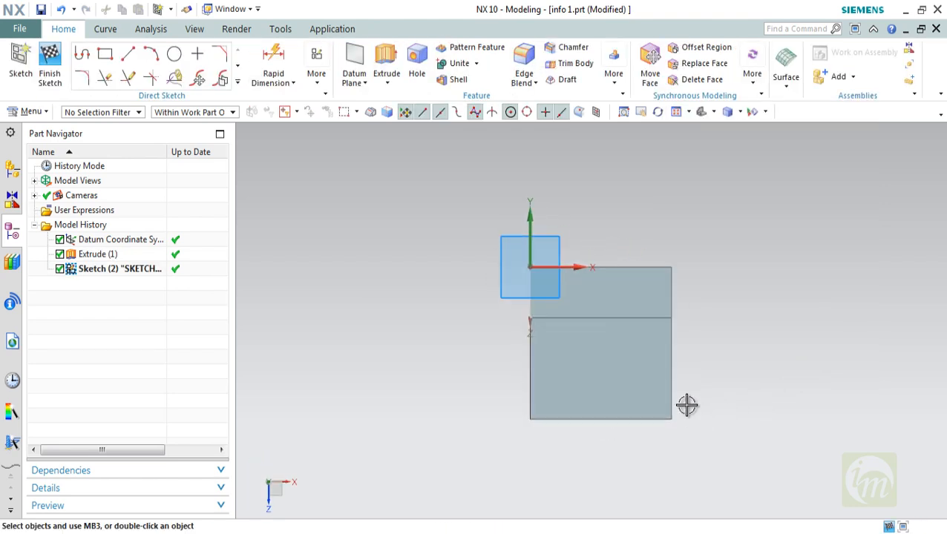
click(105, 53)
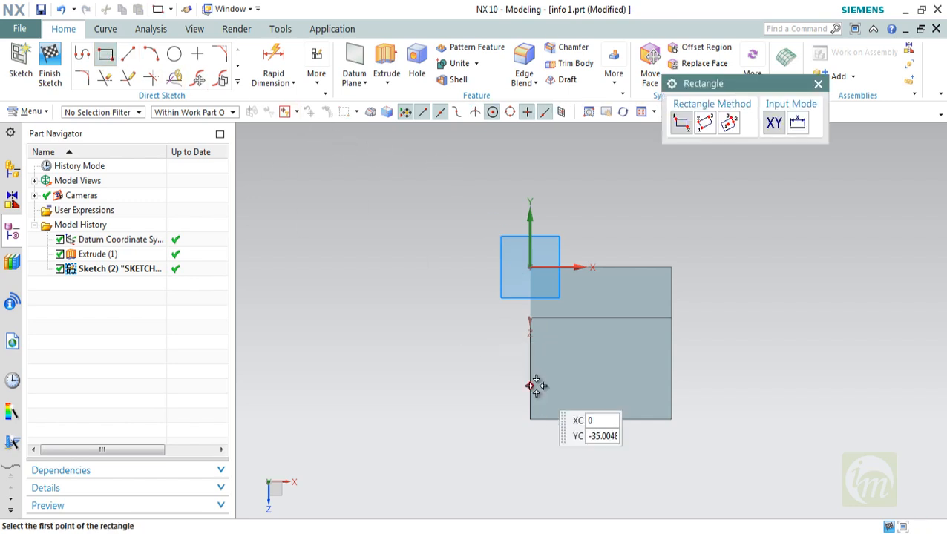
click(556, 345)
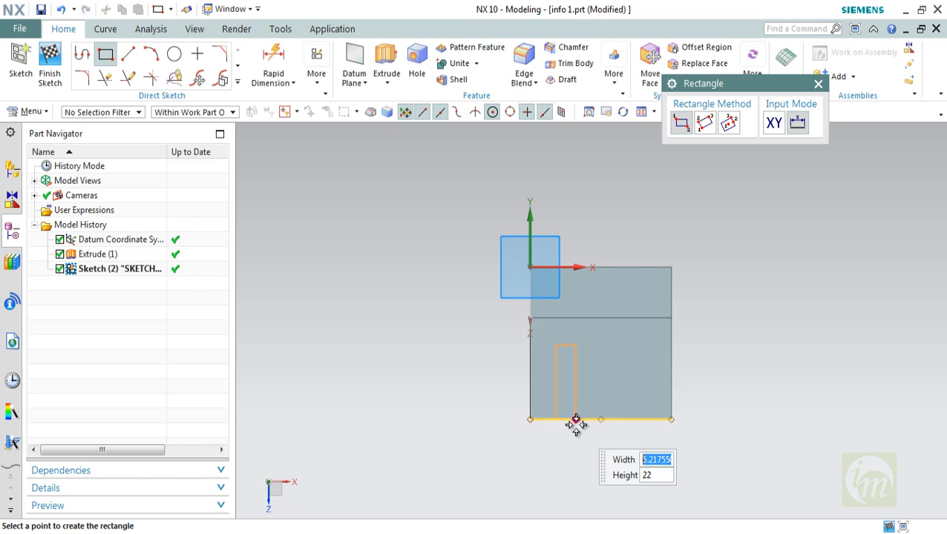
click(576, 420)
key(Escape)
scroll(579, 420, up, 2)
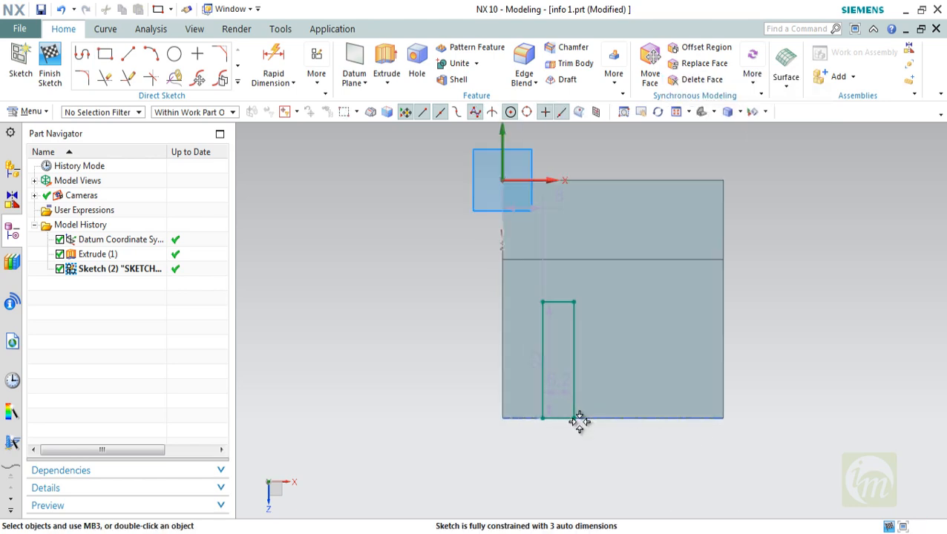
Set the rectangle's height to 25 mm and its width to 6 mm.
double_click(535, 358)
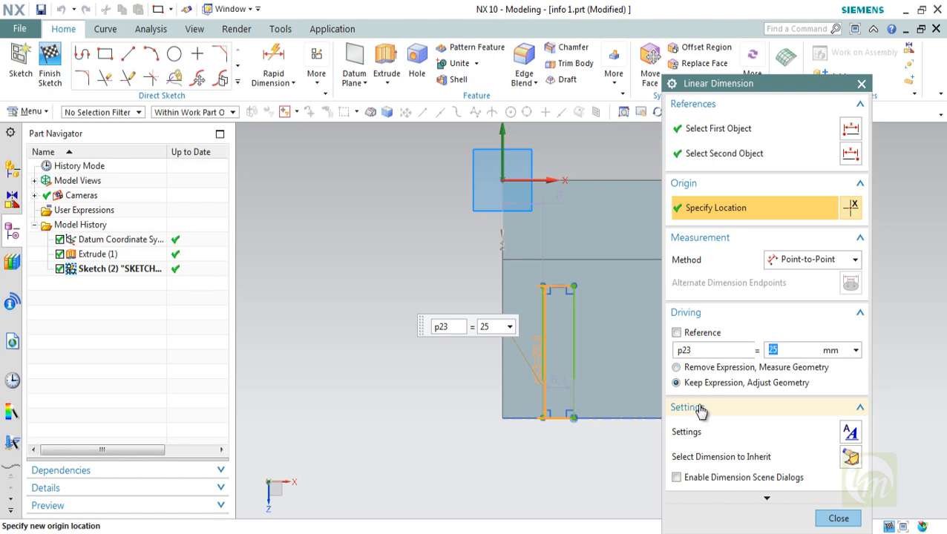
double_click(565, 381)
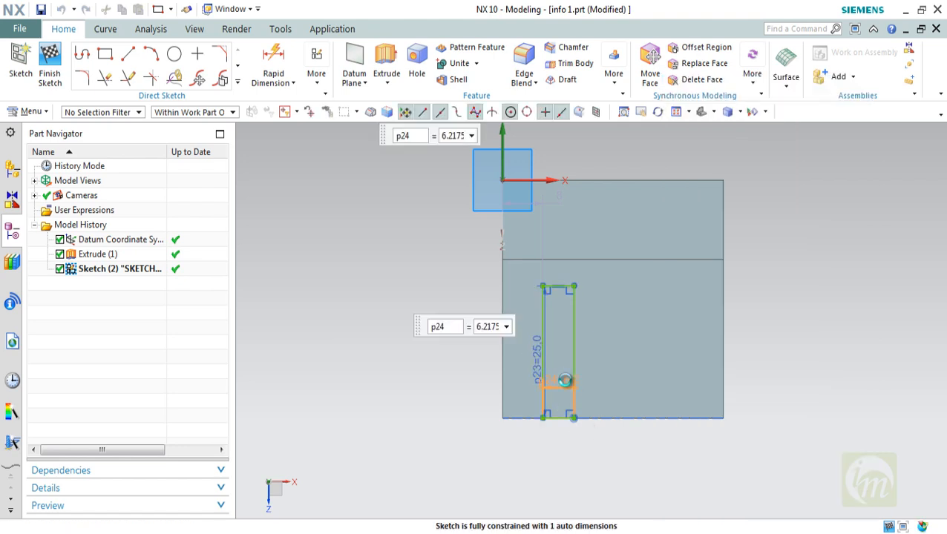
text(6)
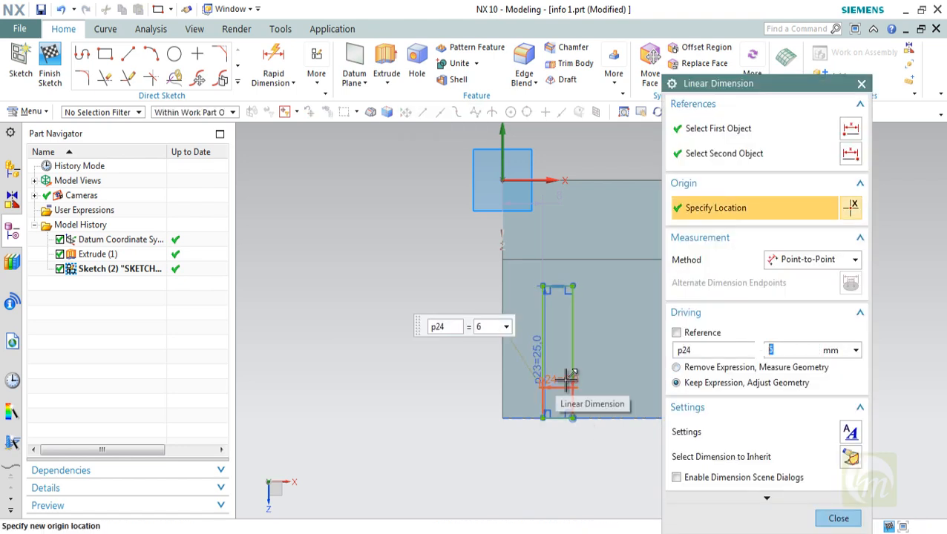
click(838, 518)
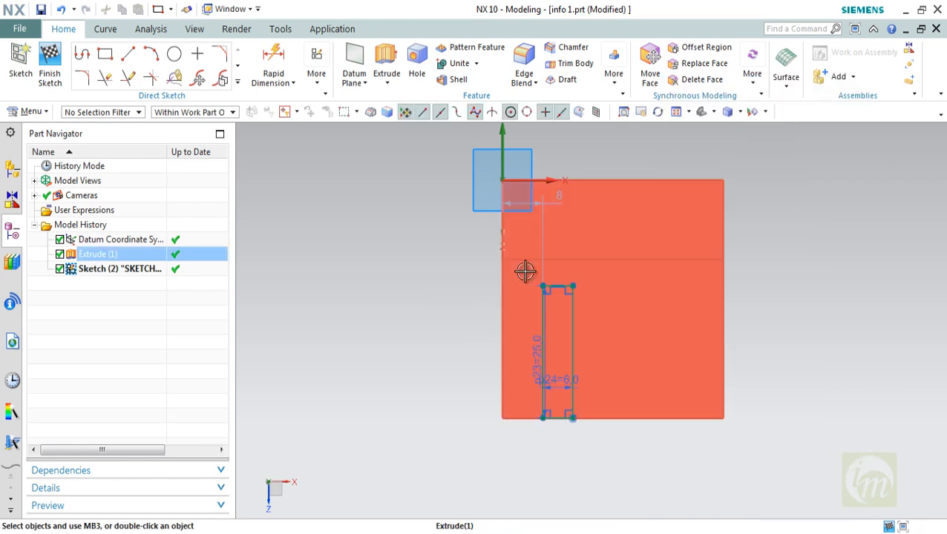
Set up a Pattern Curve of the whole rectangle with a linear layout and count-and-pitch spacing.
key(ctrl+a)
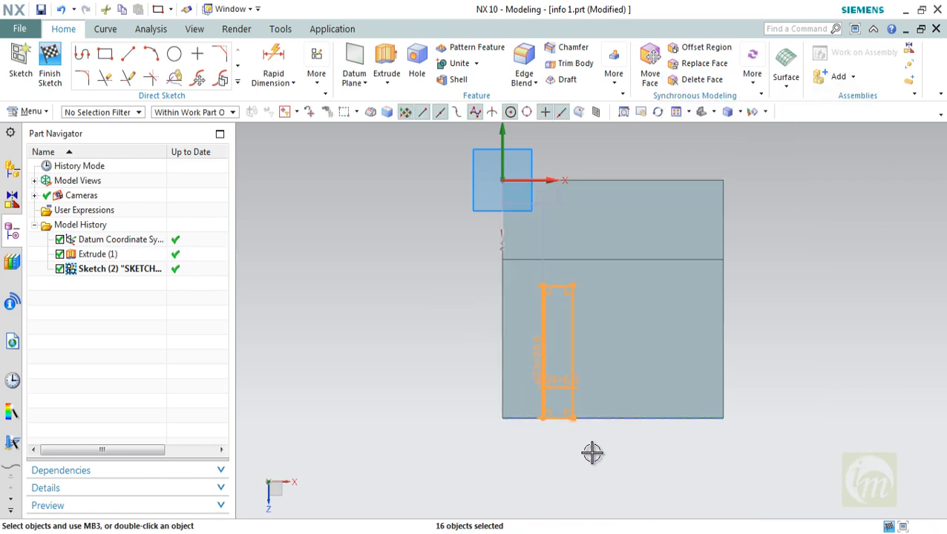
click(236, 83)
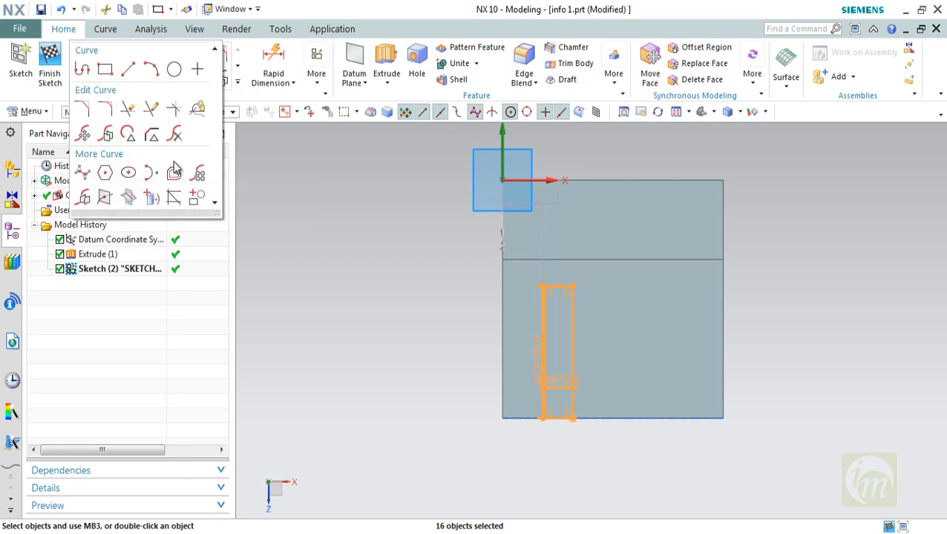
click(197, 175)
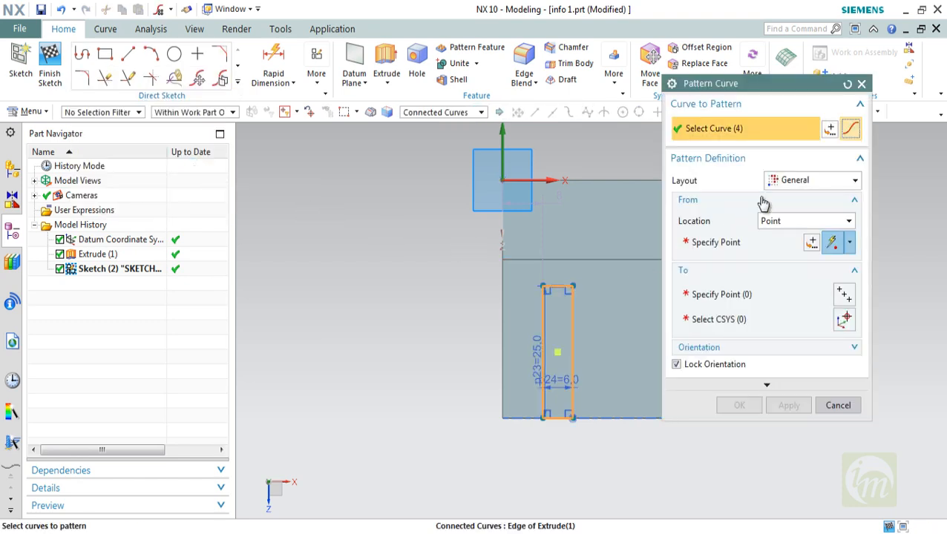
click(806, 187)
click(802, 196)
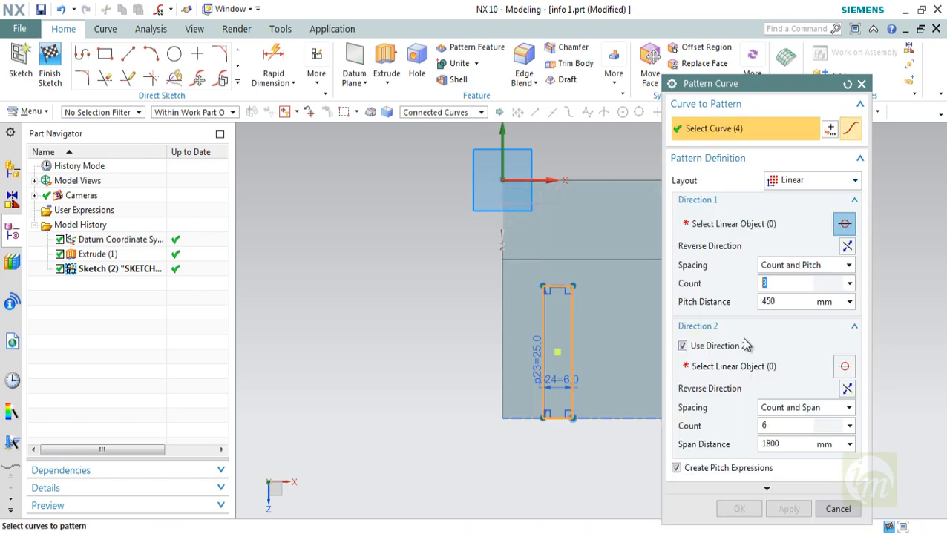
click(824, 272)
click(824, 271)
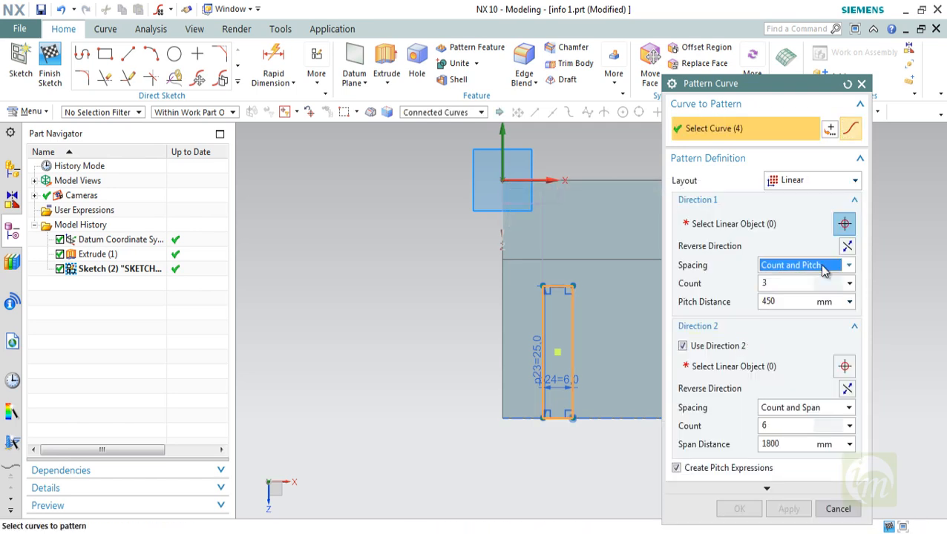
Pattern the rectangle along the upright's top edge with a count of 3 and a 12 mm pitch, without a second direction.
click(621, 418)
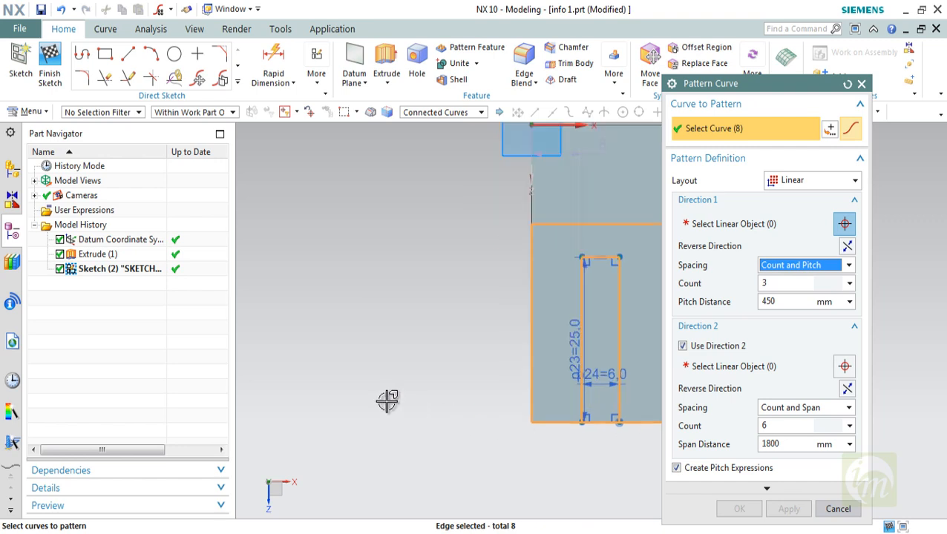
click(717, 350)
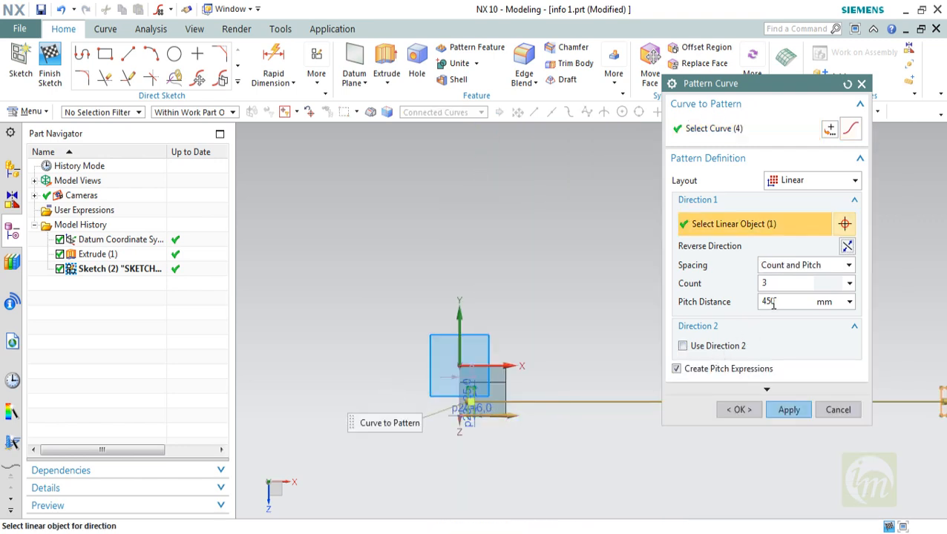
key(Return)
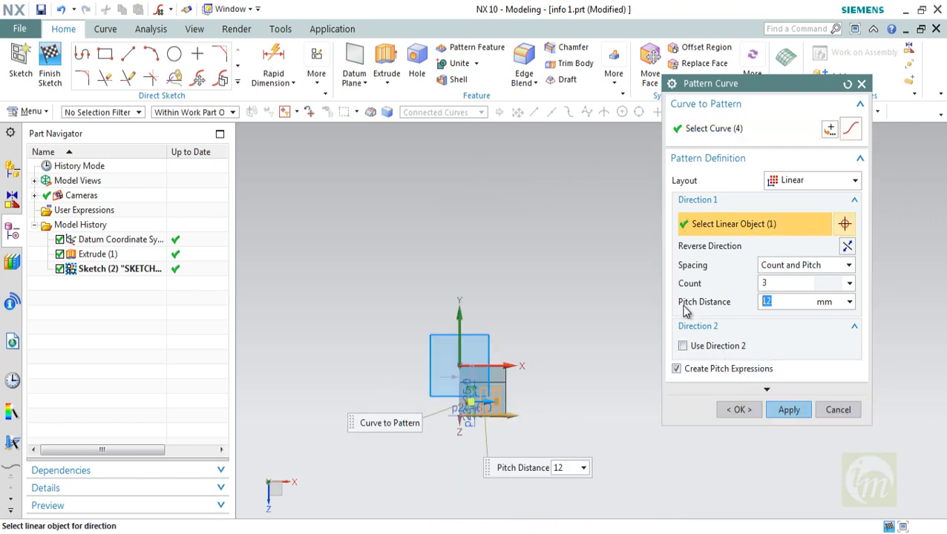
key(Return)
scroll(475, 408, up, 5)
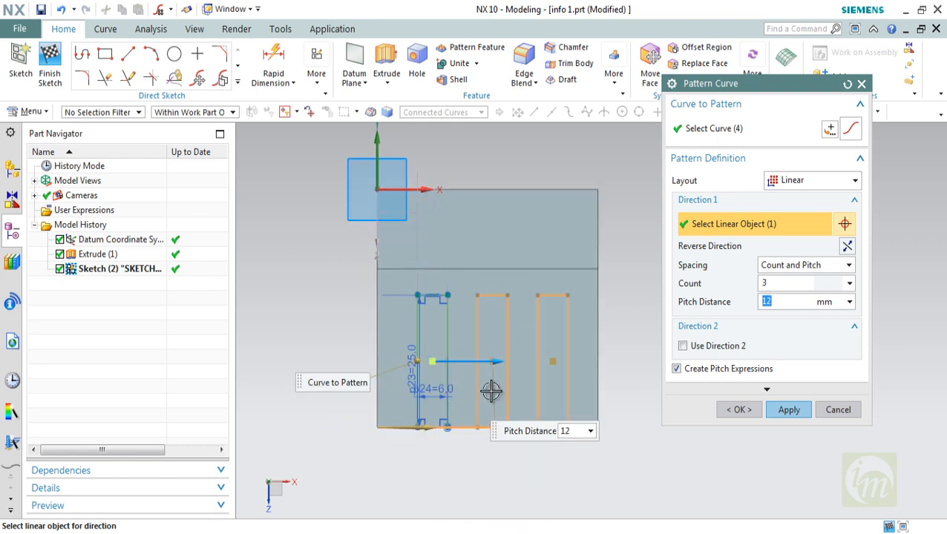
click(788, 411)
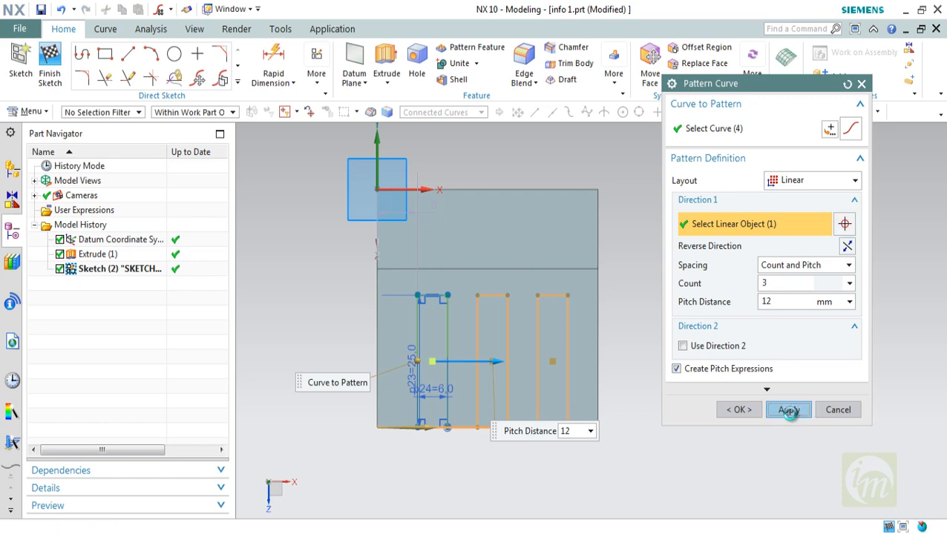
click(836, 411)
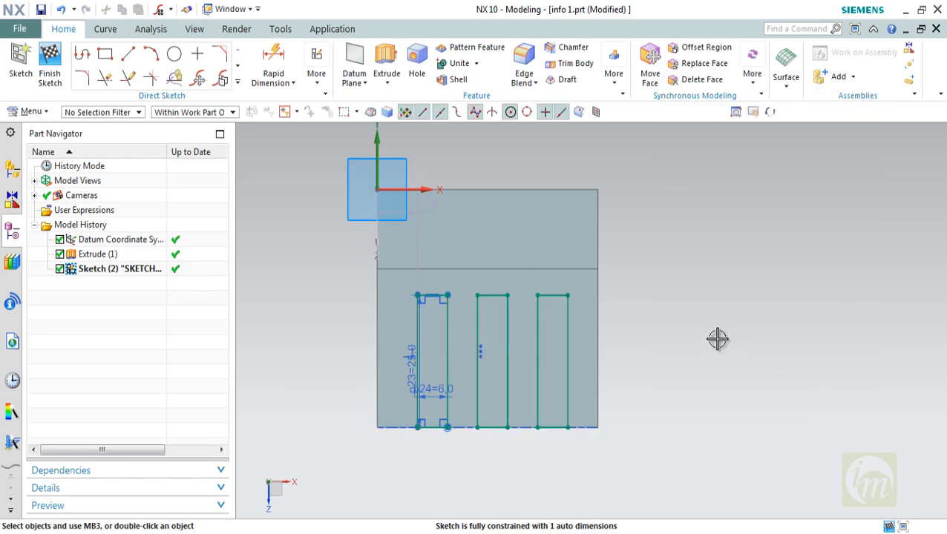
middle_drag(621, 367, 639, 344)
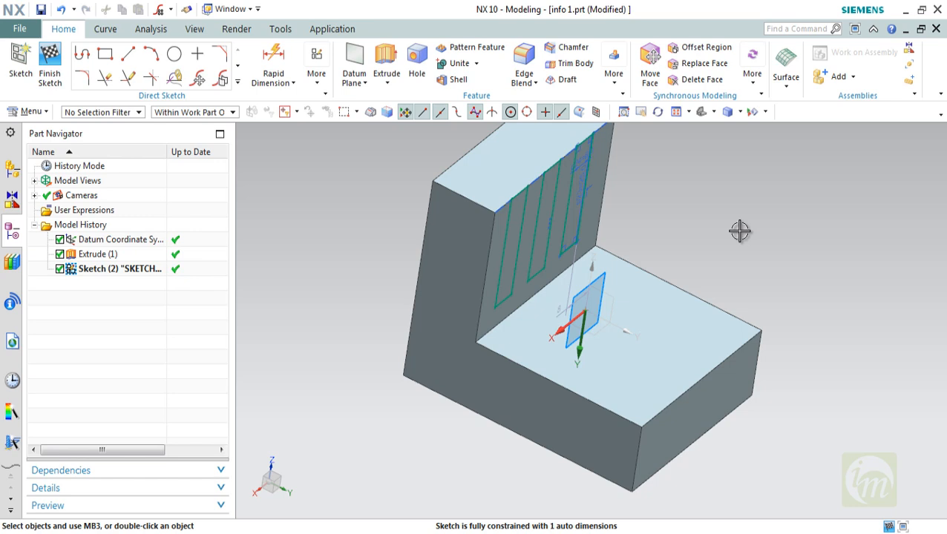
click(387, 59)
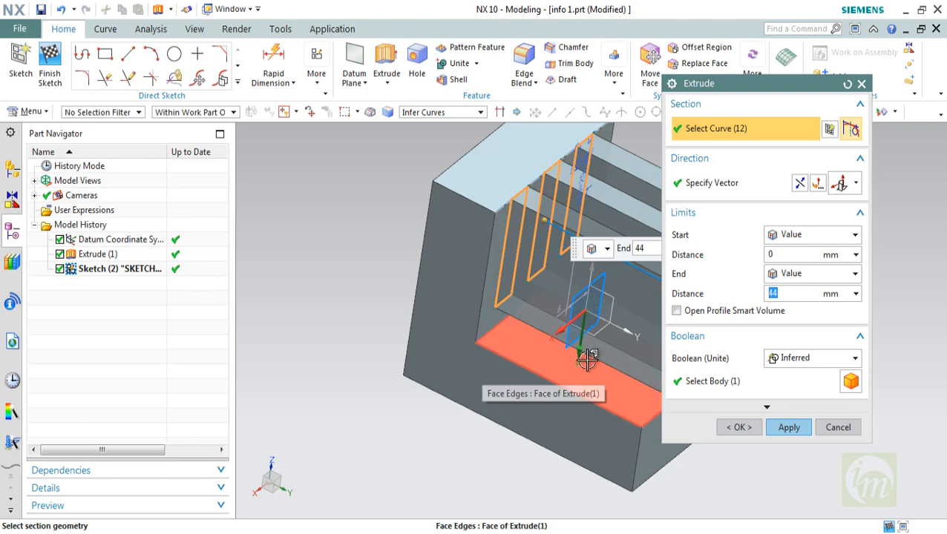
middle_drag(587, 359, 799, 454)
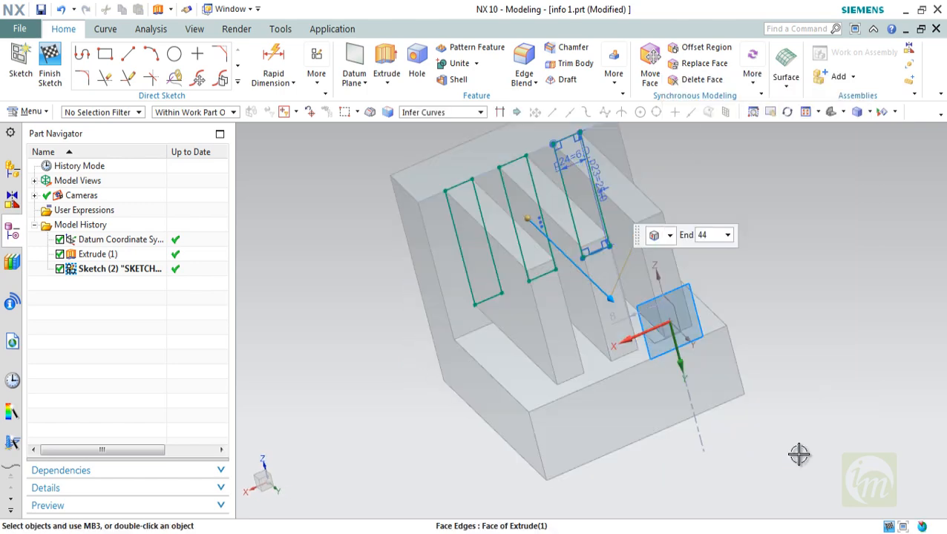
key(Escape)
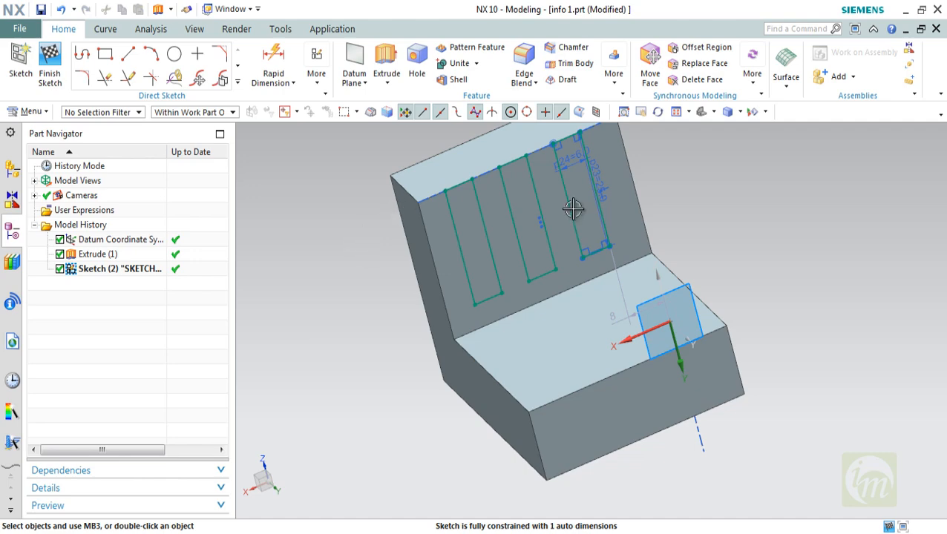
Finish the sketch and take all three rectangles on the upright's inner face as the section of an Extrude.
click(49, 67)
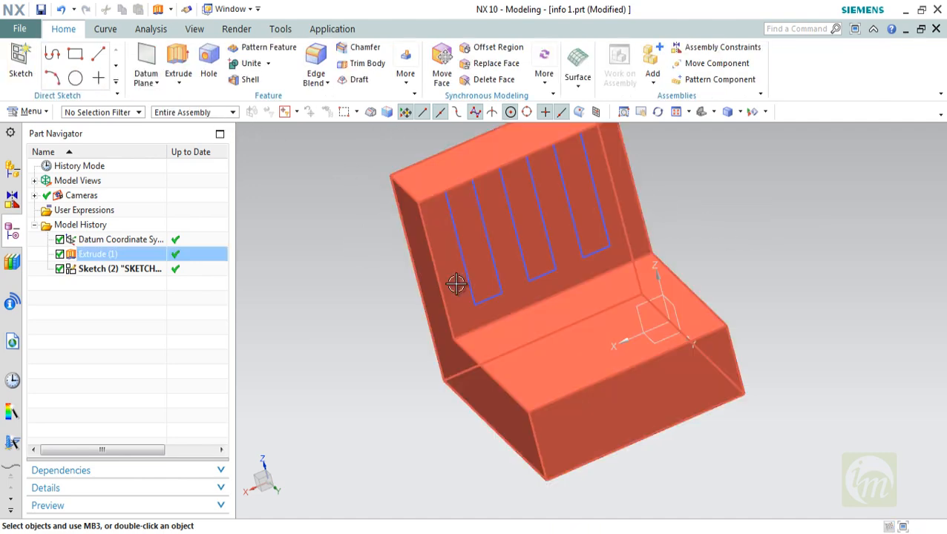
middle_drag(454, 281, 498, 269)
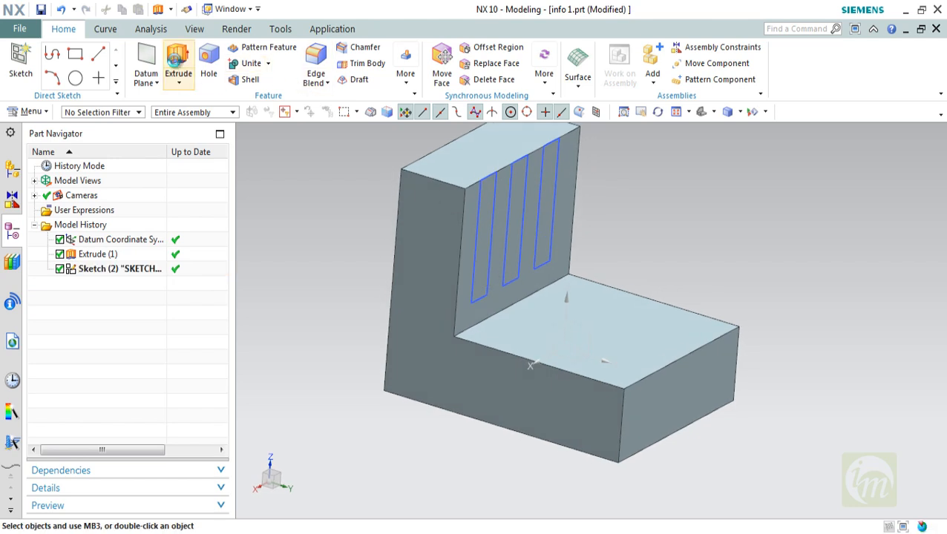
click(173, 61)
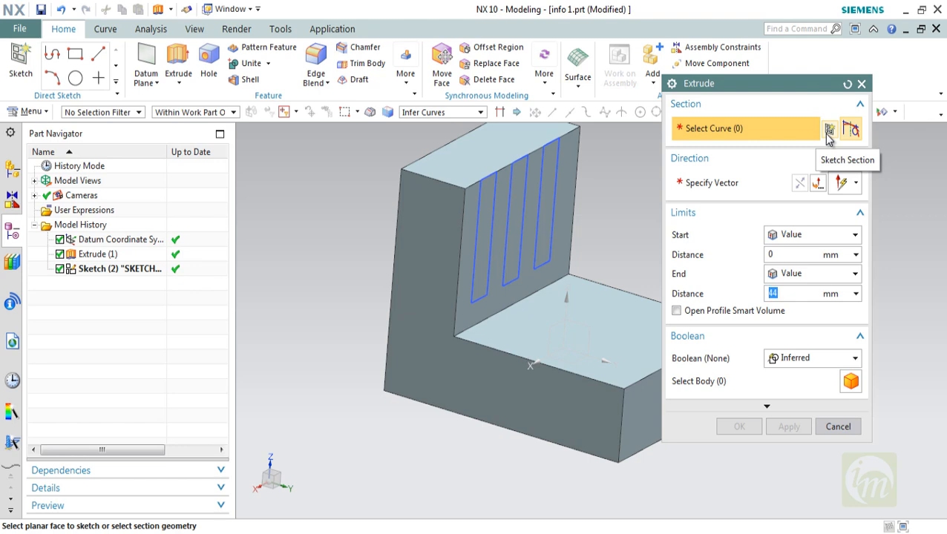
click(852, 131)
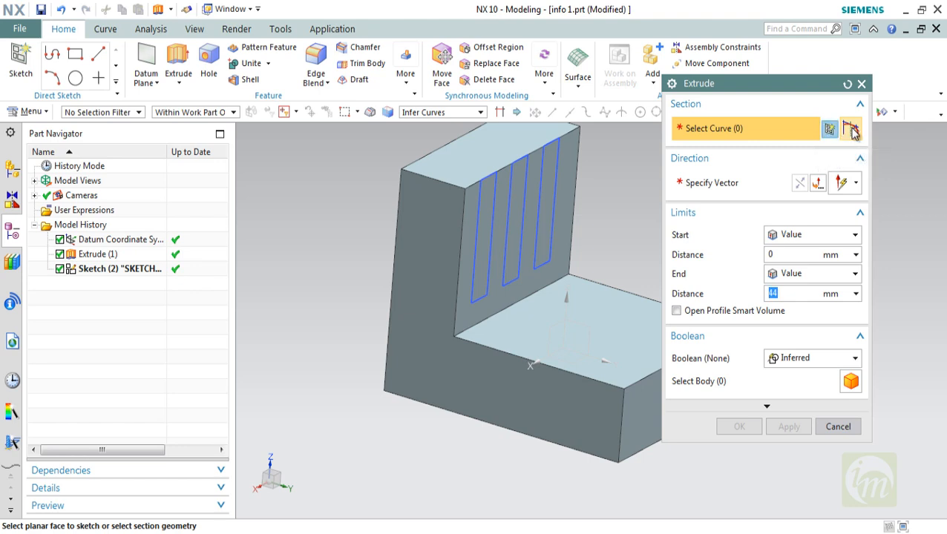
click(503, 254)
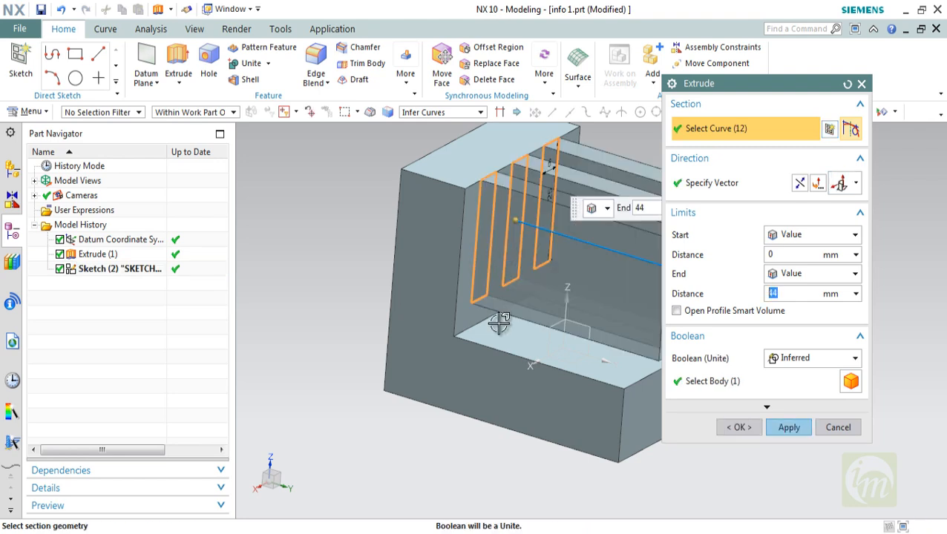
scroll(503, 338, down, 3)
middle_drag(507, 342, 593, 368)
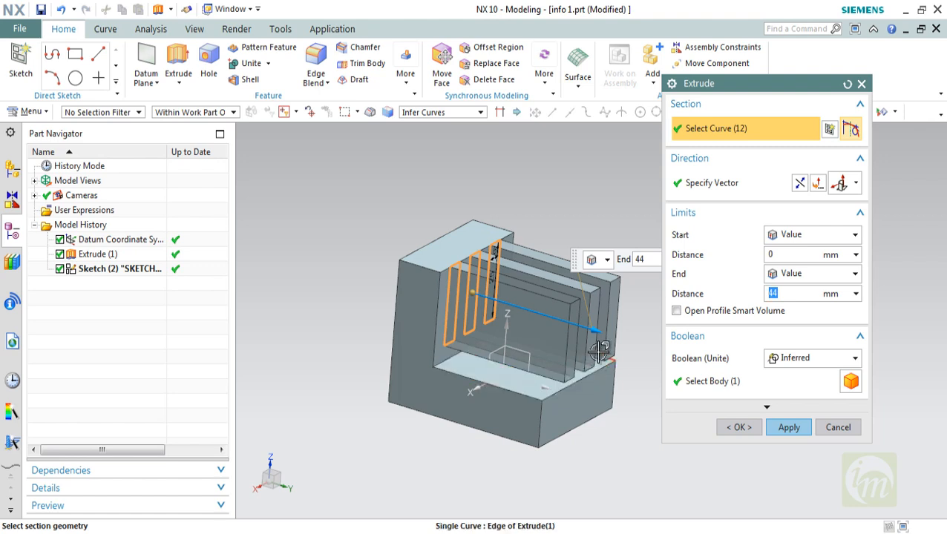
Try end limits of 14 mm, Until Selected and 40 mm for the extrusion of the rectangles.
text(14)
key(Return)
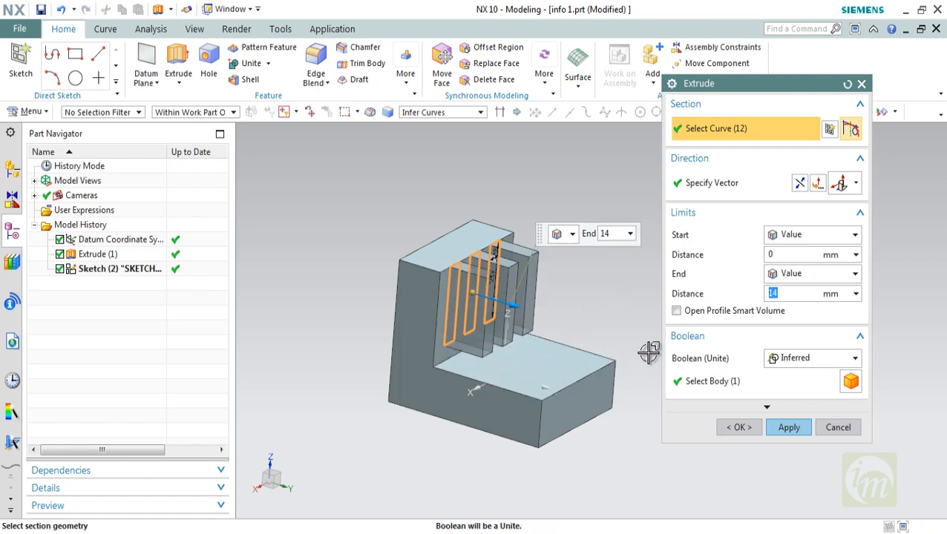
click(808, 274)
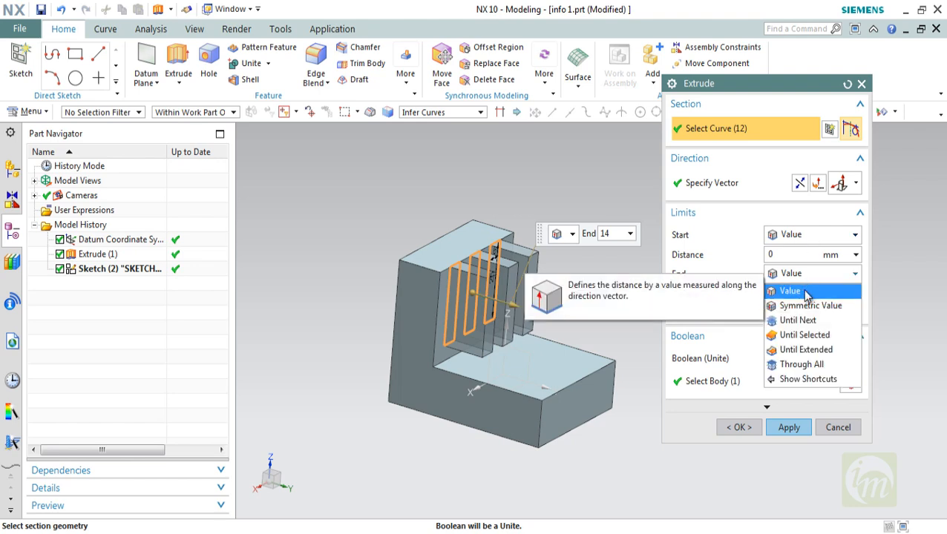
click(796, 334)
middle_drag(586, 315, 627, 314)
middle_drag(628, 353, 616, 350)
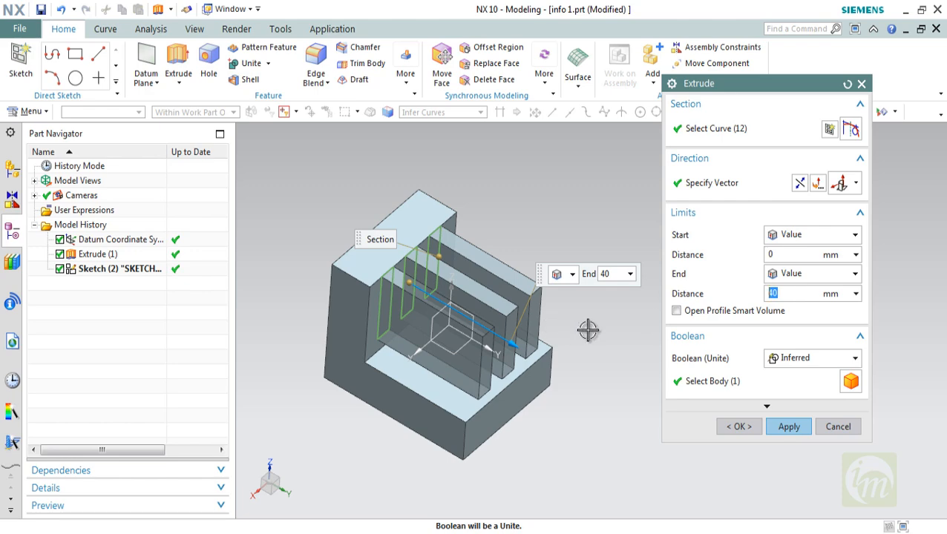
middle_drag(588, 330, 648, 372)
middle_drag(564, 336, 643, 326)
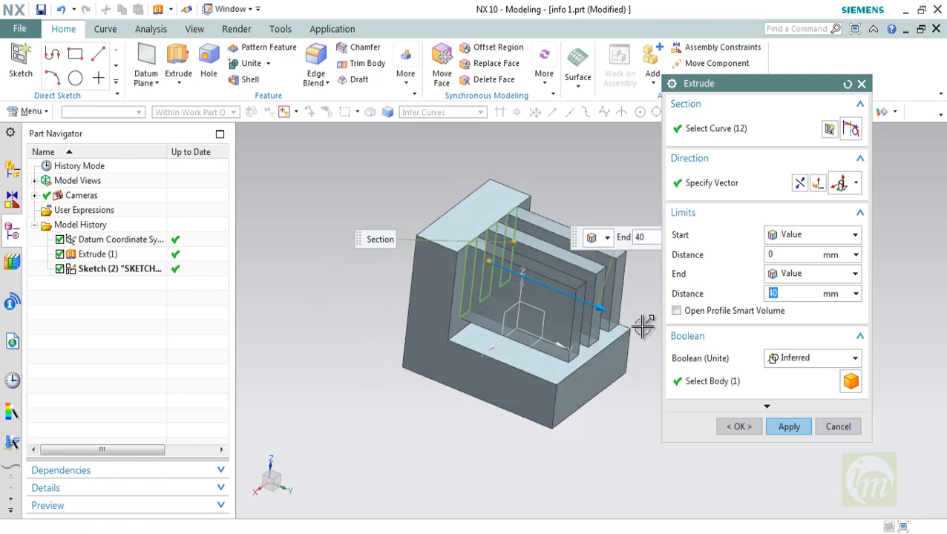
Try a symmetric extent for the extrusion, and return to Value limits with a start distance of 0 mm.
click(797, 276)
click(812, 305)
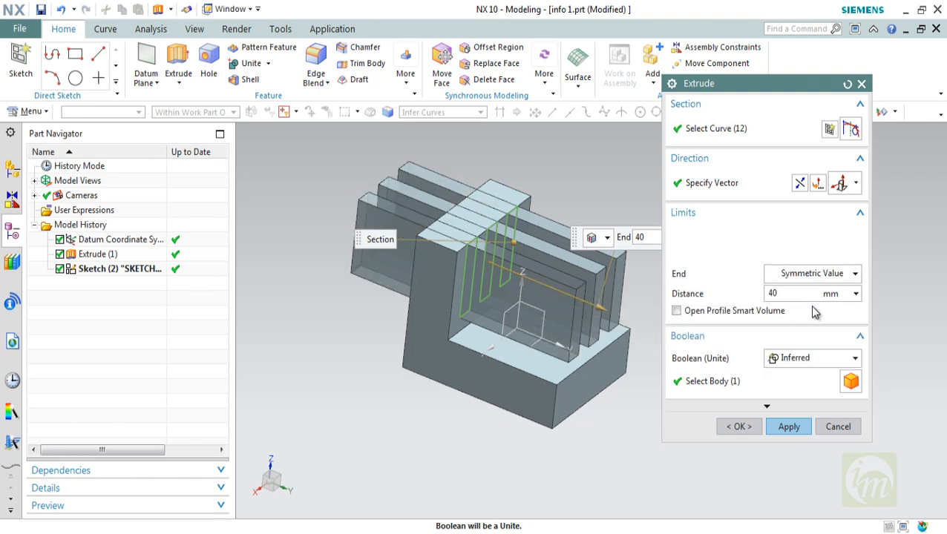
click(814, 237)
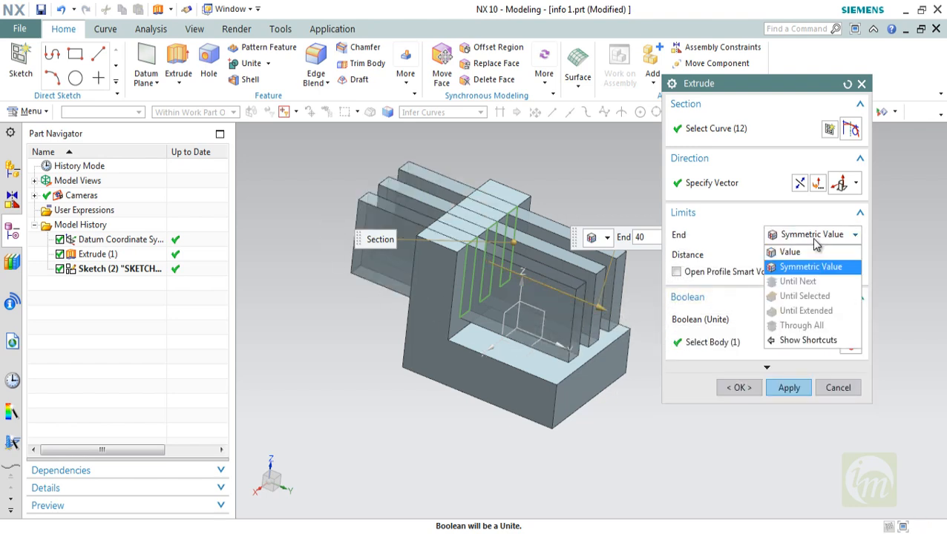
click(808, 253)
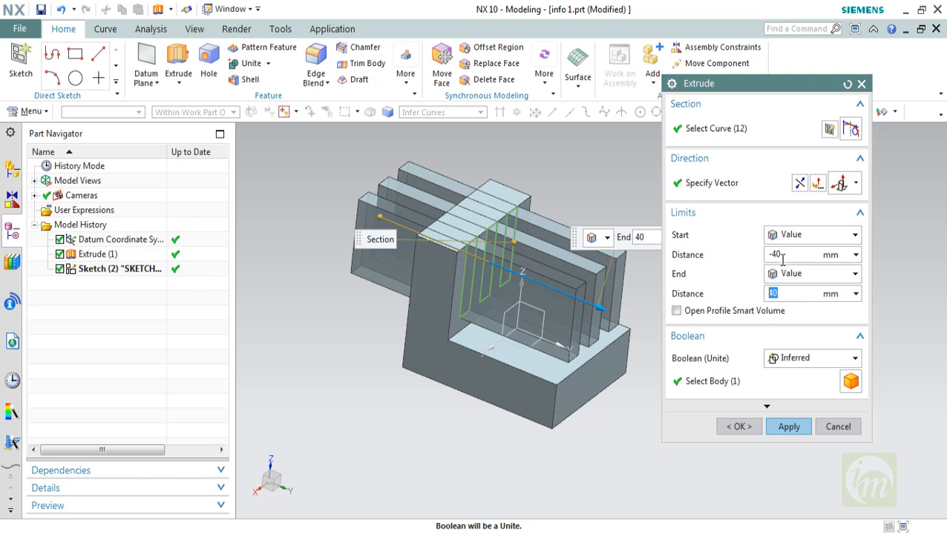
click(782, 256)
text(0)
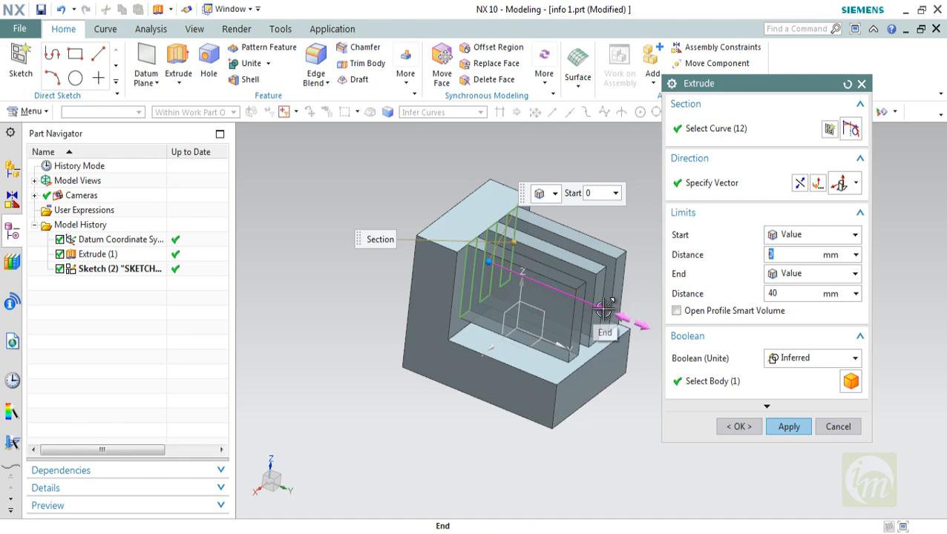
Pull the extrusion's end back through the upright to a distance of 58 mm.
drag(604, 308, 330, 212)
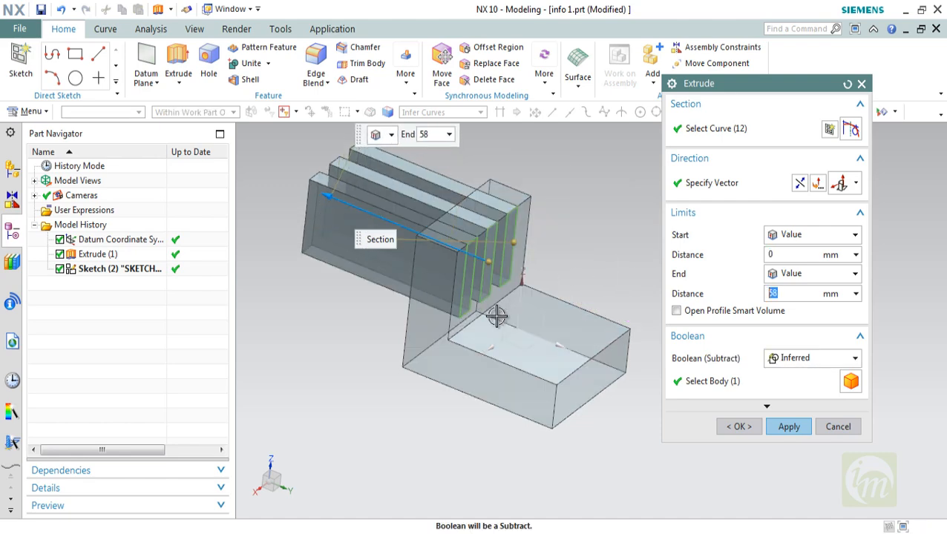
middle_drag(497, 317, 529, 341)
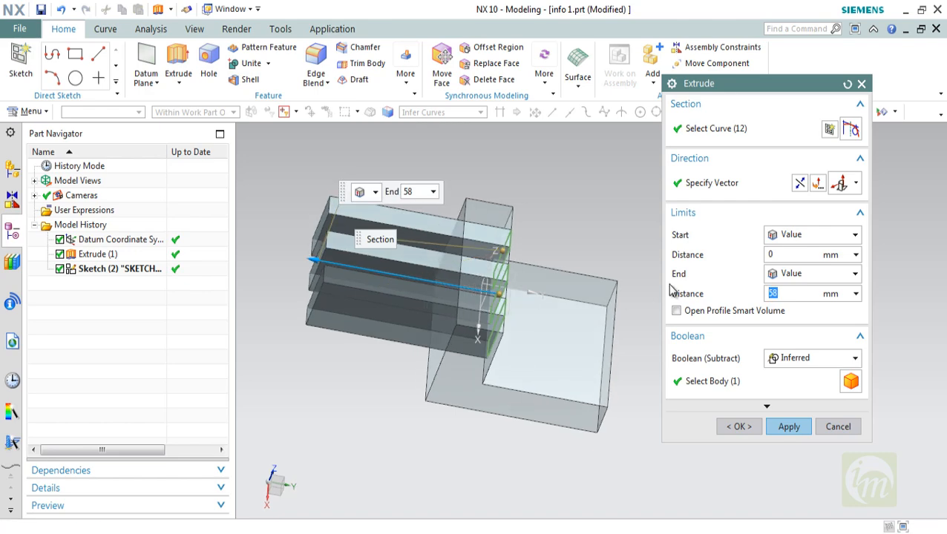
click(799, 183)
click(799, 183)
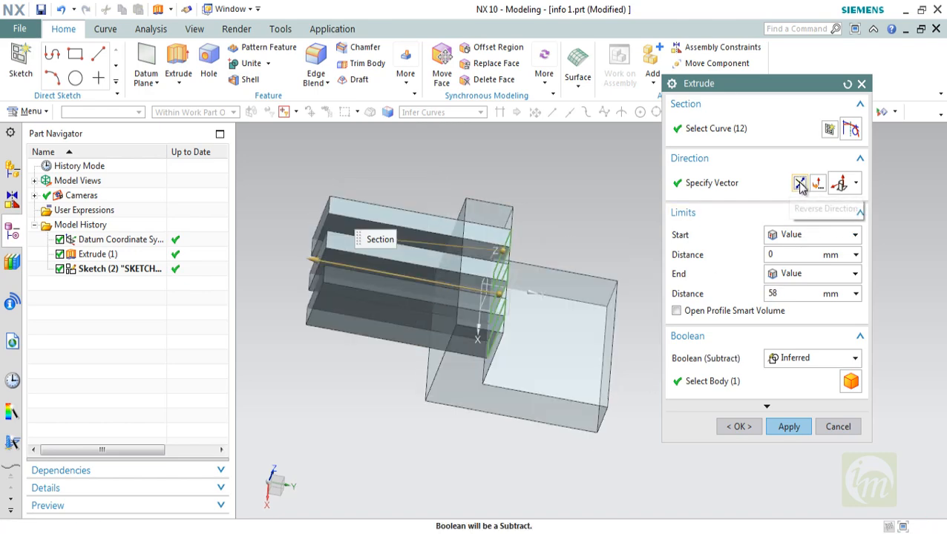
middle_drag(534, 403, 511, 347)
middle_drag(339, 267, 519, 365)
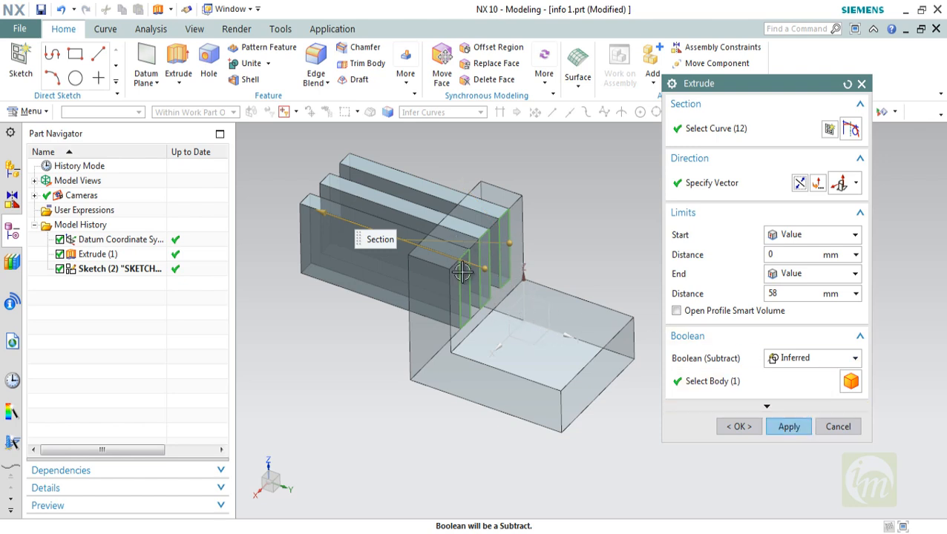
Preview the final result of the subtracting extrusion, examine the slots, and return to the editable preview.
click(767, 406)
click(721, 475)
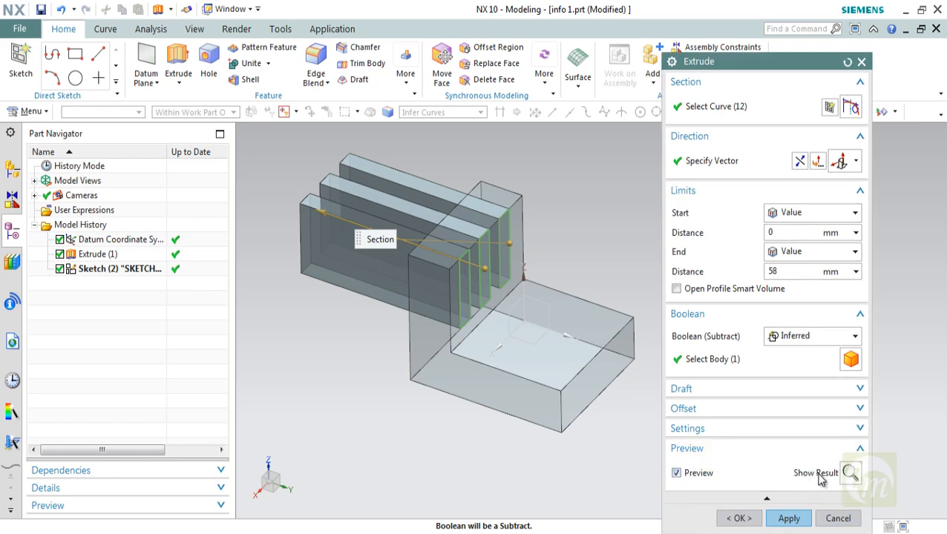
click(849, 474)
mouse_move(520, 390)
middle_down()
mouse_move(492, 414)
mouse_move(483, 374)
mouse_move(460, 374)
mouse_move(477, 357)
mouse_move(507, 364)
mouse_move(519, 391)
mouse_move(545, 383)
mouse_move(521, 392)
middle_up()
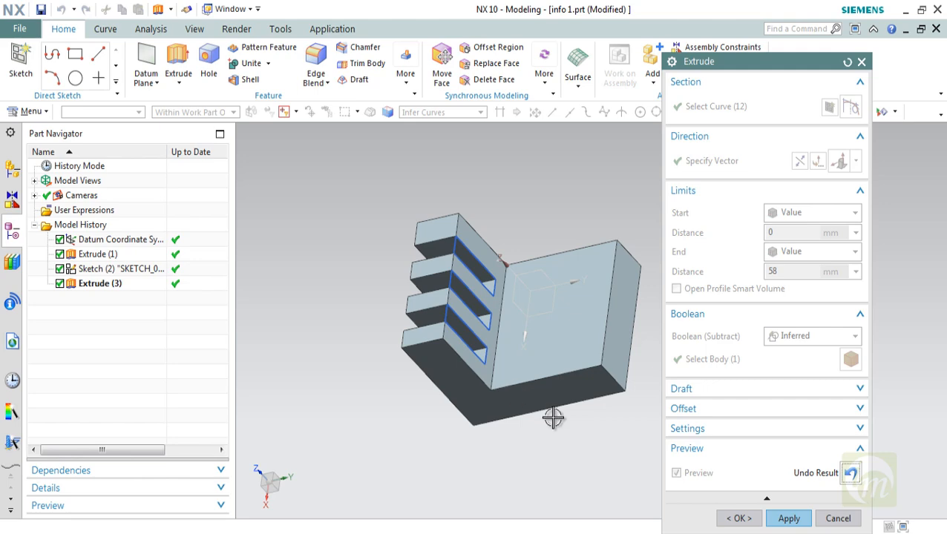
middle_drag(553, 418, 533, 421)
click(843, 476)
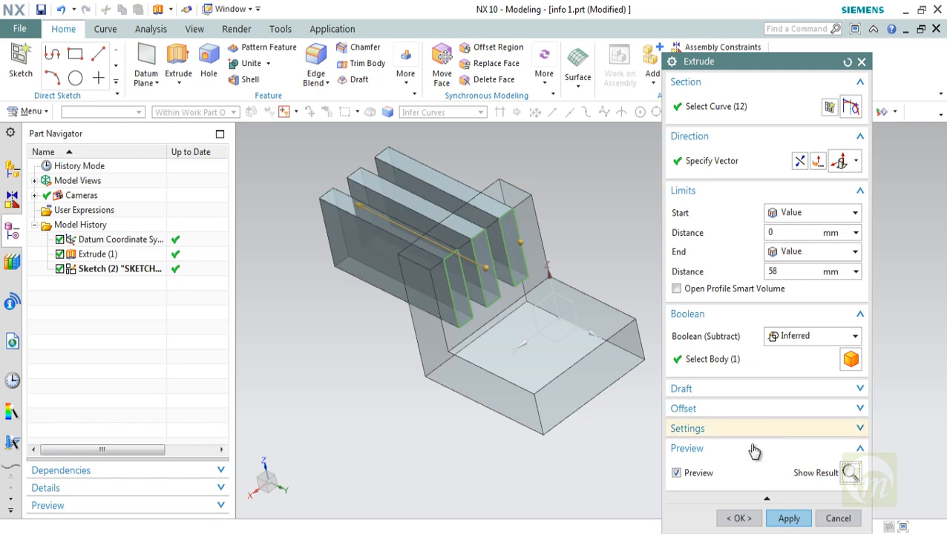
middle_drag(523, 368, 528, 346)
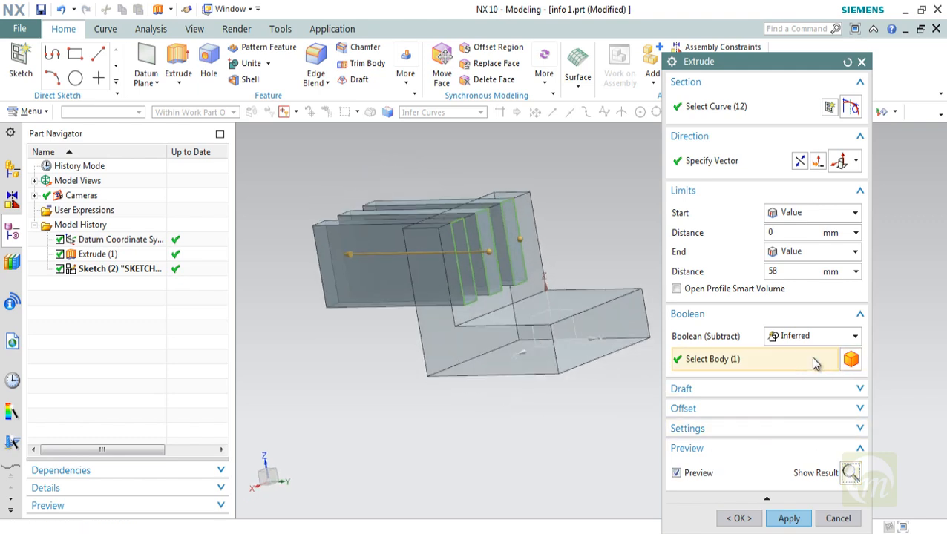
Try the Unite boolean for the extrusion, preview its result from several sides, and undo that result.
click(795, 340)
click(791, 368)
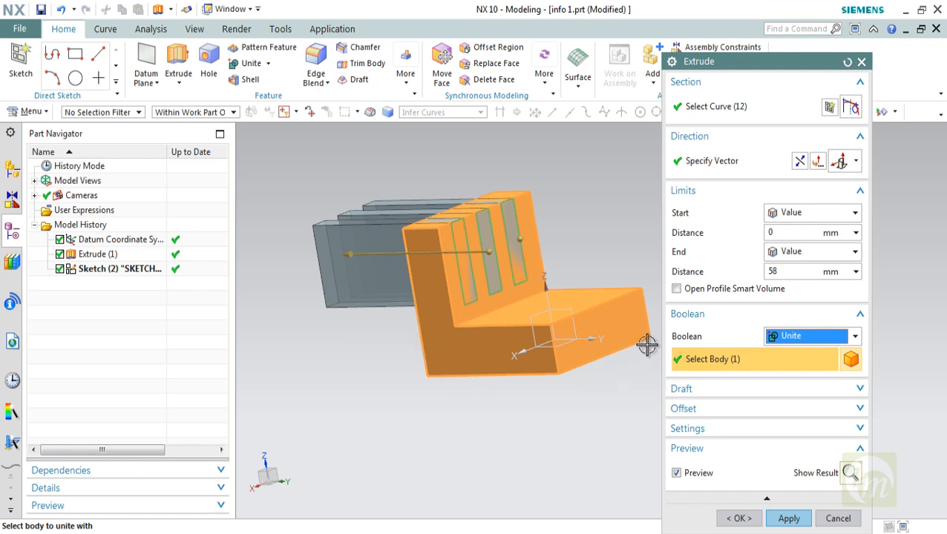
click(850, 474)
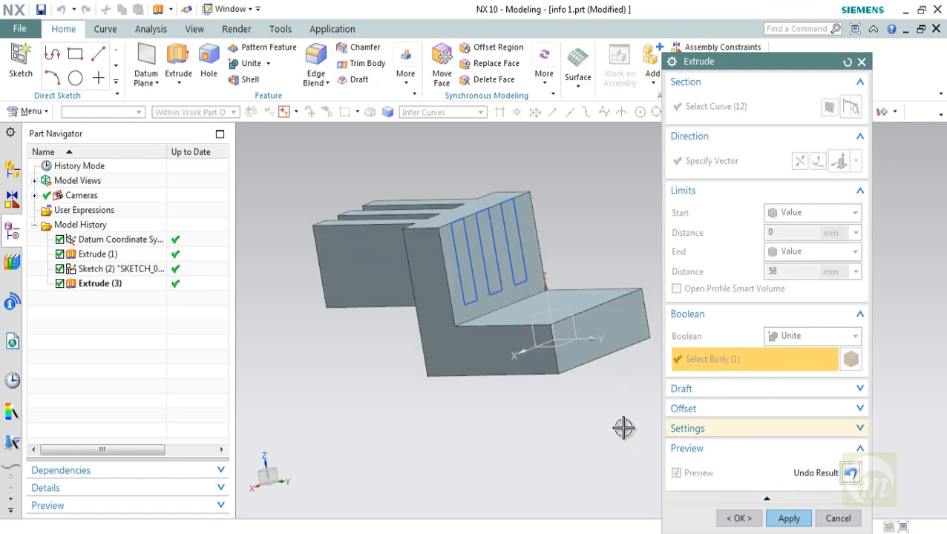
middle_drag(623, 428, 508, 369)
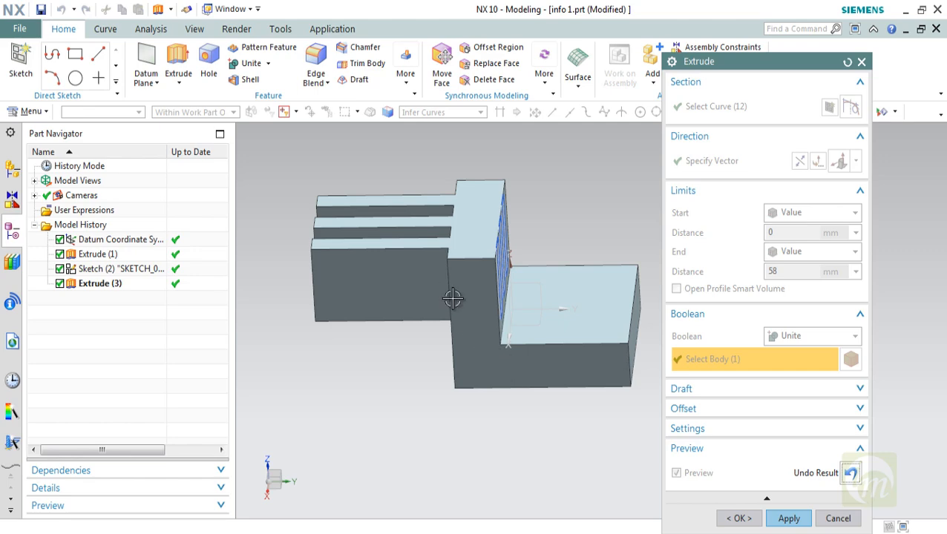
middle_drag(452, 298, 506, 364)
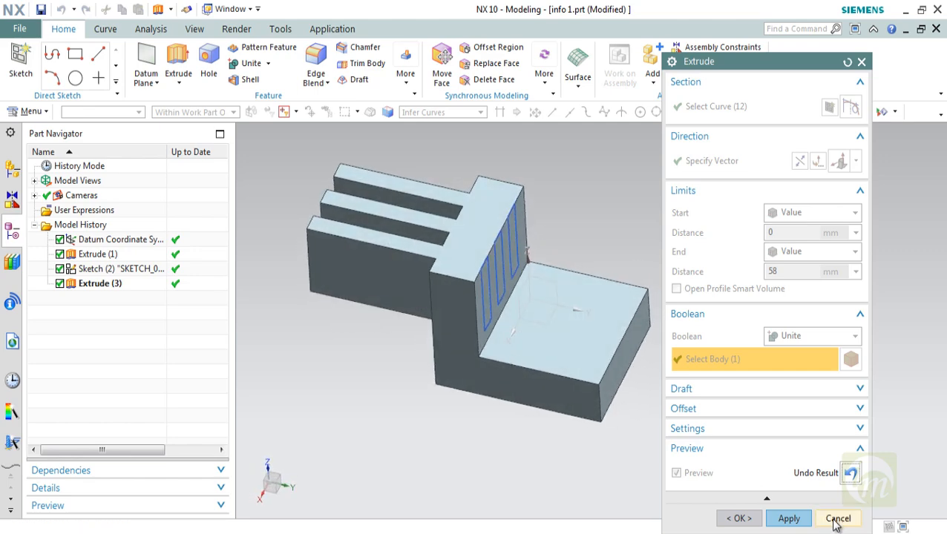
click(851, 473)
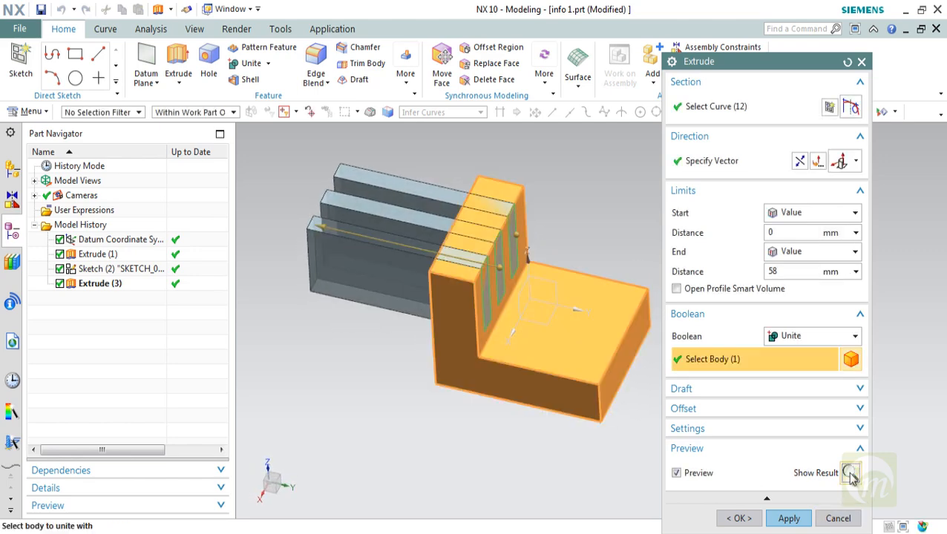
Try the Intersect boolean for the extrusion, preview its result, and undo that result.
click(794, 336)
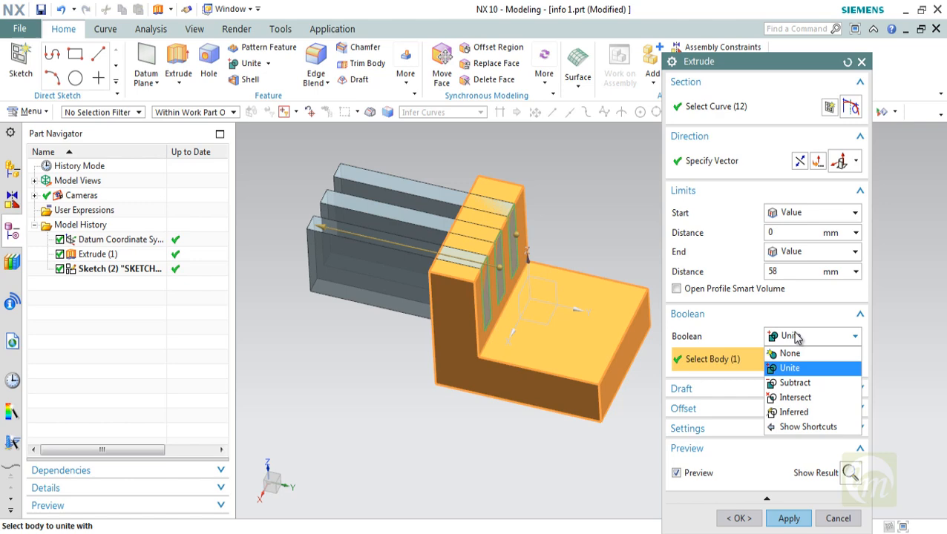
click(797, 397)
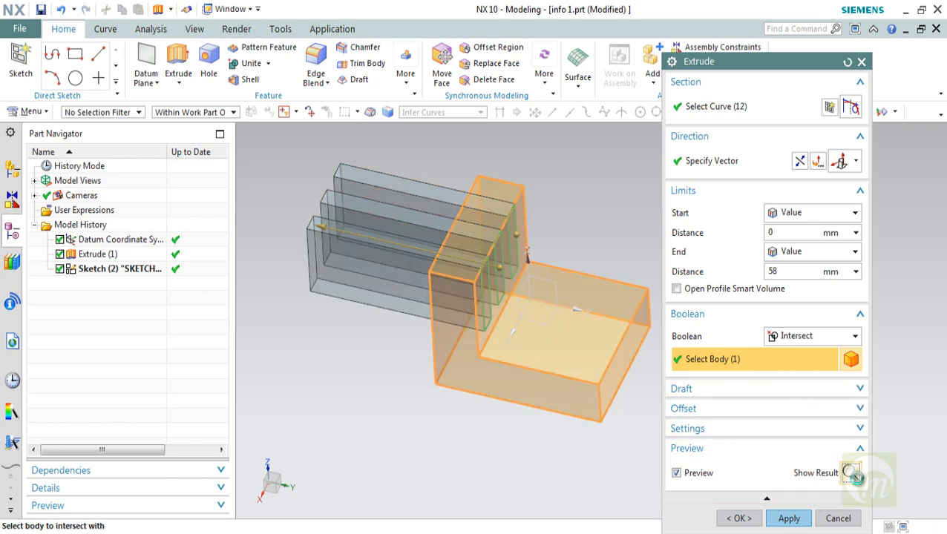
middle_drag(553, 399, 546, 375)
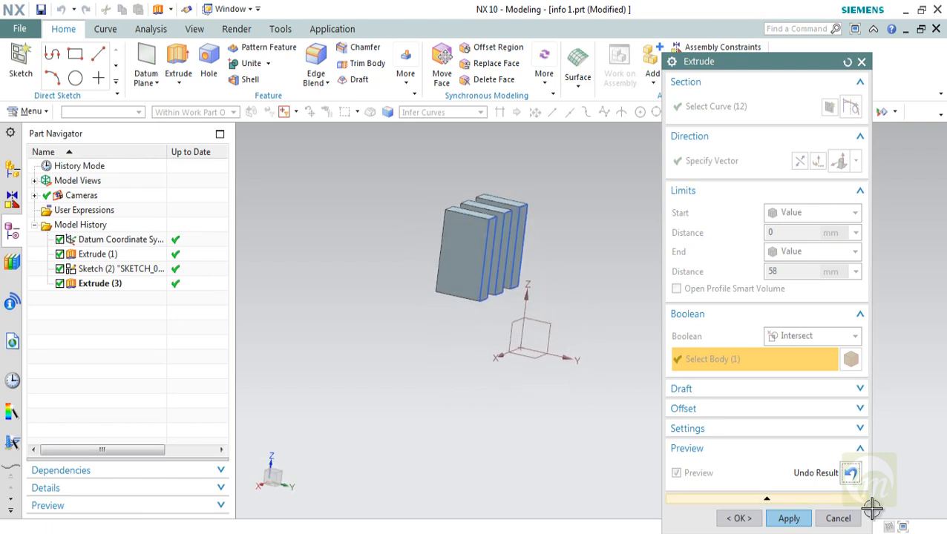
click(851, 473)
Set the extrusion's boolean to Subtract, apply it to cut three slots through the upright, and close the Extrude dialog.
click(800, 339)
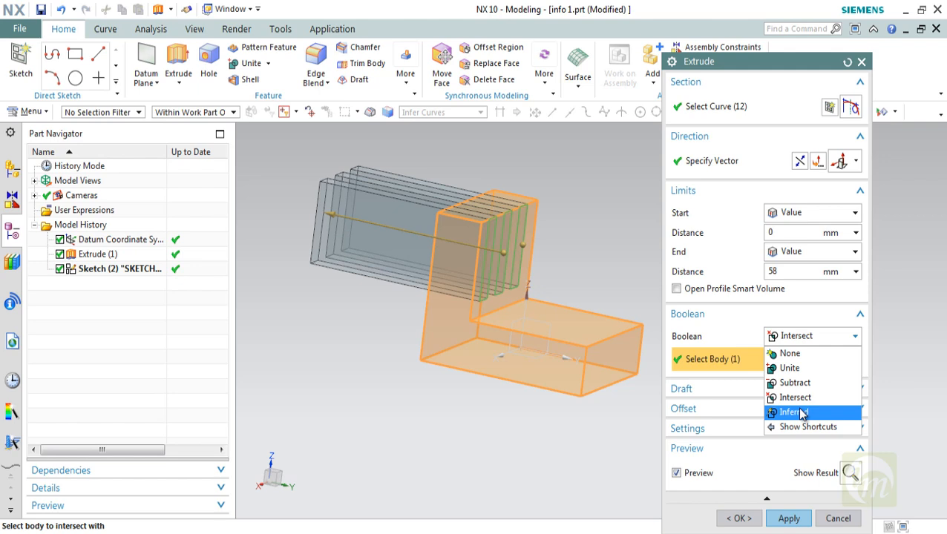
click(618, 292)
middle_drag(618, 282, 625, 311)
click(800, 338)
click(793, 382)
click(789, 518)
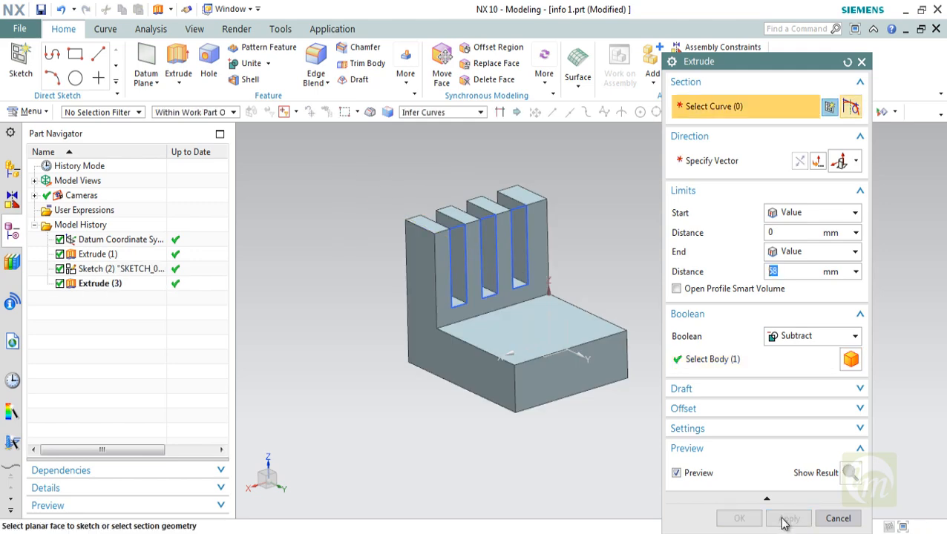
click(837, 518)
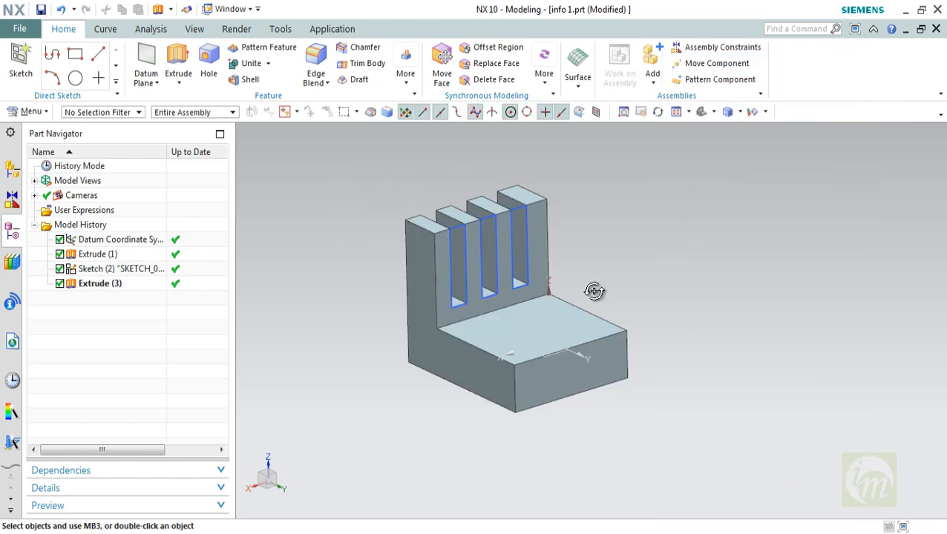
Hide the slot-profile sketch so that only the slotted L-shaped block is displayed.
middle_drag(594, 291, 665, 227)
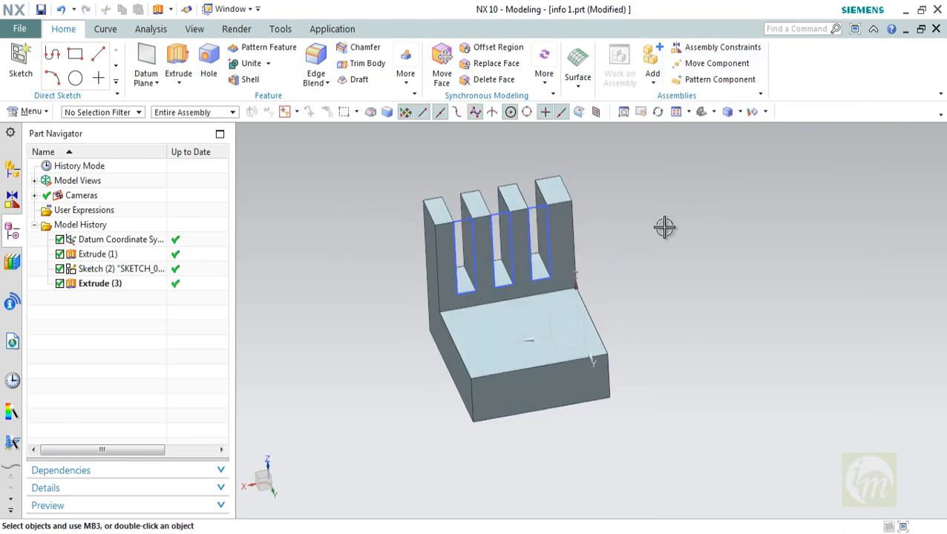
click(466, 219)
click(466, 221)
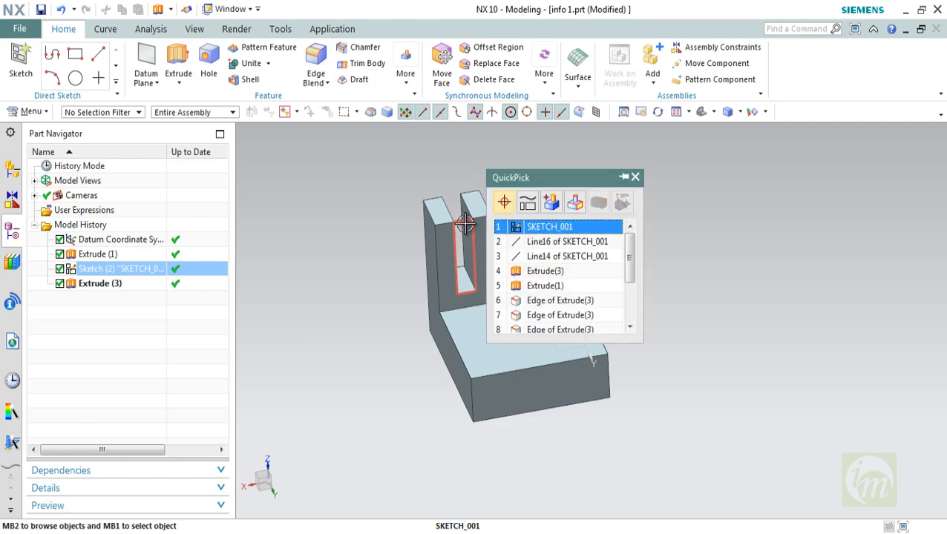
right_click(148, 269)
click(178, 12)
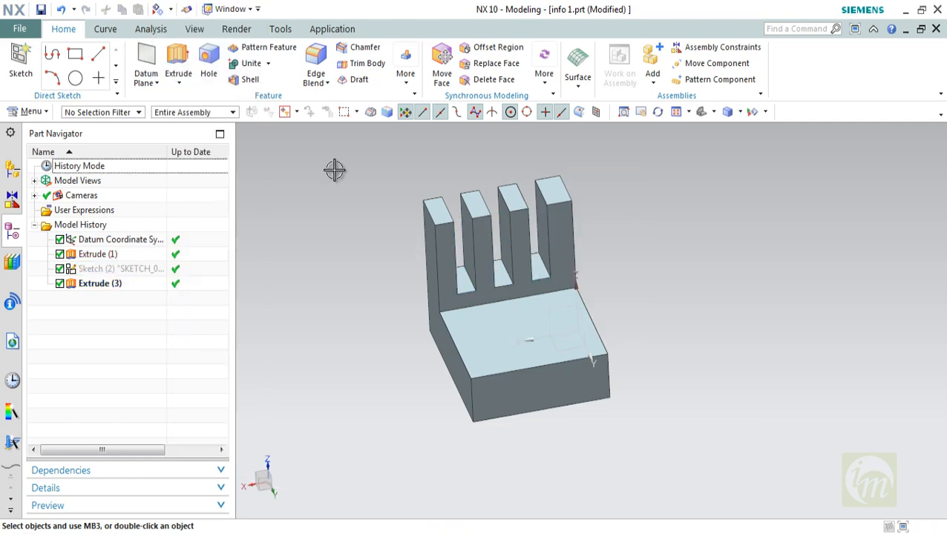
Create a new sketch on the L-shaped side face of the block.
middle_drag(527, 319, 542, 347)
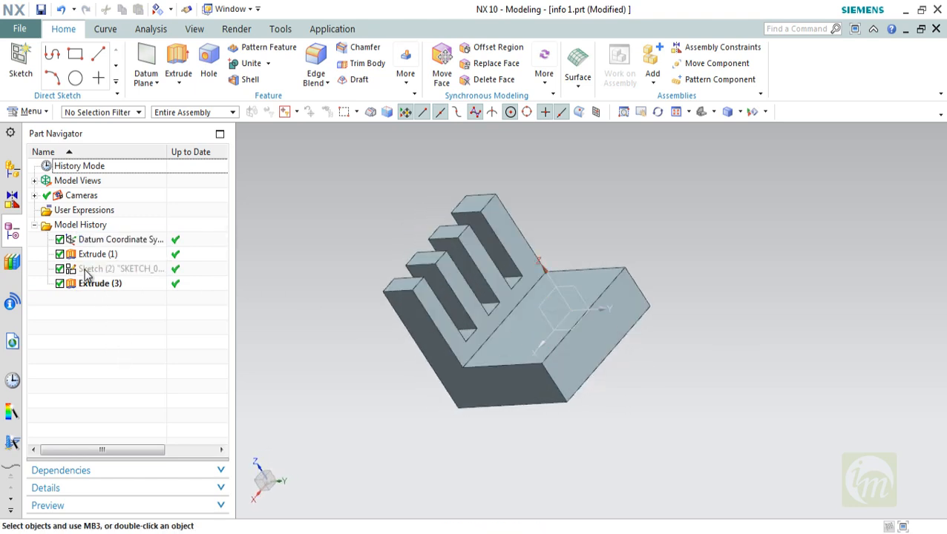
middle_drag(594, 401, 653, 245)
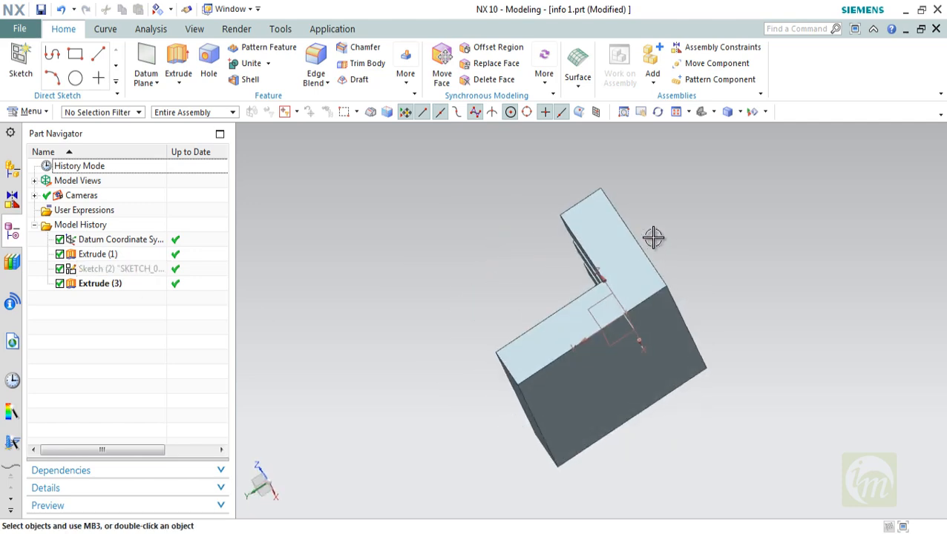
click(592, 233)
middle_drag(592, 232, 608, 244)
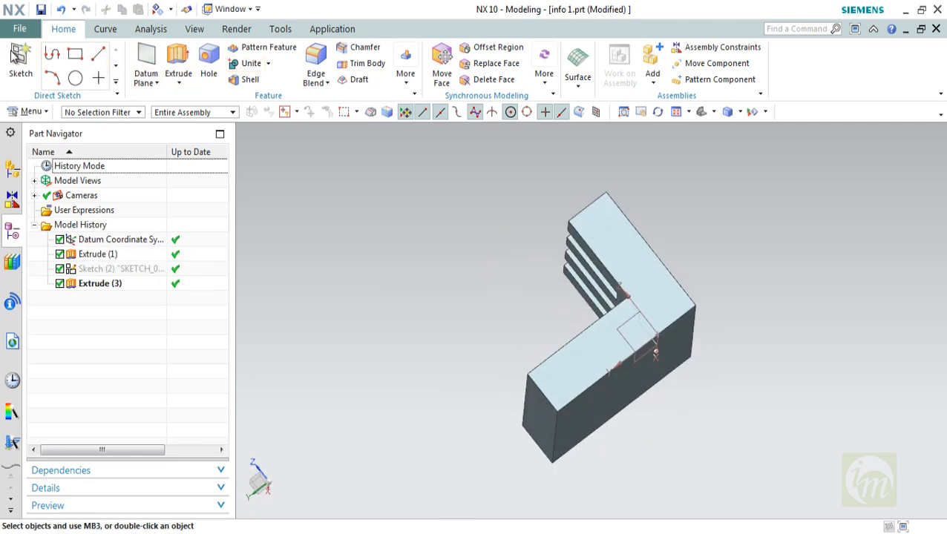
click(20, 61)
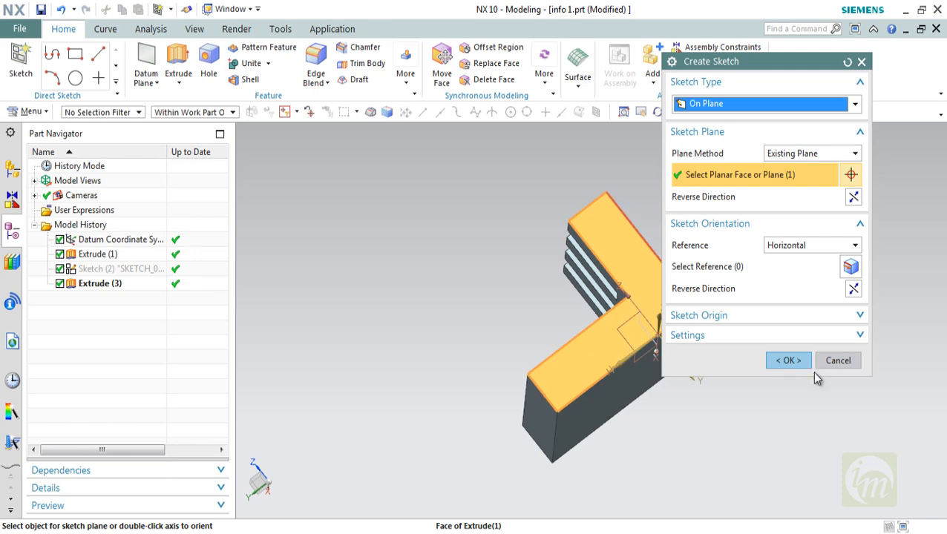
click(799, 367)
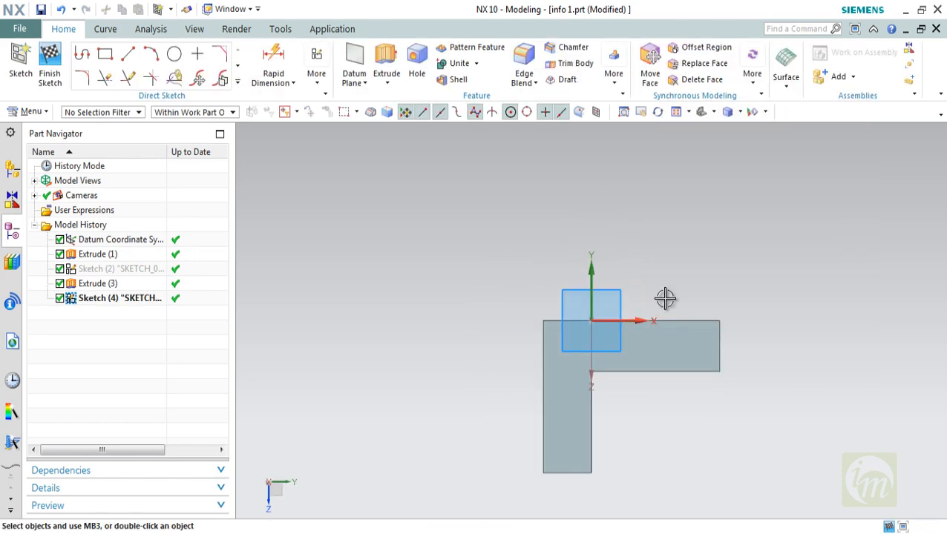
Sketch a small circle on the upright, centred about 34 mm above the base's upper face, and finish the sketch.
click(174, 55)
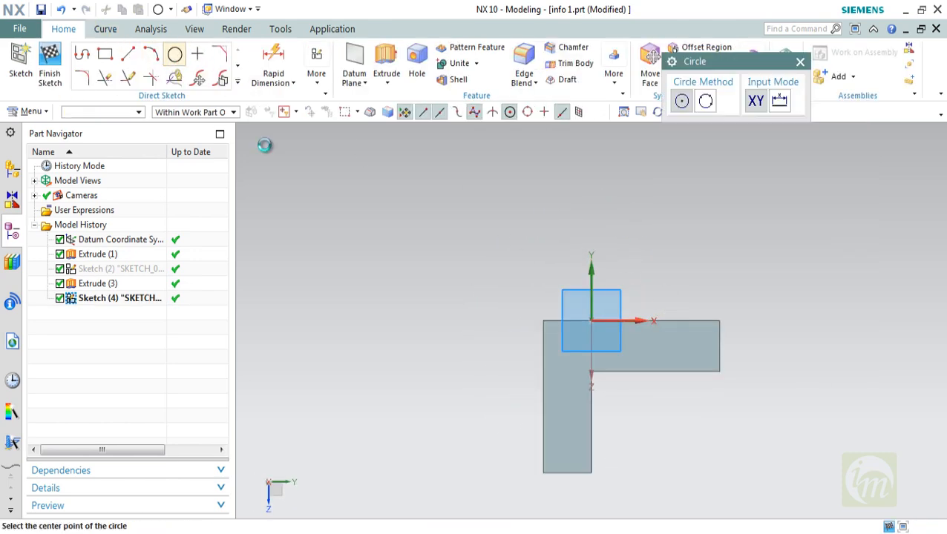
click(564, 437)
click(565, 449)
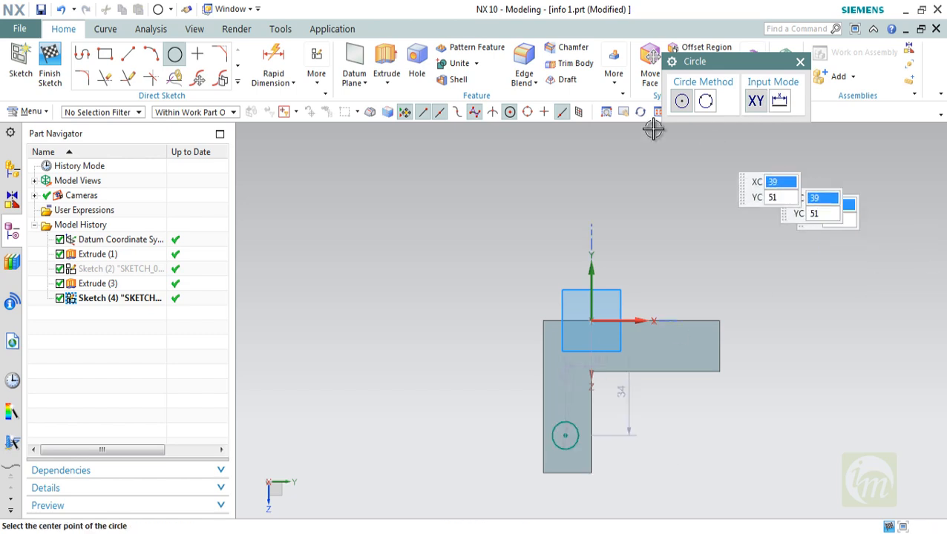
key(Escape)
click(49, 77)
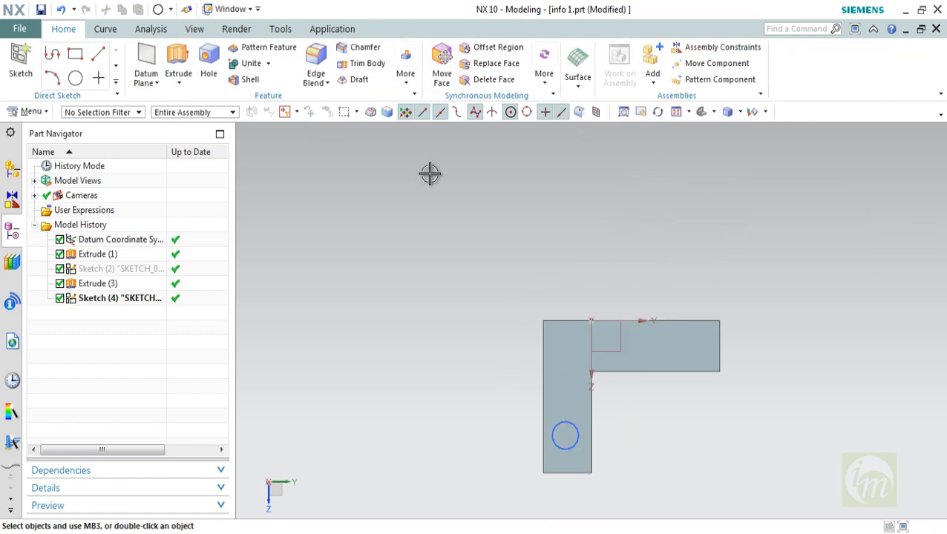
Start a subtracting extrusion of the circle and reverse its direction so it runs through the slotted upright.
middle_drag(540, 378, 498, 312)
click(177, 63)
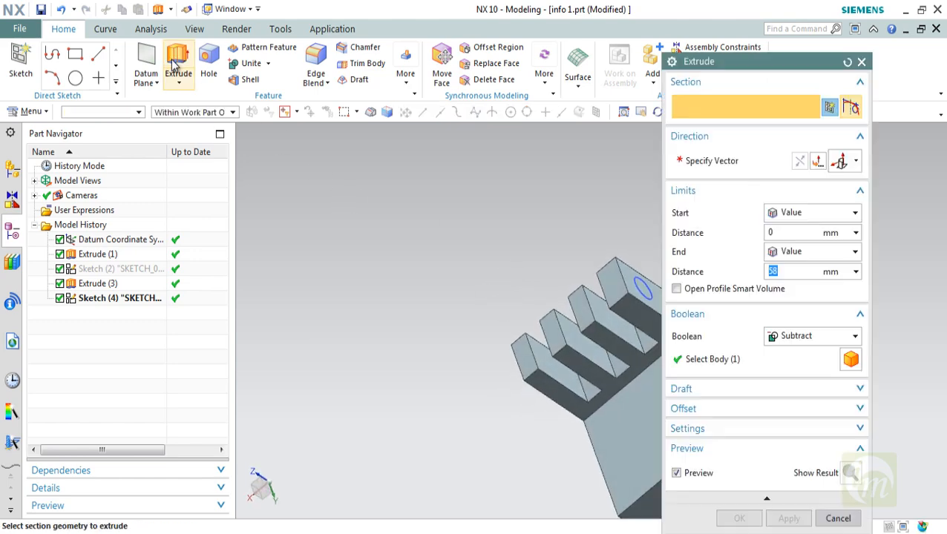
click(634, 303)
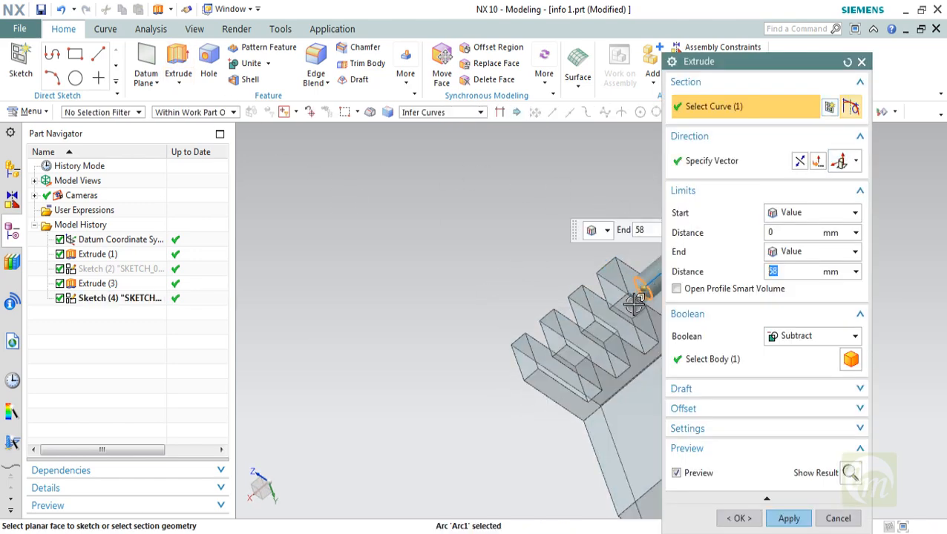
scroll(632, 303, down, 4)
scroll(625, 302, up, 2)
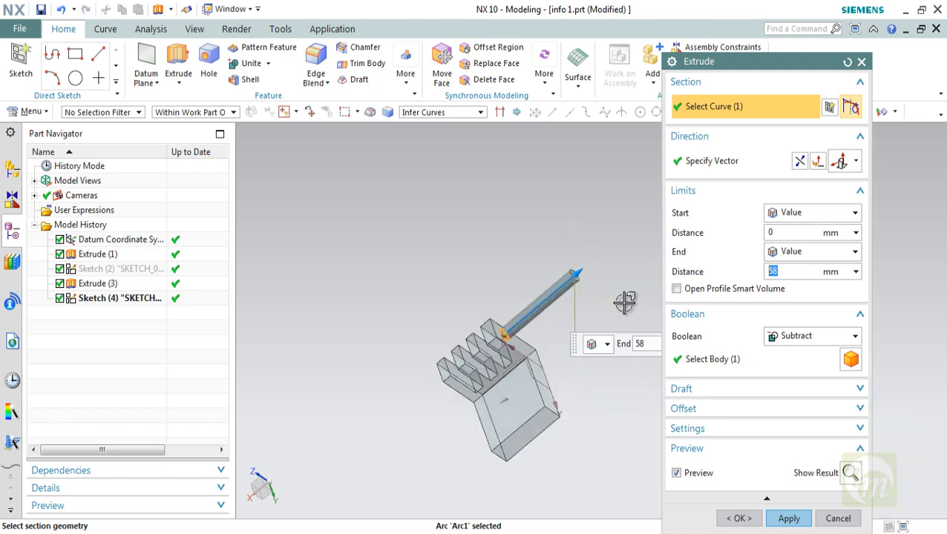
click(799, 160)
scroll(584, 361, up, 3)
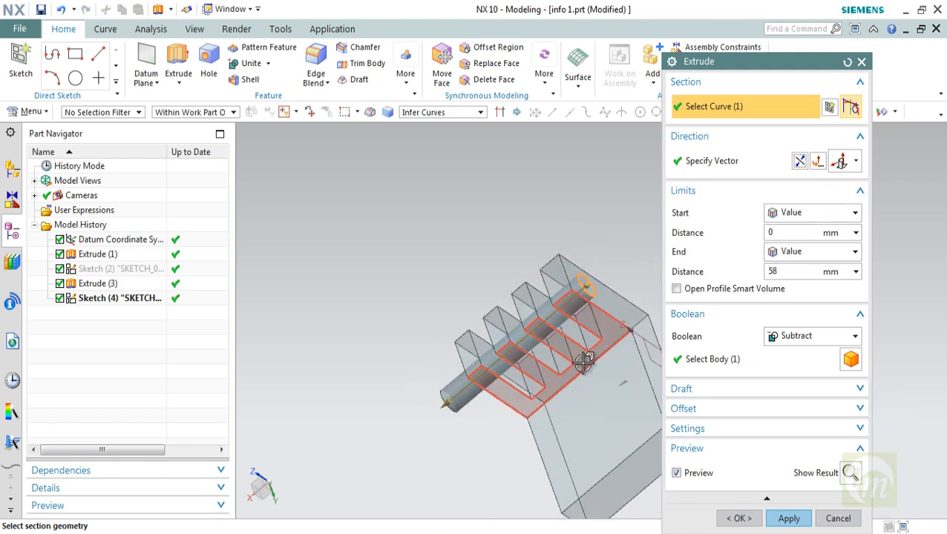
middle_drag(584, 361, 586, 285)
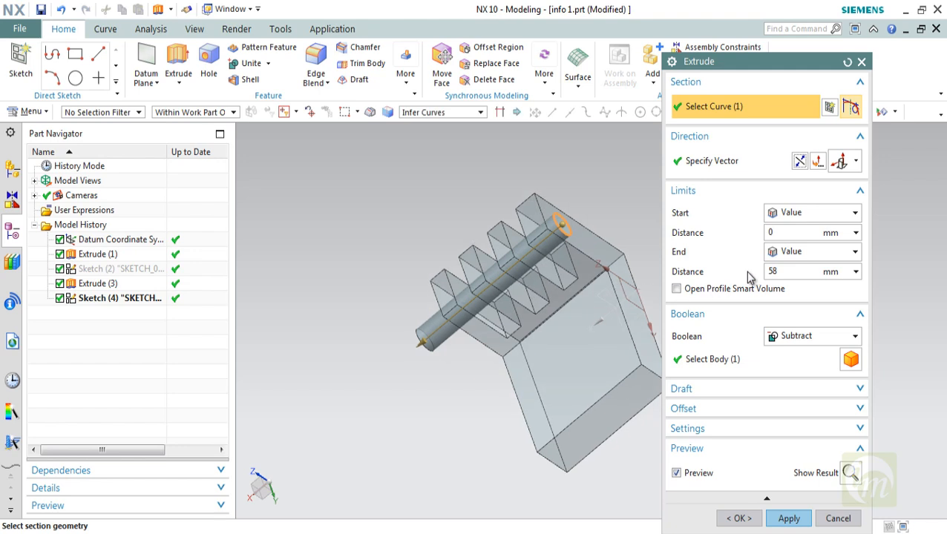
Try the Until Next end limit for the circle's extrusion and examine its preview from several sides.
click(790, 253)
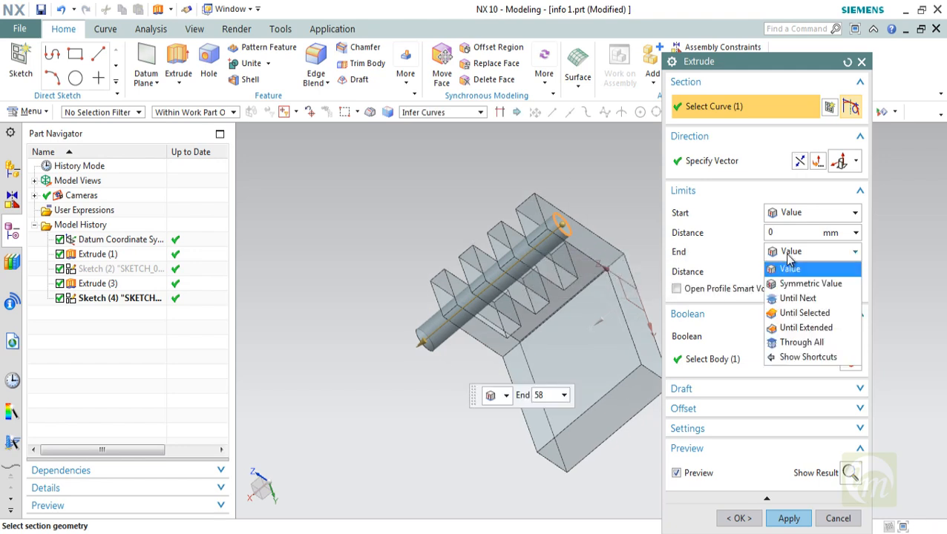
click(810, 299)
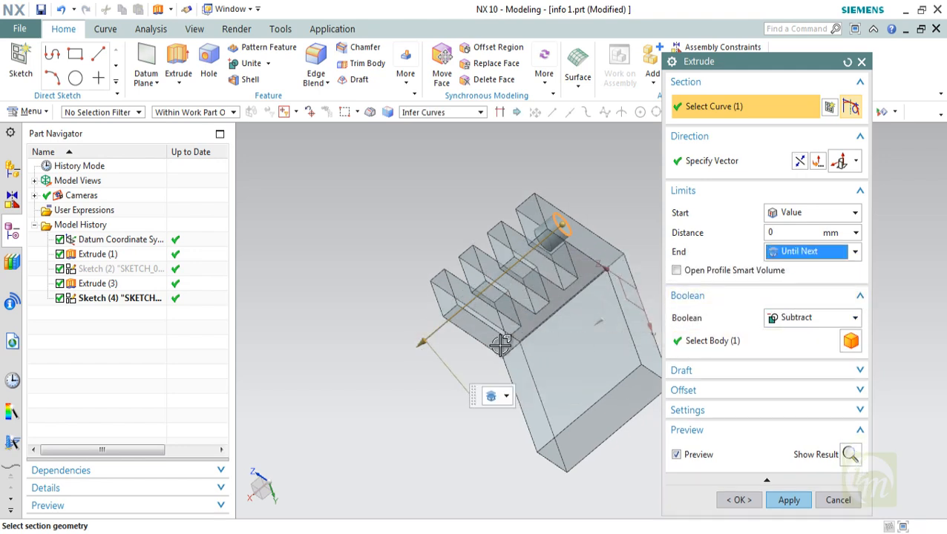
middle_drag(507, 321, 490, 312)
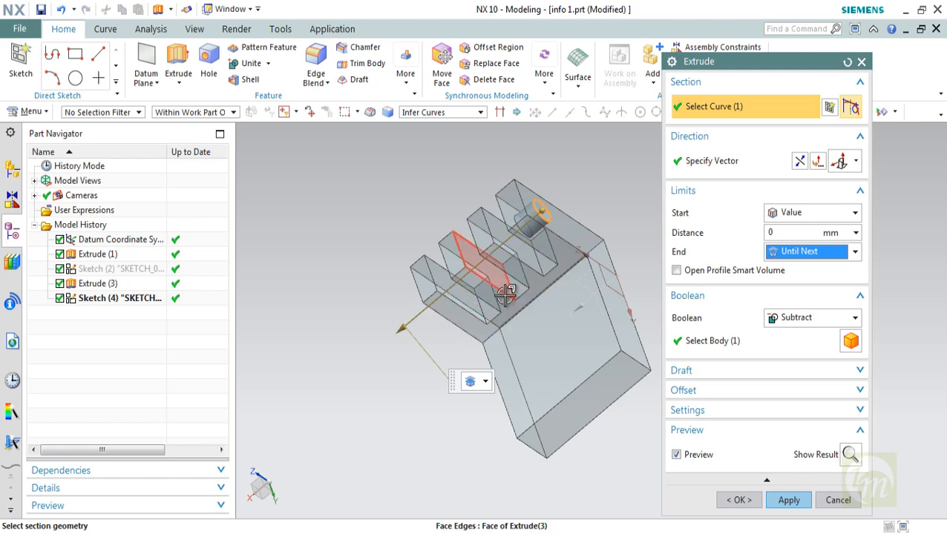
middle_drag(528, 313, 542, 268)
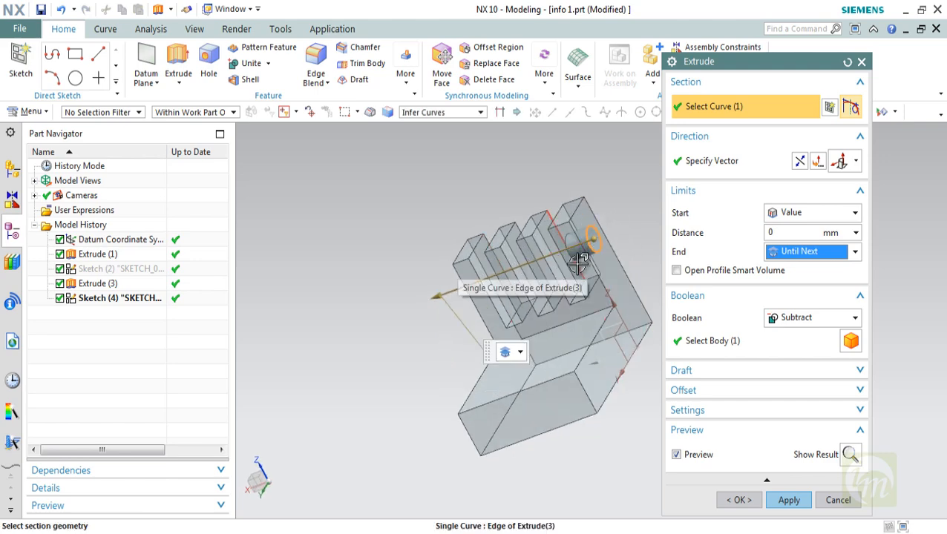
mouse_move(578, 261)
middle_down()
mouse_move(598, 266)
mouse_move(586, 268)
middle_up()
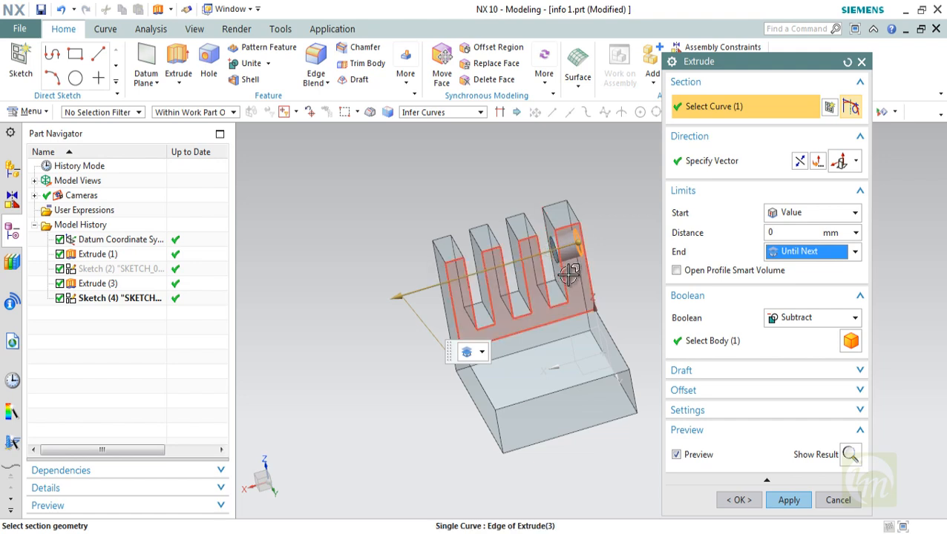
middle_drag(561, 251, 563, 284)
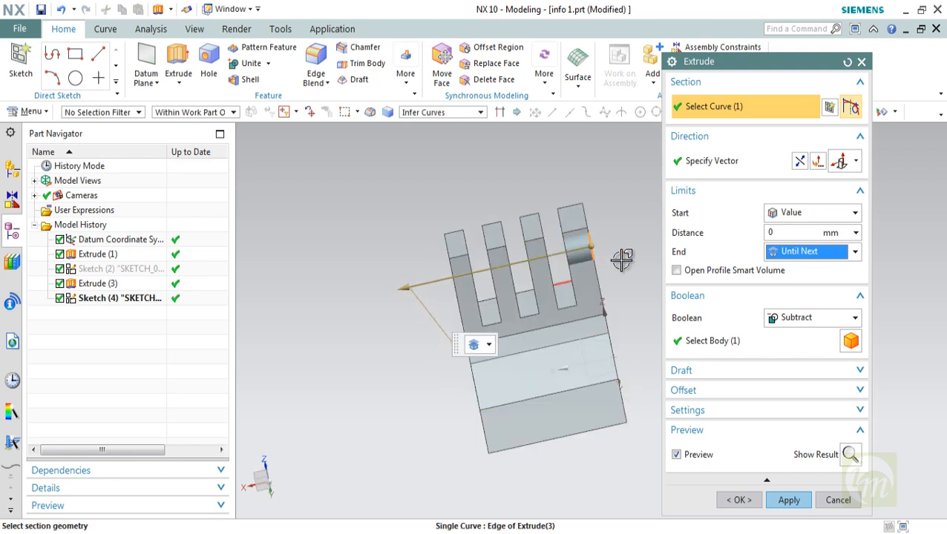
Set the extrusion's end limit to Until Selected, ending at the far side face of the third tine from the circle.
click(805, 254)
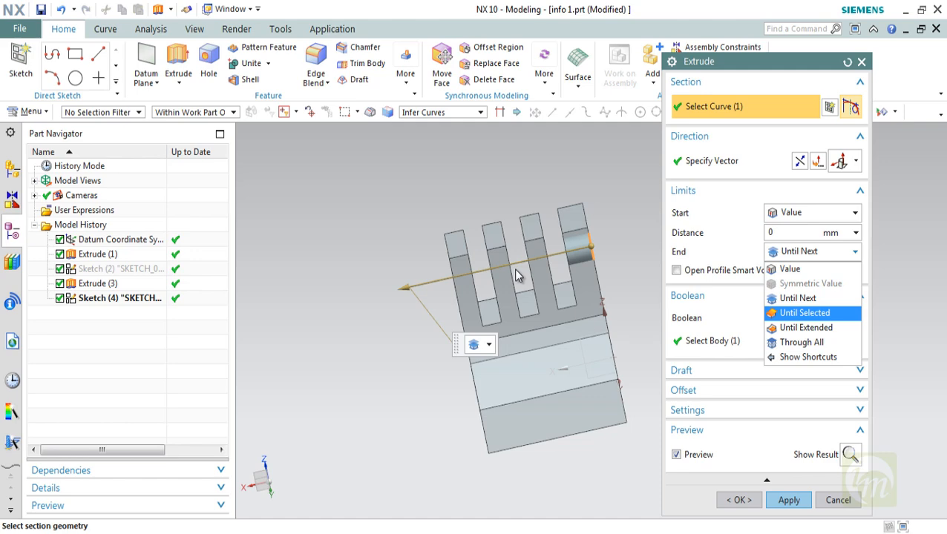
click(808, 313)
middle_drag(614, 296, 571, 267)
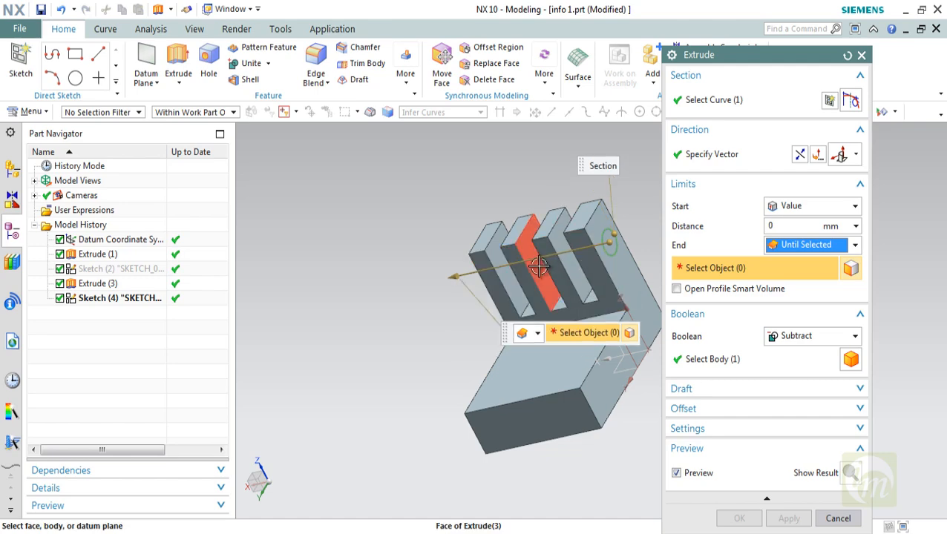
click(569, 266)
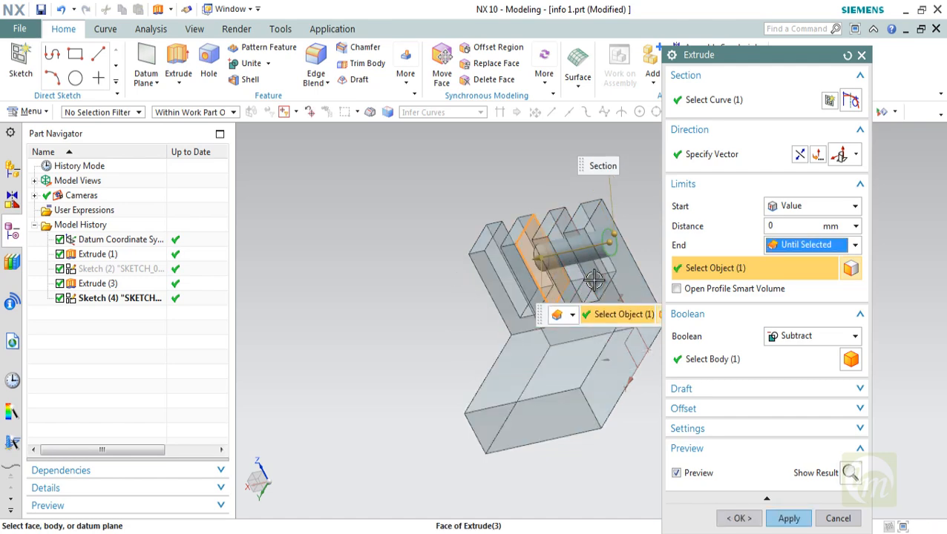
middle_drag(579, 273, 603, 268)
scroll(603, 268, up, 3)
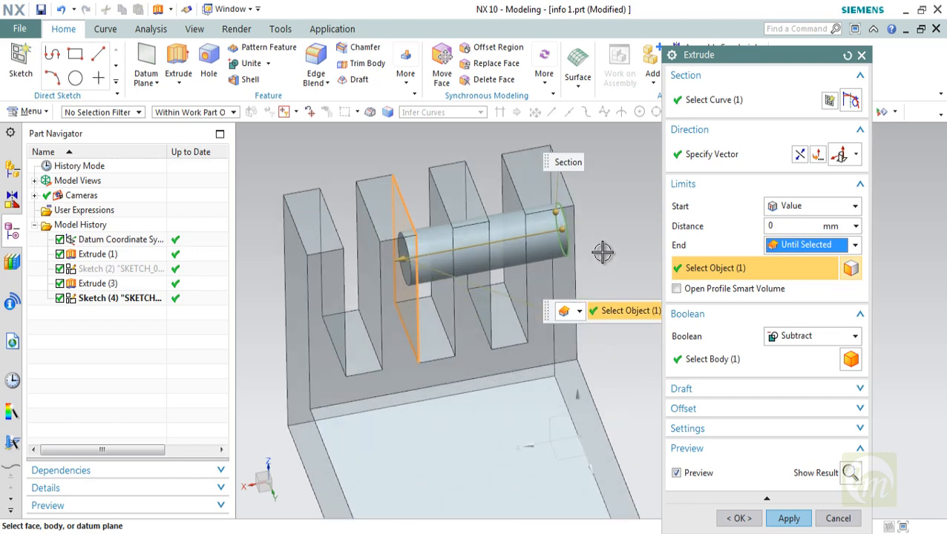
middle_drag(525, 285, 522, 261)
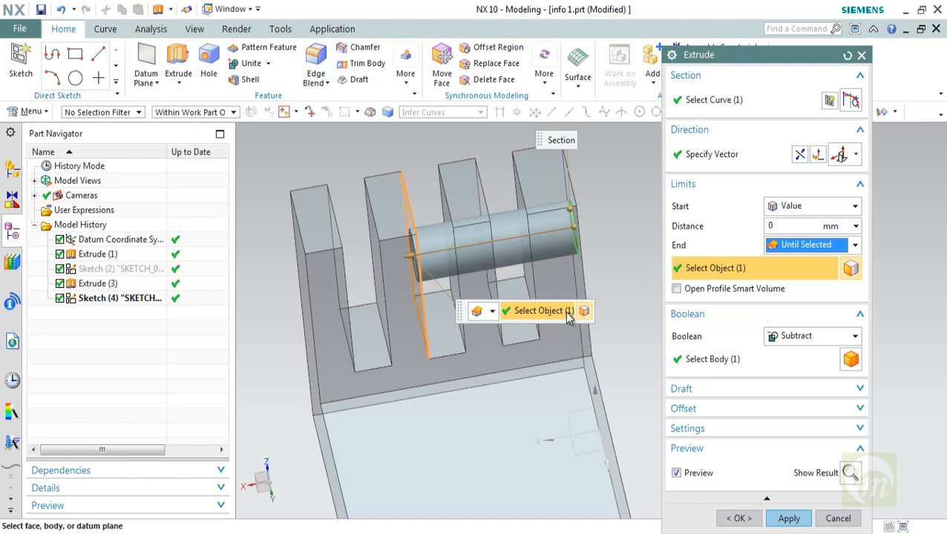
middle_drag(431, 335, 459, 359)
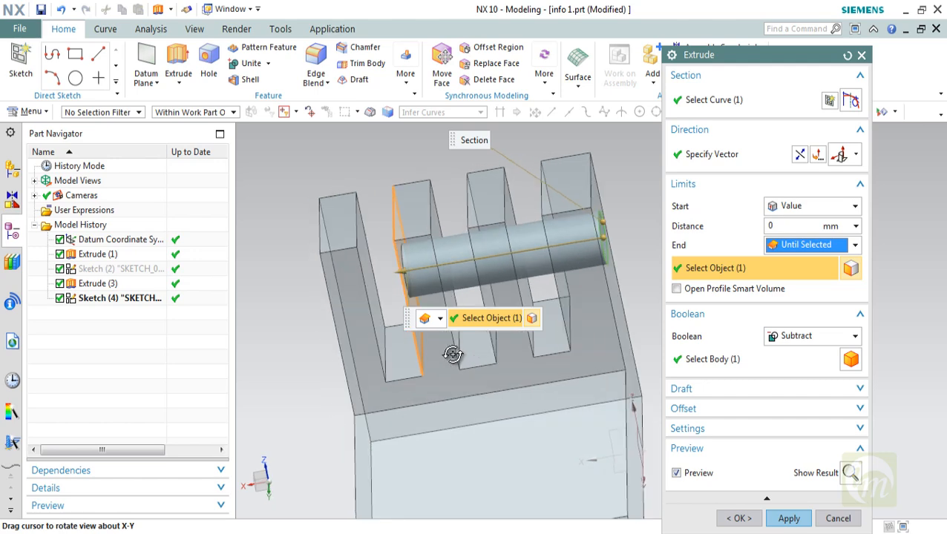
Set the extrusion's start limit to Until Selected, starting at the second tine's side face nearest the circle, and inspect the preview.
click(809, 207)
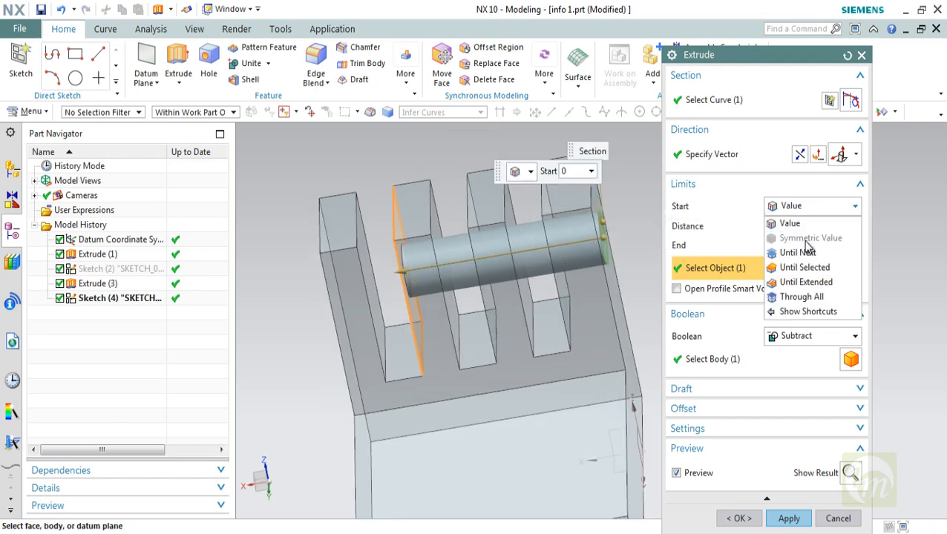
click(808, 268)
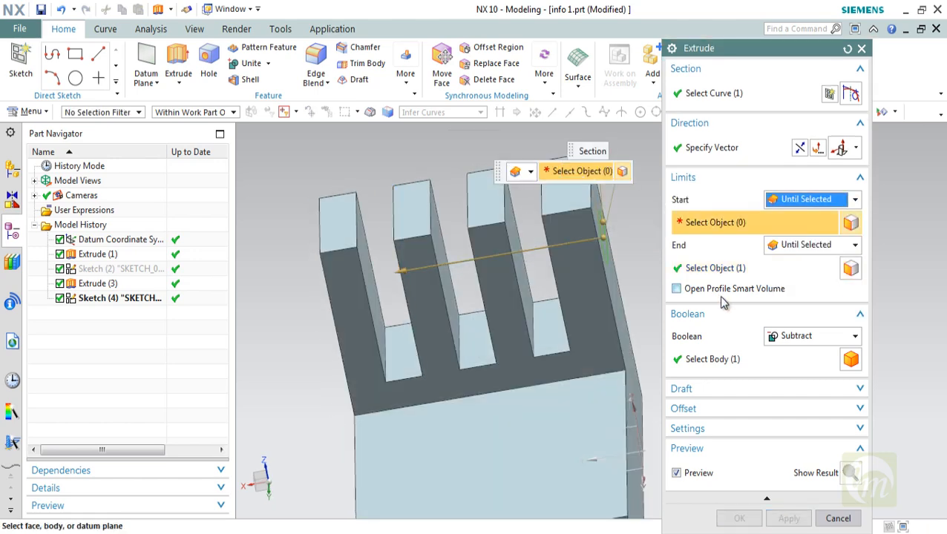
click(541, 287)
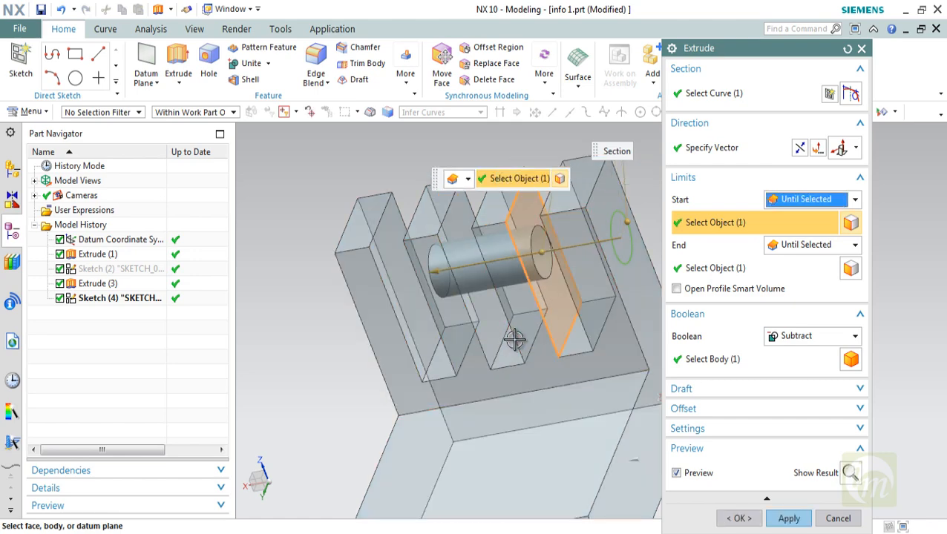
middle_drag(515, 338, 530, 328)
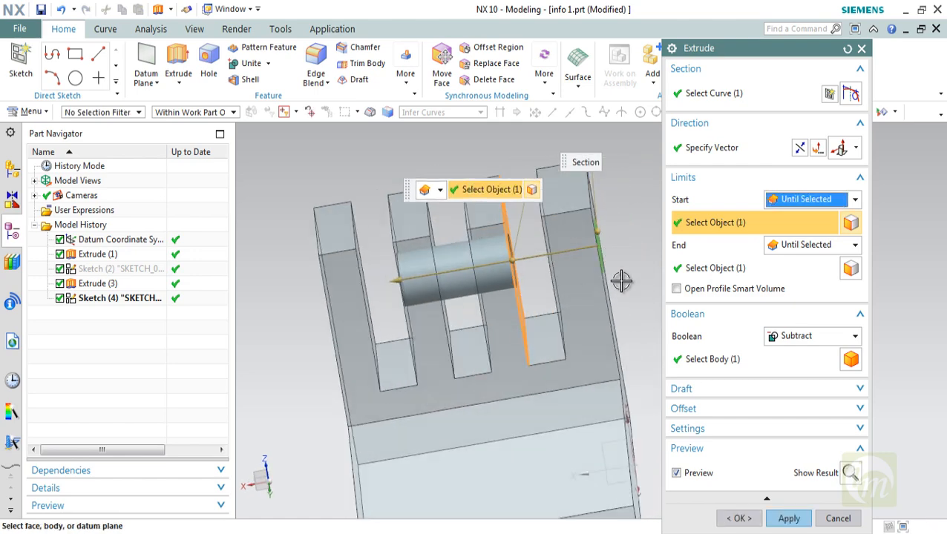
middle_drag(619, 289, 614, 288)
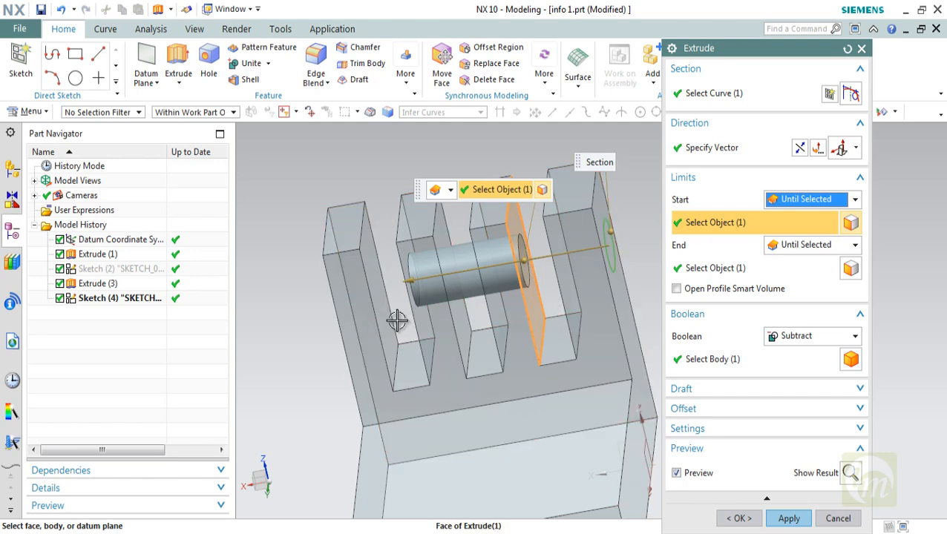
middle_drag(397, 320, 416, 257)
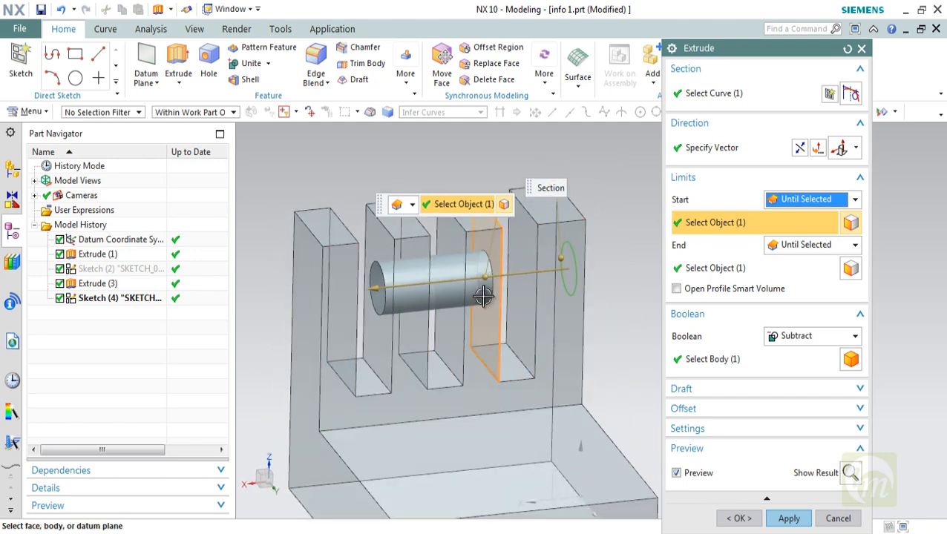
middle_drag(540, 314, 522, 331)
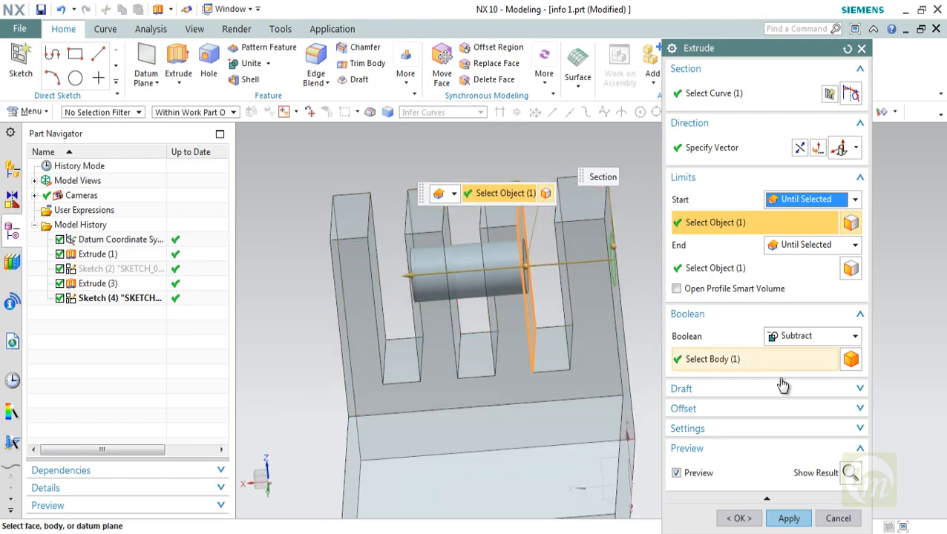
Show the full result of the Until Selected cut, inspect the holes in the two middle tines, and return to the preview.
click(850, 473)
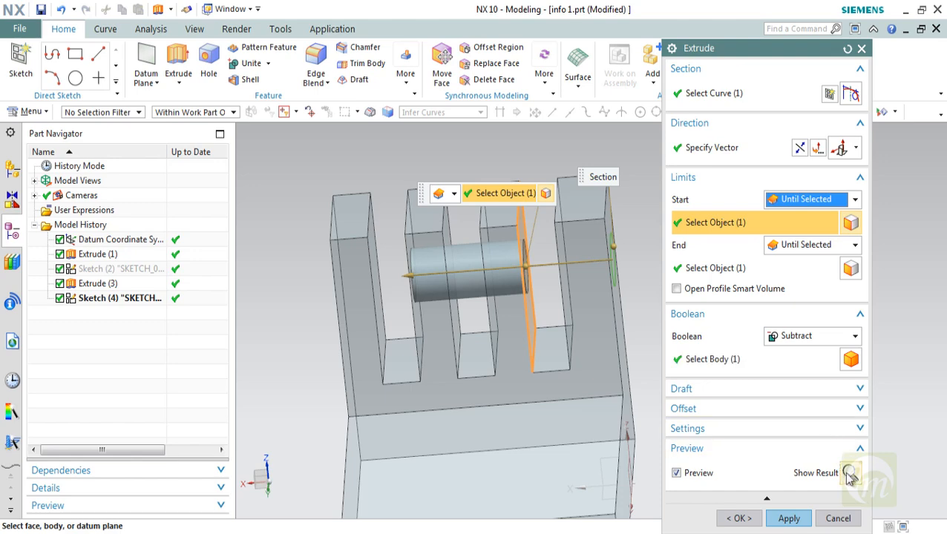
middle_drag(570, 354, 585, 376)
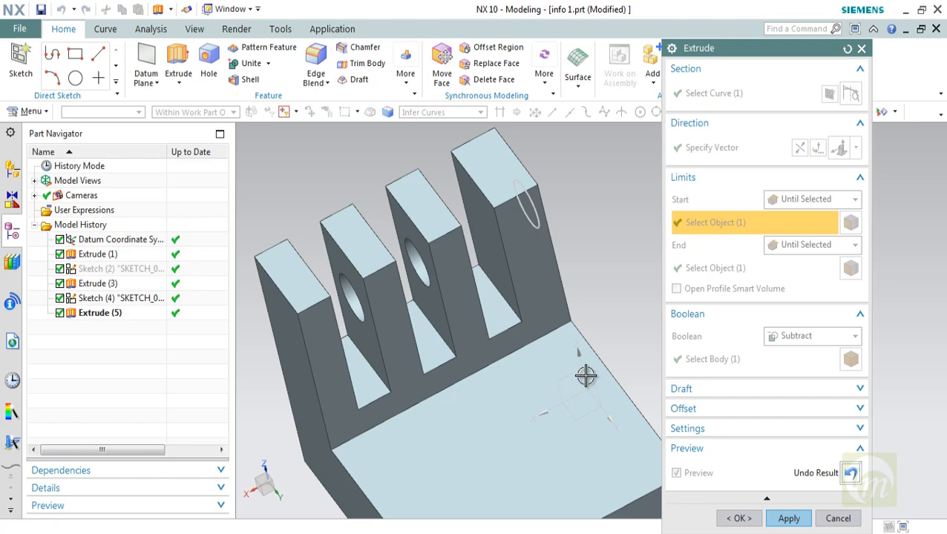
click(850, 473)
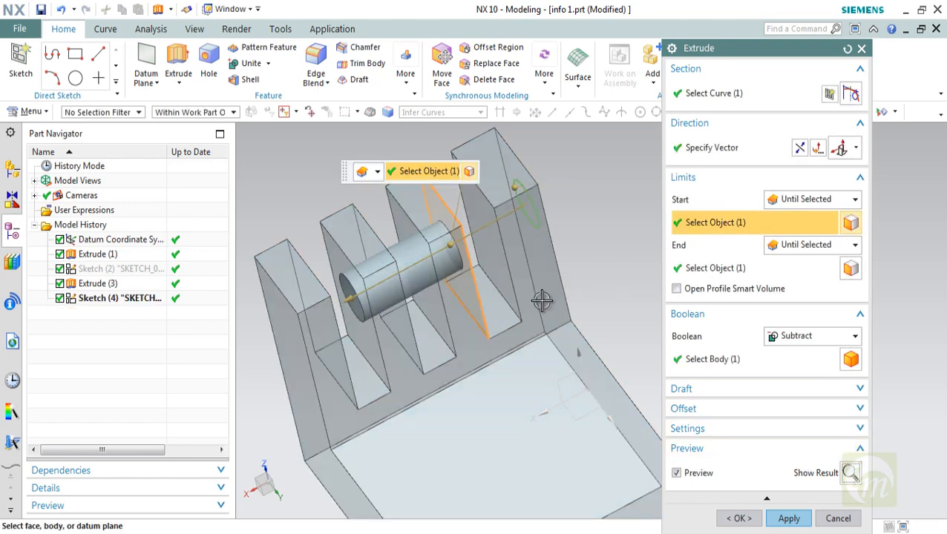
mouse_move(542, 300)
middle_down()
mouse_move(566, 292)
mouse_move(545, 285)
middle_up()
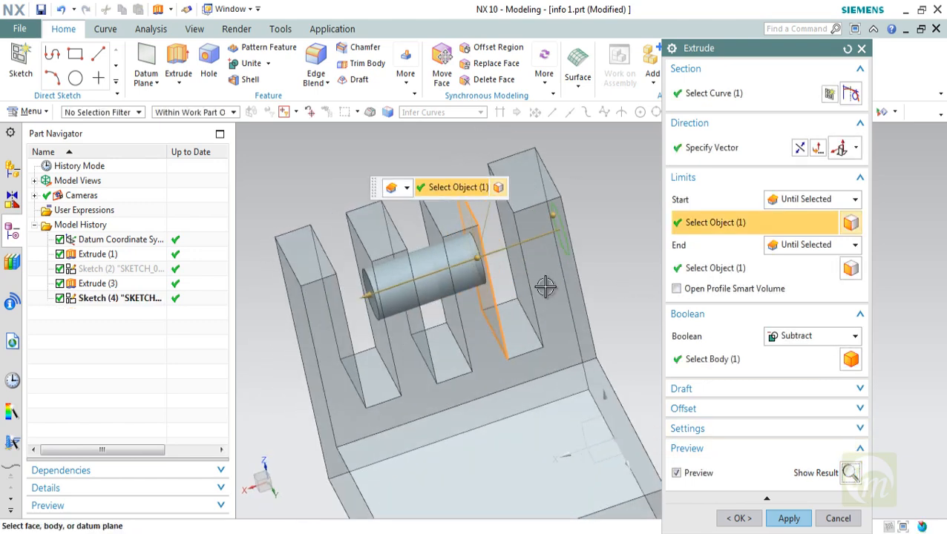
Set the extrusion's start limit to a value of 0 mm.
click(809, 202)
click(785, 213)
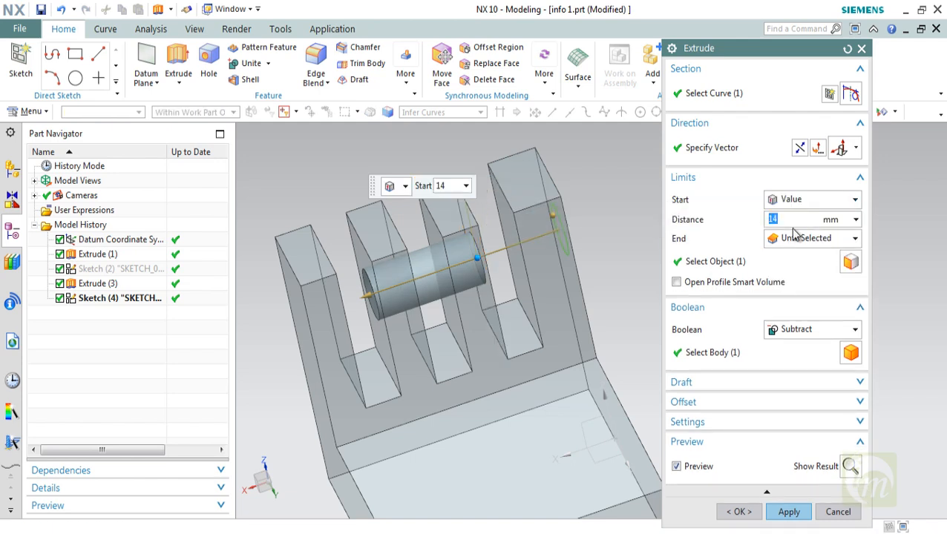
key(Return)
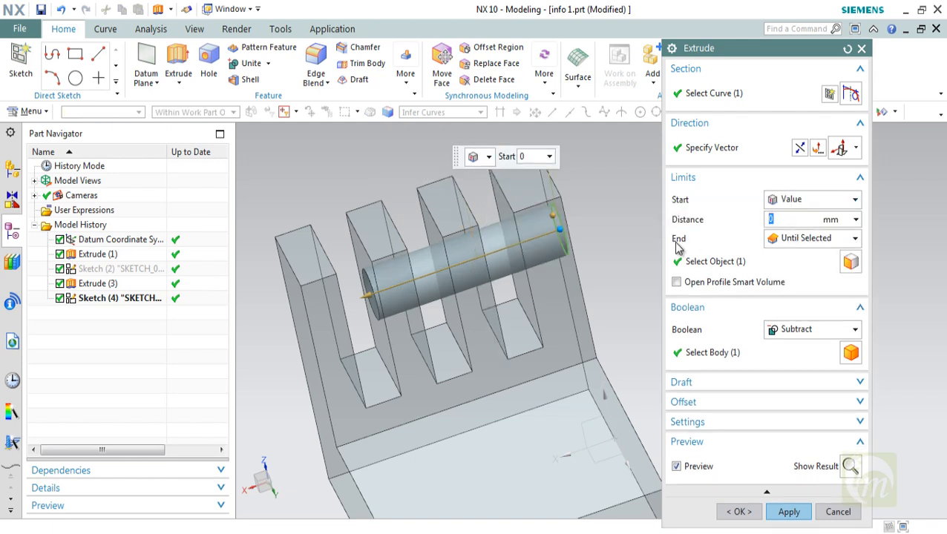
Set the extrusion's end limit to Until Extended, ending at the inner side face of the tine farthest from the circle.
click(790, 247)
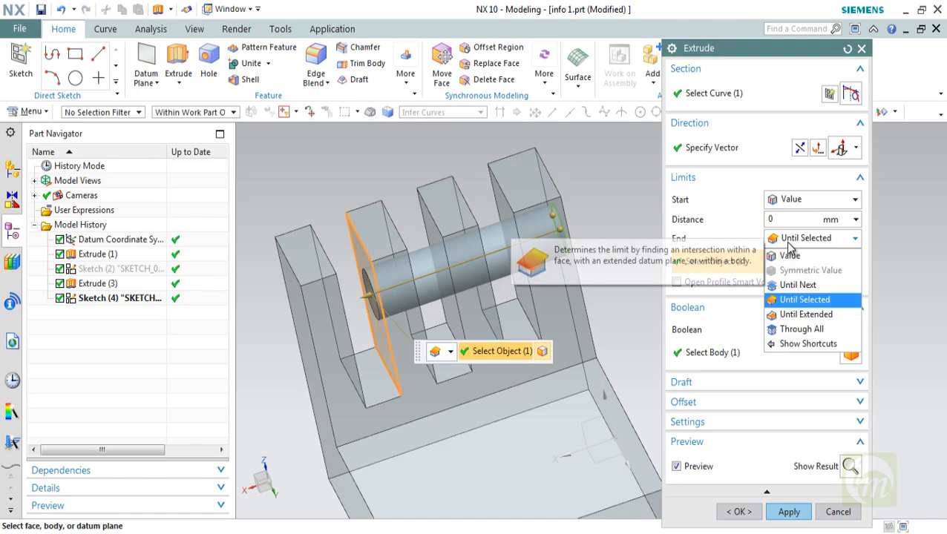
click(798, 316)
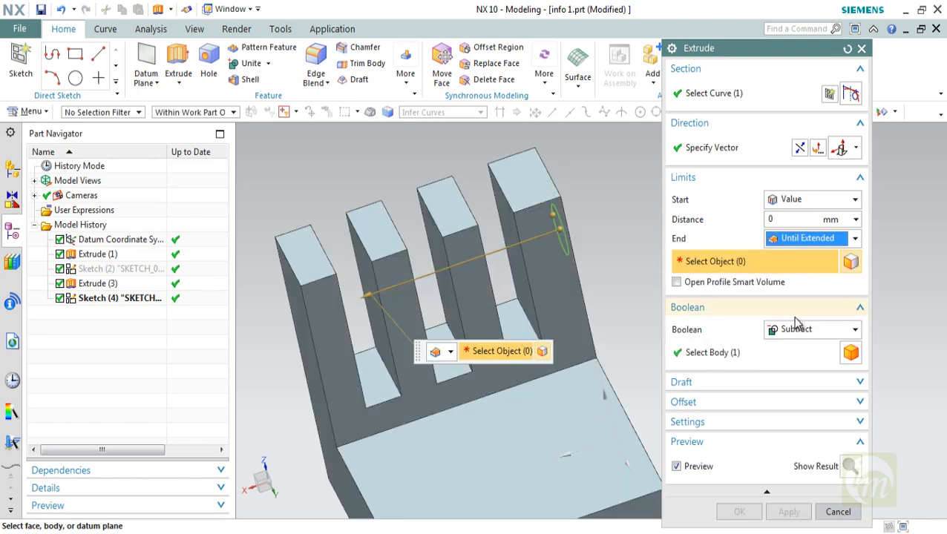
middle_drag(416, 304, 395, 296)
click(359, 292)
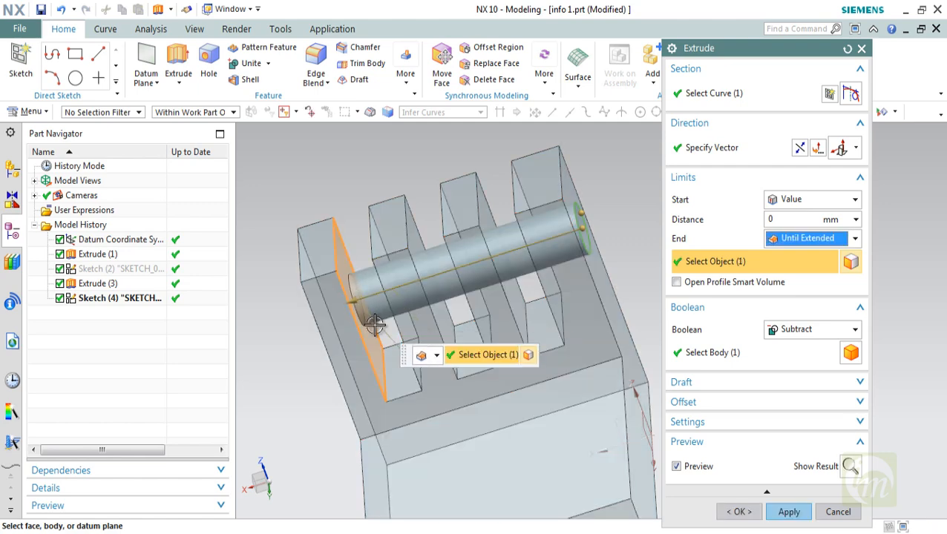
middle_drag(494, 303, 534, 279)
Try the Through All end limit for the circle's extrusion and examine how far the preview reaches beyond the block.
click(796, 241)
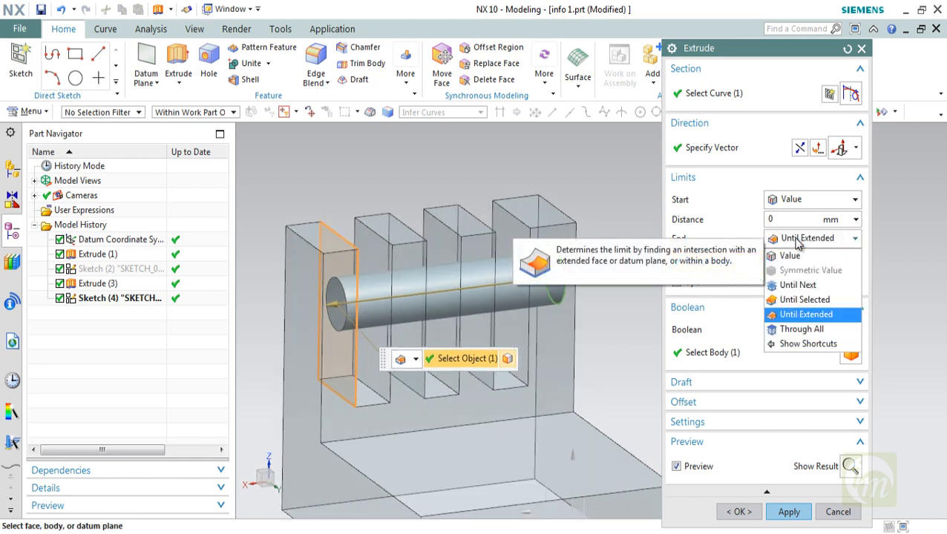
click(816, 332)
scroll(603, 355, up, 3)
scroll(603, 354, down, 5)
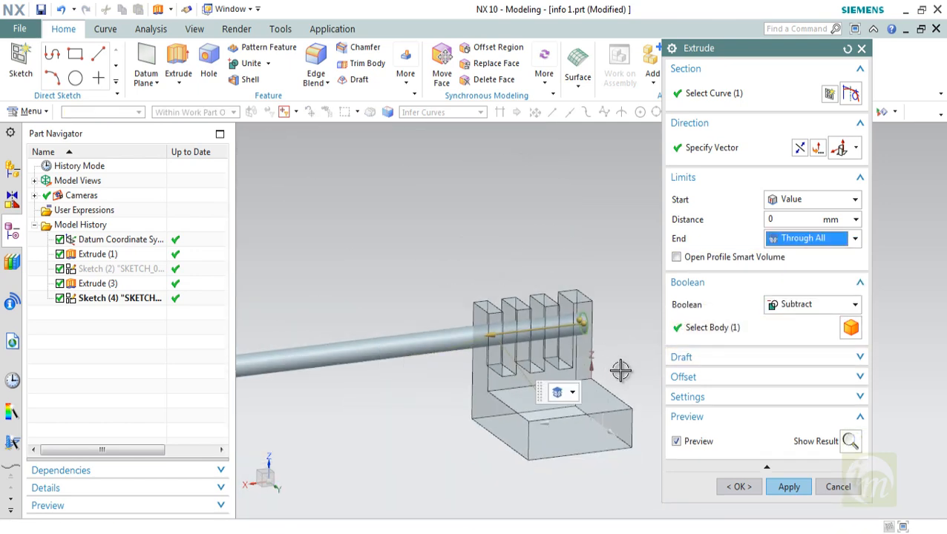
scroll(620, 371, down, 10)
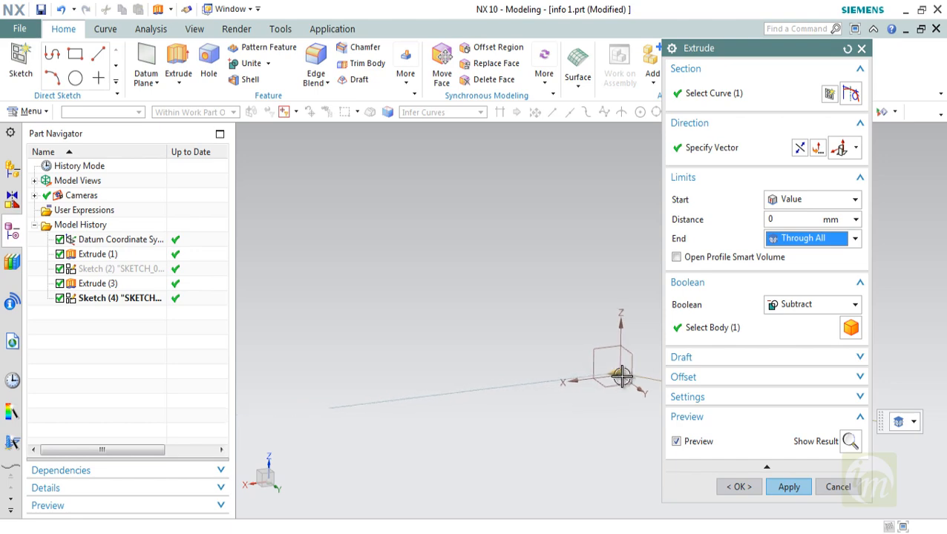
scroll(620, 375, up, 8)
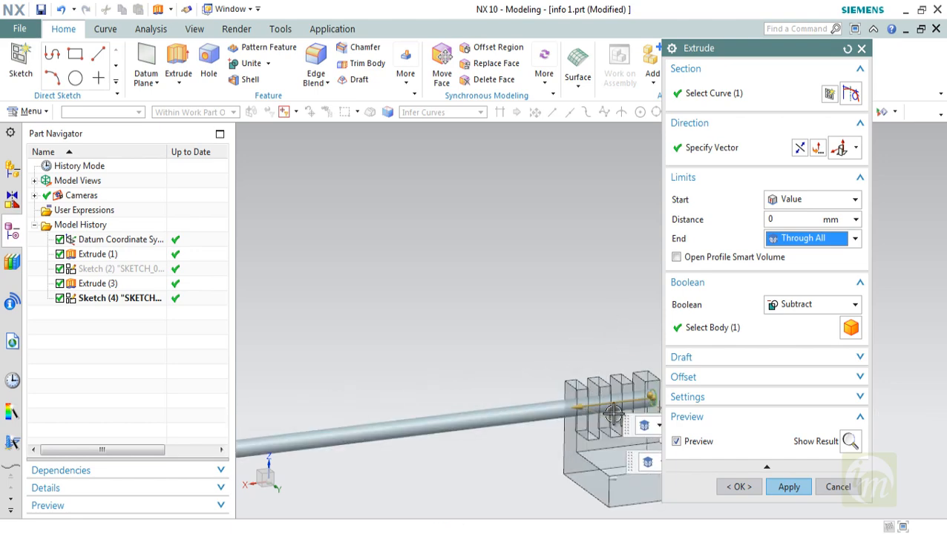
scroll(612, 414, up, 2)
scroll(500, 331, up, 2)
scroll(520, 335, down, 5)
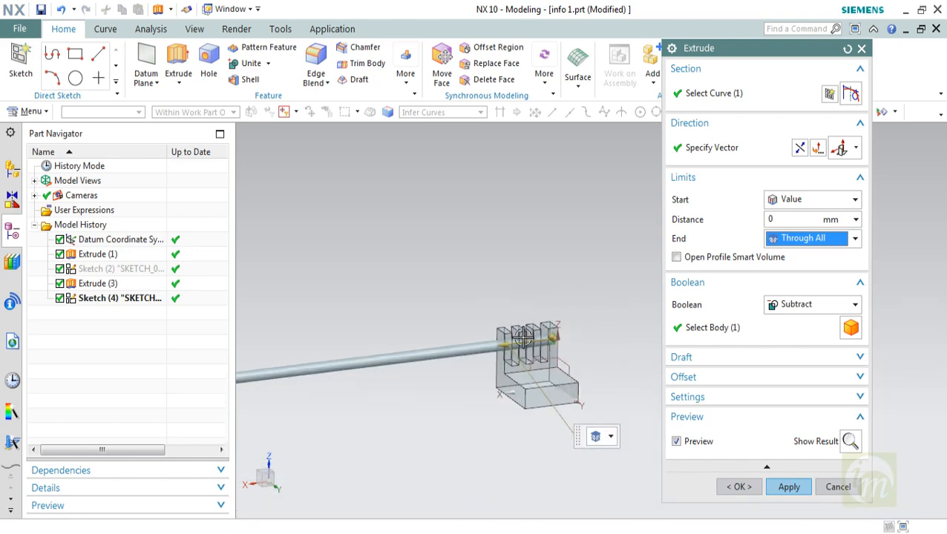
scroll(523, 336, up, 5)
scroll(445, 347, down, 3)
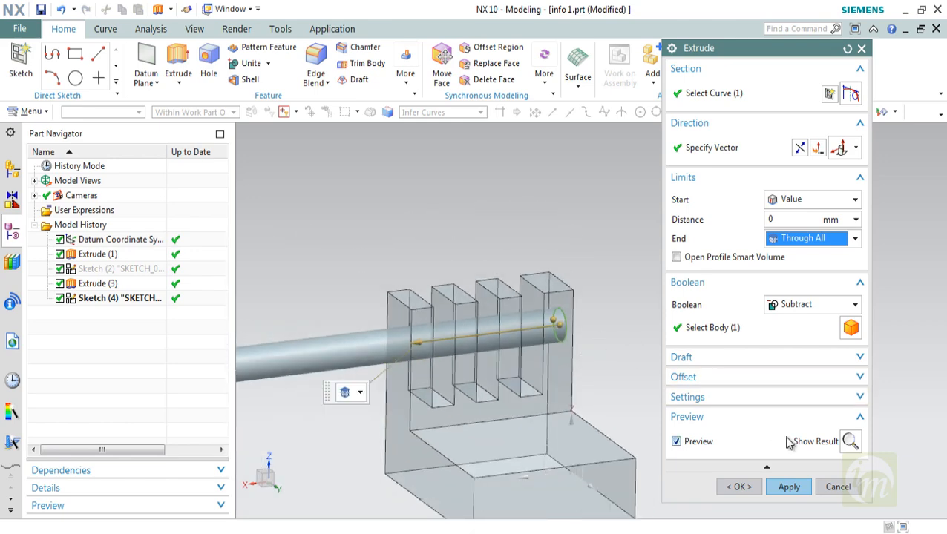
Show and inspect the full result of the Through All cut, and cancel the extrusion.
click(850, 441)
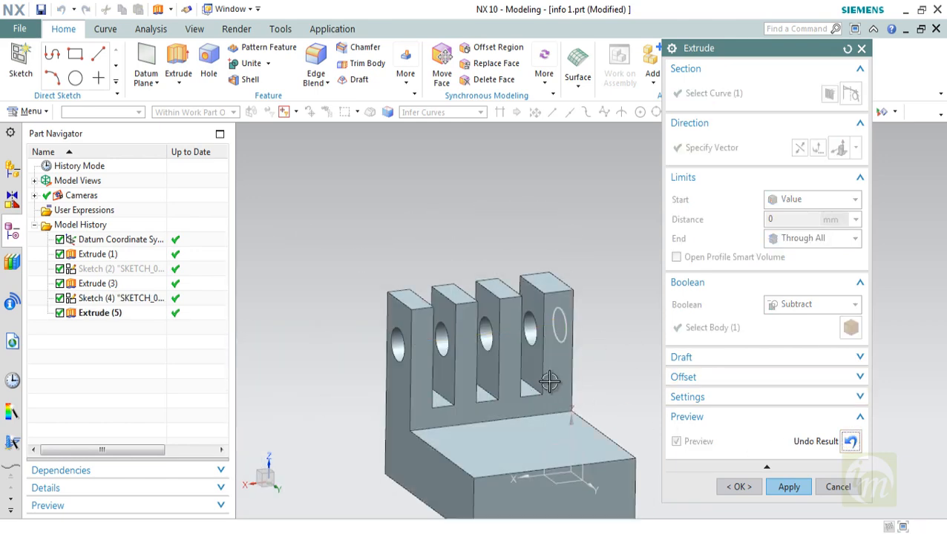
mouse_move(596, 363)
middle_down()
mouse_move(566, 370)
mouse_move(592, 372)
middle_up()
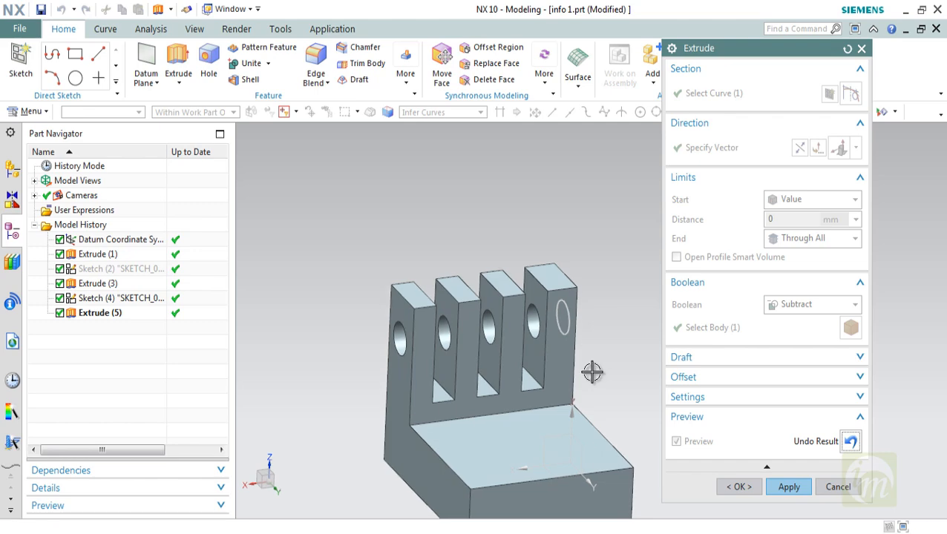
key(Escape)
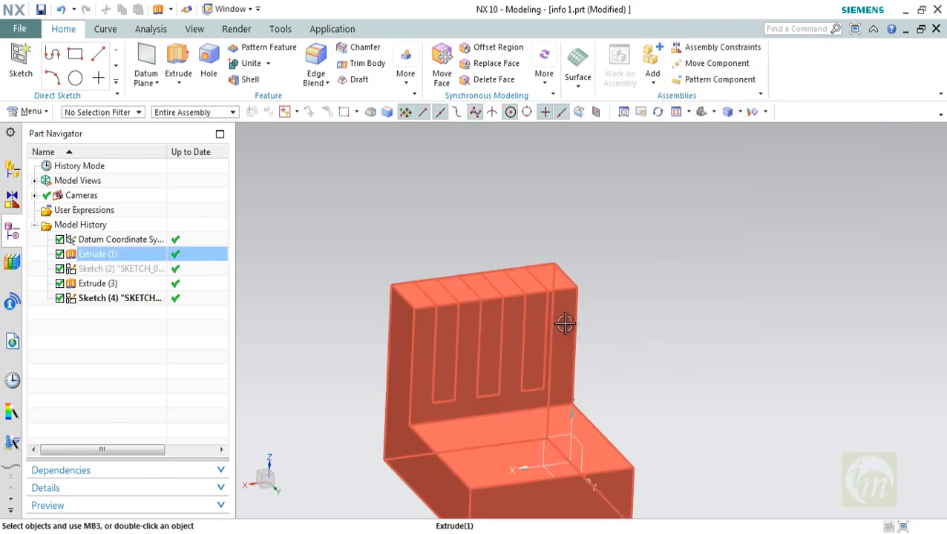
Start a new subtracting extrusion of the circle on the upright's side face and reverse its direction into the tines.
middle_drag(564, 323, 475, 327)
click(178, 66)
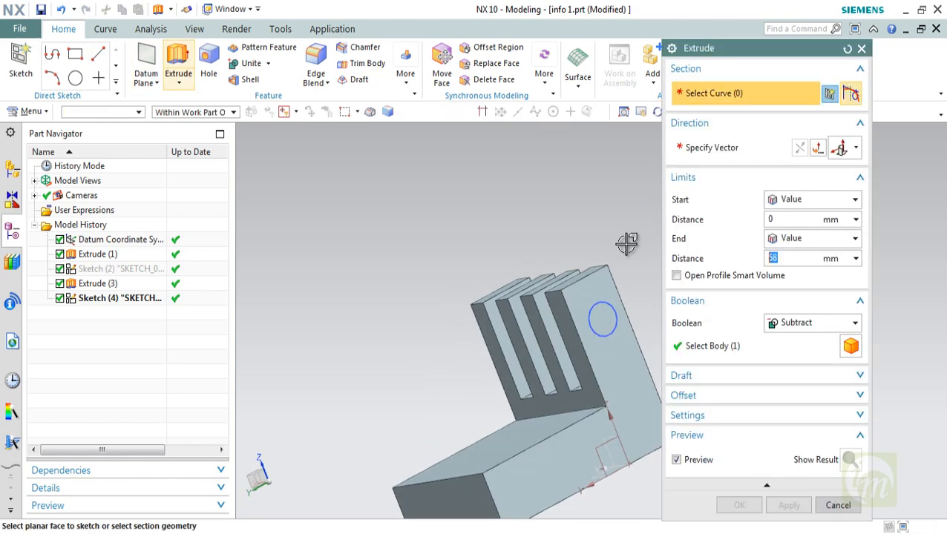
click(606, 305)
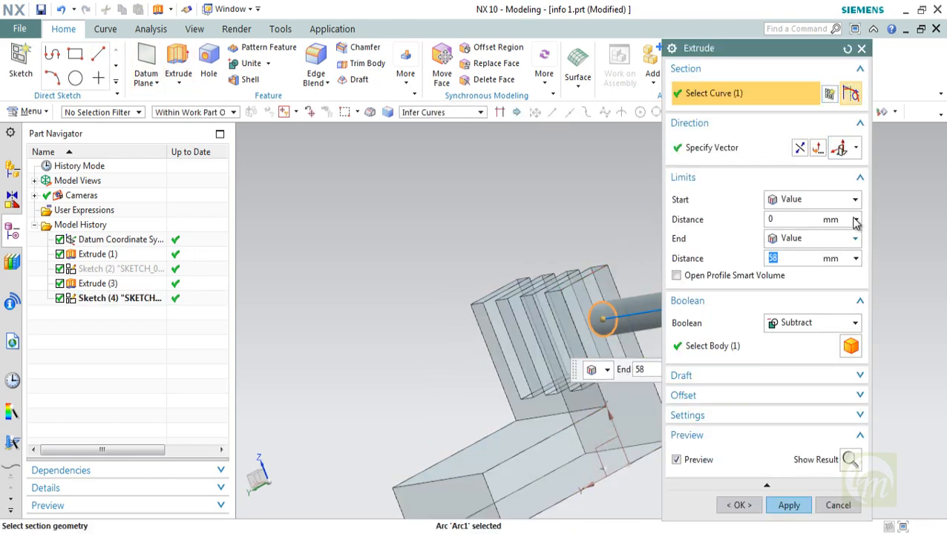
Try the Through All end limit on the circle's extrusion, and return the end limit to a value of 58 mm.
click(802, 239)
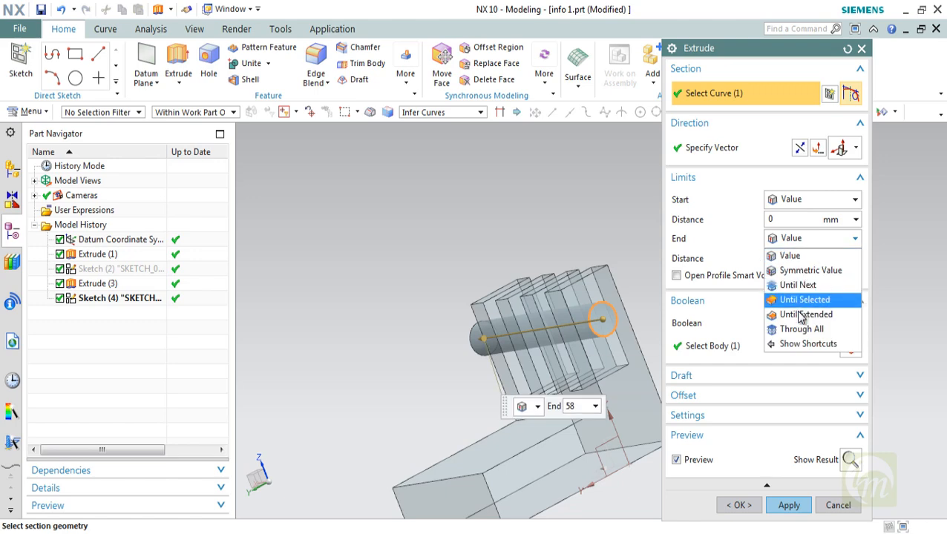
click(800, 329)
middle_drag(436, 290, 501, 286)
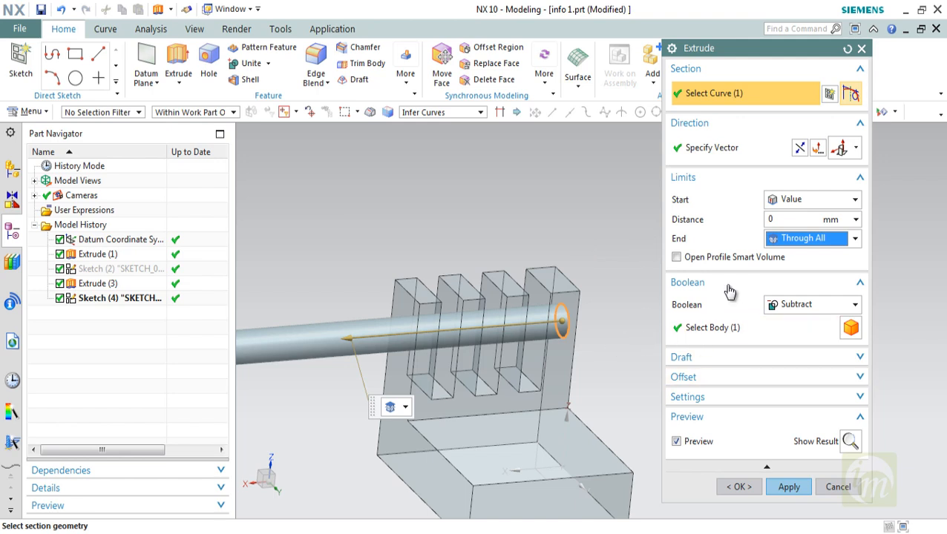
click(782, 245)
click(793, 194)
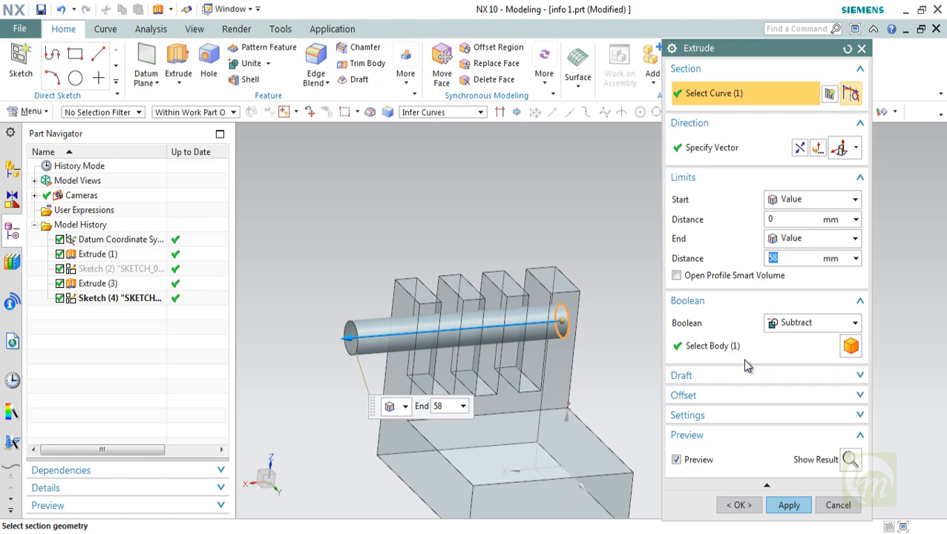
middle_drag(575, 371, 551, 360)
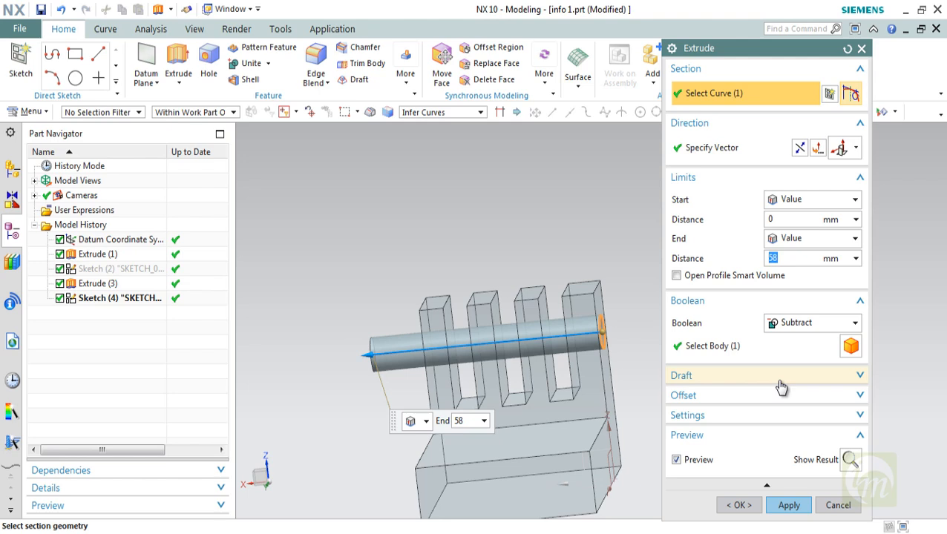
Add a From Start Limit draft of 1 degree to the circle's extrusion.
click(840, 378)
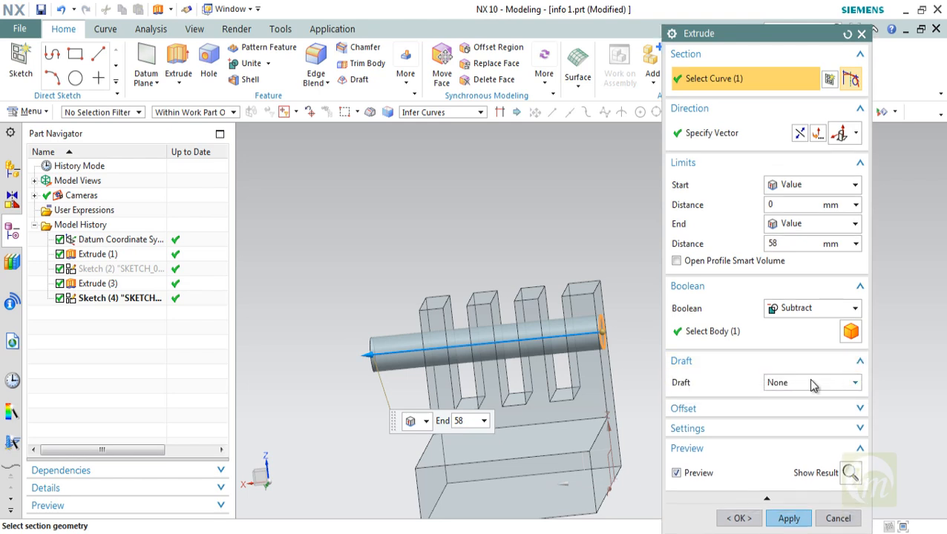
click(813, 384)
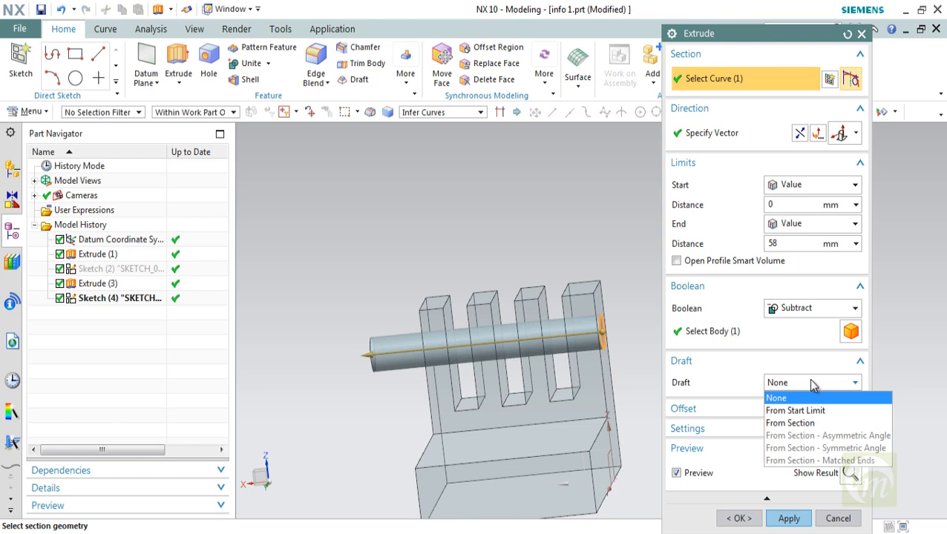
click(822, 411)
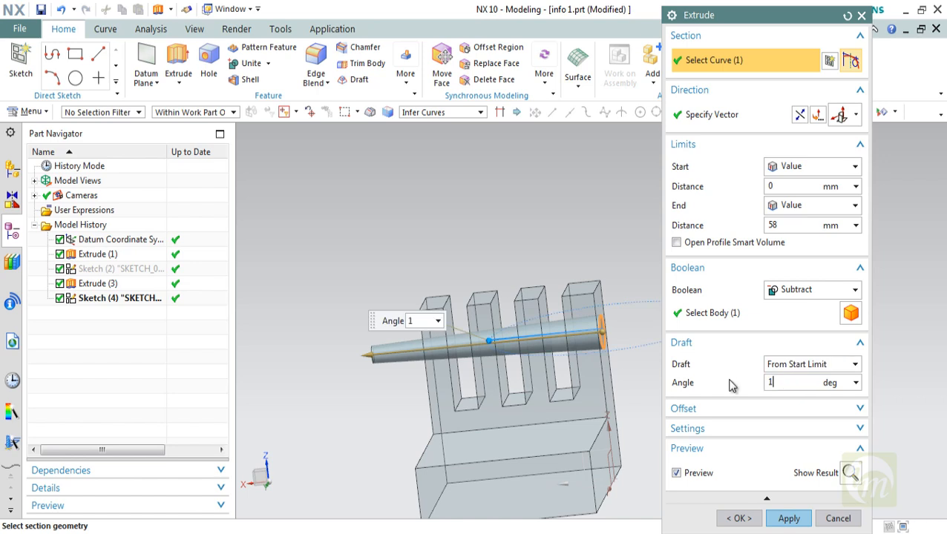
key(Return)
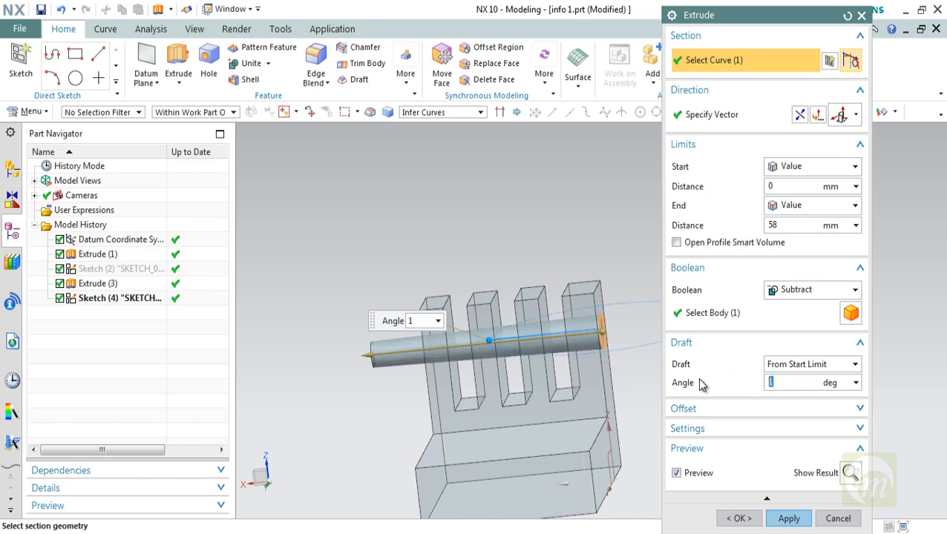
Set the draft angle to 0 degrees and then to 2 degrees to compare the taper.
text(0)
key(Return)
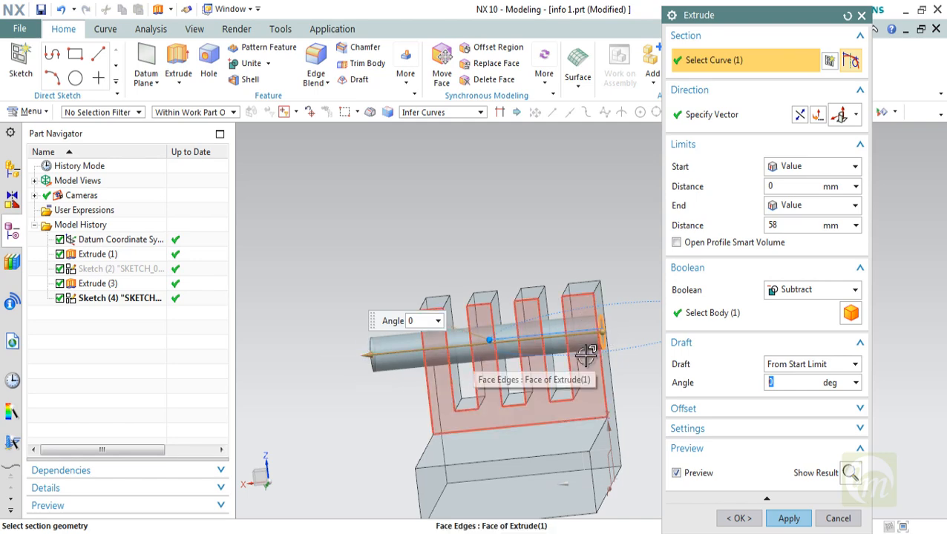
middle_drag(607, 337, 604, 365)
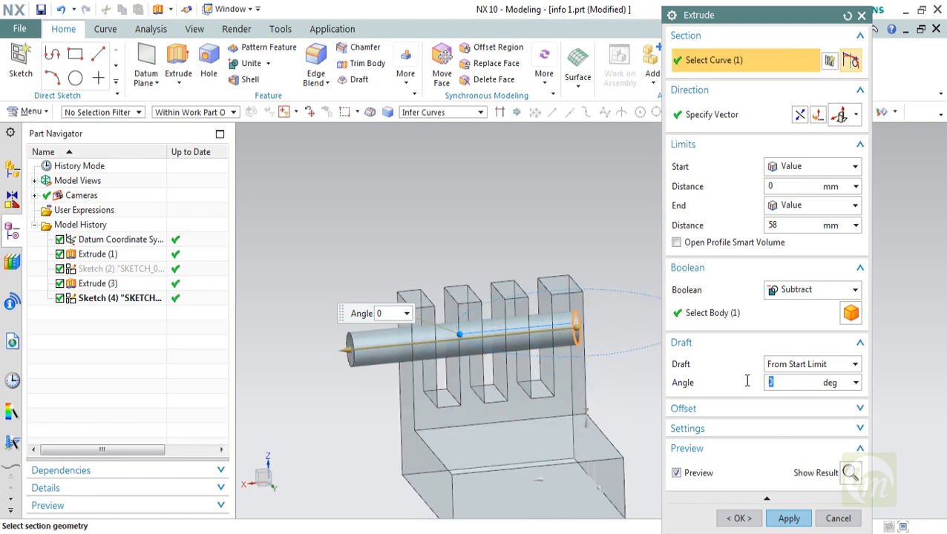
text(2)
key(Return)
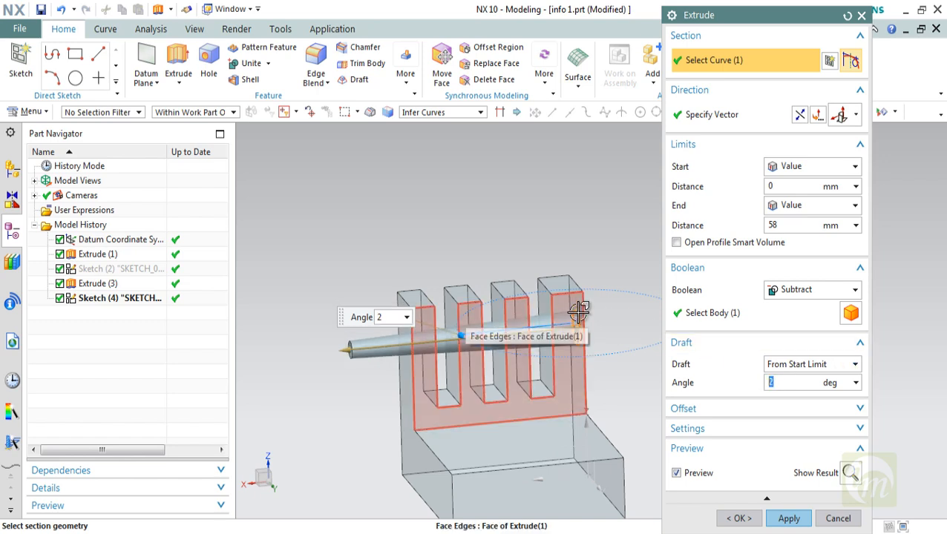
Set the draft angle to -2 degrees so the extrusion widens away from the circle.
text(-)
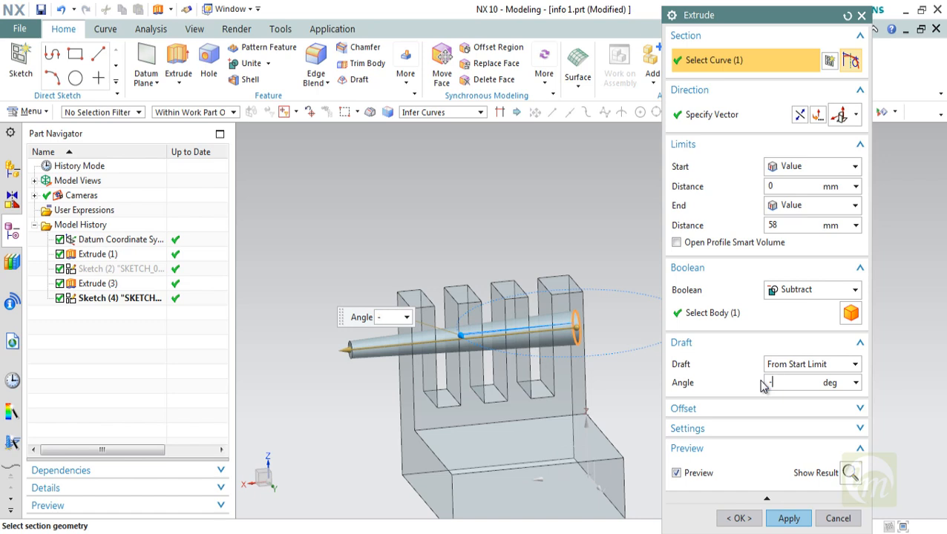
text(2)
key(Return)
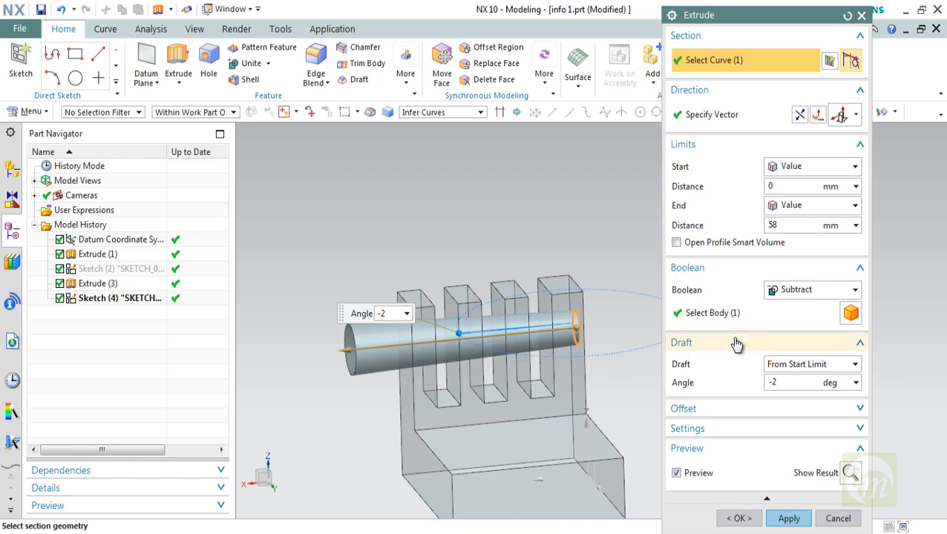
Set the draft of the circle's extrusion to None, and review the other draft types.
click(765, 384)
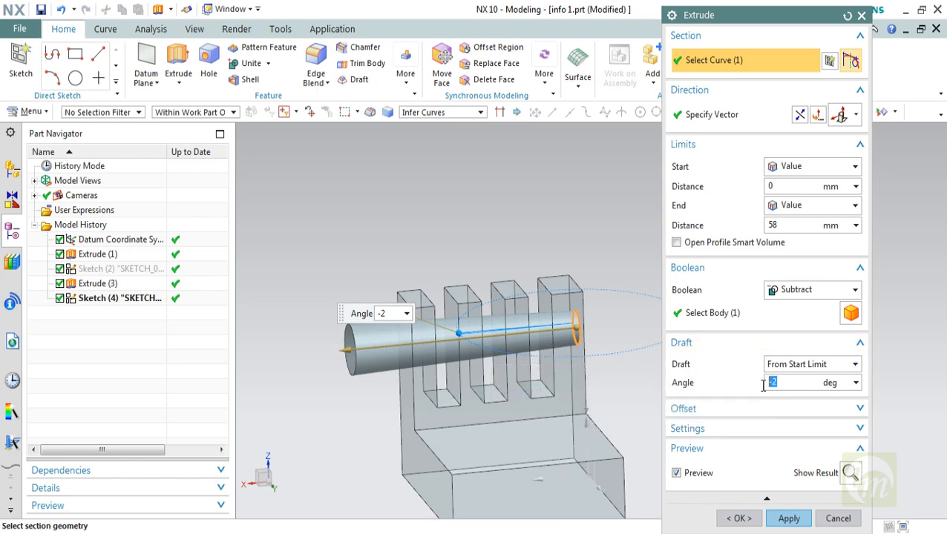
click(813, 364)
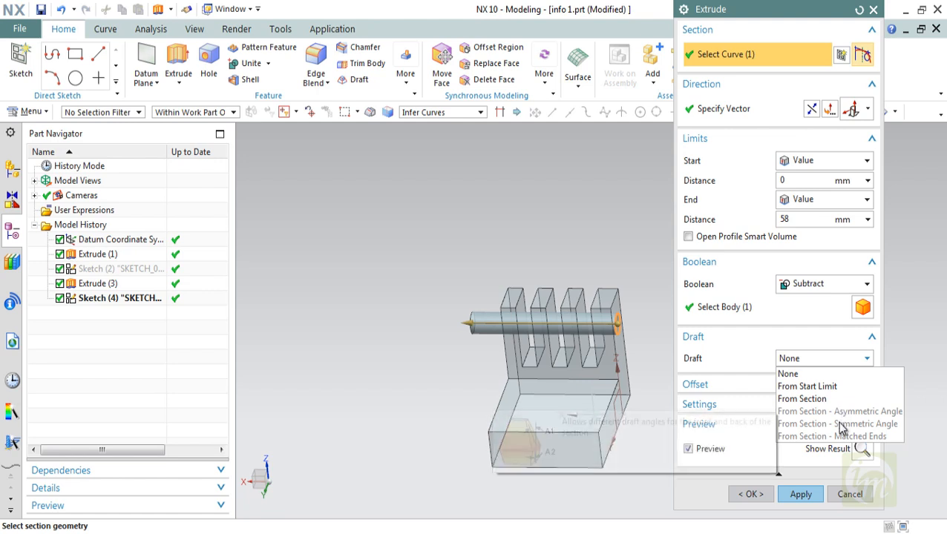
click(820, 374)
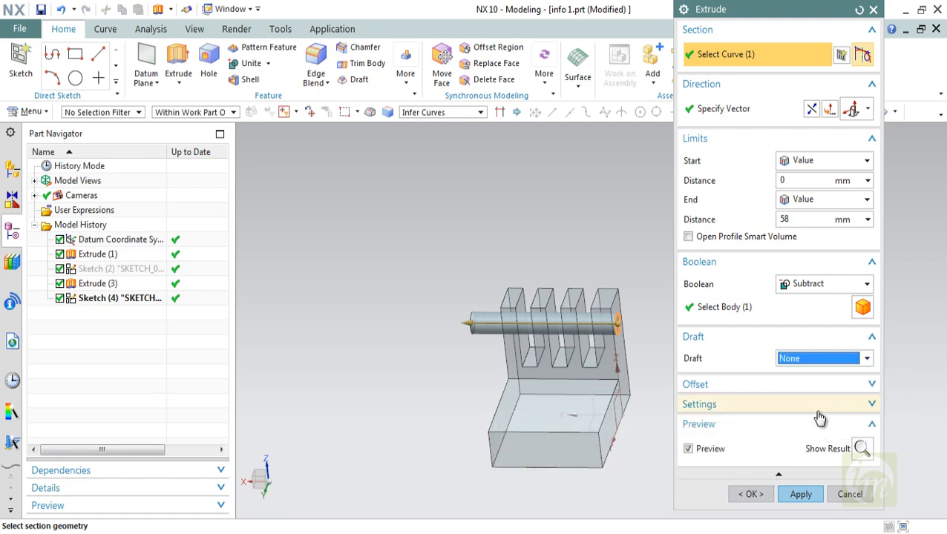
click(824, 361)
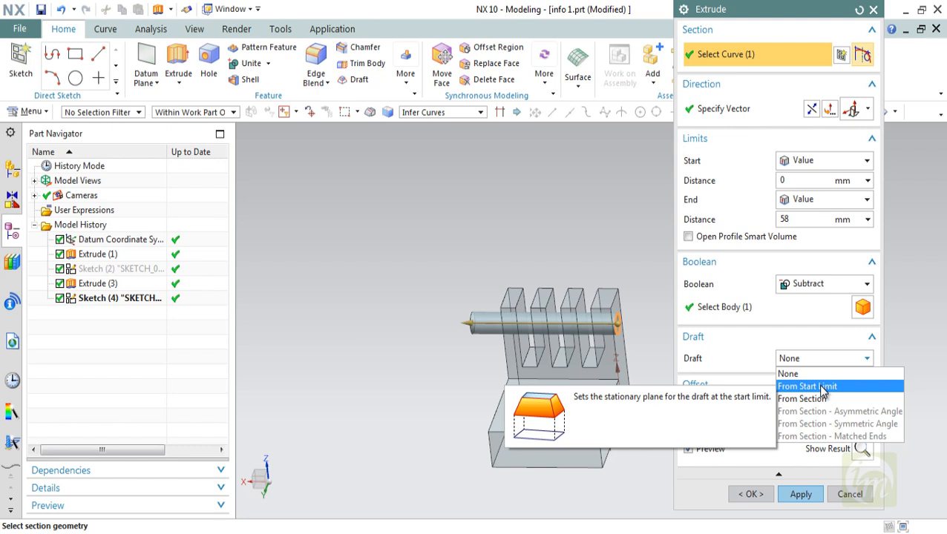
click(737, 361)
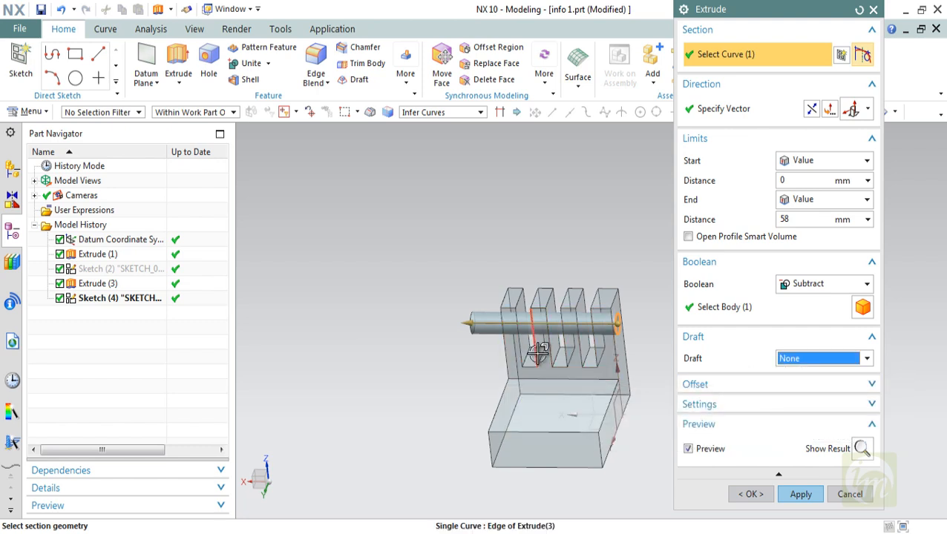
Try a Single-Sided offset of 1 mm on the circle's extrusion and examine the enlarged cylinder from the end.
middle_drag(536, 350, 638, 384)
click(783, 386)
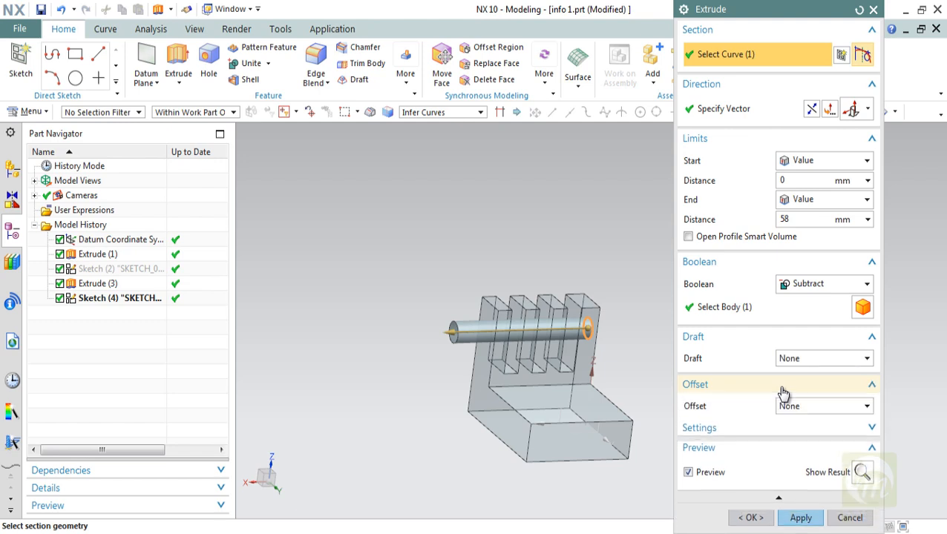
click(810, 411)
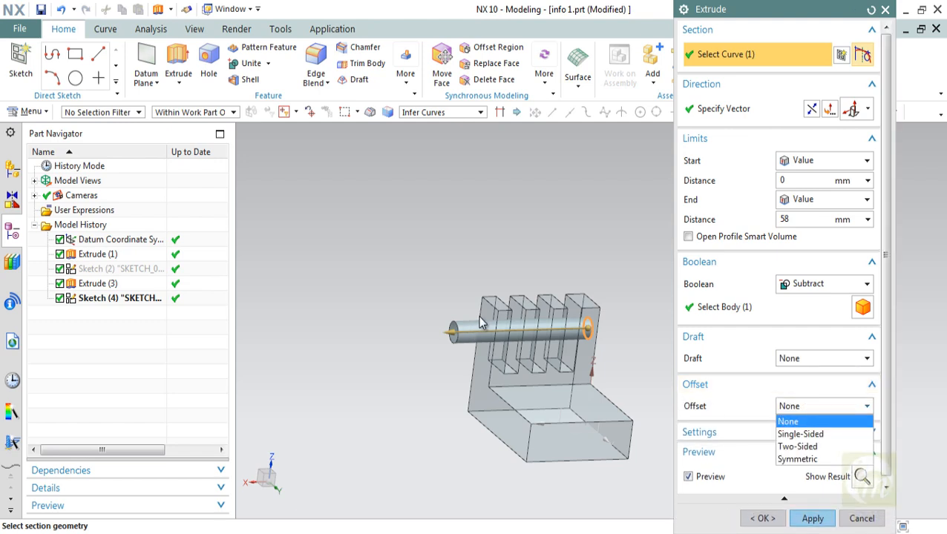
click(816, 434)
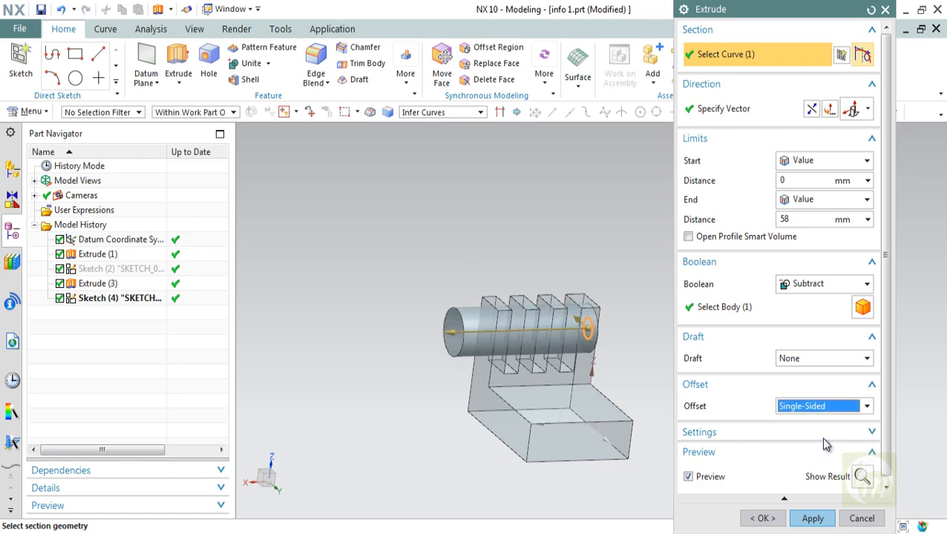
mouse_move(589, 355)
middle_down()
mouse_move(527, 362)
mouse_move(575, 360)
middle_up()
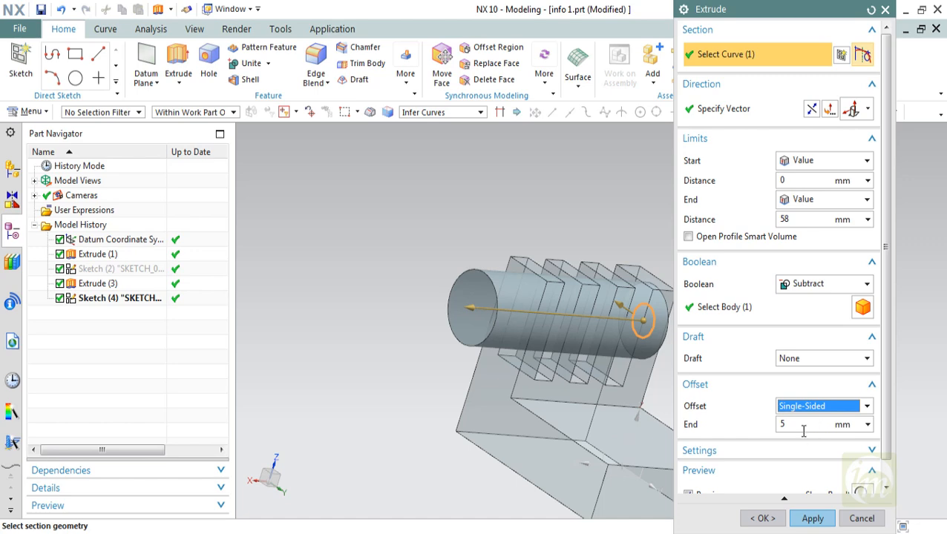
click(804, 427)
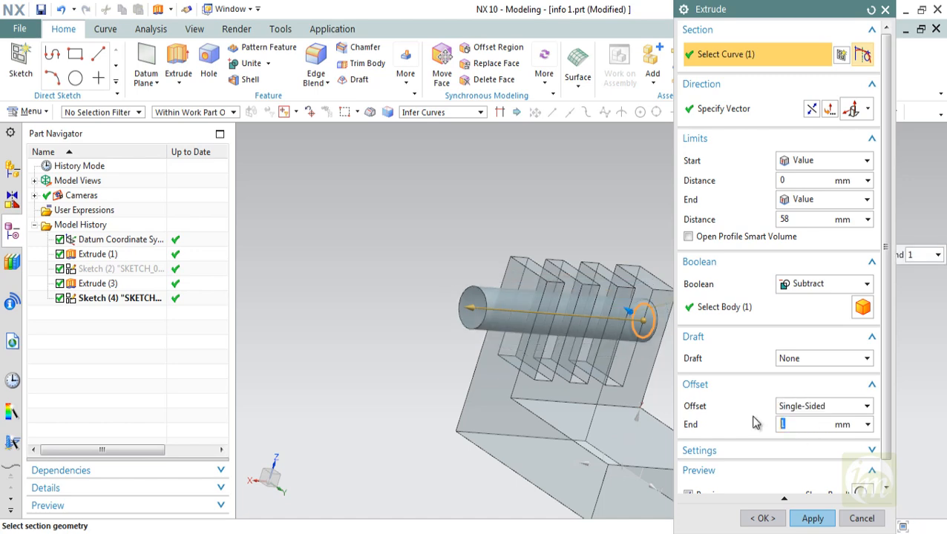
middle_drag(554, 381, 446, 368)
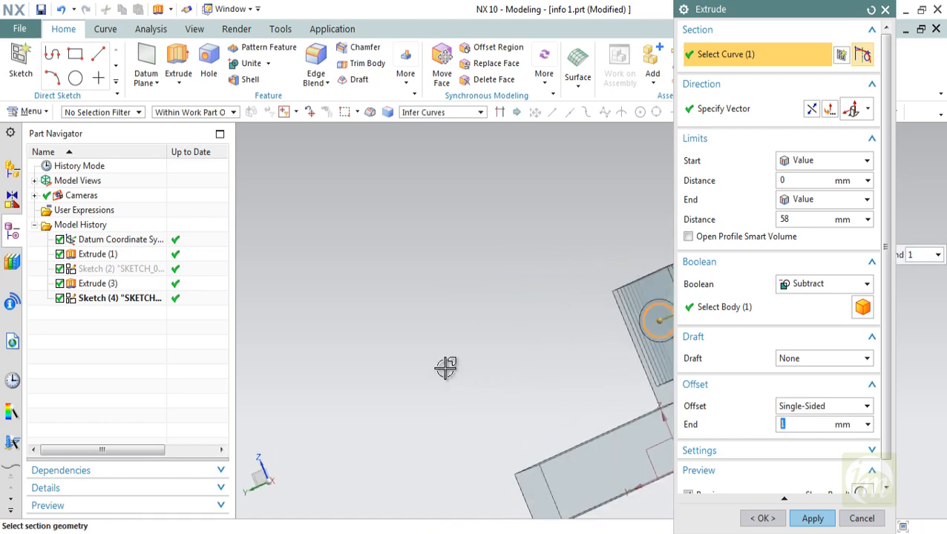
scroll(498, 361, up, 4)
scroll(499, 361, down, 6)
scroll(597, 336, up, 2)
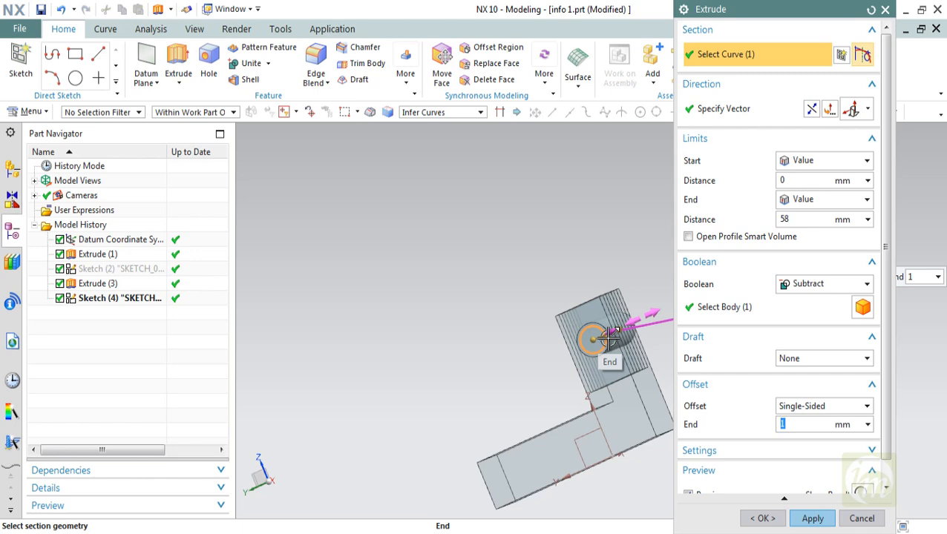
scroll(610, 335, up, 4)
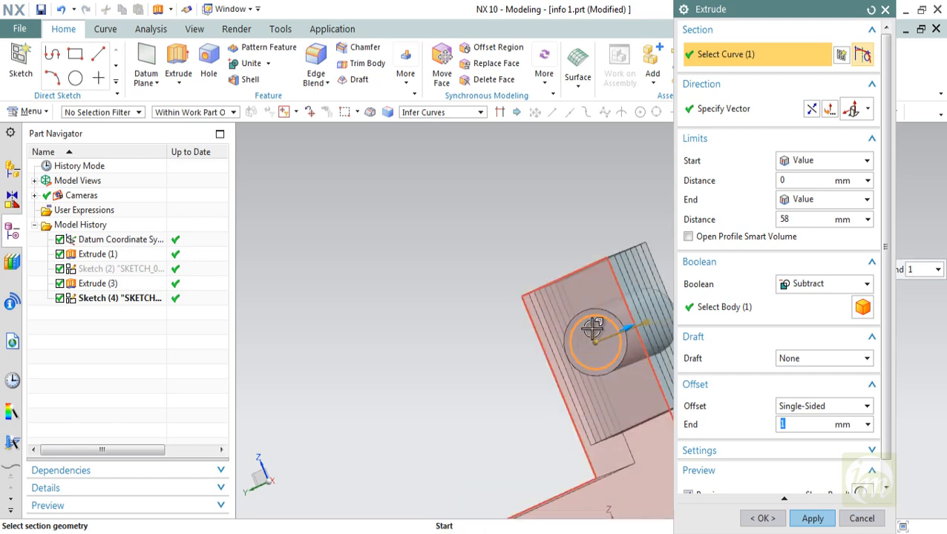
middle_drag(613, 334, 650, 348)
Try a Two-Sided offset from 0 to 1 mm on the circle's extrusion, inspect the tube shape, and return the offset to None.
click(829, 407)
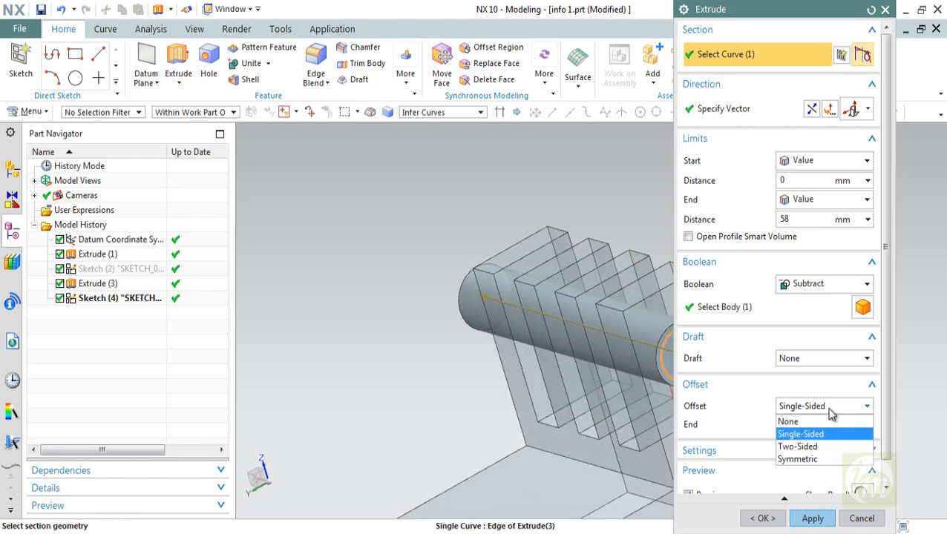
click(824, 446)
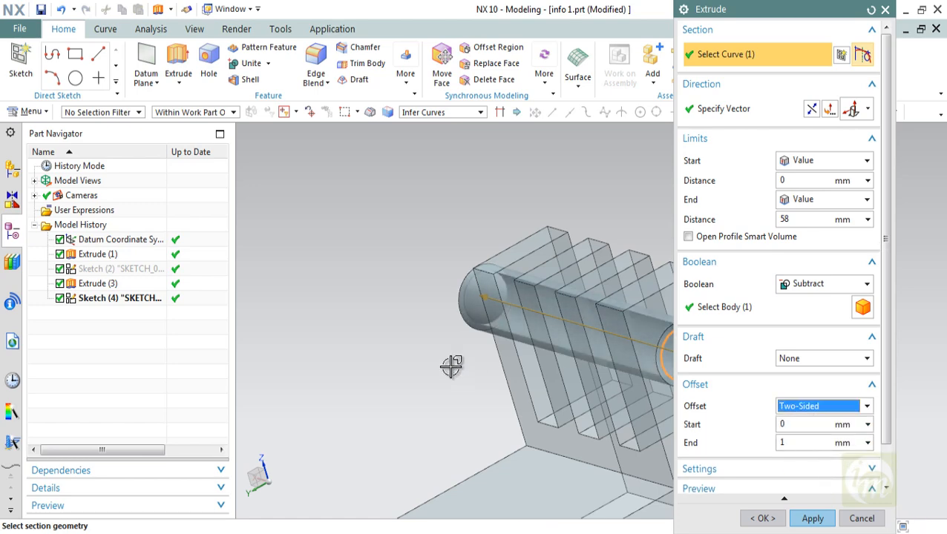
scroll(431, 348, up, 1)
scroll(534, 345, down, 5)
mouse_move(535, 344)
middle_down()
mouse_move(507, 346)
mouse_move(536, 347)
middle_up()
scroll(520, 352, up, 6)
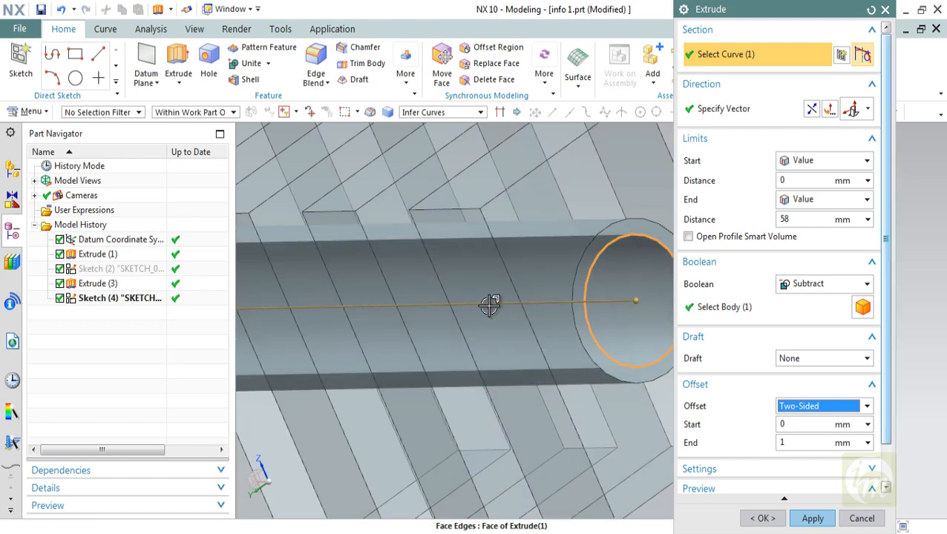
middle_drag(567, 313, 543, 310)
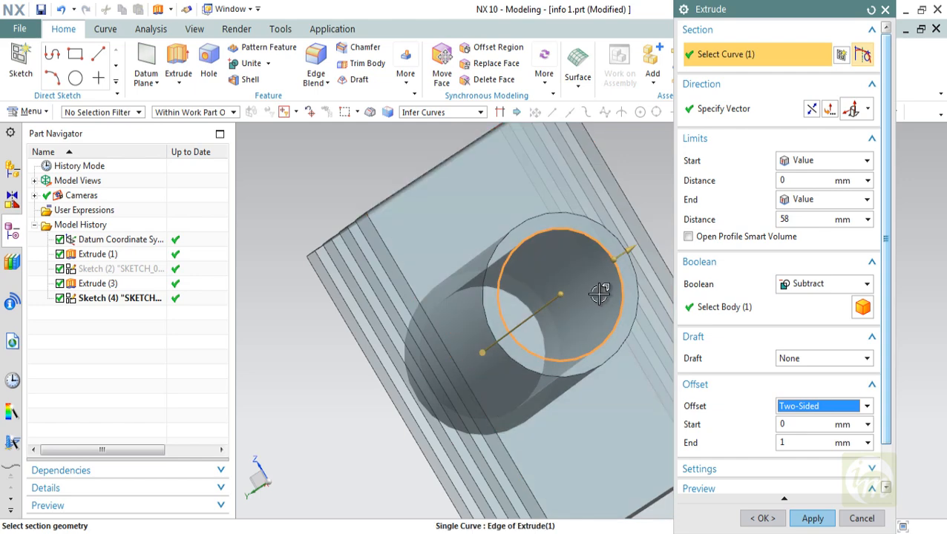
middle_drag(593, 296, 695, 357)
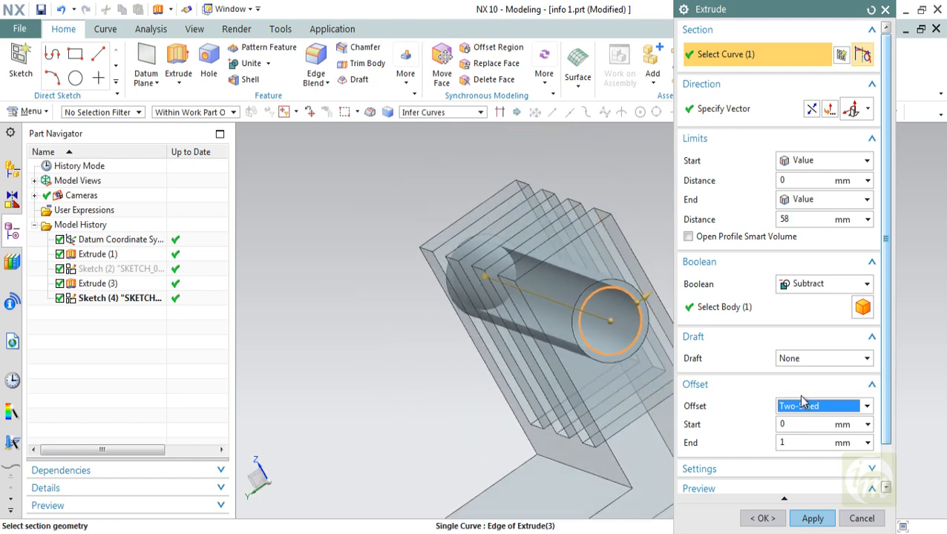
click(803, 406)
click(789, 421)
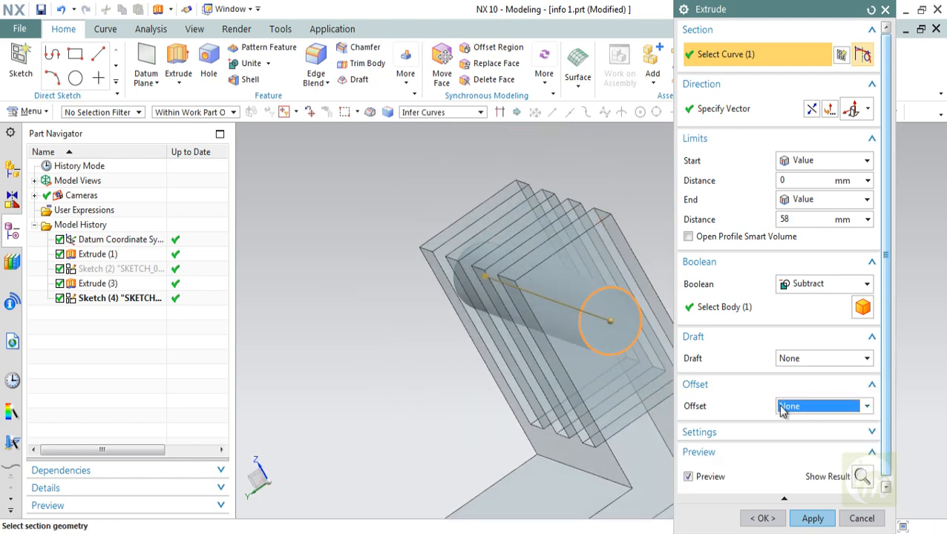
Review the body type choices, keep Solid, and apply the 58 mm Subtract extrusion to cut the round hole through the upright.
click(797, 433)
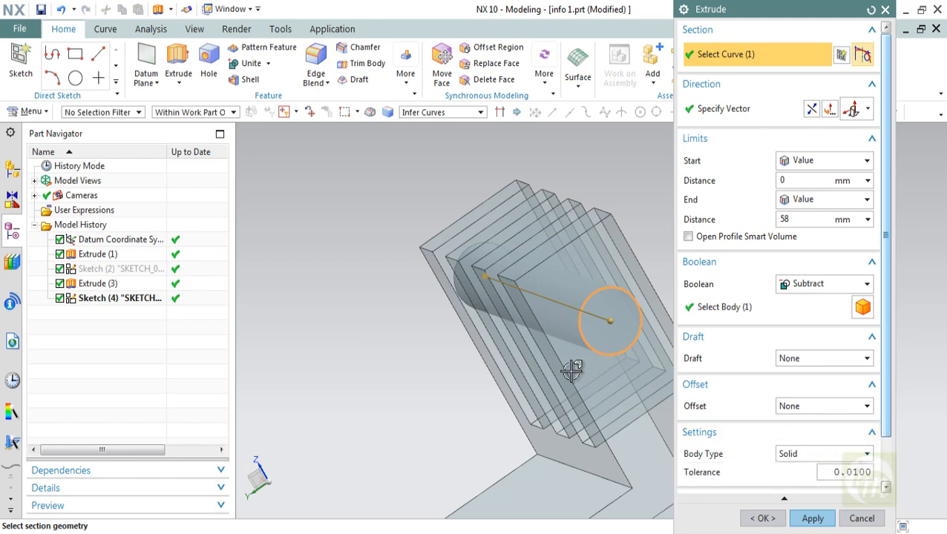
click(807, 454)
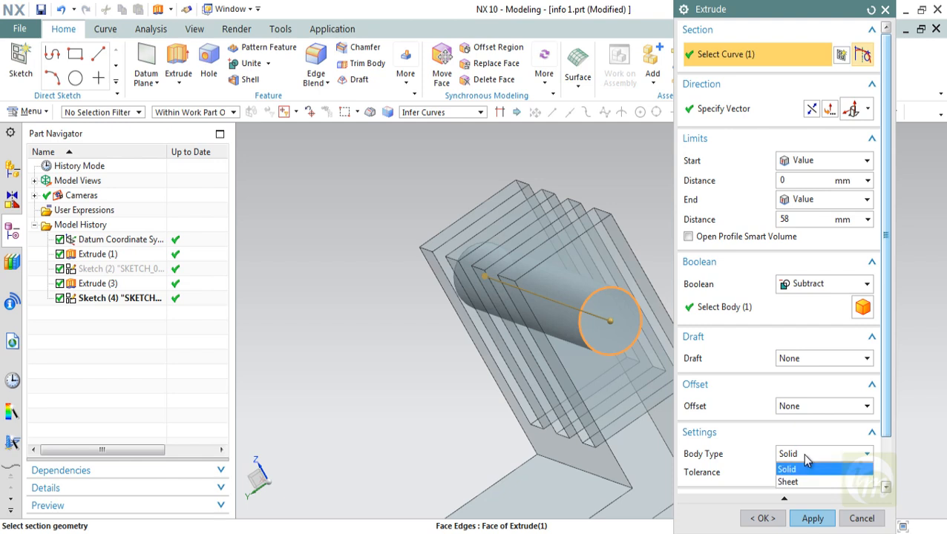
click(805, 481)
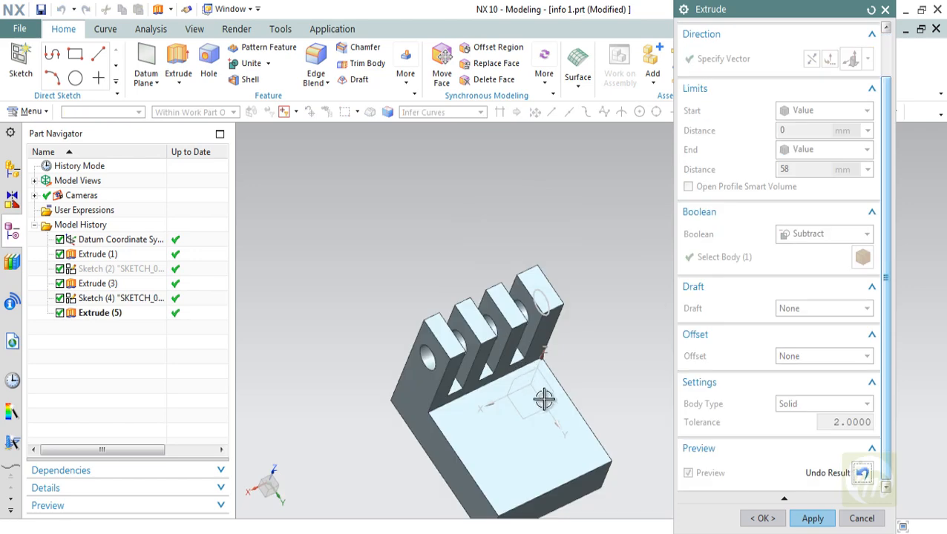
middle_drag(545, 395, 526, 361)
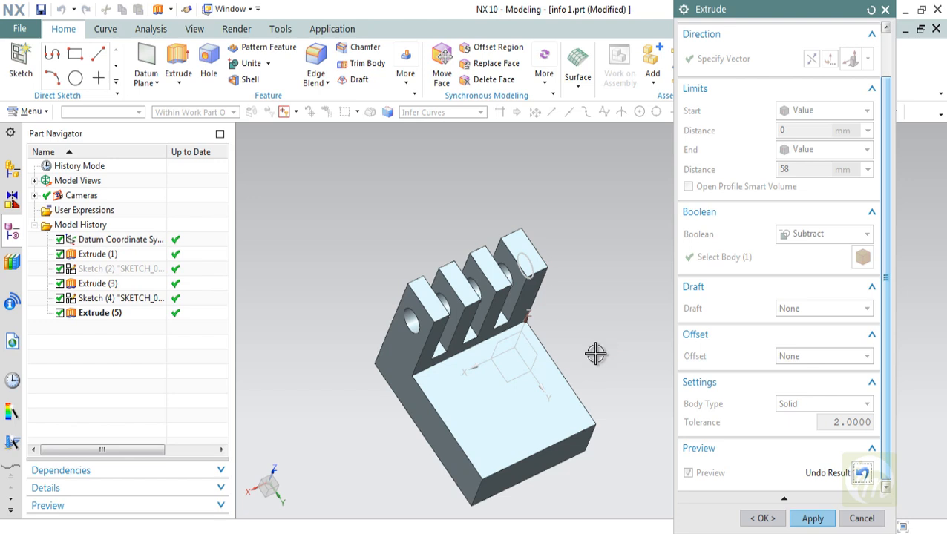
click(812, 519)
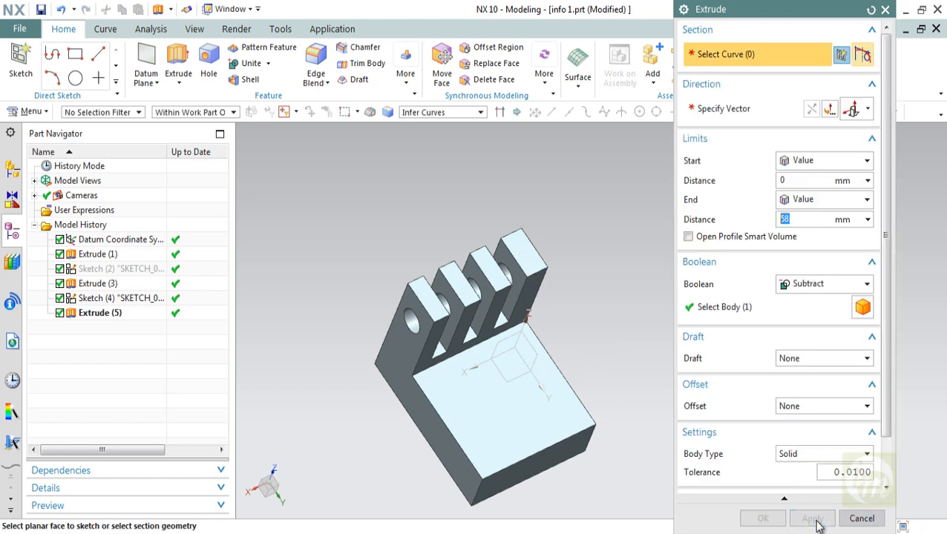
click(862, 519)
Start a new Extrude with a section sketch placed on the block's L-shaped end face.
key(Home)
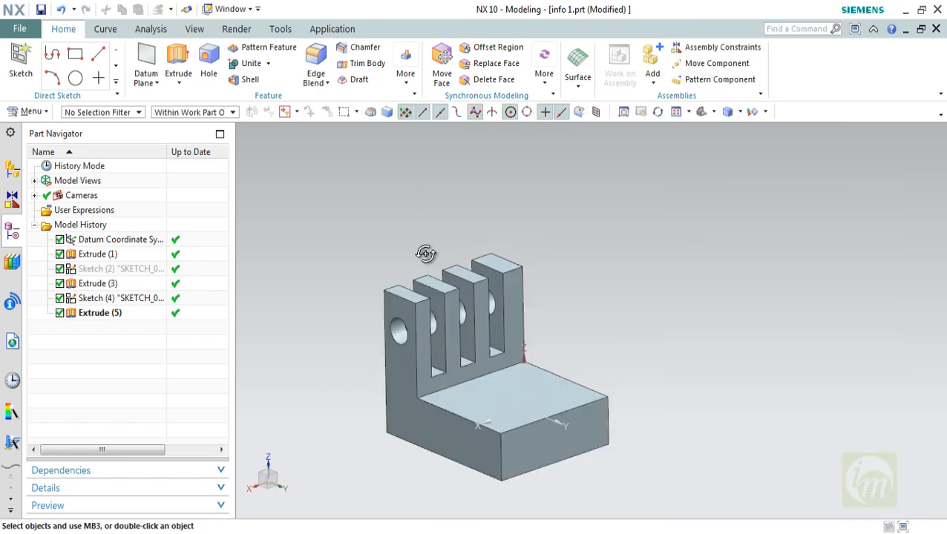
middle_drag(425, 254, 423, 249)
click(178, 66)
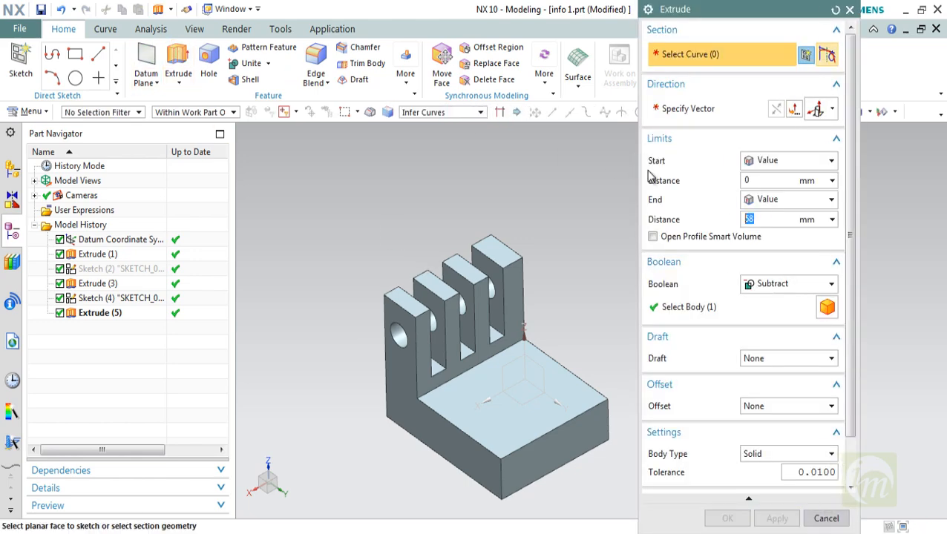
click(807, 56)
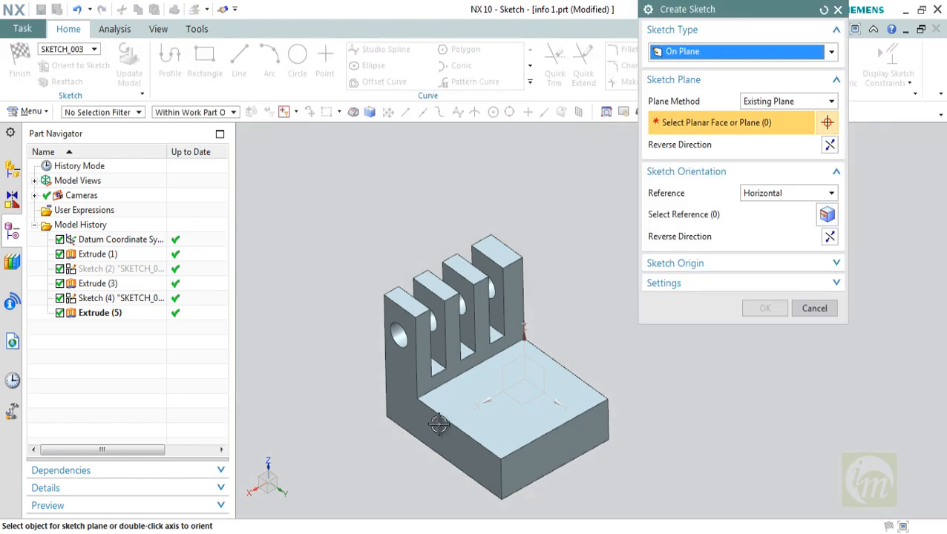
click(437, 427)
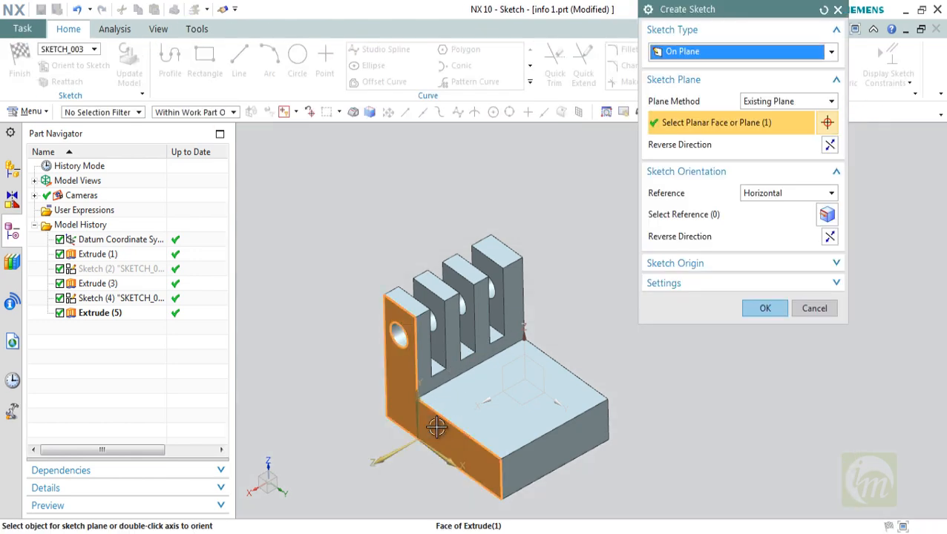
click(771, 312)
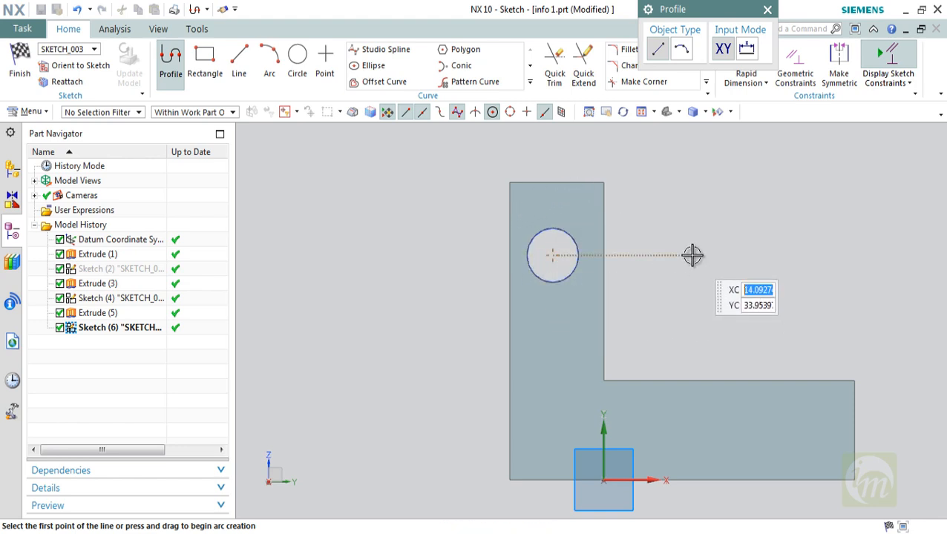
Project the existing hole's circle into the new sketch with Project Curve, and finish the sketch.
click(530, 82)
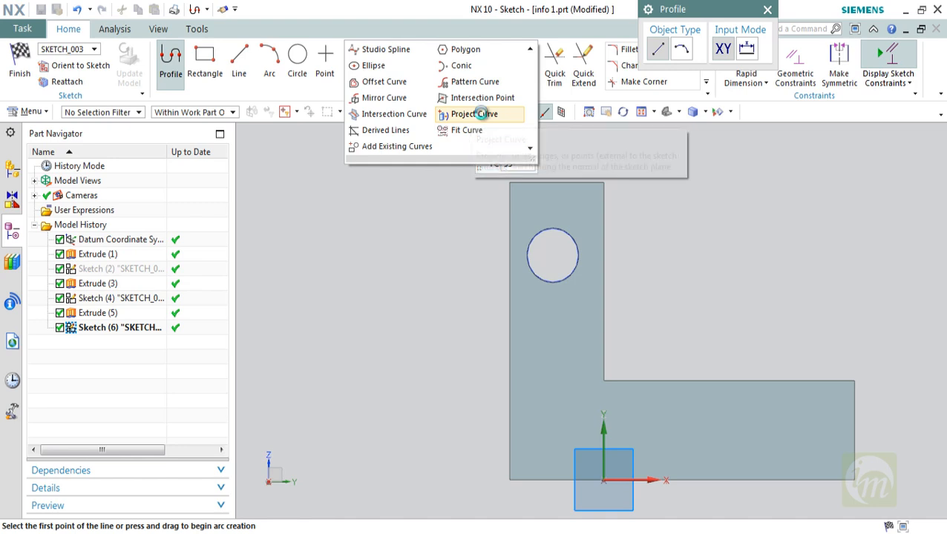
click(482, 116)
click(545, 235)
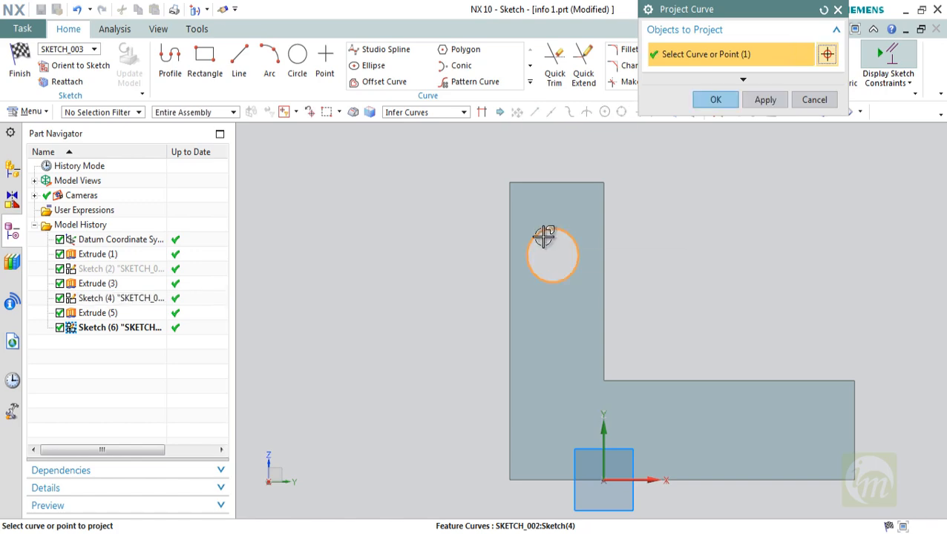
middle_click(509, 236)
click(21, 74)
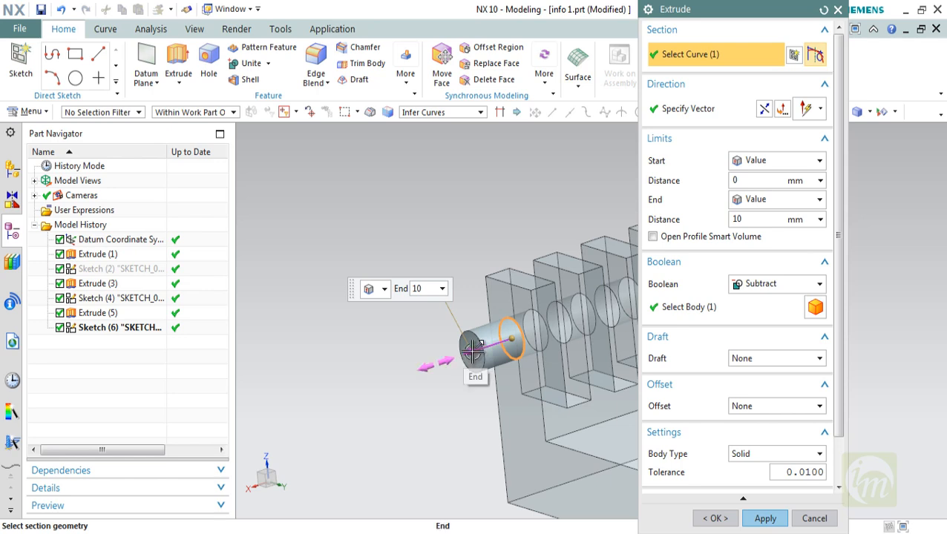
Set the circle's extrusion distance to 15 mm and try to apply it to the block with Boolean Unite.
mouse_move(463, 366)
mouse_down()
mouse_move(445, 357)
mouse_move(367, 387)
mouse_move(448, 358)
mouse_up()
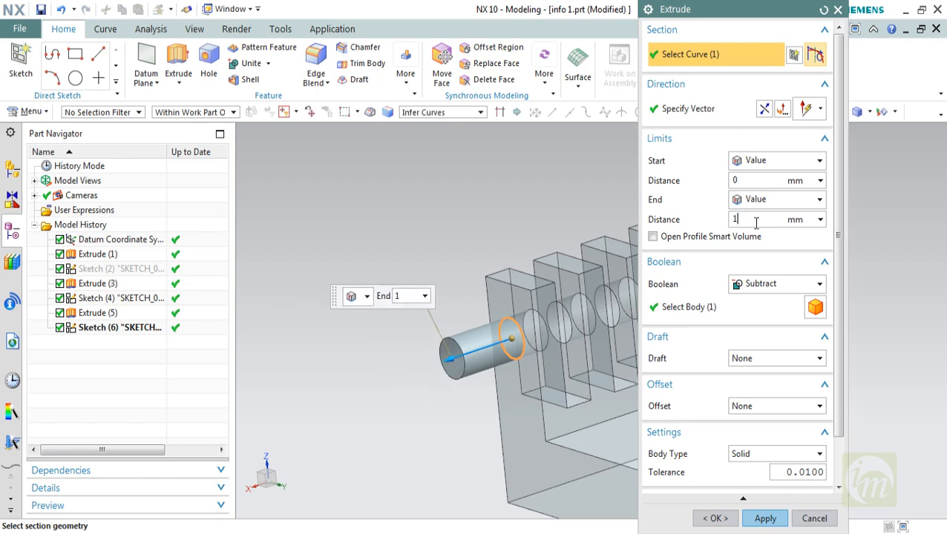
key(Return)
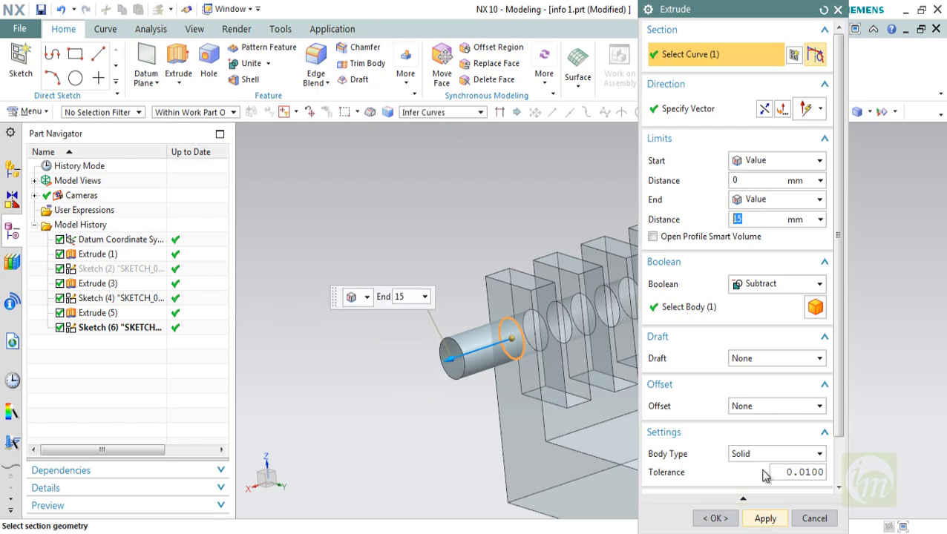
click(766, 287)
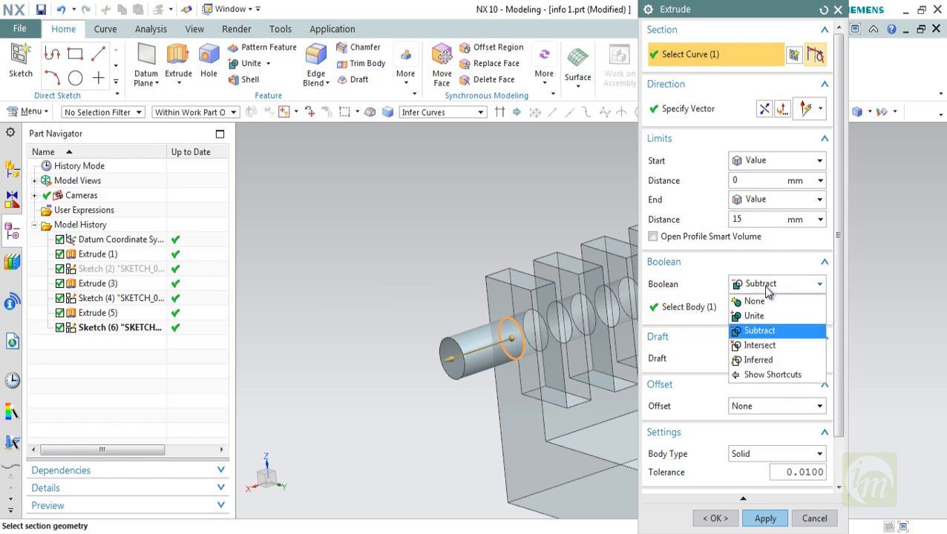
click(764, 314)
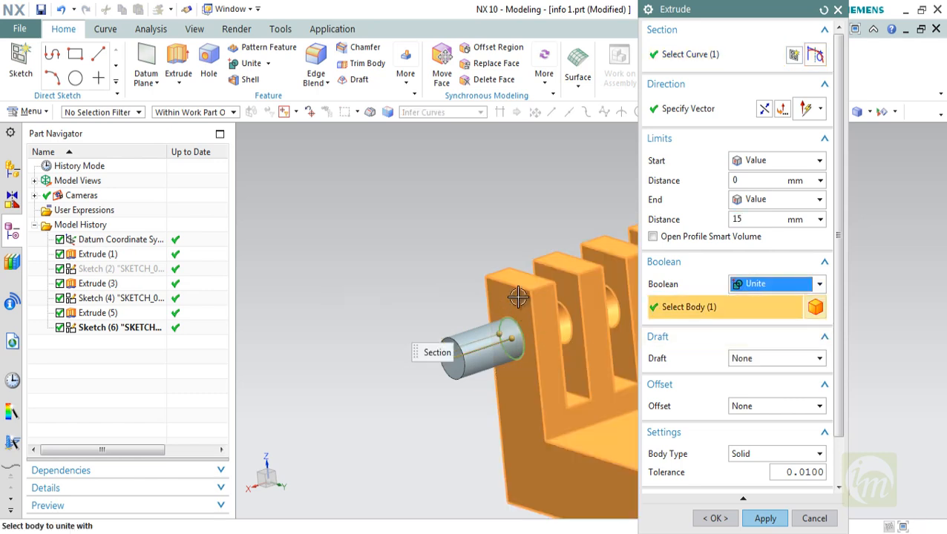
click(765, 519)
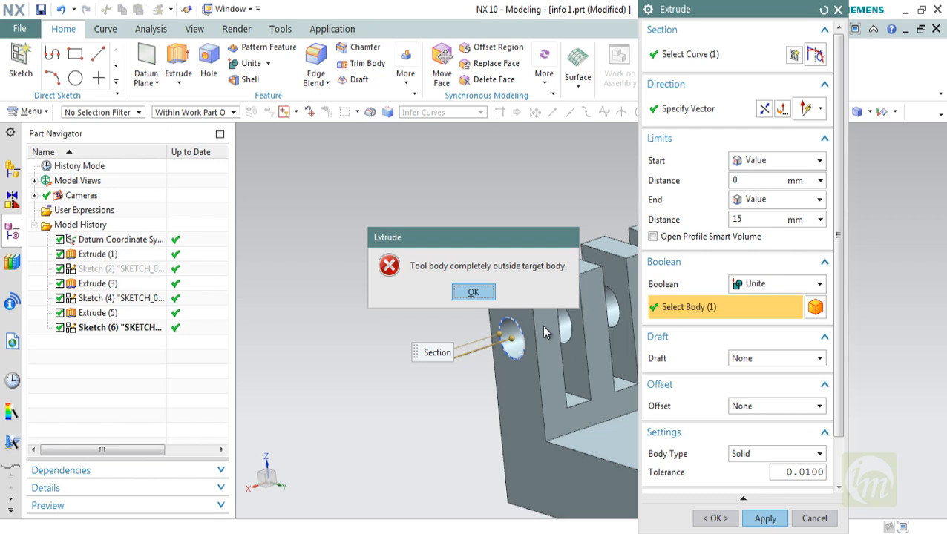
click(473, 293)
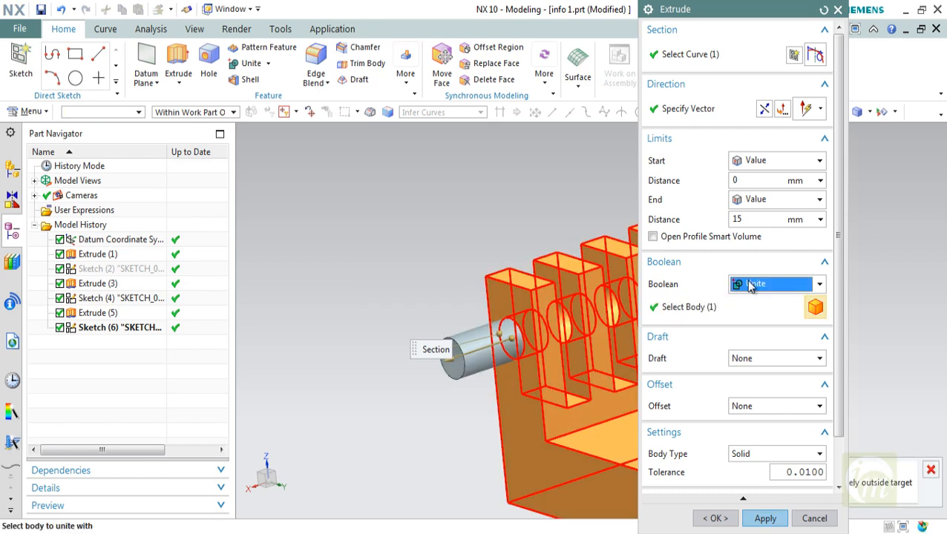
Change the extrusion's Boolean to None and apply it to add the 15 mm cylinder as a separate body on the upright.
click(764, 283)
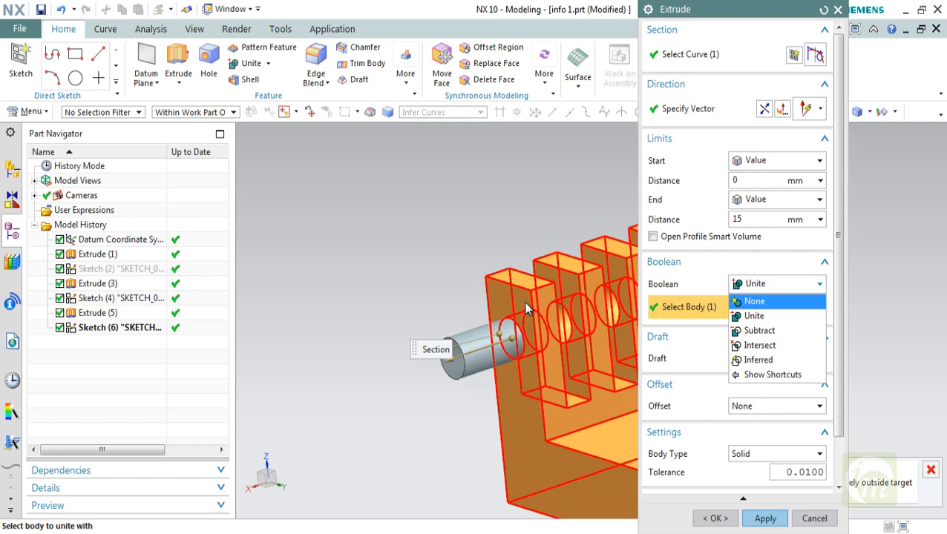
click(774, 308)
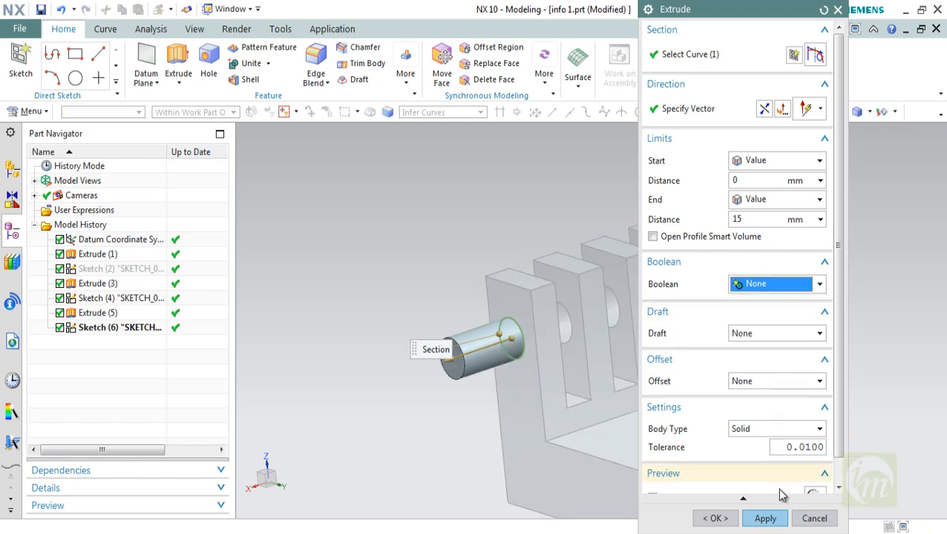
click(765, 518)
click(814, 518)
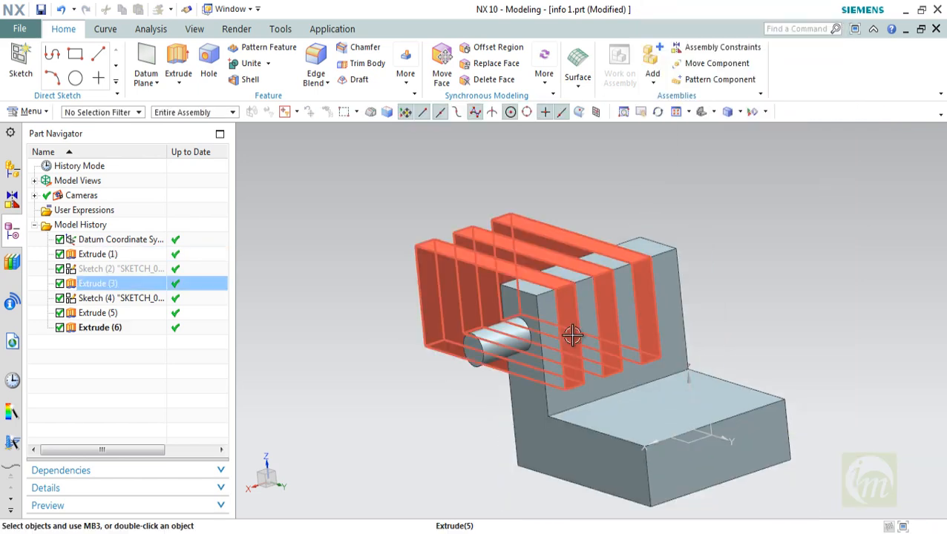
middle_drag(603, 363, 615, 387)
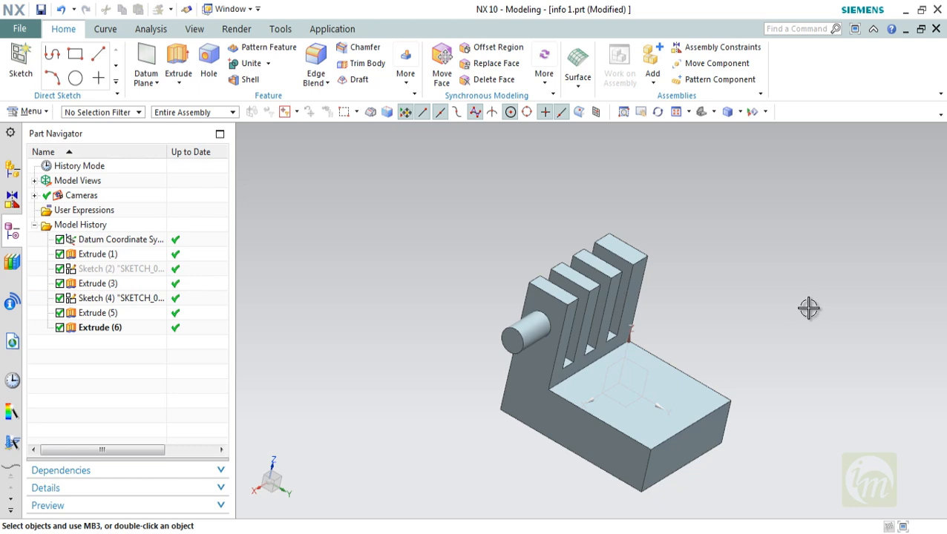
mouse_move(708, 349)
middle_down()
mouse_move(680, 340)
mouse_move(708, 344)
middle_up()
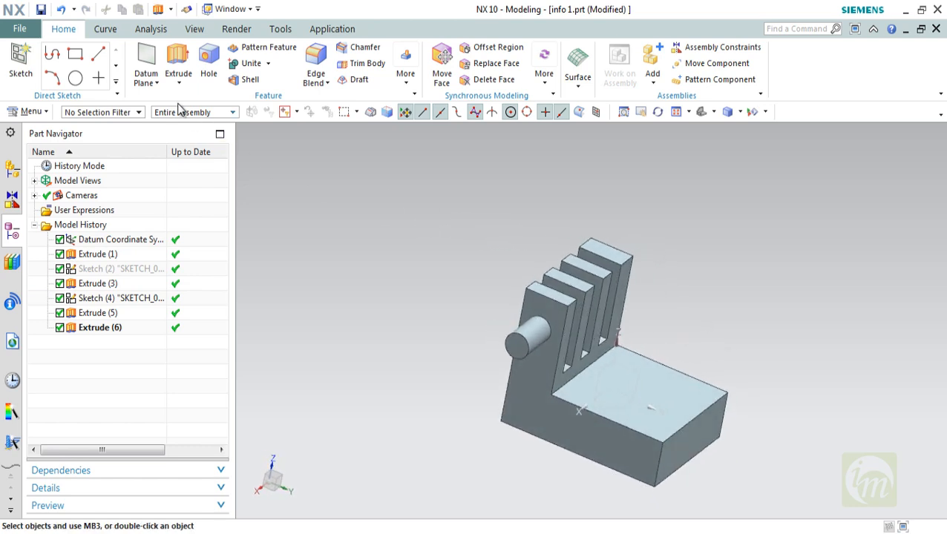
Start a new Extrude with a section sketch placed on the top face of the block's base.
click(20, 61)
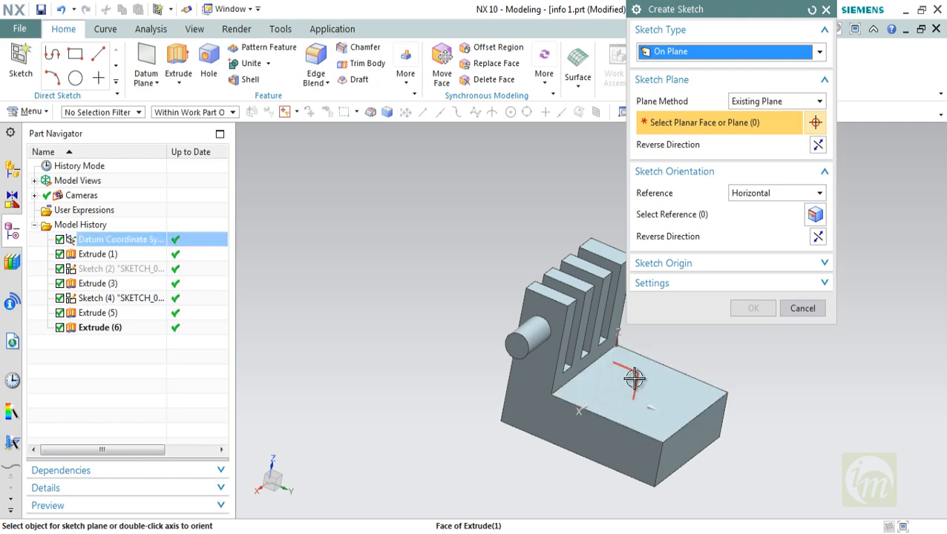
key(Escape)
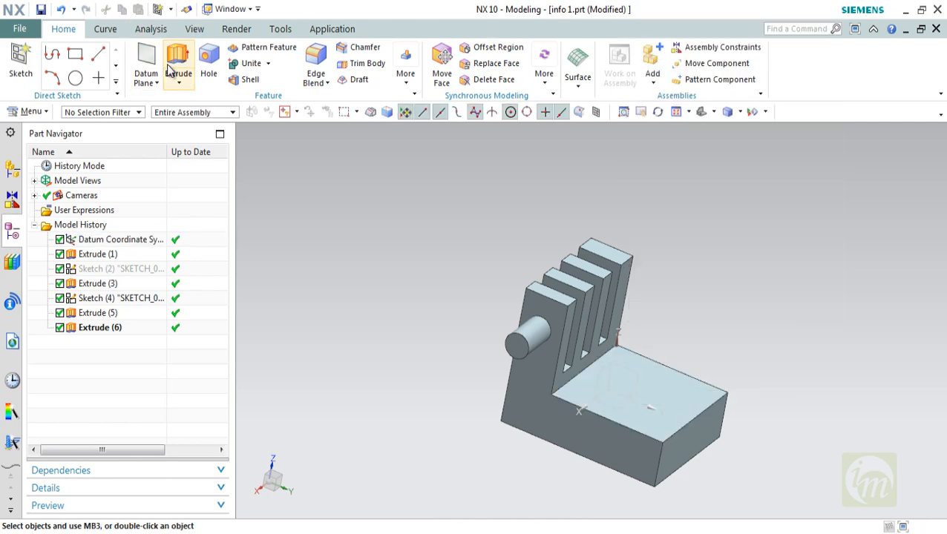
click(172, 68)
click(779, 57)
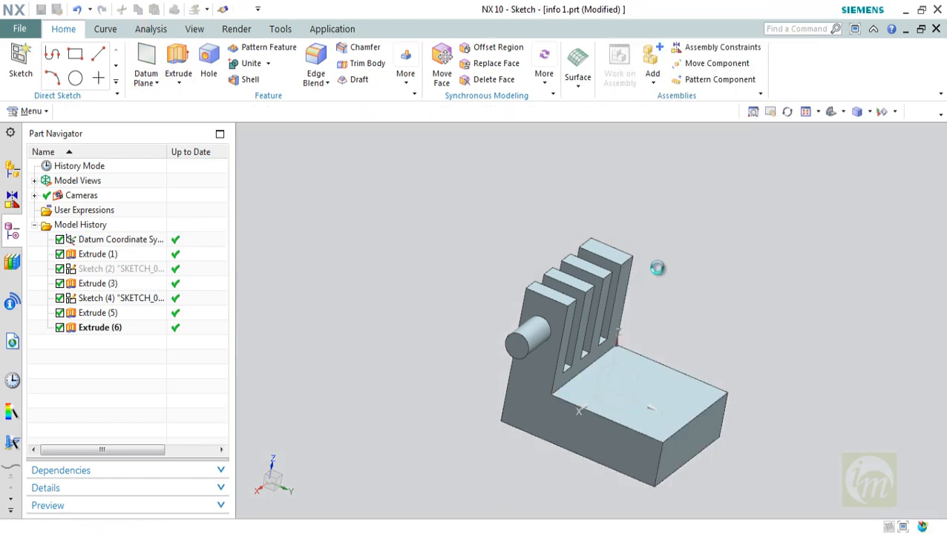
click(690, 375)
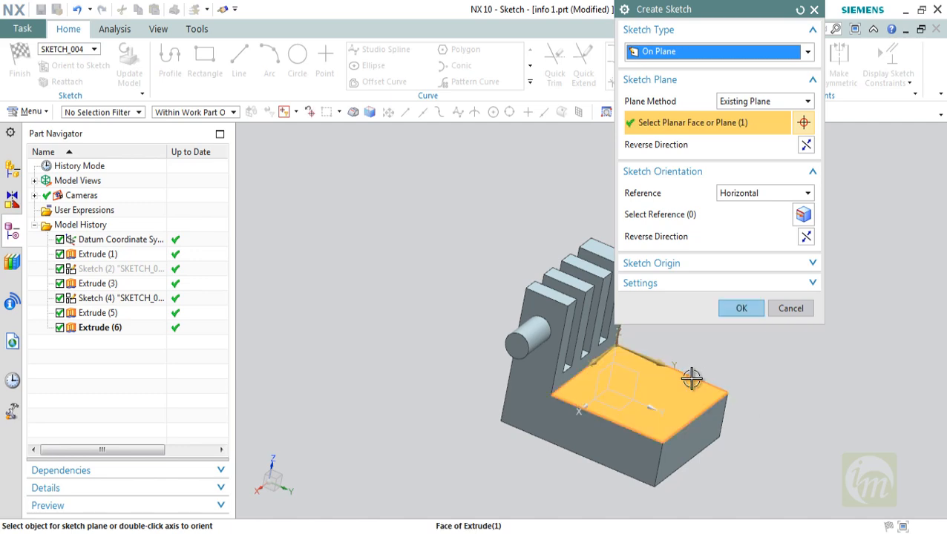
click(734, 312)
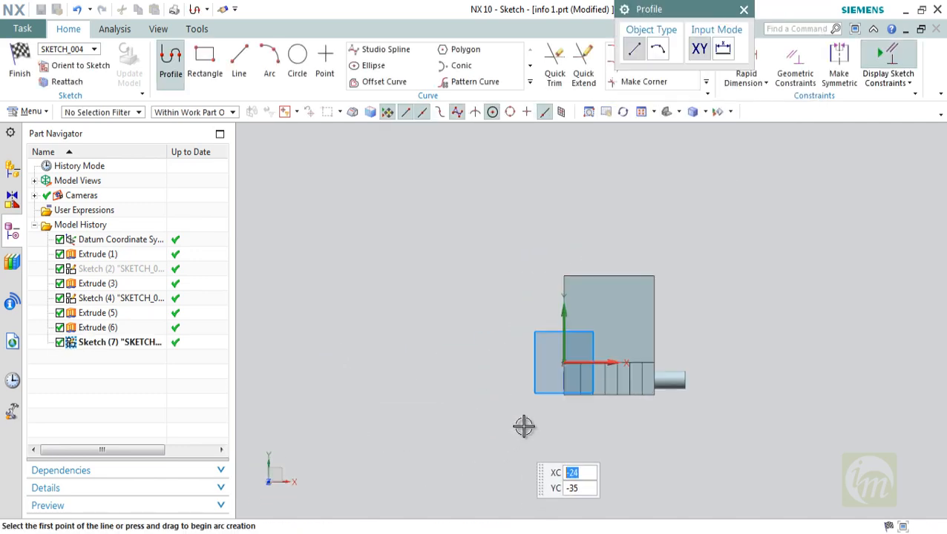
Sketch a horizontal line about 52 mm long just beyond the base's outer edge, and finish the sketch.
scroll(671, 185, up, 2)
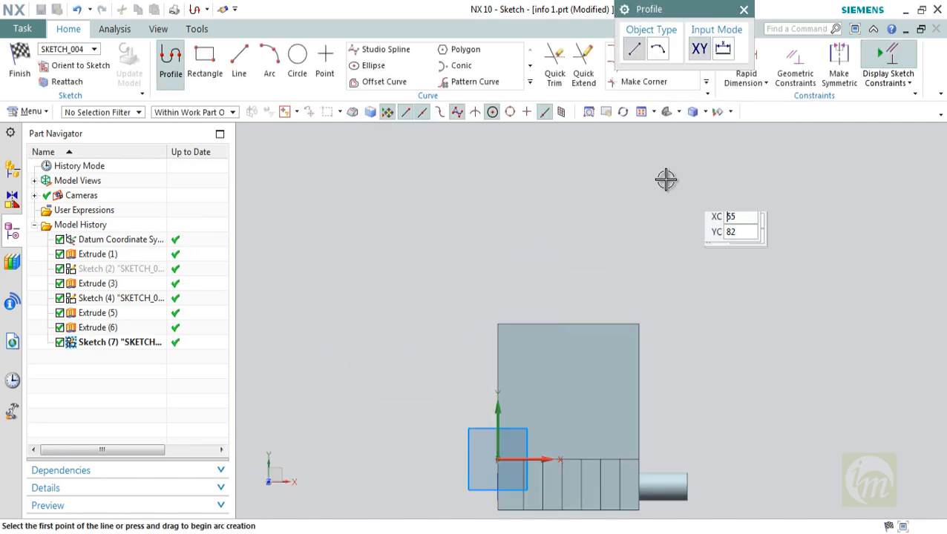
click(239, 64)
click(598, 289)
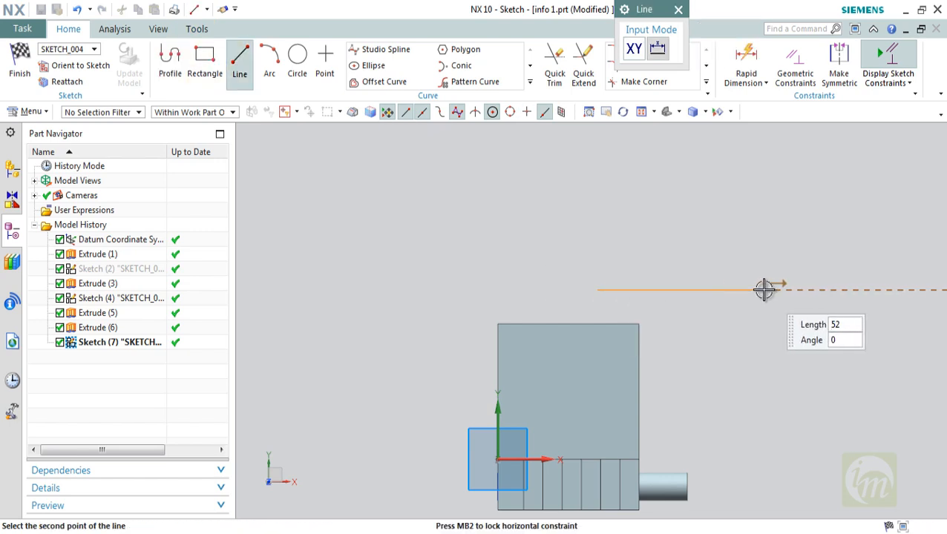
click(765, 290)
key(Escape)
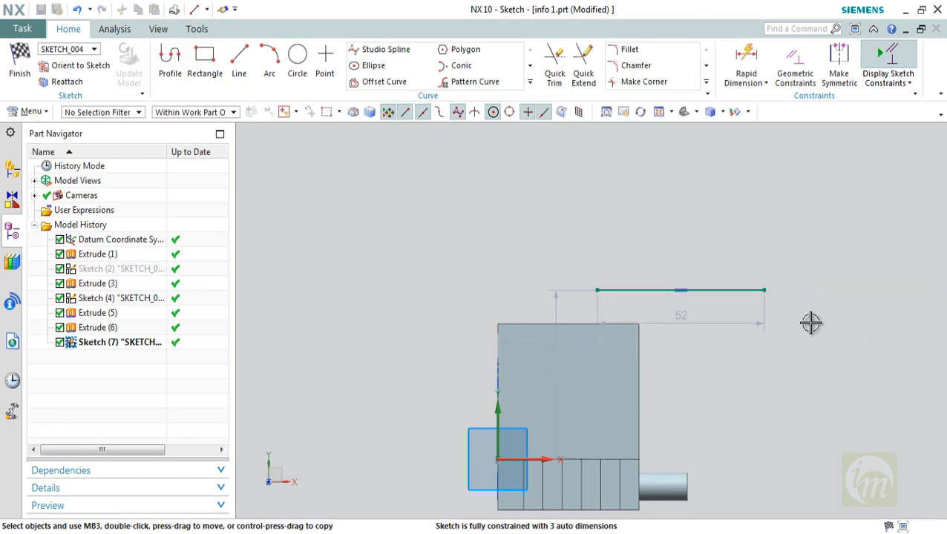
click(20, 63)
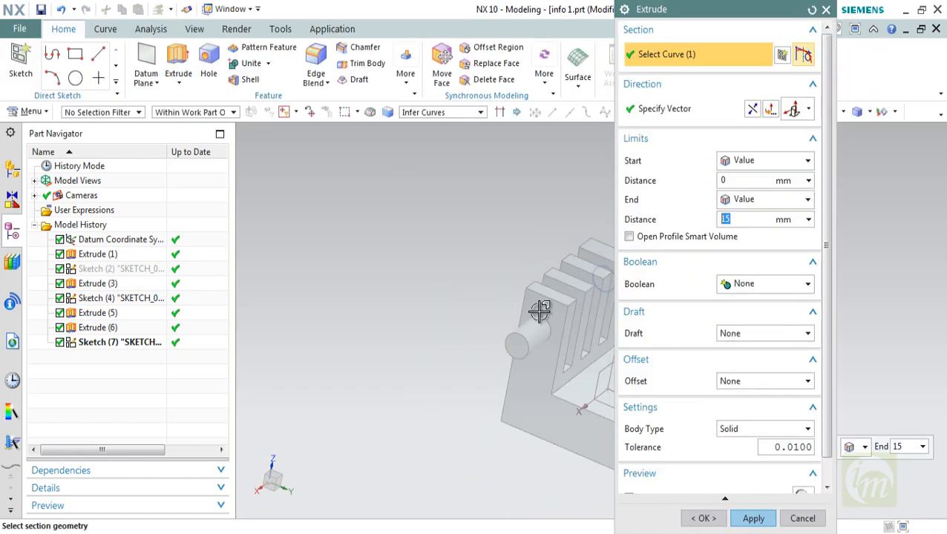
Check the body type choices and extrude the sketched line 15 mm into a flat sheet beside the block.
scroll(512, 306, down, 2)
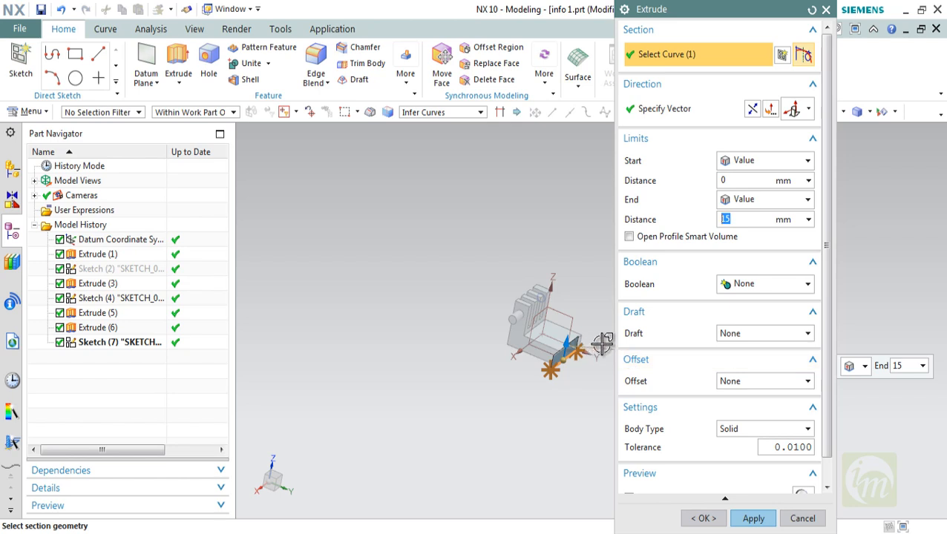
scroll(826, 360, down, 2)
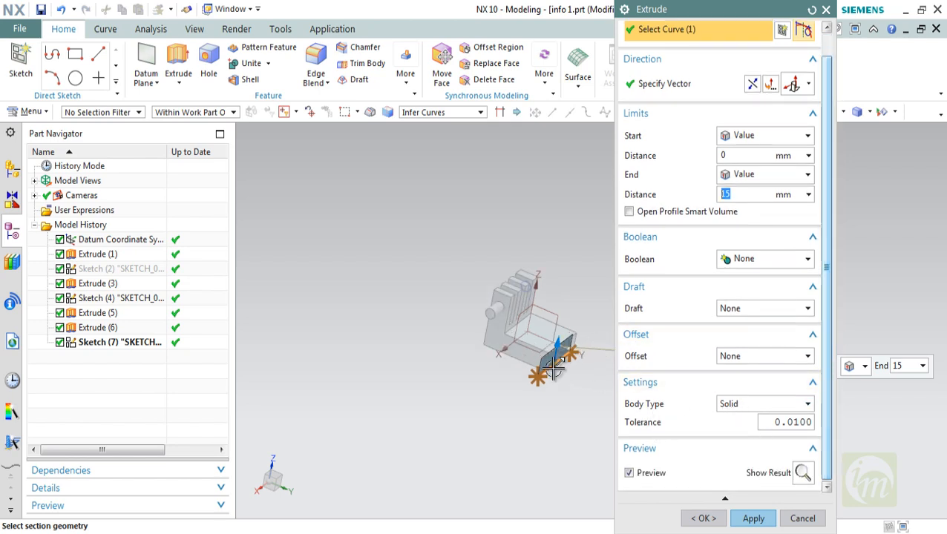
scroll(553, 368, up, 3)
click(799, 405)
click(739, 421)
middle_click(591, 364)
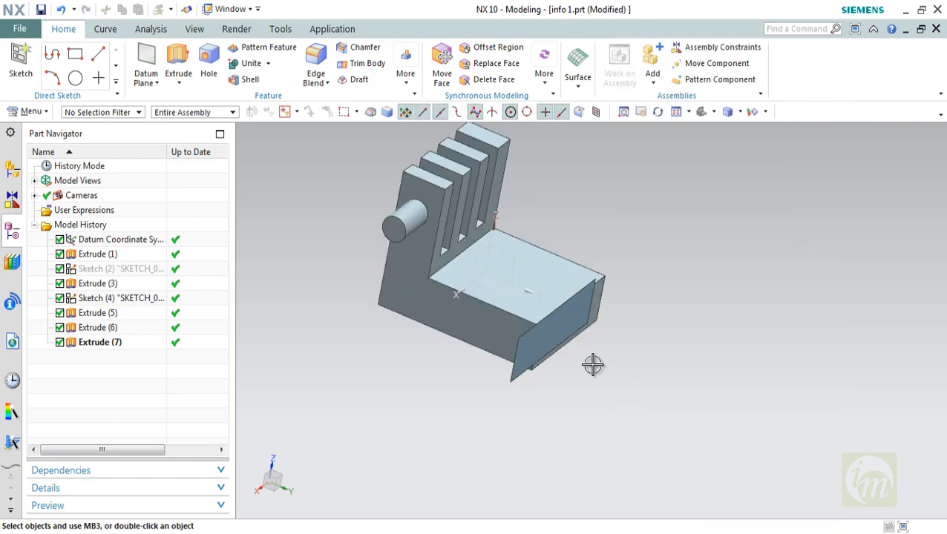
Inspect the extruded sheet beside the block and delete it.
middle_drag(591, 363, 521, 382)
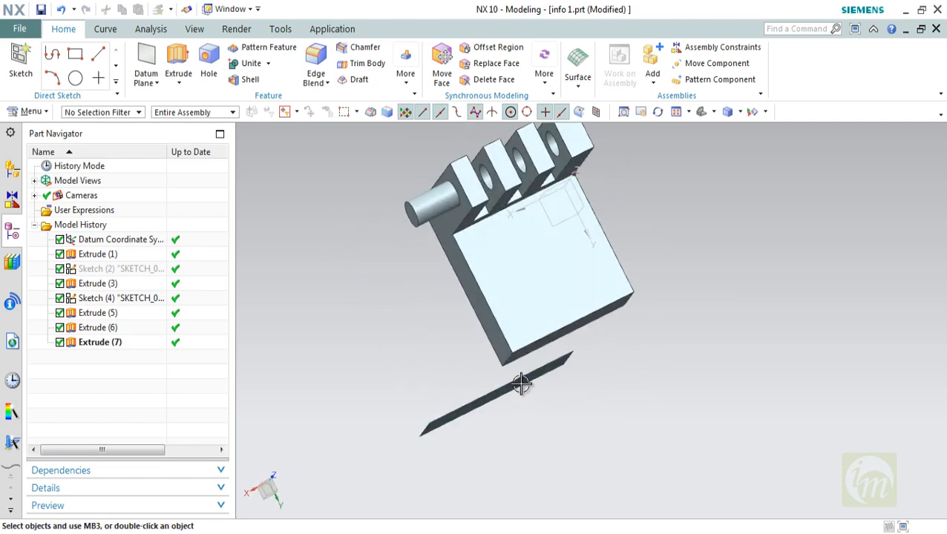
click(513, 378)
key(Delete)
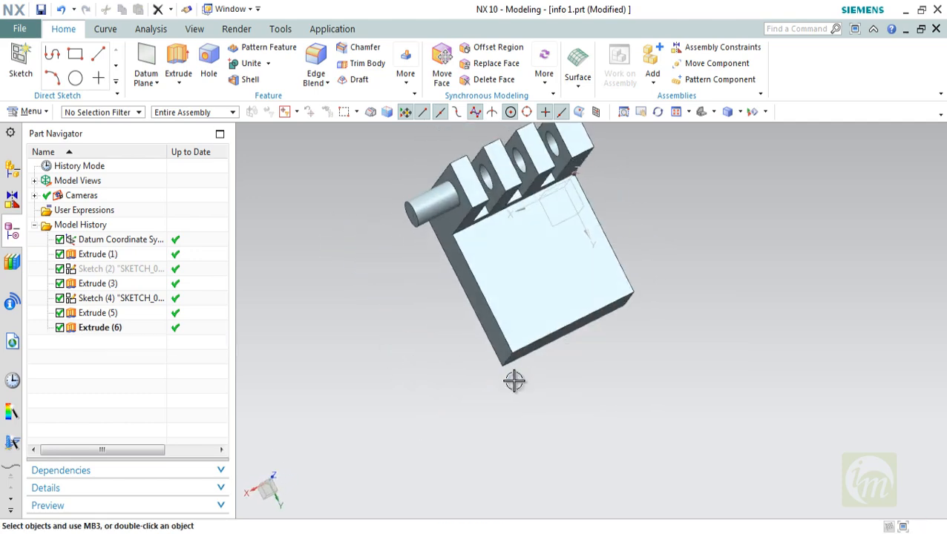
Save the info 1 part and close it.
shift+middle_drag(587, 348, 627, 418)
middle_drag(615, 366, 629, 346)
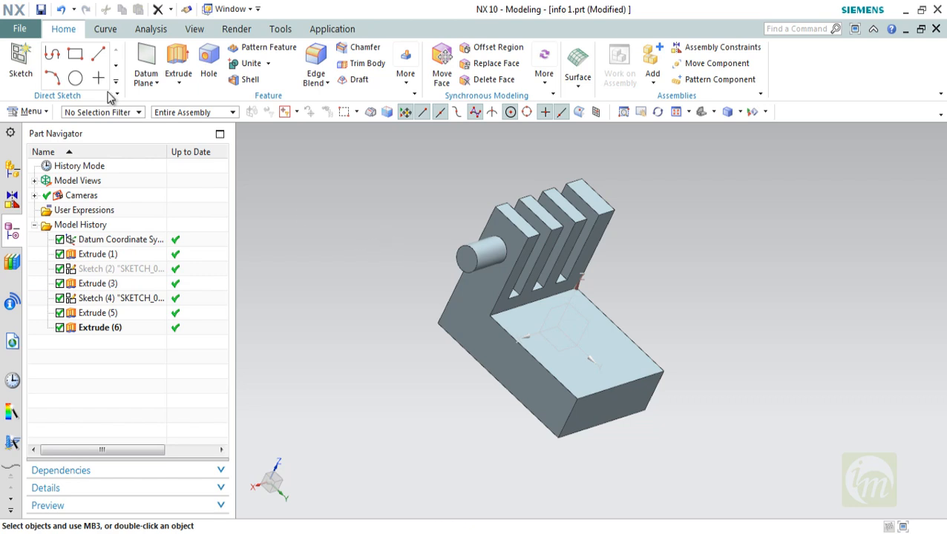
click(41, 9)
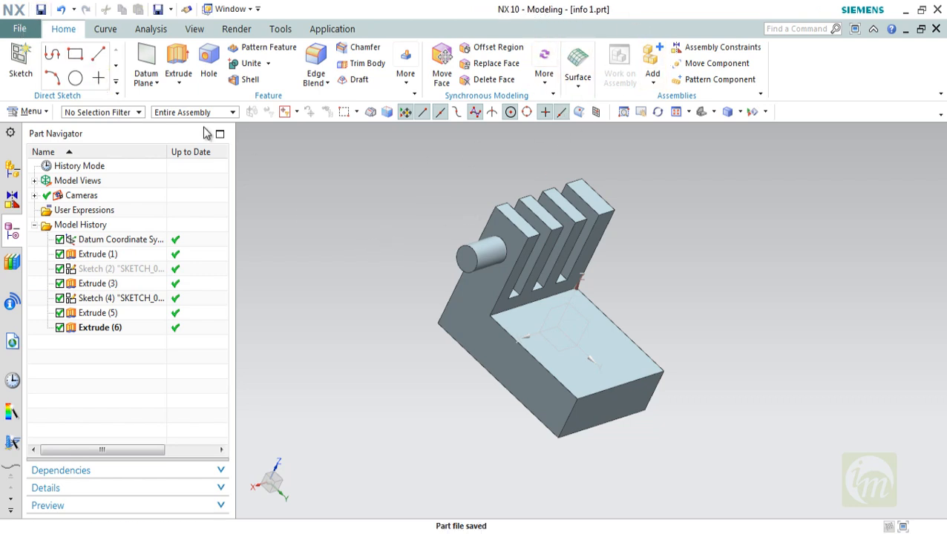
click(936, 30)
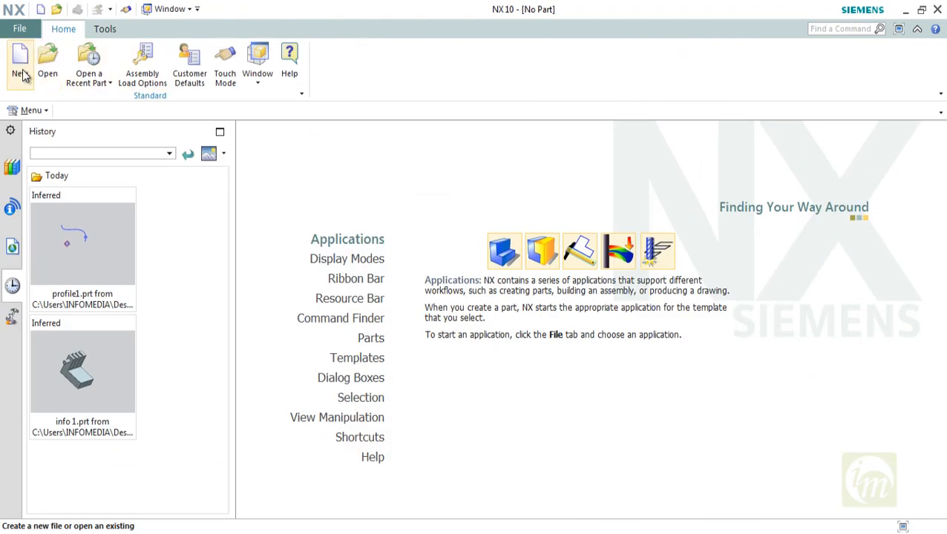
Create a new part named info2 from the Model template in millimetres.
click(22, 75)
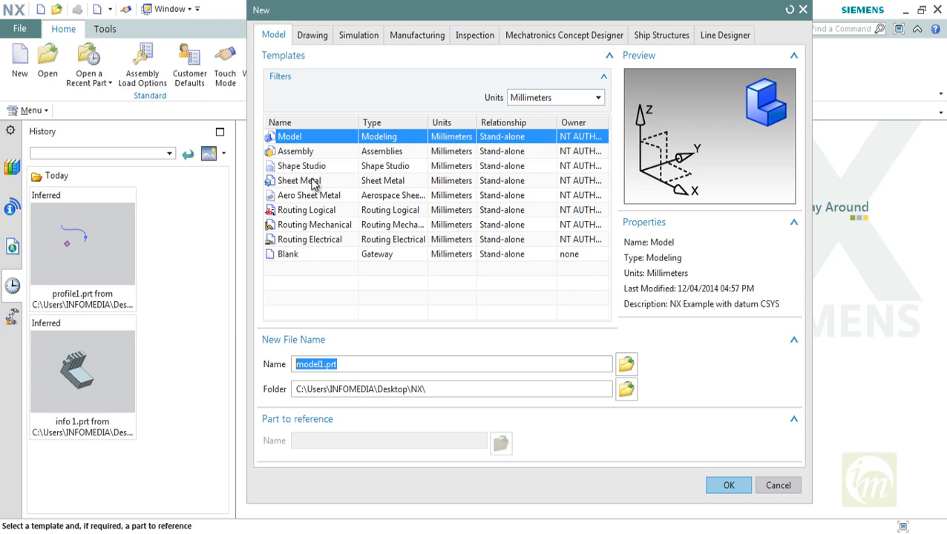
text(inf)
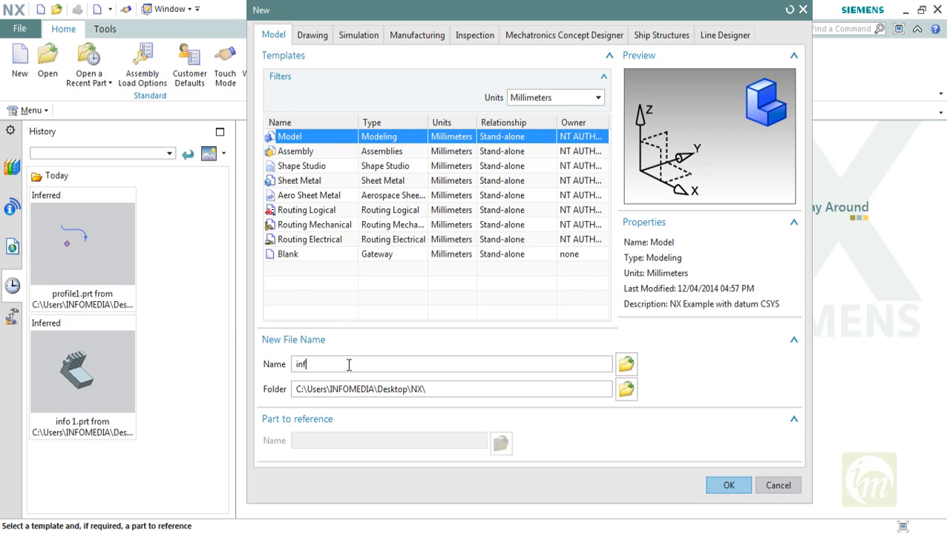
text(o2)
key(Return)
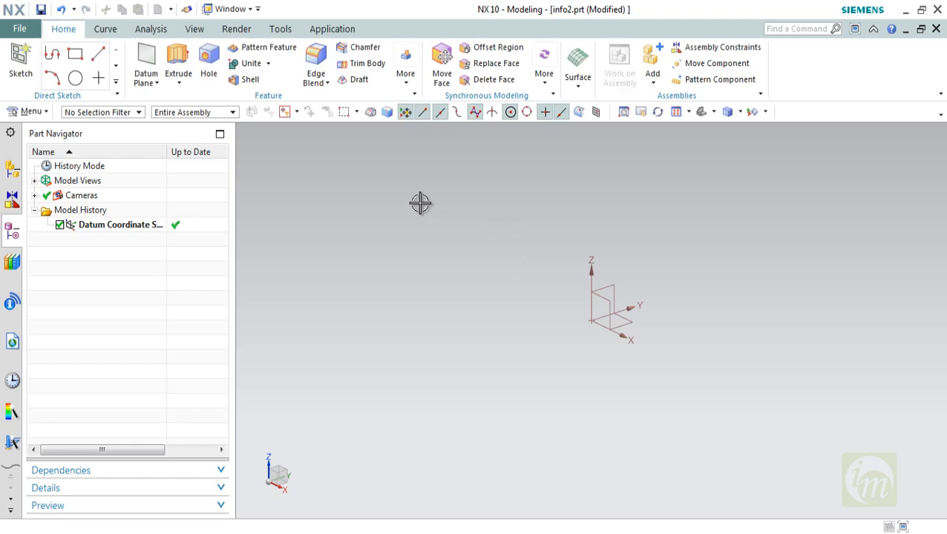
Examine the Revolve command's section, axis and limit settings, including the start limit choices.
click(178, 83)
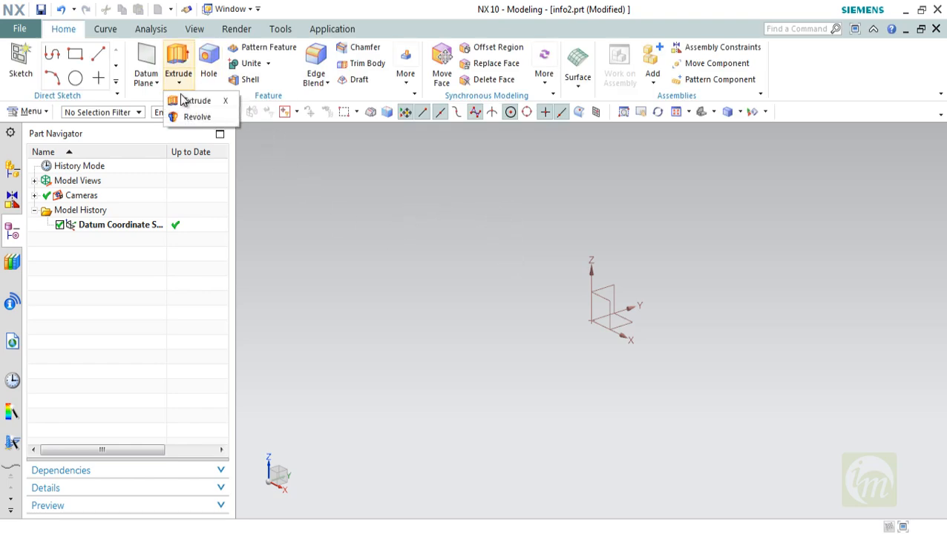
click(190, 119)
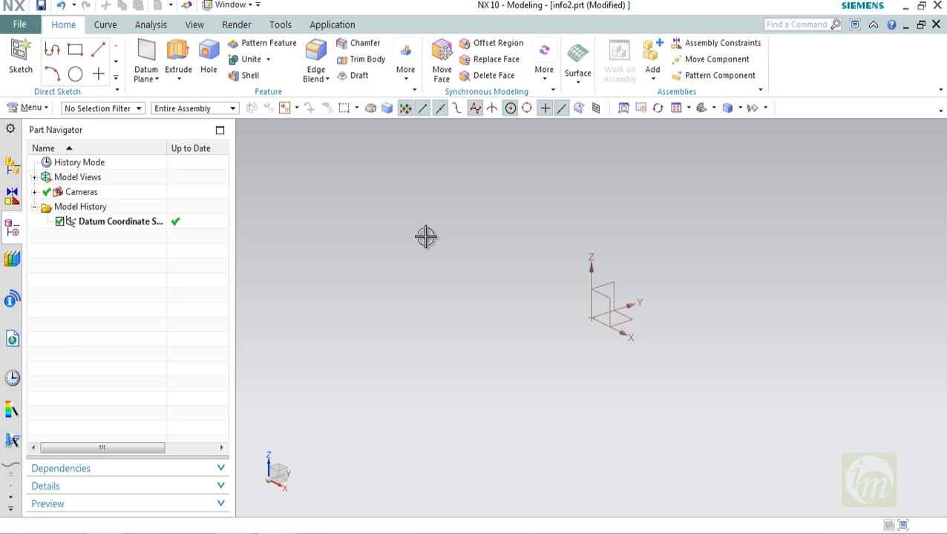
click(178, 81)
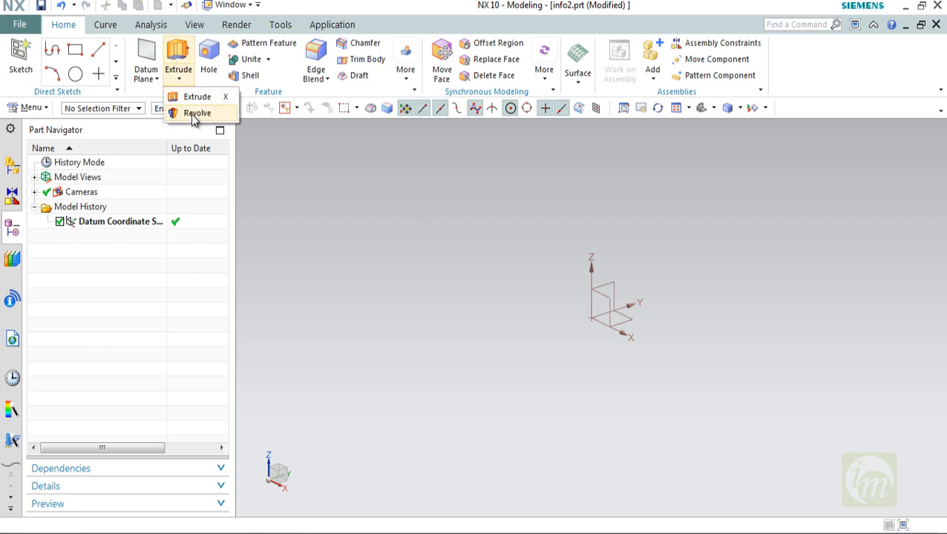
click(195, 115)
drag(687, 6, 710, 103)
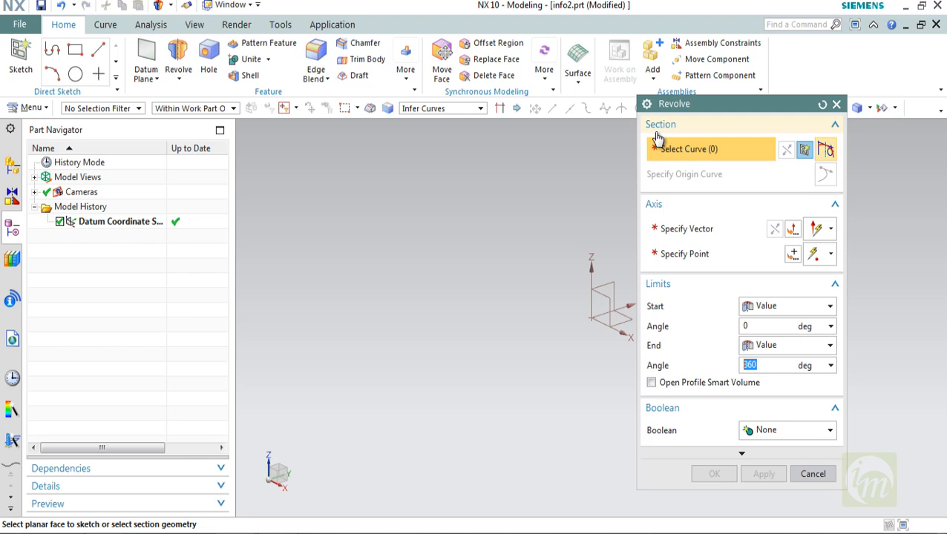
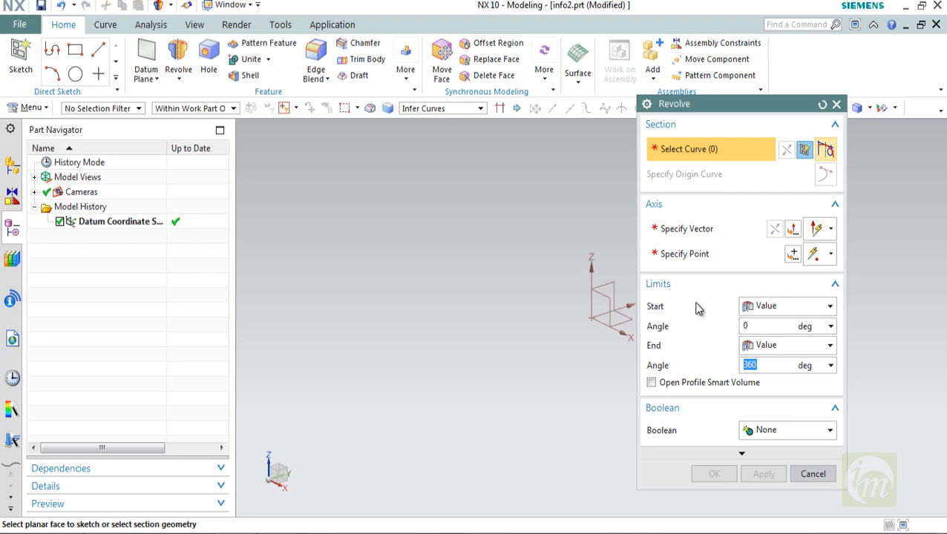
click(775, 306)
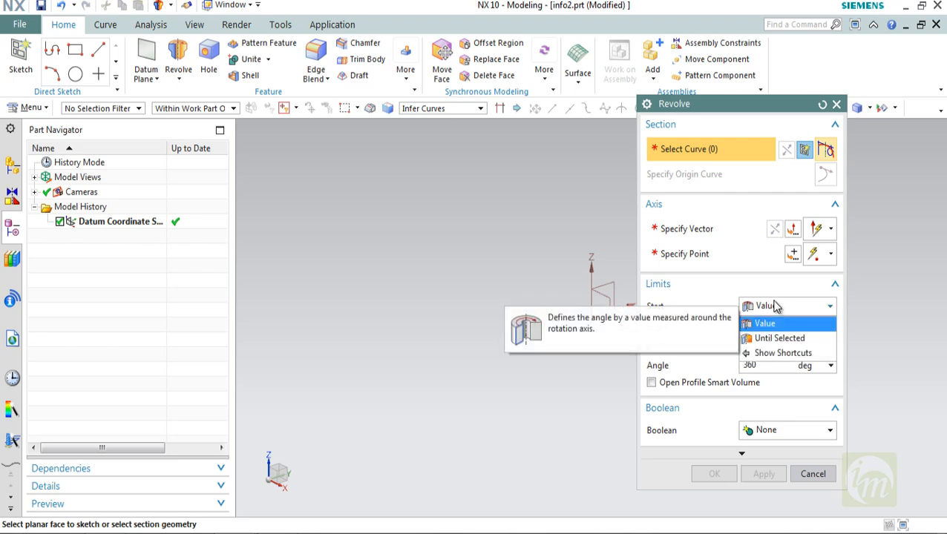
click(776, 306)
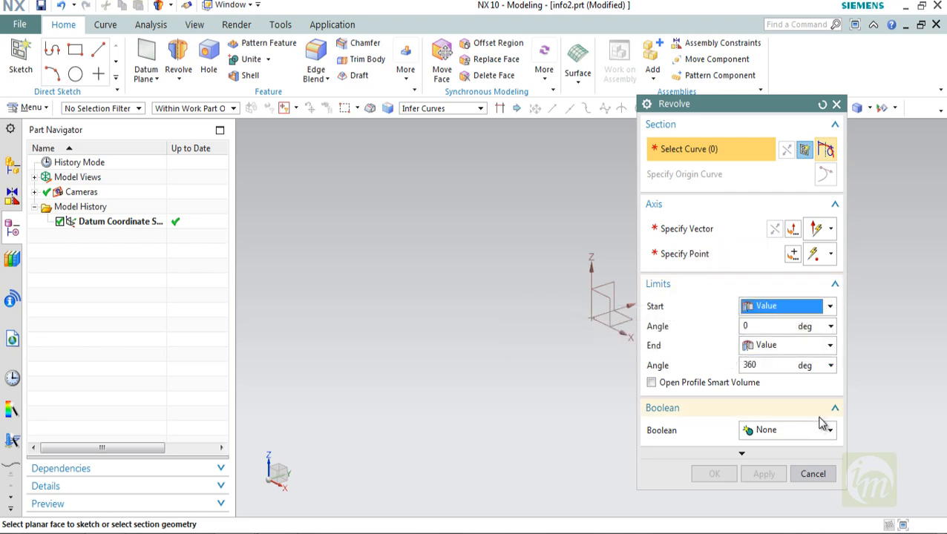
click(743, 453)
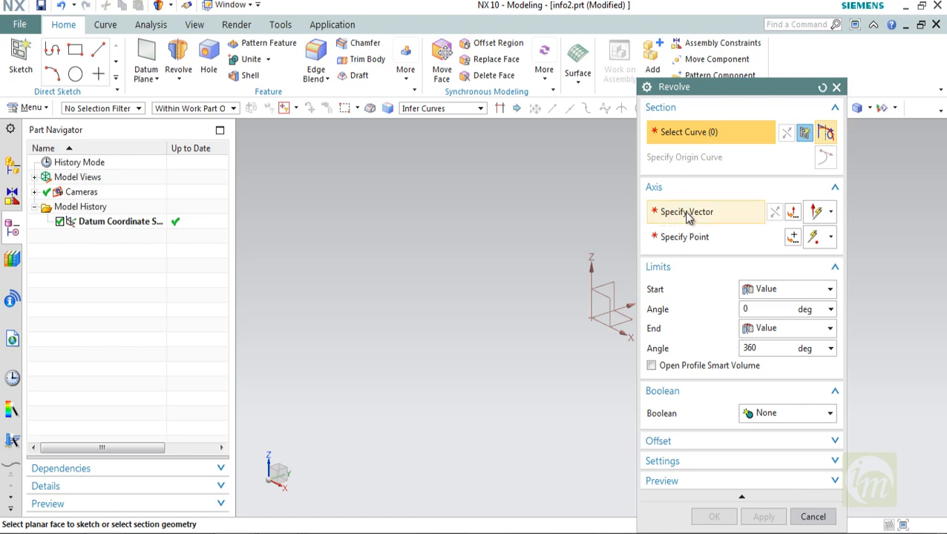
click(835, 87)
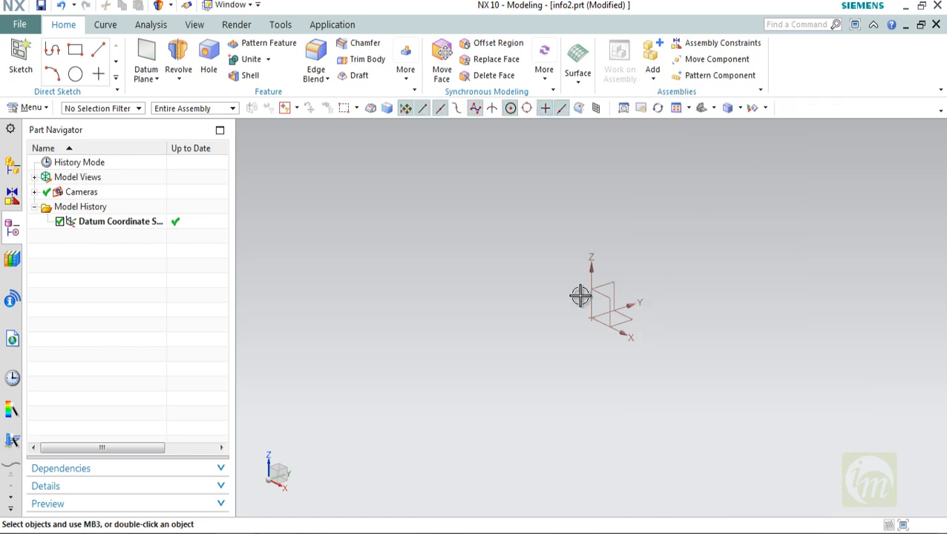
click(178, 58)
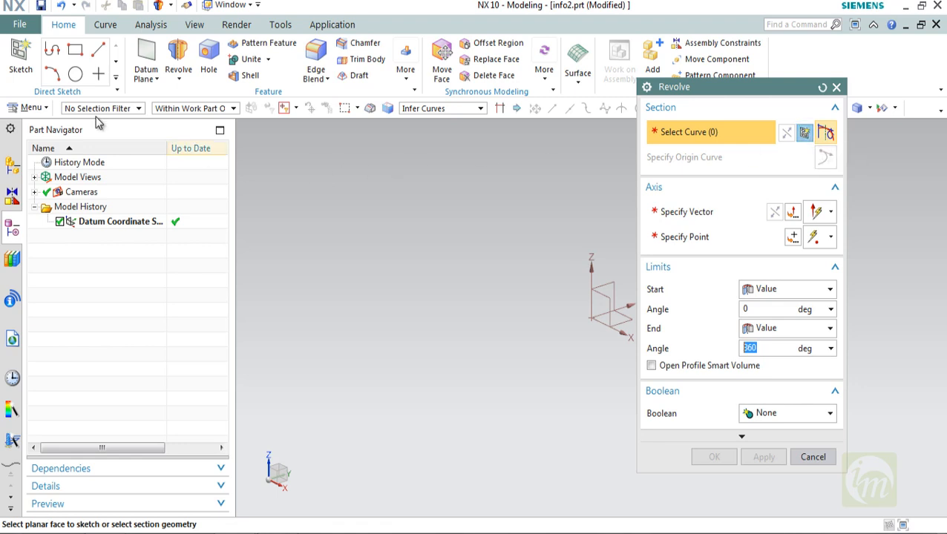
Create a sketch on the YZ datum plane.
click(23, 70)
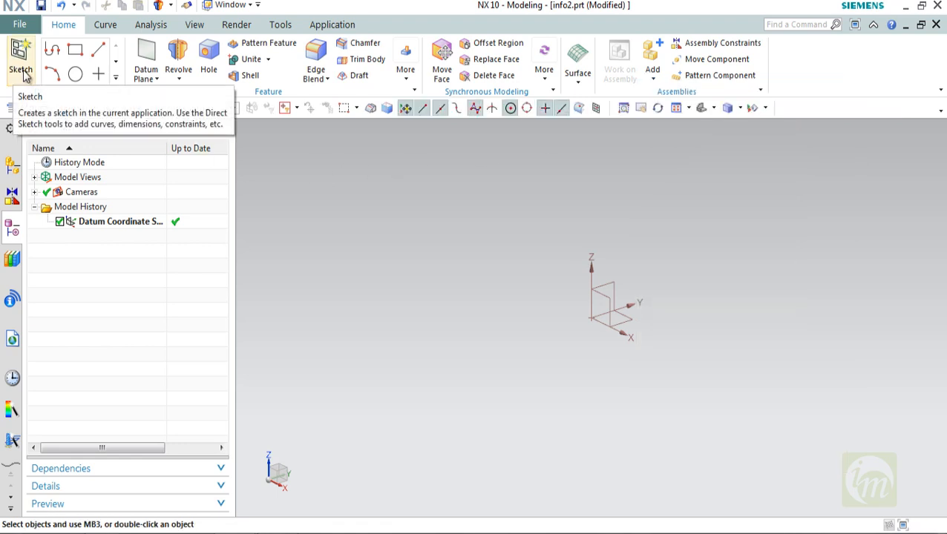
click(23, 72)
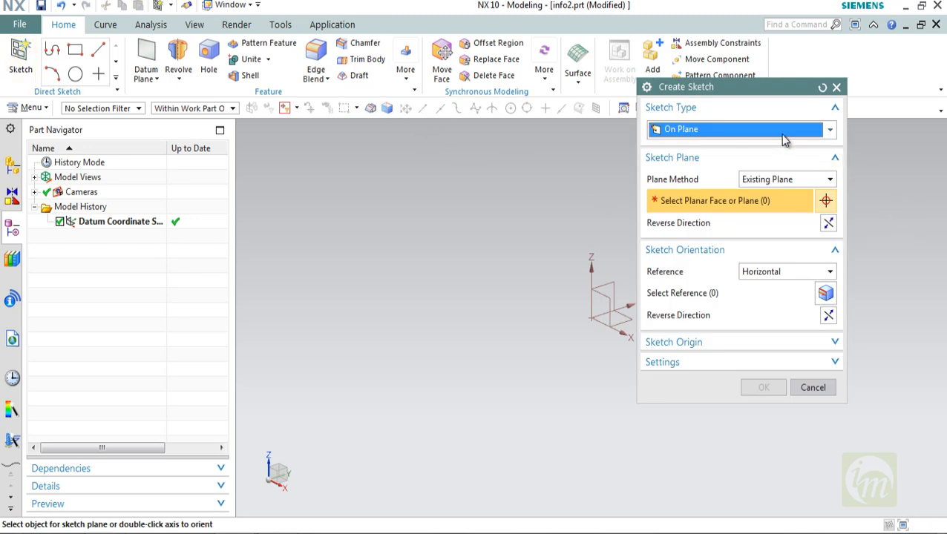
click(598, 280)
click(760, 387)
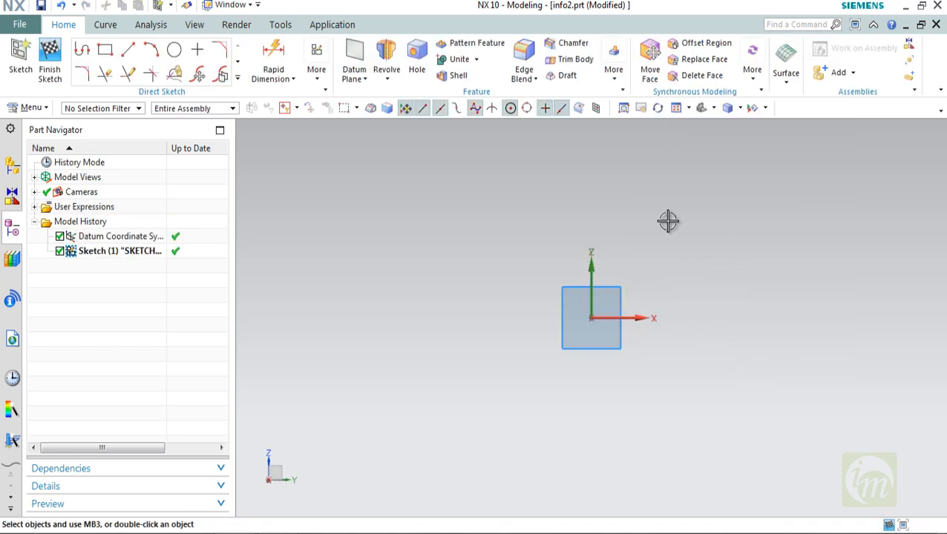
Start a profile away from the origin on the horizontal axis with a 17 mm horizontal line and a 3.5 mm vertical line upward.
click(82, 49)
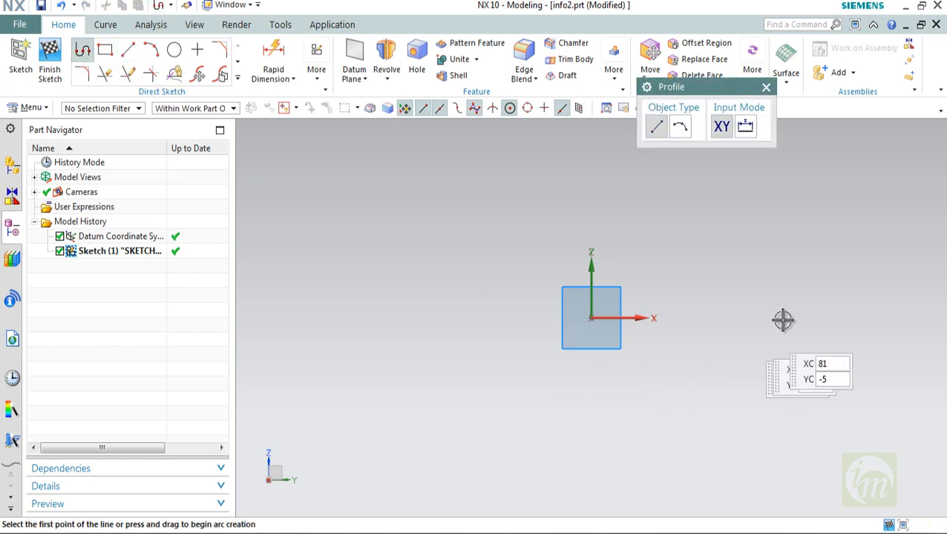
shift+middle_drag(792, 304, 549, 329)
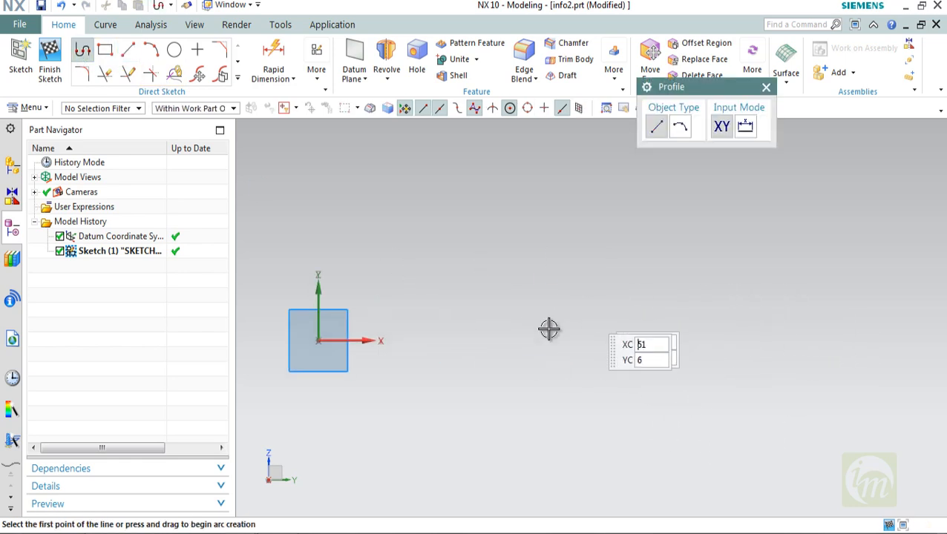
click(508, 340)
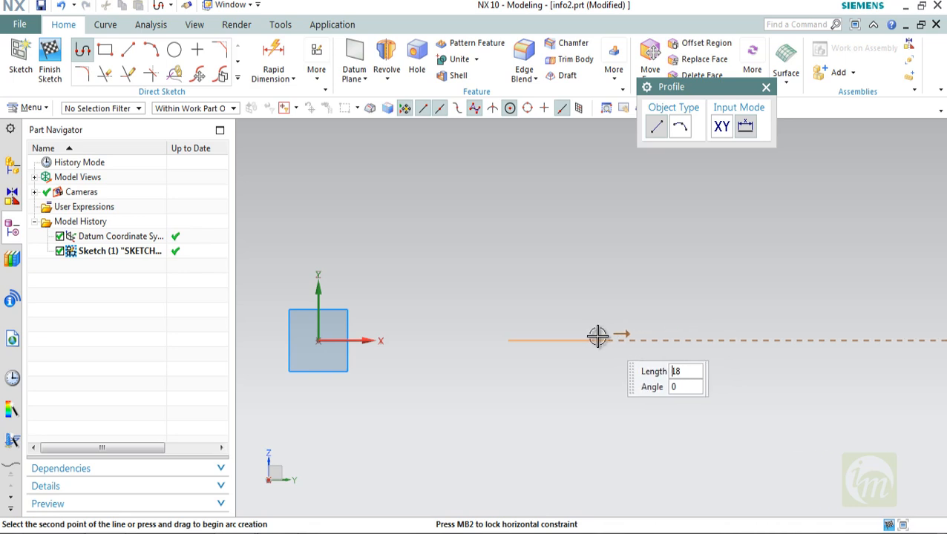
text(17)
key(Return)
scroll(600, 312, up, 1)
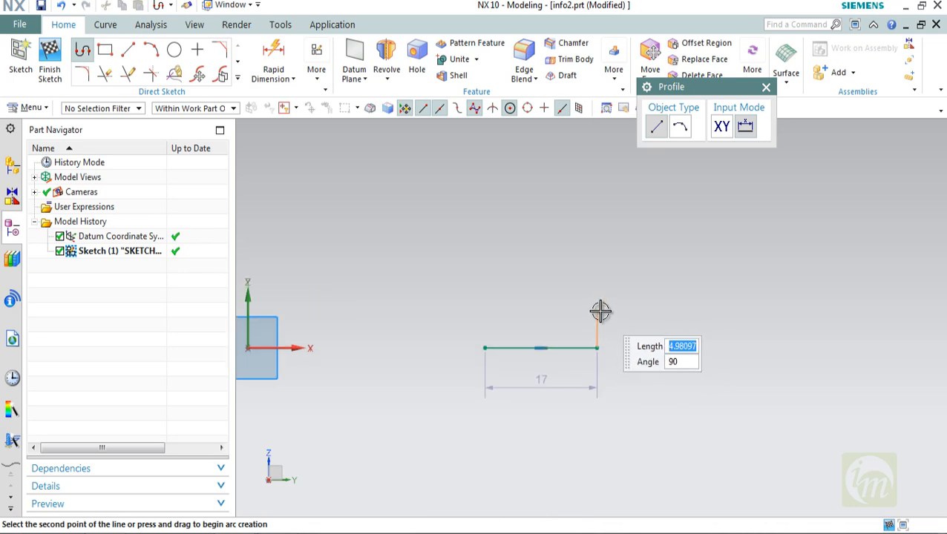
text(5)
key(Return)
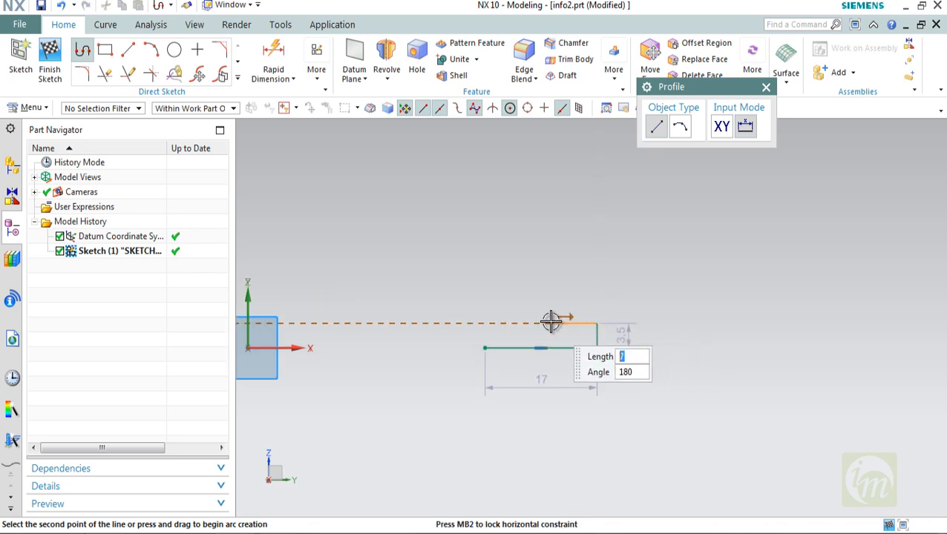
Continue the profile with two steps, 7 mm inward and 2.5 mm up, then 2.5 mm inward and 2.5 mm up.
click(551, 322)
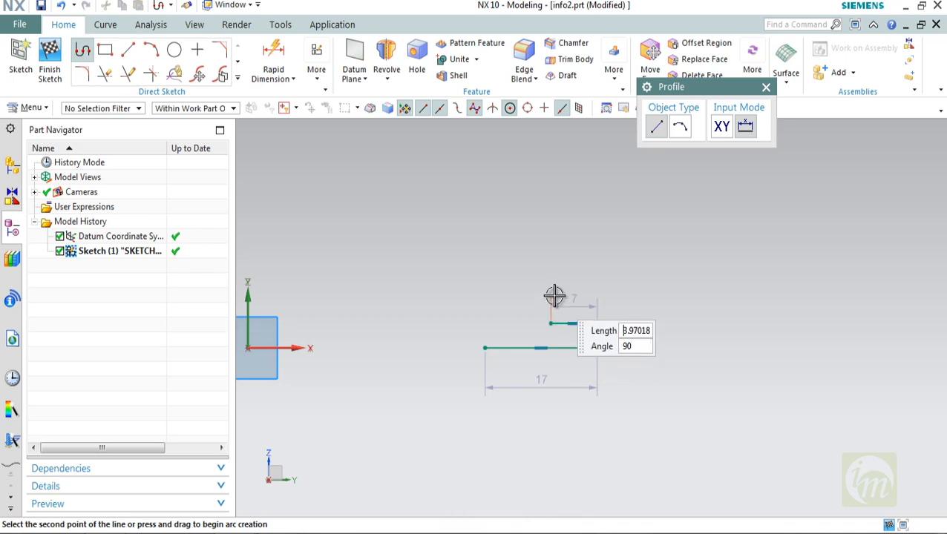
text(3)
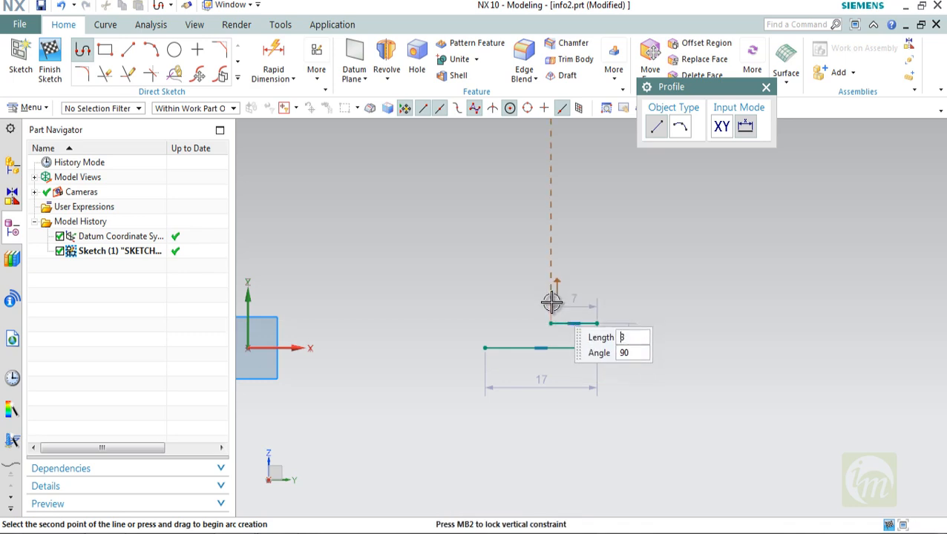
click(551, 306)
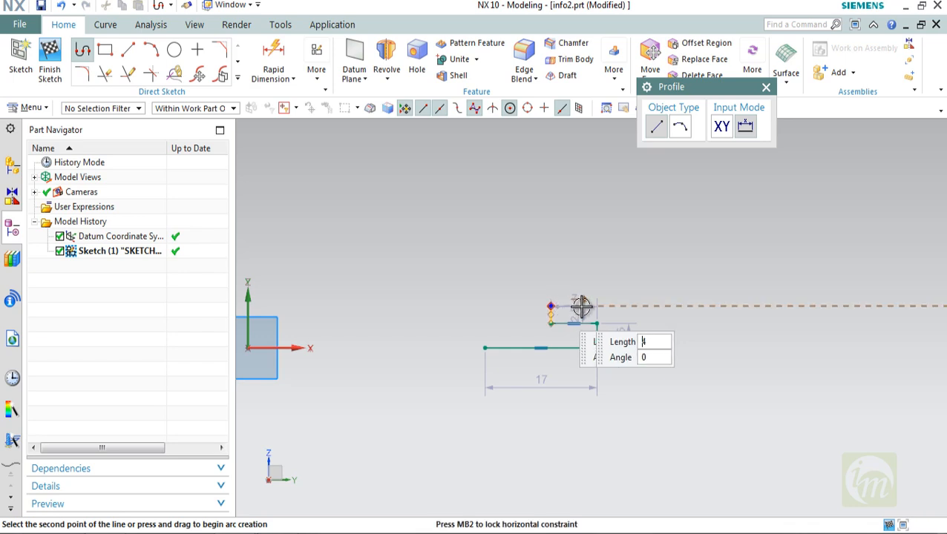
scroll(595, 305, down, 2)
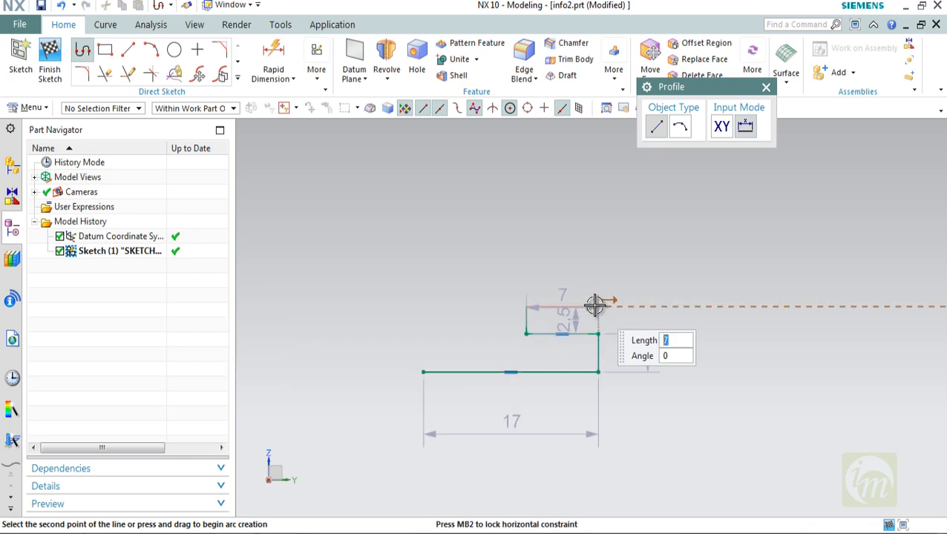
click(501, 304)
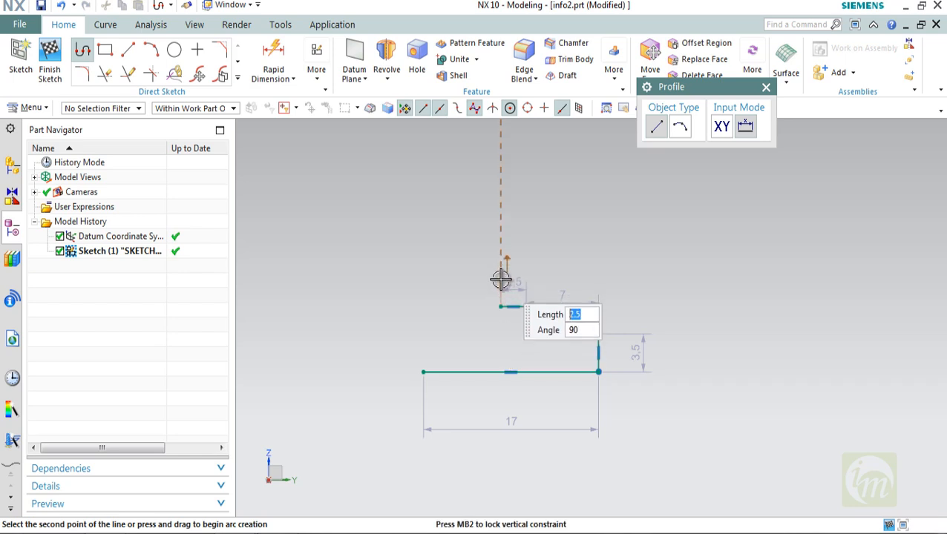
click(501, 279)
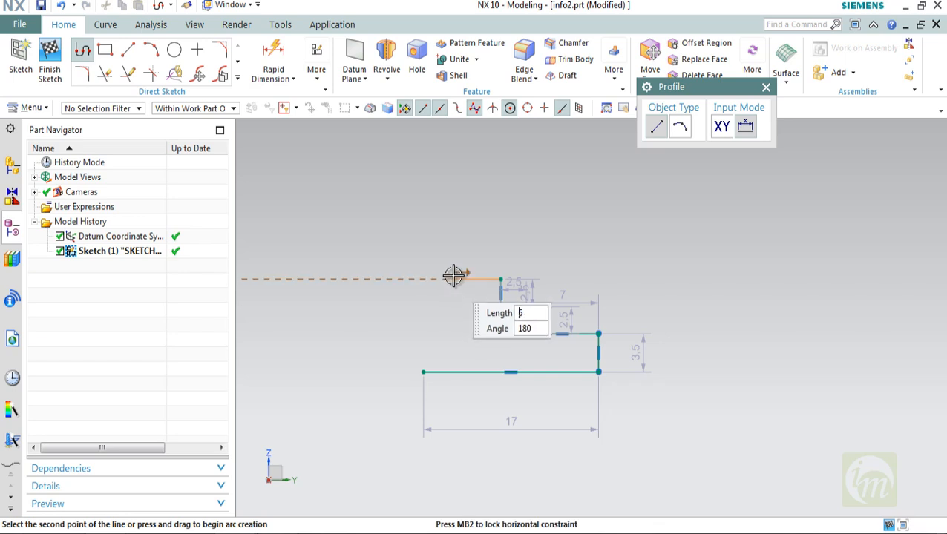
Complete the profile with an outward lip about 2 mm thick, a 10 mm inward line, 3.5 mm up and inward, and close it.
click(560, 273)
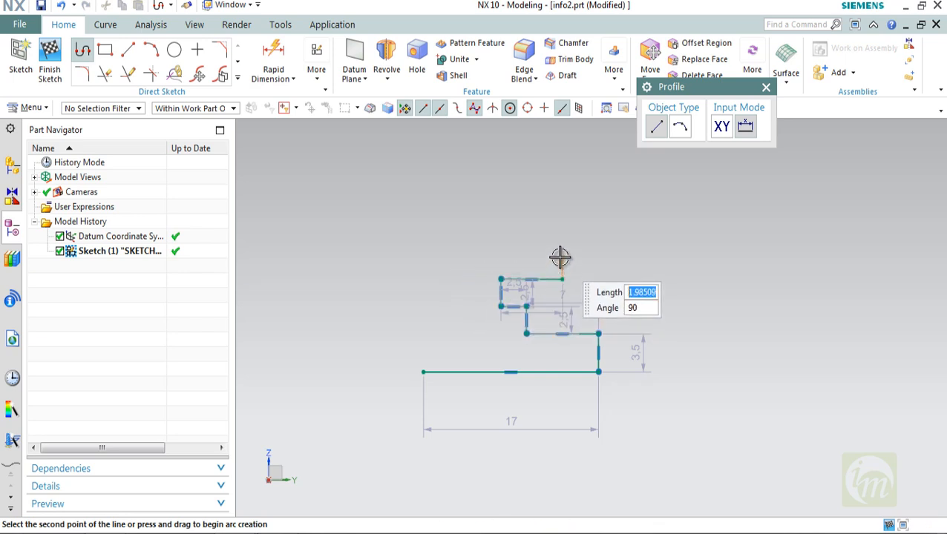
click(560, 257)
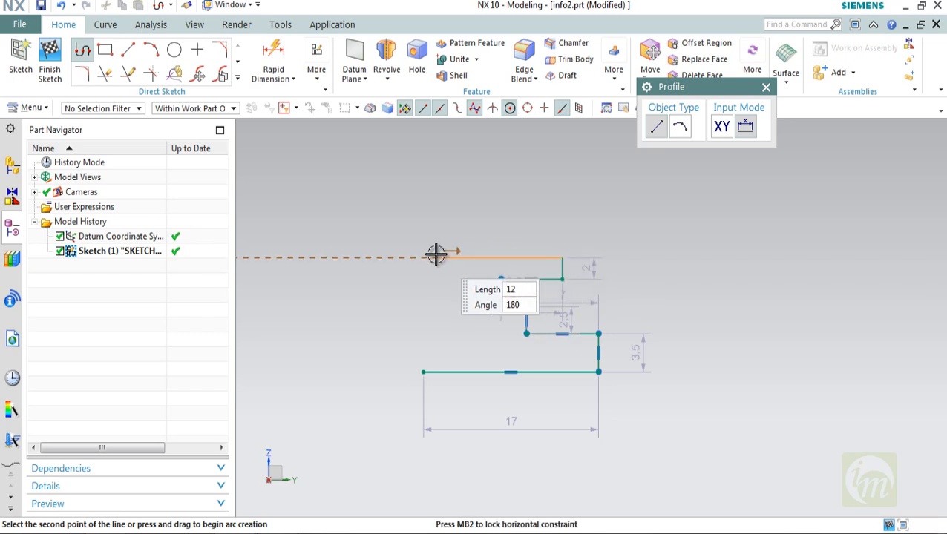
click(460, 254)
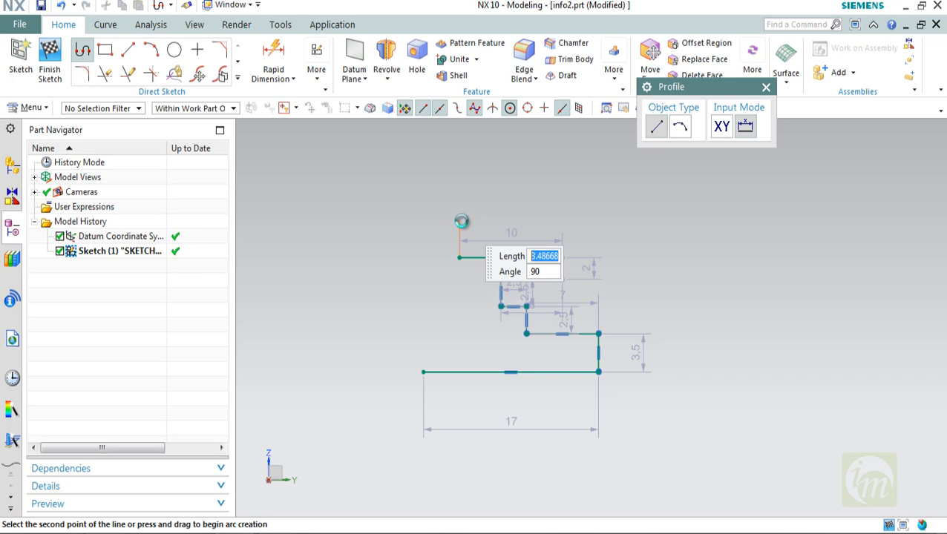
click(461, 221)
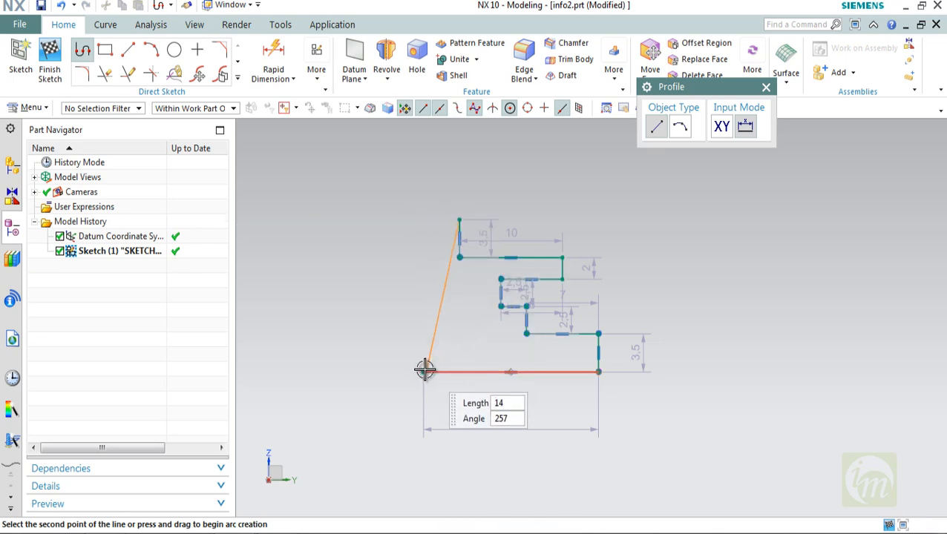
click(423, 219)
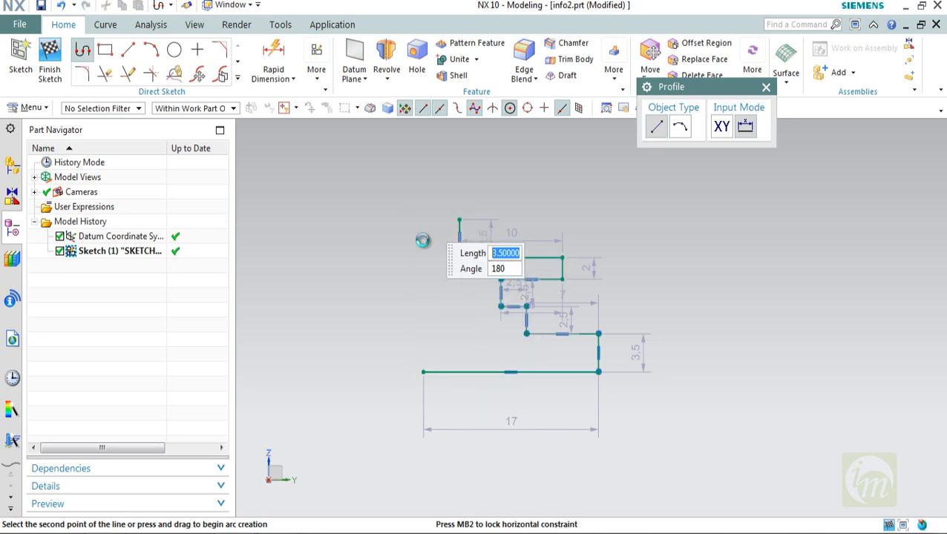
click(420, 371)
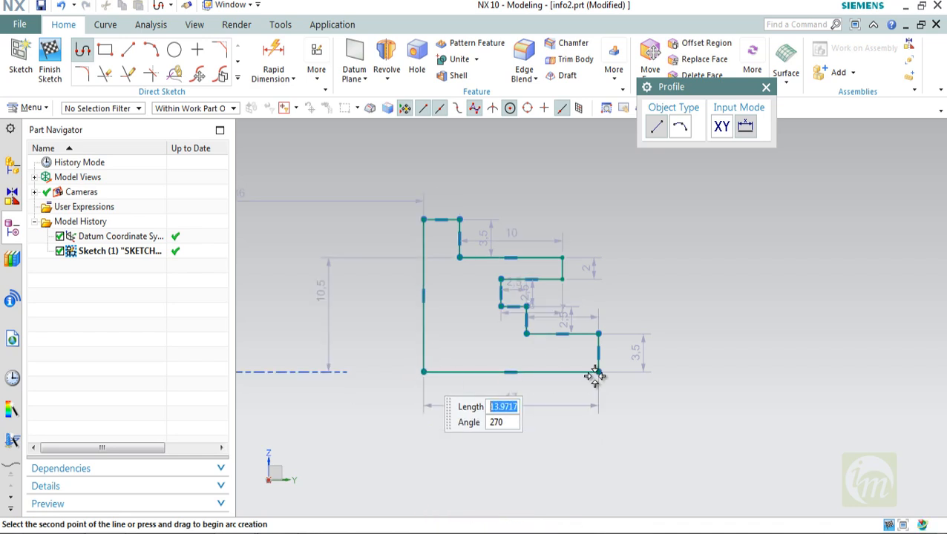
key(Escape)
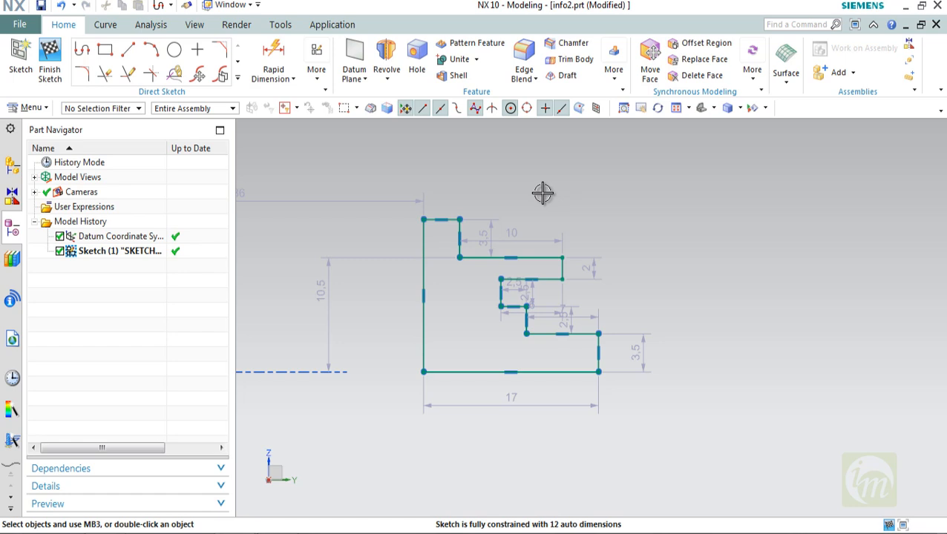
Set the length of the profile's base line to 20 mm.
click(504, 403)
double_click(504, 402)
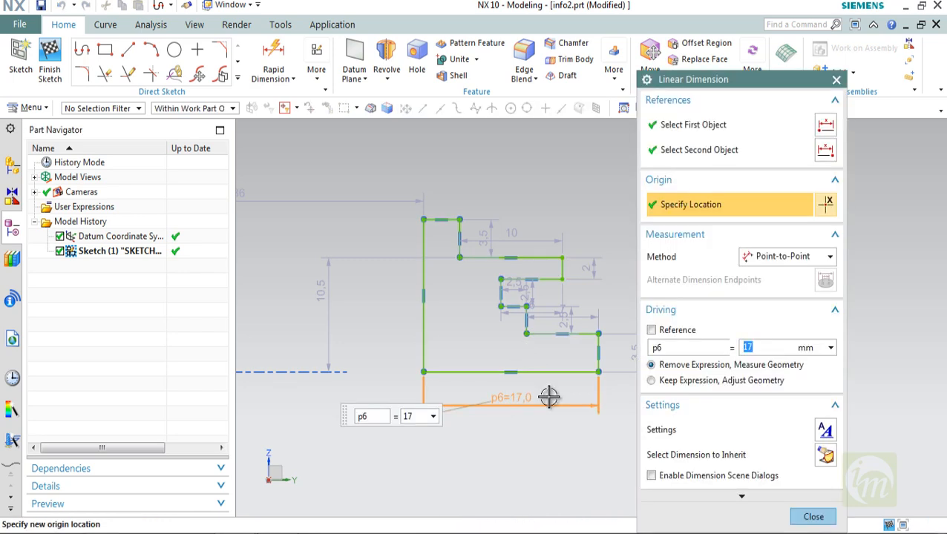
key(Return)
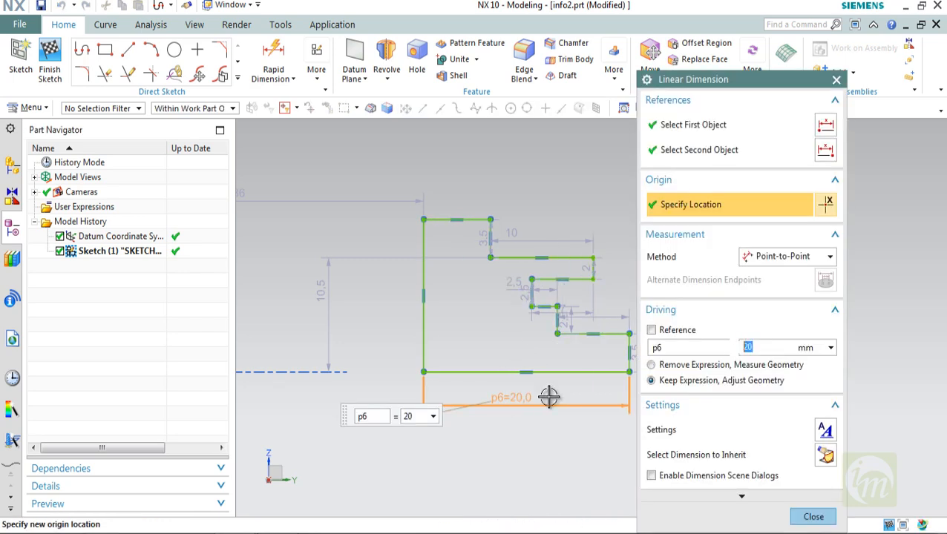
Set the height of the vertical edge rising from the outer end of the profile's base line to 5 mm.
scroll(494, 418, up, 2)
scroll(518, 418, down, 3)
scroll(620, 377, up, 2)
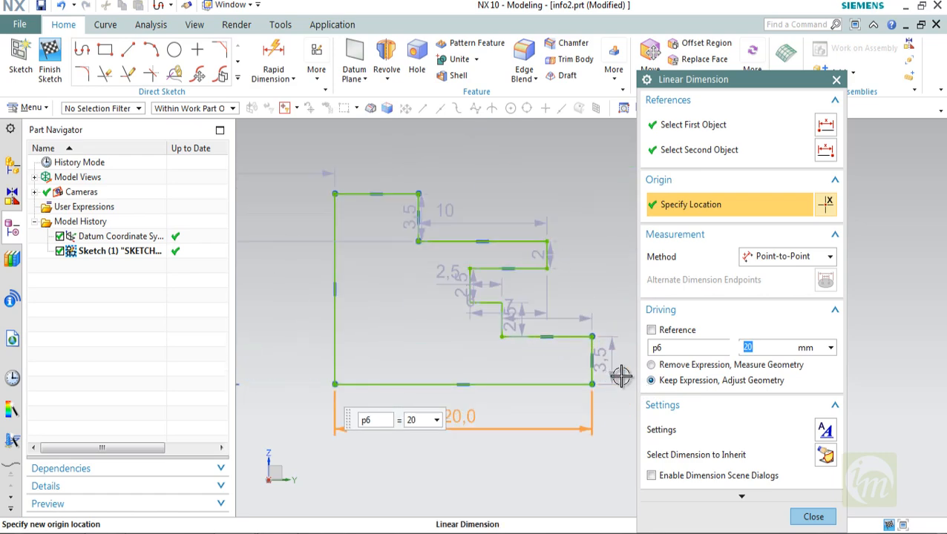
double_click(604, 365)
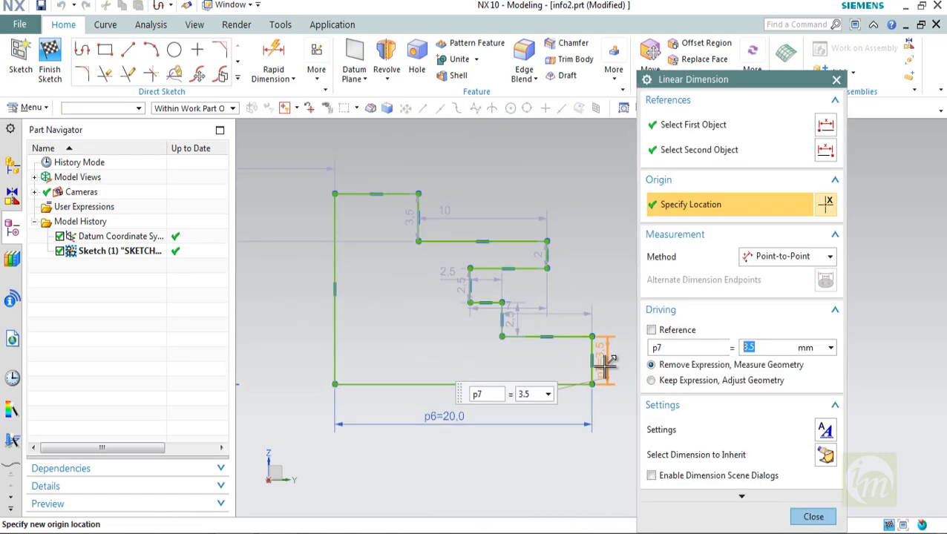
text(5)
key(Return)
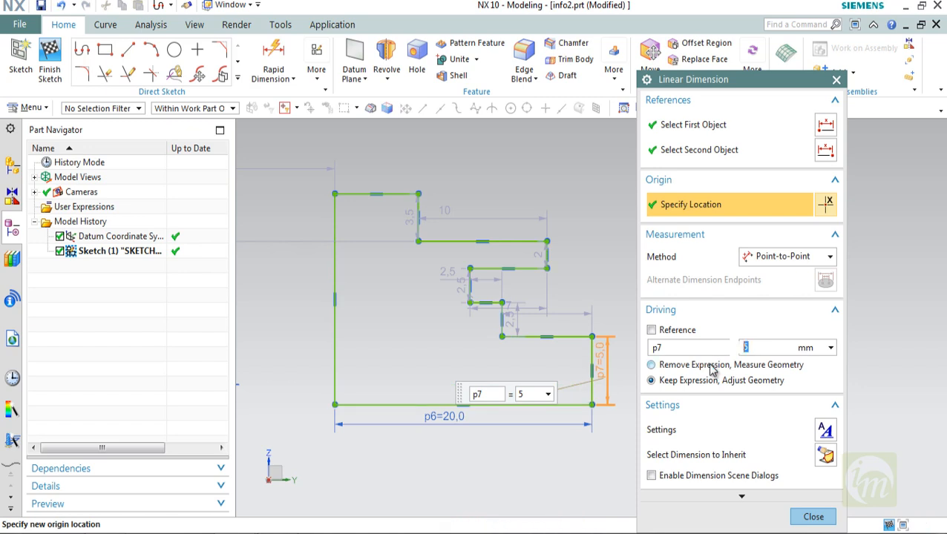
Set the lowest step of the profile to a height of 3 mm and a width of 7 mm.
double_click(510, 324)
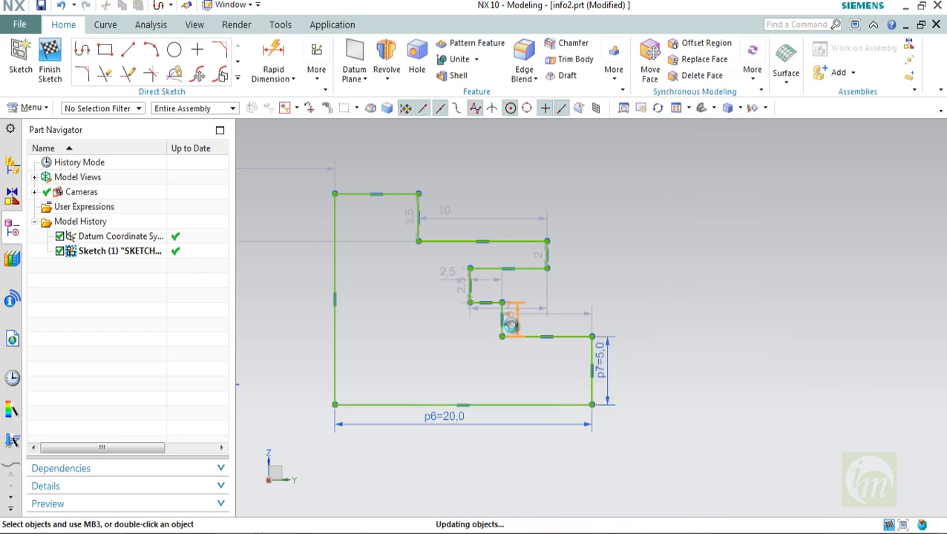
text(3)
key(Return)
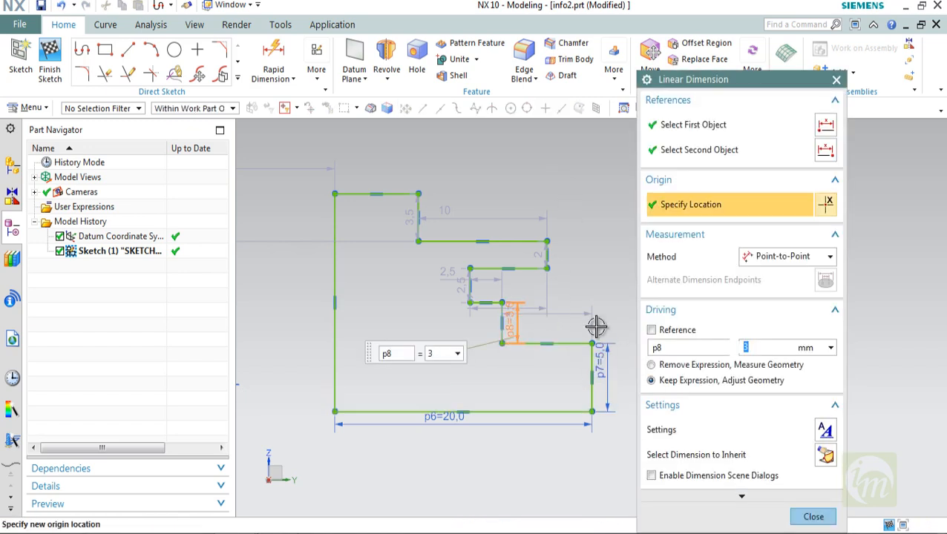
double_click(513, 306)
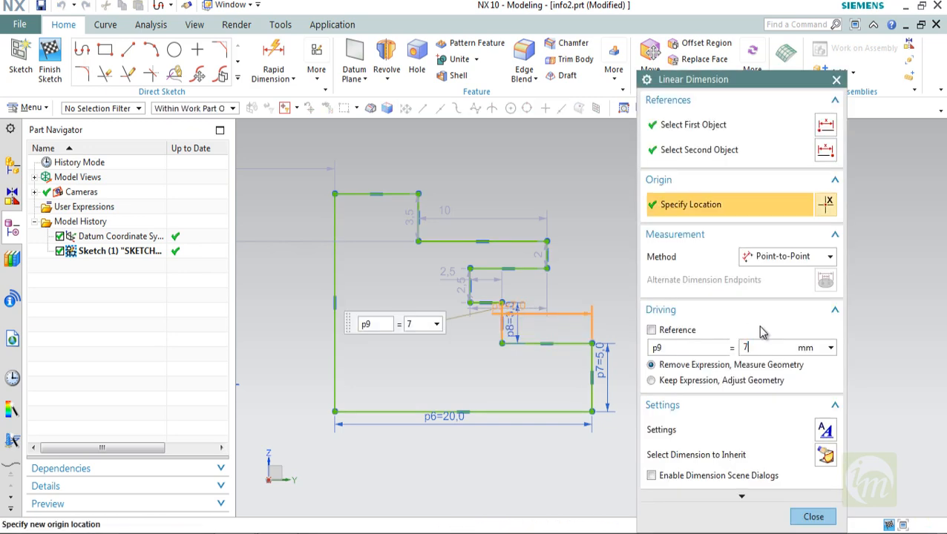
Set the second step, just below the projecting lip, to a height of 3 mm and a width of 3 mm.
scroll(560, 321, up, 3)
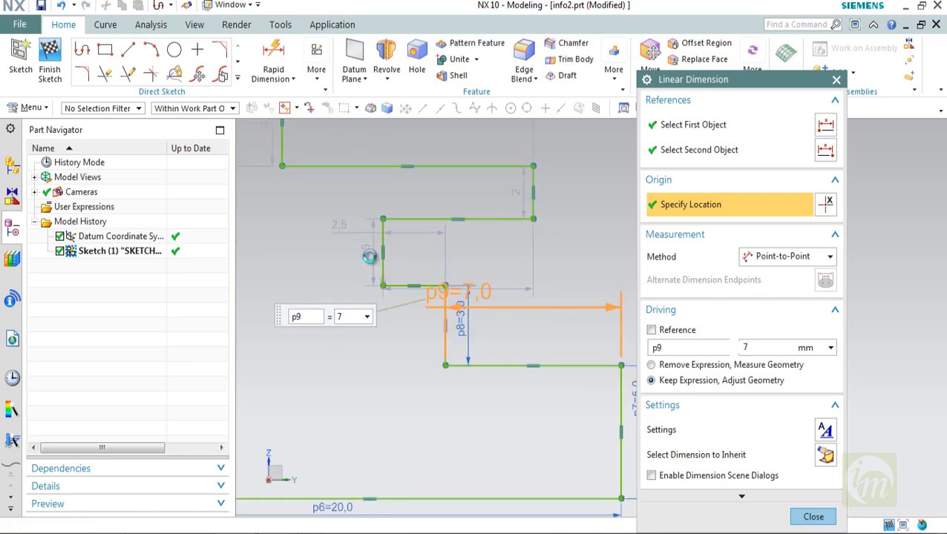
double_click(370, 253)
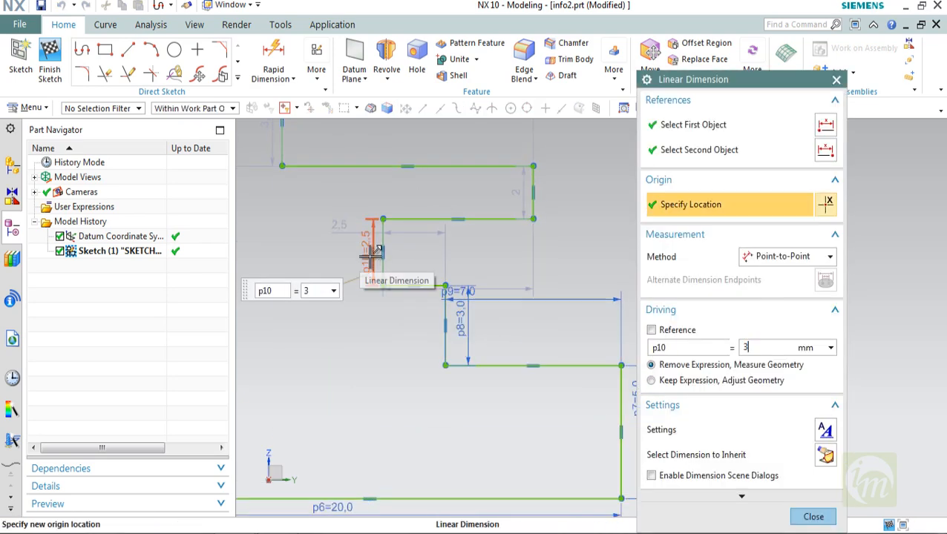
key(Return)
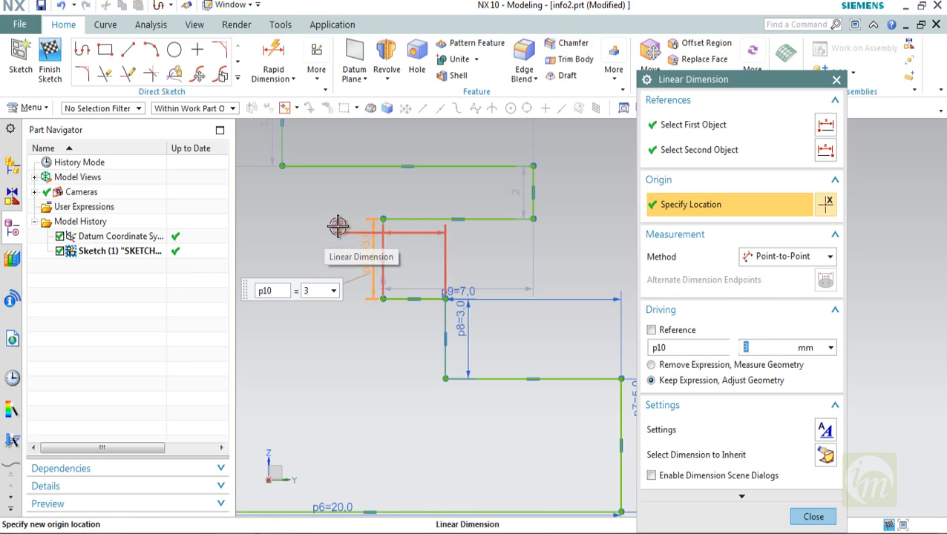
middle_click(338, 226)
double_click(338, 225)
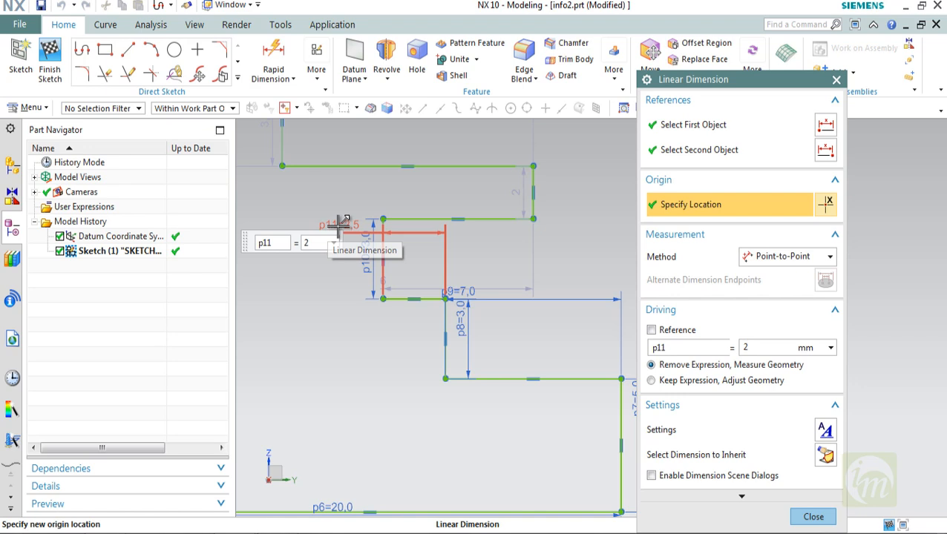
text(3)
key(Return)
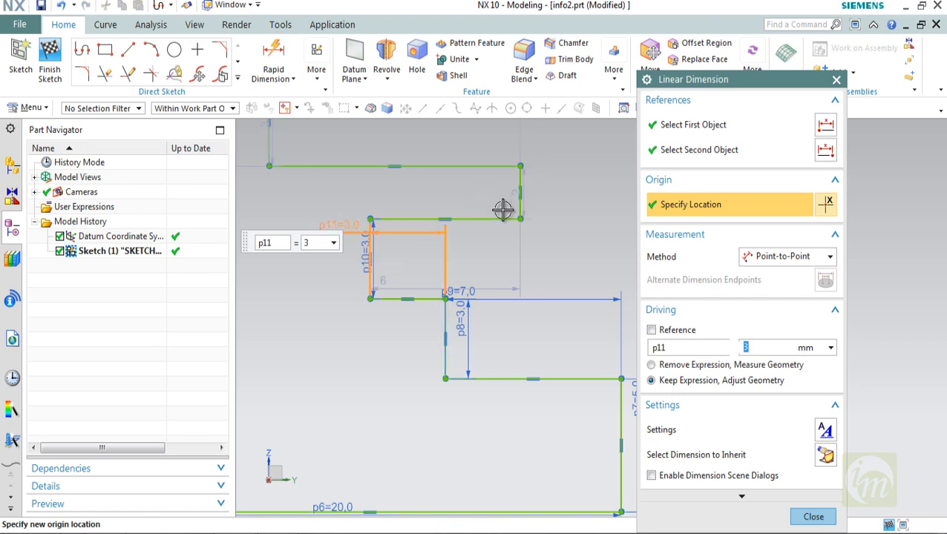
Set the length of the lip's underside to 6 mm and the lip's thickness to 2.5 mm.
scroll(502, 231, down, 1)
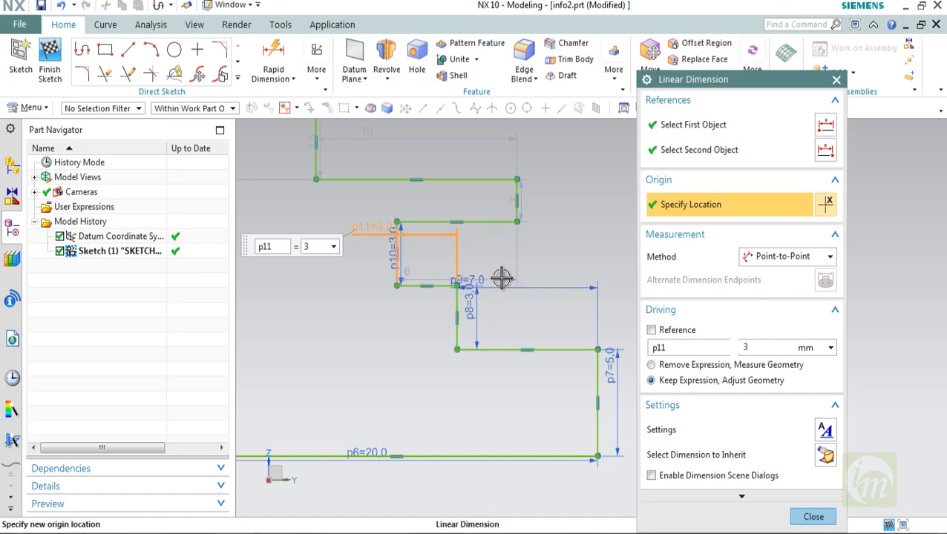
double_click(407, 271)
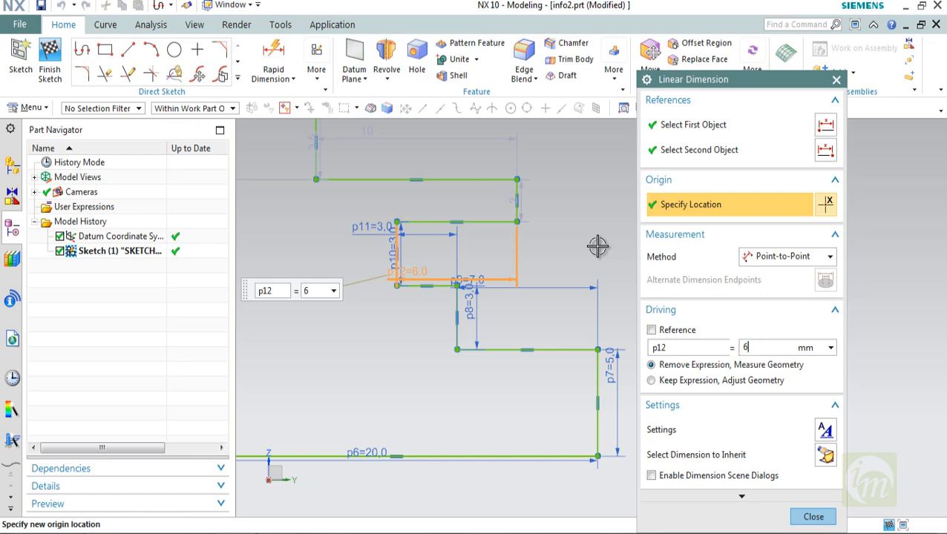
text(6)
key(Return)
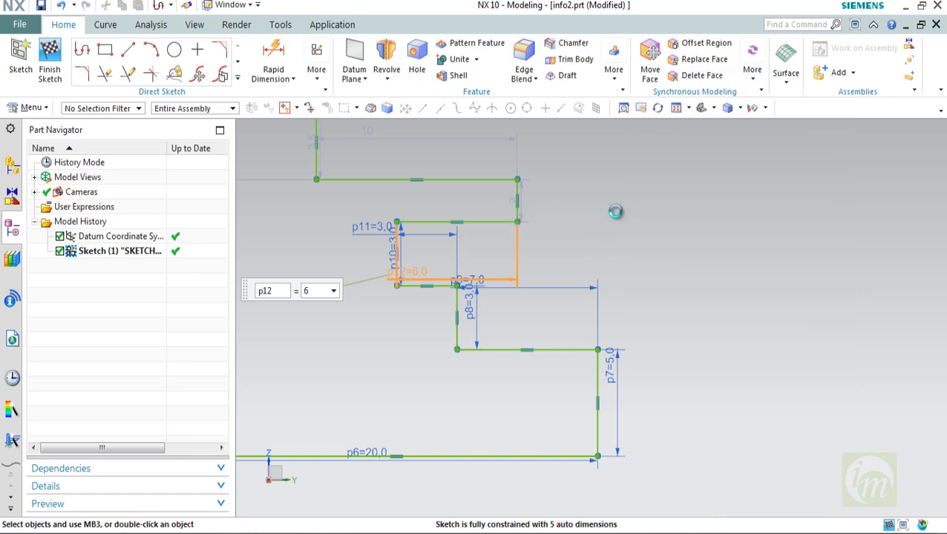
text(2.5)
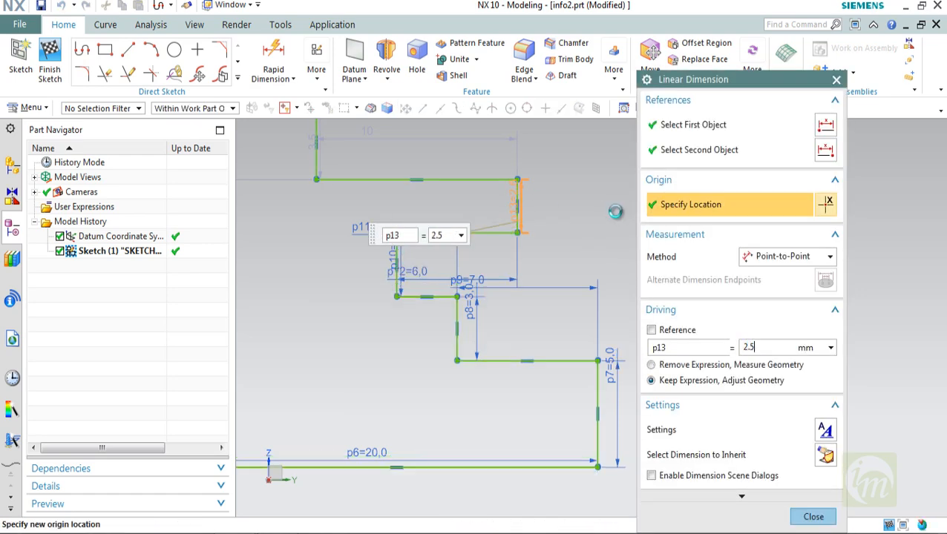
key(Return)
Set the lip's upper horizontal line to 11 mm and the vertical edge above it to 3.5 mm.
scroll(495, 306, up, 2)
scroll(496, 306, down, 4)
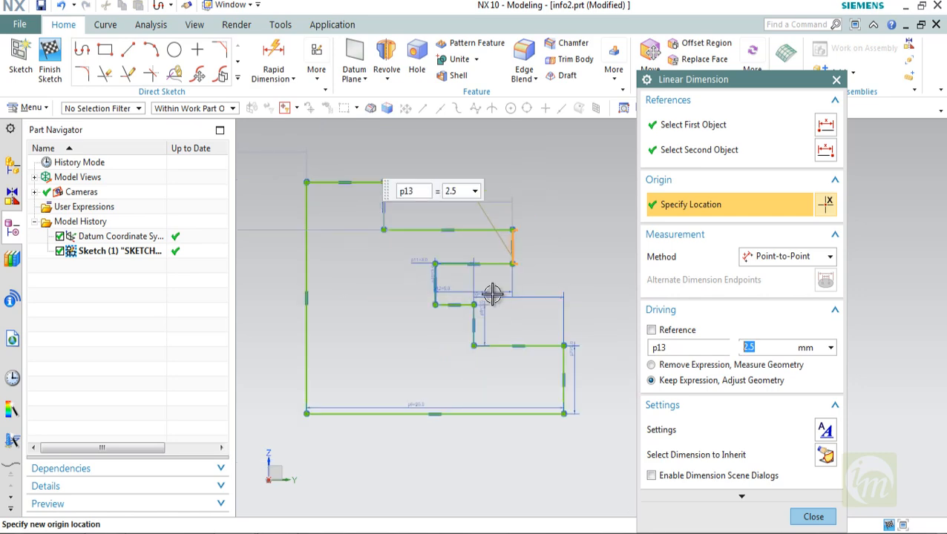
click(411, 202)
click(494, 229)
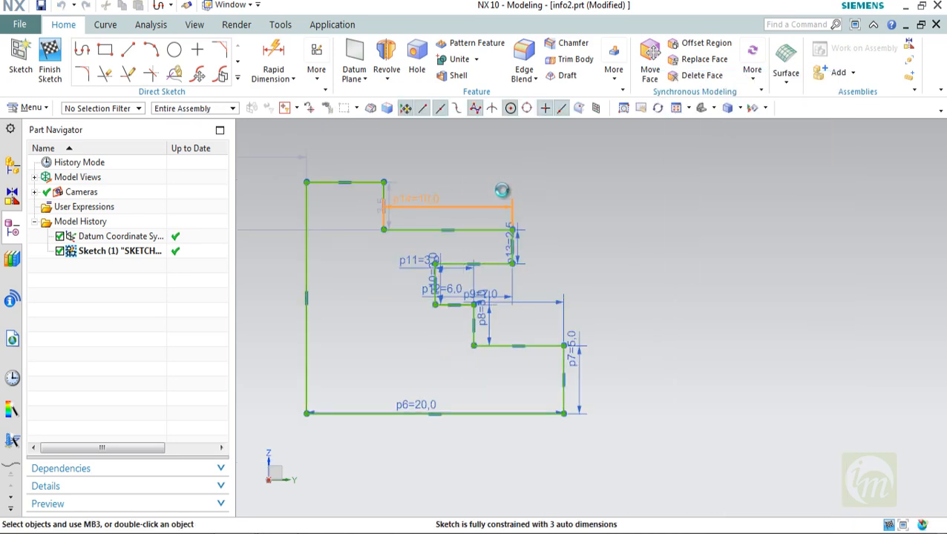
text(11)
key(Return)
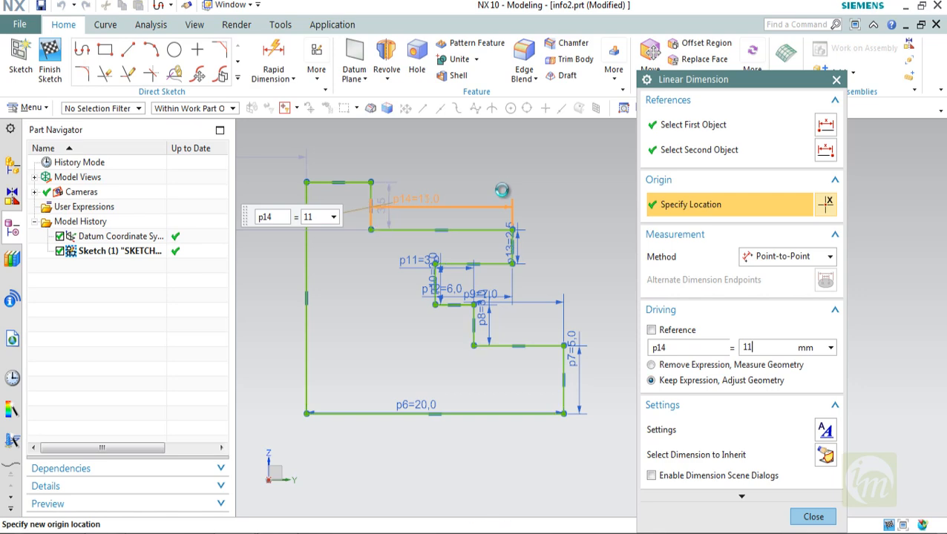
click(379, 210)
click(380, 210)
text(3.5)
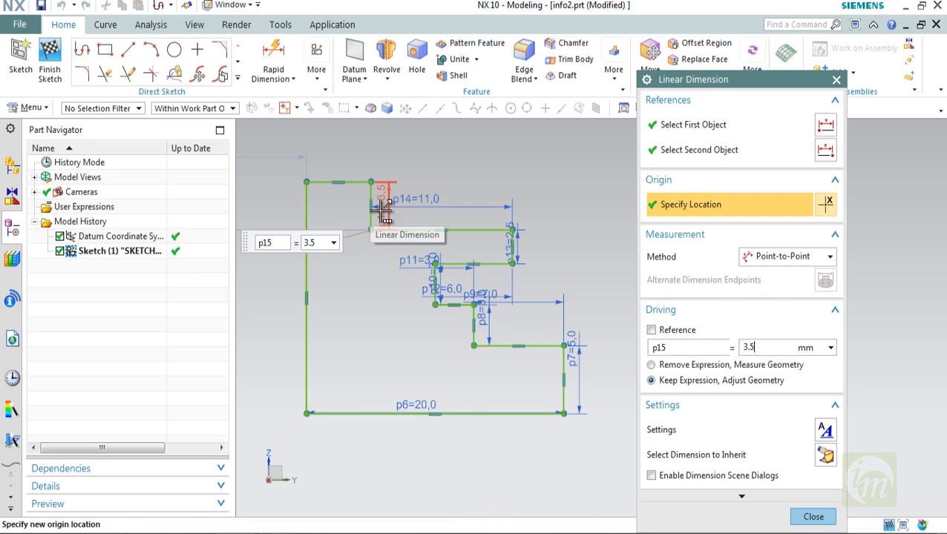
key(Return)
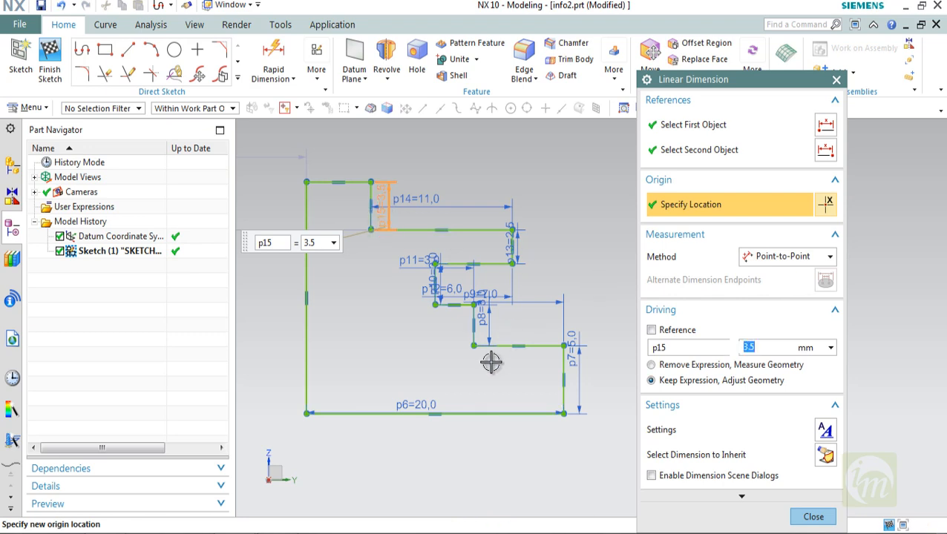
Set the horizontal distance between the sketch's vertical axis and the profile's long vertical edge to 0 mm.
scroll(491, 362, down, 2)
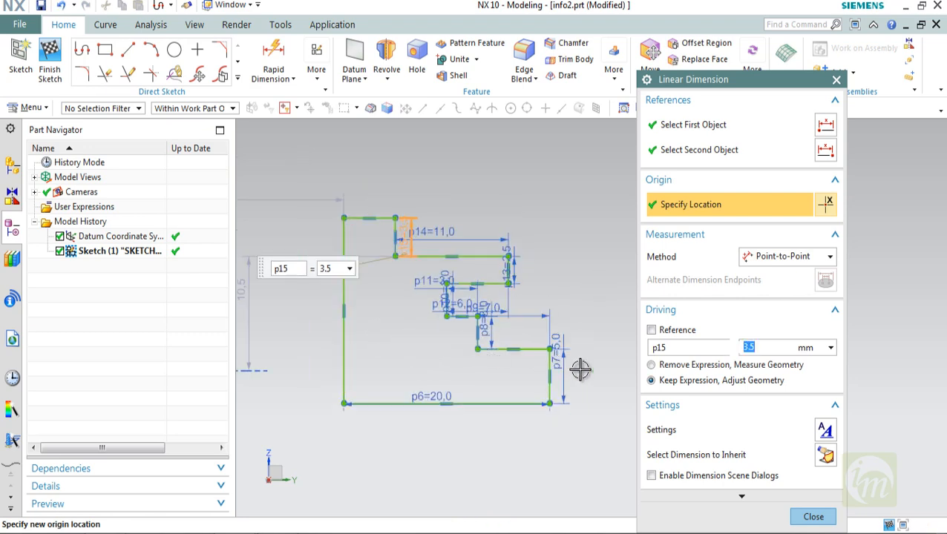
mouse_move(512, 356)
middle_down()
mouse_move(505, 316)
mouse_move(569, 302)
mouse_move(538, 309)
middle_up()
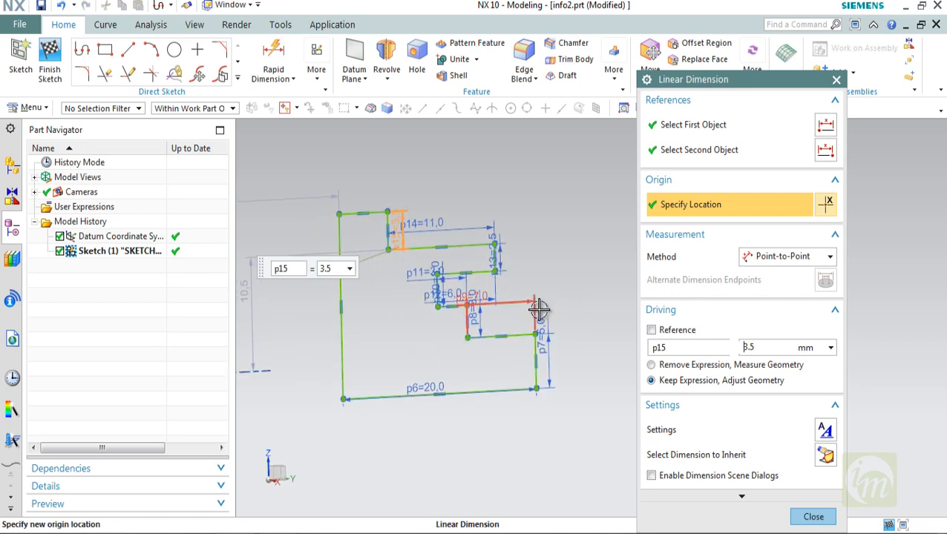
key(F8)
scroll(517, 311, down, 2)
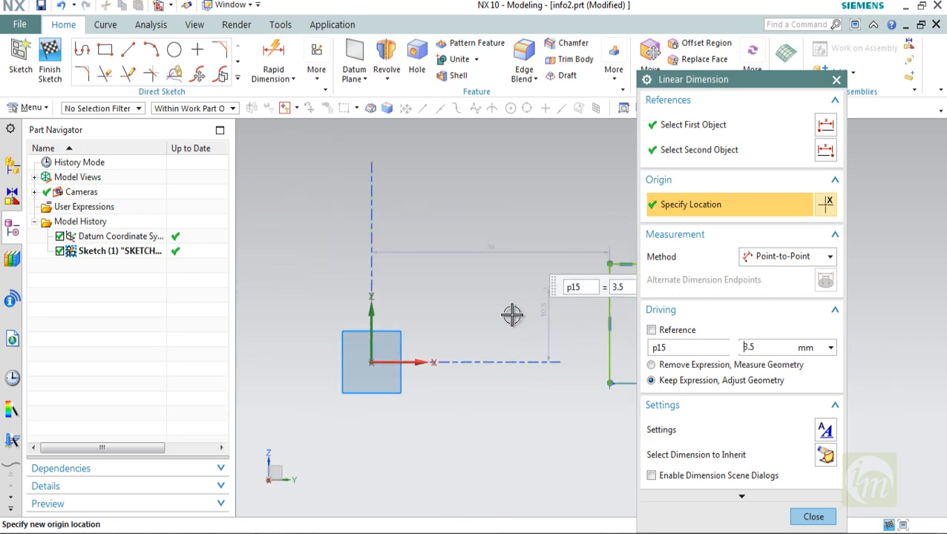
scroll(441, 343, down, 2)
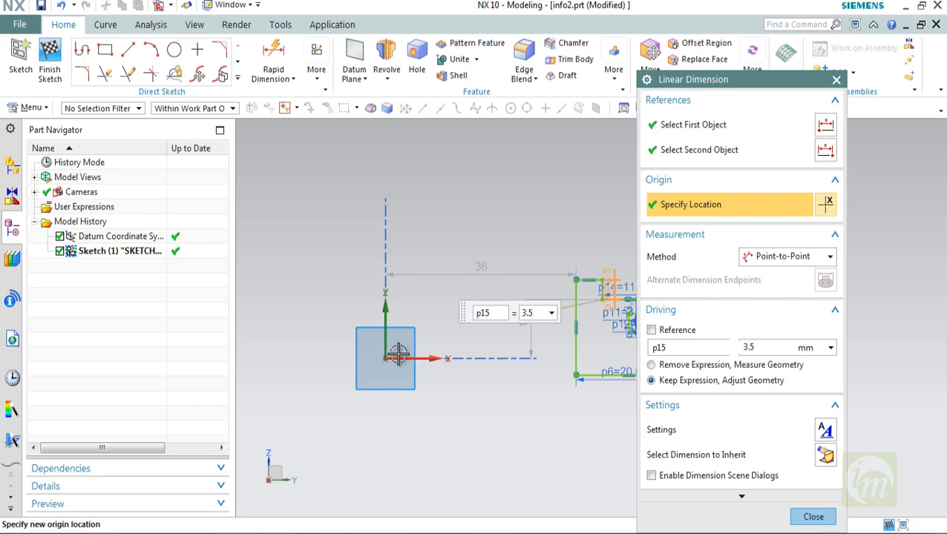
middle_drag(526, 351, 440, 319)
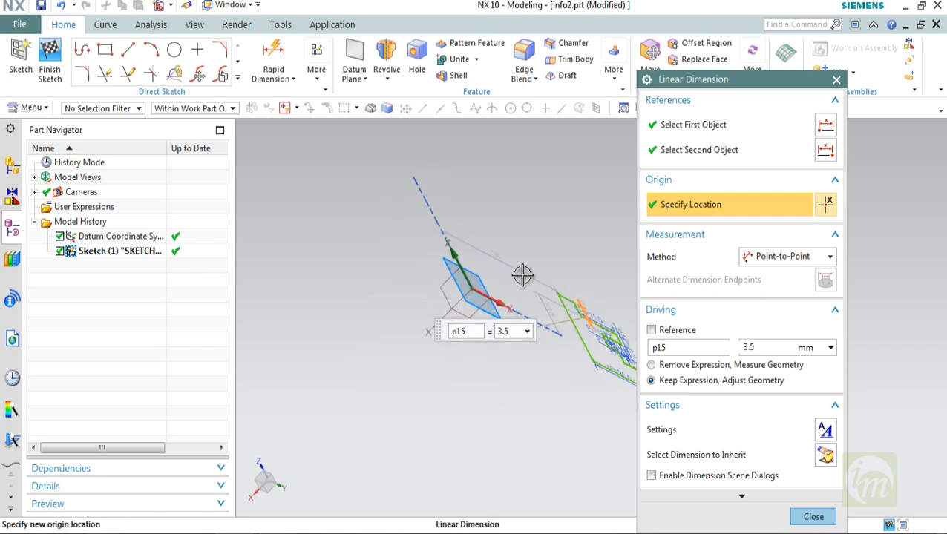
middle_drag(521, 276, 544, 268)
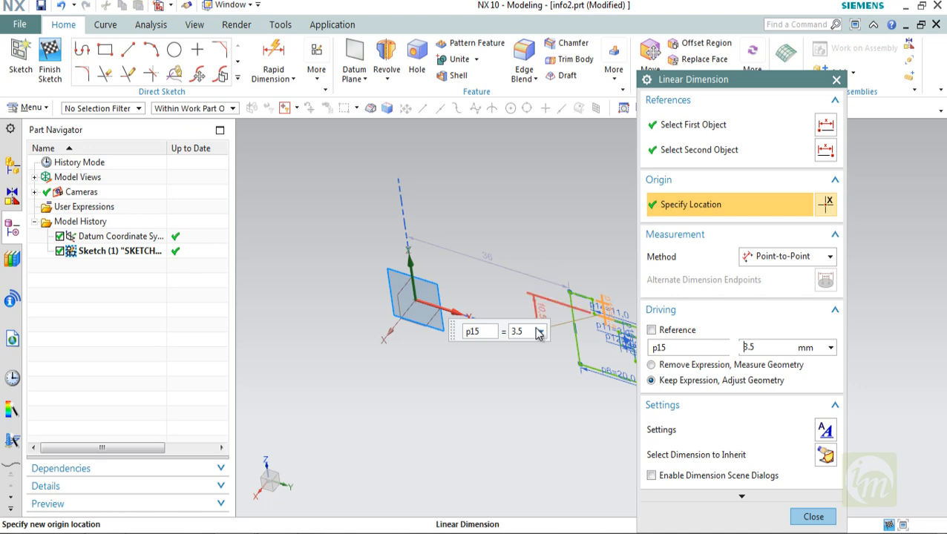
click(554, 297)
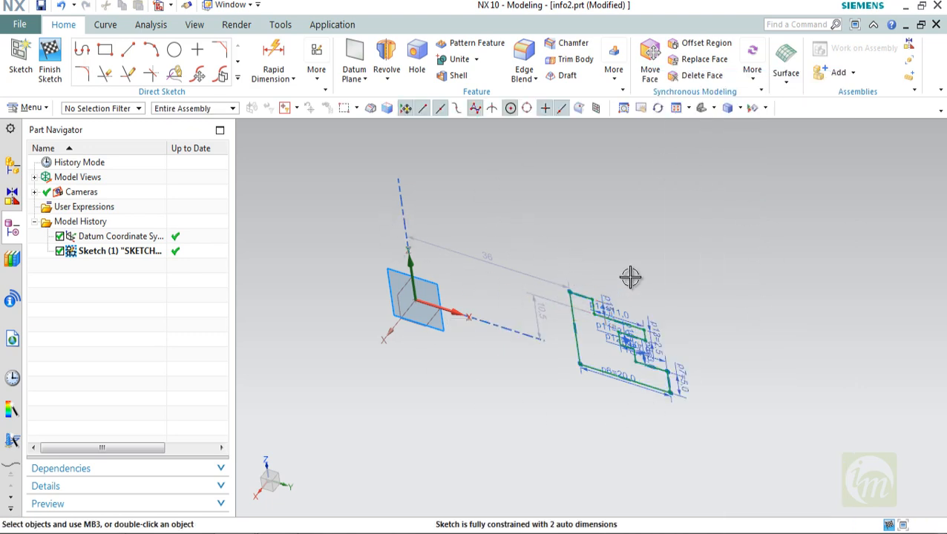
key(F8)
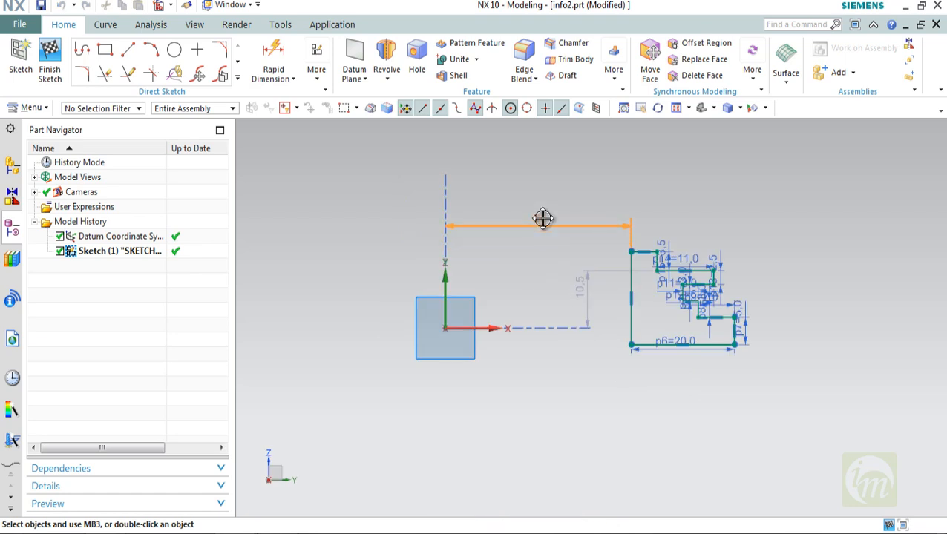
double_click(537, 214)
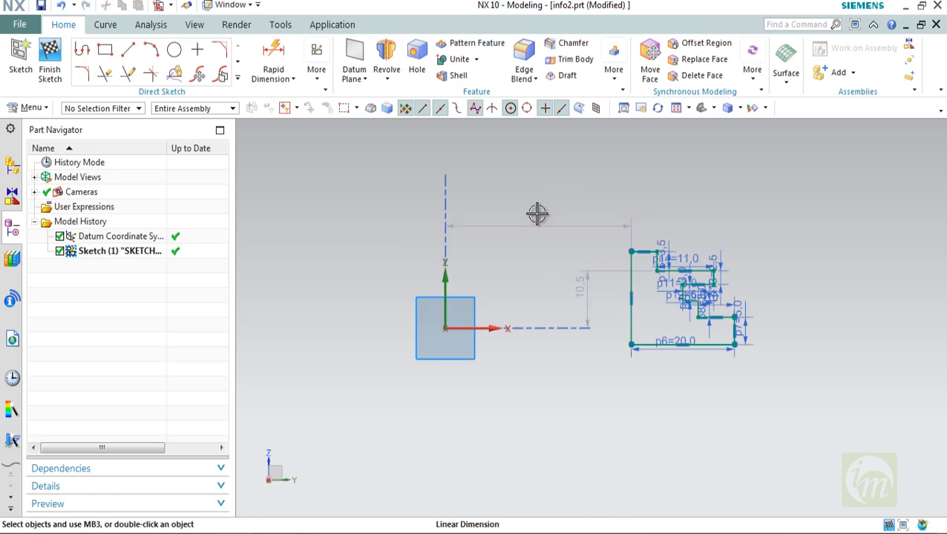
text(0)
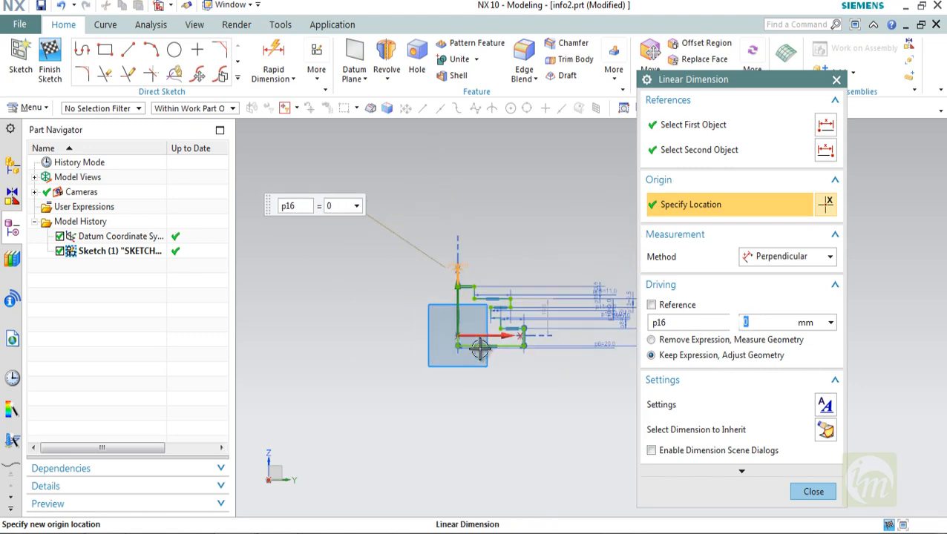
Set the vertical distance between the sketch's horizontal axis and the lip's upper line to 0 mm, and finish editing dimensions.
scroll(578, 364, up, 1)
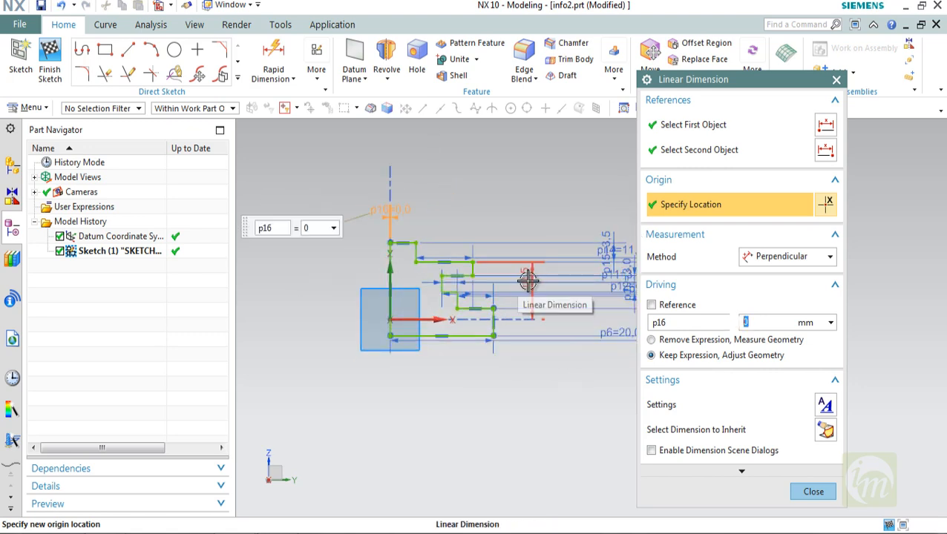
middle_click(528, 281)
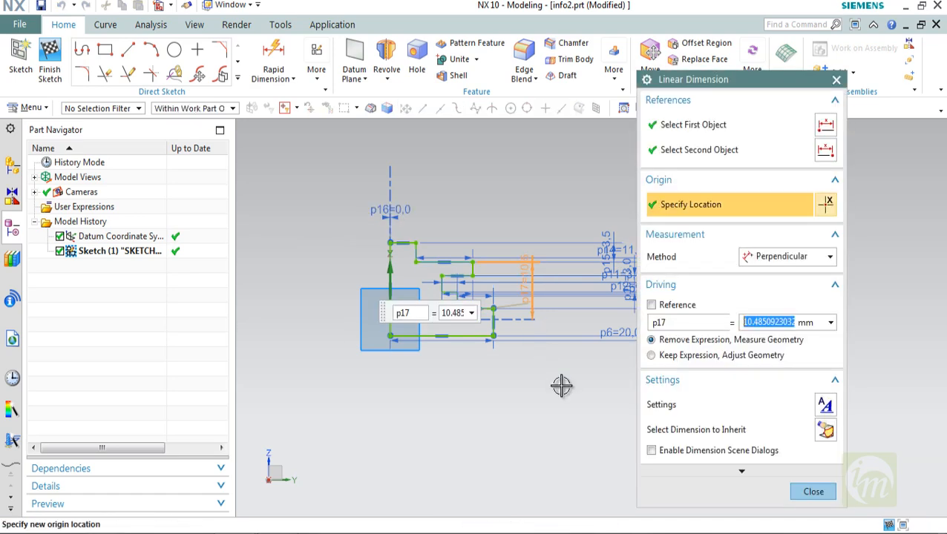
text(0)
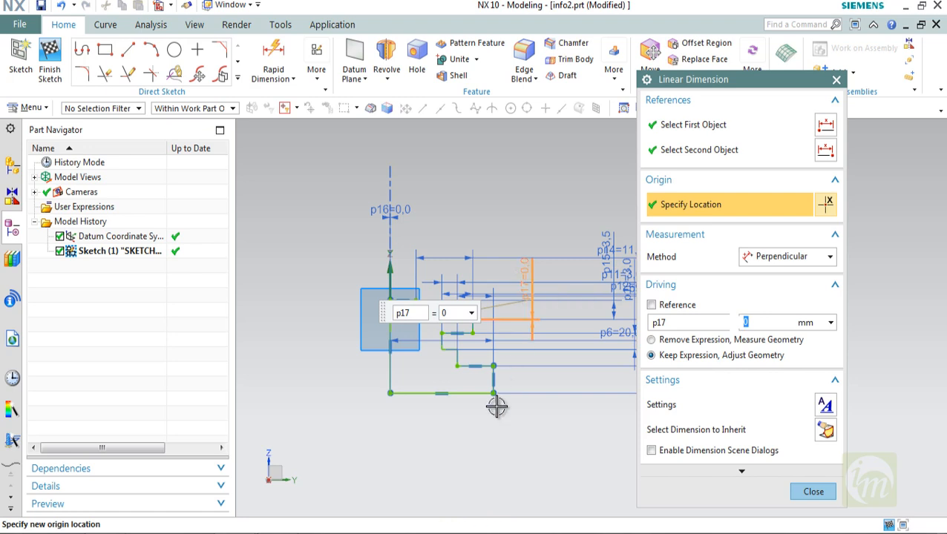
scroll(497, 407, down, 1)
scroll(497, 408, up, 2)
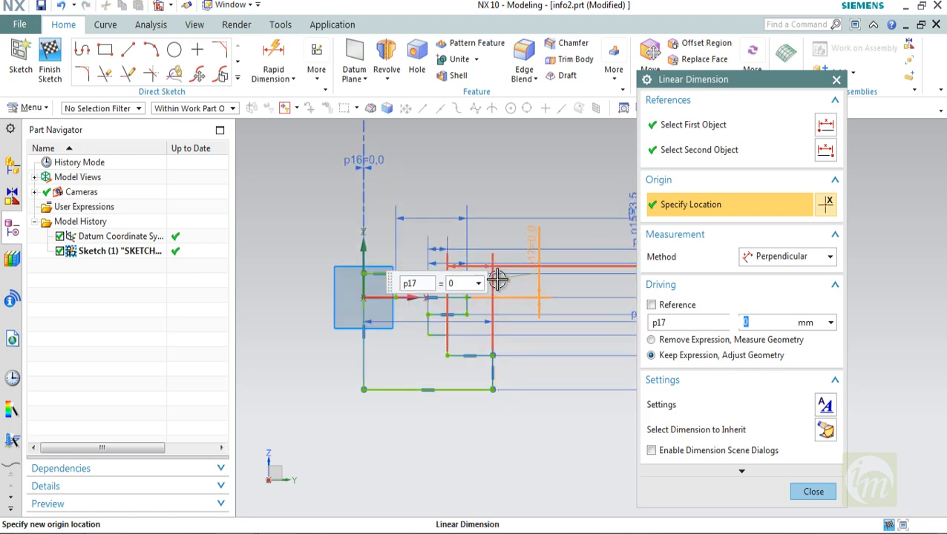
click(813, 492)
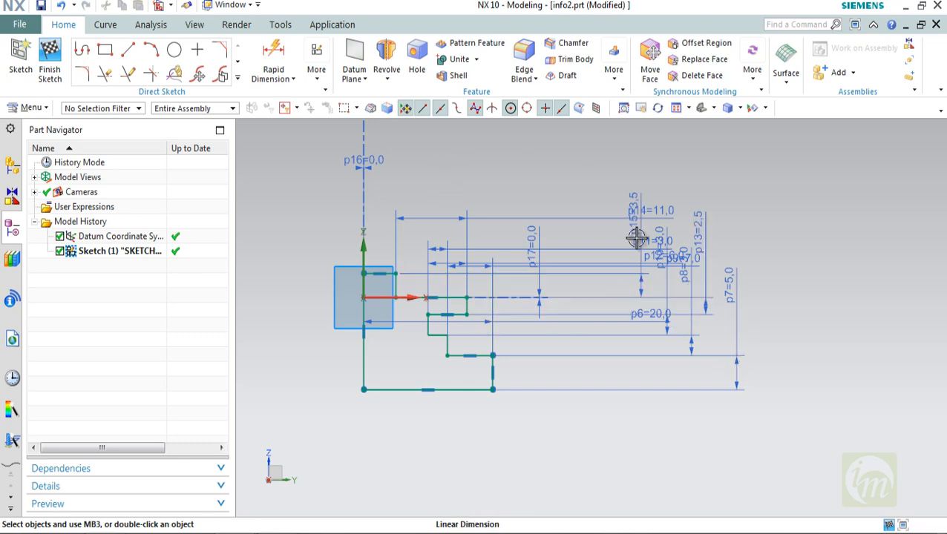
Finish the sketch and start a Revolve using all 12 curves of the stepped closed profile as the section.
click(50, 59)
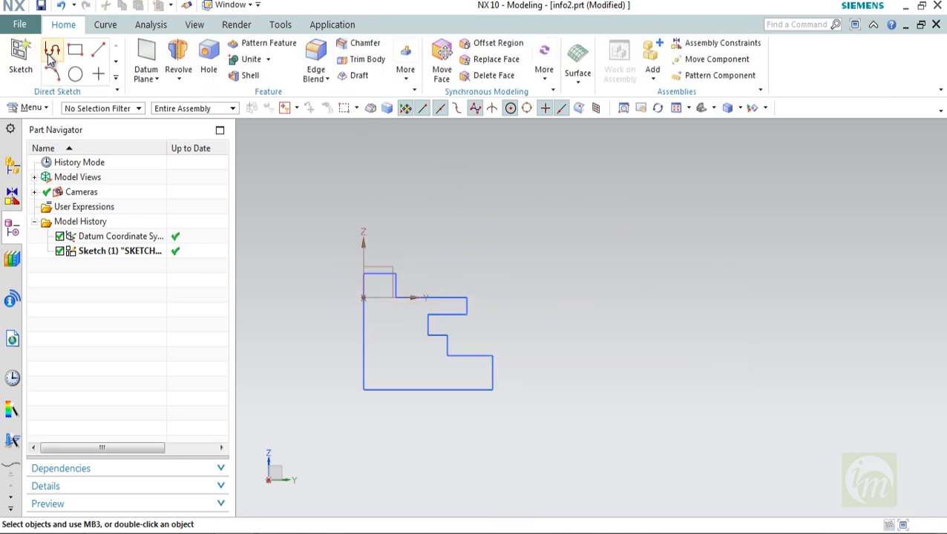
middle_drag(544, 297, 533, 323)
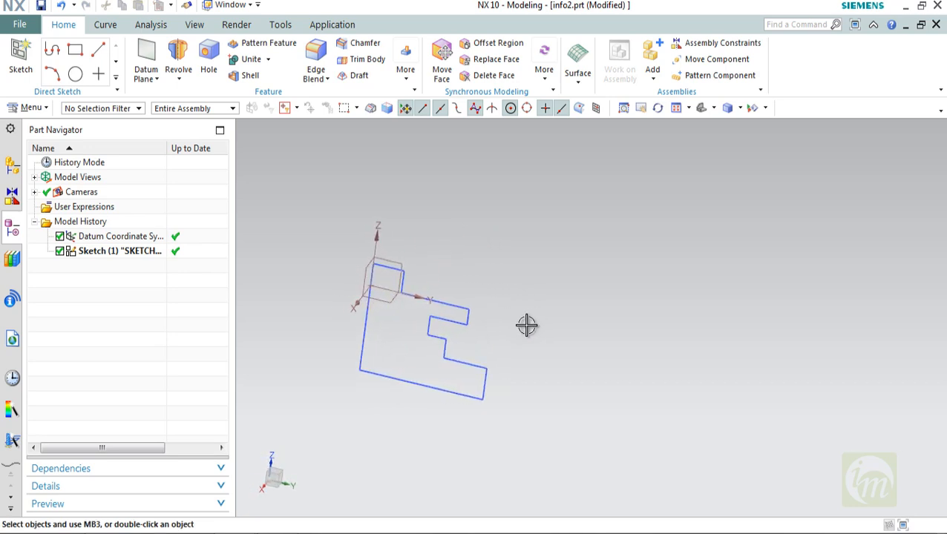
click(179, 63)
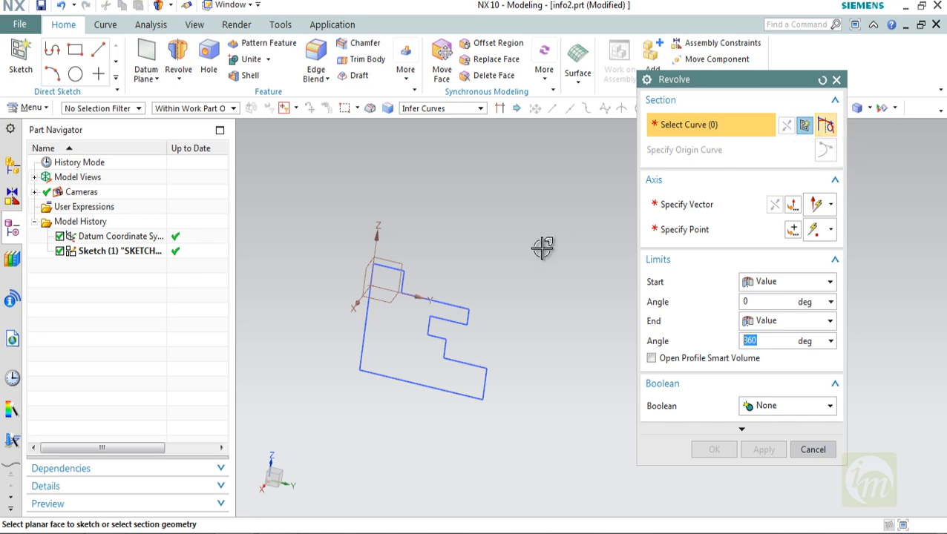
click(369, 323)
scroll(401, 297, up, 5)
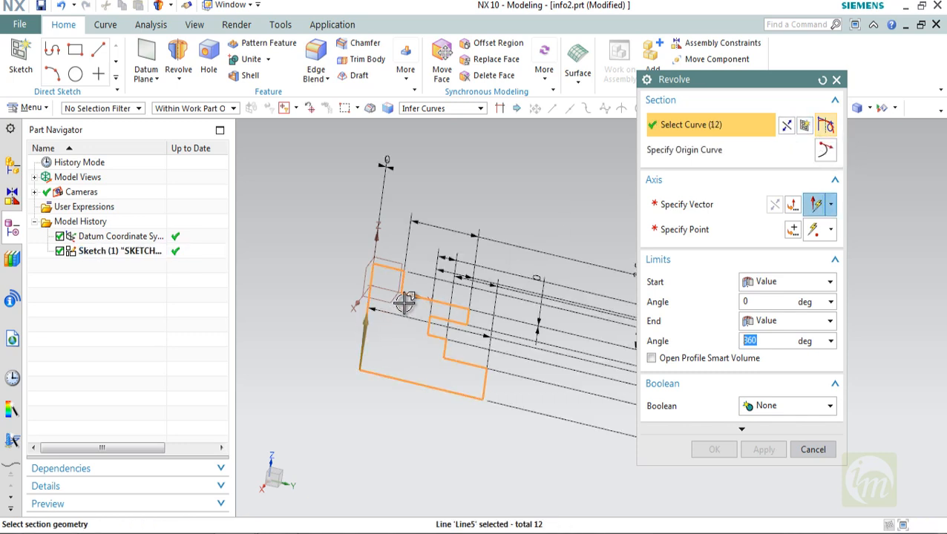
scroll(438, 255, down, 4)
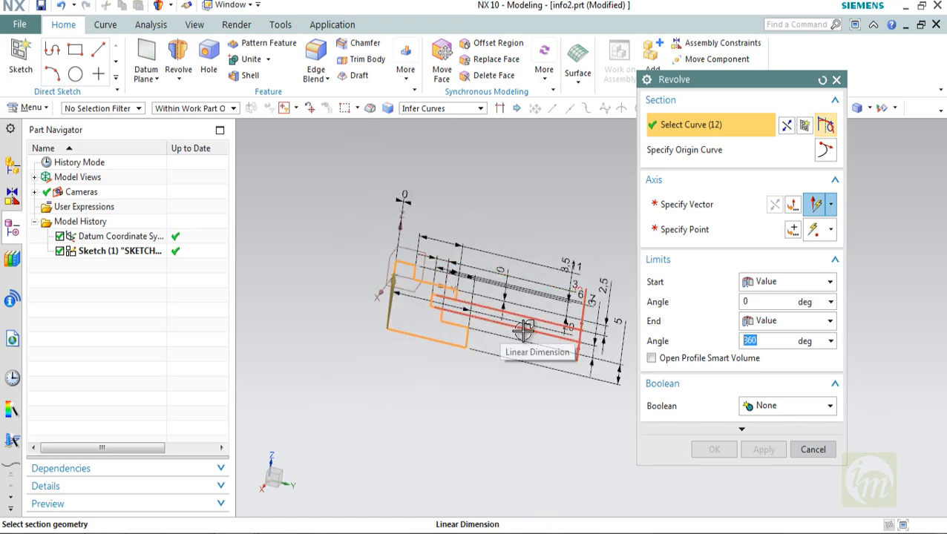
mouse_move(528, 332)
middle_down()
mouse_move(555, 314)
mouse_move(556, 327)
middle_up()
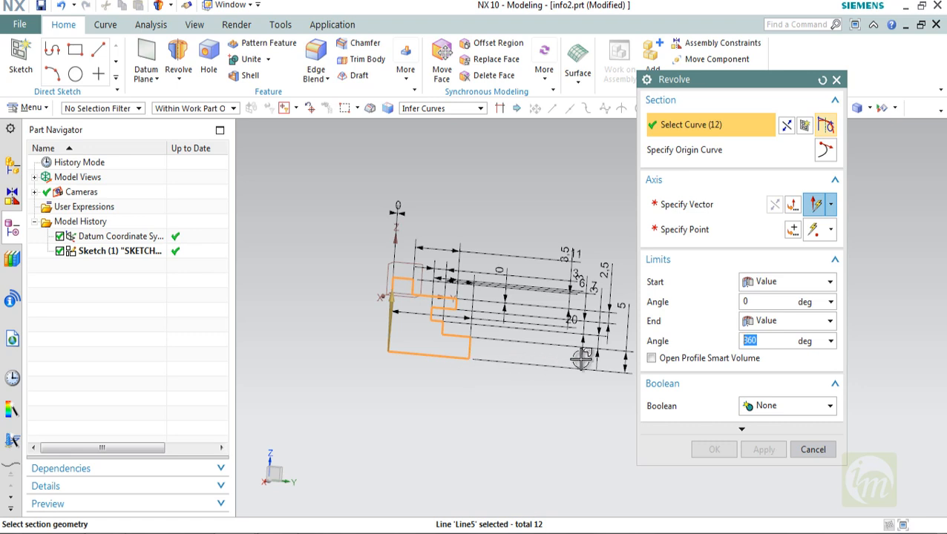
scroll(583, 363, up, 2)
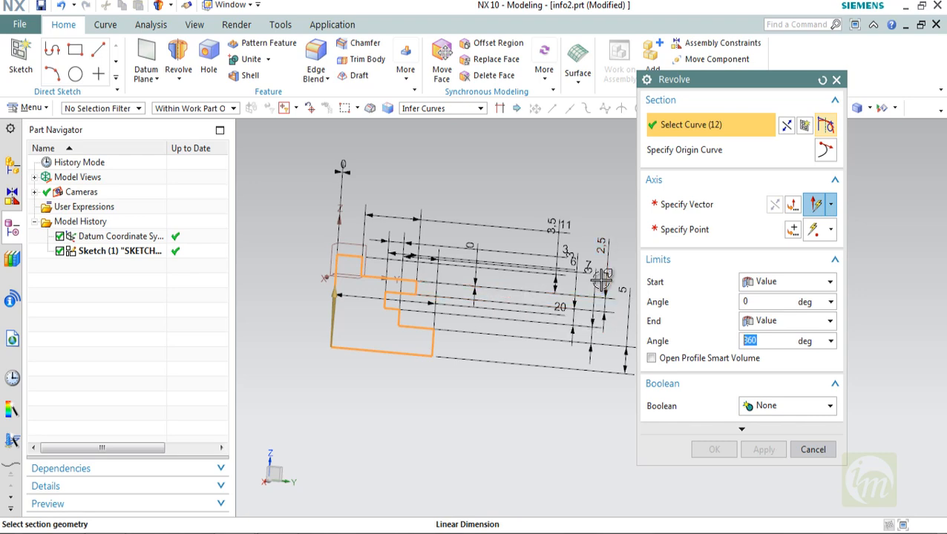
scroll(612, 282, up, 4)
scroll(612, 282, down, 3)
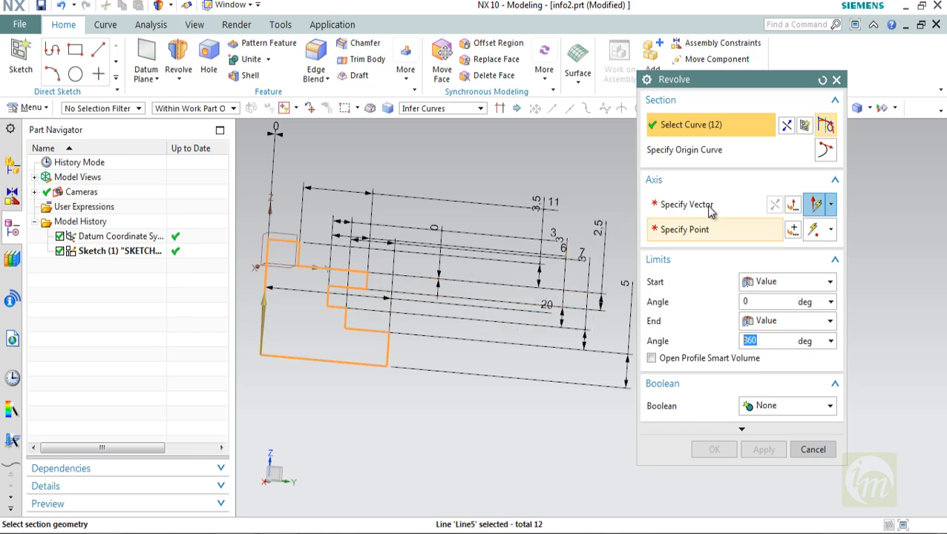
Specify the Z axis of the datum coordinate system as the revolve's axis vector.
click(681, 205)
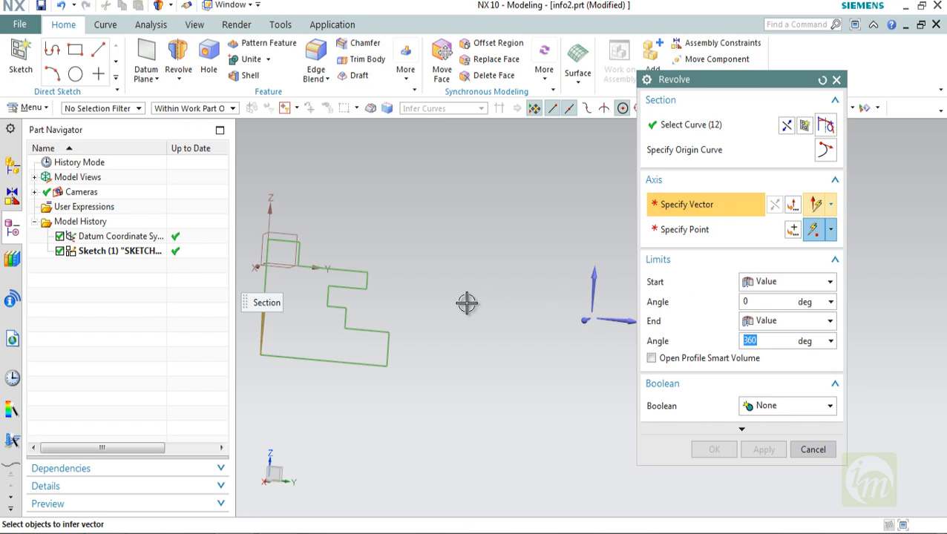
click(268, 213)
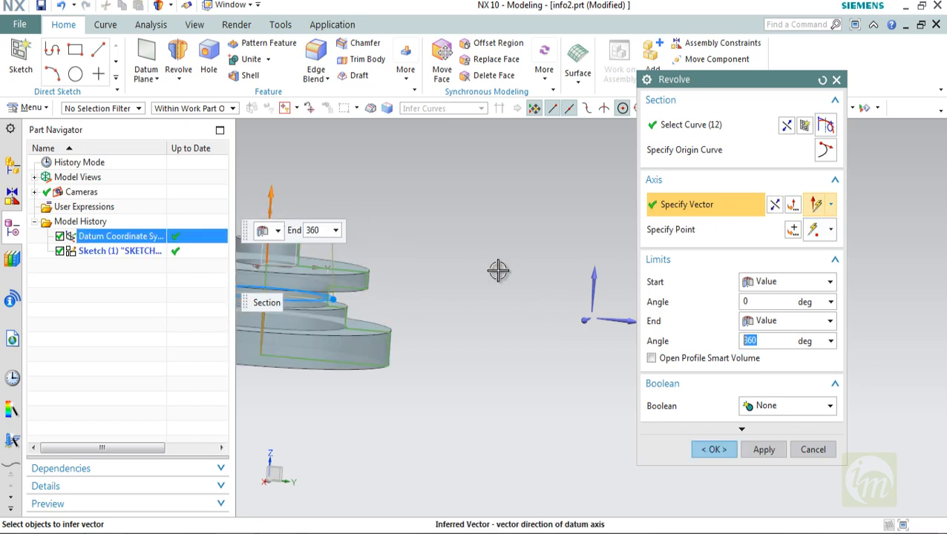
shift+middle_drag(481, 362, 616, 377)
middle_drag(433, 294, 445, 341)
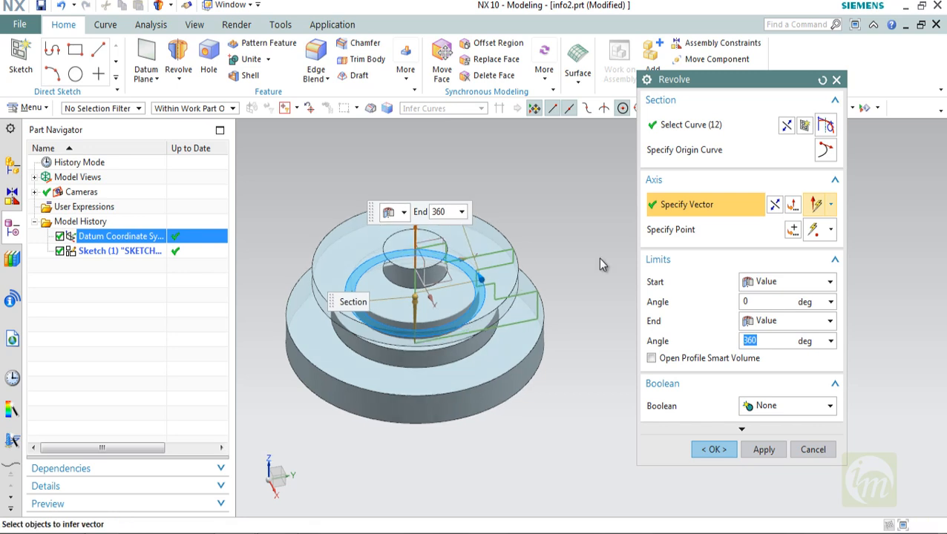
Specify the revolve's axis point with a Y coordinate of -10 mm.
click(694, 231)
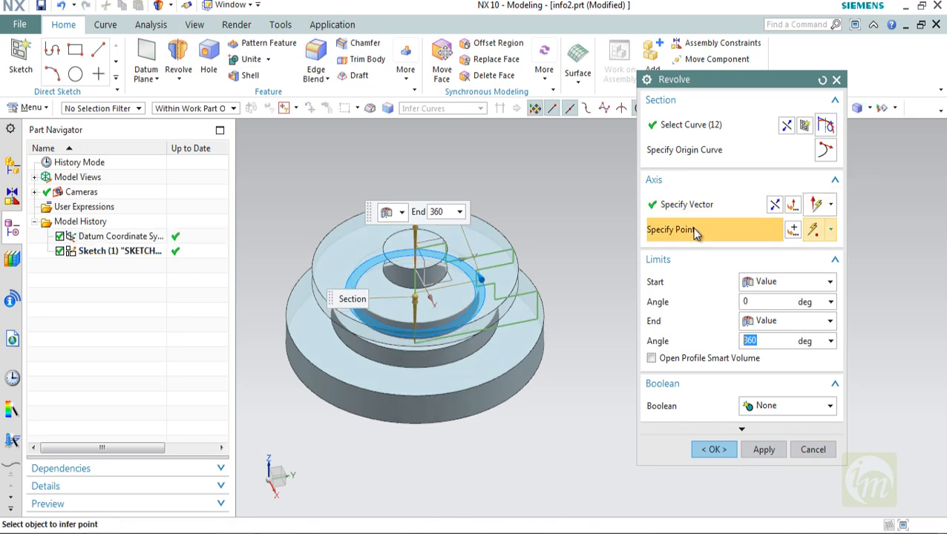
click(794, 231)
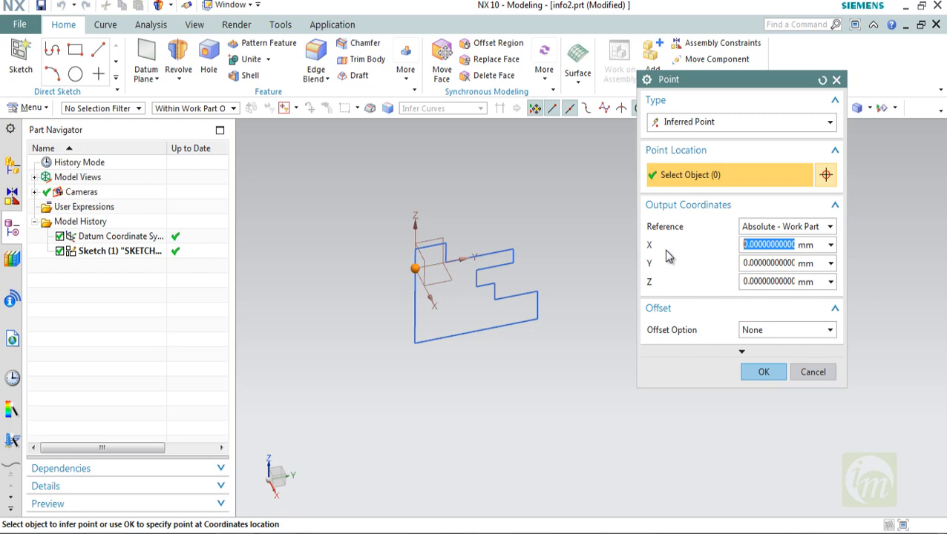
click(744, 264)
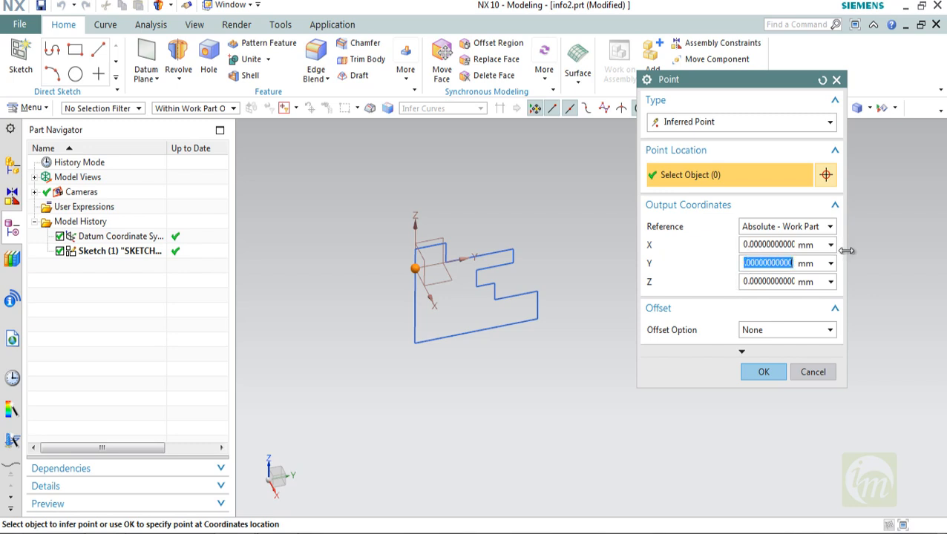
key(Return)
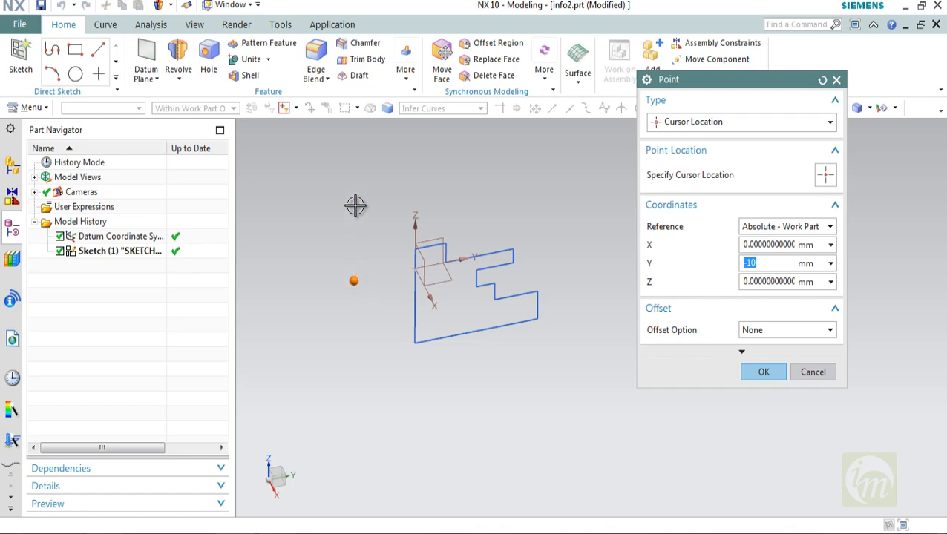
click(765, 376)
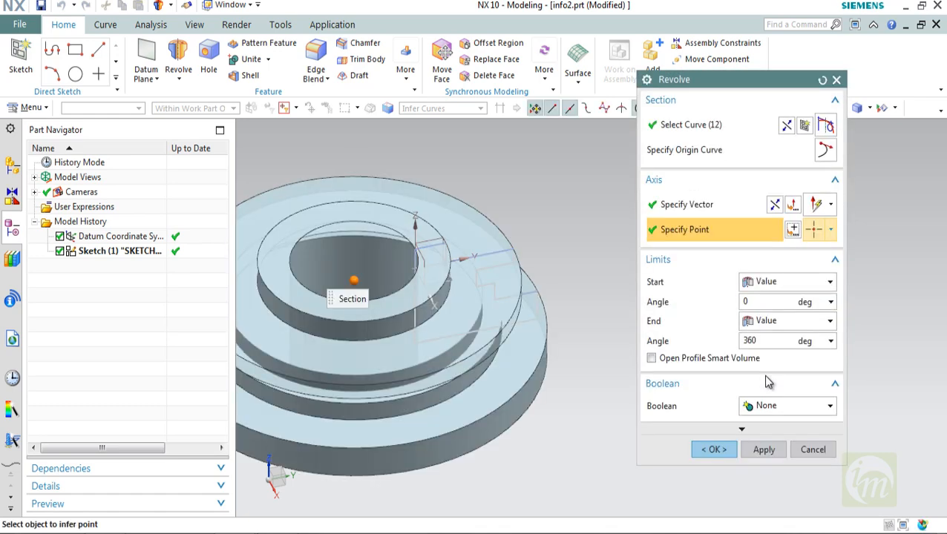
middle_drag(551, 316, 577, 310)
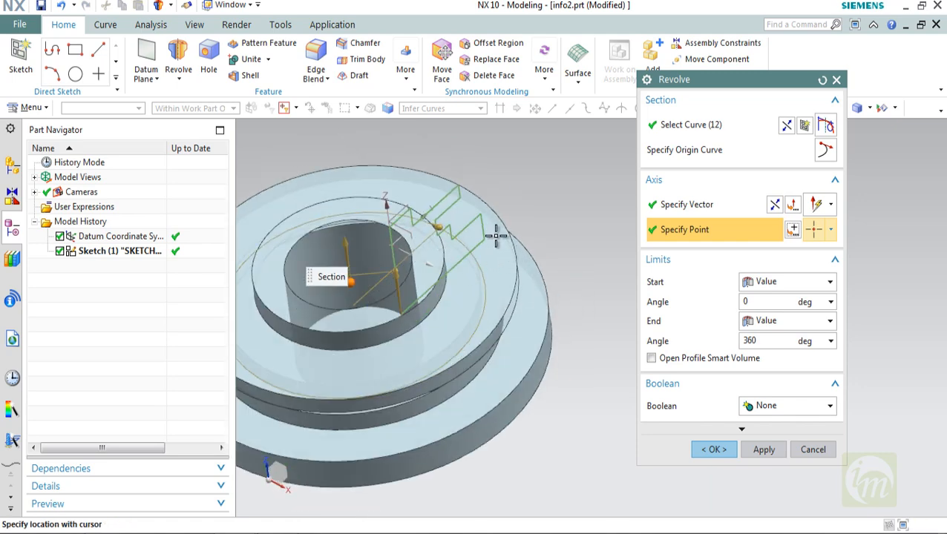
middle_drag(496, 236, 526, 235)
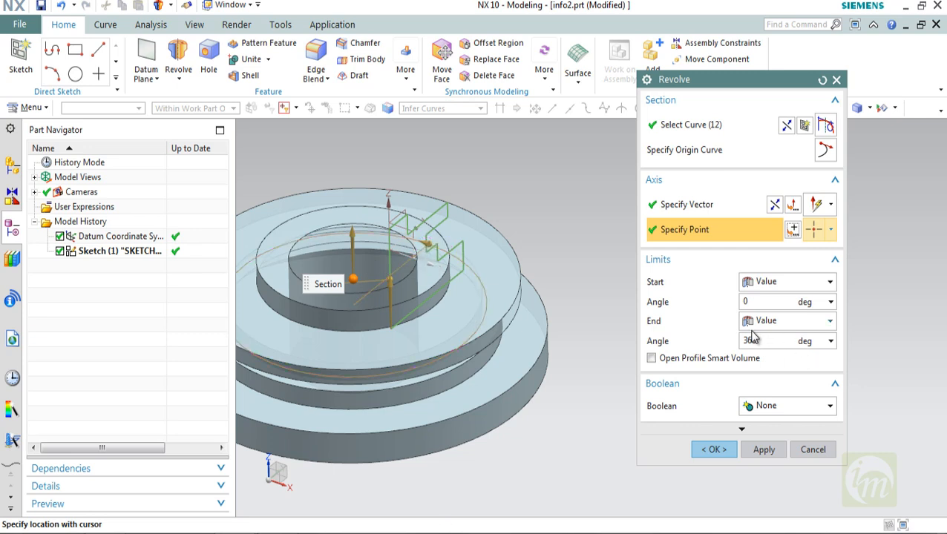
Set the revolve's end angle to 45 degrees, and adjust it freely in the model to about -13 degrees.
click(759, 342)
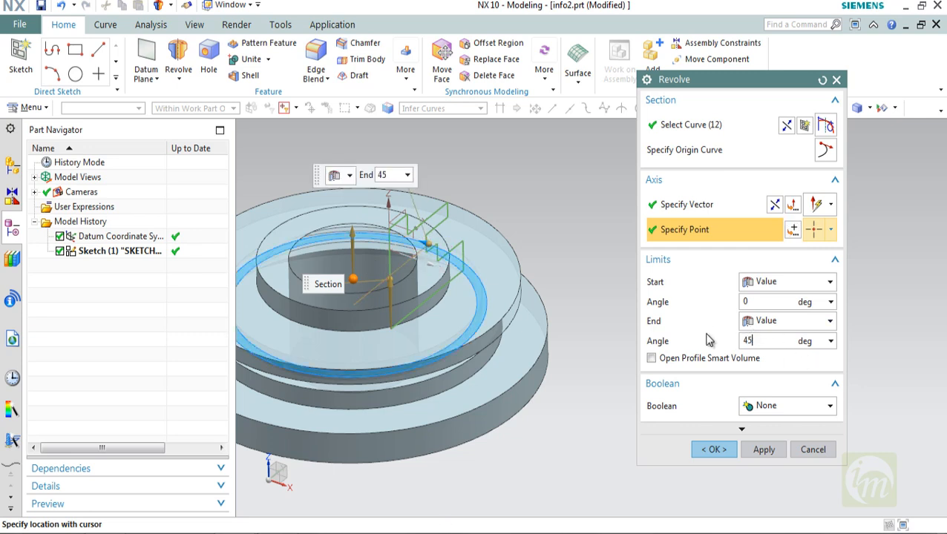
key(Return)
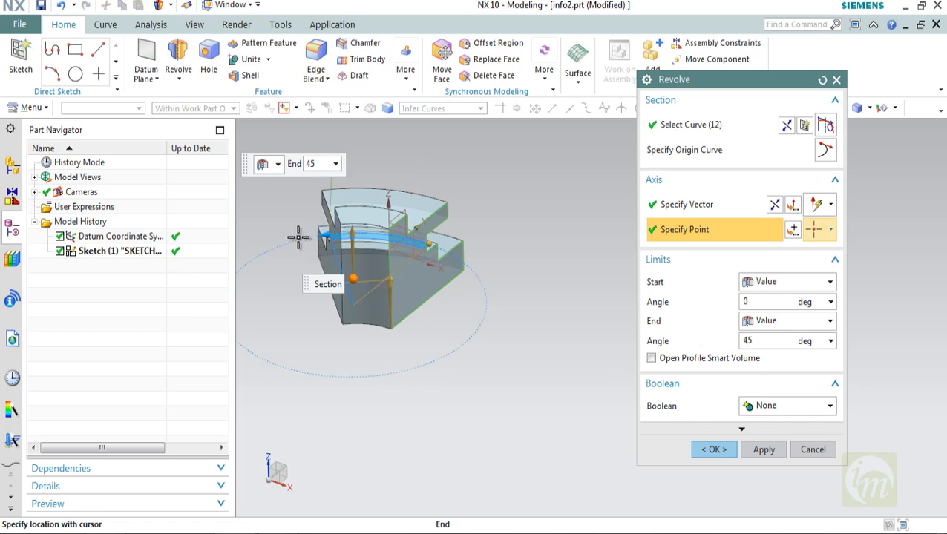
drag(298, 237, 493, 261)
scroll(494, 261, up, 2)
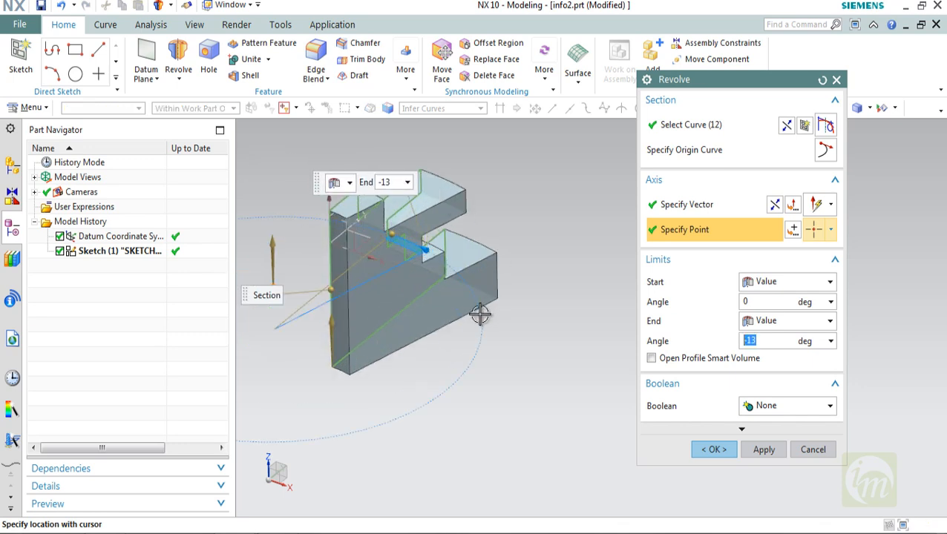
shift+middle_drag(481, 314, 424, 316)
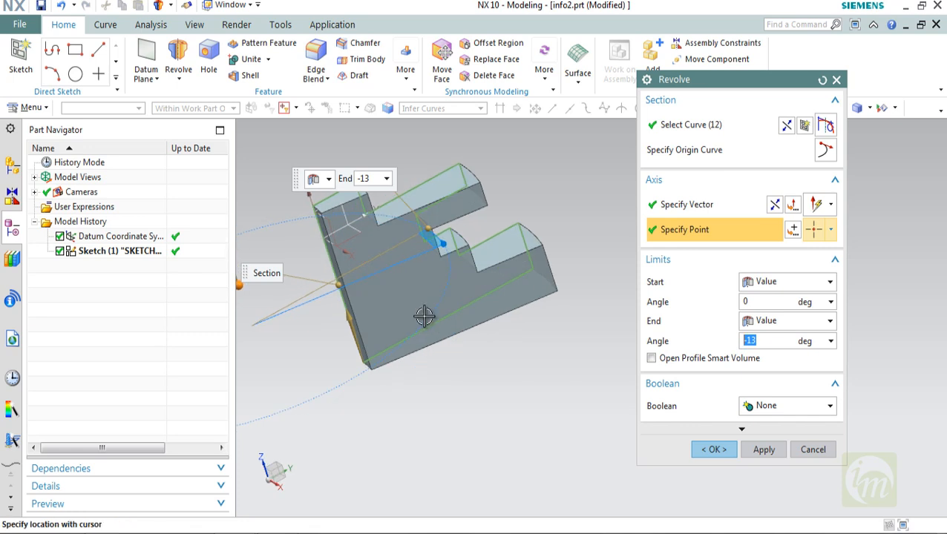
Adjust the revolve's end angle freely in the model to about -281 degrees.
shift+middle_drag(375, 295, 497, 303)
click(370, 291)
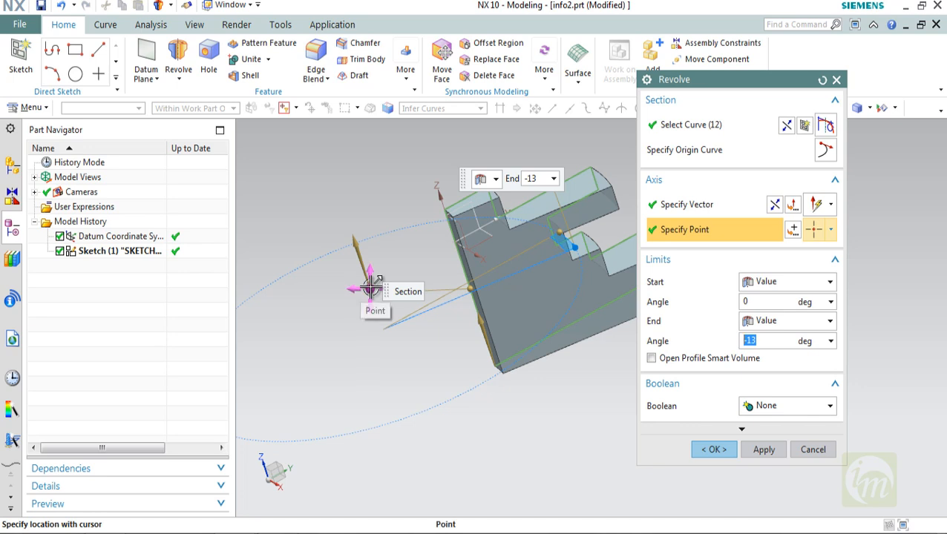
click(351, 299)
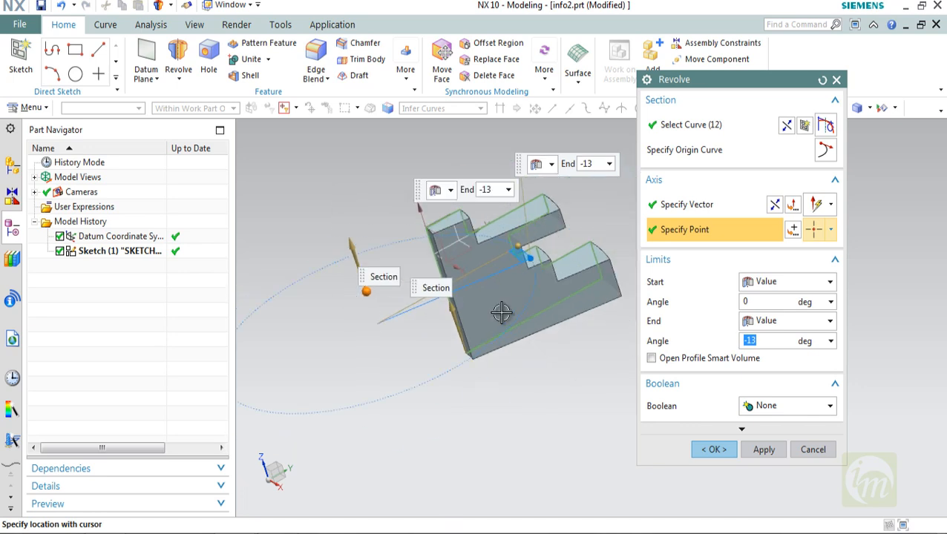
drag(533, 275, 353, 295)
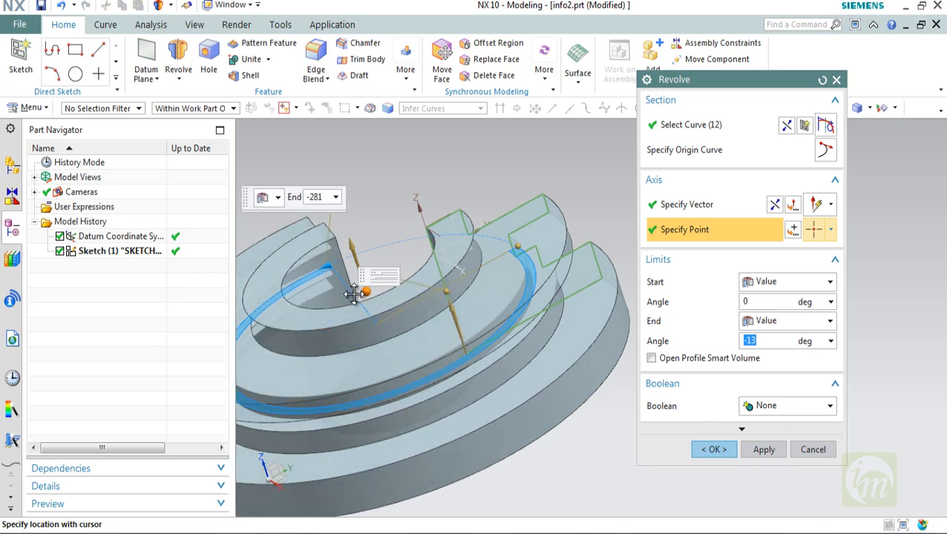
Set the axis point's Y coordinate to 0 mm, and adjust the revolve's end angle freely to about 146 degrees.
click(792, 230)
key(Tab)
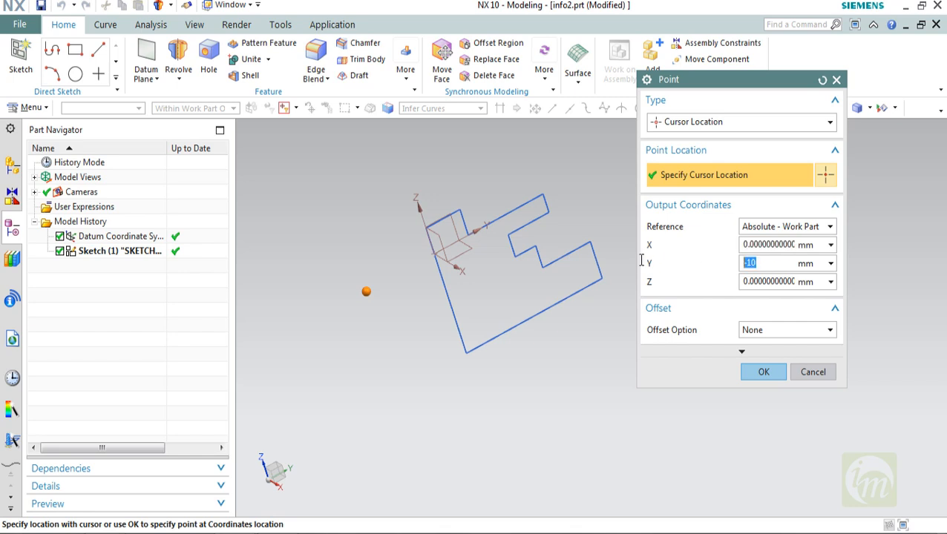
text(0)
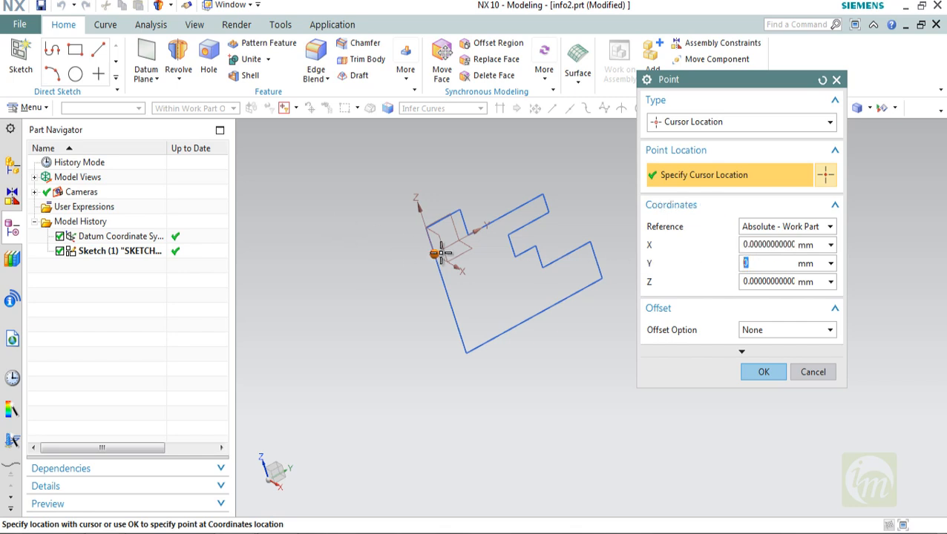
mouse_move(514, 278)
middle_down()
mouse_move(523, 316)
mouse_move(478, 281)
mouse_move(494, 312)
mouse_move(512, 320)
middle_up()
click(751, 374)
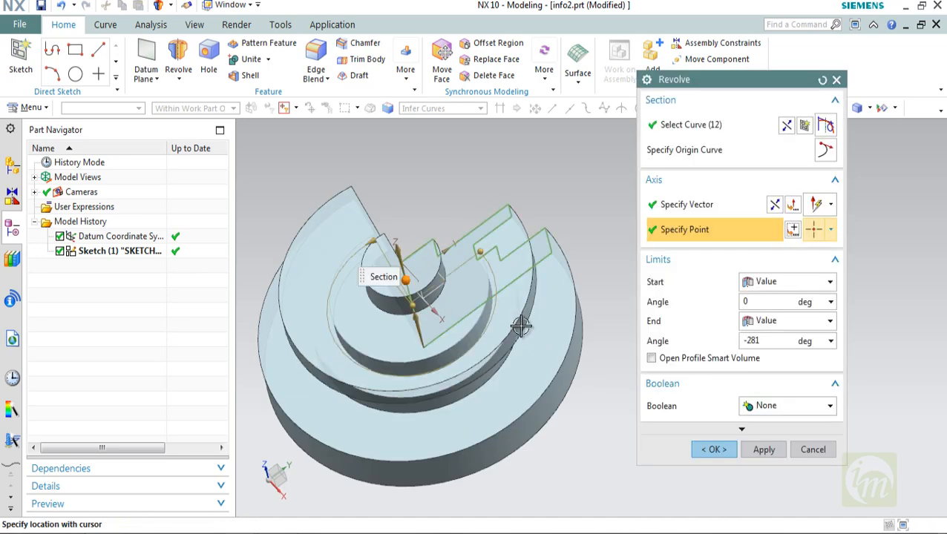
drag(373, 245, 468, 236)
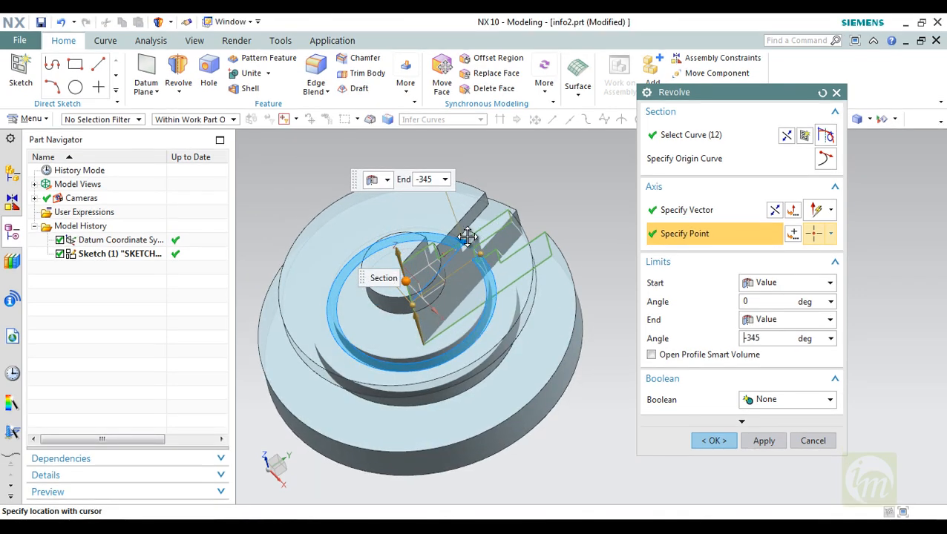
drag(467, 237, 326, 316)
Set the revolve's start limit to Until Selected, with the XZ plane of the datum coordinate system as the limiting object.
click(768, 282)
click(774, 313)
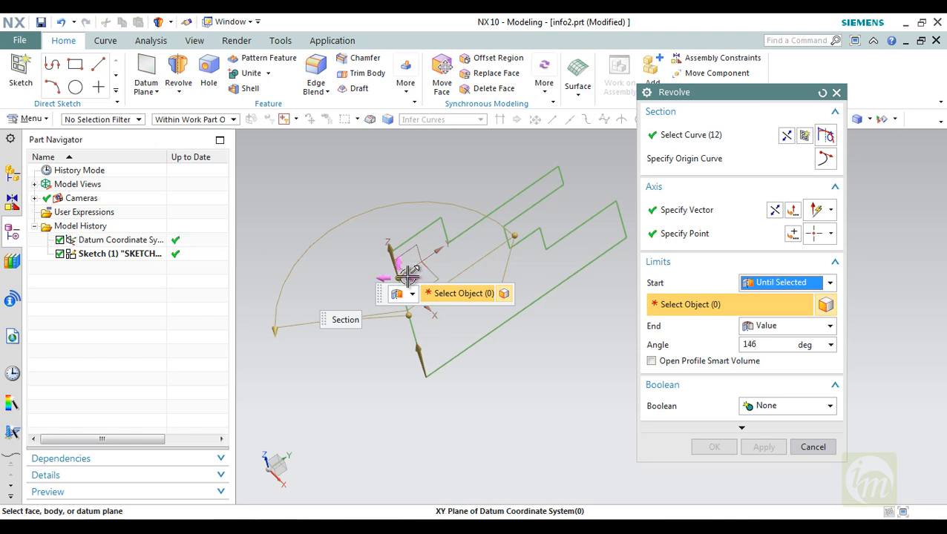
scroll(393, 272, up, 5)
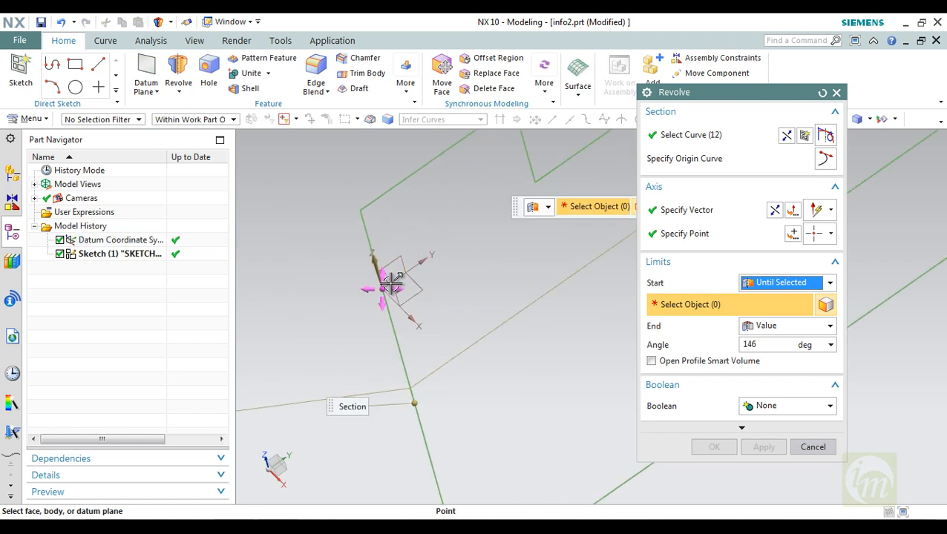
click(399, 298)
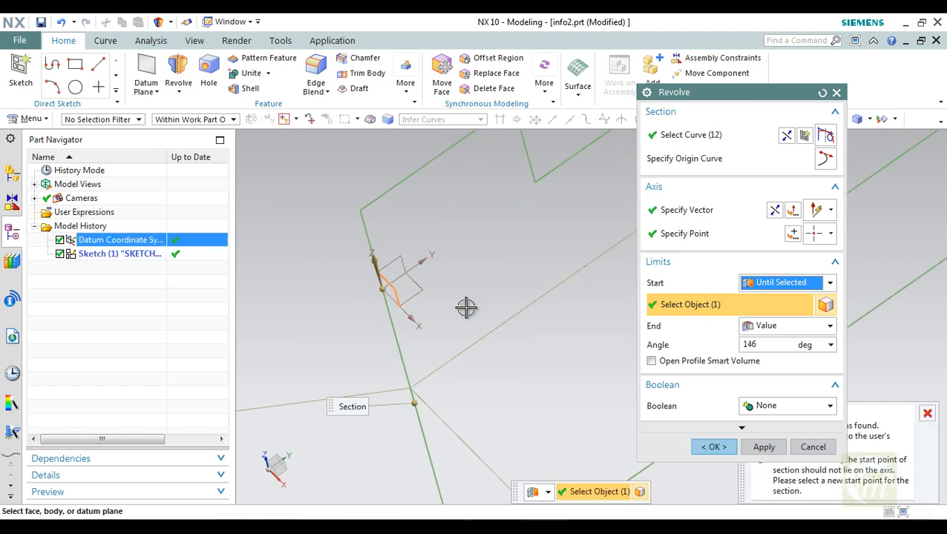
scroll(466, 307, down, 5)
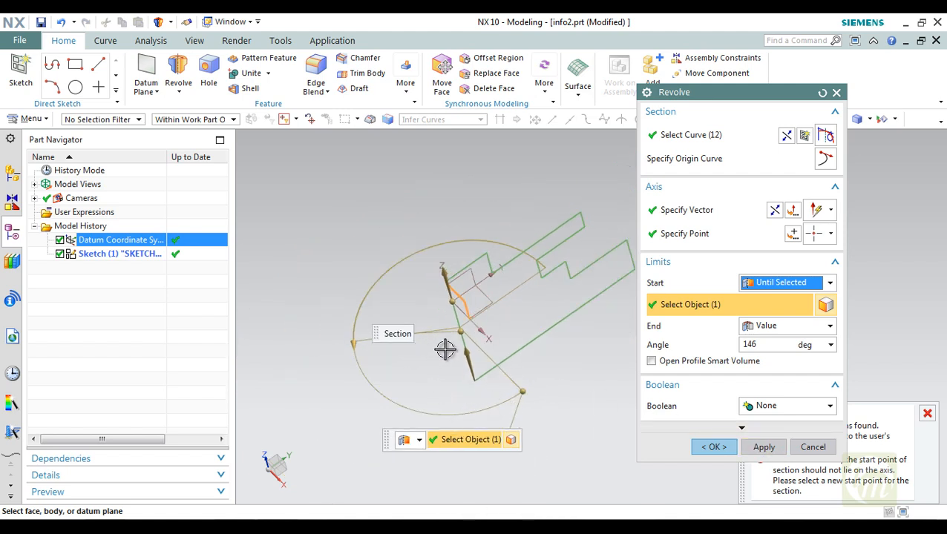
Set the revolve's start limit to Value and its Boolean option to None.
click(801, 284)
click(771, 293)
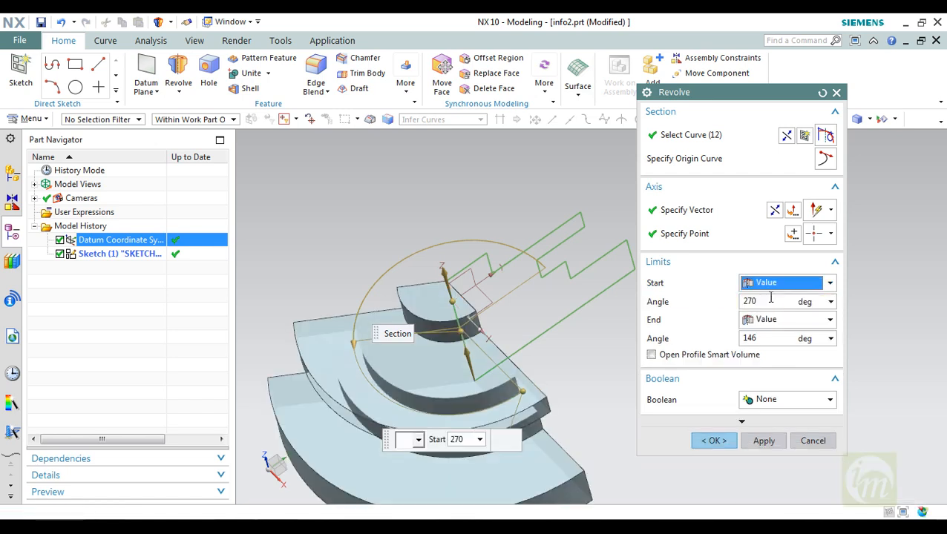
click(814, 399)
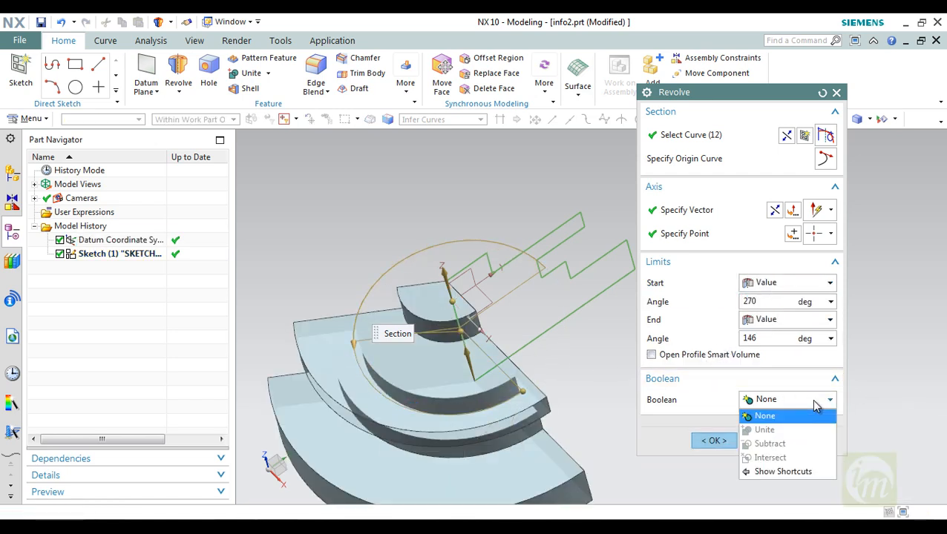
click(813, 416)
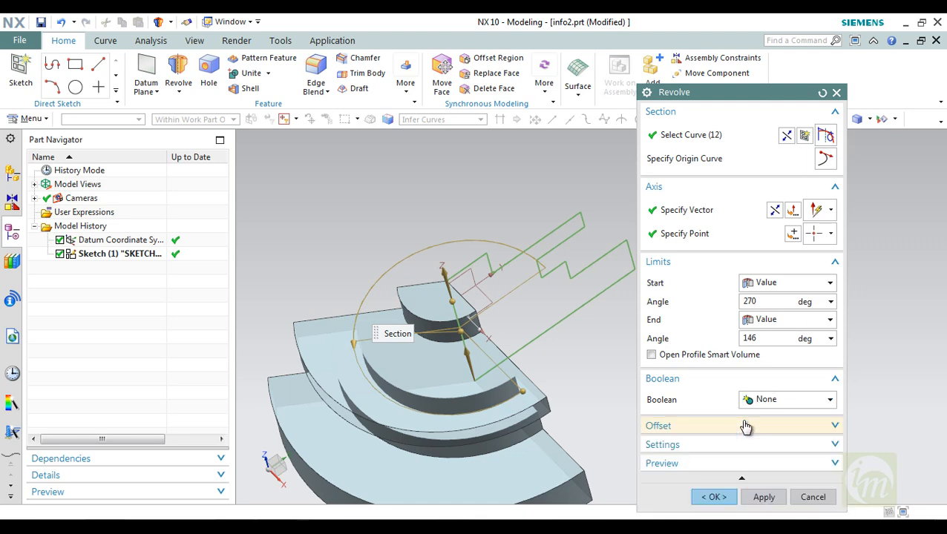
Reveal the revolve's body settings and preview options, show the full result from another viewing angle, and return to editing.
click(688, 445)
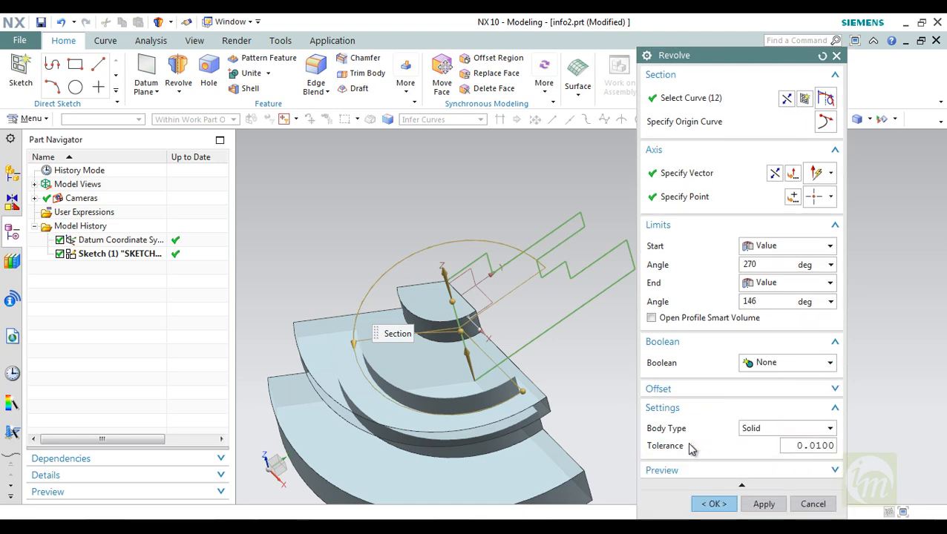
click(697, 470)
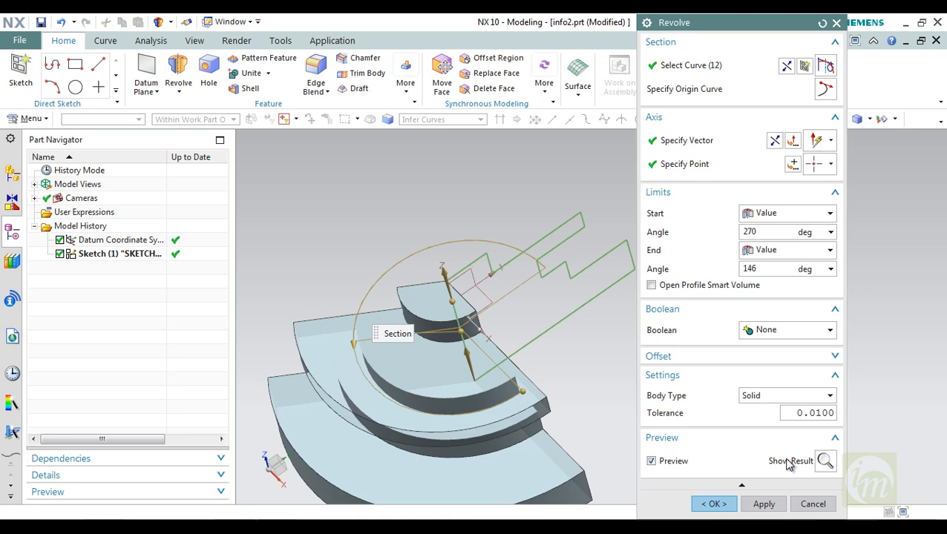
click(831, 462)
middle_drag(485, 359, 602, 344)
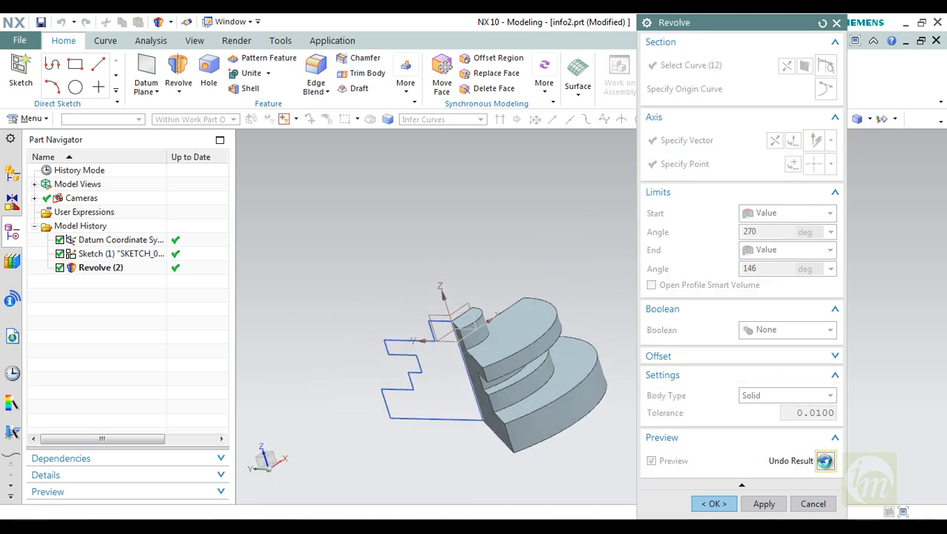
click(825, 461)
Set the revolve's end angle to 360 degrees and its start angle to 0 degrees.
double_click(769, 268)
key(BackSpace)
text(360)
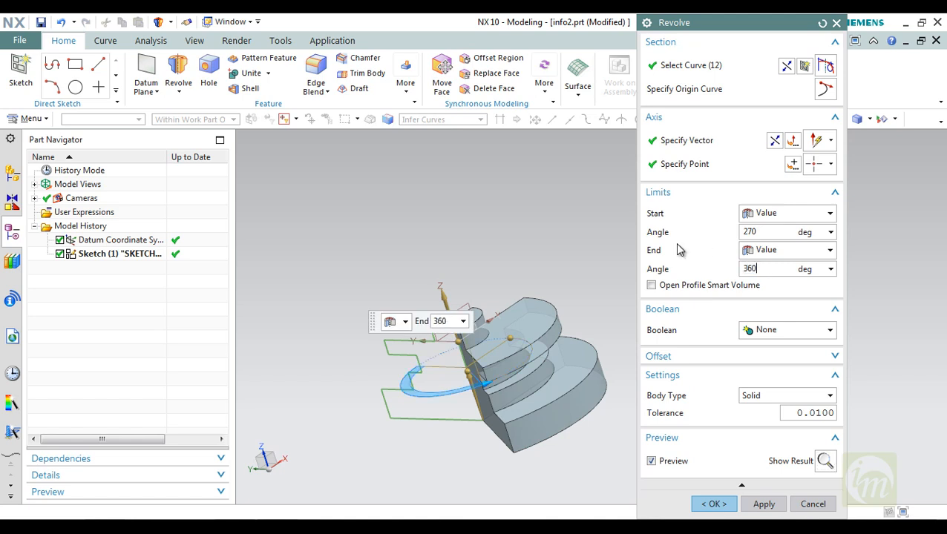
key(Return)
middle_drag(508, 310, 545, 327)
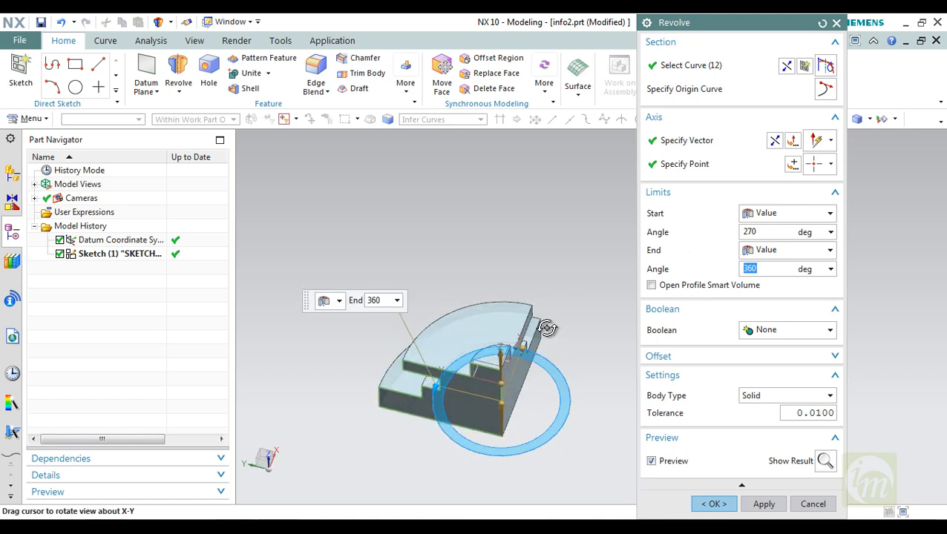
double_click(773, 236)
text(0)
key(Return)
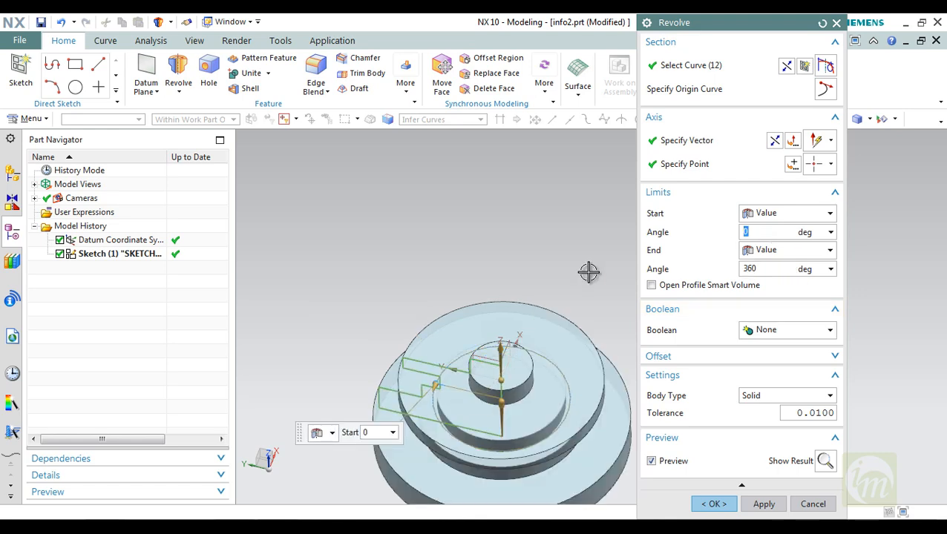
Set the Y coordinate of the revolve's axis point to -10 mm.
middle_drag(588, 273, 582, 297)
click(794, 164)
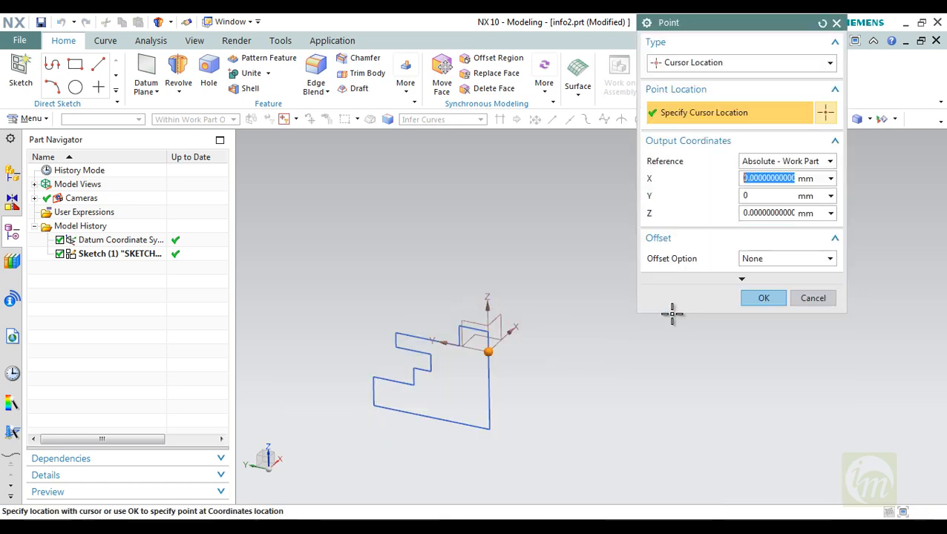
click(770, 193)
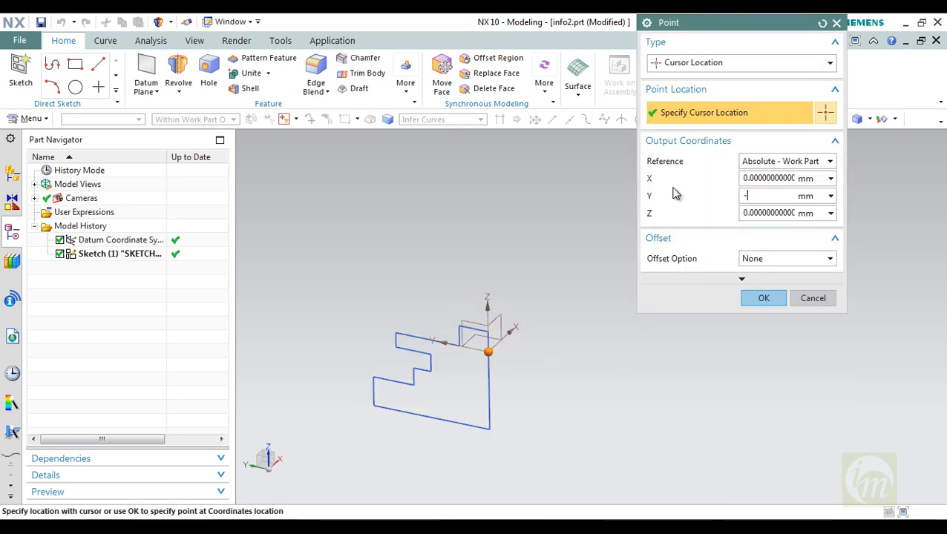
key(Return)
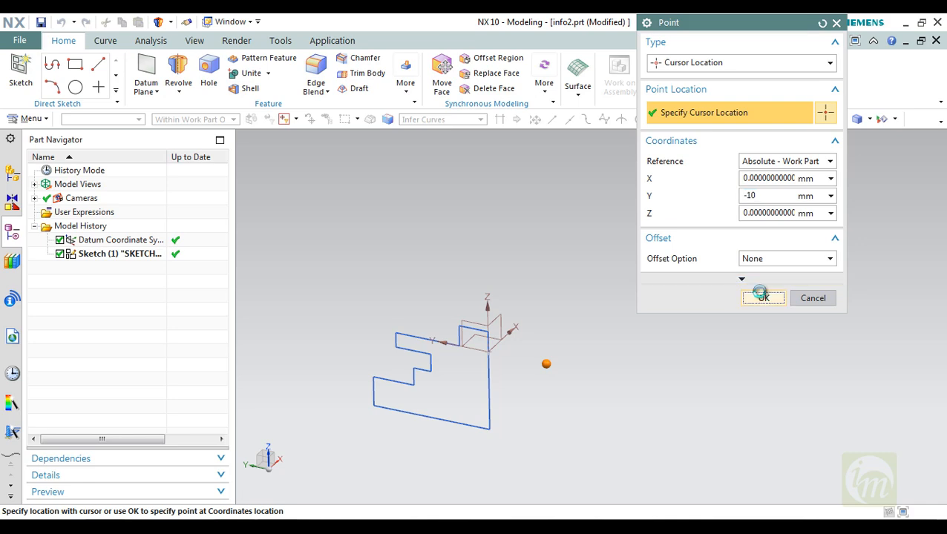
Accept X 0, Y -10, Z 0 mm as the revolve axis point and revolve the stepped profile 360° into a solid.
click(763, 298)
scroll(460, 303, down, 4)
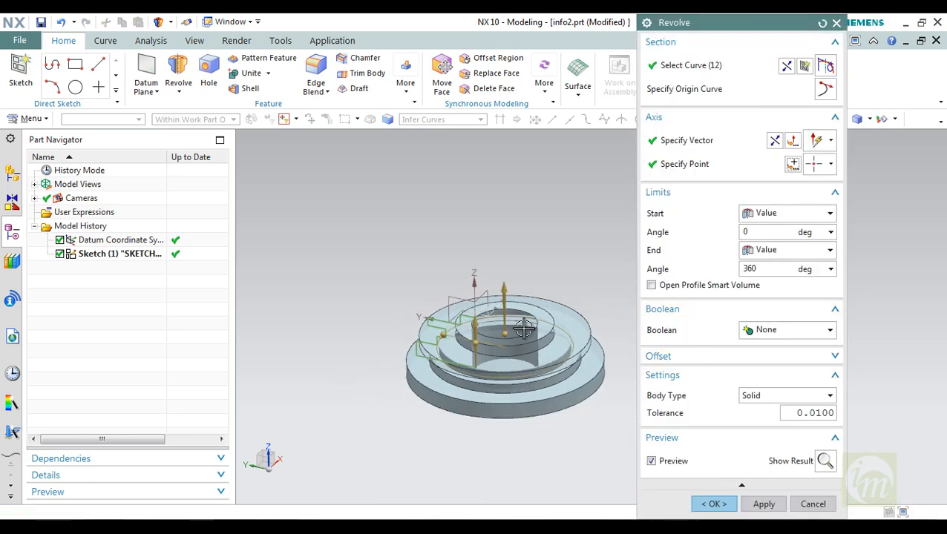
middle_drag(524, 328, 532, 265)
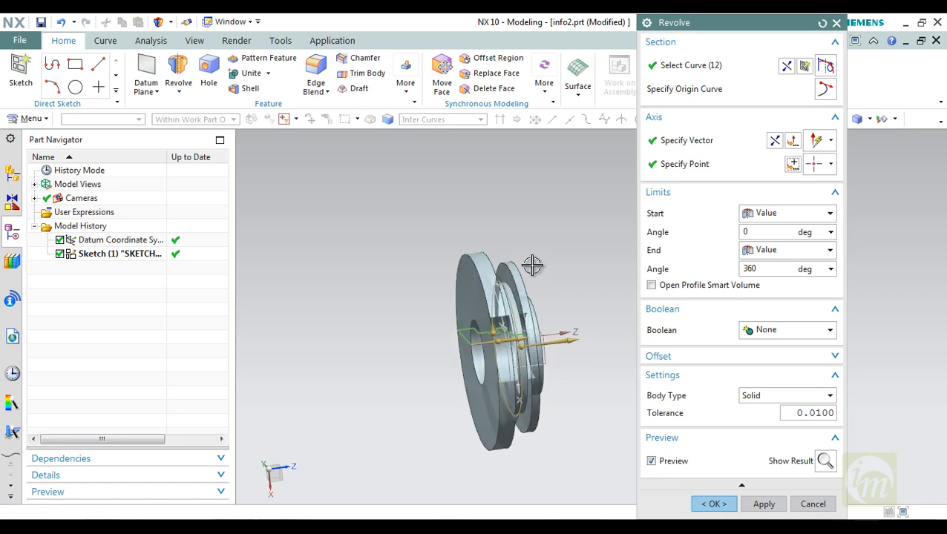
middle_drag(543, 326, 469, 328)
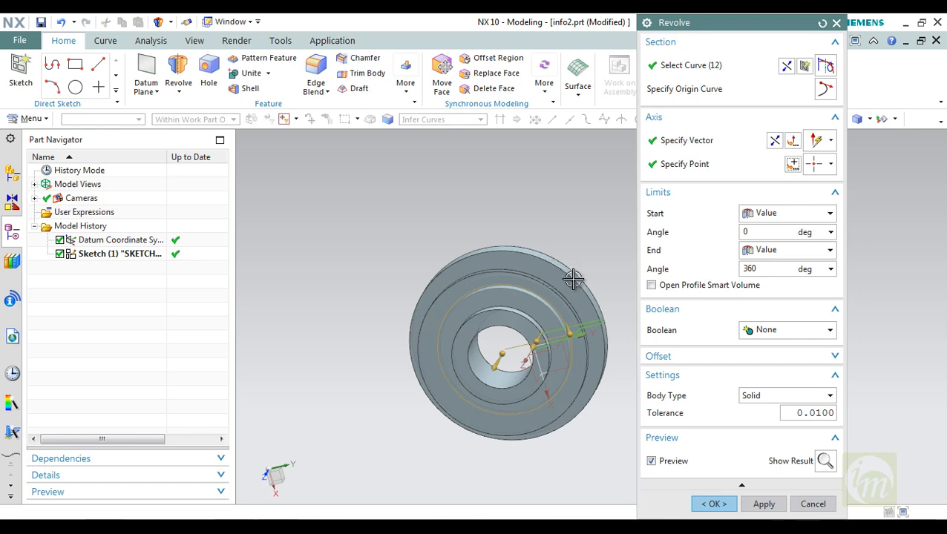
middle_drag(573, 279, 533, 281)
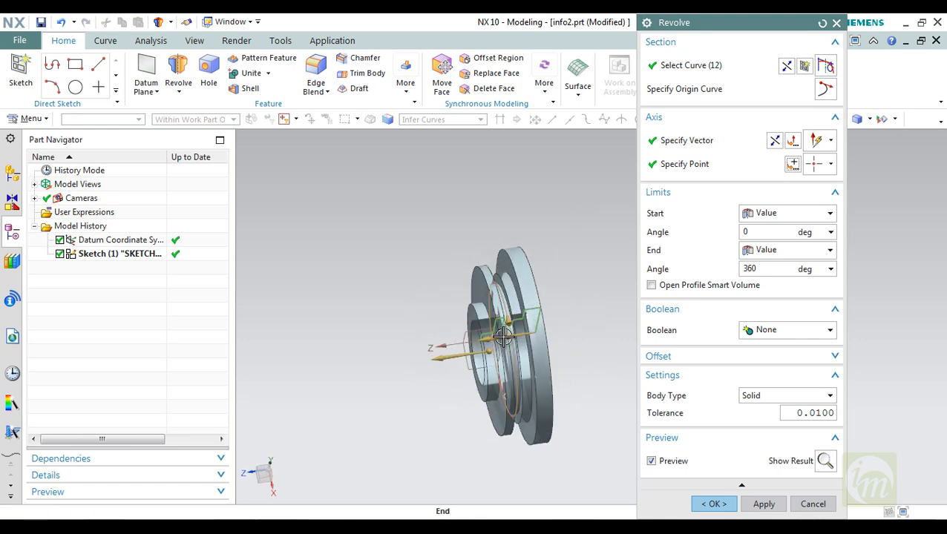
middle_drag(513, 304, 447, 302)
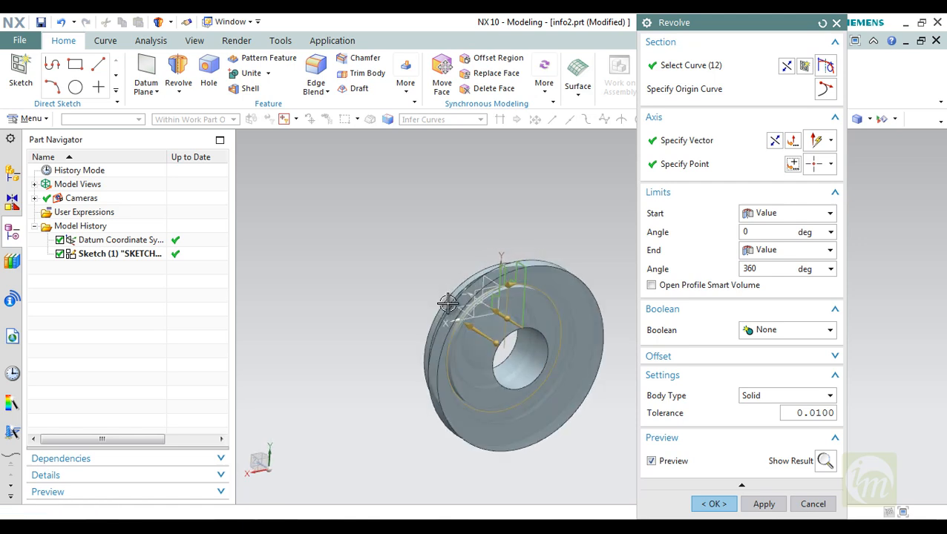
click(764, 504)
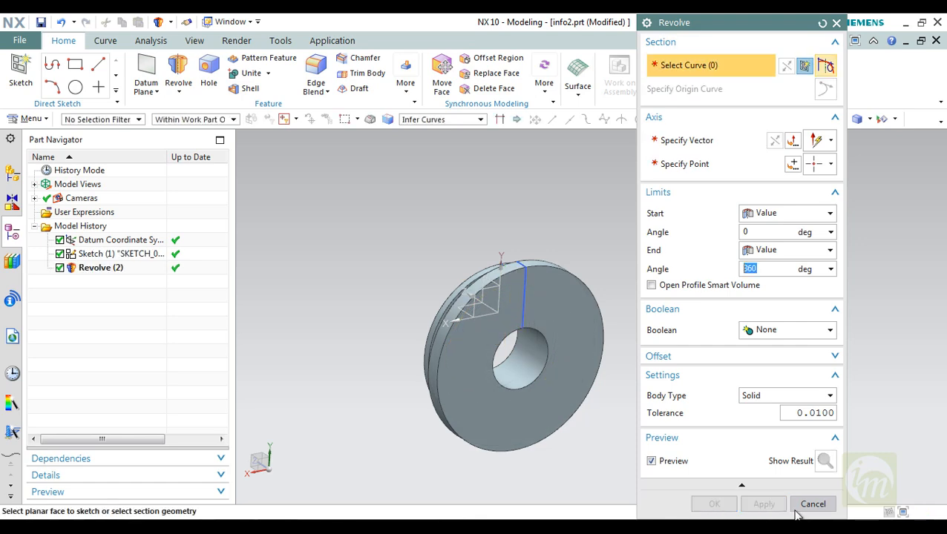
click(812, 503)
Examine the revolved solid's stepped rims, underside and central bore from several directions.
middle_drag(549, 344, 674, 384)
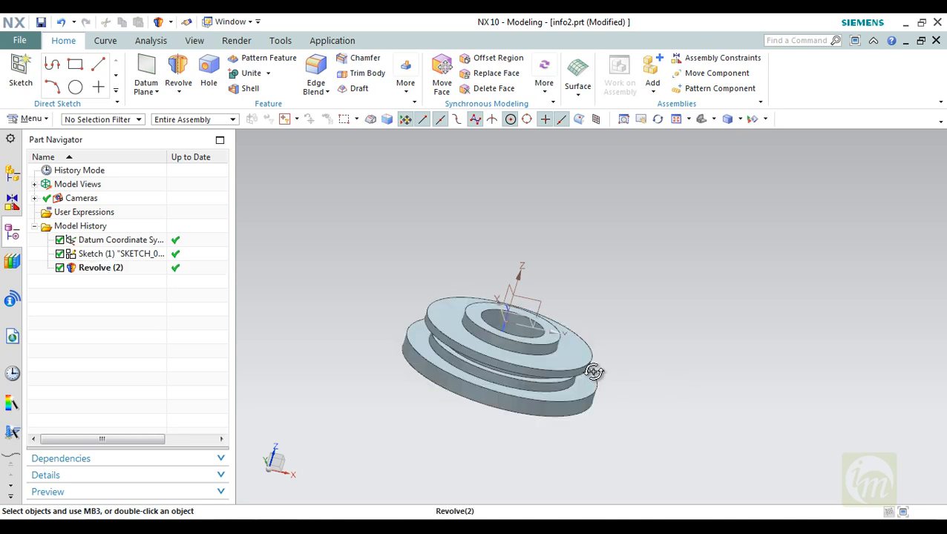
middle_drag(603, 370, 607, 319)
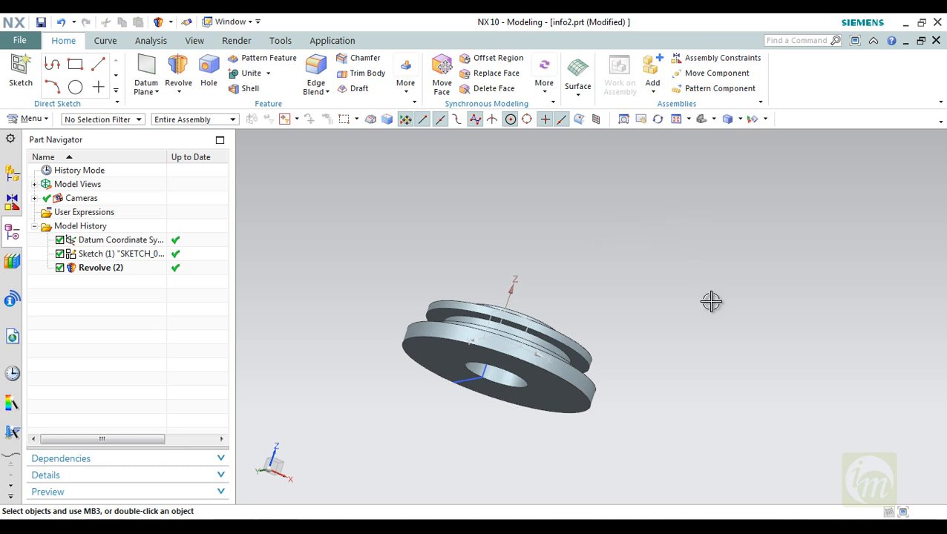
middle_drag(602, 315, 557, 381)
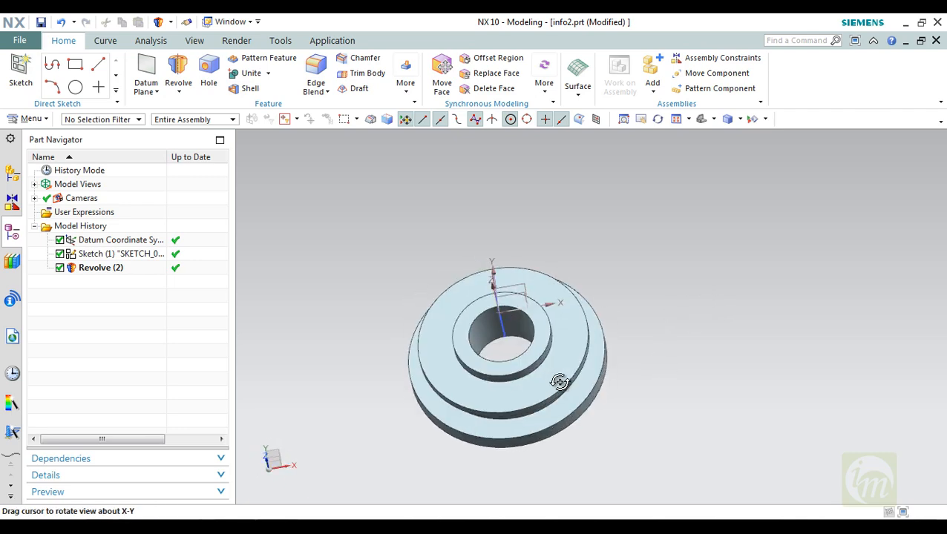
click(185, 79)
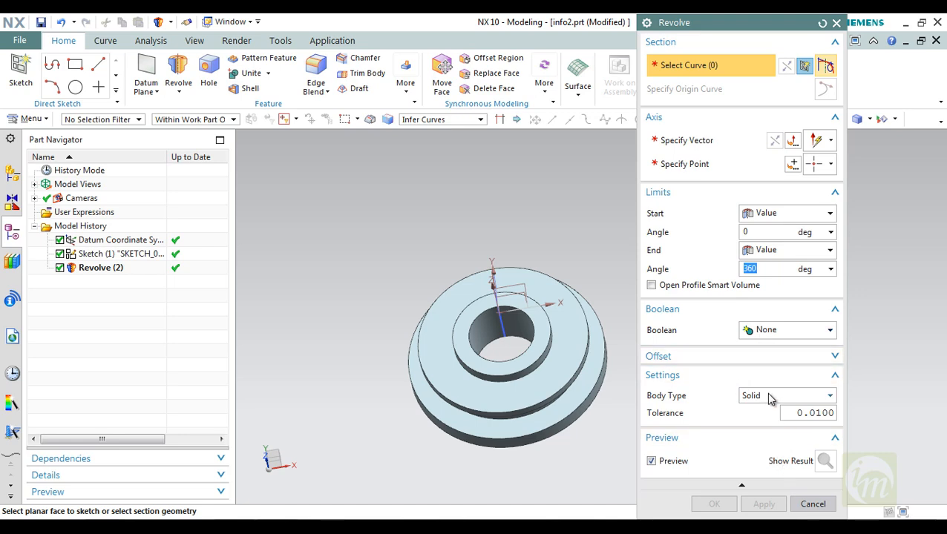
click(812, 504)
middle_drag(519, 304, 507, 277)
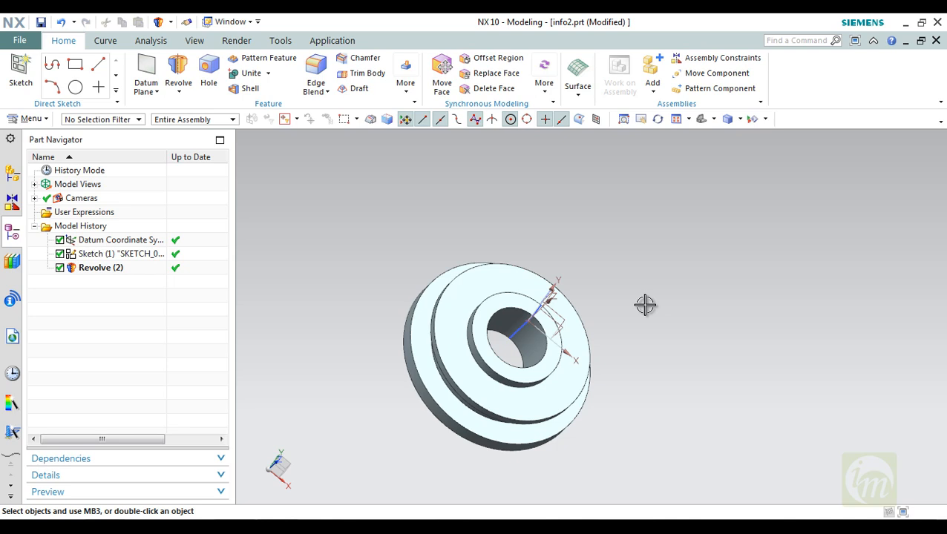
middle_drag(575, 298, 524, 270)
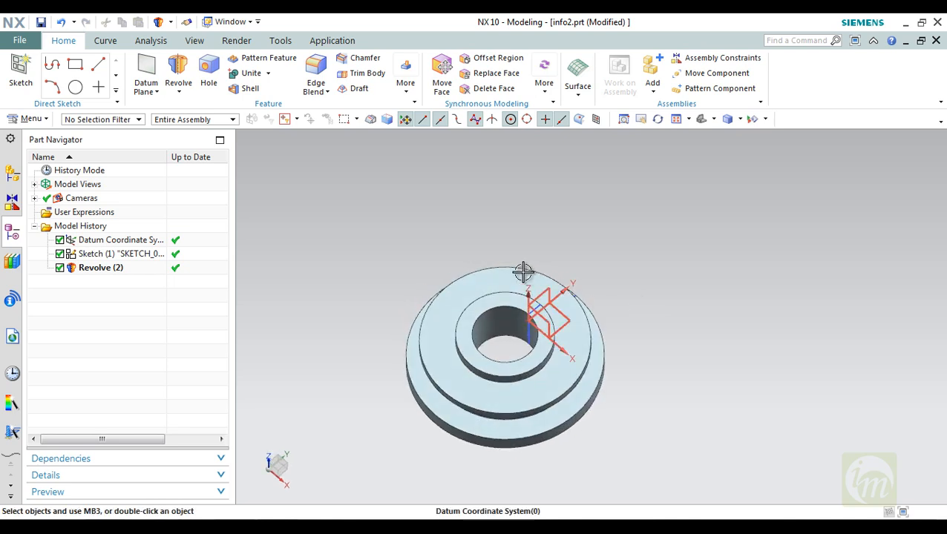
Pick the Revolve feature on the body, open it with Edit with Rollback, review its preview and accept it.
click(485, 273)
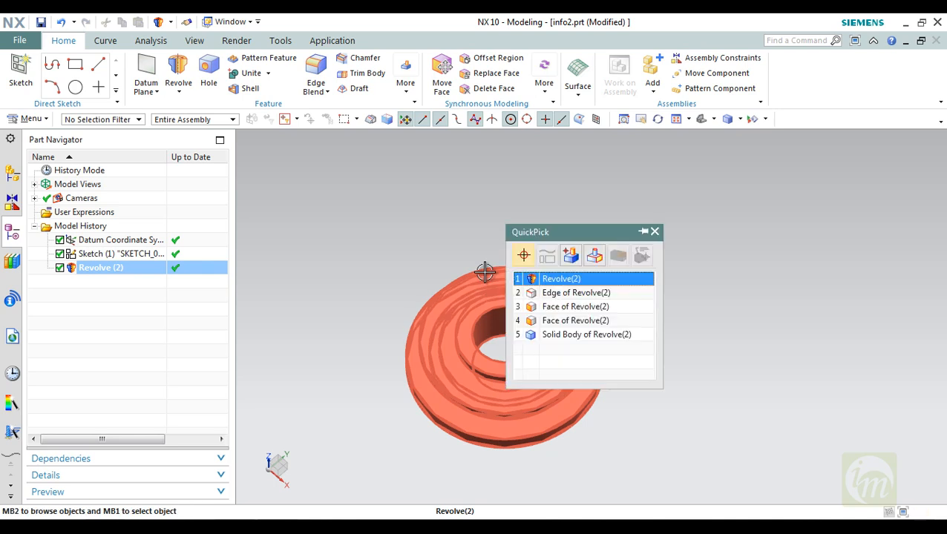
click(570, 255)
click(593, 254)
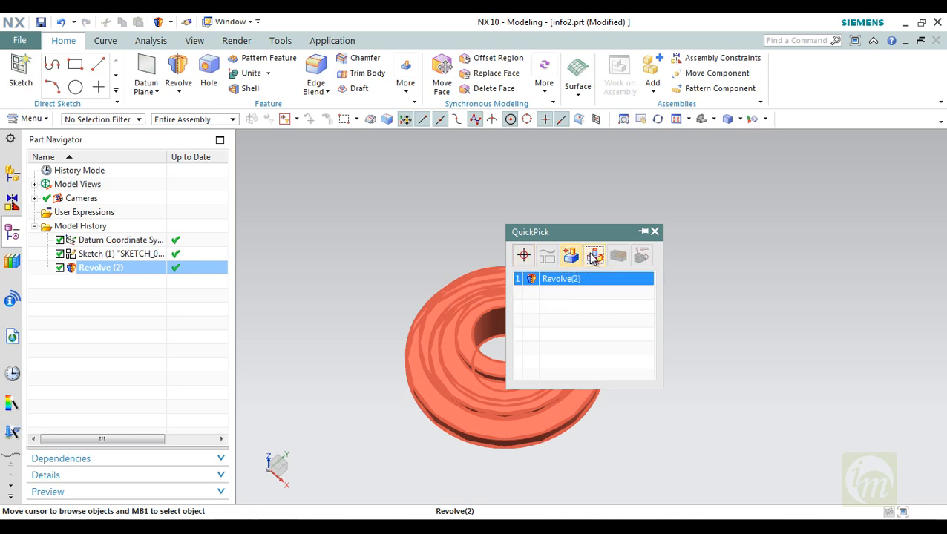
click(523, 256)
click(538, 276)
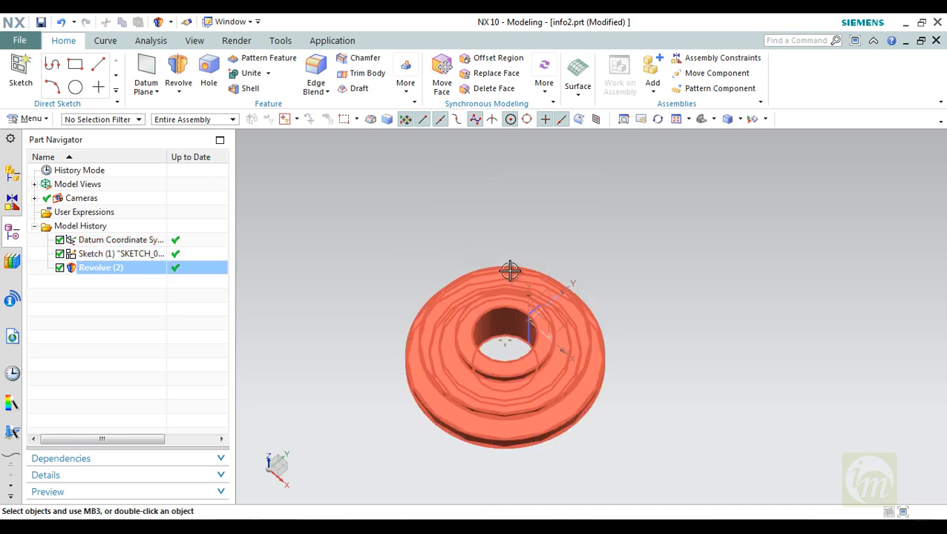
click(509, 268)
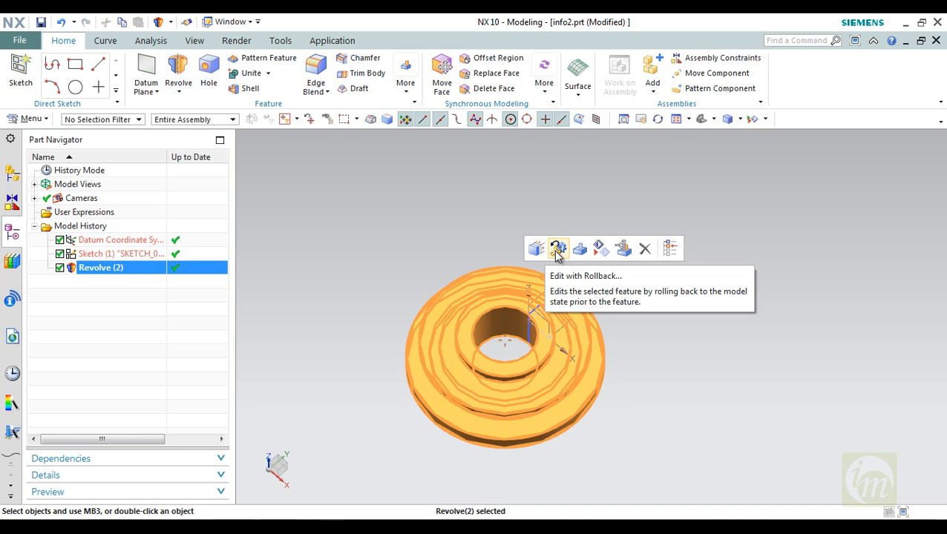
click(557, 251)
middle_drag(605, 322, 584, 281)
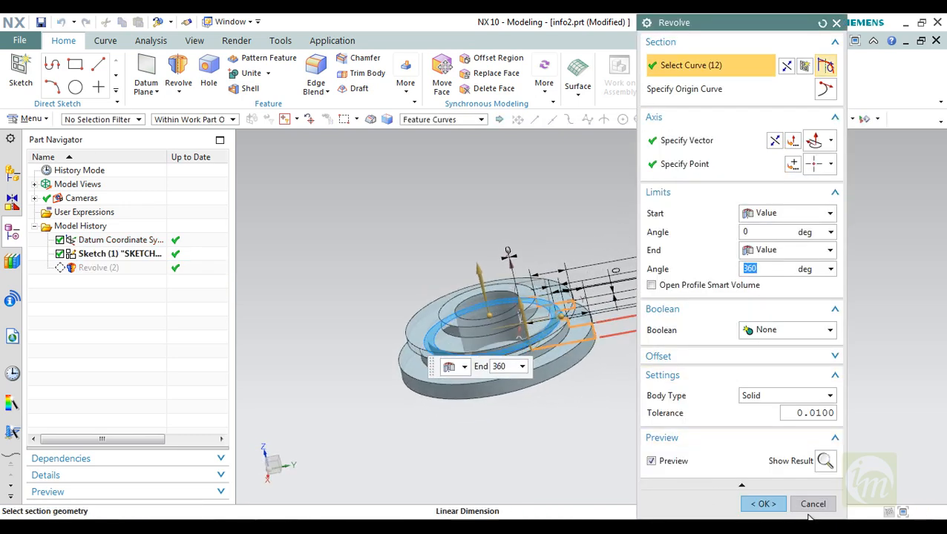
click(765, 504)
Edit the parameters of the Revolve feature and set its profile dimension p11 to 3.5 mm.
right_click(81, 273)
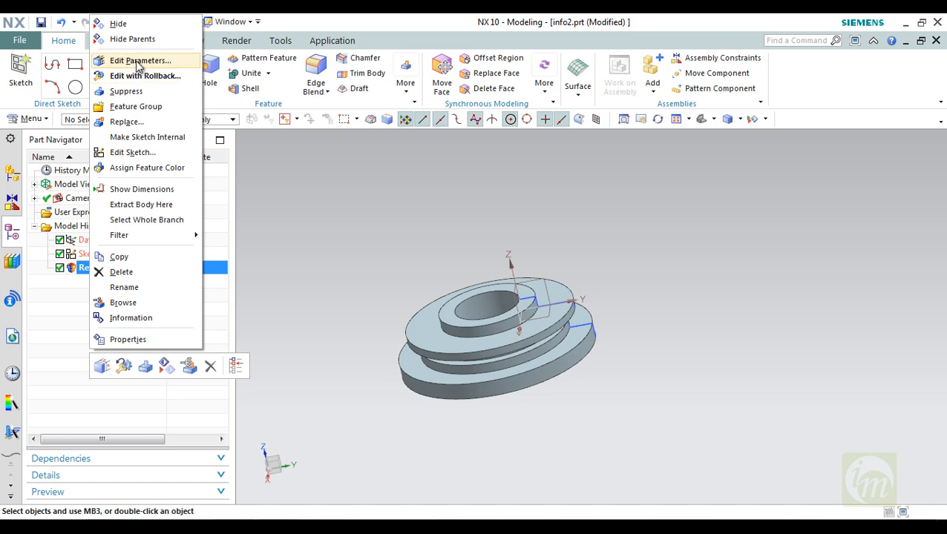
click(140, 60)
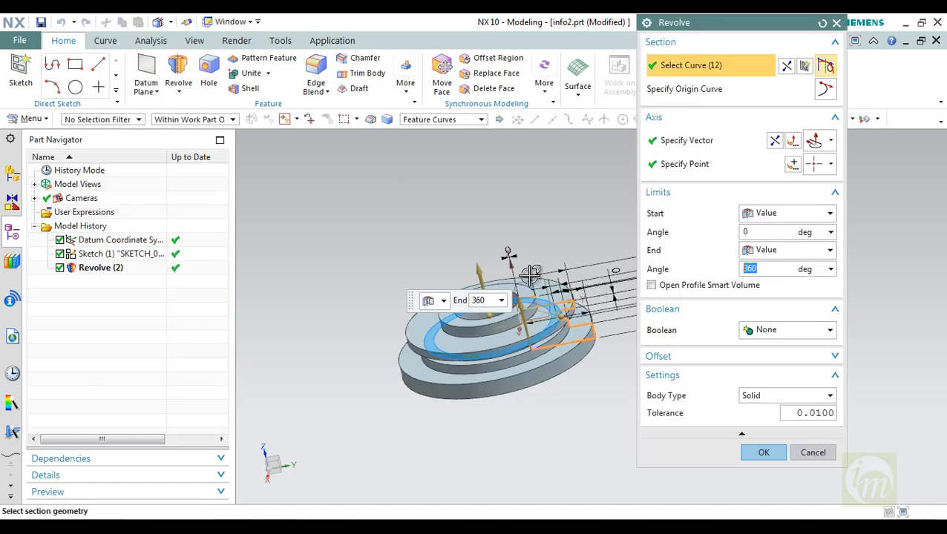
scroll(538, 267, down, 2)
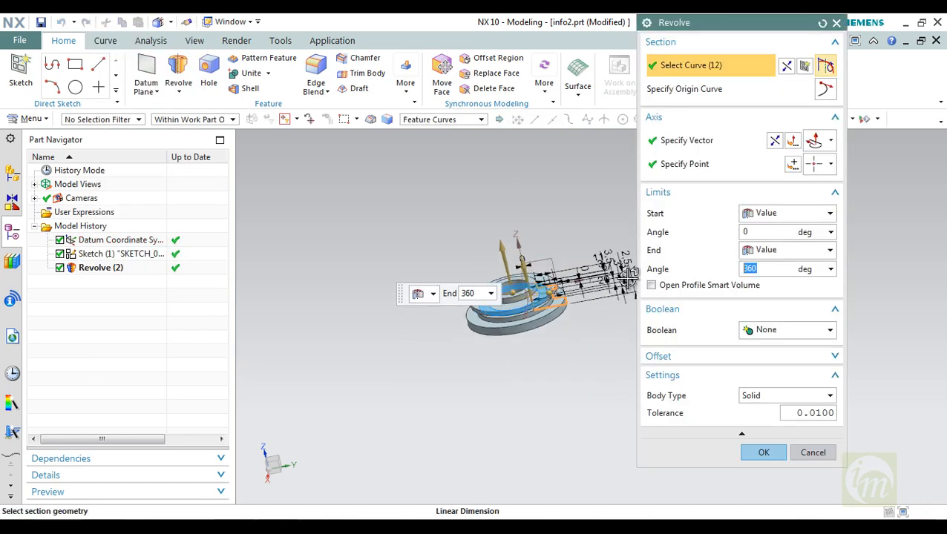
scroll(536, 262, up, 5)
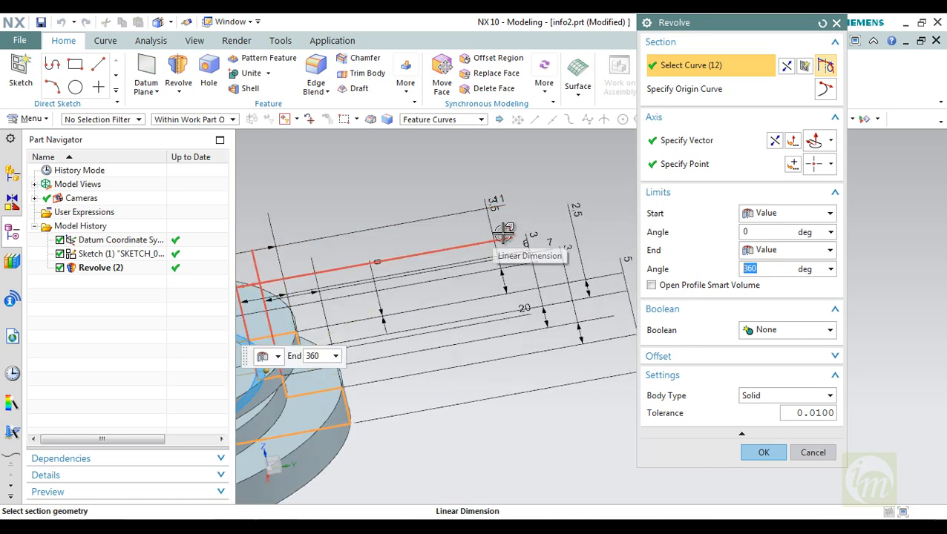
click(502, 230)
text(3.)
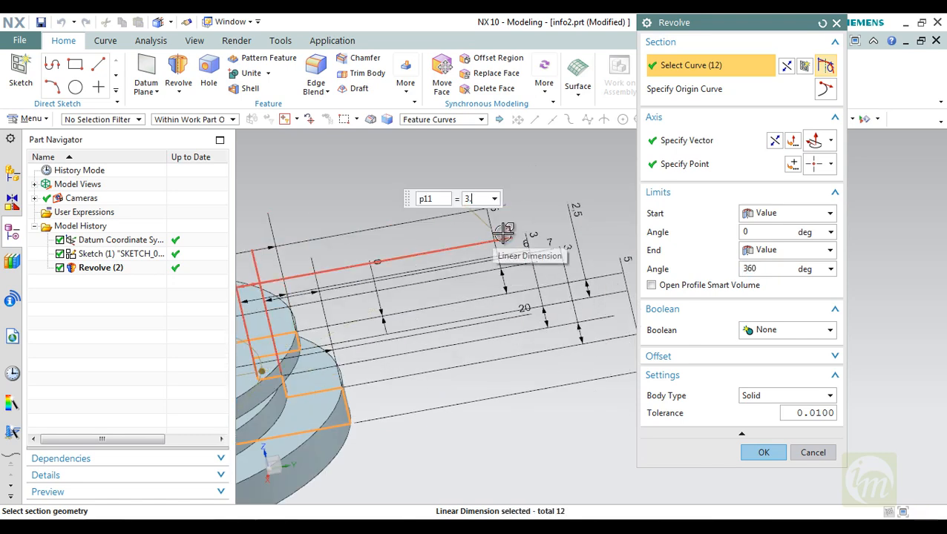
text(5)
key(Return)
scroll(554, 276, down, 4)
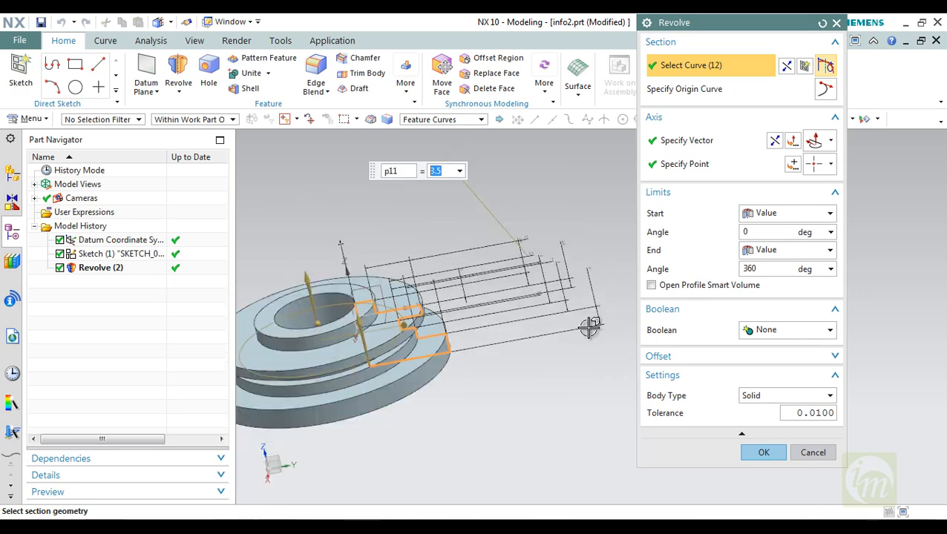
click(762, 452)
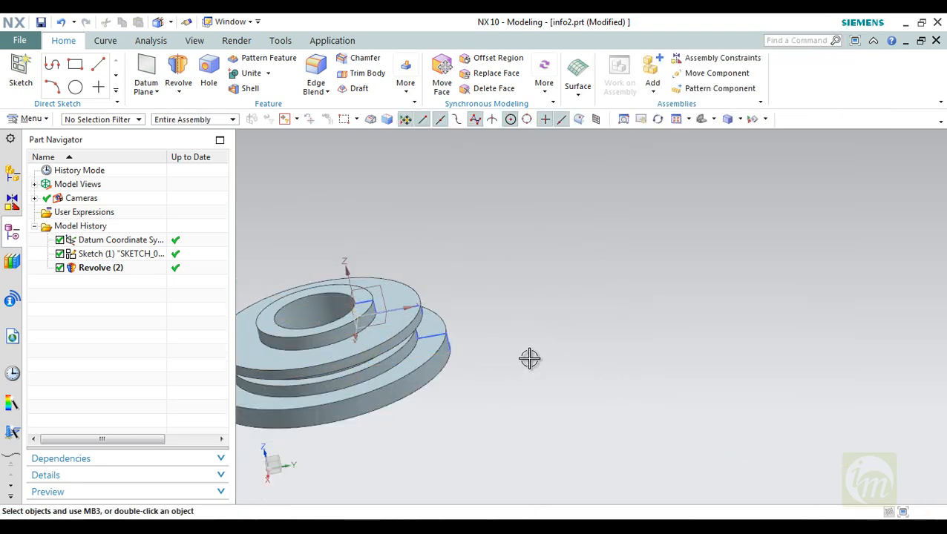
Fit the whole revolved body in the view and save the part file.
middle_drag(529, 359, 486, 337)
click(657, 120)
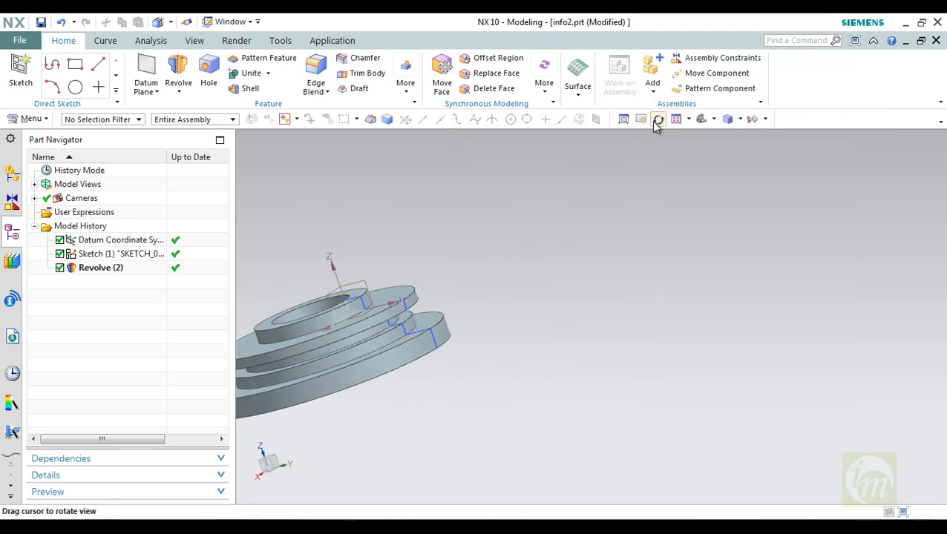
key(ctrl+f)
key(ctrl+s)
Open the revolve's profile sketch for editing and set p14, the horizontal distance from the hub edge to the upper flange's rim, to 13 mm.
right_click(133, 267)
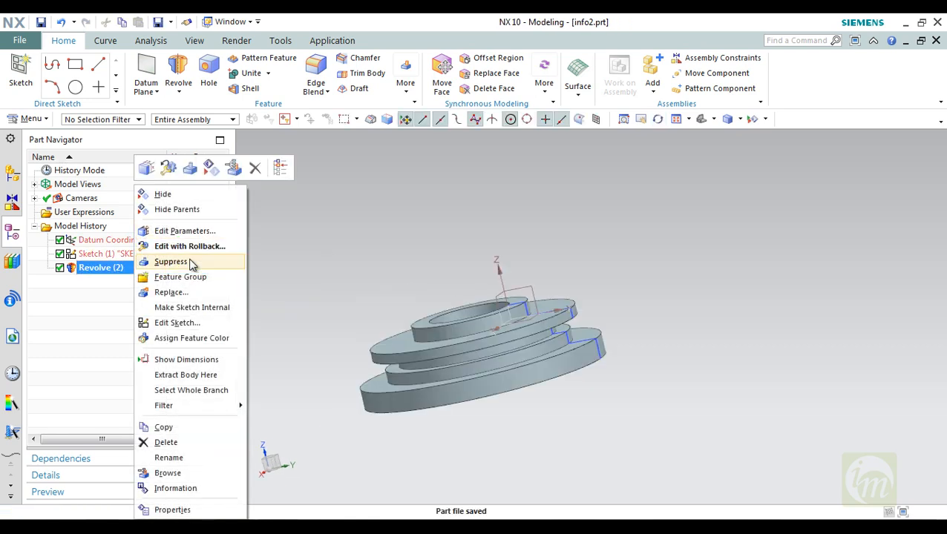
click(147, 170)
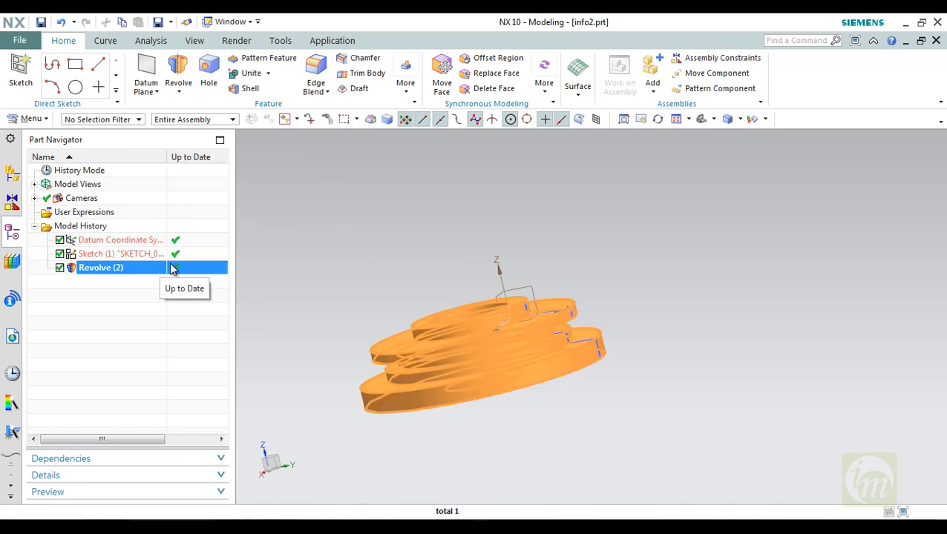
click(88, 255)
right_click(88, 254)
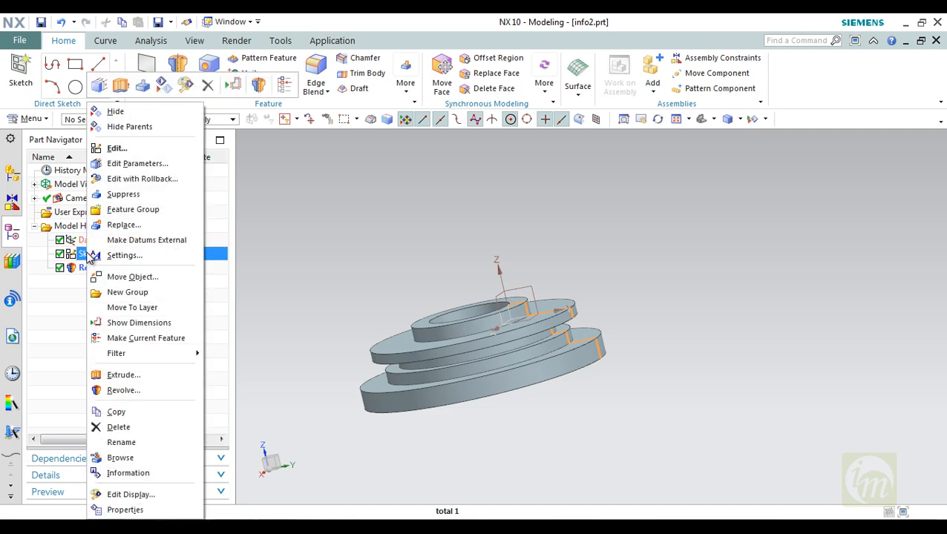
click(122, 146)
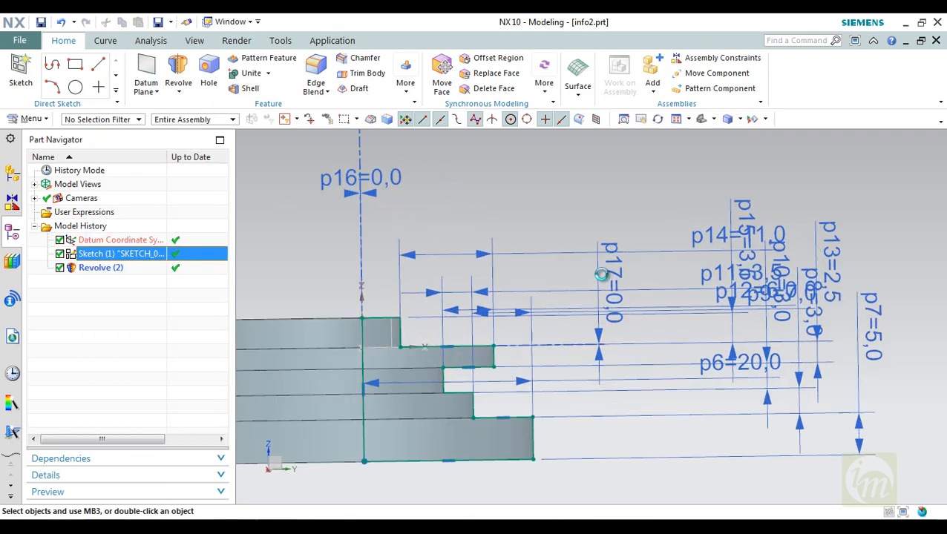
scroll(606, 282, down, 1)
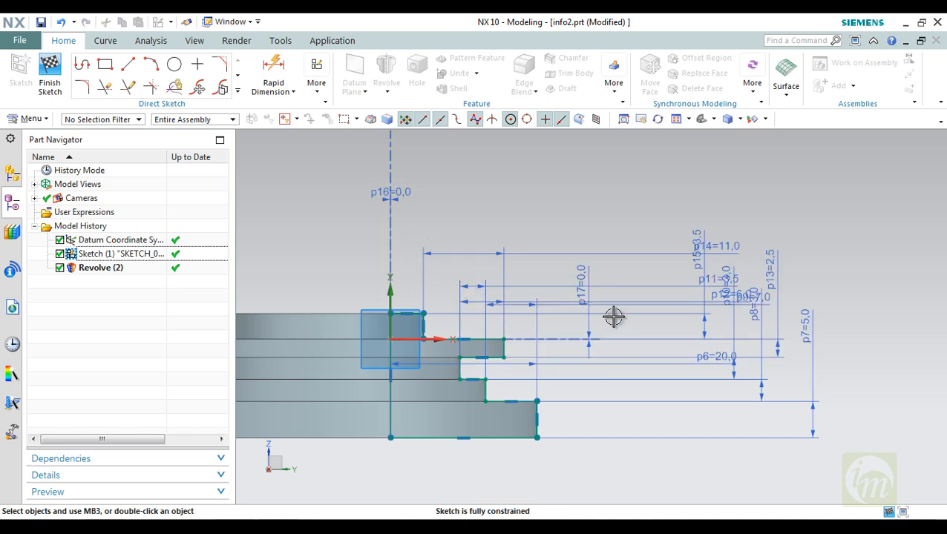
click(730, 251)
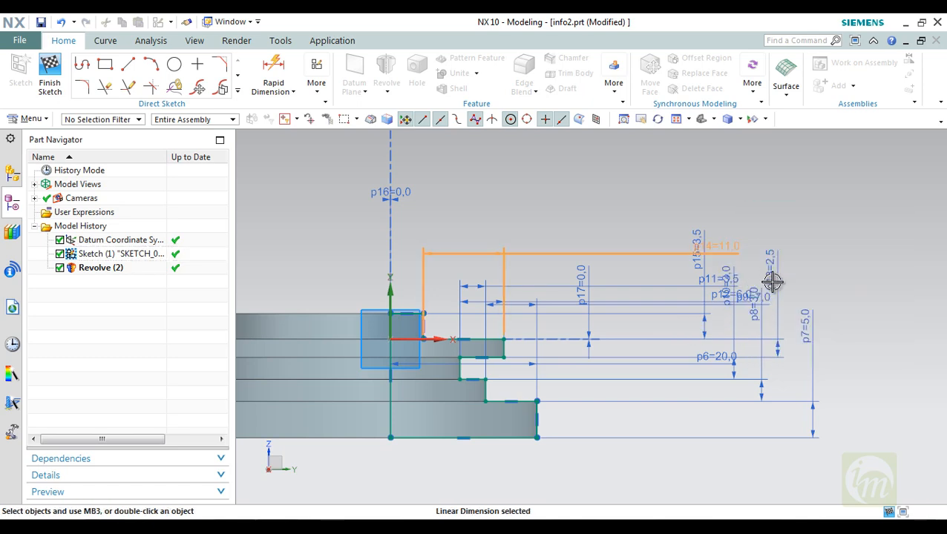
double_click(737, 247)
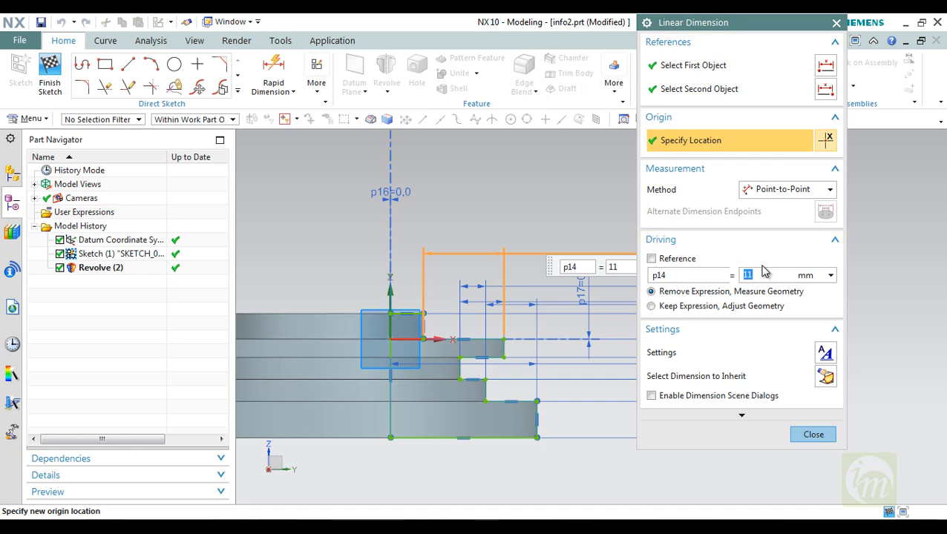
text(13)
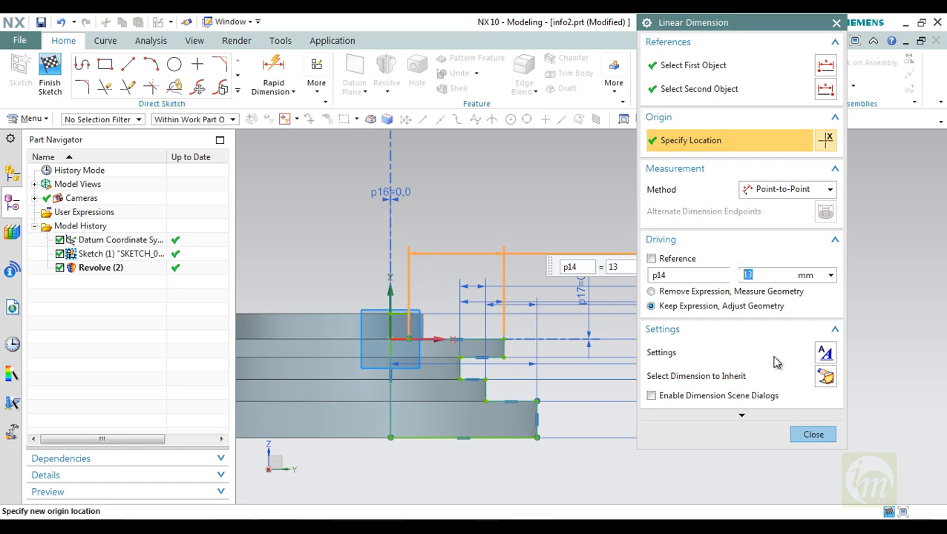
click(814, 434)
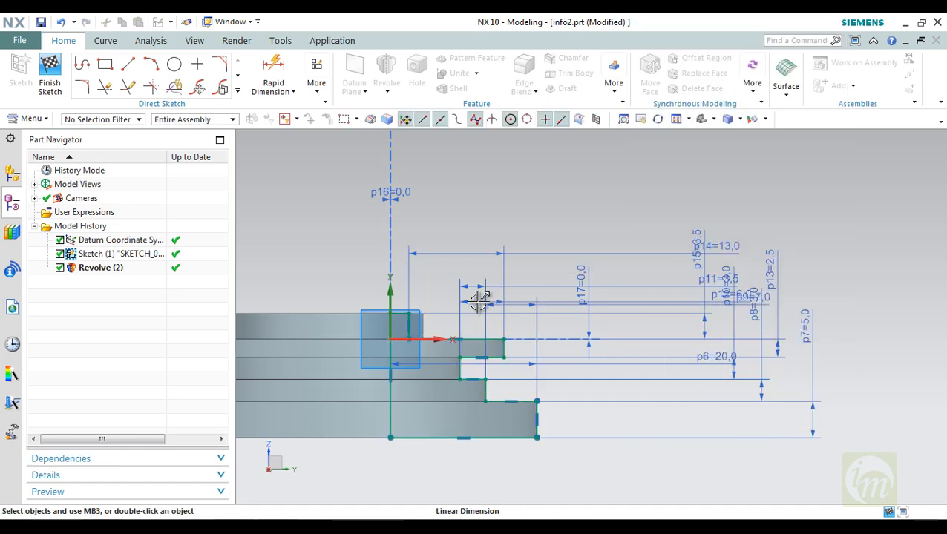
scroll(434, 319, up, 2)
mouse_move(427, 294)
middle_down()
mouse_move(424, 324)
mouse_move(466, 344)
mouse_move(423, 310)
middle_up()
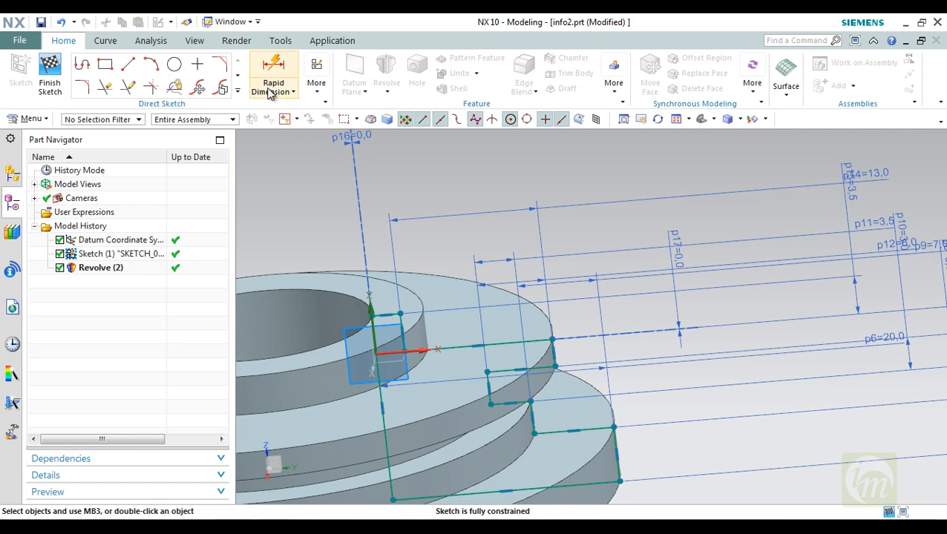
Save the part and check the updated stepped ring from several angles.
key(ctrl+q)
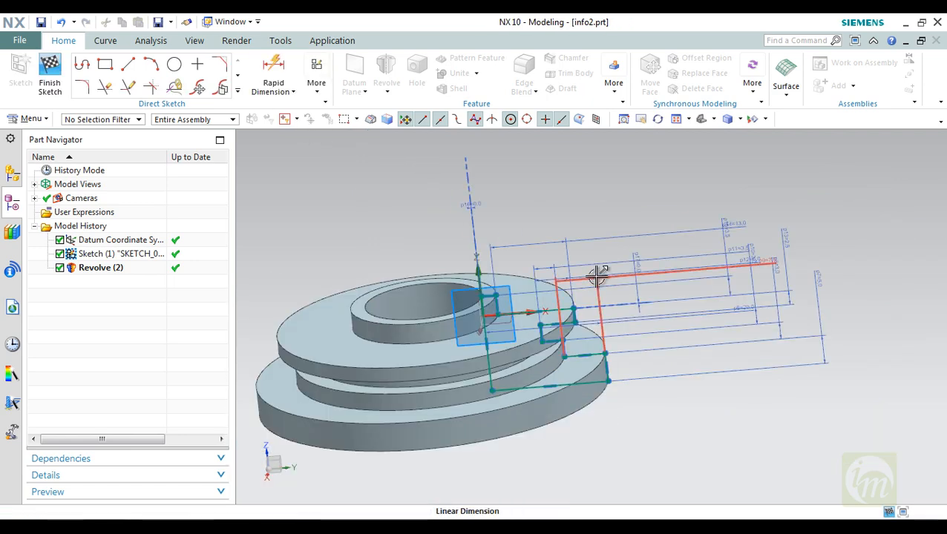
mouse_move(596, 276)
middle_down()
mouse_move(602, 315)
mouse_move(618, 262)
mouse_move(566, 324)
mouse_move(582, 331)
middle_up()
click(405, 255)
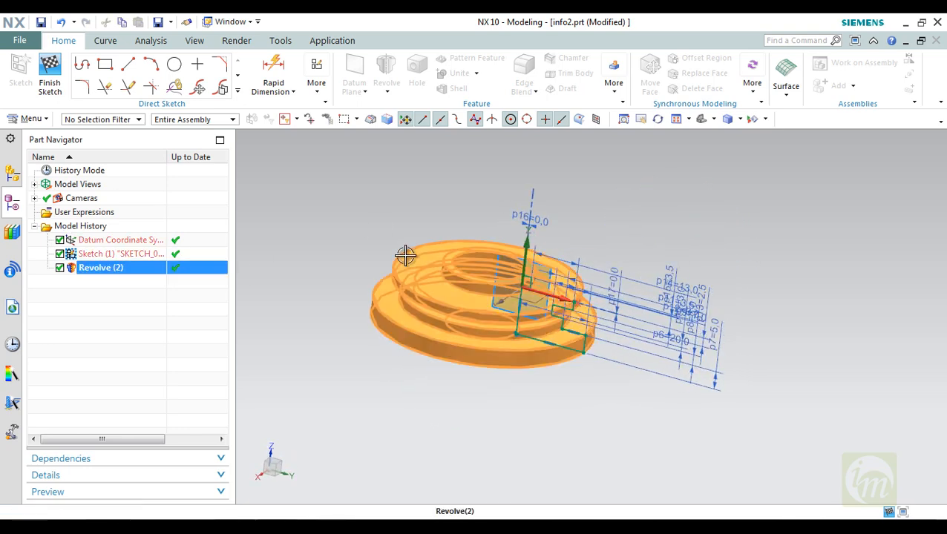
middle_drag(576, 369, 586, 382)
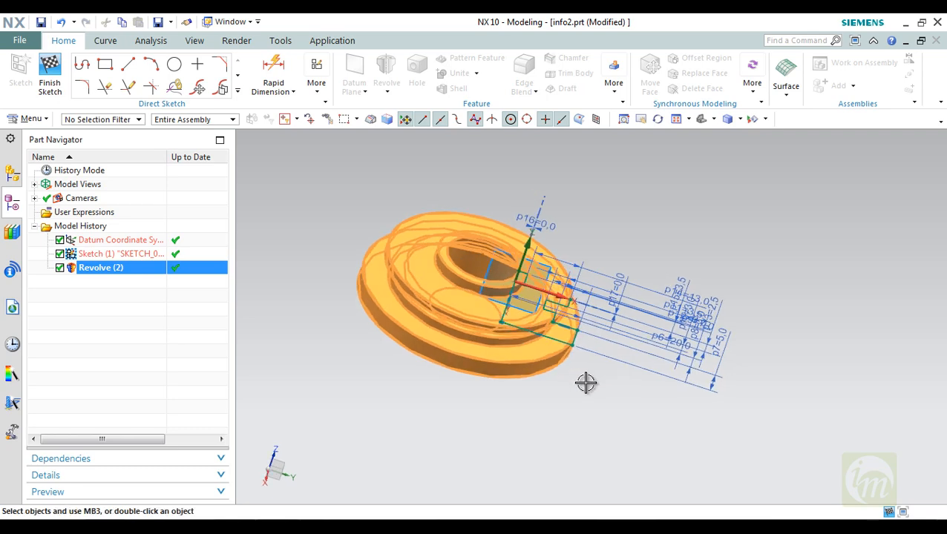
key(Escape)
middle_drag(653, 340, 594, 369)
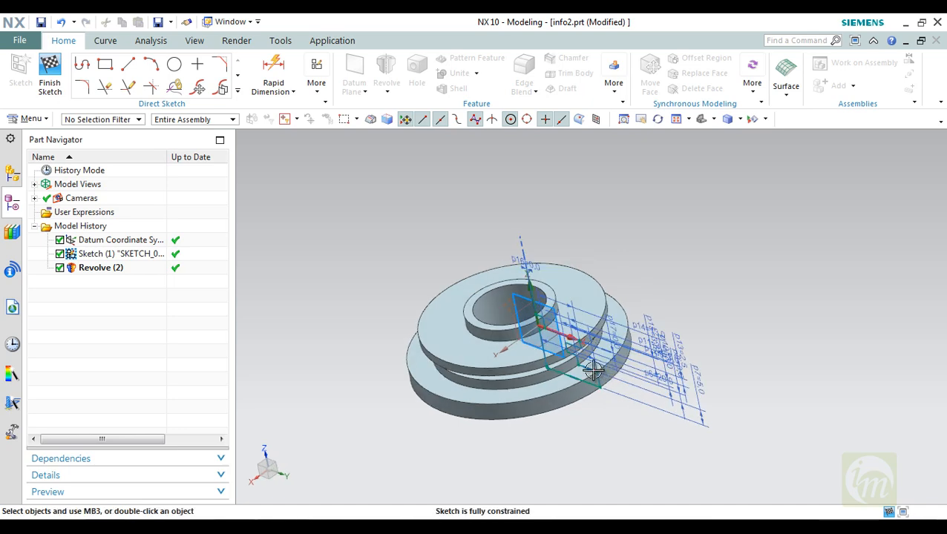
List the selectable objects under a point on the revolved body with QuickPick, filtered to datum objects and to faces and bodies.
click(529, 354)
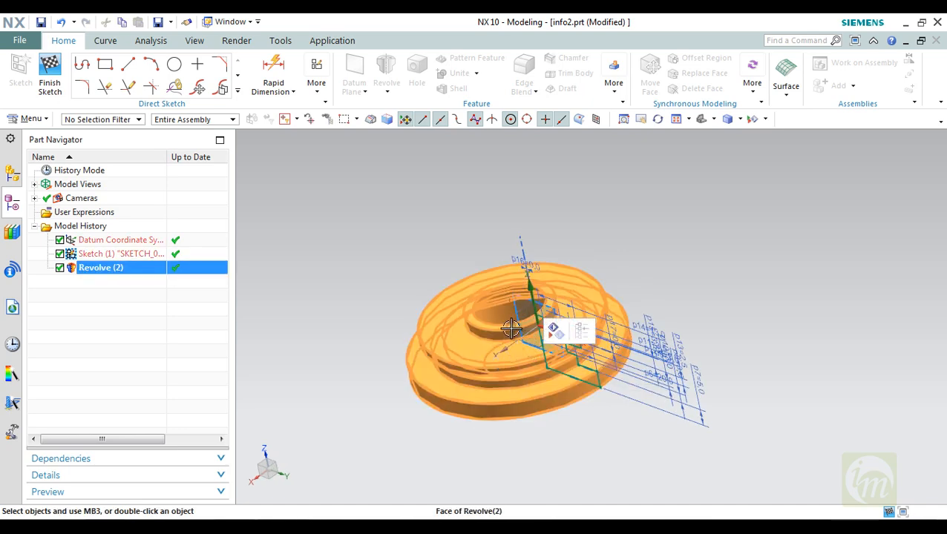
right_click(517, 354)
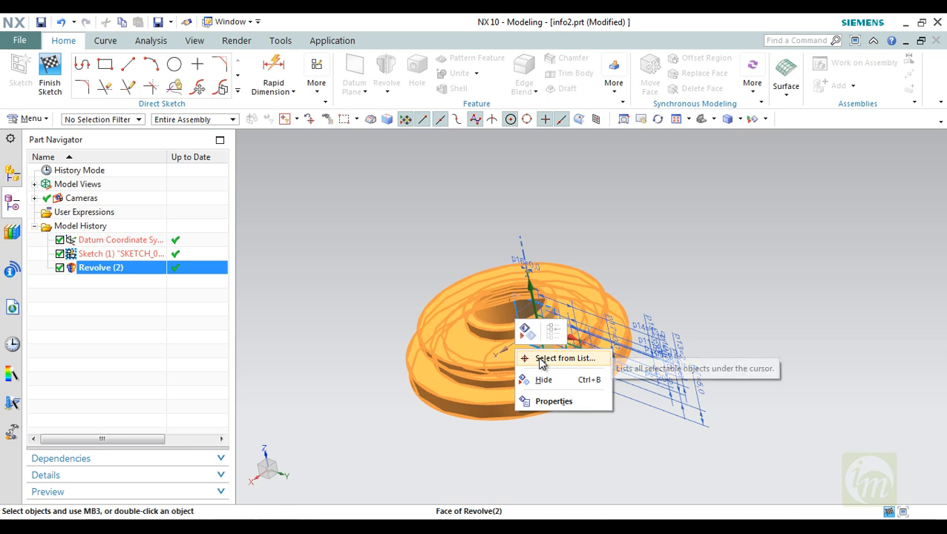
click(540, 358)
drag(582, 312, 677, 237)
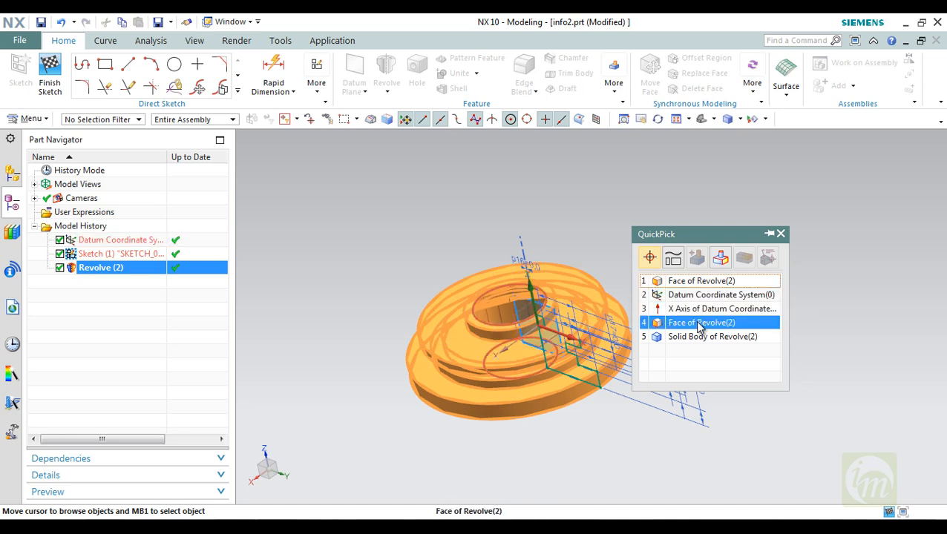
click(675, 261)
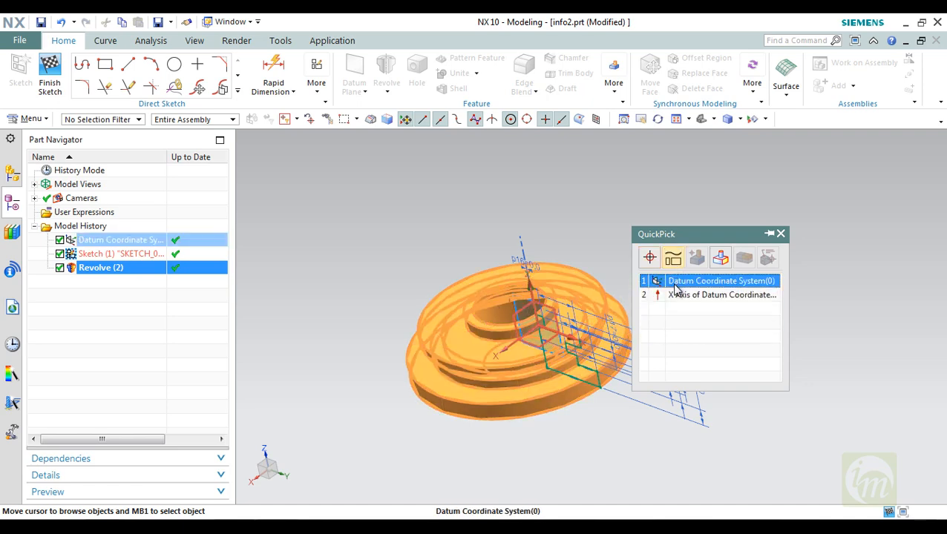
click(721, 260)
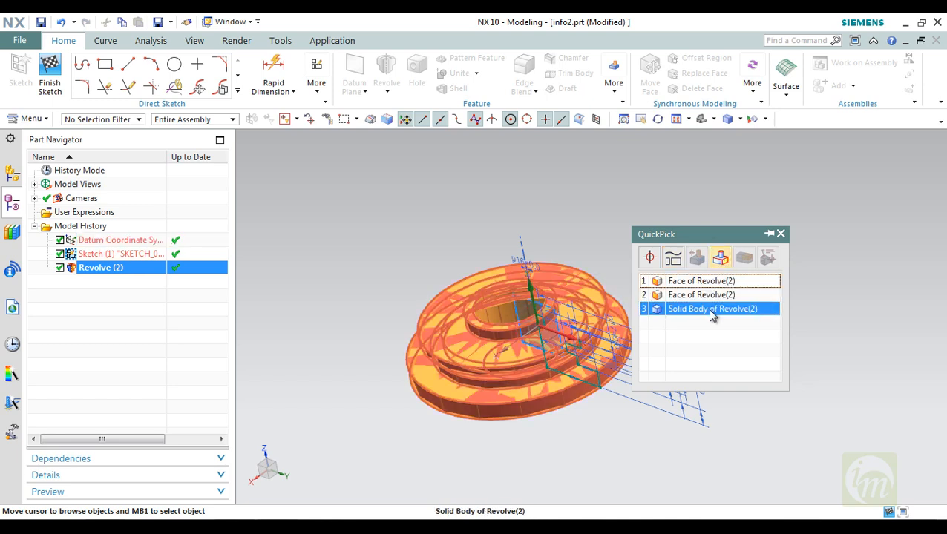
click(780, 232)
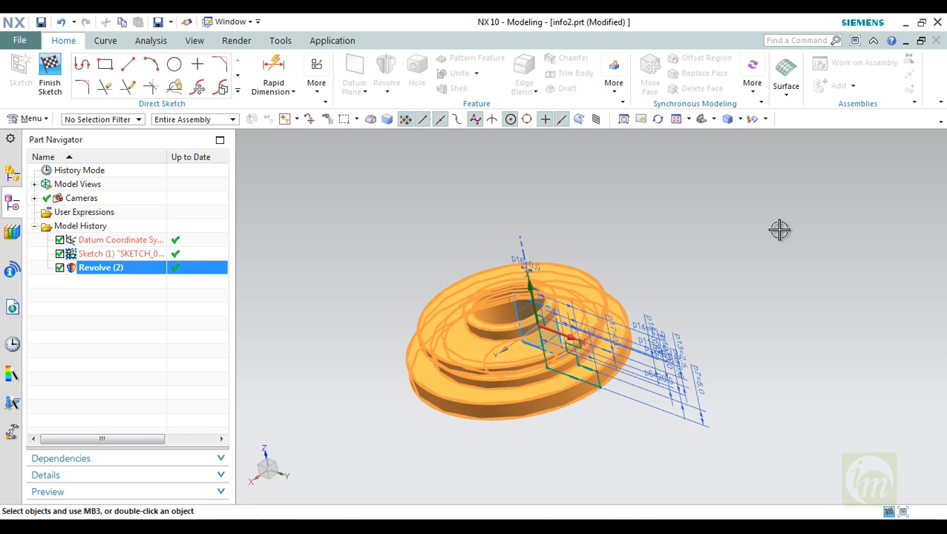
Finish the profile sketch and turn the revolved body to a tilted view.
right_click(490, 354)
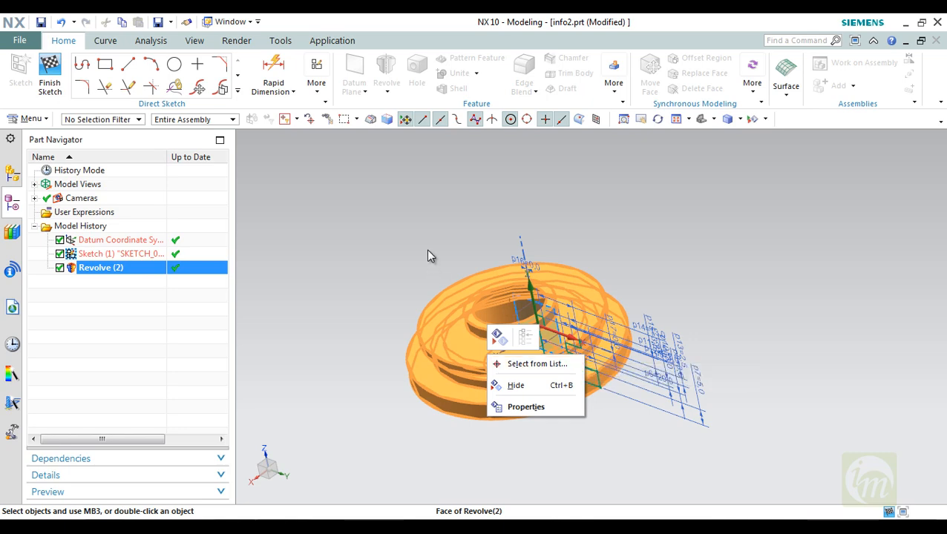
mouse_move(466, 272)
middle_down()
mouse_move(501, 262)
mouse_move(496, 249)
middle_up()
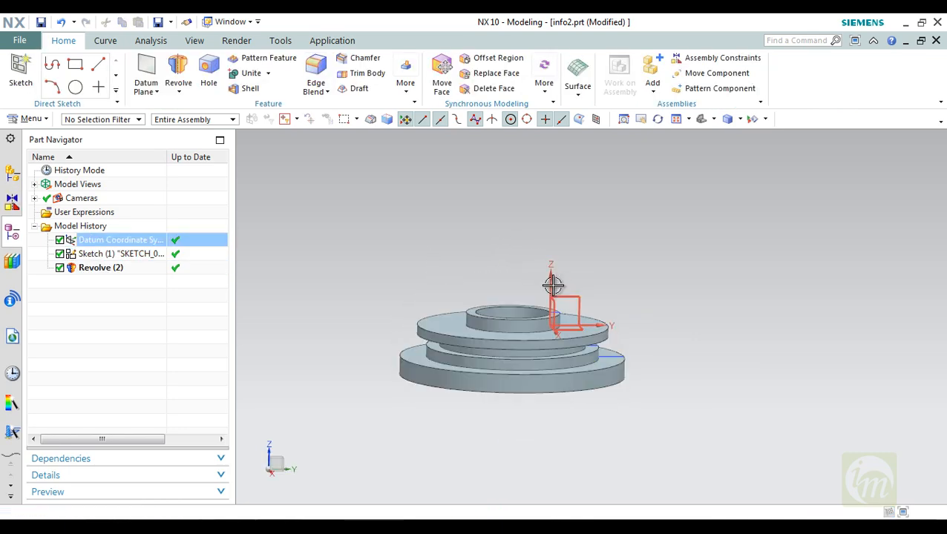
middle_drag(552, 284, 536, 318)
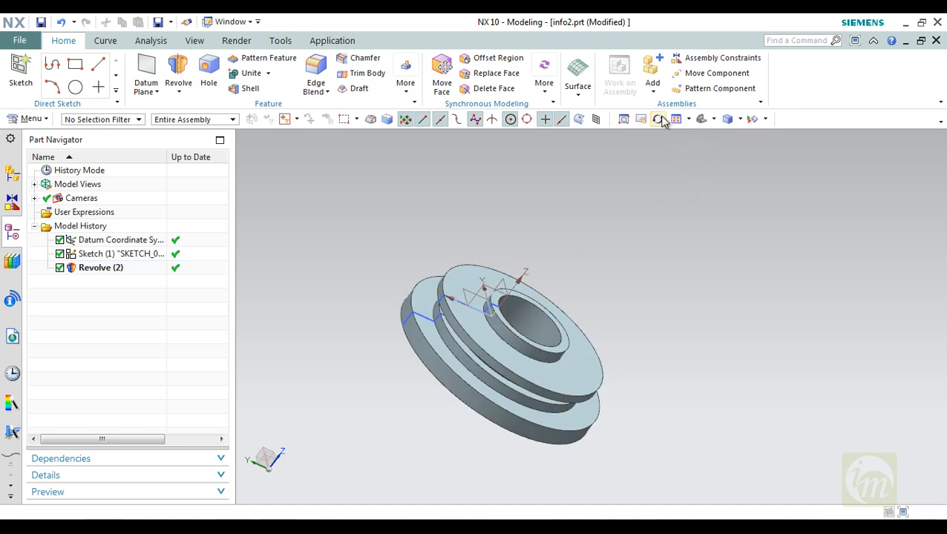
View the revolved body in the Top, Isometric and Left standard orientations.
click(713, 120)
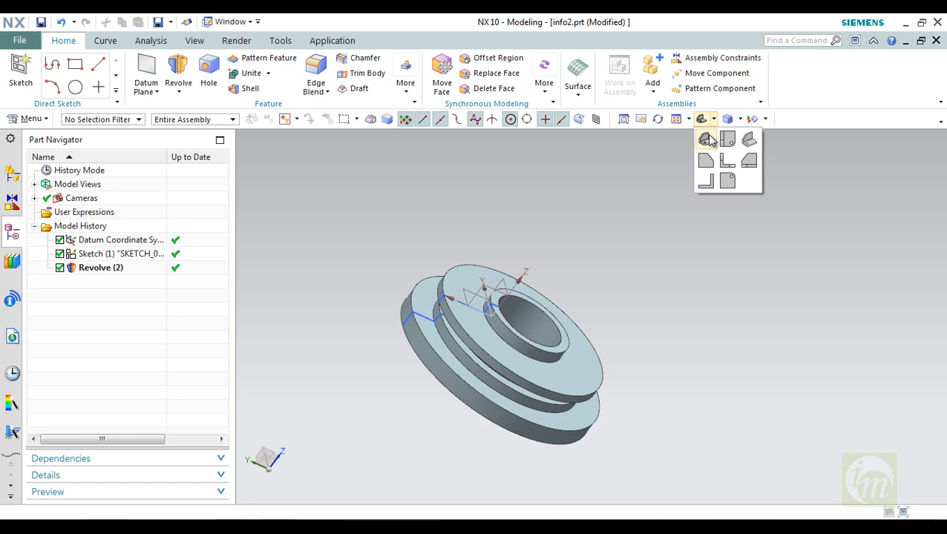
click(727, 139)
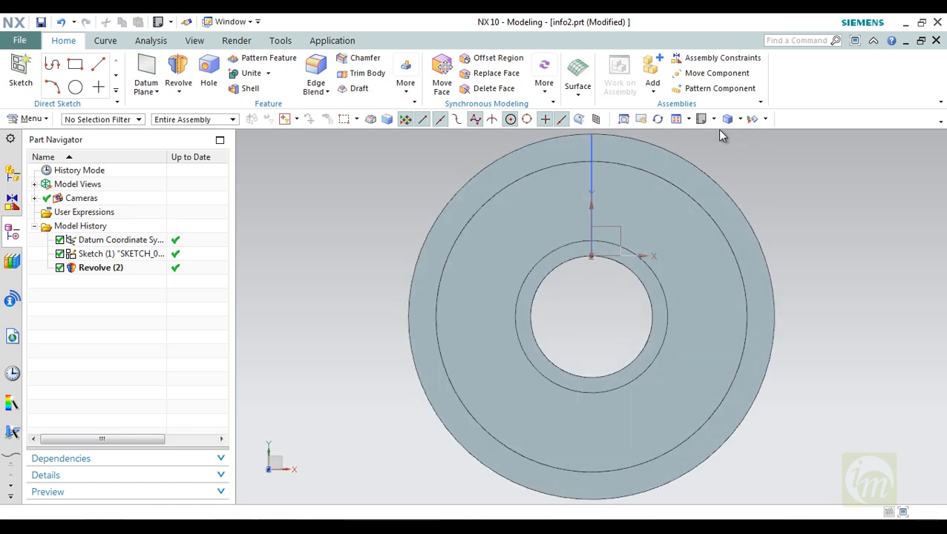
click(711, 121)
click(744, 153)
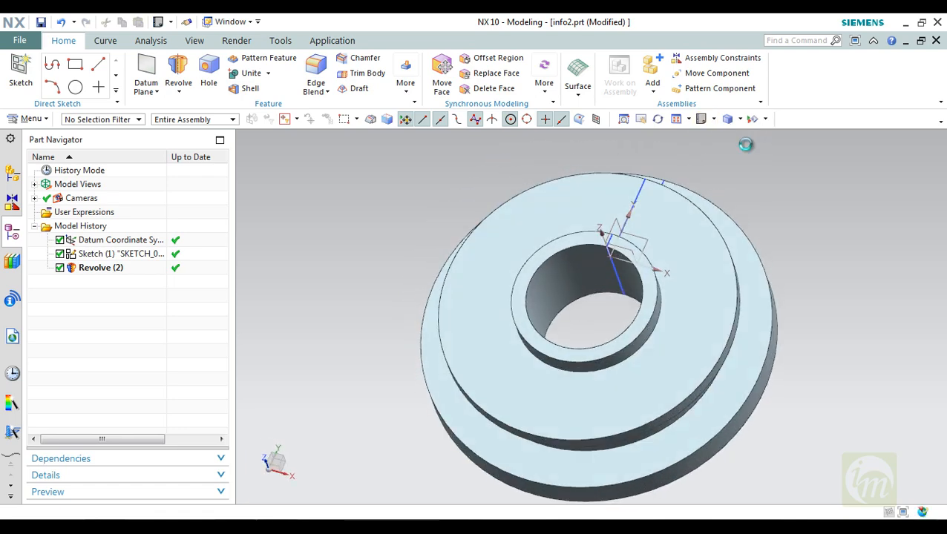
click(713, 120)
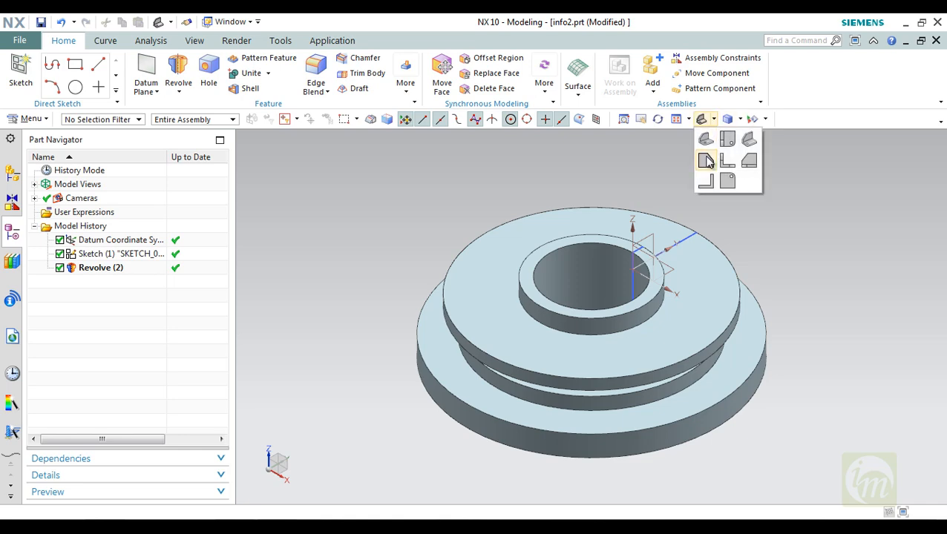
click(706, 161)
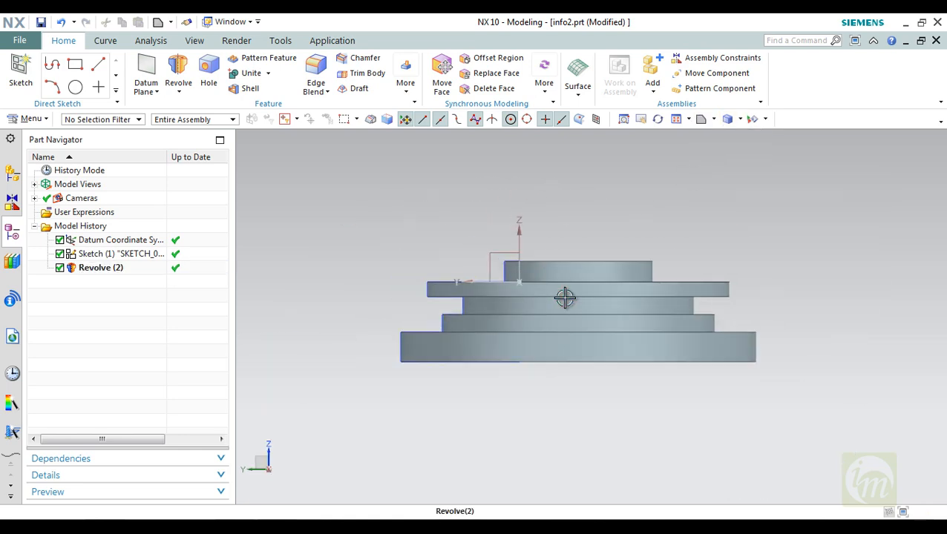
scroll(564, 297, down, 1)
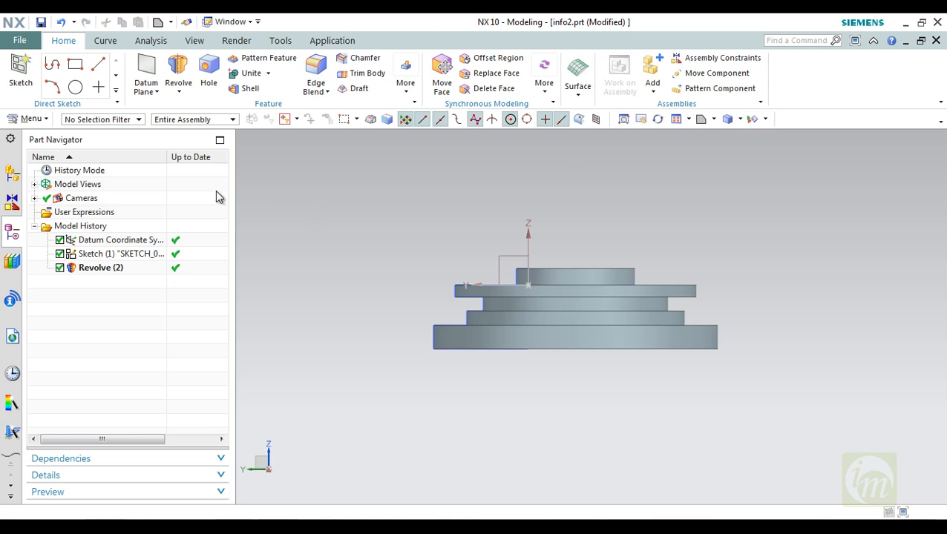
Examine the stepped ring in all eight standard orientations: Trimetric, Top, Isometric, Left, Front, Right, Back and Bottom.
click(194, 45)
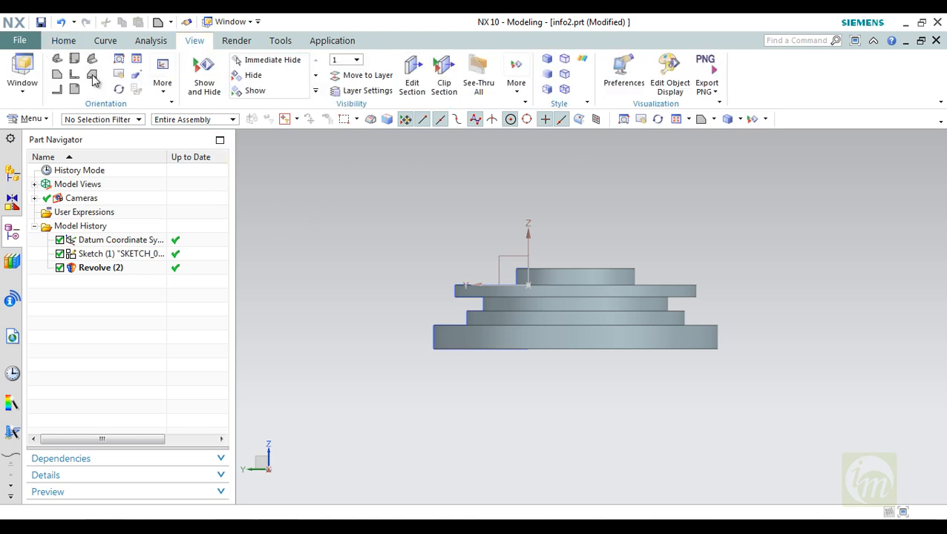
click(57, 61)
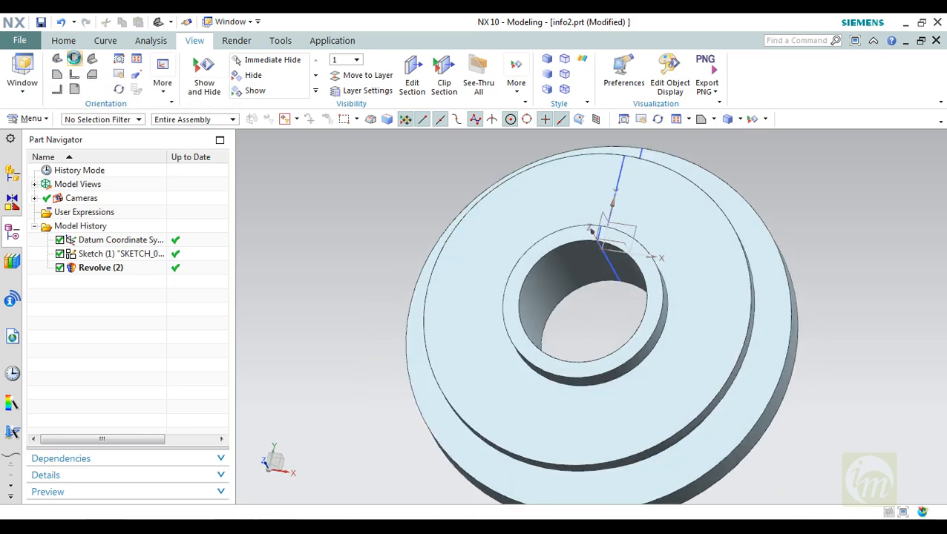
click(91, 59)
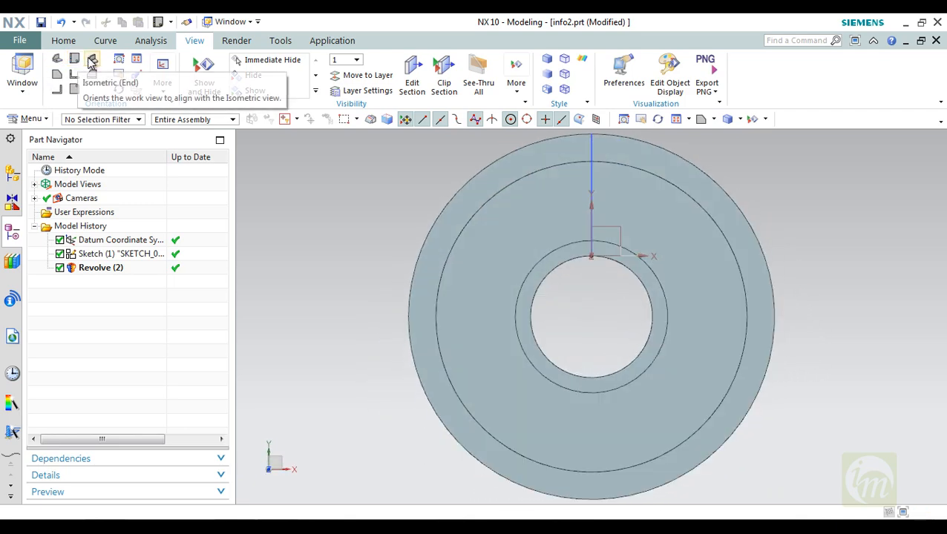
click(74, 59)
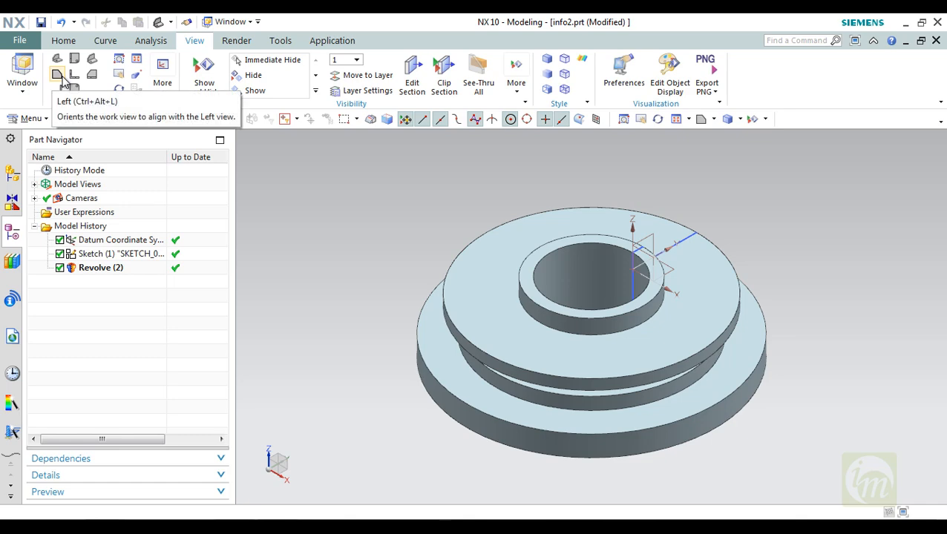
click(62, 78)
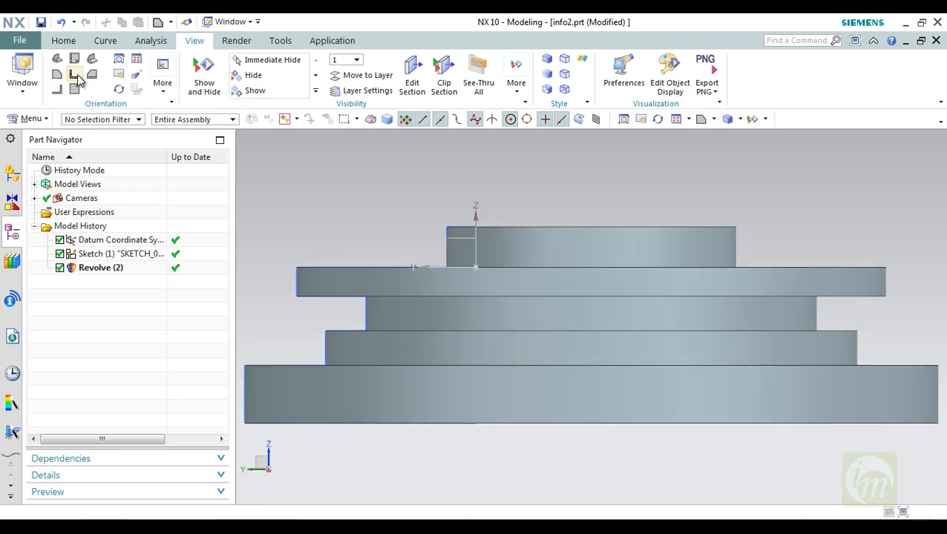
click(76, 75)
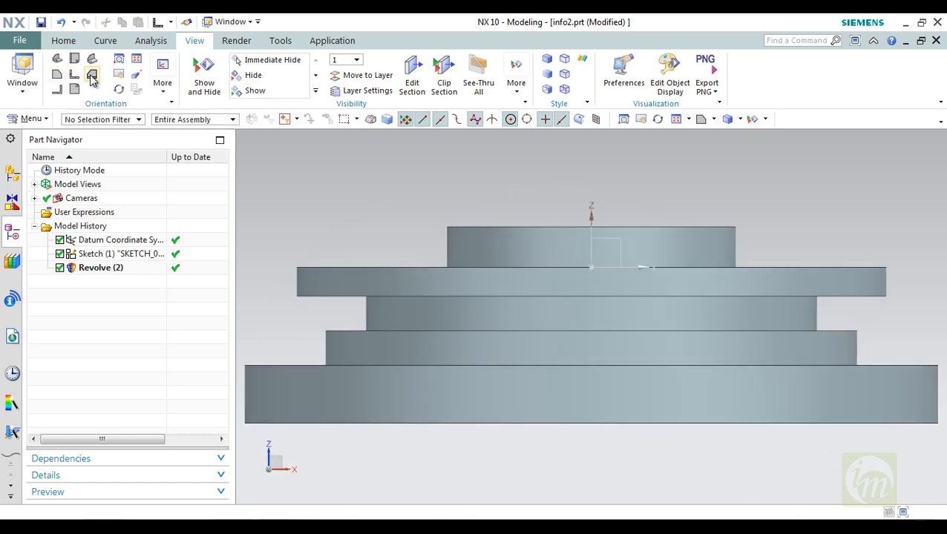
click(92, 77)
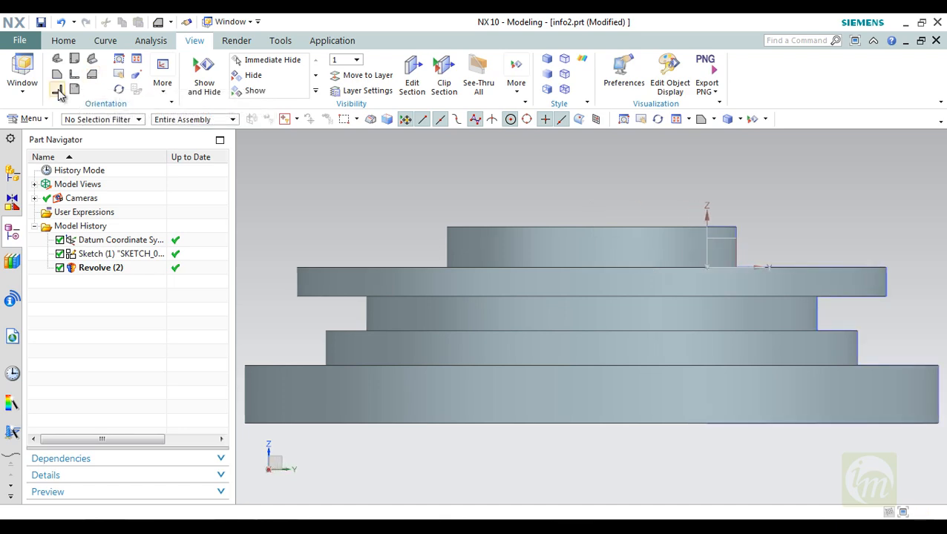
click(58, 89)
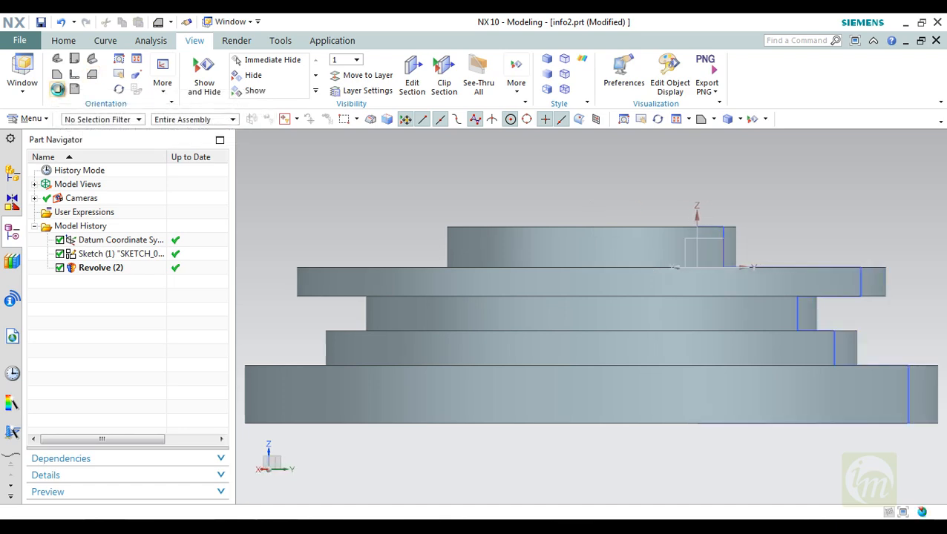
click(74, 89)
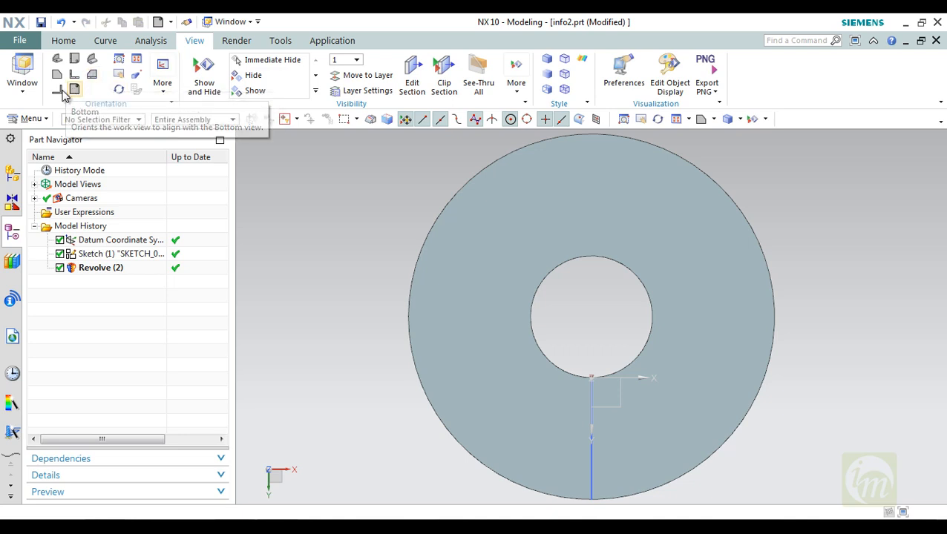
Cycle the work view through the Left, Right and Front orientations.
click(431, 216)
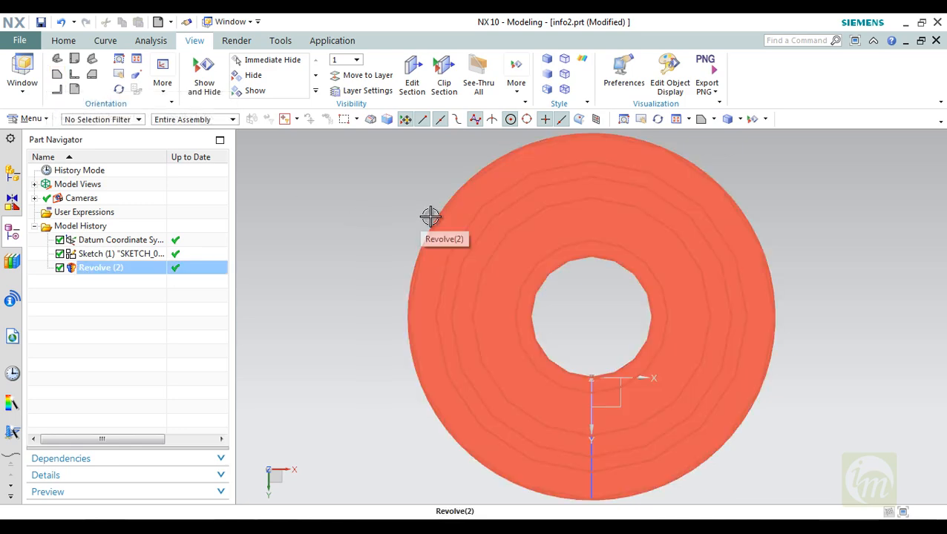
key(ctrl+alt+l)
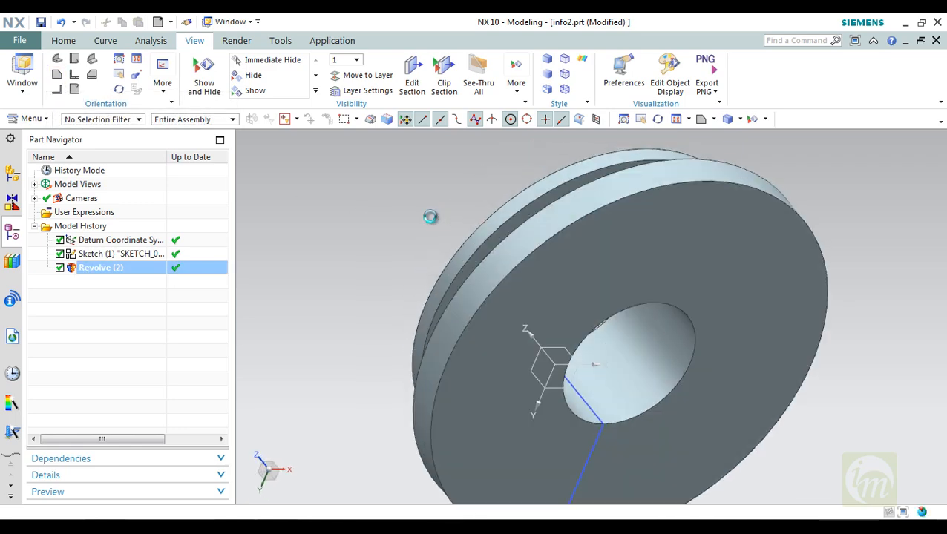
key(ctrl+alt+r)
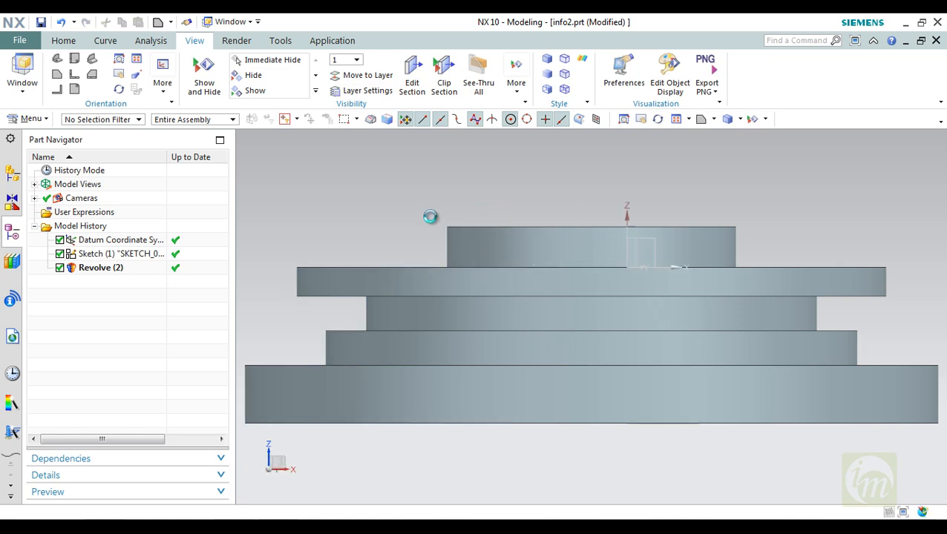
key(ctrl+alt+f)
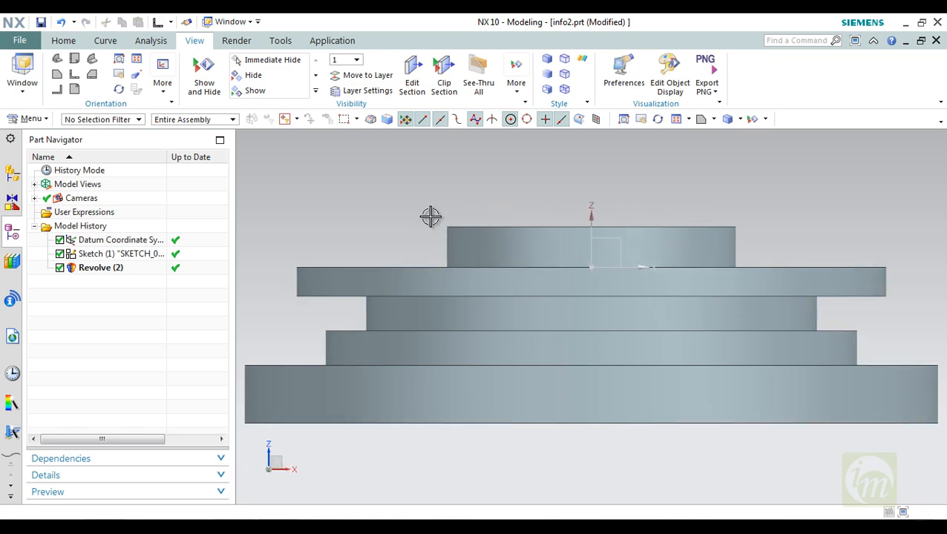
Examine the stepped ring in perspective projection from several angles and restore parallel projection.
click(137, 81)
scroll(625, 239, up, 3)
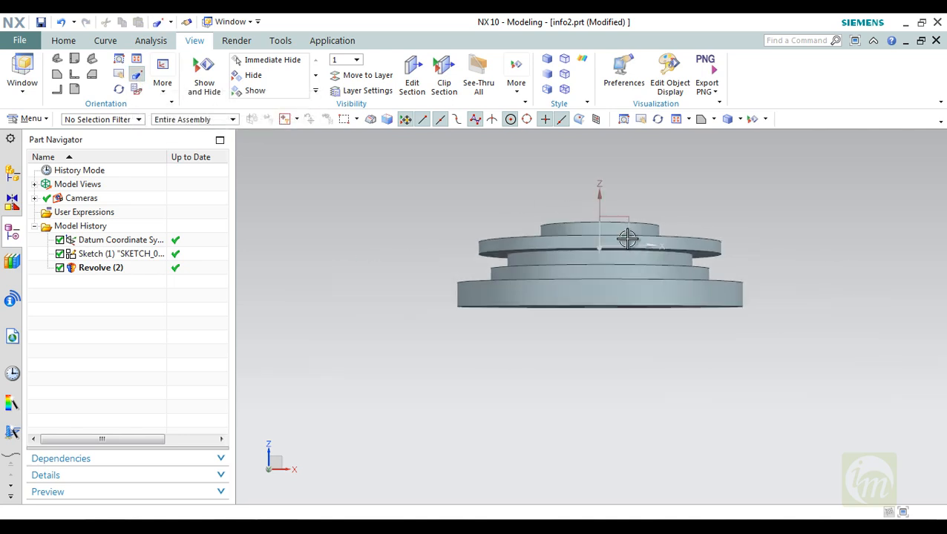
middle_drag(626, 239, 618, 270)
middle_drag(596, 298, 625, 236)
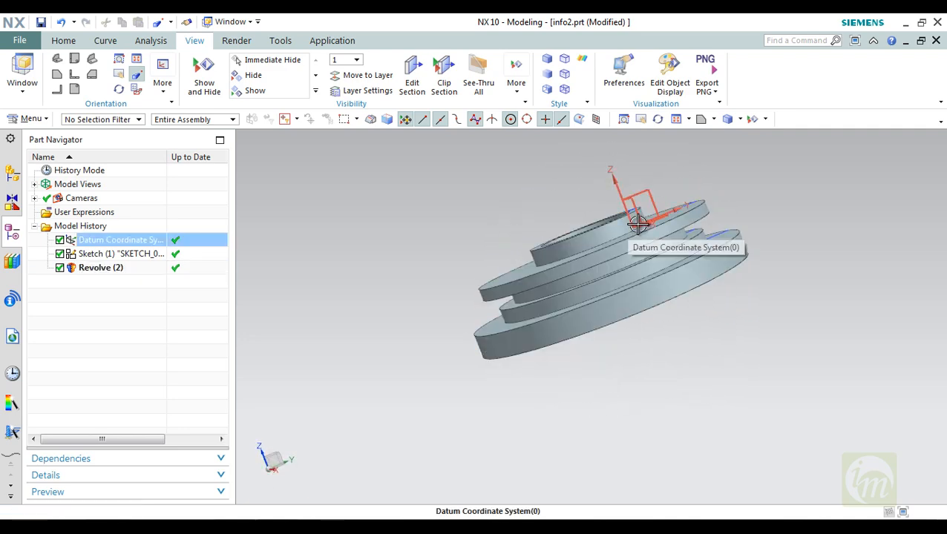
middle_drag(596, 264, 647, 307)
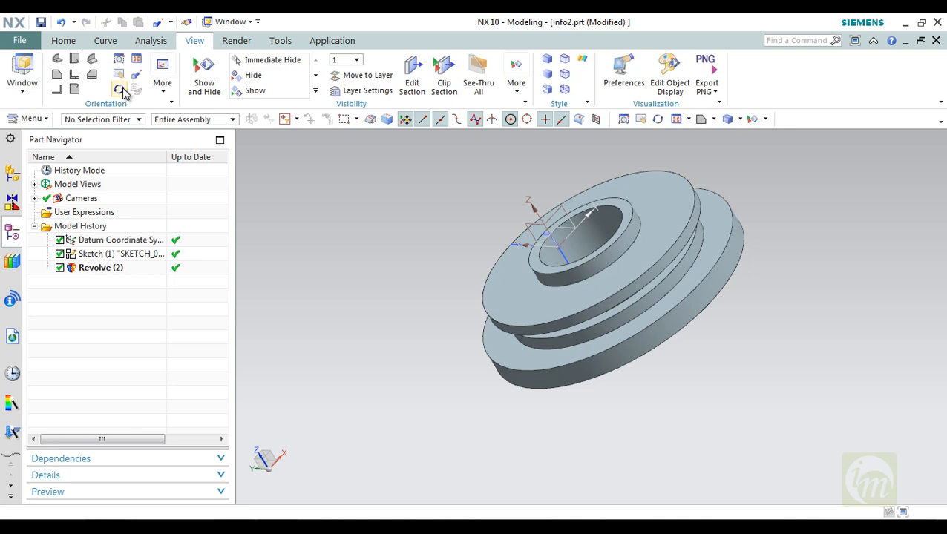
Pan the stepped ring, magnify its bore with a zoom rectangle, and restore the fitted Trimetric view.
click(121, 89)
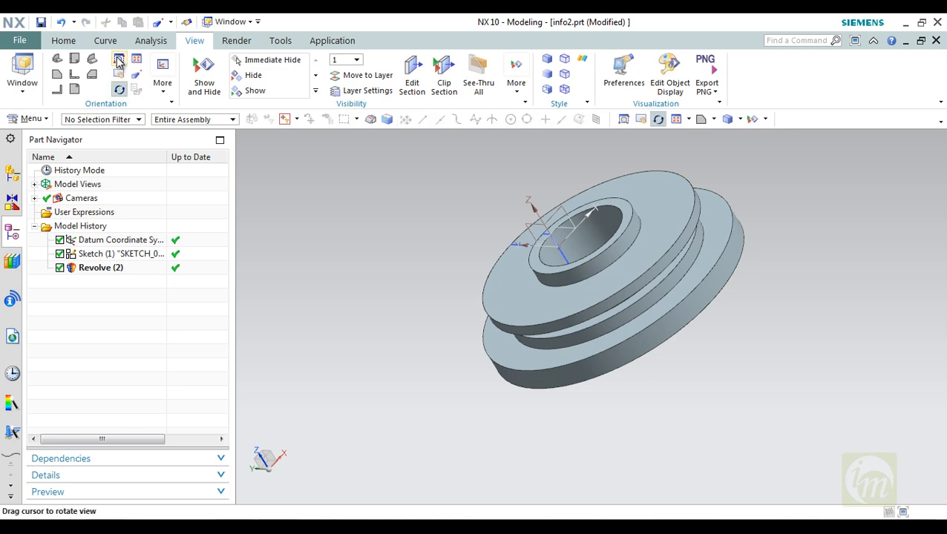
click(118, 61)
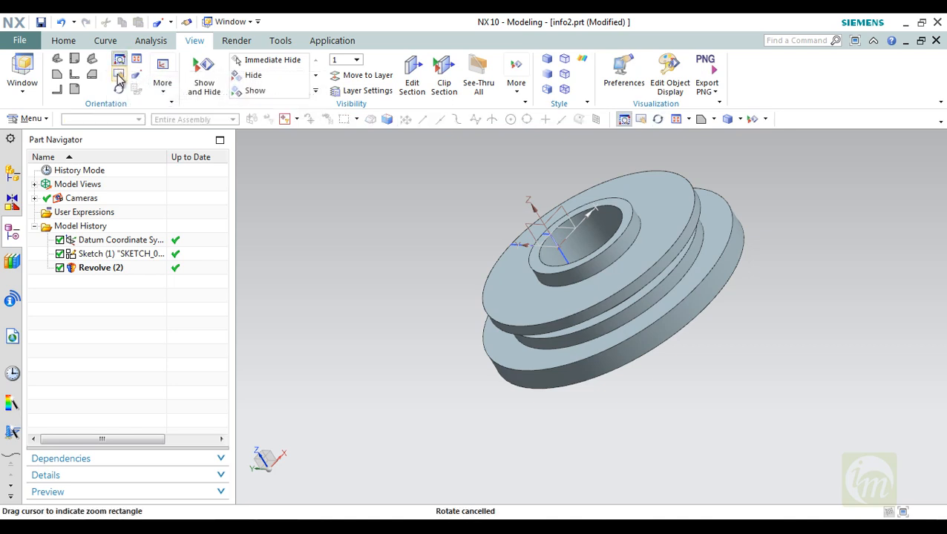
click(119, 77)
drag(493, 243, 501, 267)
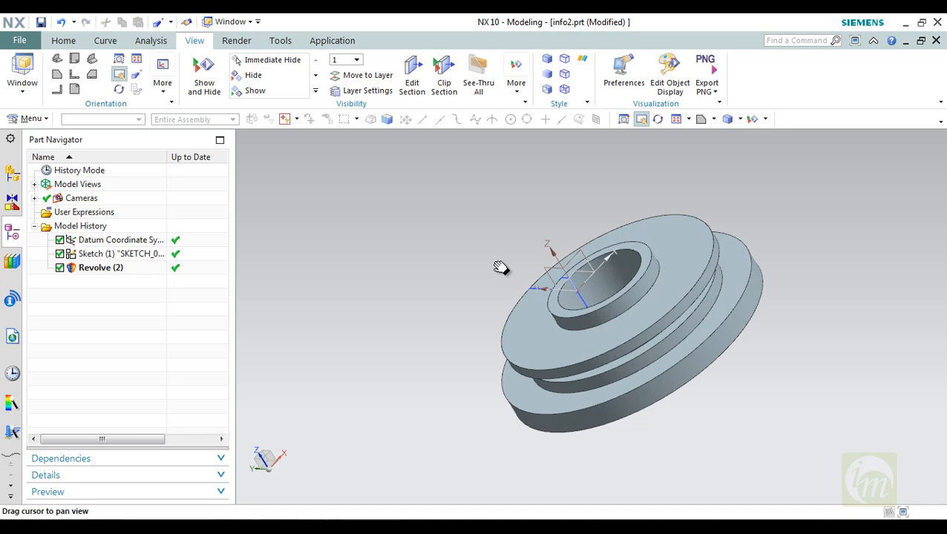
click(119, 60)
drag(487, 230, 631, 323)
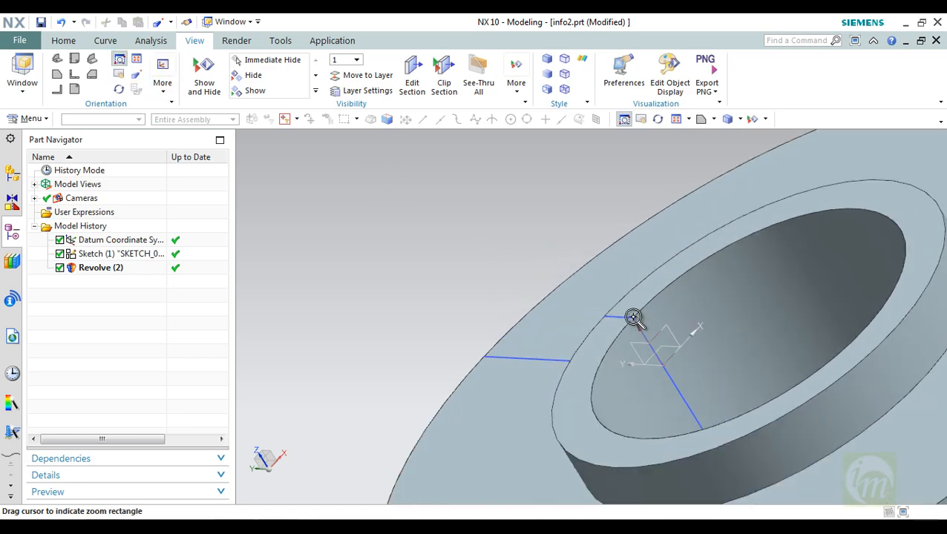
scroll(713, 371, up, 3)
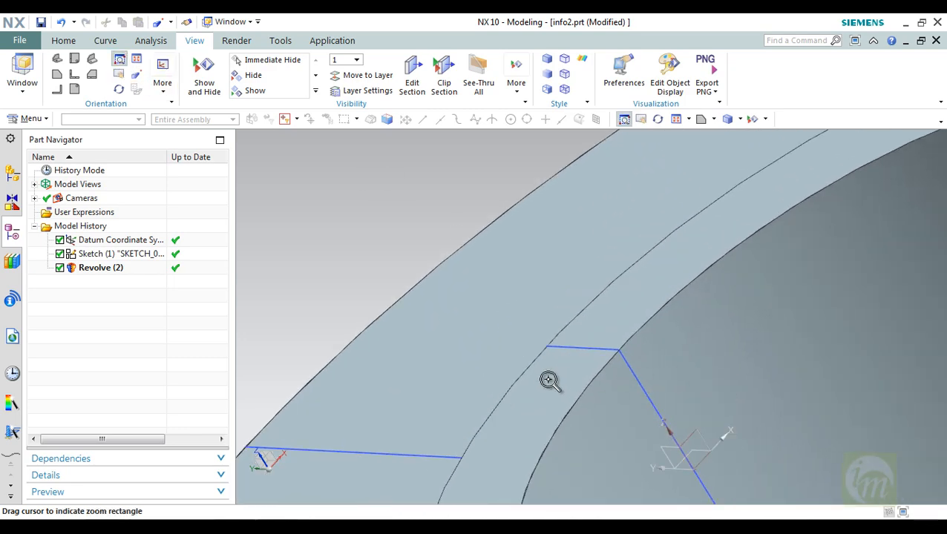
scroll(549, 382, down, 4)
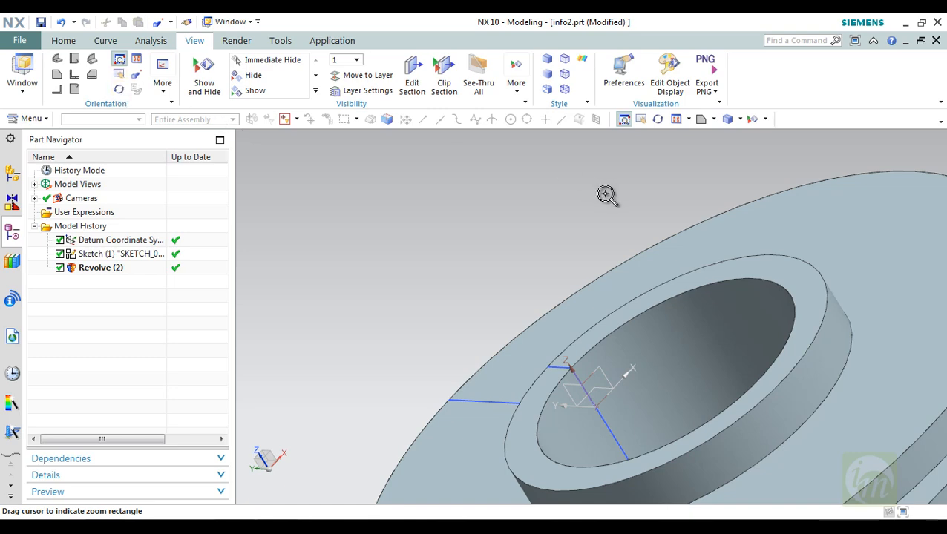
key(Home)
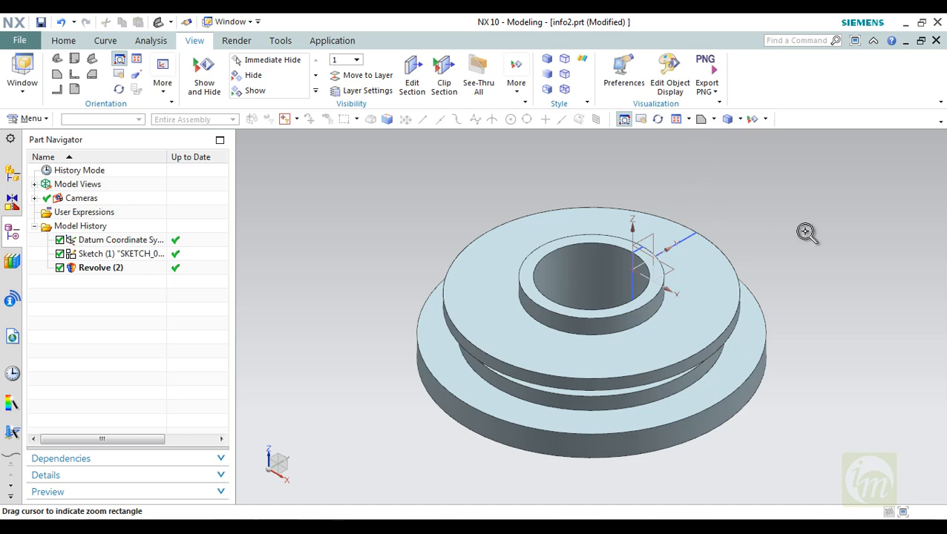
Orient the work view to a Dynamic coordinate system referenced to the WCS.
middle_drag(805, 235, 787, 227)
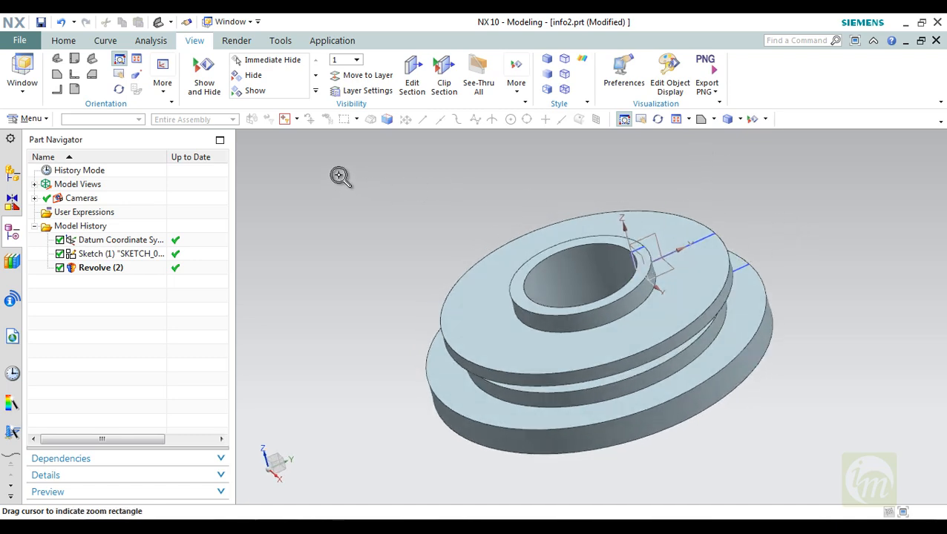
middle_drag(521, 293, 475, 279)
click(161, 87)
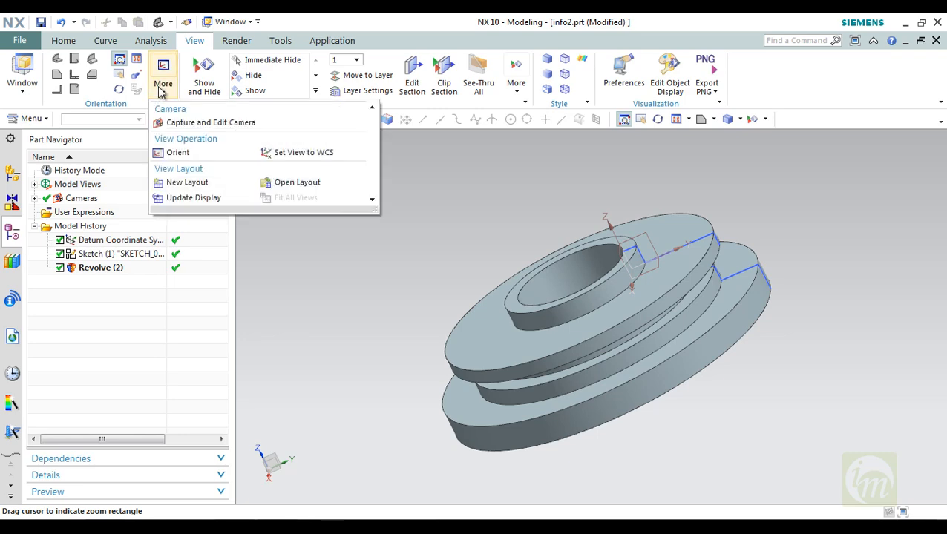
click(181, 151)
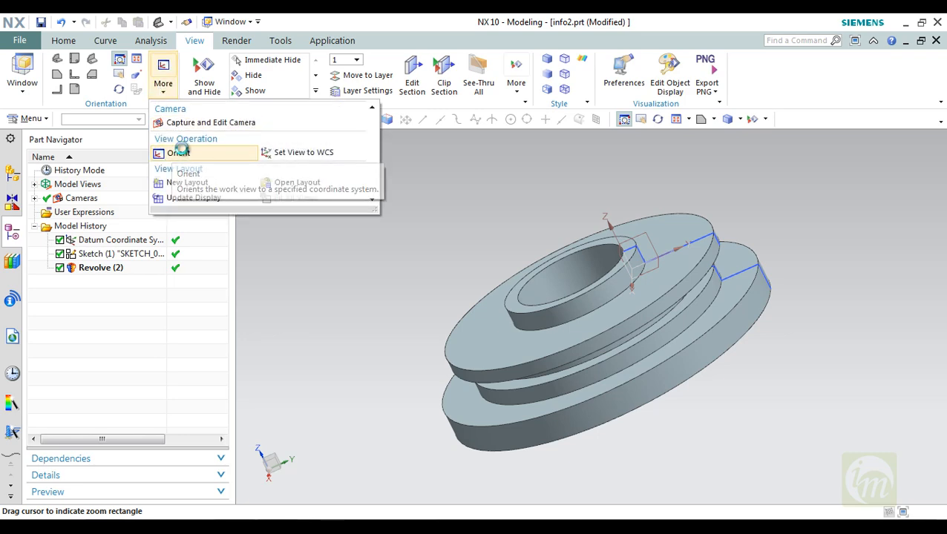
mouse_move(520, 241)
middle_down()
mouse_move(545, 267)
mouse_move(566, 267)
mouse_move(553, 256)
mouse_move(520, 257)
middle_up()
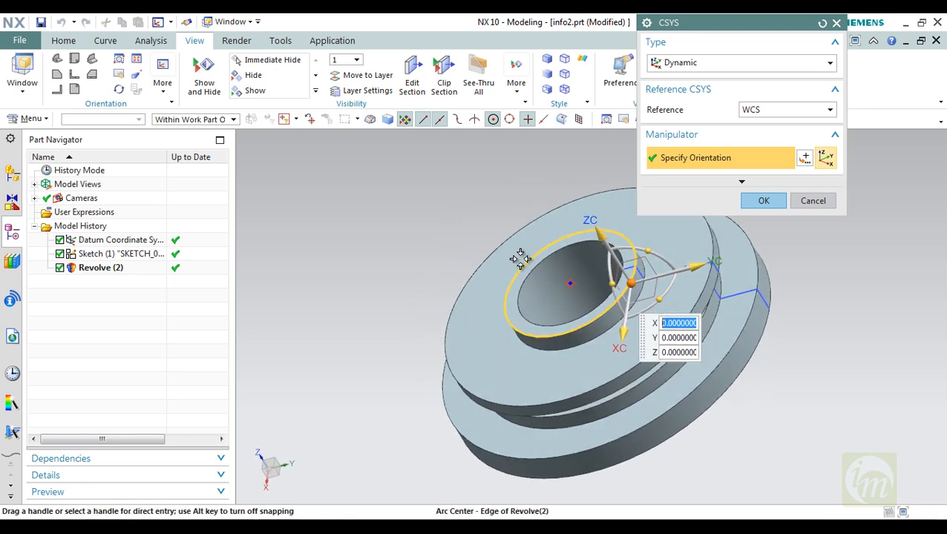
click(699, 63)
click(700, 63)
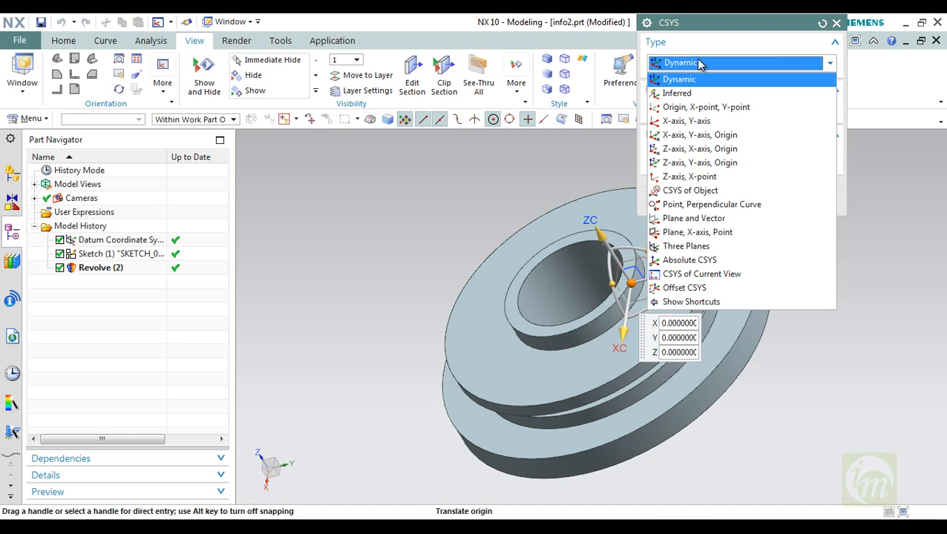
click(762, 201)
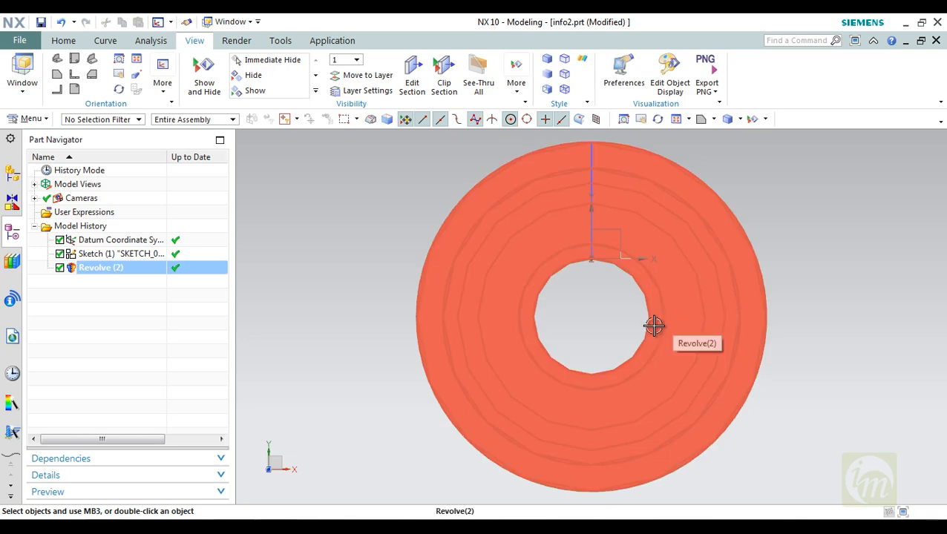
View the stepped ring through the saved Back, Bottom, Front, Isometric and Left model views.
middle_drag(655, 322, 608, 323)
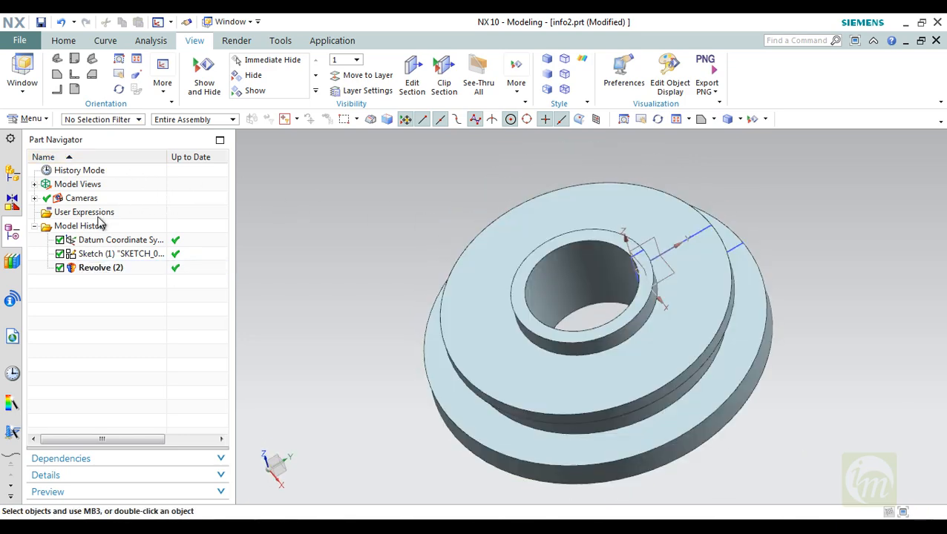
click(34, 185)
double_click(95, 199)
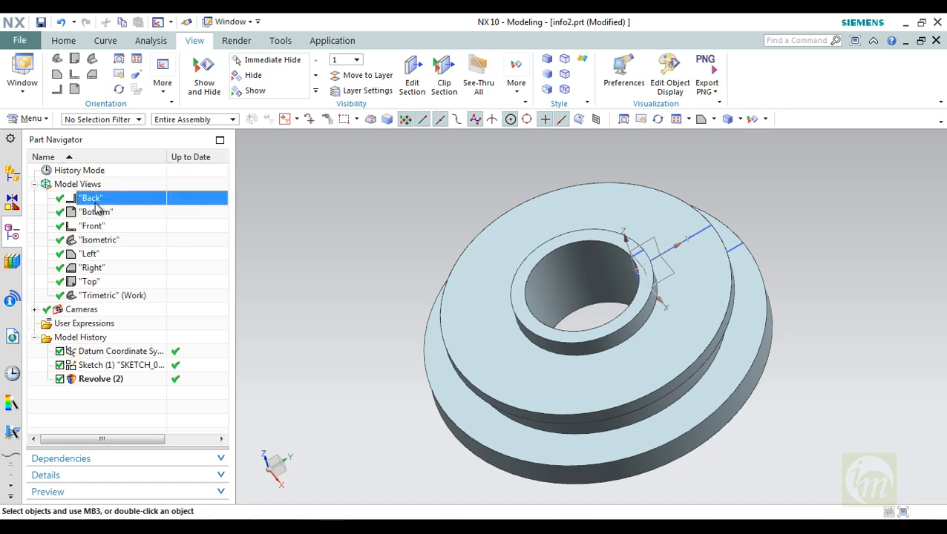
double_click(96, 212)
double_click(95, 226)
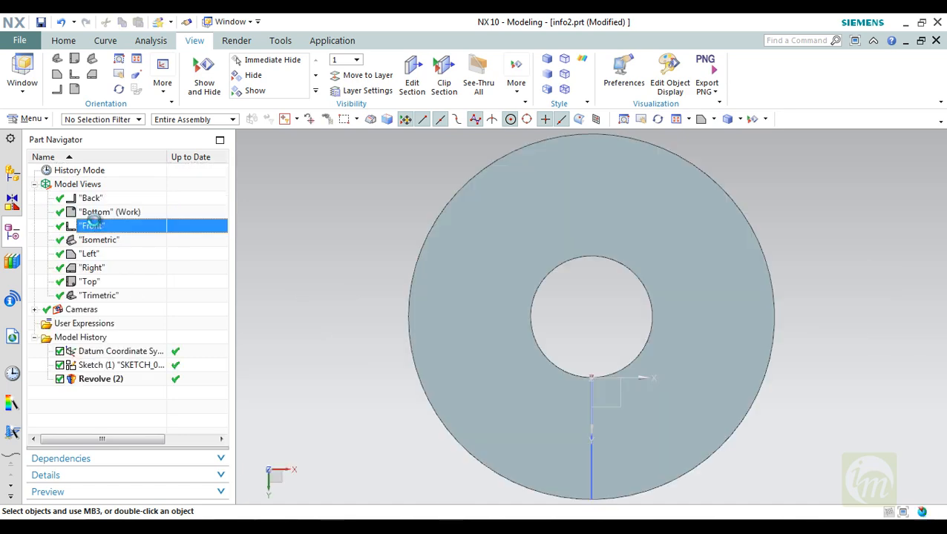
double_click(96, 241)
double_click(90, 255)
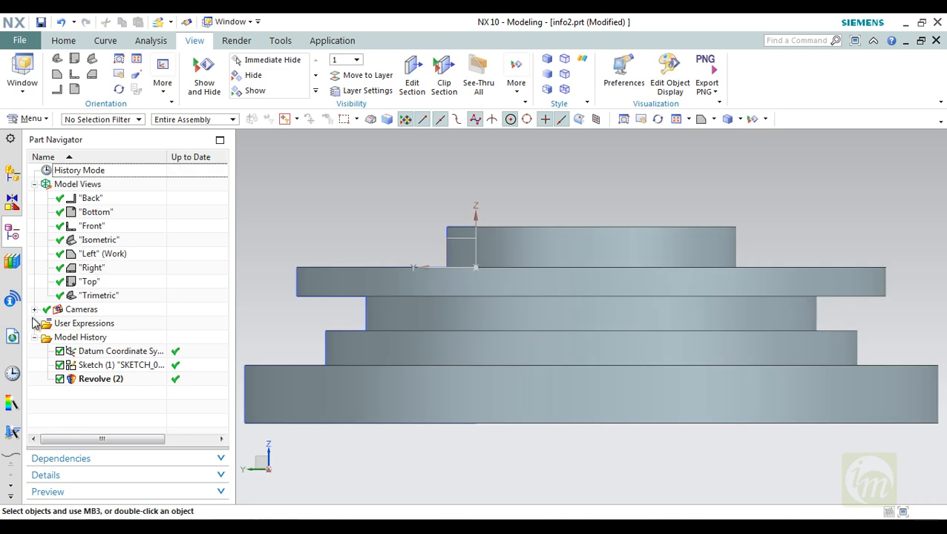
View the stepped ring through the saved Back, Bottom, Front and Isometric cameras.
click(34, 310)
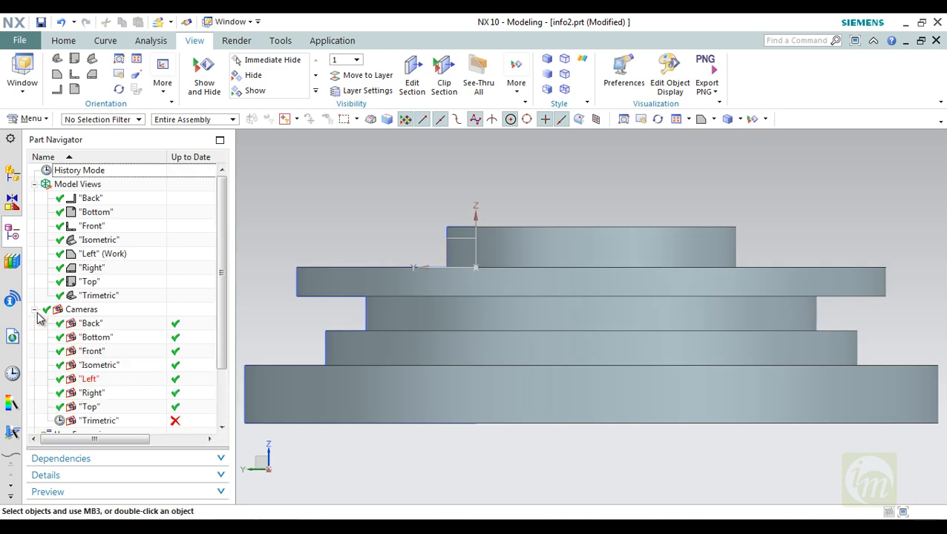
double_click(89, 323)
double_click(90, 337)
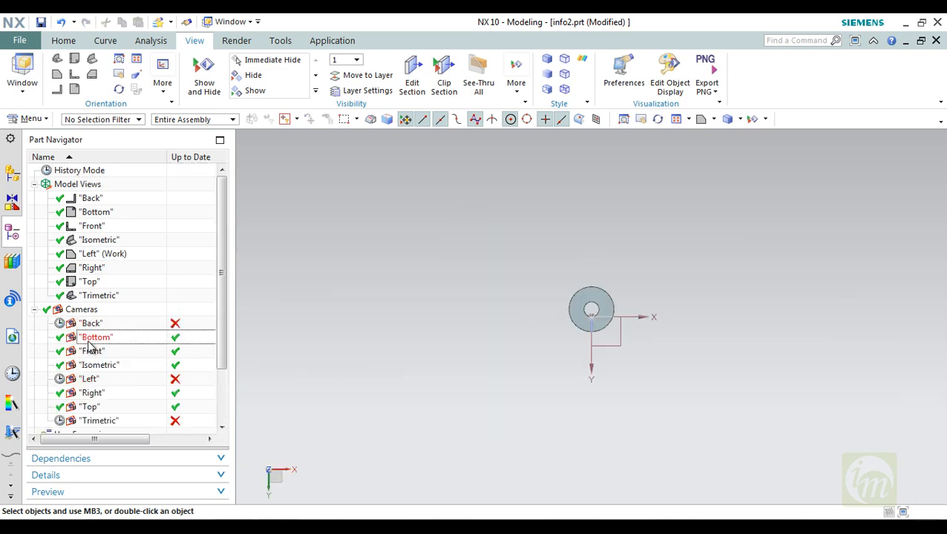
double_click(89, 352)
double_click(91, 365)
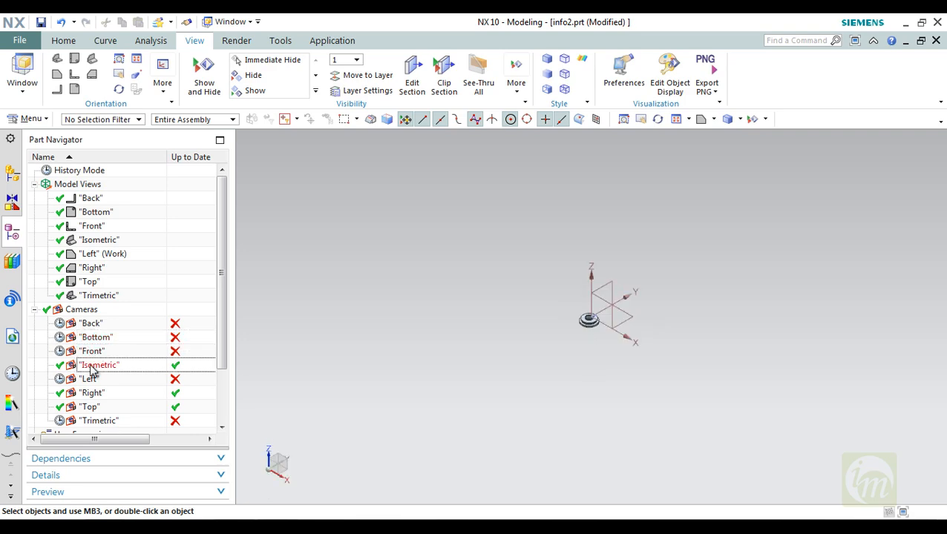
Make the Back model view the work view, collapse the model view and camera lists, and examine the ring from other angles.
double_click(91, 198)
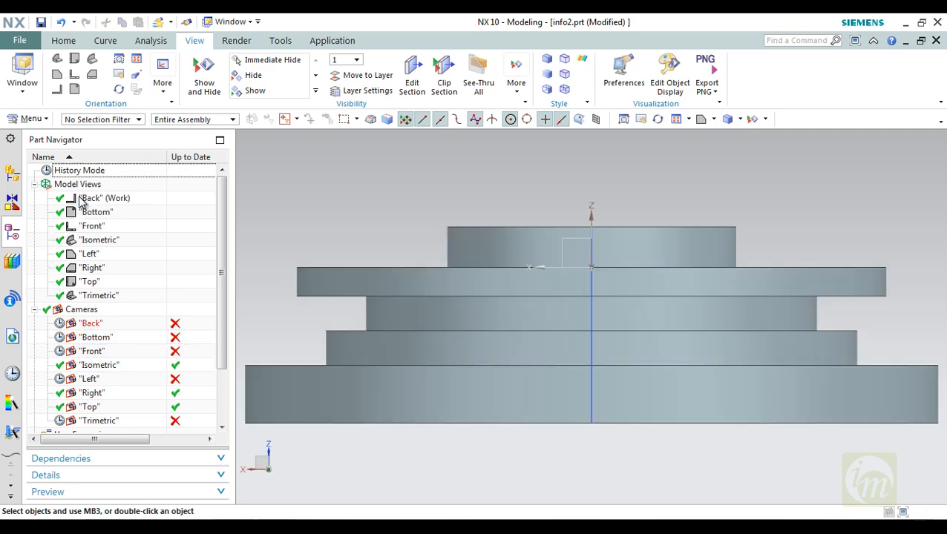
middle_drag(594, 294, 580, 328)
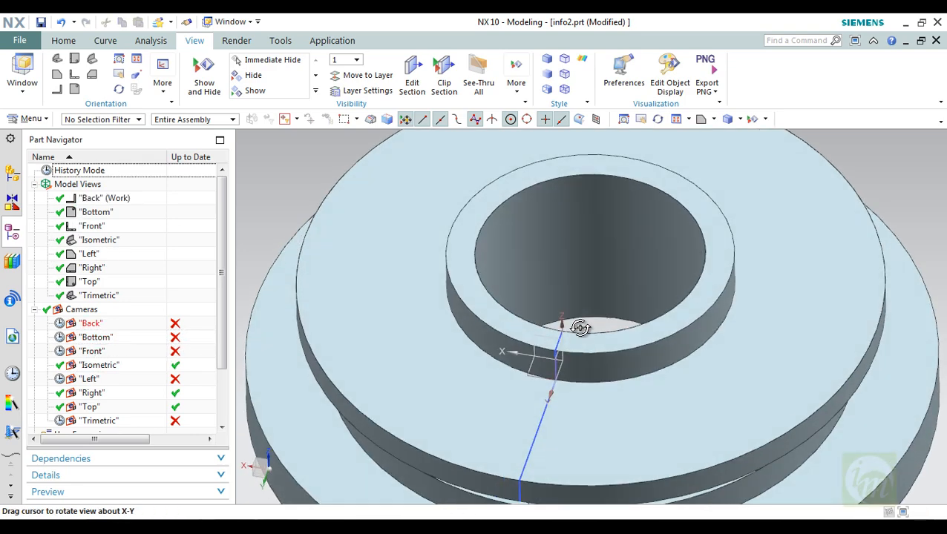
click(35, 184)
click(34, 198)
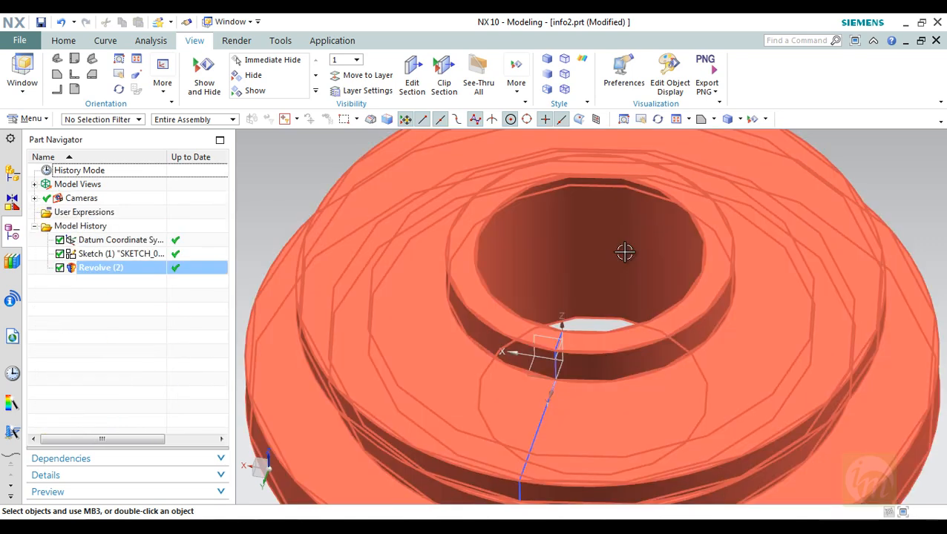
middle_drag(625, 252, 680, 240)
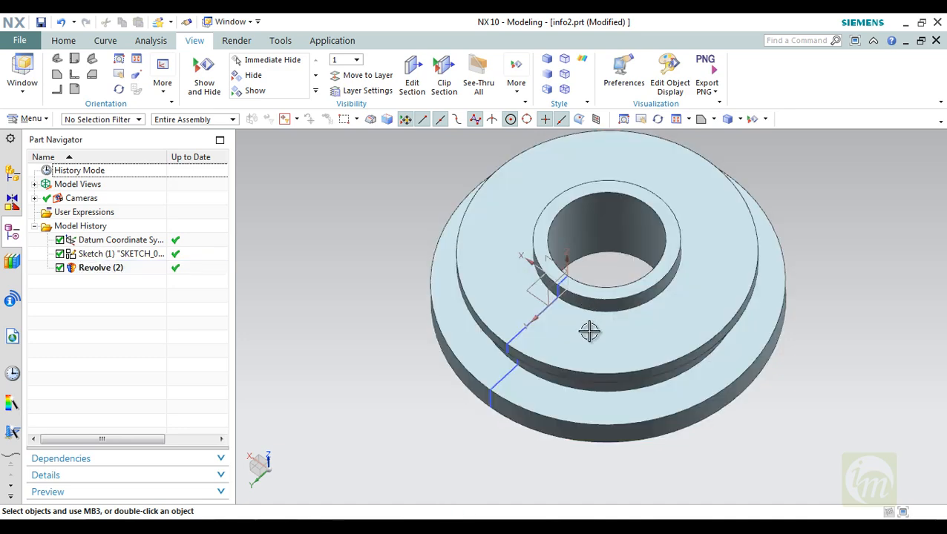
middle_drag(589, 353, 613, 221)
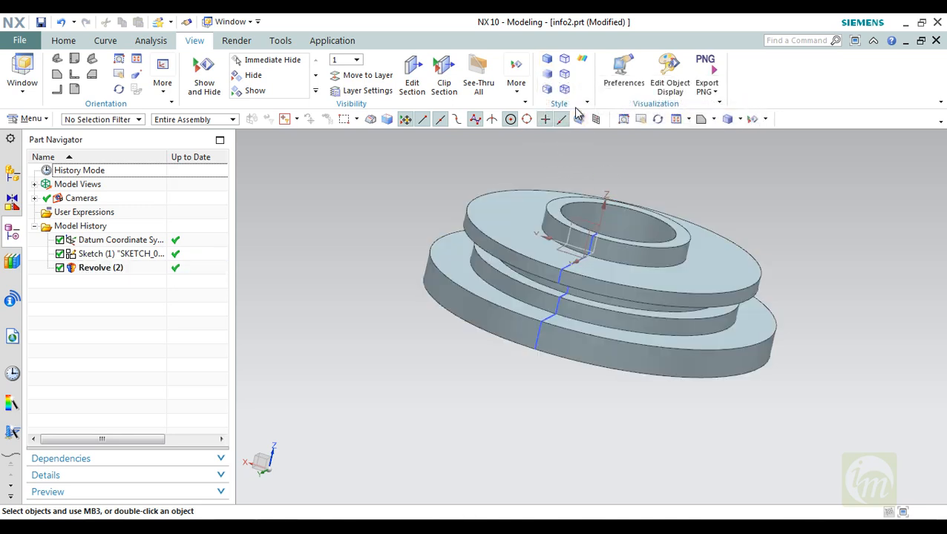
Compare the Shaded with Edges and Shaded rendering styles on the stepped ring.
click(587, 104)
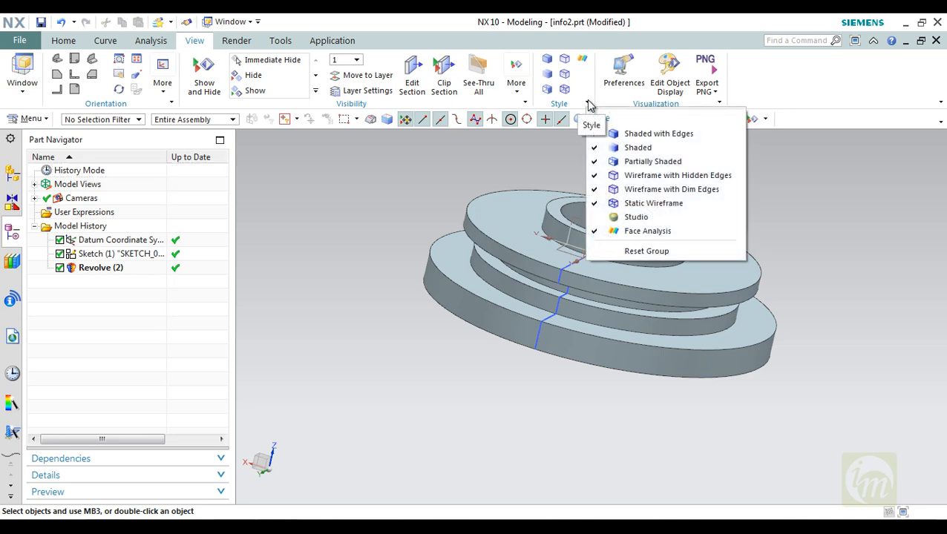
click(549, 66)
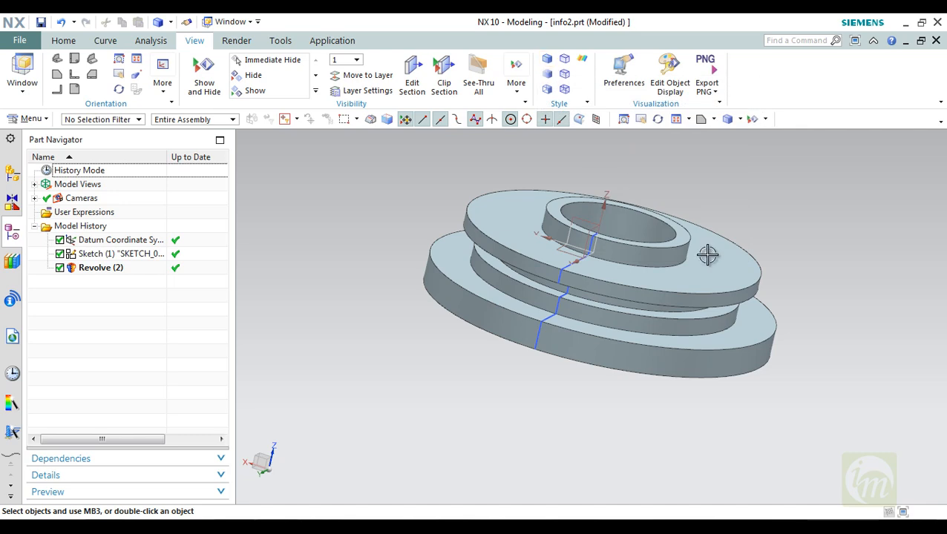
middle_drag(710, 253, 656, 311)
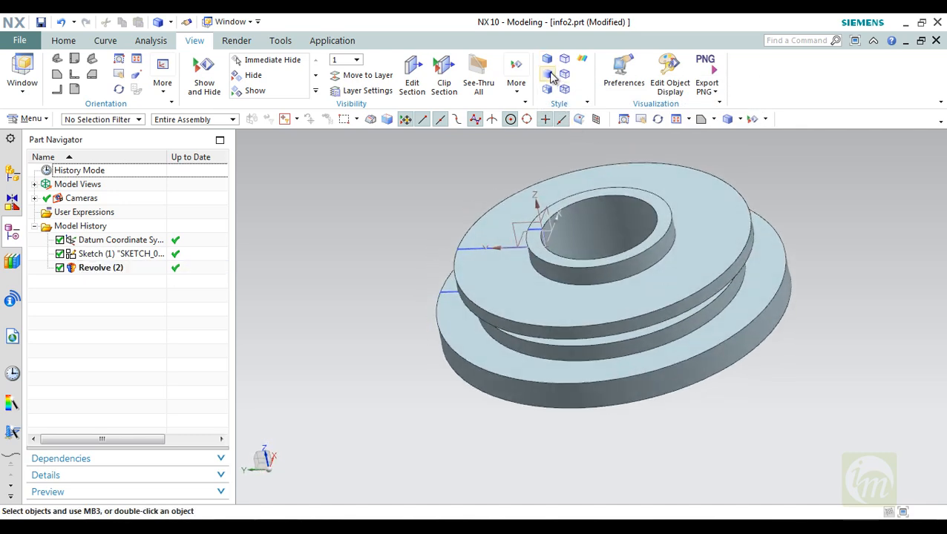
click(549, 75)
scroll(797, 202, down, 2)
scroll(772, 195, up, 5)
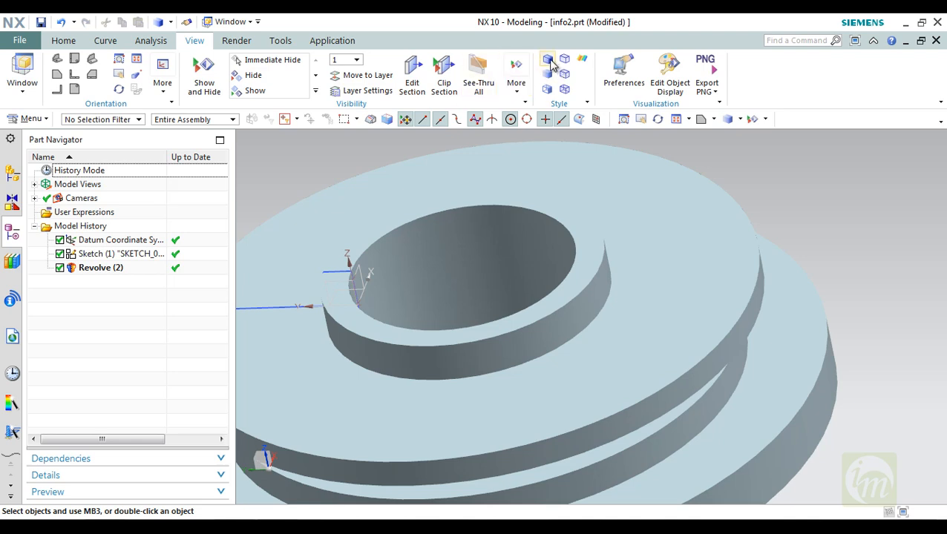
click(549, 63)
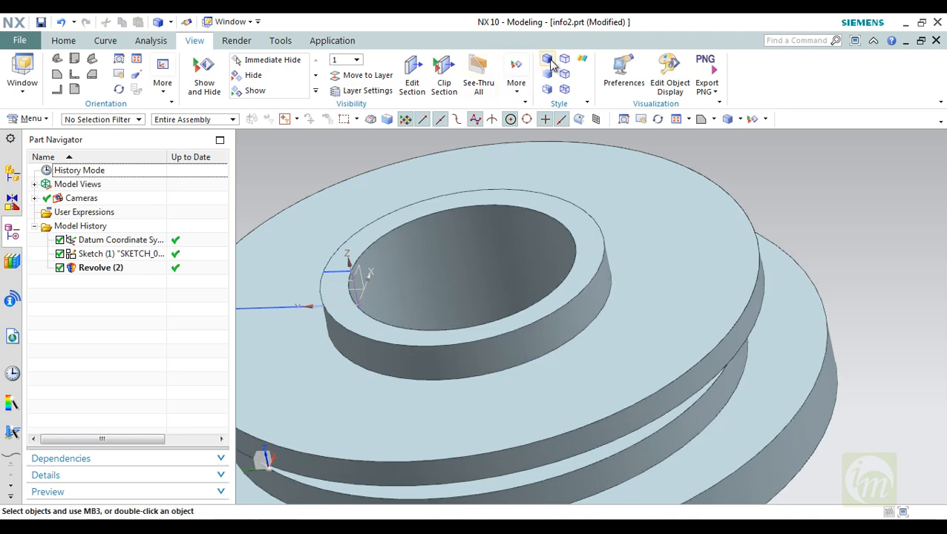
click(548, 75)
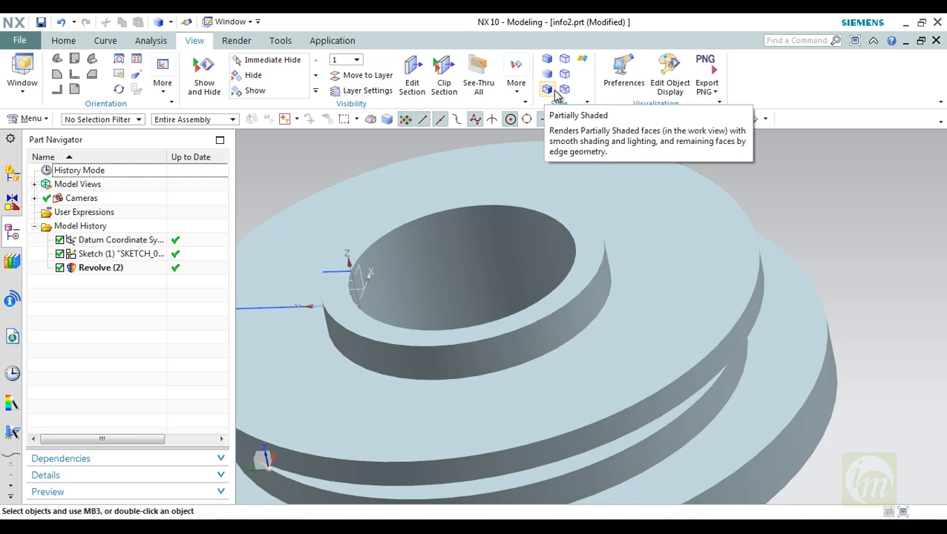
Display the stepped ring in the Partially Shaded style and examine it from another angle.
click(555, 95)
click(636, 265)
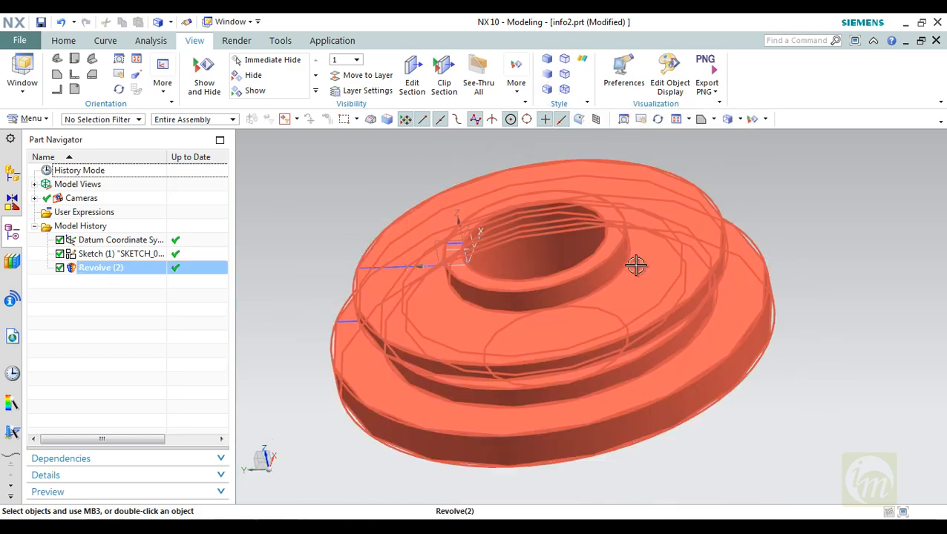
middle_drag(635, 265, 590, 134)
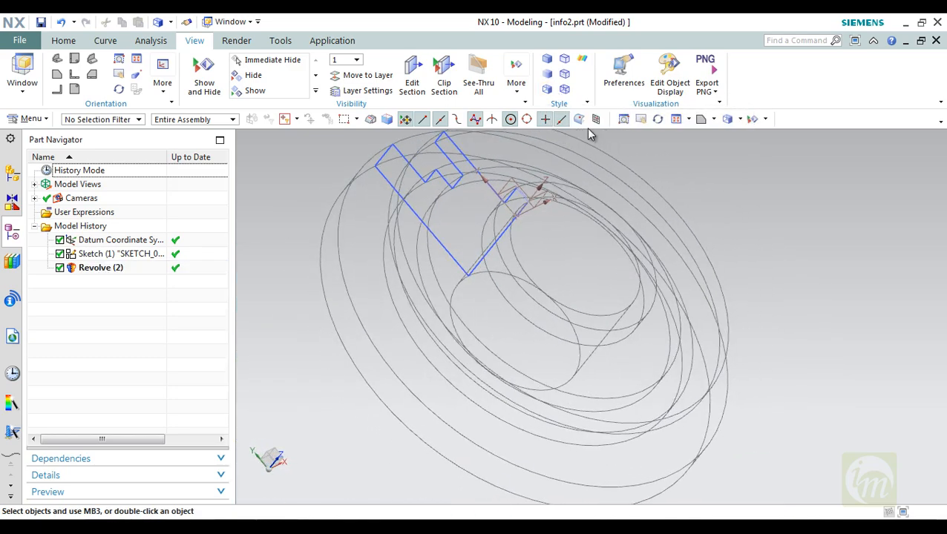
Compare the Wireframe with Hidden Edges and Wireframe with Dim Edges styles on the stepped ring from different angles.
click(564, 59)
middle_drag(676, 243, 664, 201)
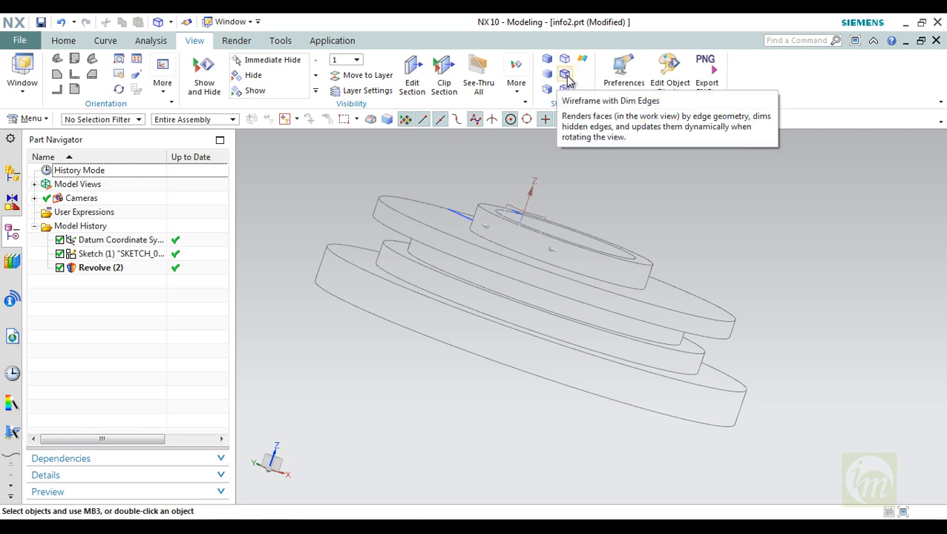
click(566, 80)
middle_drag(678, 232, 634, 226)
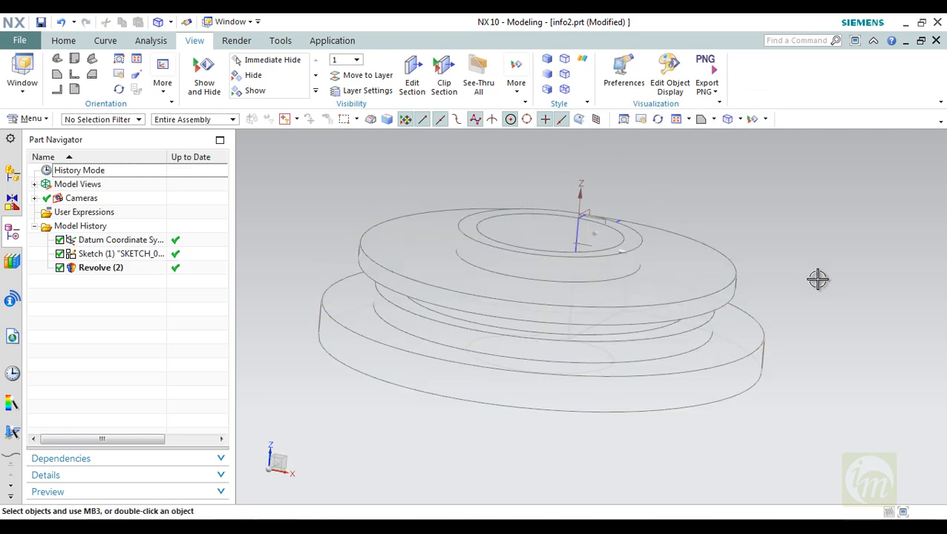
Examine the stepped ring in the Static Wireframe and Face Analysis rendering styles from different angles.
middle_drag(817, 279, 779, 305)
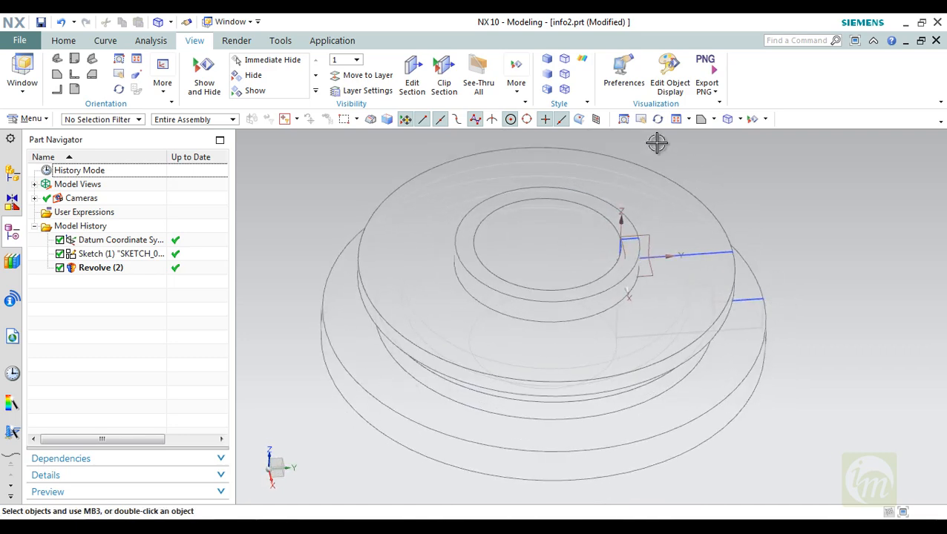
click(566, 89)
middle_drag(750, 317, 641, 234)
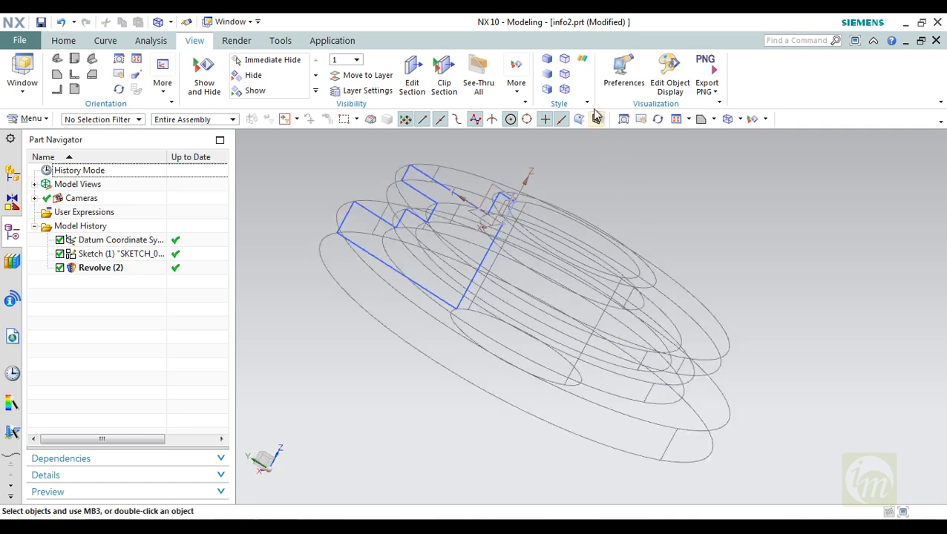
click(584, 61)
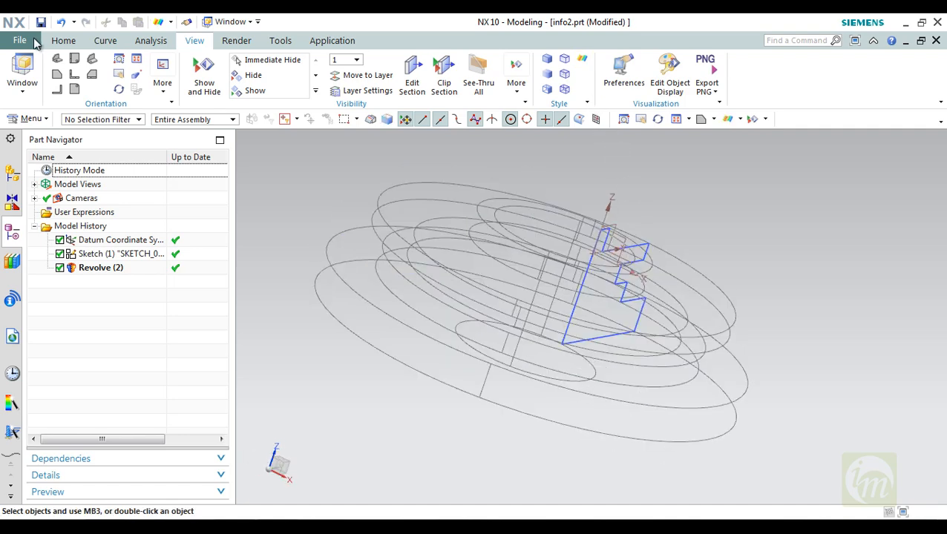
Open info 1.prt, view the model in Static Wireframe and another wireframe style, and return it to Shaded with Edges.
click(21, 41)
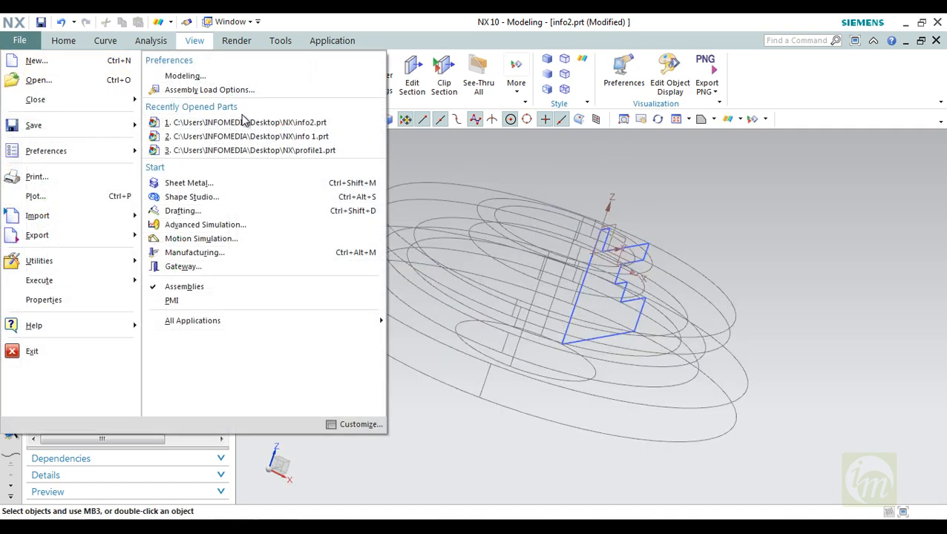
click(245, 137)
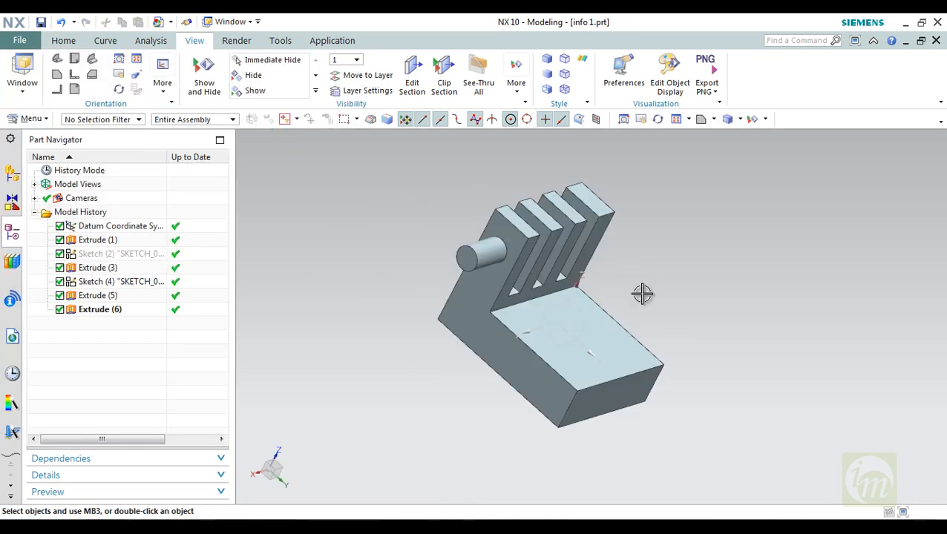
click(566, 89)
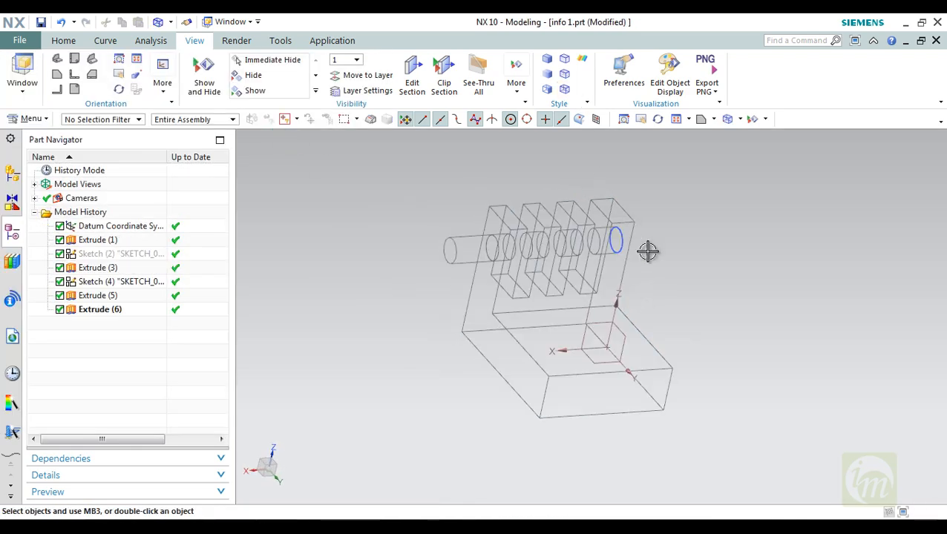
middle_drag(646, 251, 642, 276)
click(565, 76)
click(548, 62)
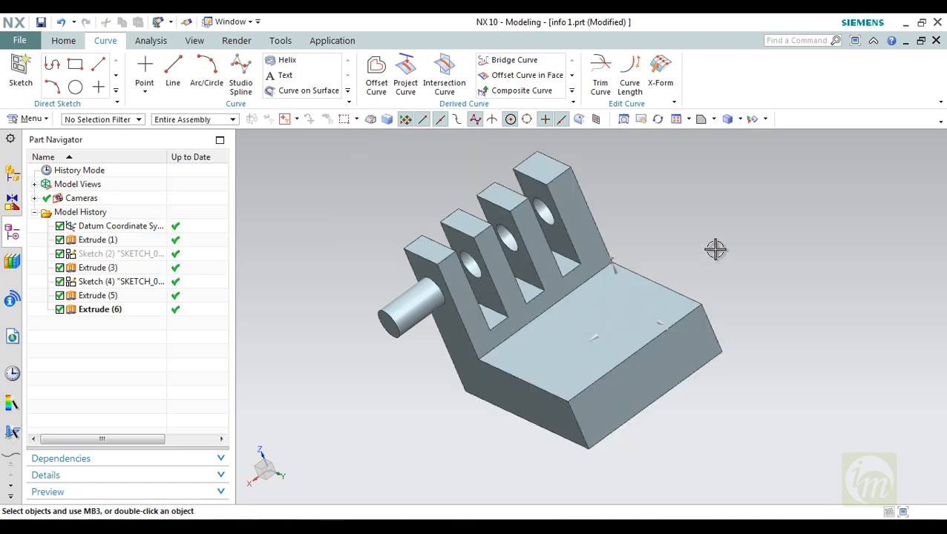
middle_drag(654, 231, 688, 246)
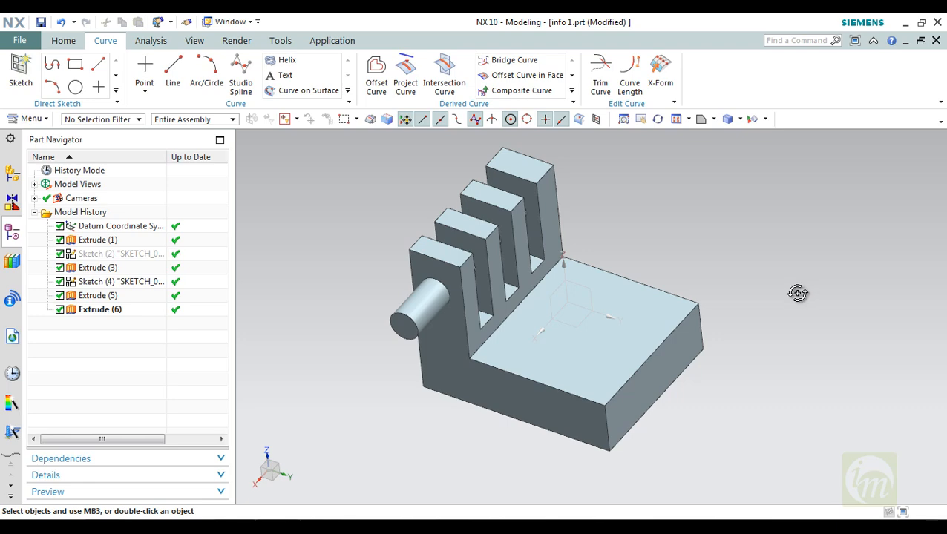
middle_drag(797, 293, 773, 293)
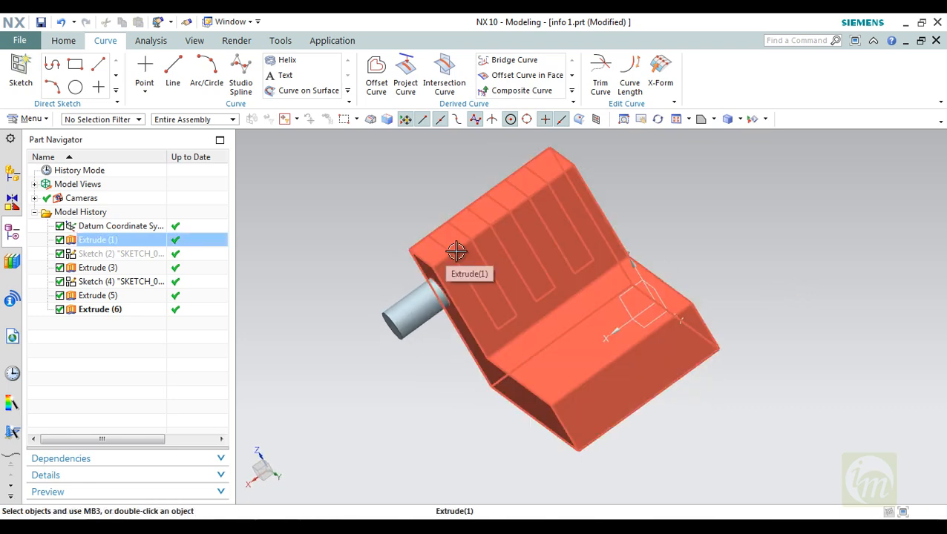
middle_drag(547, 266, 571, 258)
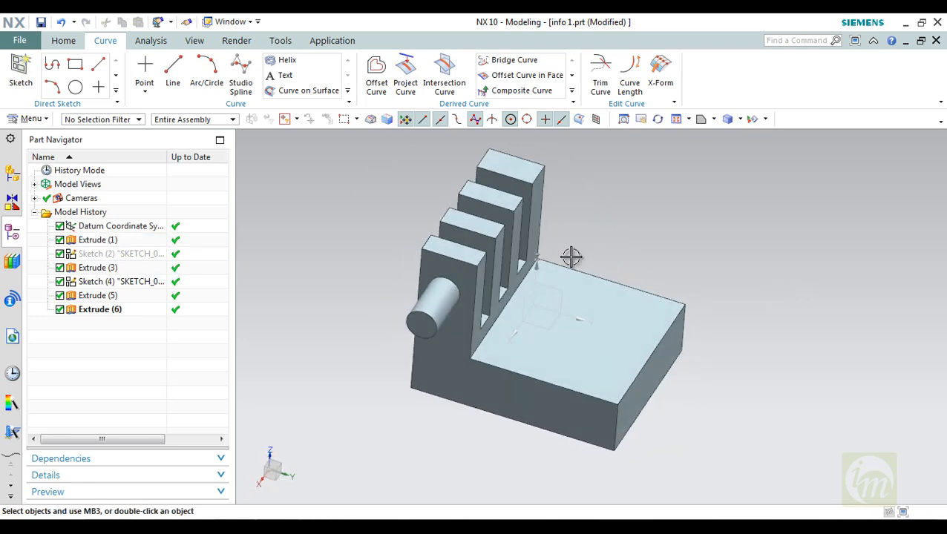
Edit the slot cut, Extrude (3), with rollback and set its end limit to Until Selected at the block's back face.
click(476, 243)
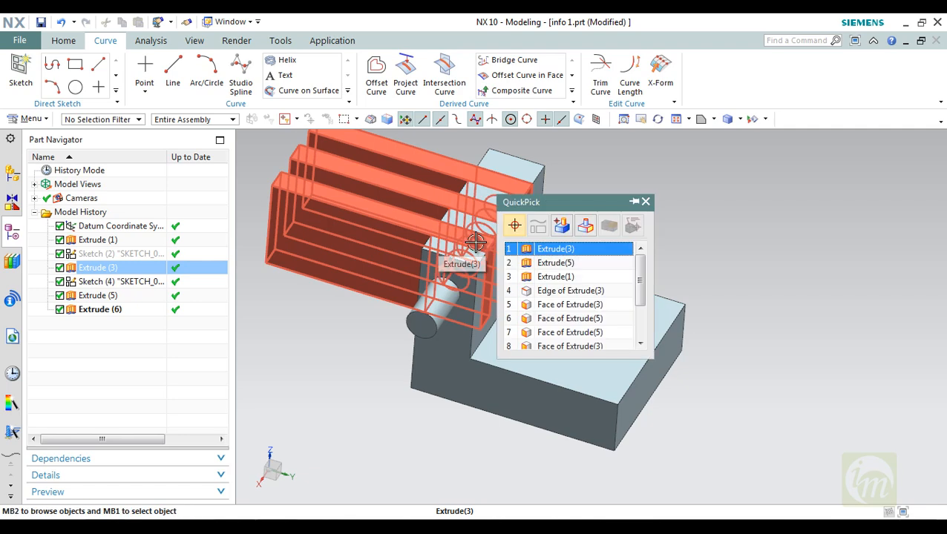
right_click(121, 268)
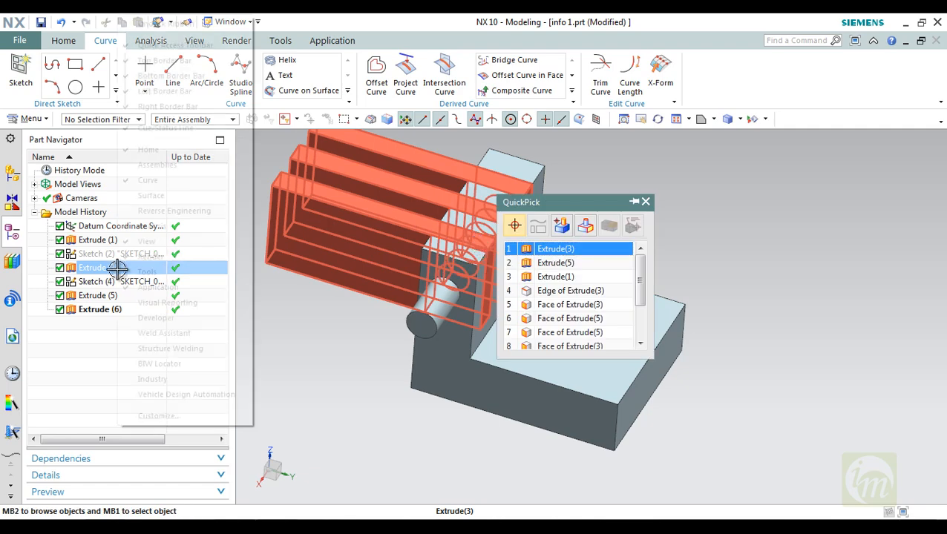
key(Escape)
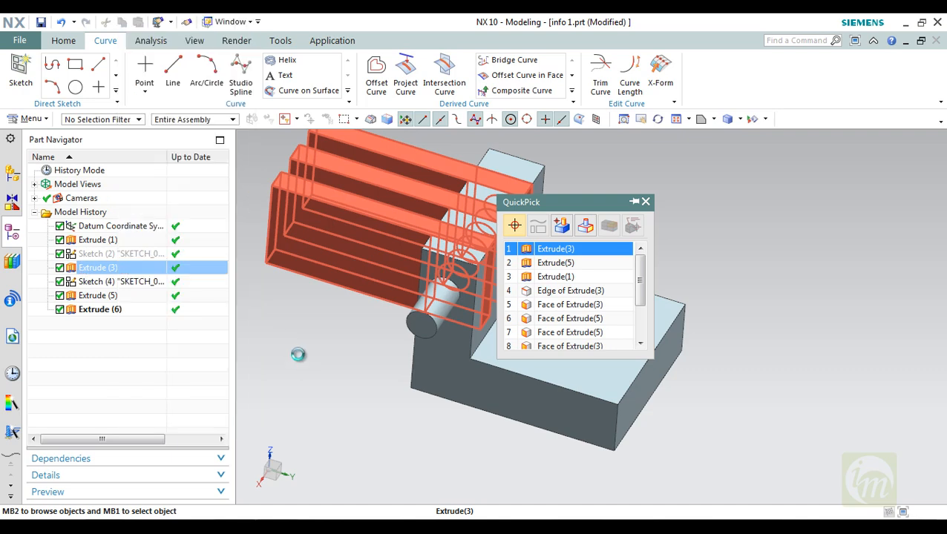
click(100, 268)
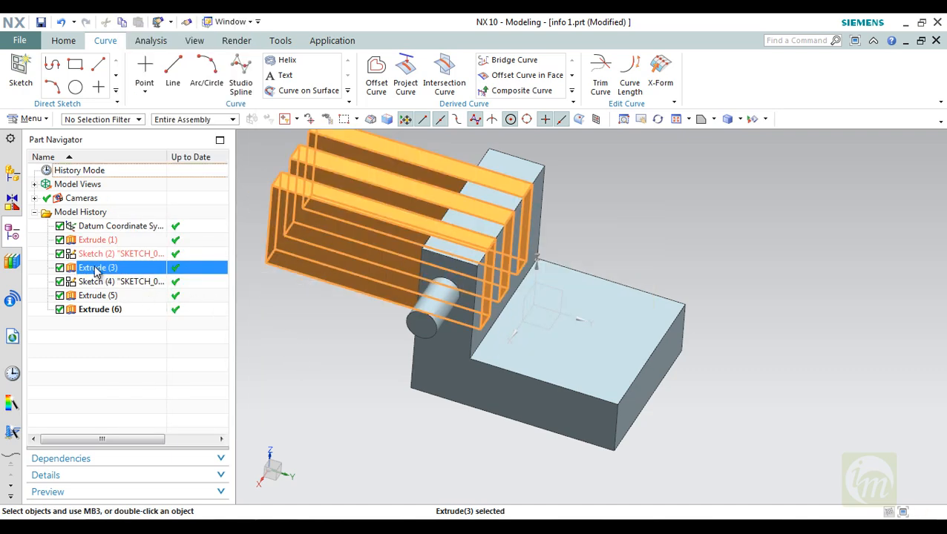
right_click(100, 270)
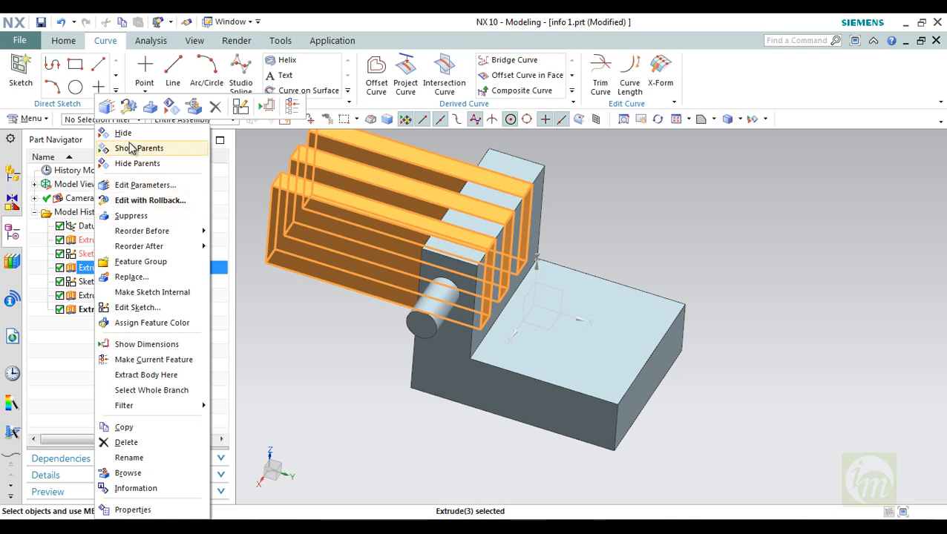
click(148, 201)
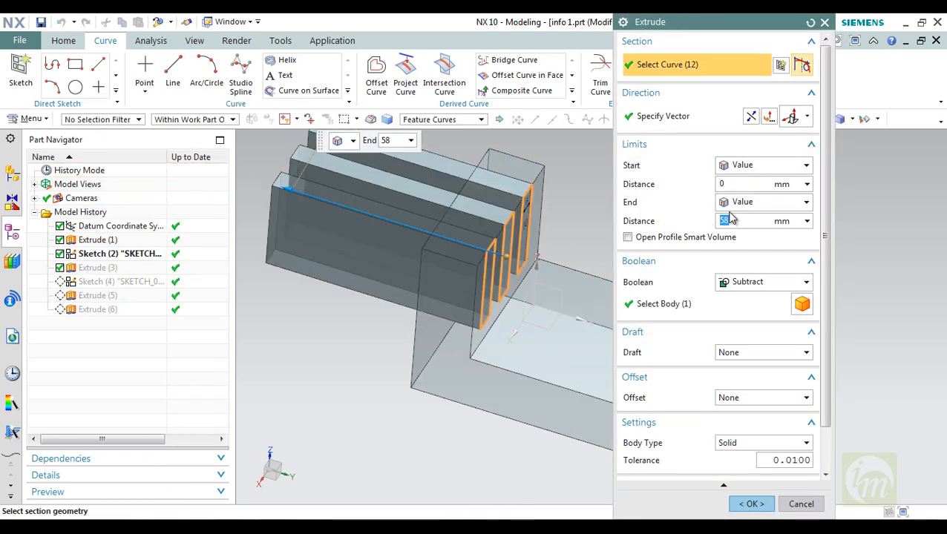
click(738, 204)
click(750, 255)
middle_drag(446, 319, 471, 340)
click(475, 276)
middle_drag(476, 276, 482, 364)
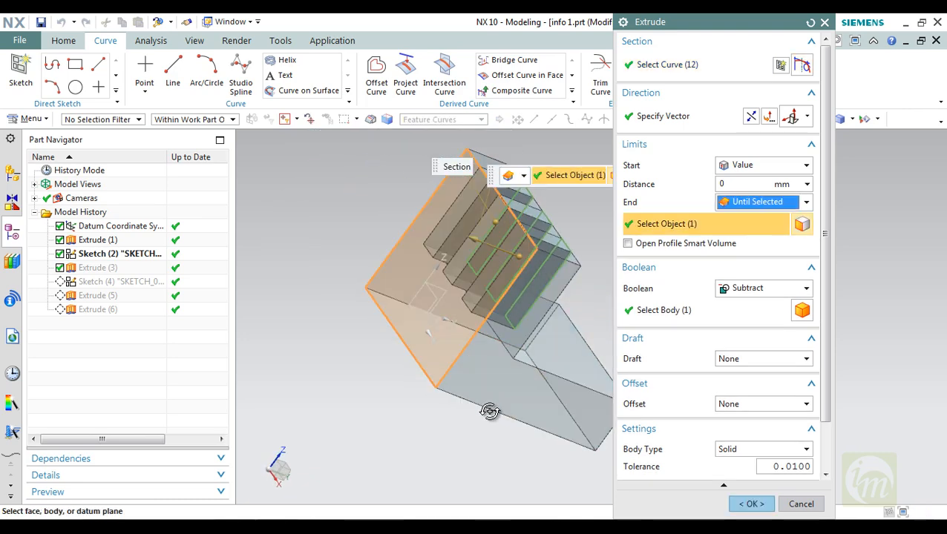
middle_drag(493, 410, 445, 400)
click(750, 504)
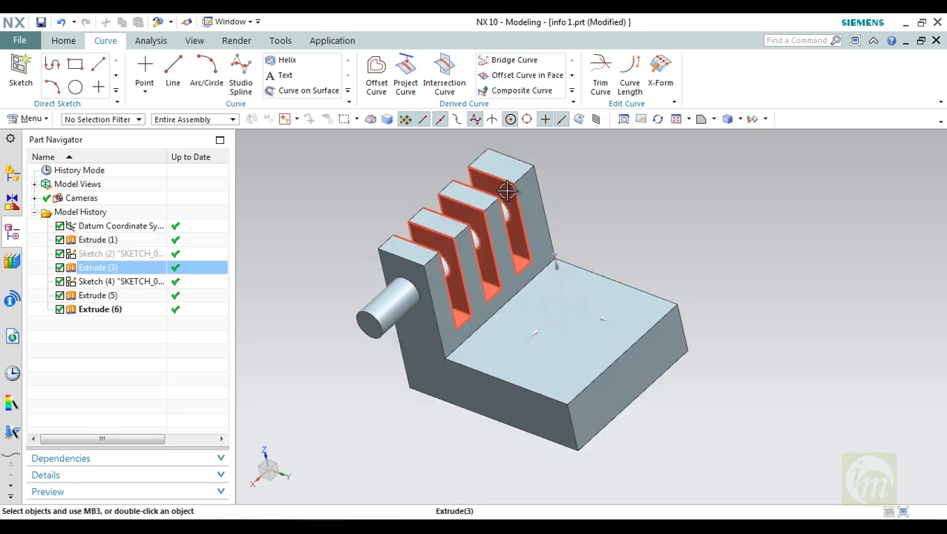
Measure the width of the slot nearest the pin between its front bottom corners with Simple Distance.
mouse_move(546, 254)
middle_down()
mouse_move(532, 247)
mouse_move(547, 248)
middle_up()
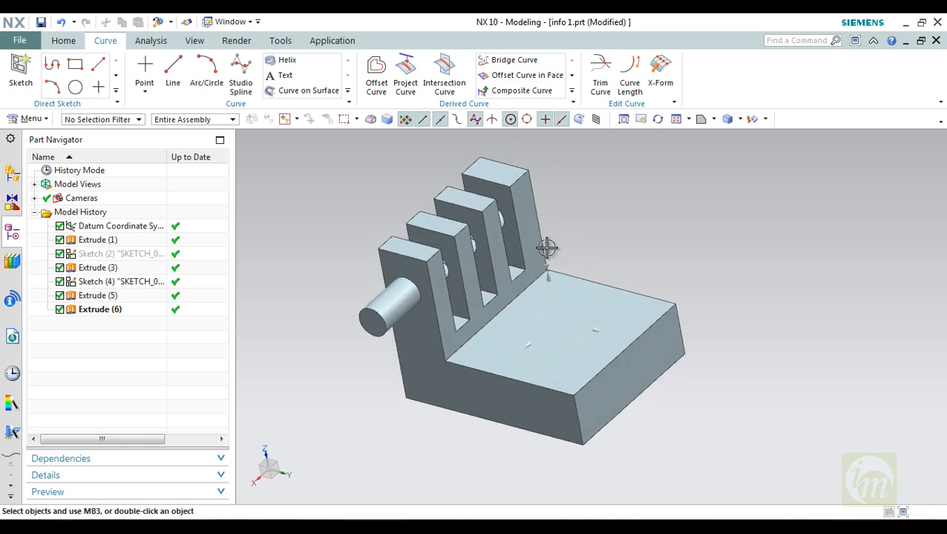
middle_drag(567, 327, 520, 315)
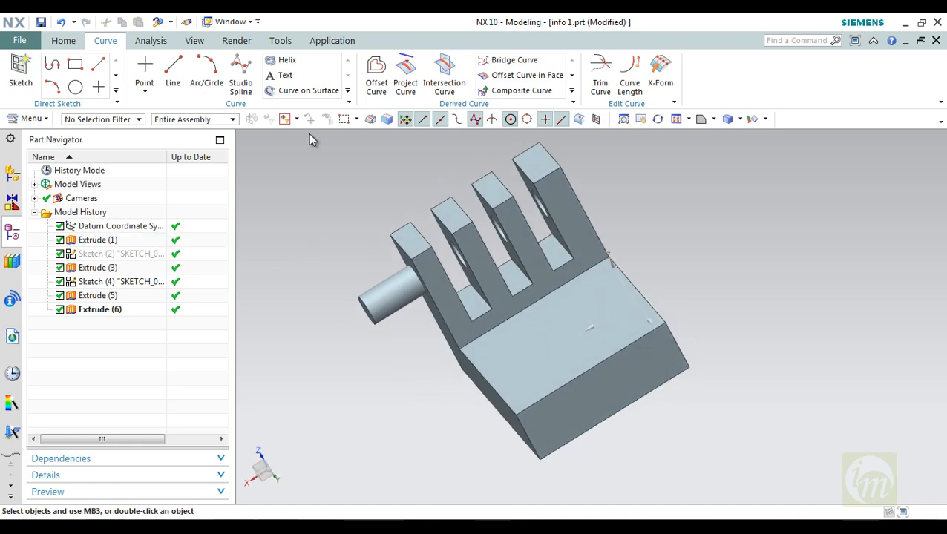
click(192, 41)
click(164, 43)
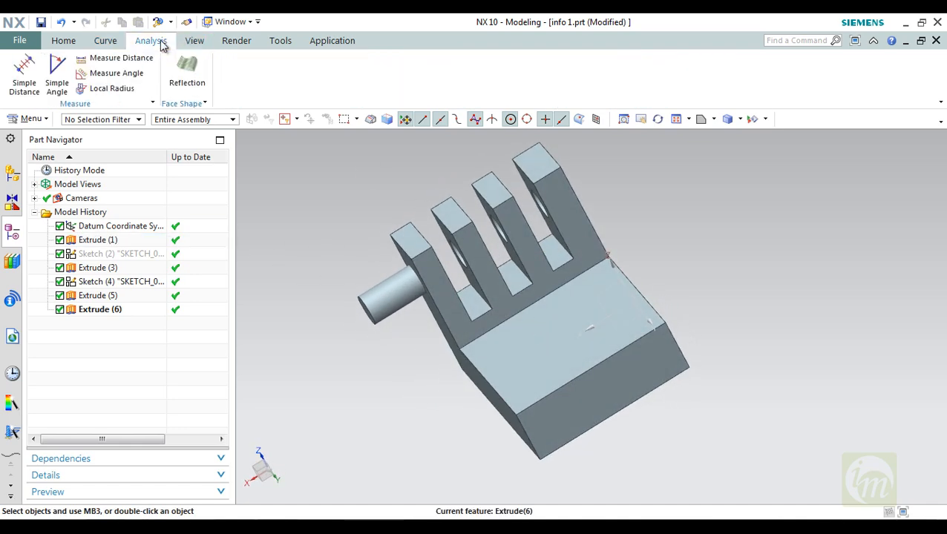
click(23, 76)
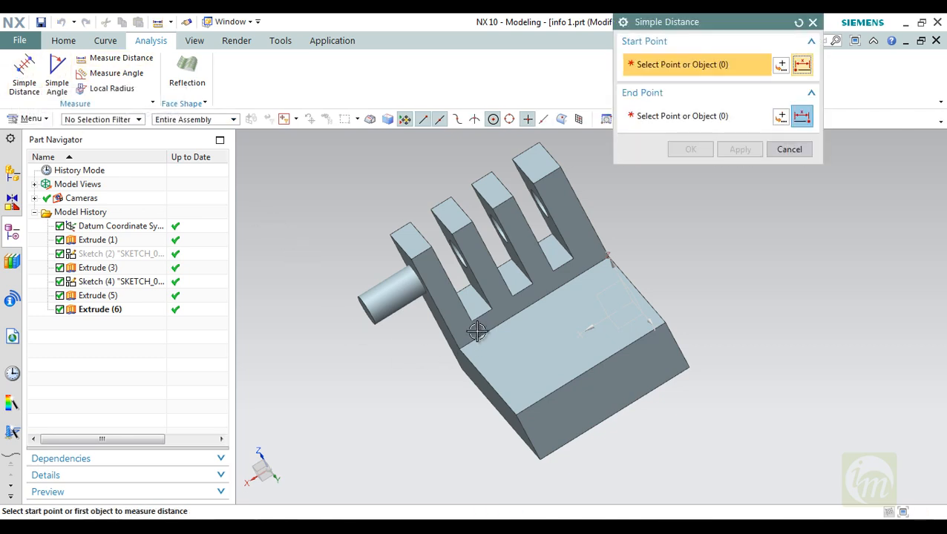
scroll(478, 327, up, 5)
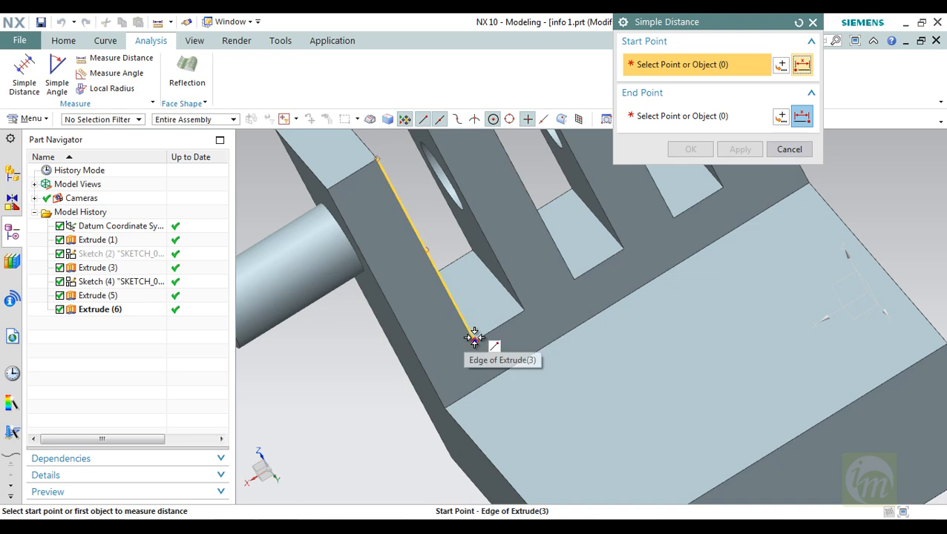
click(474, 334)
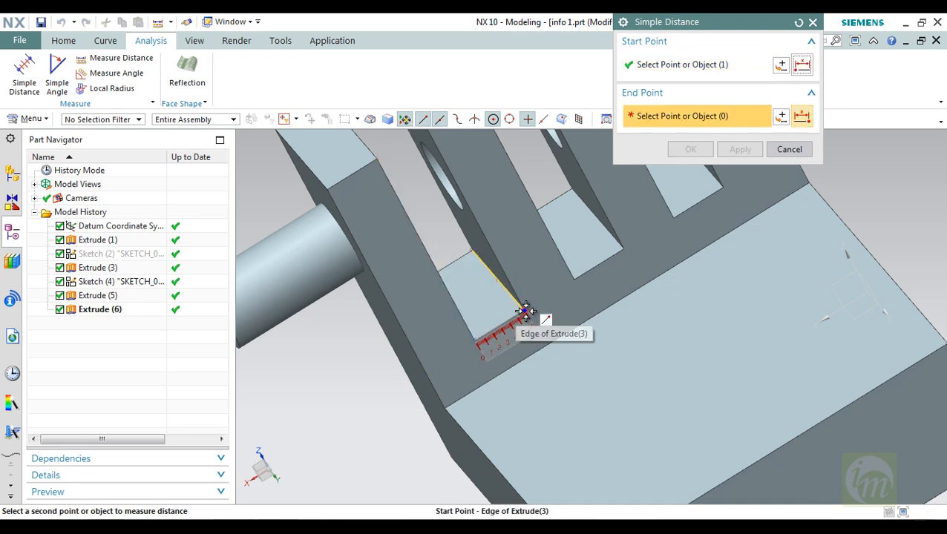
scroll(525, 310, up, 4)
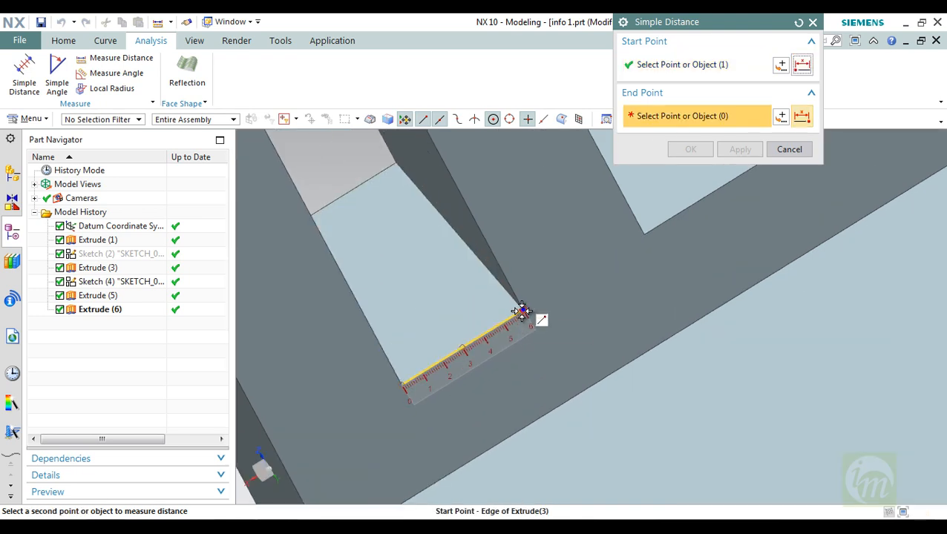
click(523, 315)
scroll(571, 348, down, 3)
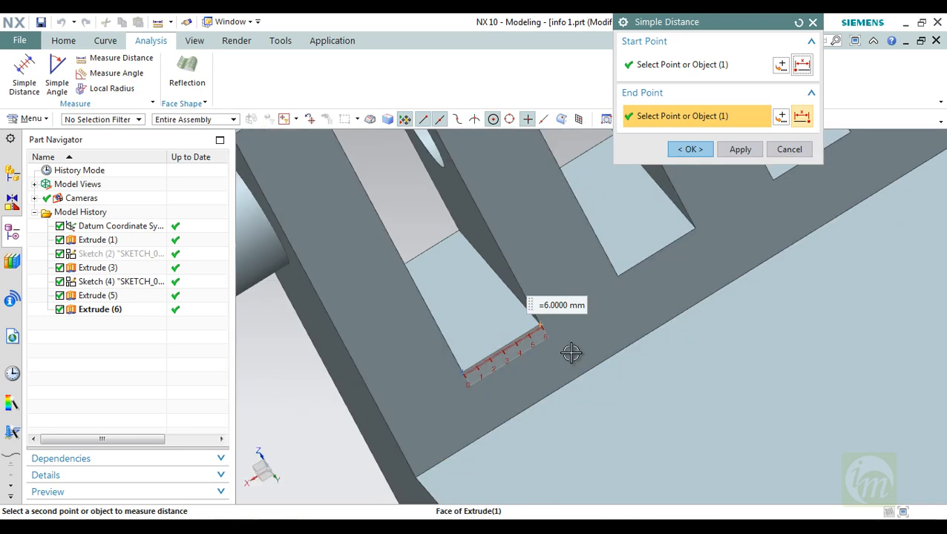
scroll(570, 355, down, 1)
key(Escape)
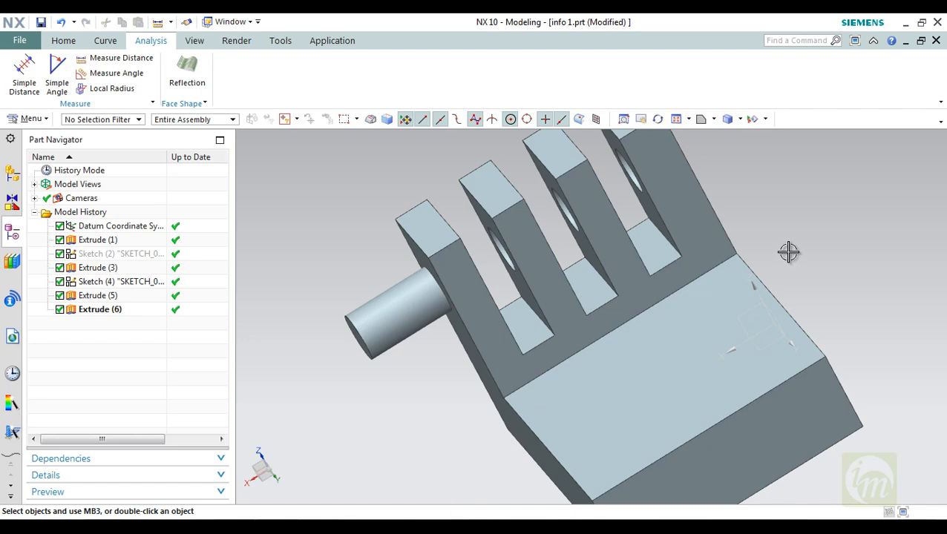
Try to measure the projecting pin's length with Simple Distance from its outer end to where it meets the block.
middle_drag(725, 253, 775, 235)
scroll(774, 236, down, 2)
scroll(616, 252, up, 2)
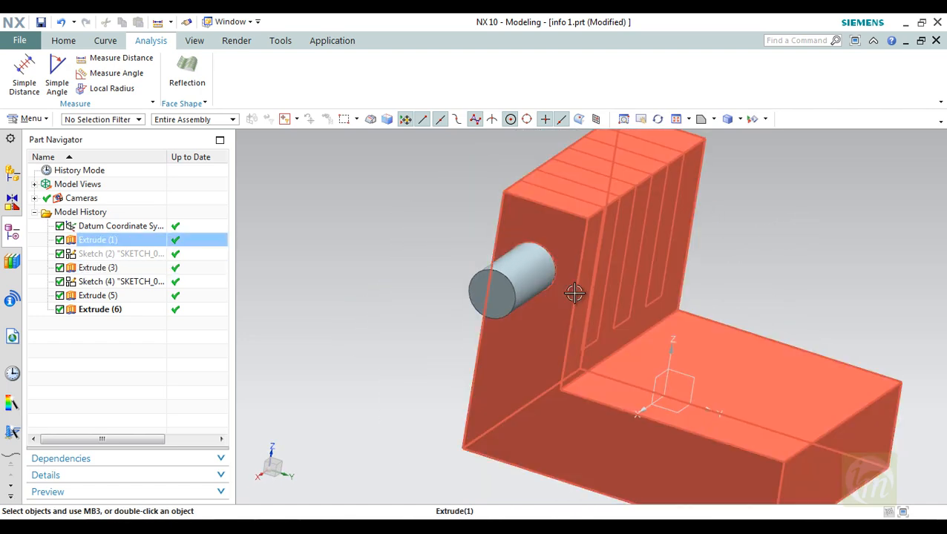
middle_drag(541, 295, 468, 286)
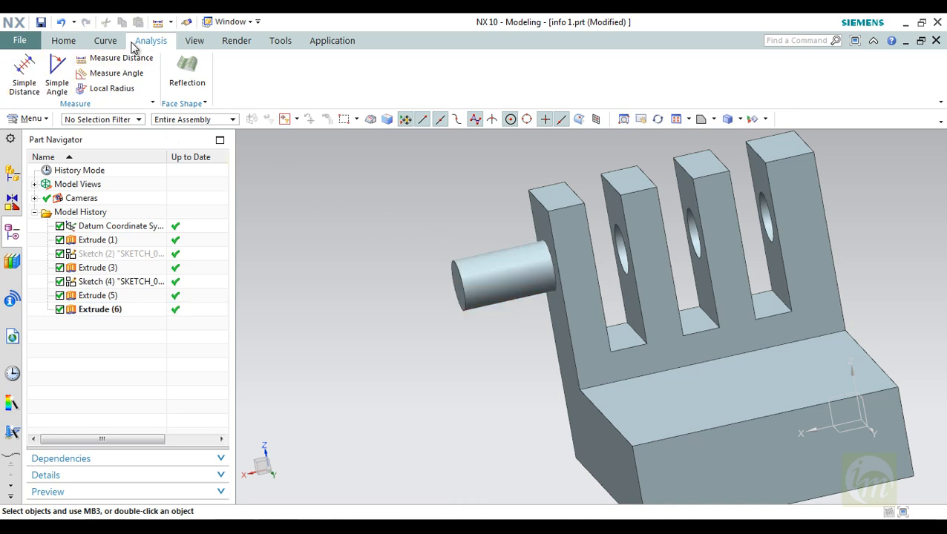
click(21, 74)
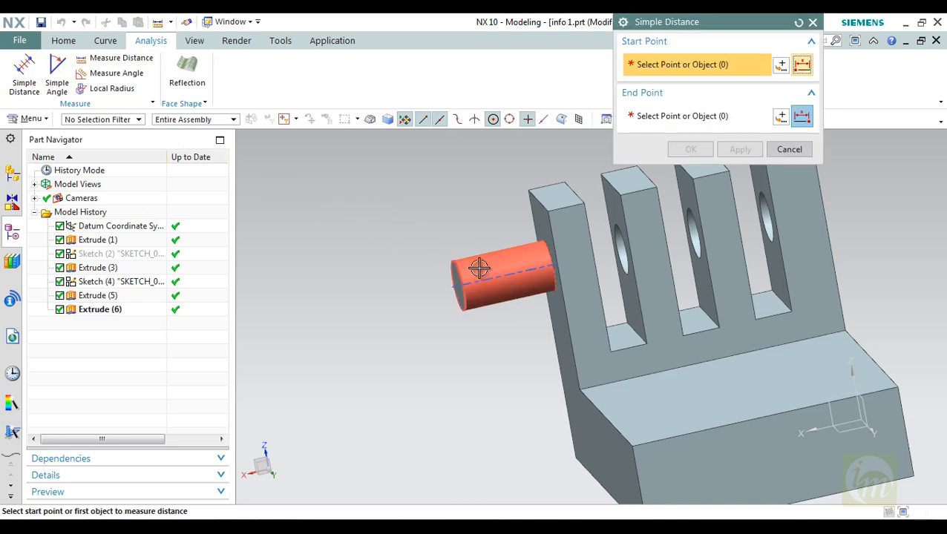
click(456, 291)
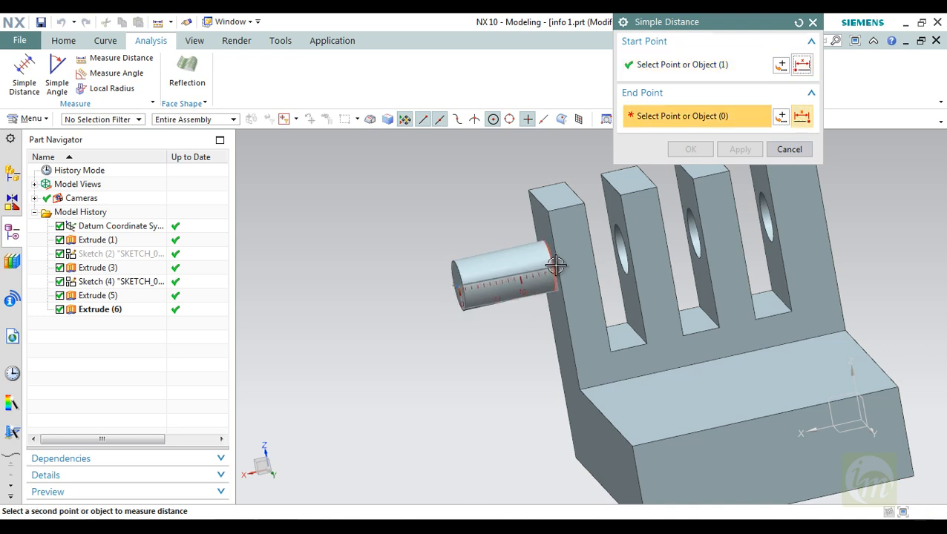
click(548, 276)
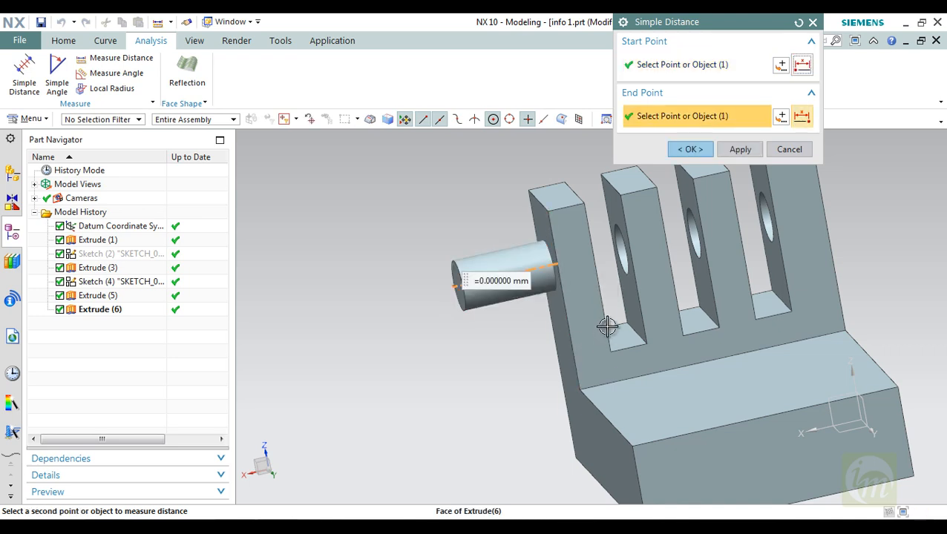
key(Escape)
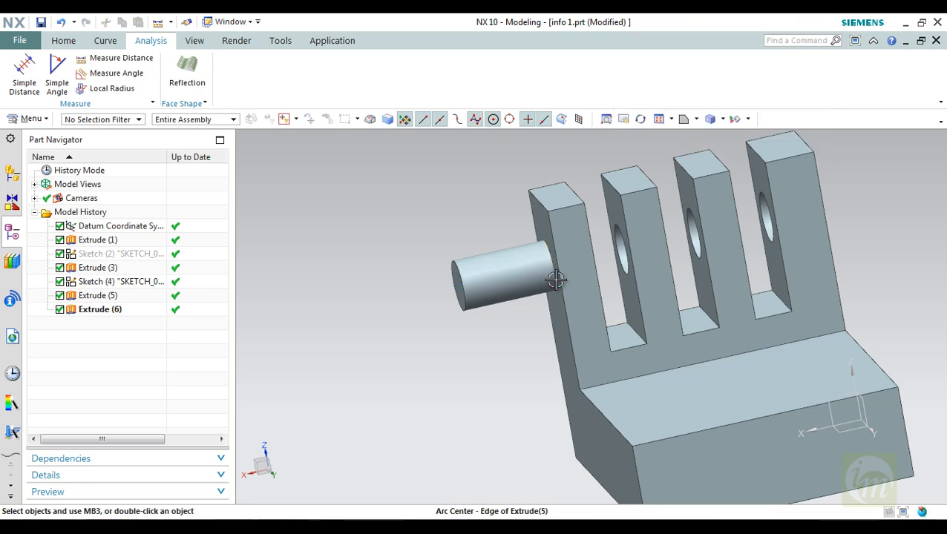
Measure the angle between the posts' slotted front face and the base's upper face with Simple Angle.
click(53, 82)
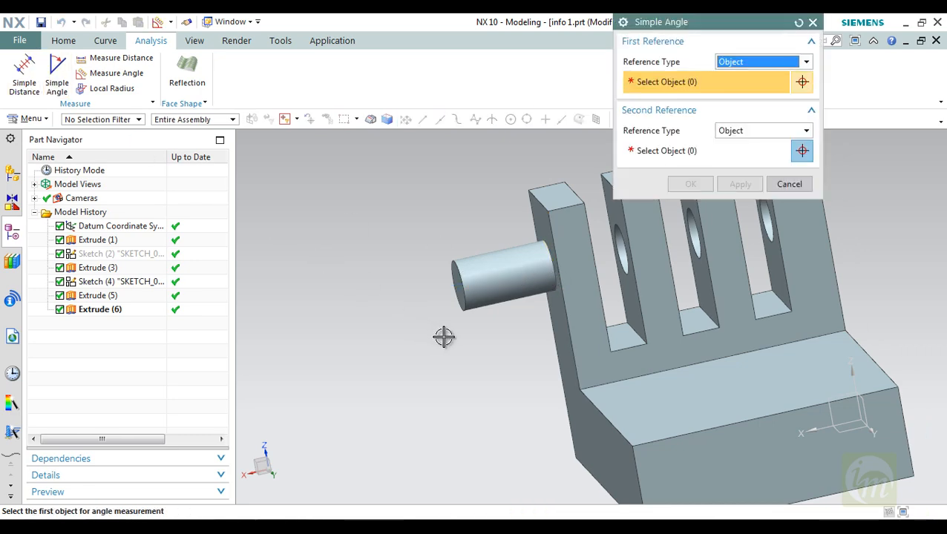
click(651, 348)
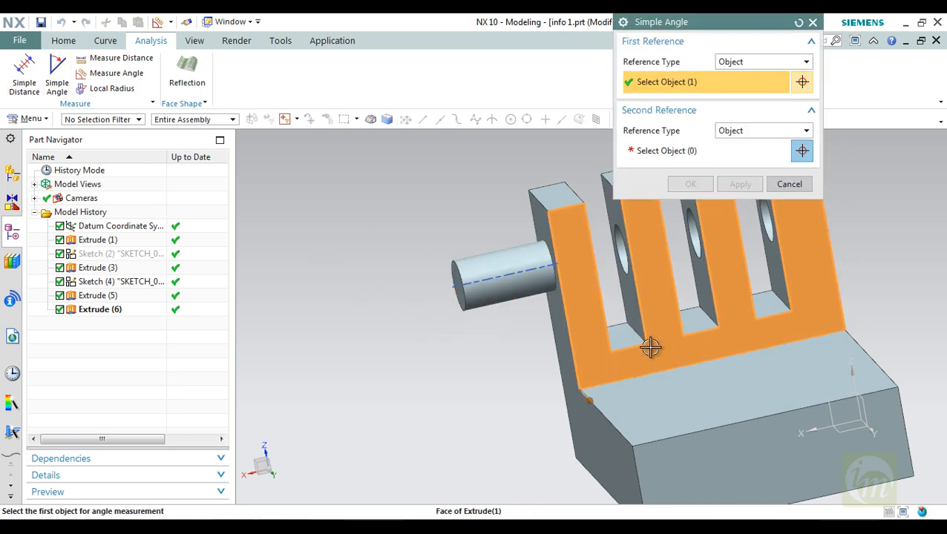
click(660, 401)
middle_drag(619, 362, 733, 334)
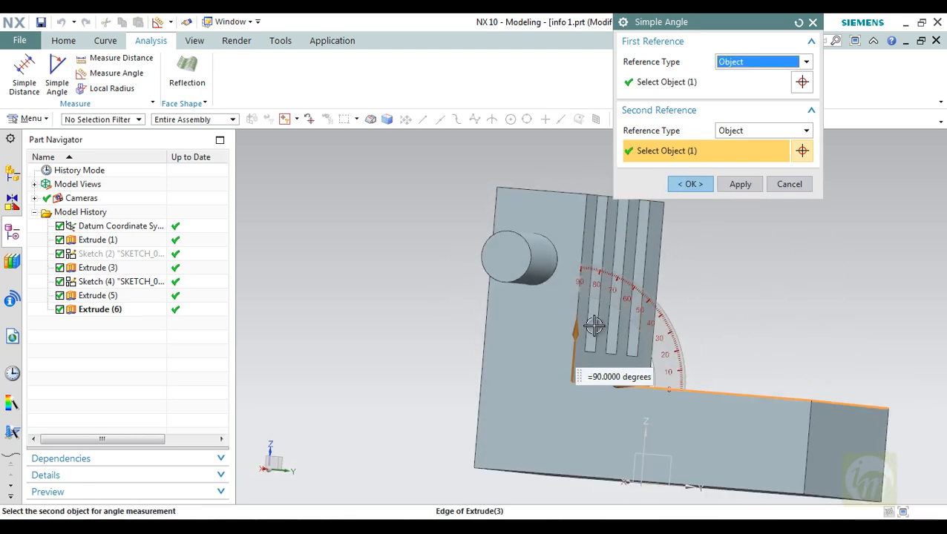
click(788, 185)
Measure the minimum distance between the inner, slot-facing faces of the two outermost posts with Measure Distance.
click(91, 59)
scroll(400, 311, up, 1)
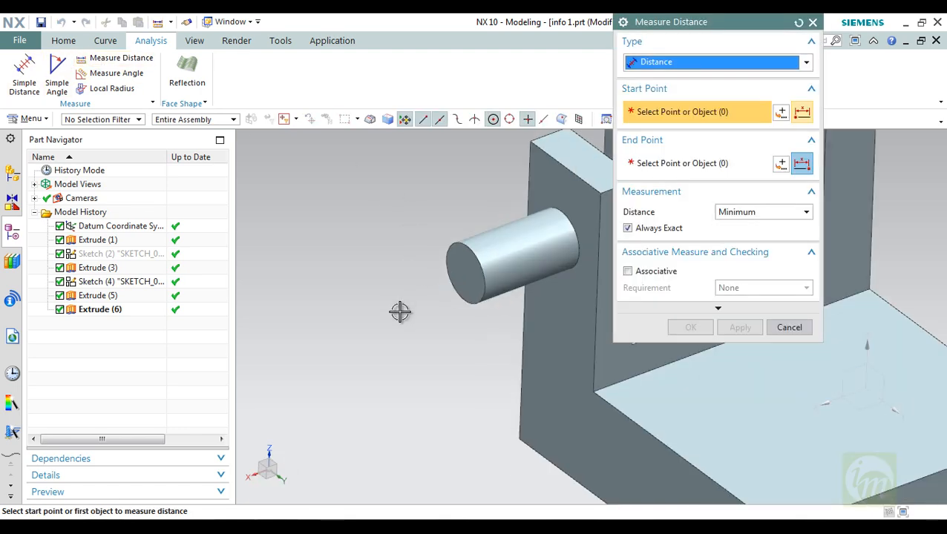
scroll(400, 312, down, 3)
middle_drag(511, 340, 564, 291)
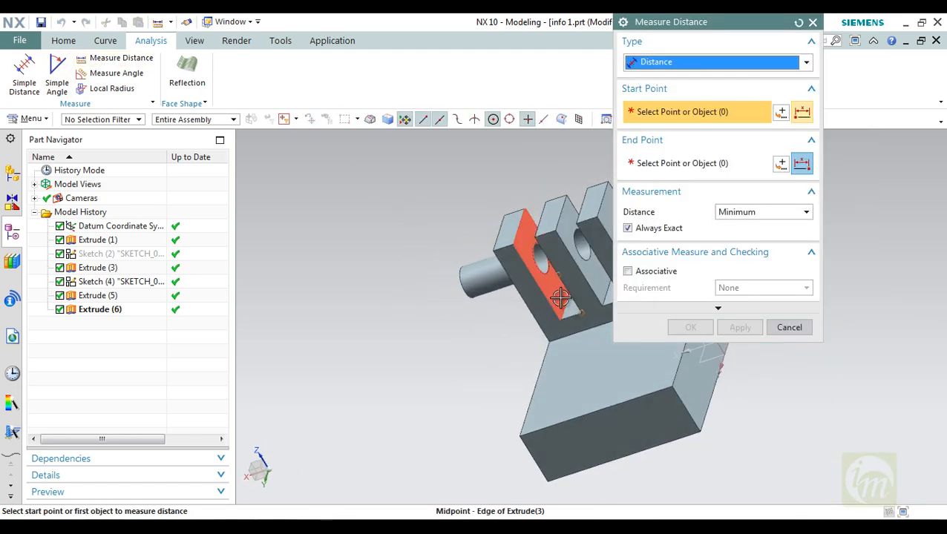
click(560, 297)
scroll(509, 361, down, 4)
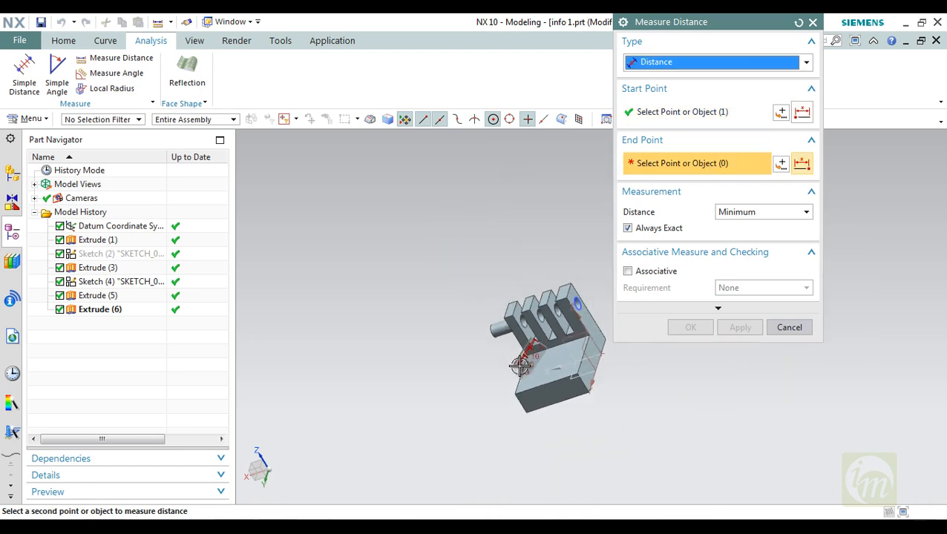
middle_drag(501, 375, 586, 347)
scroll(553, 345, up, 4)
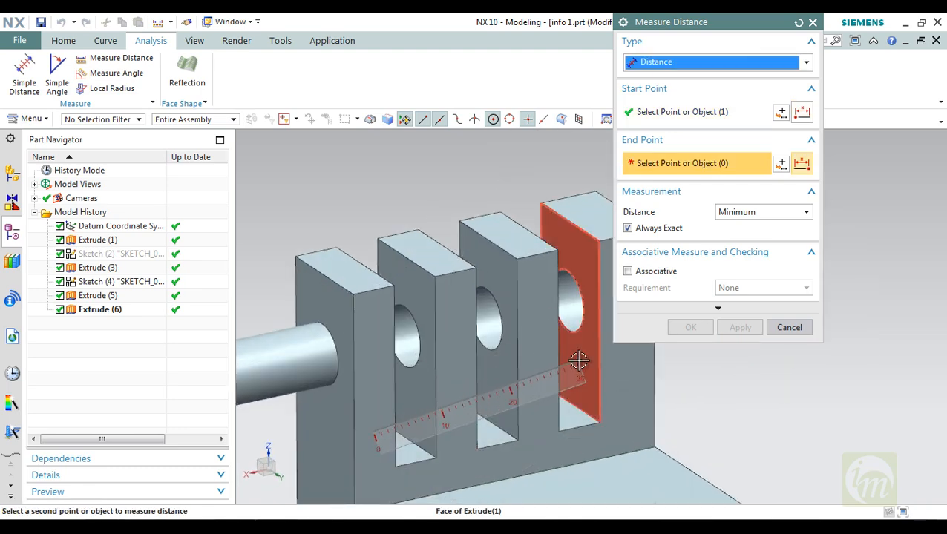
click(578, 361)
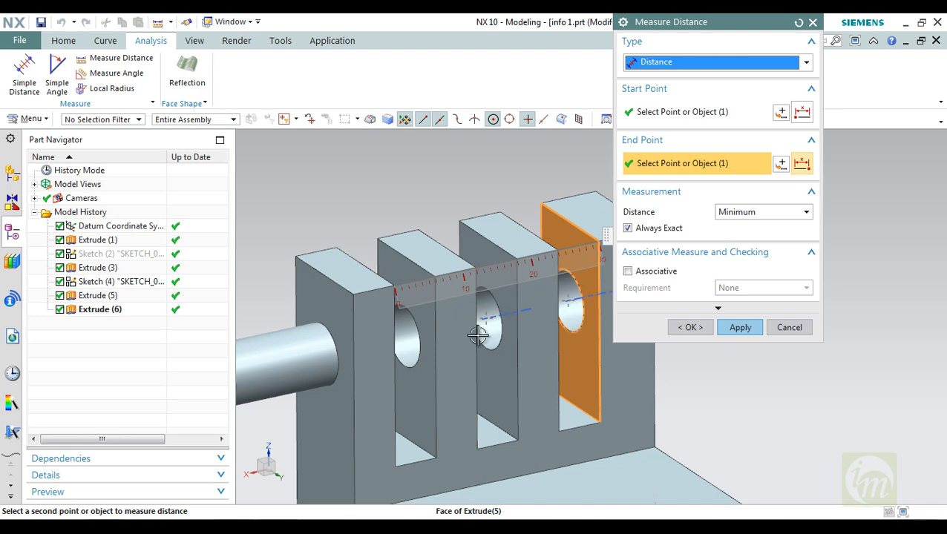
scroll(423, 354, up, 3)
scroll(423, 355, down, 4)
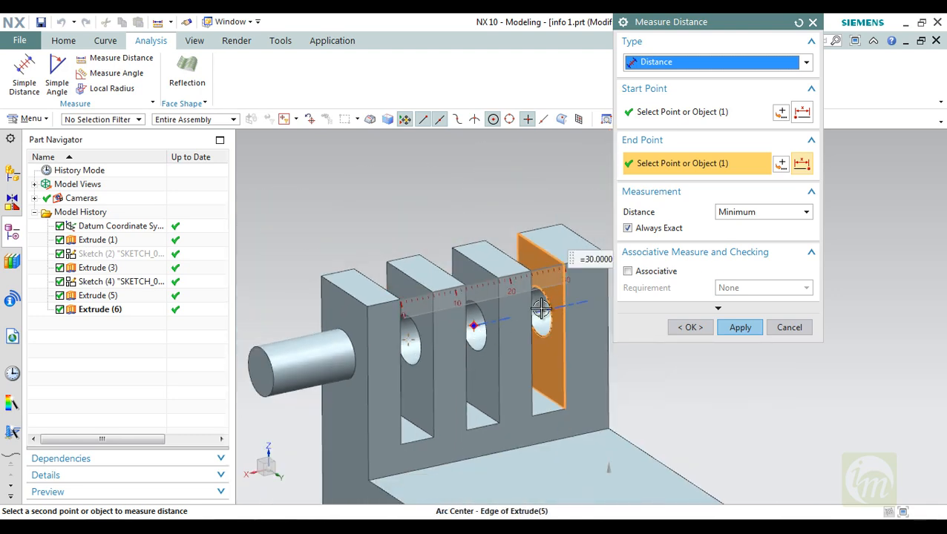
scroll(549, 304, down, 1)
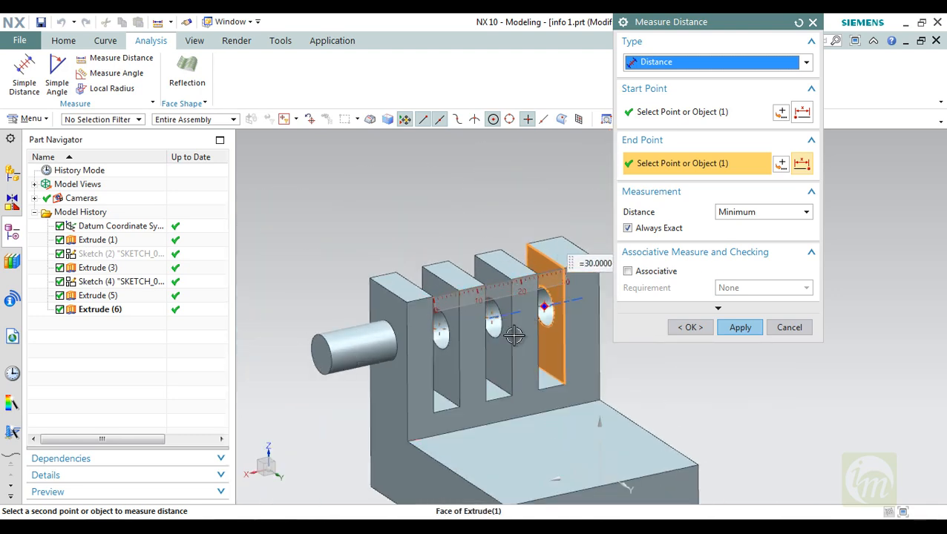
Switch the distance measurement between the outermost posts' inner faces to Minimum (local), and leave the measurement without applying it.
click(748, 211)
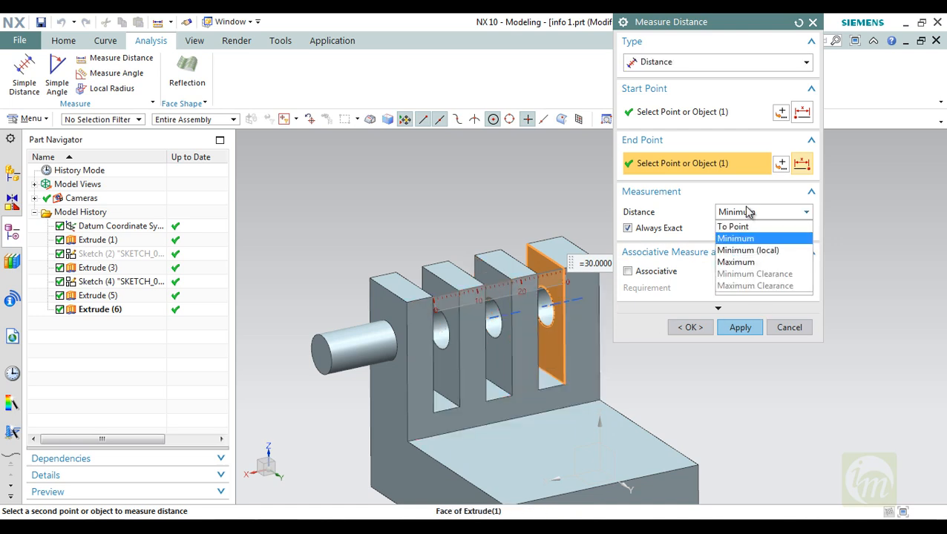
click(756, 251)
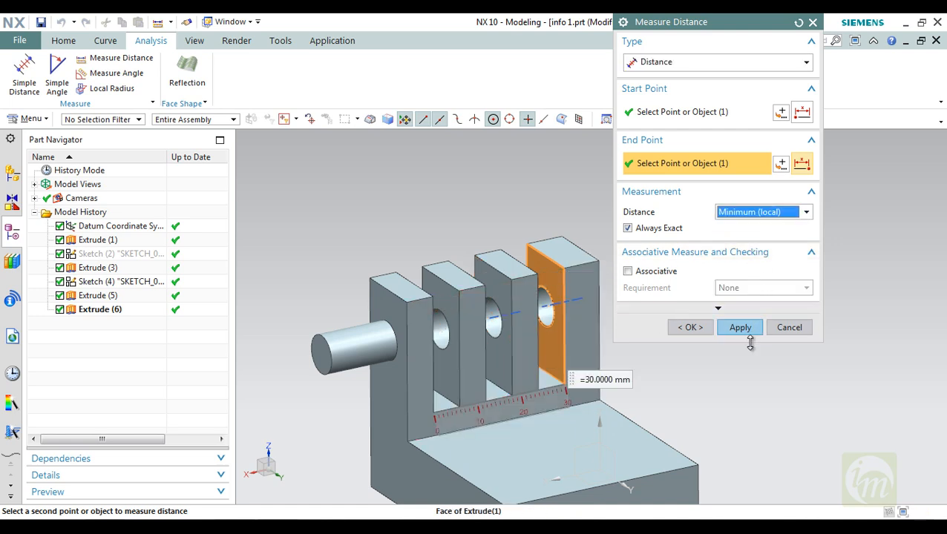
click(787, 328)
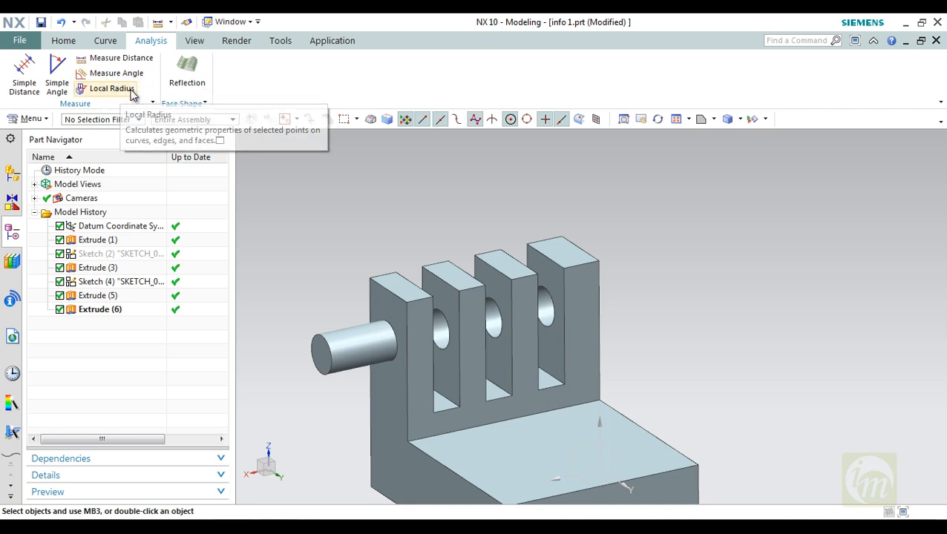
Check the local radius at a point on the projecting pin and inside the middle hole with Local Radius.
click(120, 89)
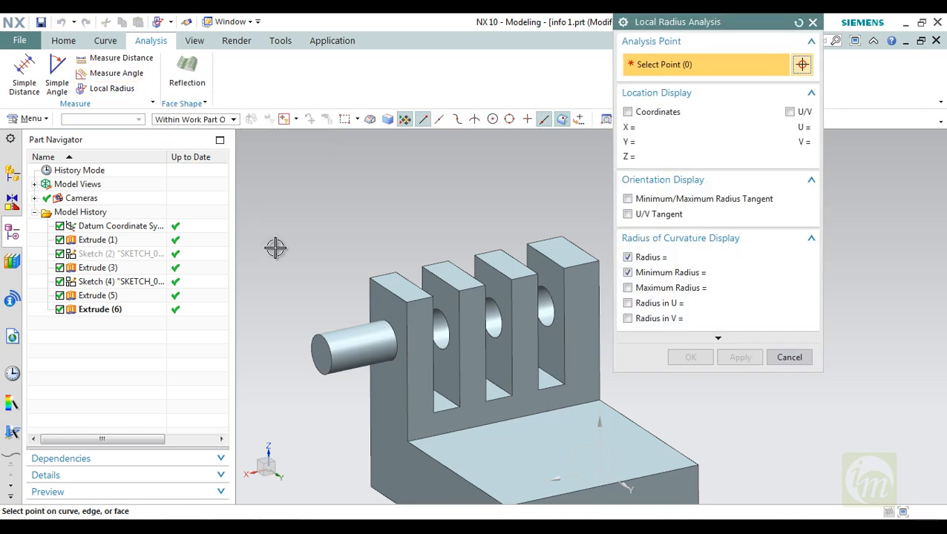
click(351, 345)
scroll(371, 351, down, 3)
scroll(386, 354, up, 5)
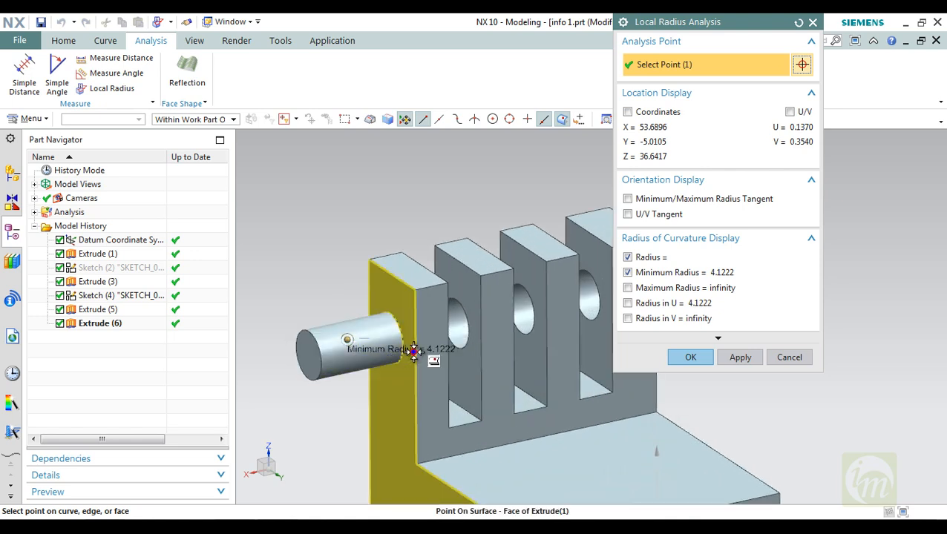
click(525, 321)
middle_drag(523, 380, 571, 412)
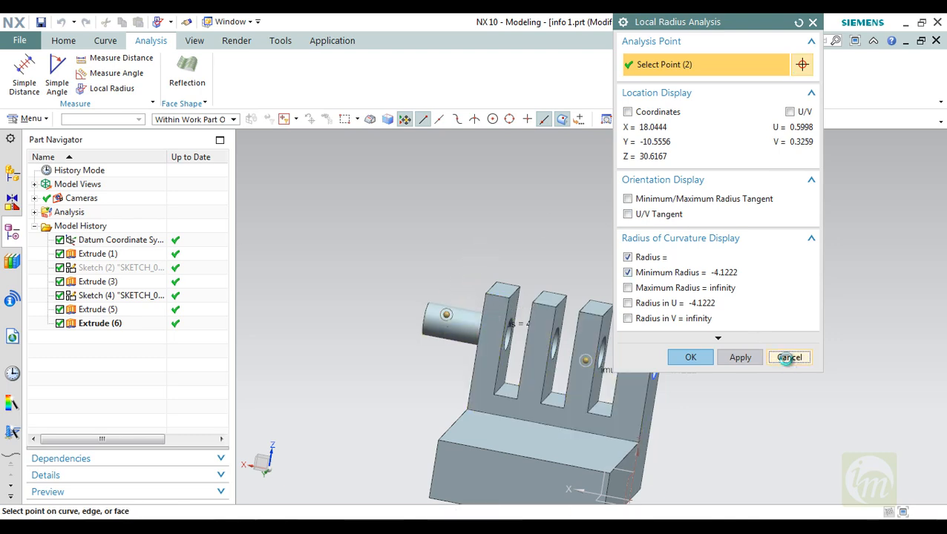
click(788, 358)
middle_drag(404, 310, 427, 327)
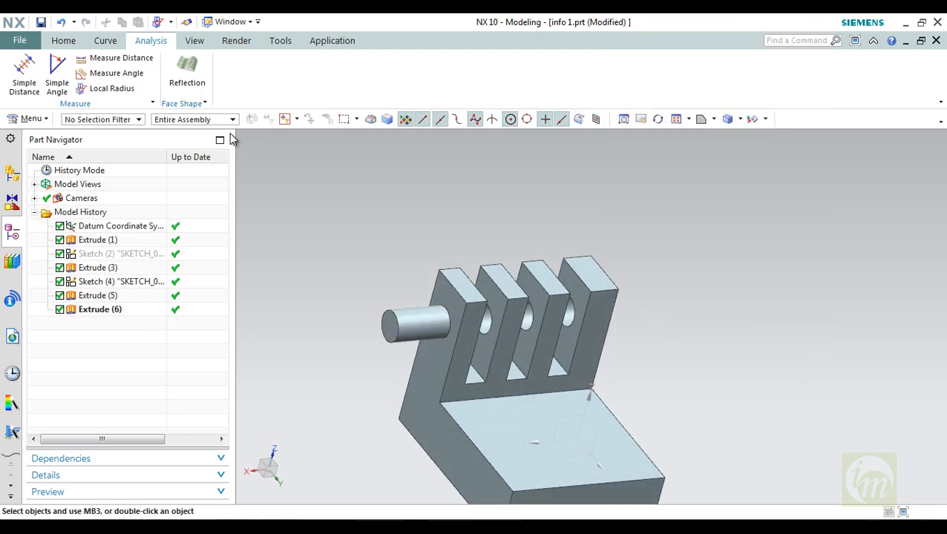
Apply a Reflection face analysis with 32 horizontal black and white lines to the slotted front face.
click(187, 70)
middle_drag(545, 321, 531, 304)
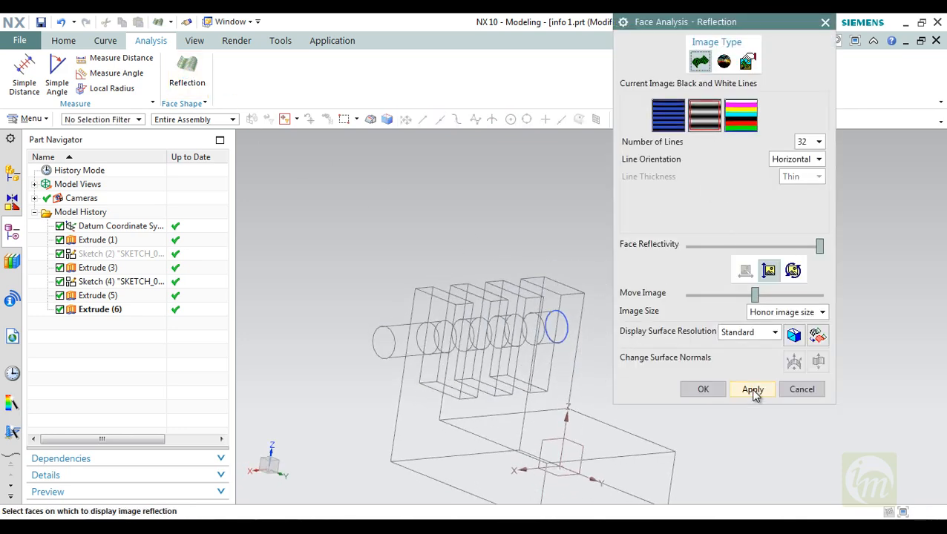
click(583, 359)
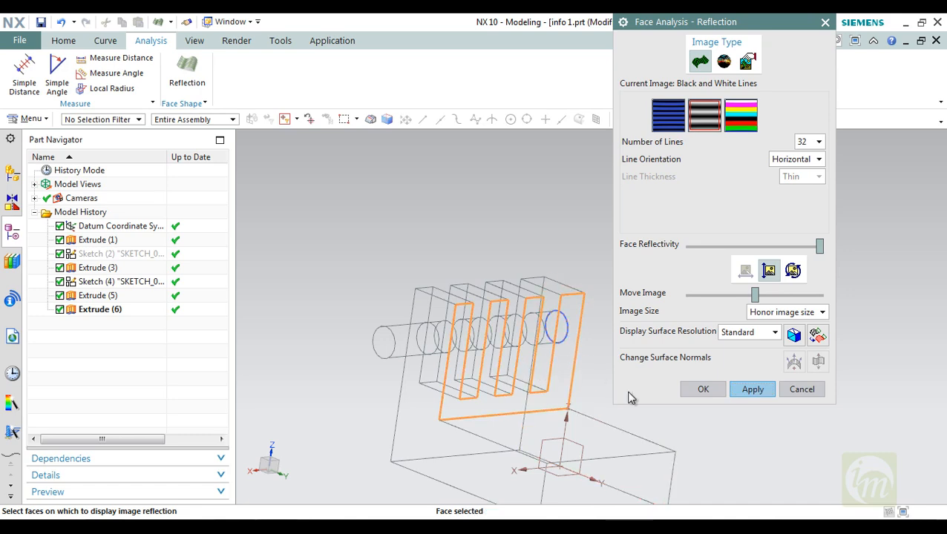
click(753, 395)
click(704, 390)
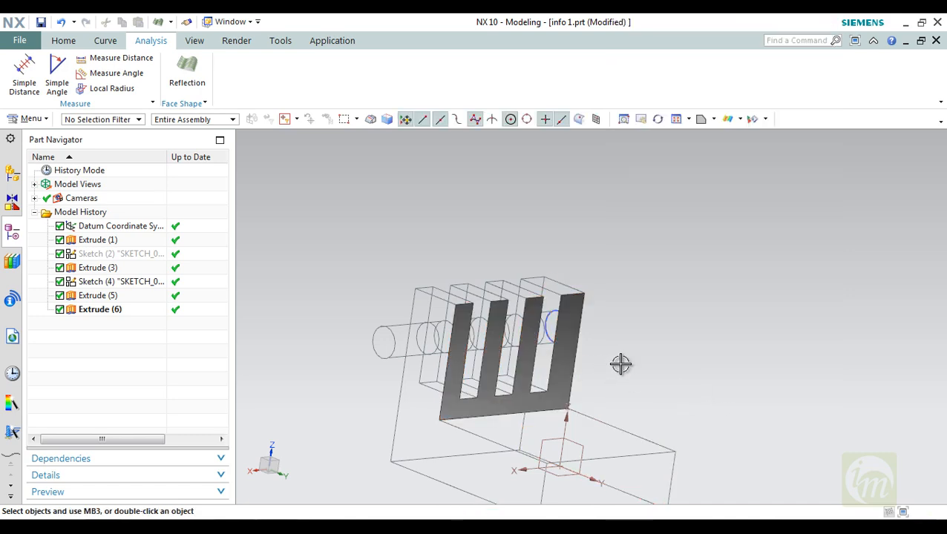
middle_drag(620, 363, 655, 342)
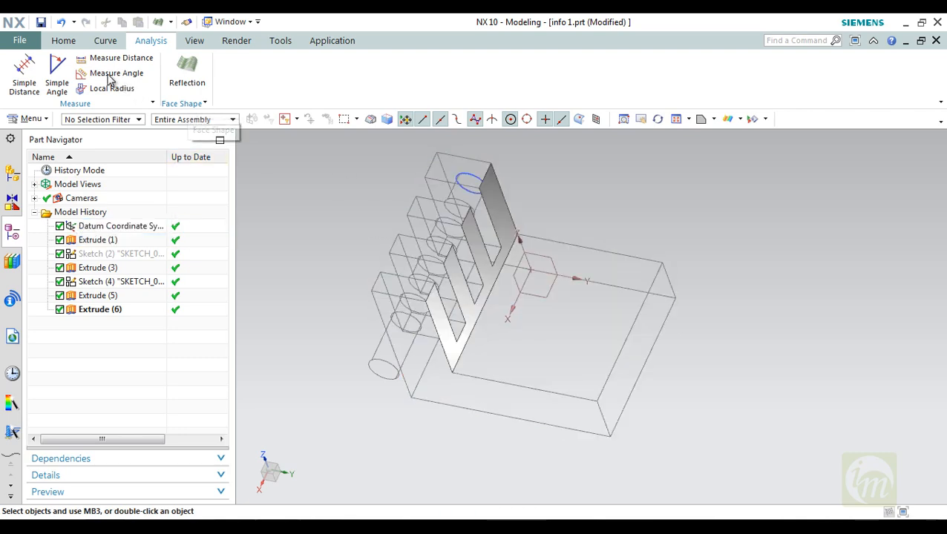
Return the model's rendering style to Shaded with Edges.
click(64, 41)
click(196, 41)
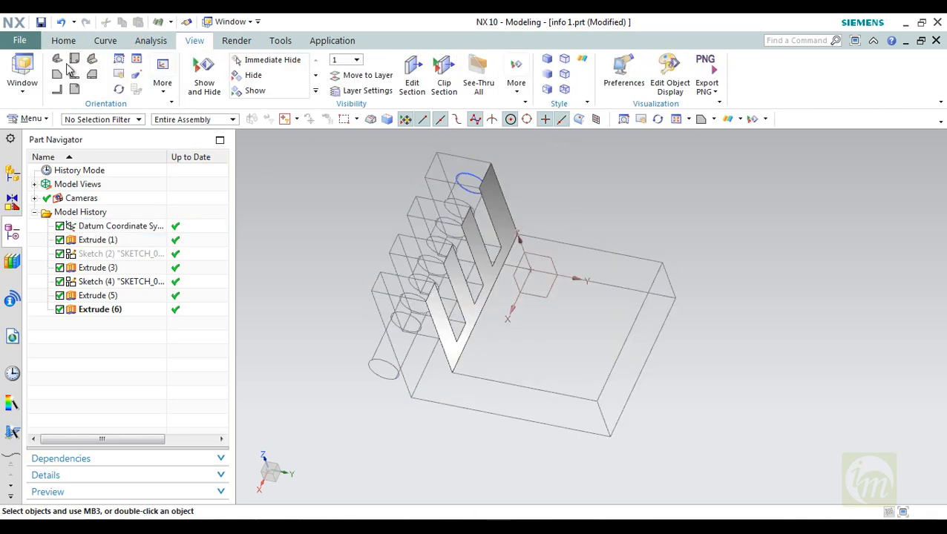
click(547, 59)
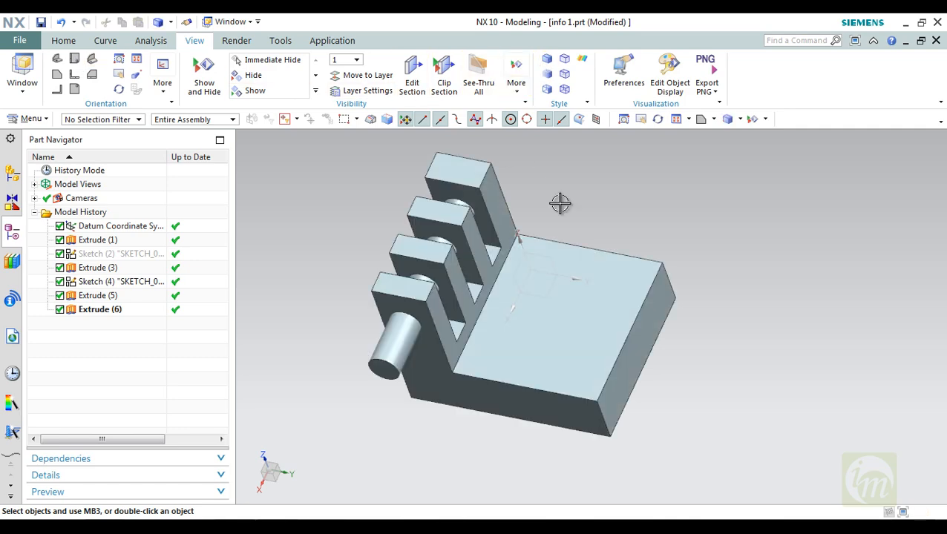
mouse_move(560, 203)
middle_down()
mouse_move(538, 269)
mouse_move(563, 267)
middle_up()
click(151, 41)
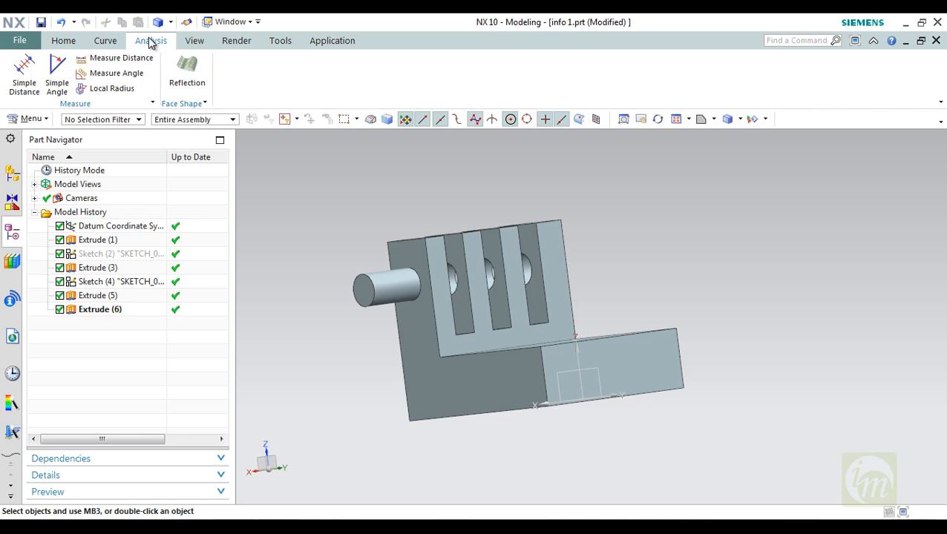
middle_drag(600, 253, 596, 262)
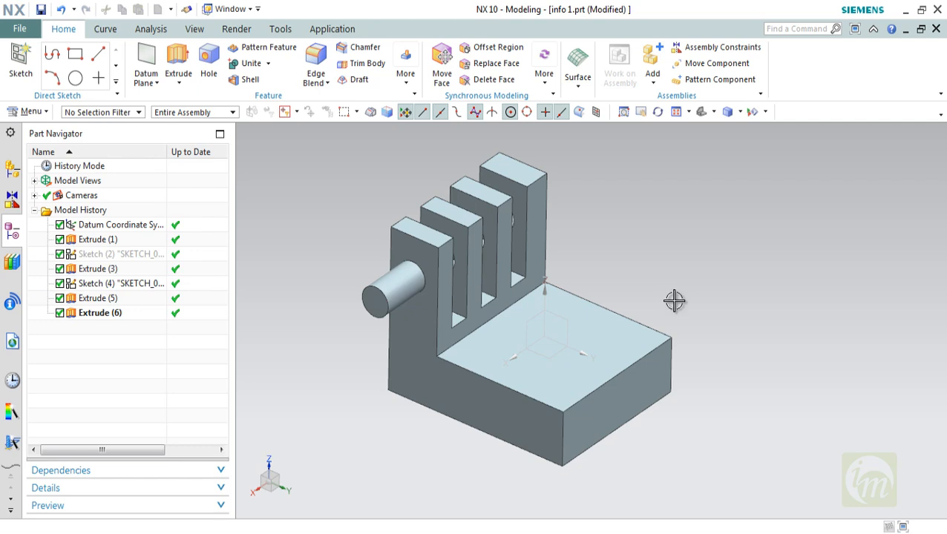
middle_drag(674, 300, 662, 304)
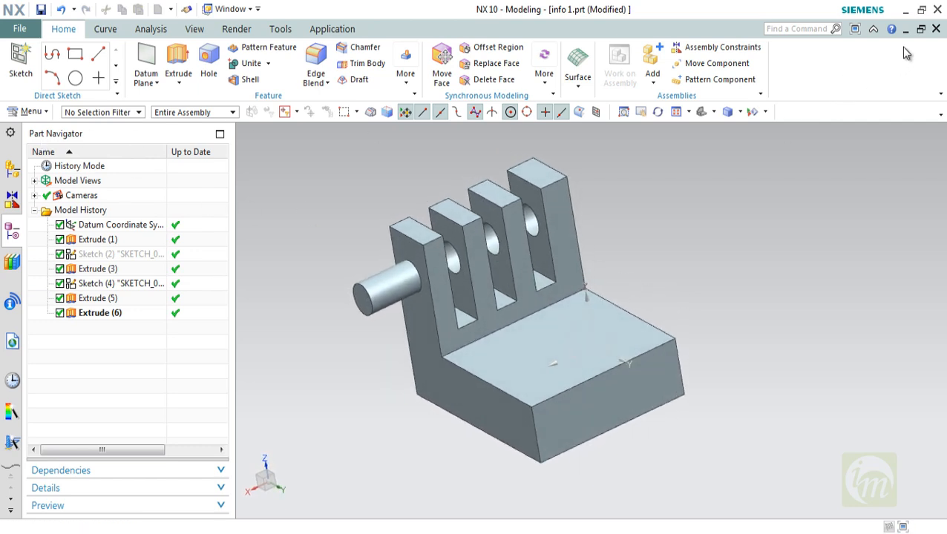
Close info 1.prt without saving and create a new part named info3 from the Model template in millimetres.
click(936, 29)
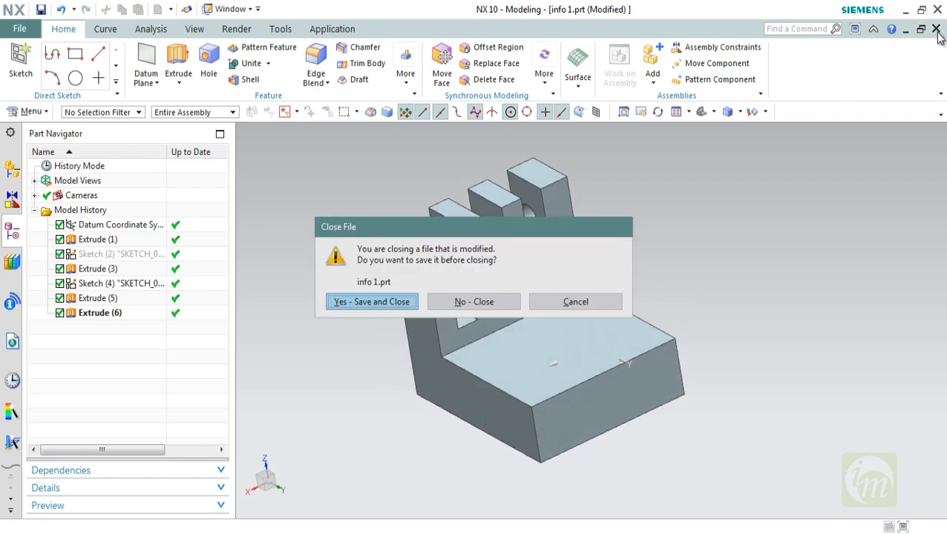
click(475, 302)
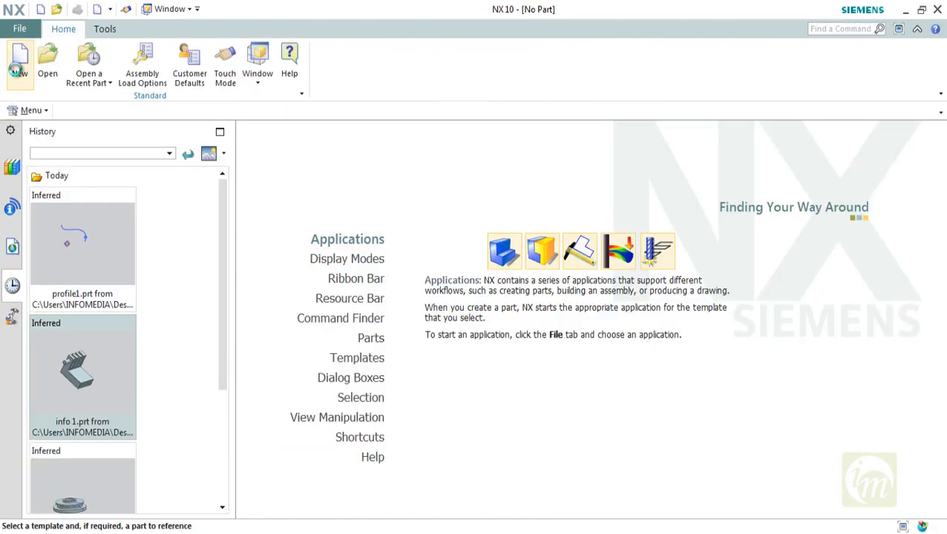
click(18, 67)
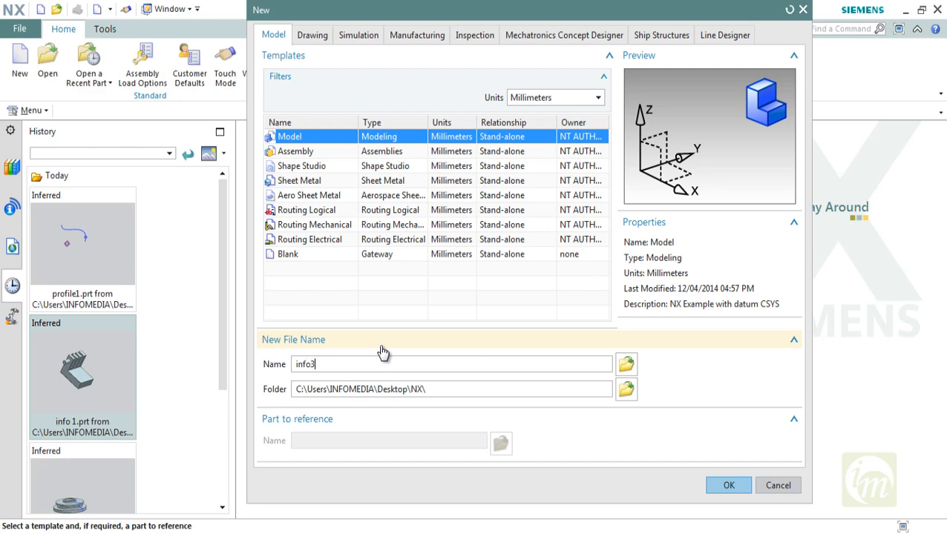
text(info3)
key(Return)
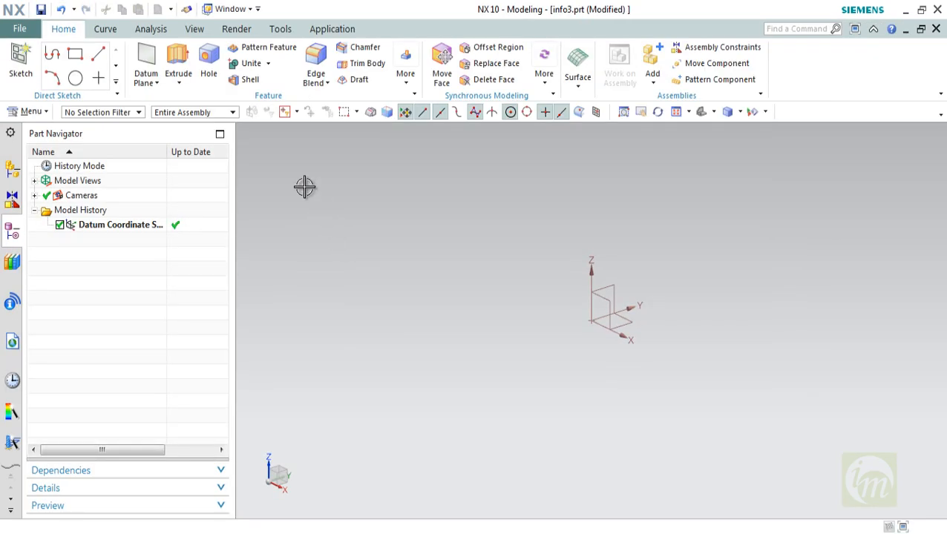
Start an Extrude with a new section sketch on the XY plane and draw a 100 mm diameter circle centred on the origin.
click(177, 63)
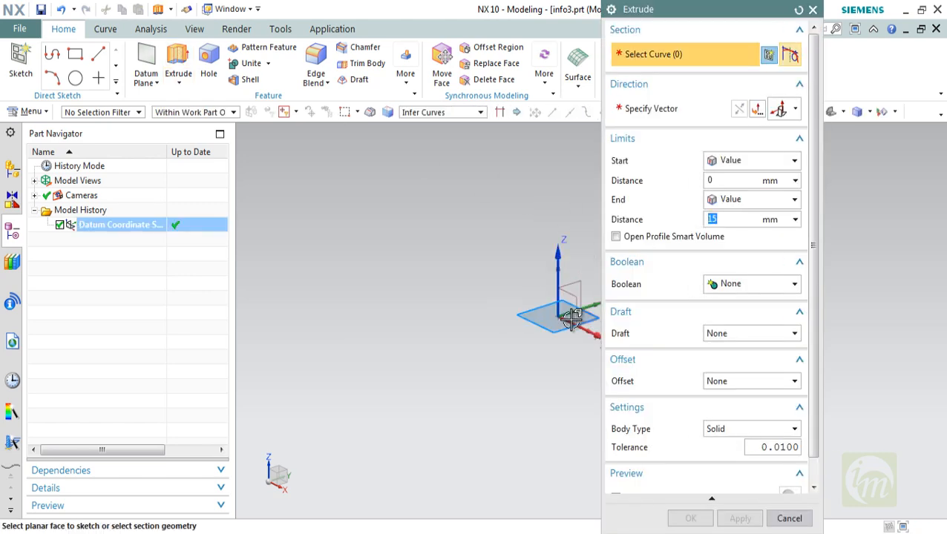
click(571, 326)
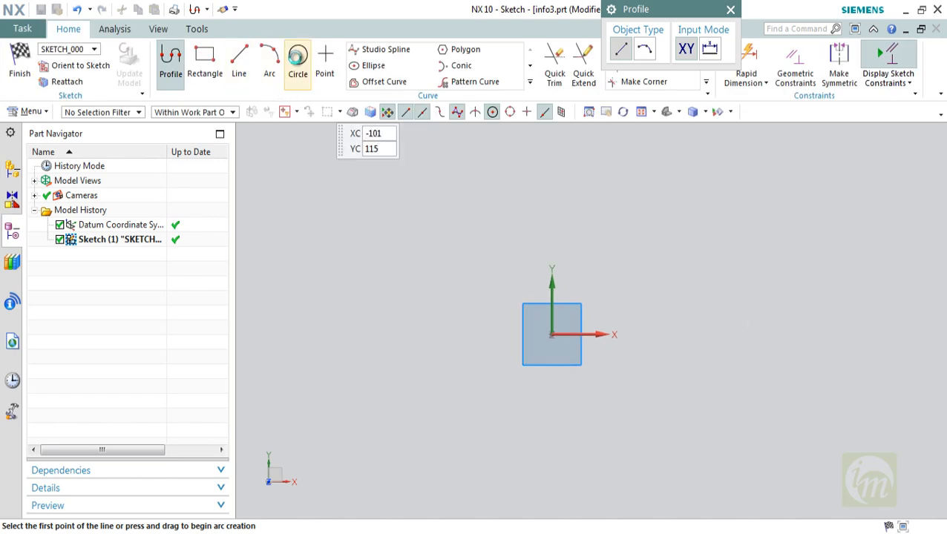
click(298, 59)
click(550, 334)
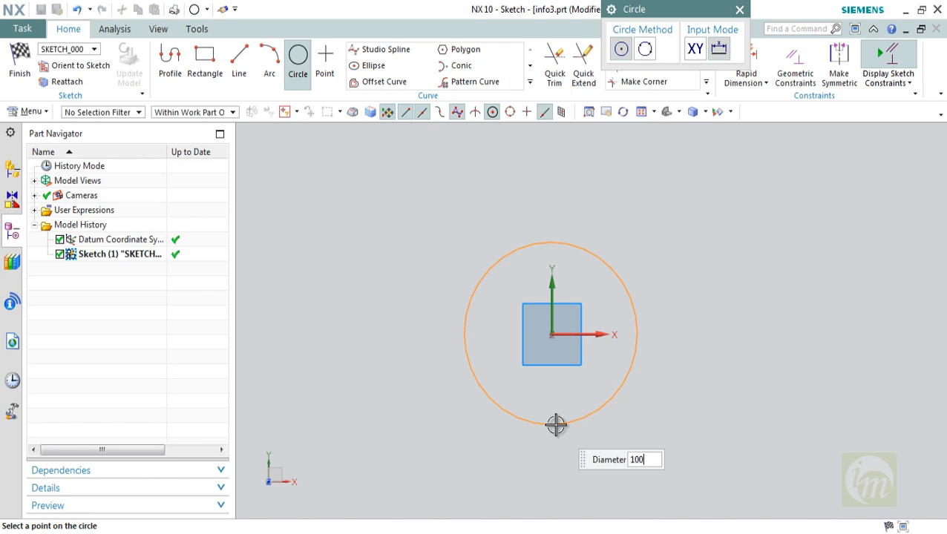
click(556, 424)
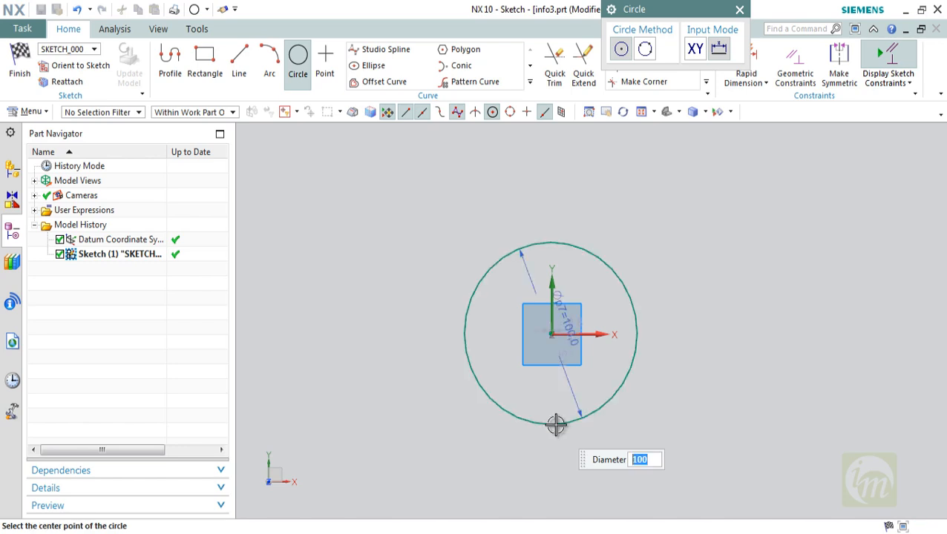
click(300, 77)
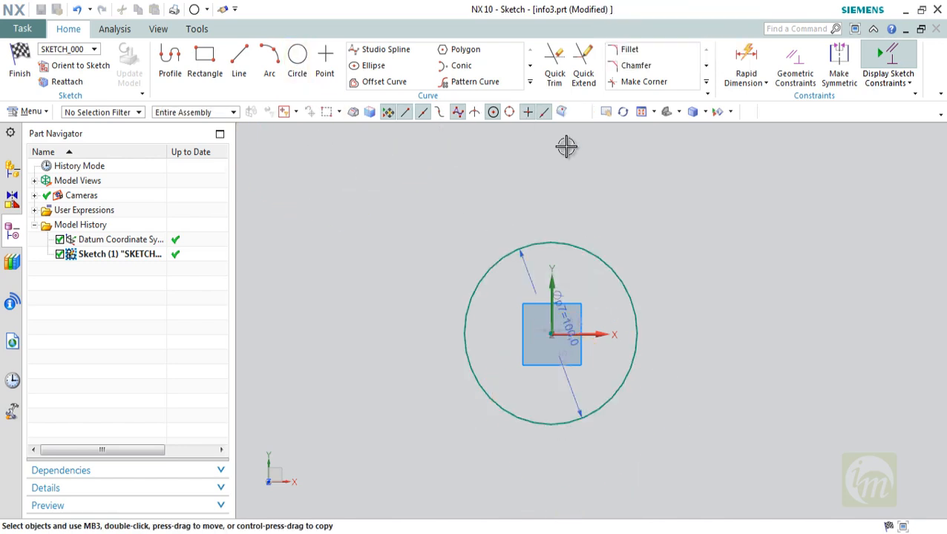
Draw a 10 mm diameter circle inside the 100 mm circle, on the Y axis side near its upper edge.
click(551, 260)
scroll(552, 256, up, 4)
click(551, 258)
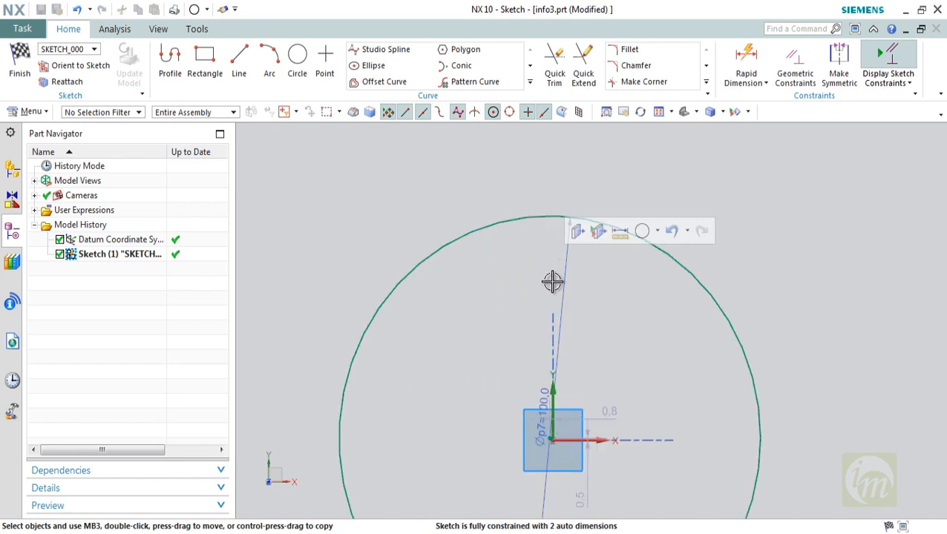
click(305, 72)
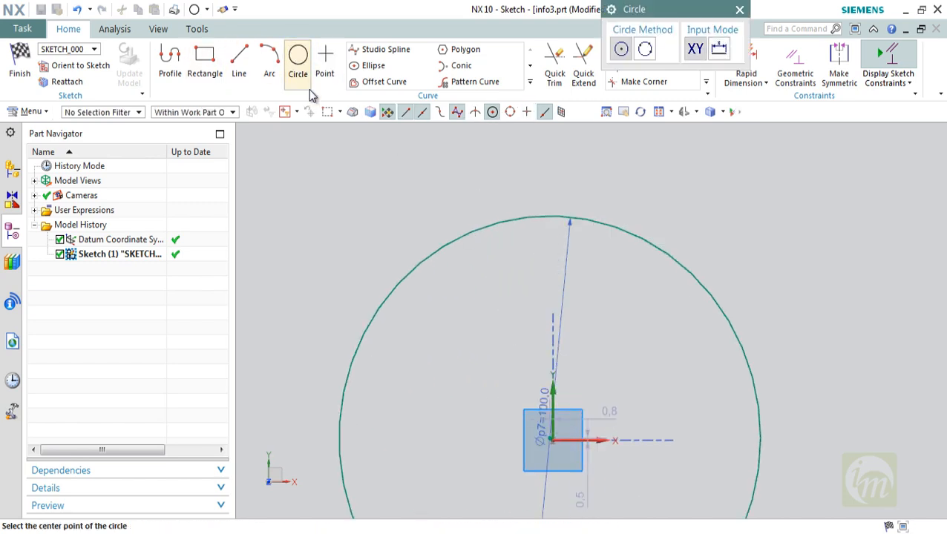
click(550, 260)
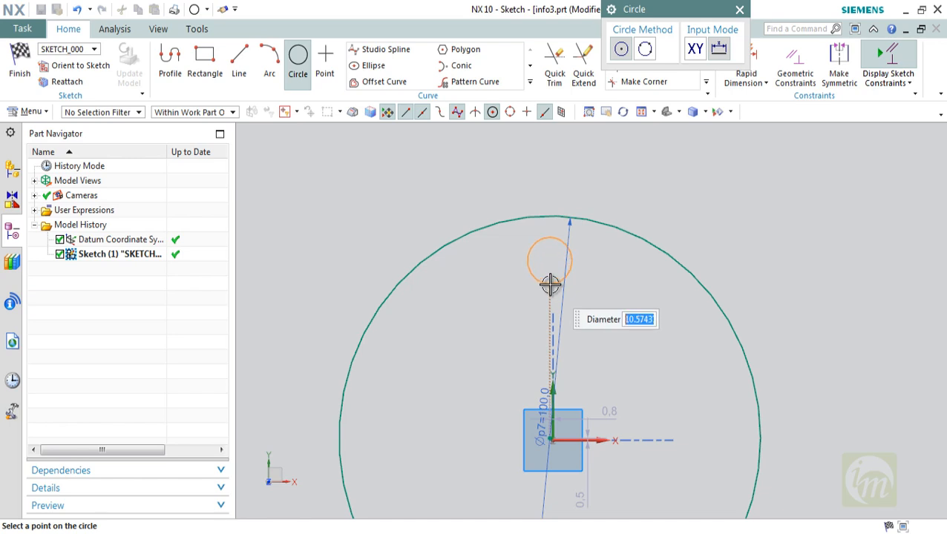
text(10)
key(Return)
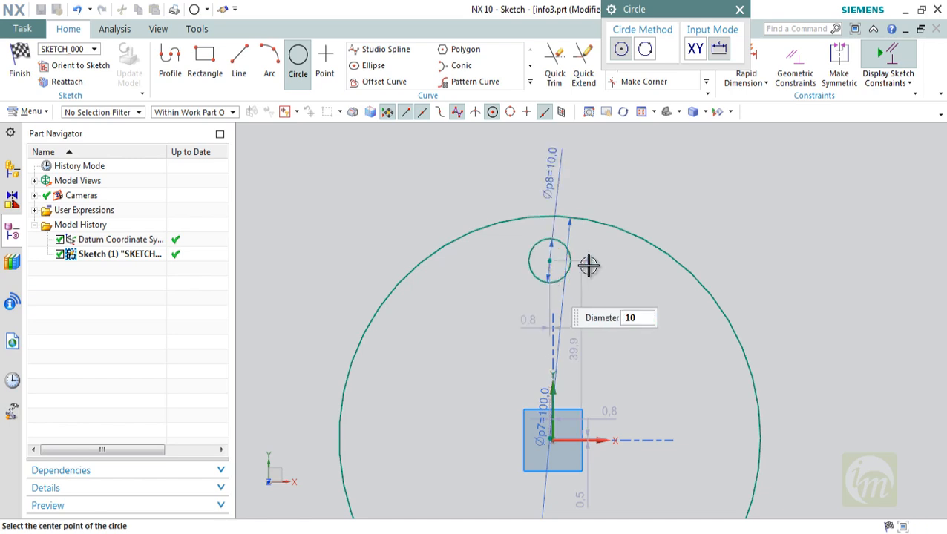
key(Escape)
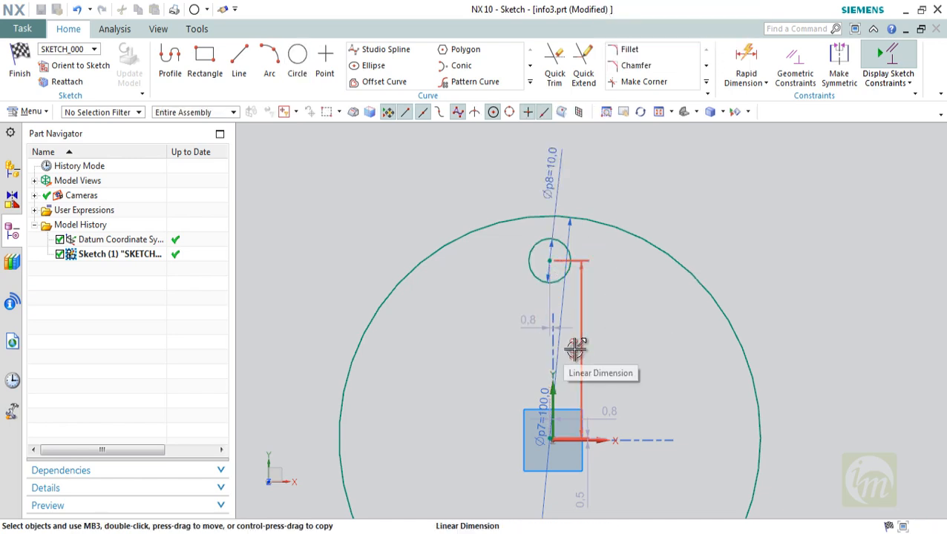
Set the small circle's centre 40 mm vertically from the origin and 0 mm from the Y axis.
double_click(577, 349)
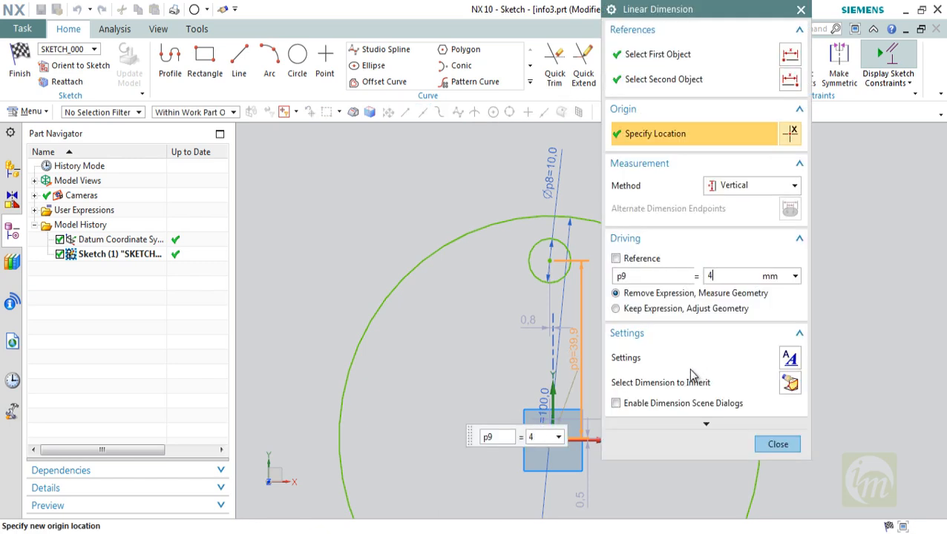
double_click(528, 321)
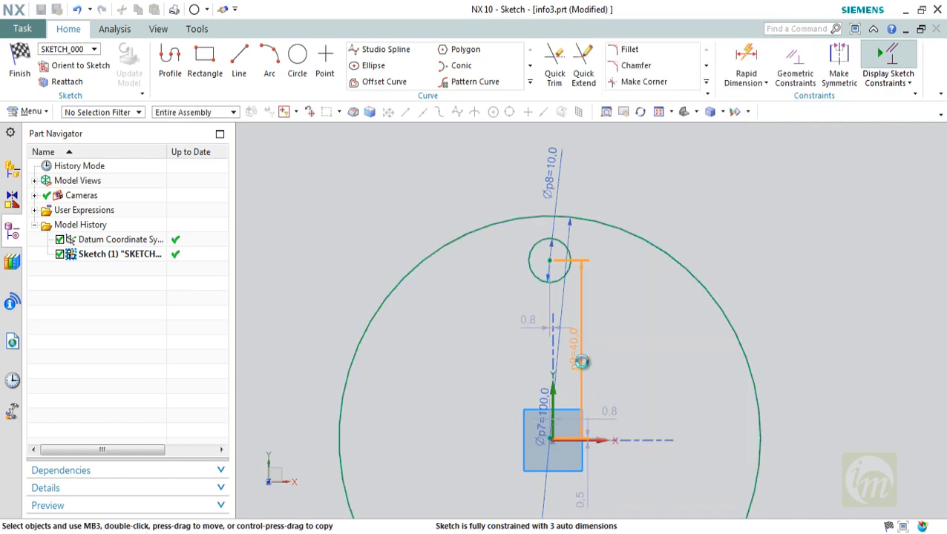
key(Return)
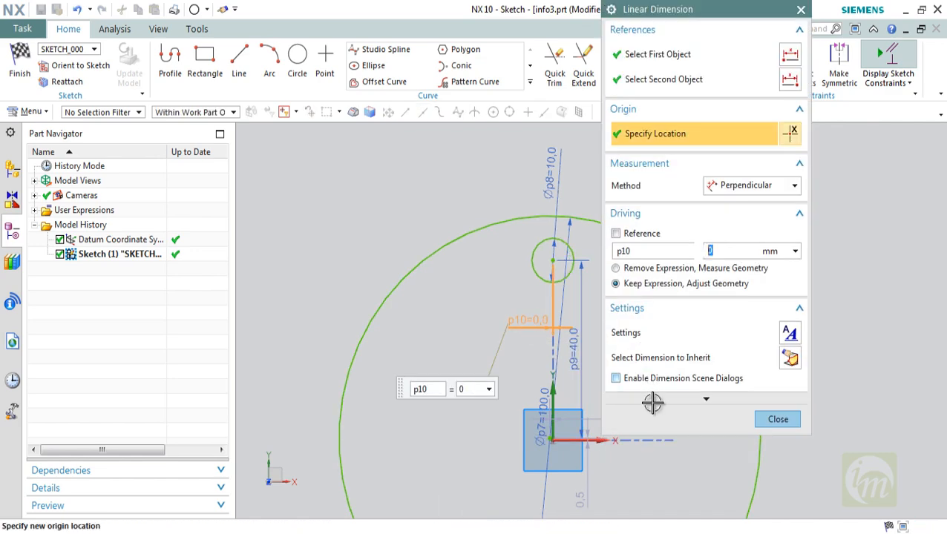
click(778, 419)
scroll(544, 282, down, 3)
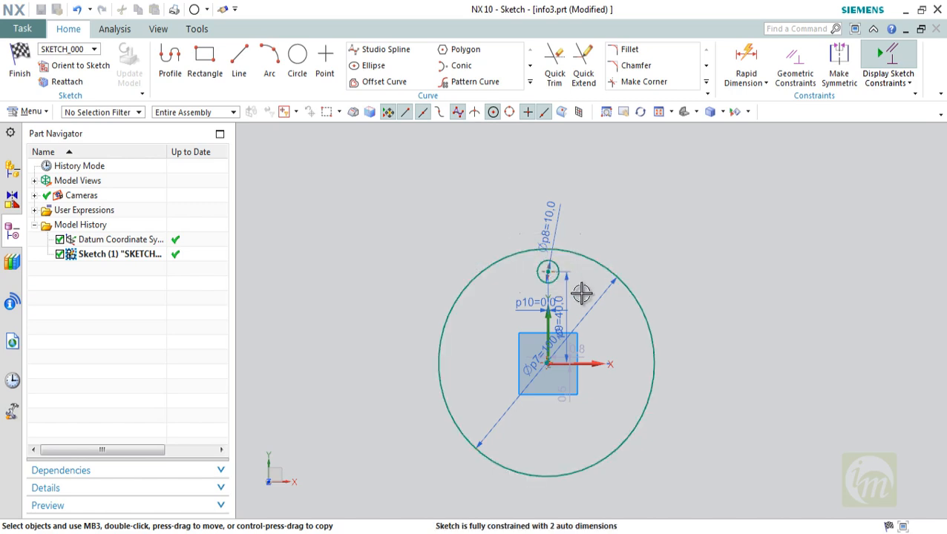
Set up a Circular layout Pattern Curve of the 10 mm circle with the origin as rotation point.
click(549, 271)
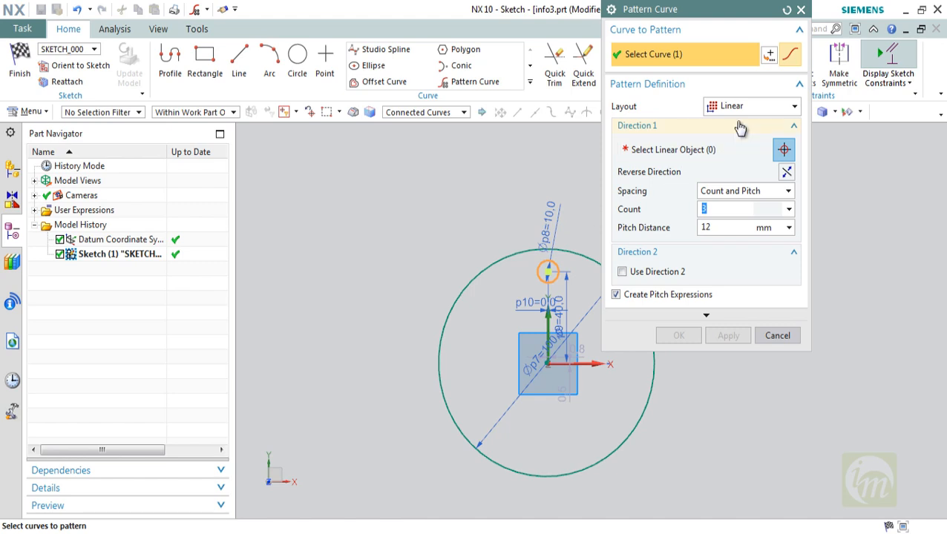
click(742, 107)
click(738, 140)
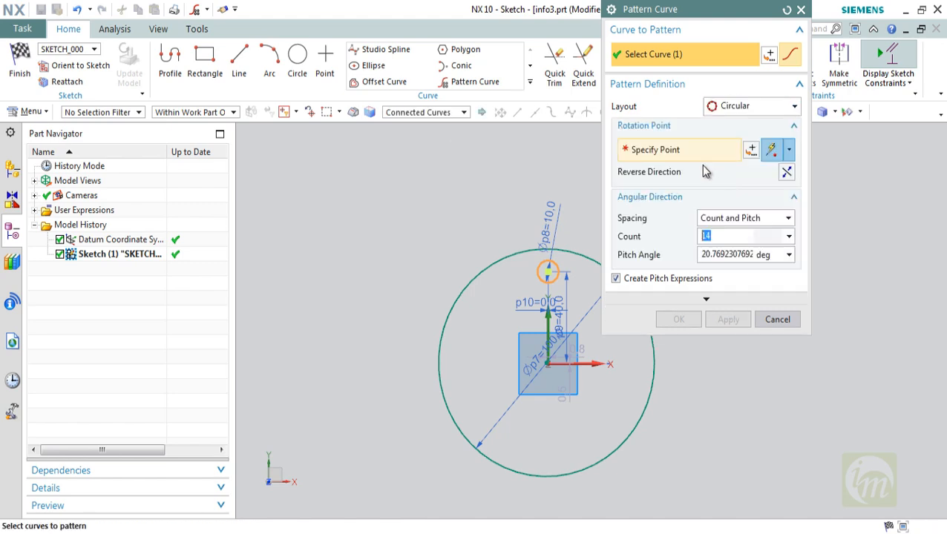
click(644, 152)
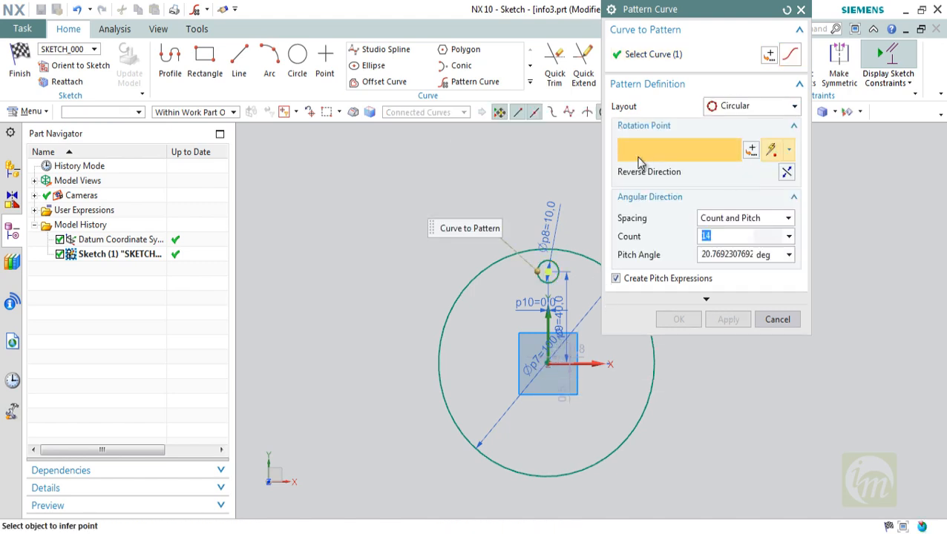
click(547, 363)
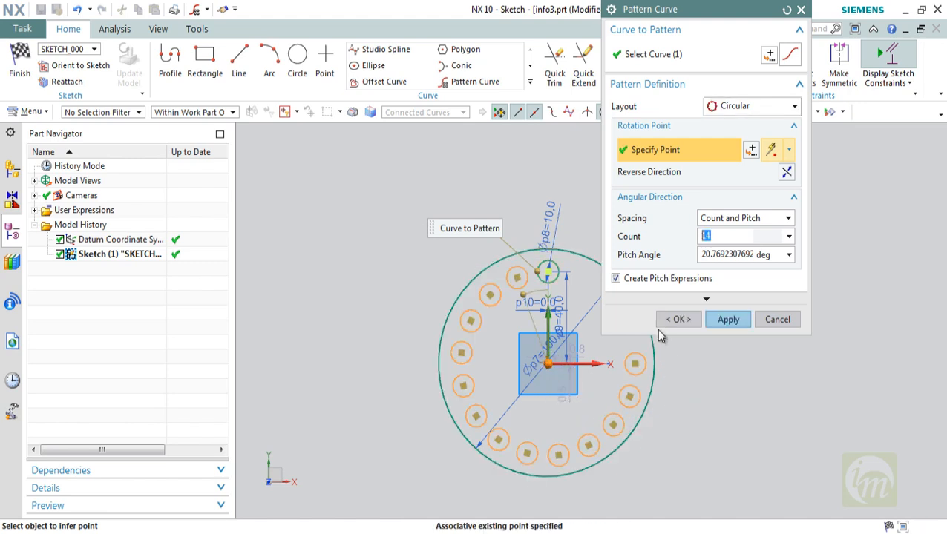
Create the circular pattern with Count and Span spacing, a count of 6 and a span angle of 360 degrees.
click(733, 239)
text(6)
key(Return)
click(746, 220)
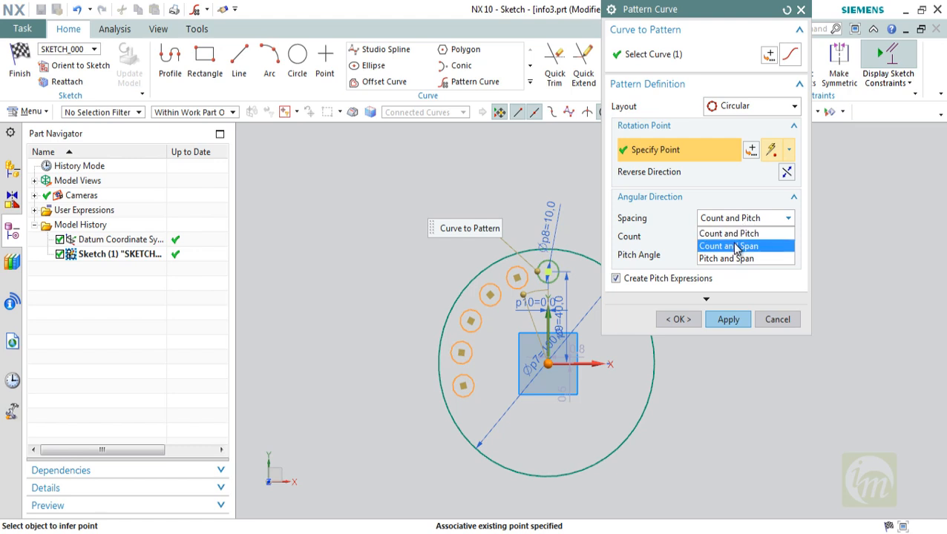
click(733, 247)
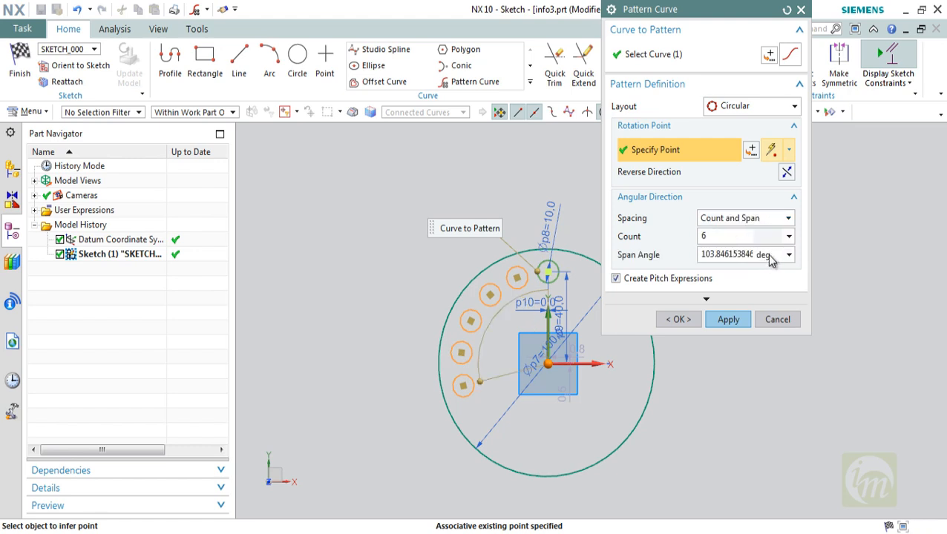
click(768, 256)
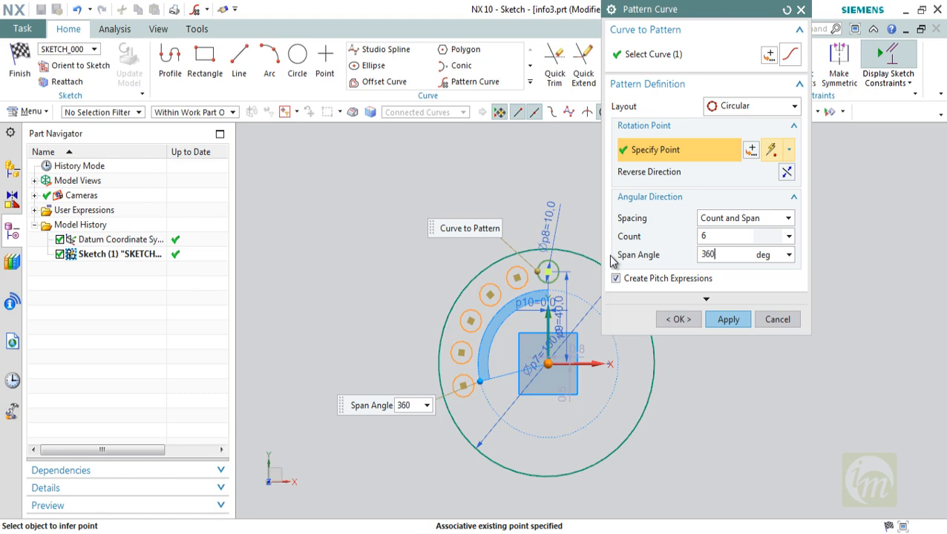
text(360)
key(Return)
click(742, 325)
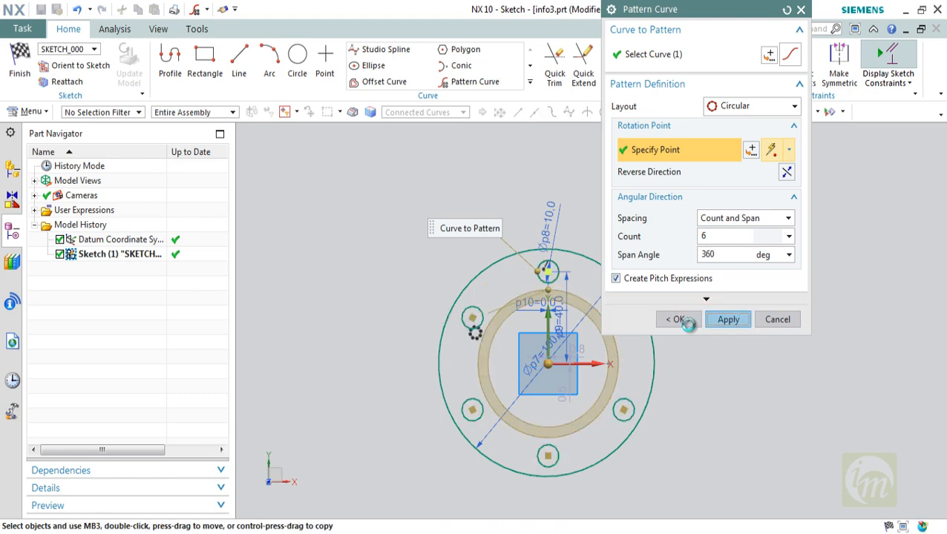
click(776, 321)
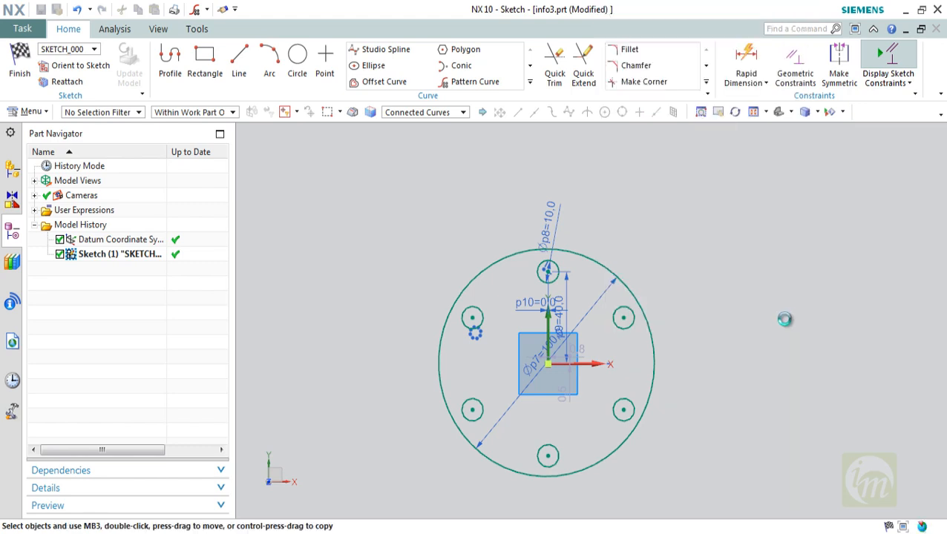
Finish the section sketch and extrude the disc with its six holes by 10 mm as a solid.
mouse_move(693, 327)
middle_down()
mouse_move(679, 274)
mouse_move(661, 334)
middle_up()
click(19, 67)
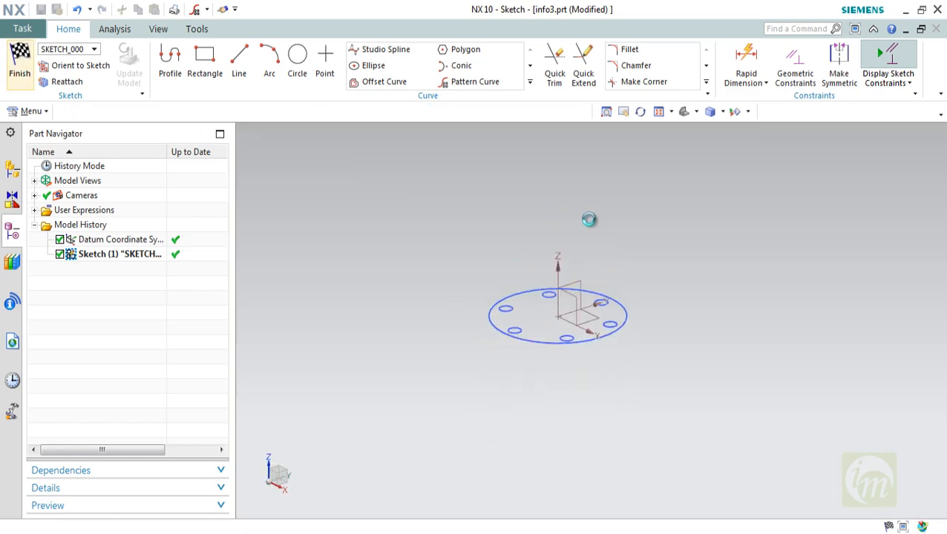
mouse_move(506, 283)
middle_down()
mouse_move(517, 294)
mouse_move(514, 272)
middle_up()
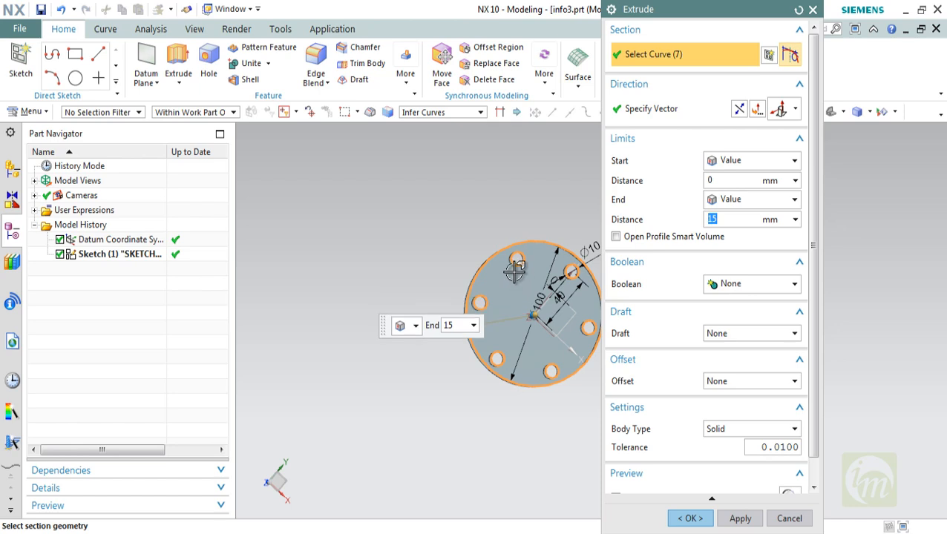
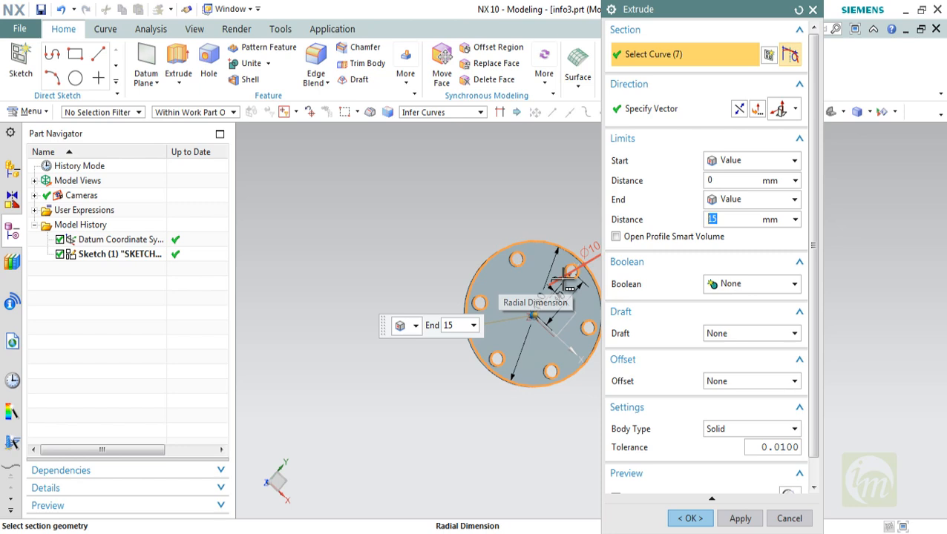
scroll(568, 282, up, 4)
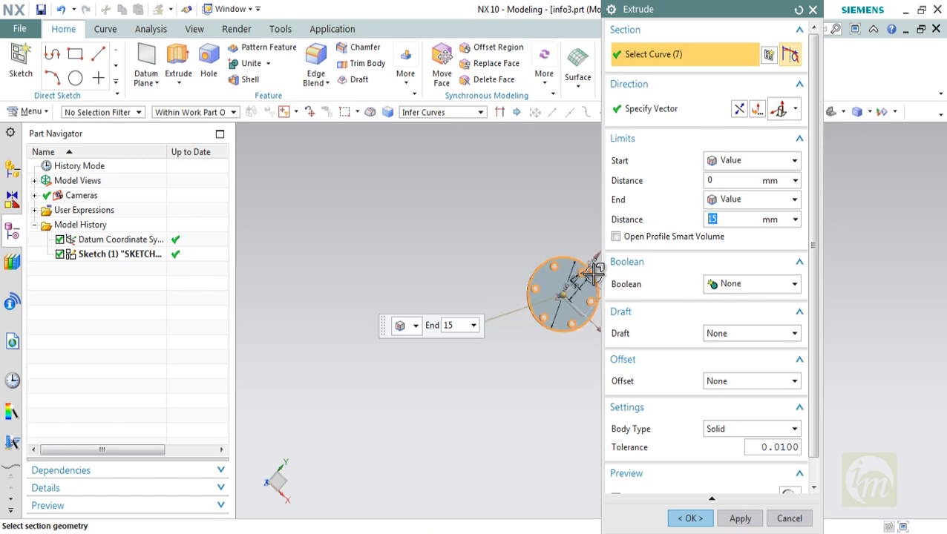
shift+middle_drag(565, 298, 434, 349)
scroll(364, 281, down, 4)
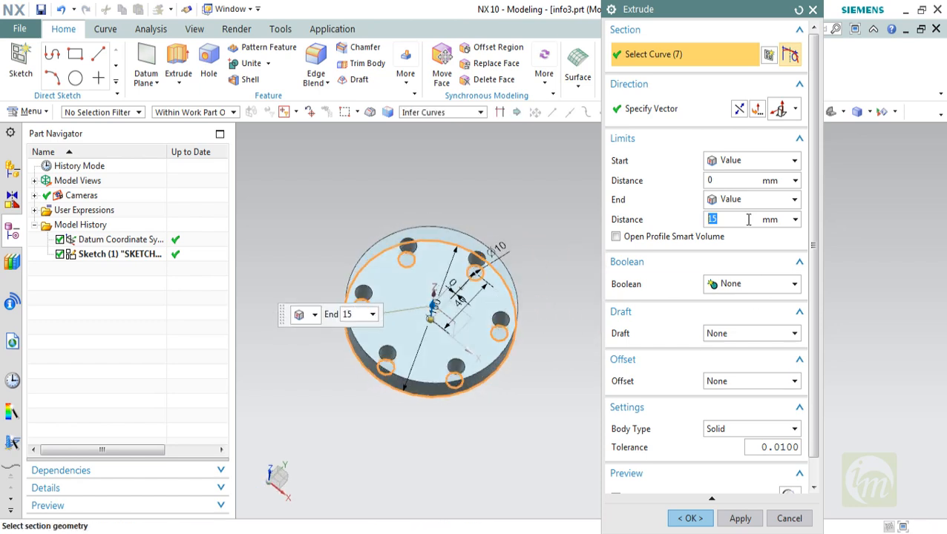
text(0)
key(Return)
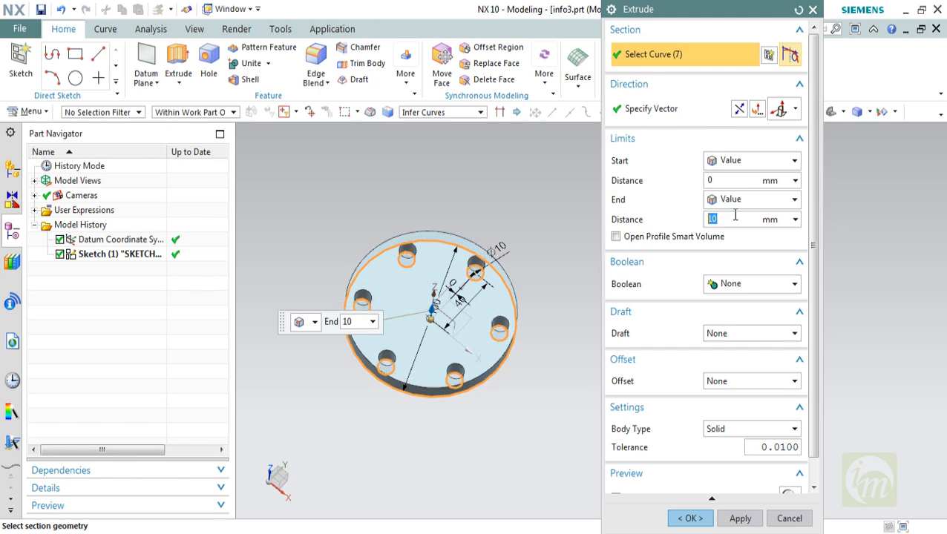
click(740, 518)
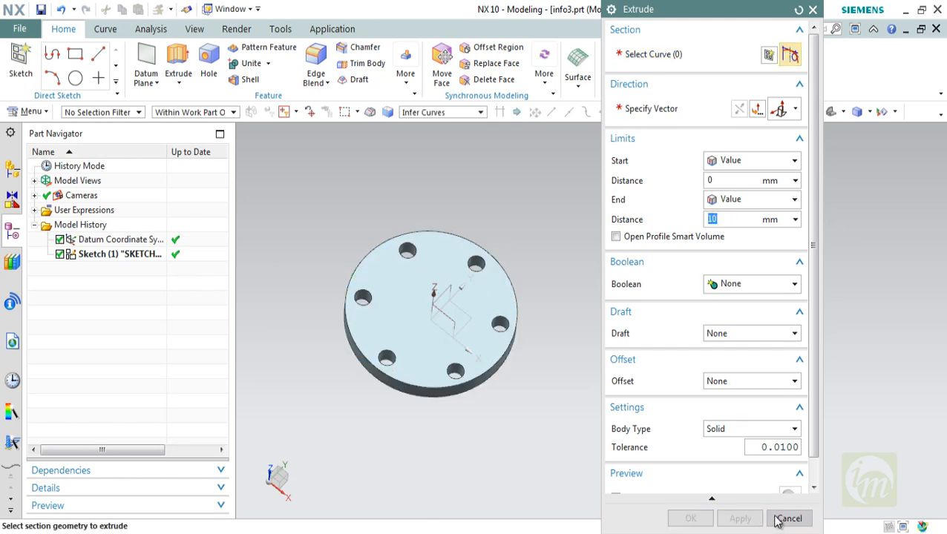
click(786, 518)
key(Escape)
Create a new sketch on a plane offset 44 mm from the XY plane, in front of the disc.
shift+middle_drag(455, 325, 535, 268)
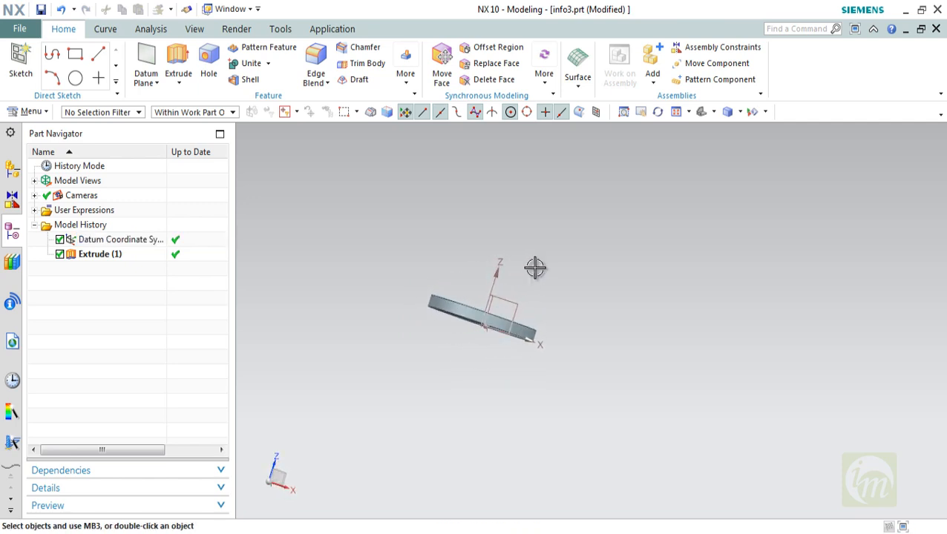
middle_drag(507, 303, 518, 321)
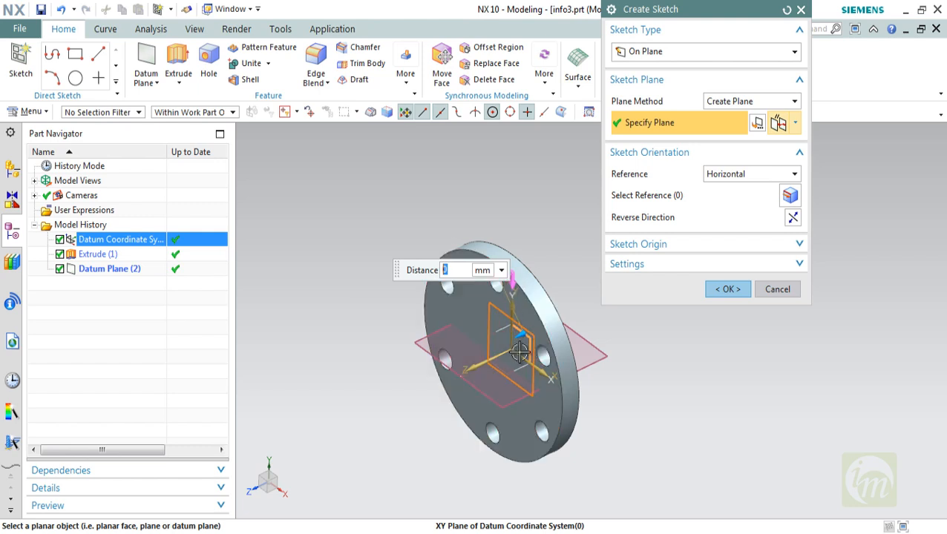
drag(521, 334, 418, 376)
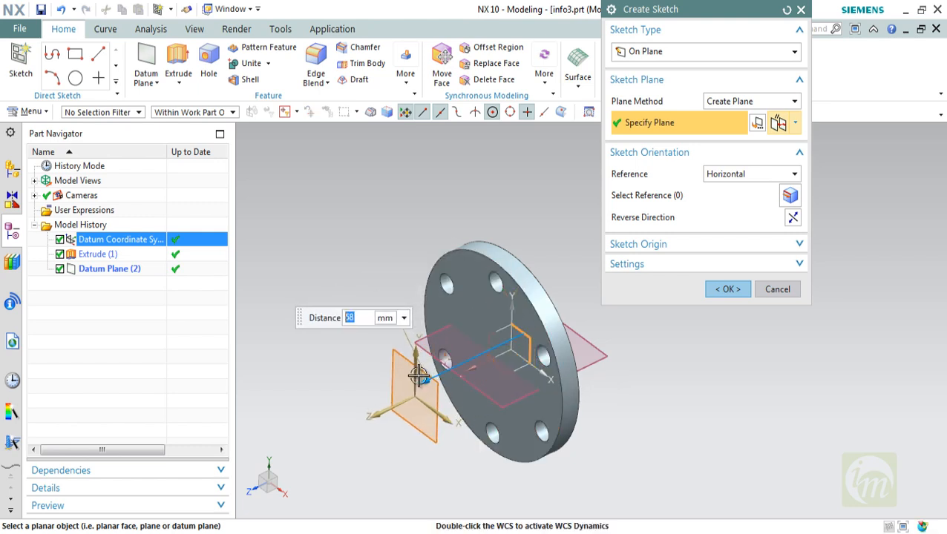
mouse_move(656, 390)
middle_down()
mouse_move(634, 396)
mouse_move(641, 394)
middle_up()
drag(407, 374, 439, 361)
middle_drag(606, 369, 564, 380)
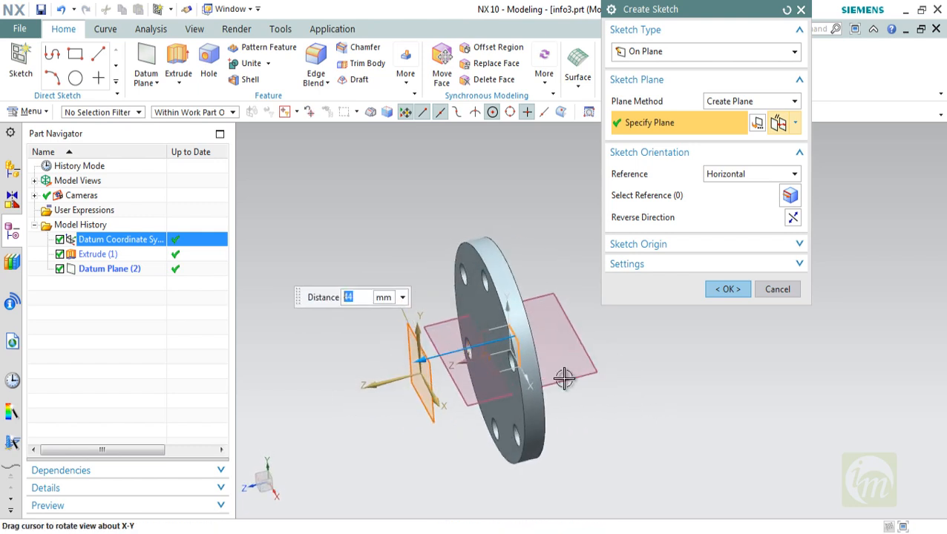
mouse_move(464, 392)
middle_down()
mouse_move(474, 388)
mouse_move(400, 385)
middle_up()
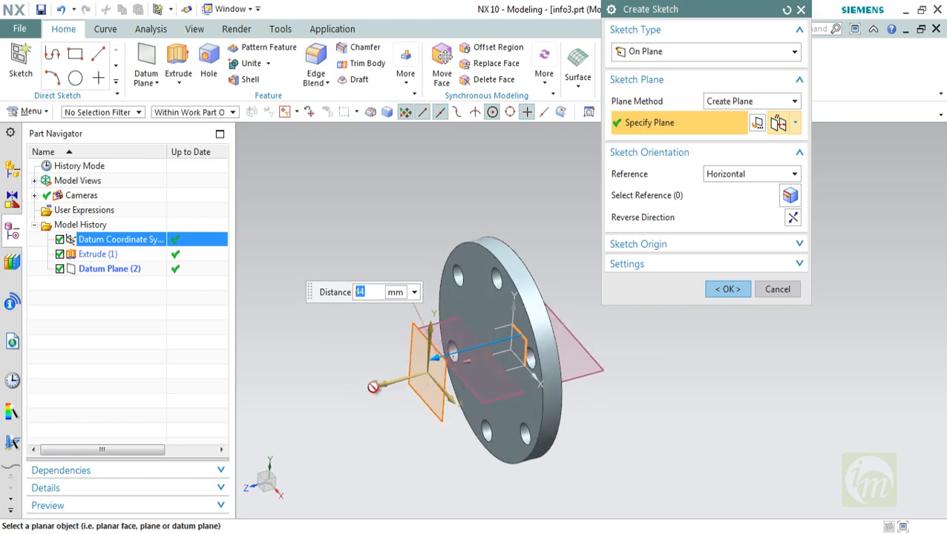
click(725, 291)
Draw a circle centred on the positive X axis, beside the sketch origin, and set its diameter to 25 mm.
key(o)
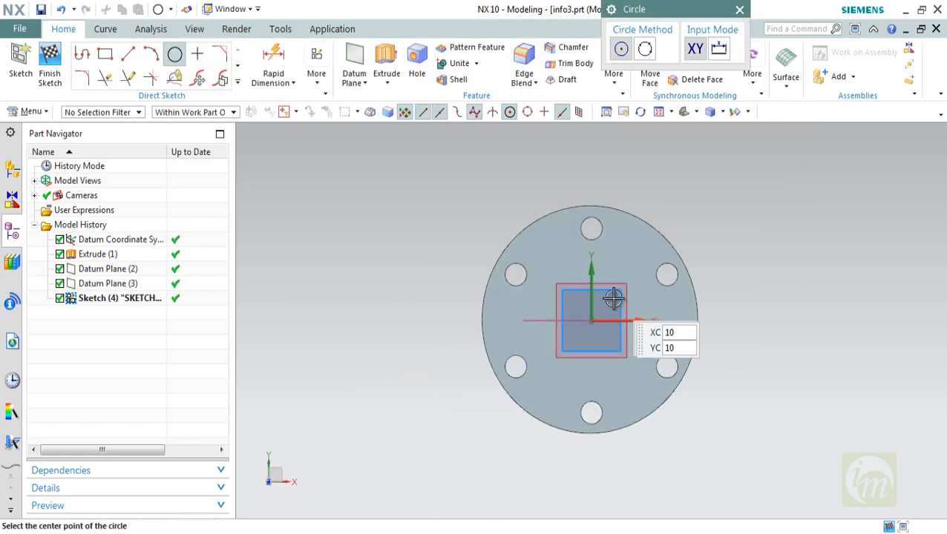
click(653, 320)
click(654, 346)
key(Escape)
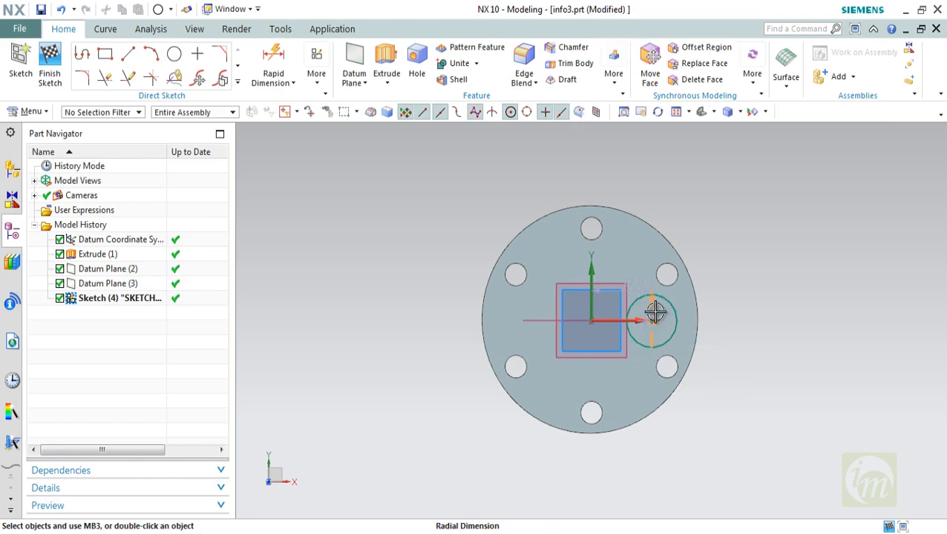
double_click(655, 312)
text(25)
key(Return)
middle_click(712, 292)
Locate the 25 mm circle's centre with a 0 mm offset from the X axis and 30 mm from the Y axis.
scroll(652, 292, up, 3)
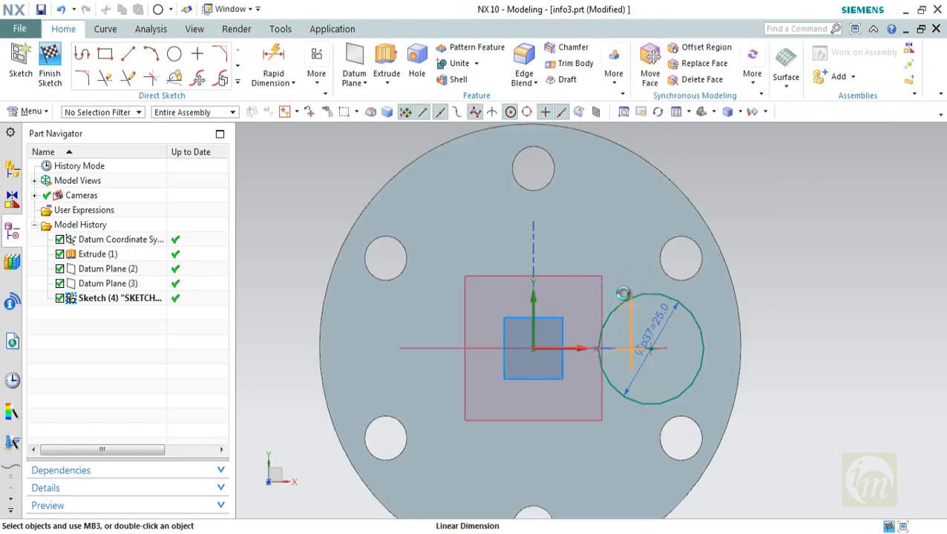
double_click(621, 296)
middle_click(622, 296)
double_click(612, 275)
text(30)
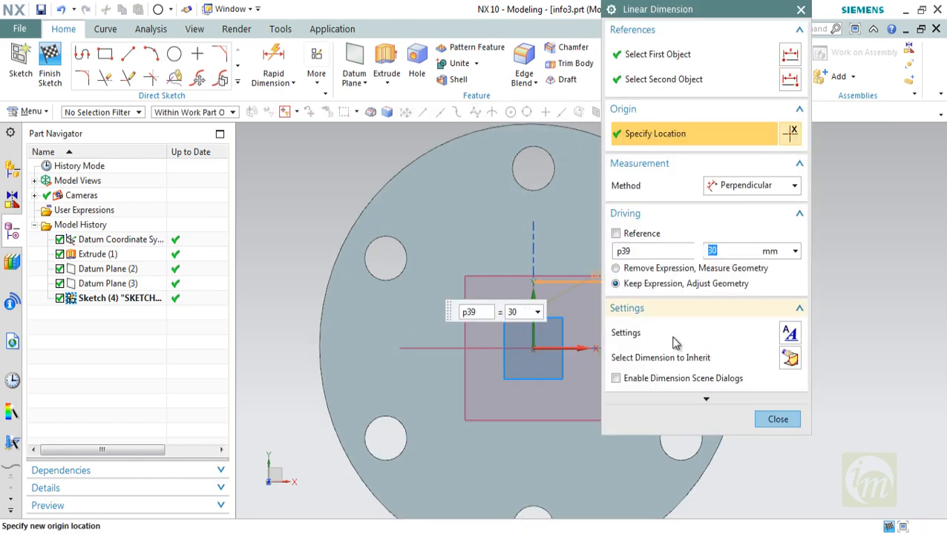
middle_click(673, 343)
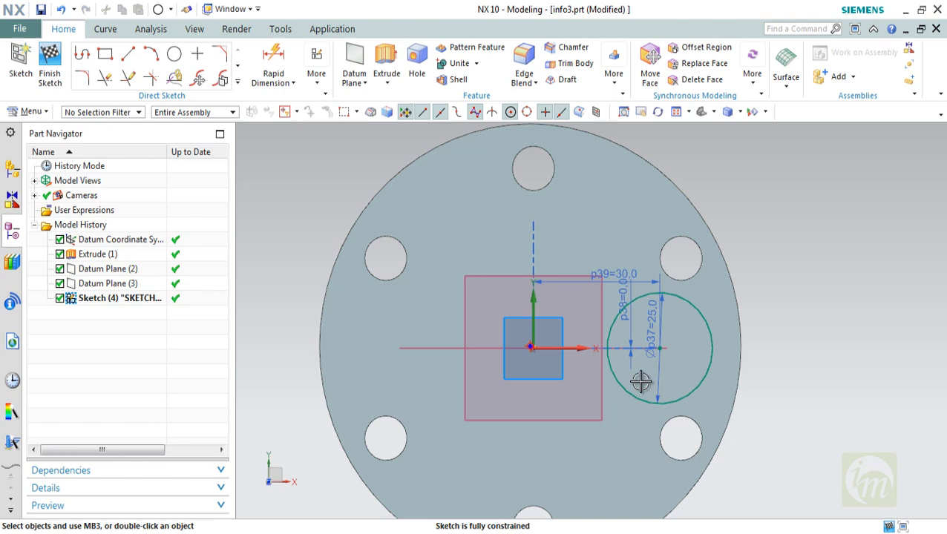
Set the diameter of the sketched circle beside the origin to 20 mm.
double_click(646, 327)
text(20)
middle_click(764, 343)
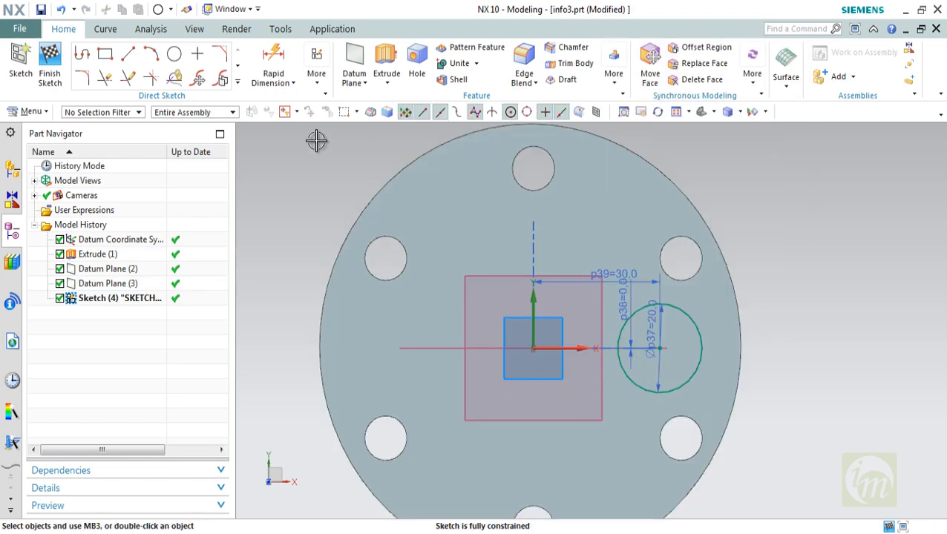
Offset the 20 mm circle inward by 1.5 mm with one dimensioned copy, and finish the sketch.
click(226, 92)
click(171, 177)
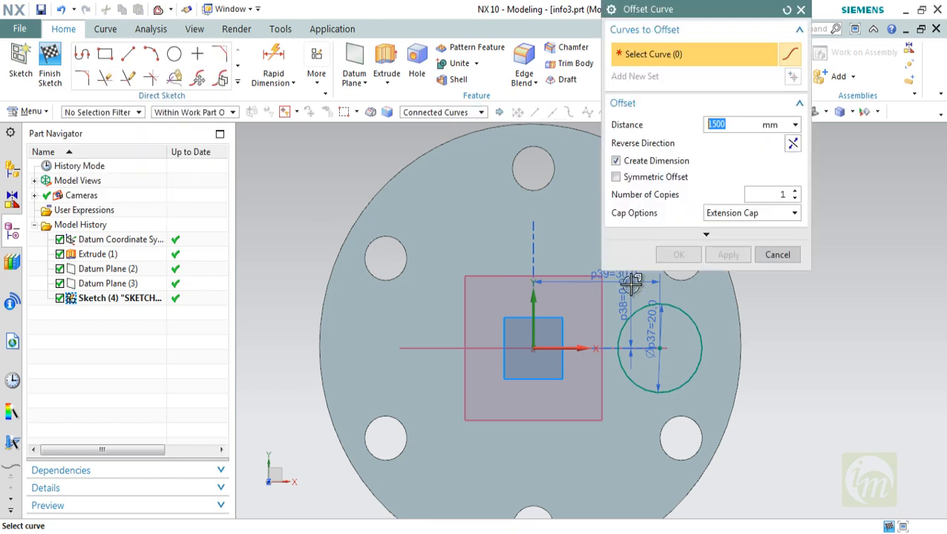
click(630, 315)
text(3)
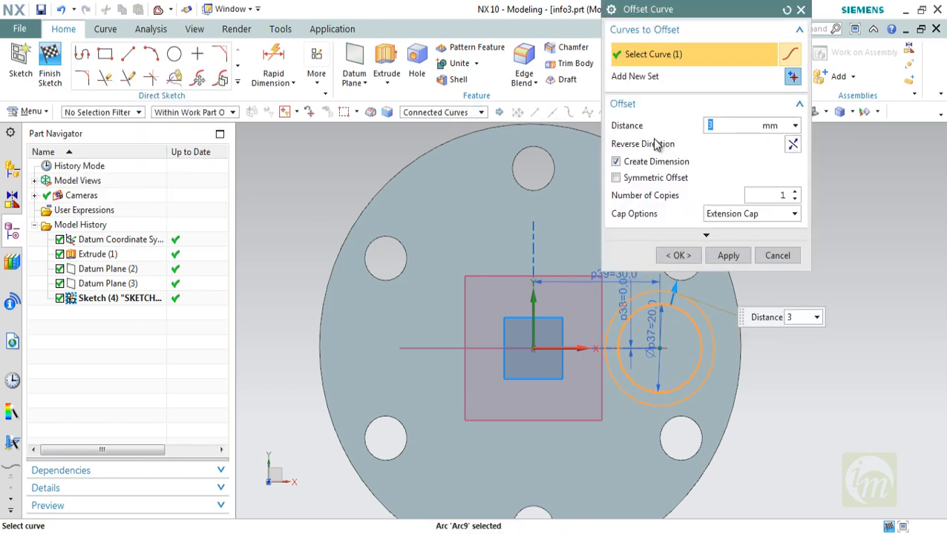
text(.5)
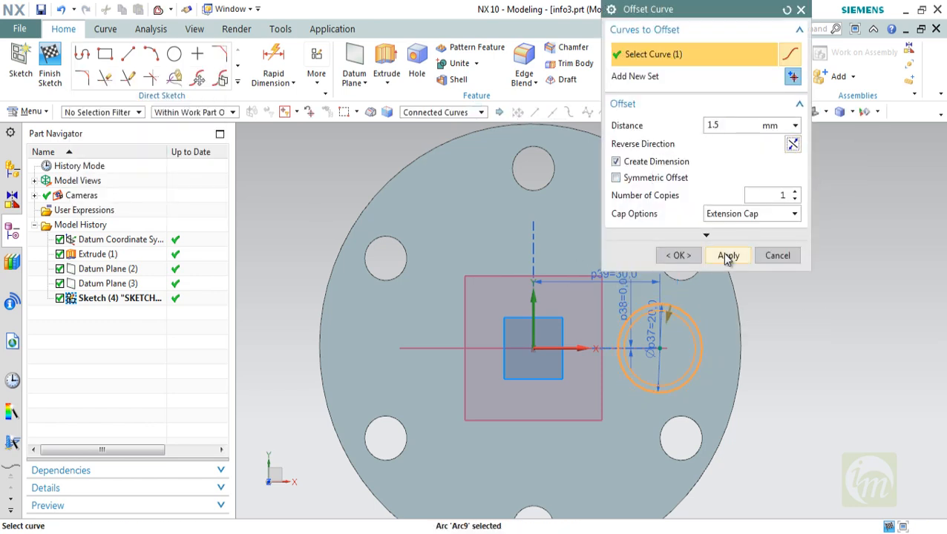
click(728, 256)
click(776, 255)
click(50, 73)
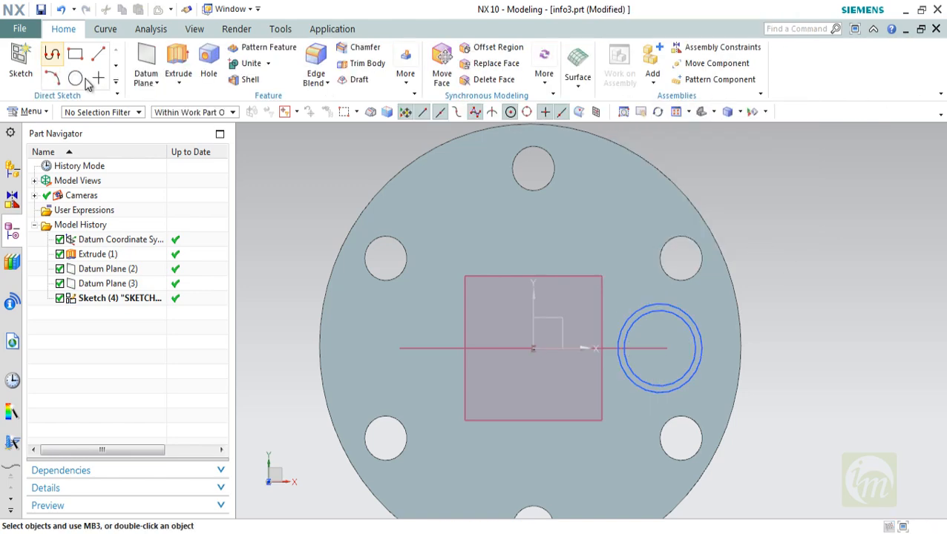
Start a Revolve with the sketch of both concentric circles as the section and the Y axis as the vector.
mouse_move(724, 230)
middle_down()
mouse_move(676, 252)
mouse_move(551, 240)
mouse_move(501, 250)
middle_up()
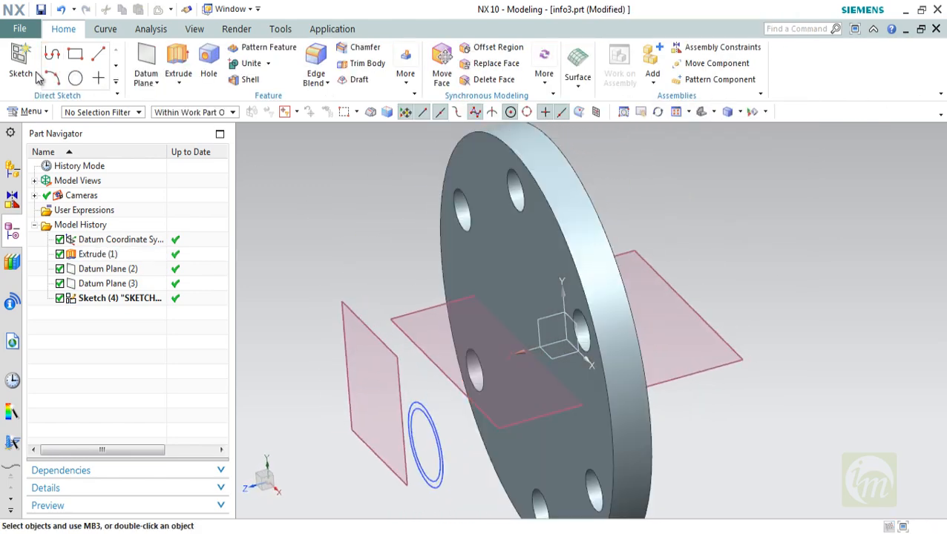
click(178, 82)
click(187, 118)
click(430, 422)
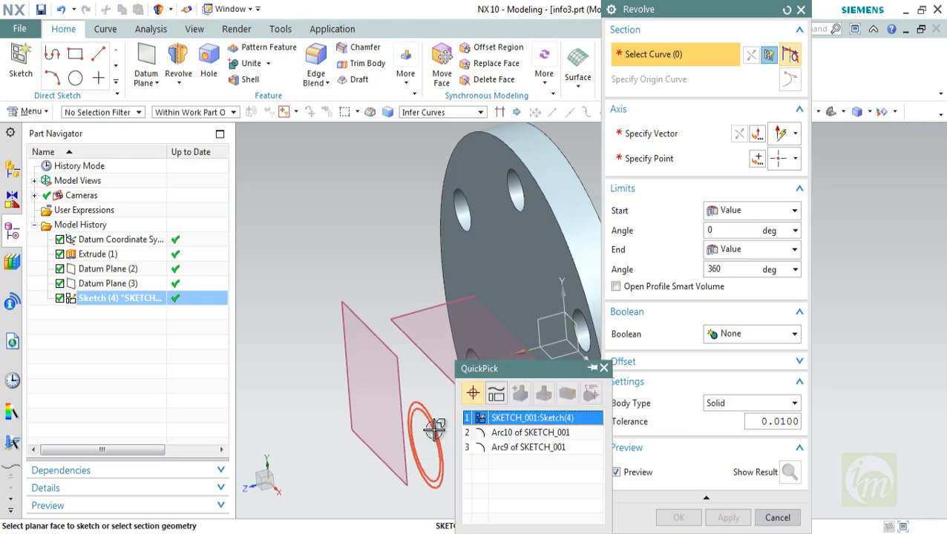
click(510, 430)
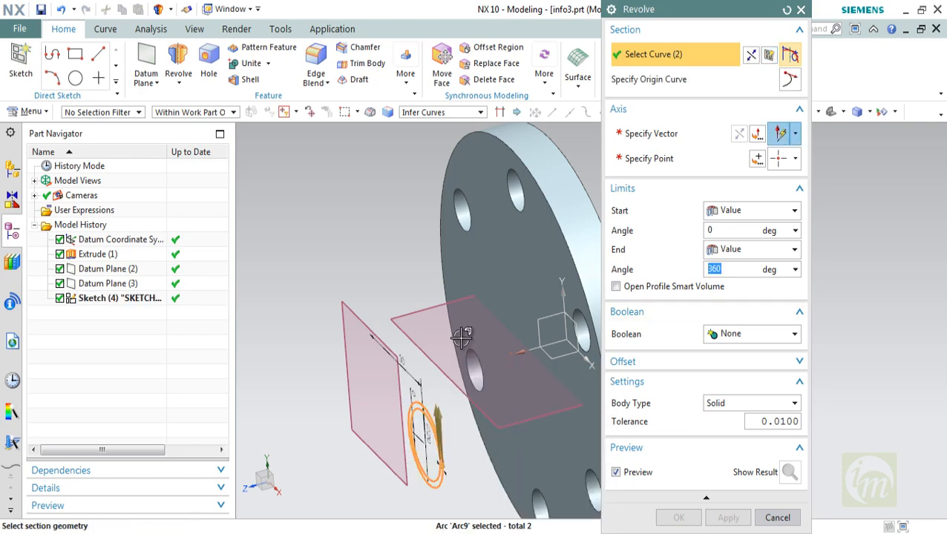
click(558, 295)
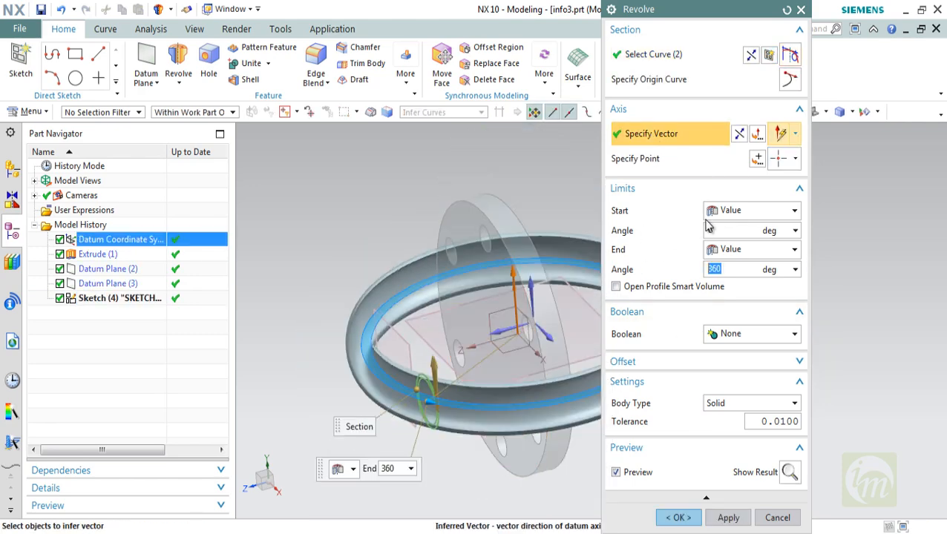
Specify the revolve axis point at X 0, Y 0, Z 50 mm in absolute work part coordinates.
click(757, 158)
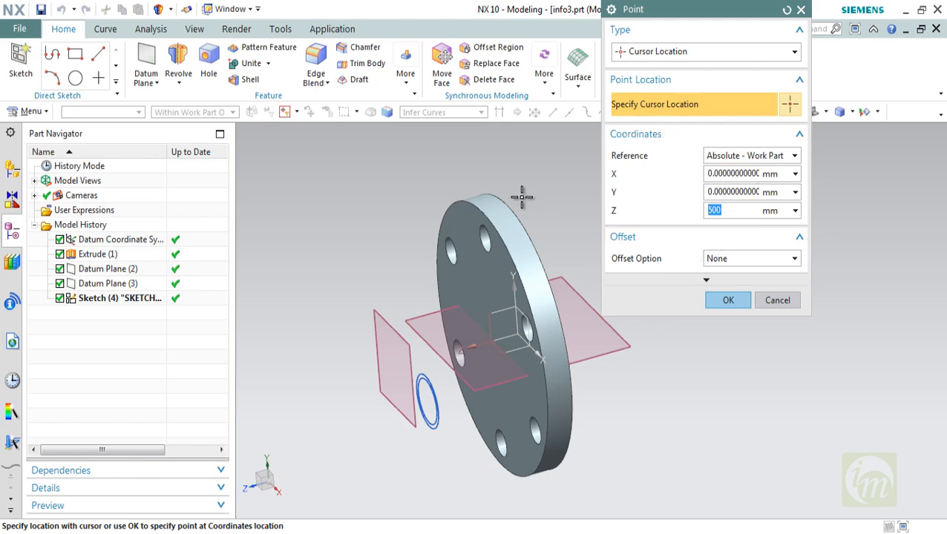
middle_drag(646, 379, 630, 393)
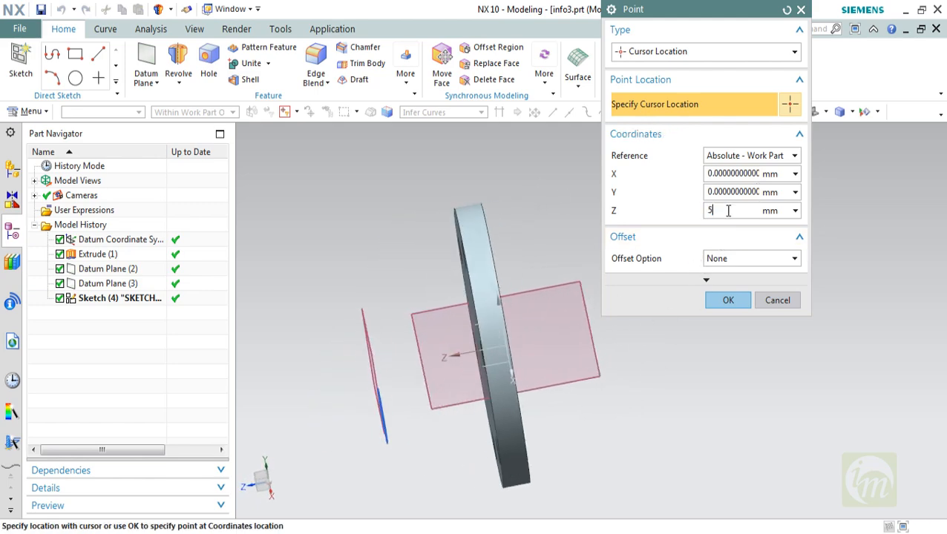
middle_drag(671, 365, 490, 386)
click(725, 299)
Limit the revolve to 0 to 180 degrees and create the U-shaped tube as a solid with no Boolean.
drag(721, 231, 670, 232)
drag(724, 270, 633, 276)
text(180)
key(Return)
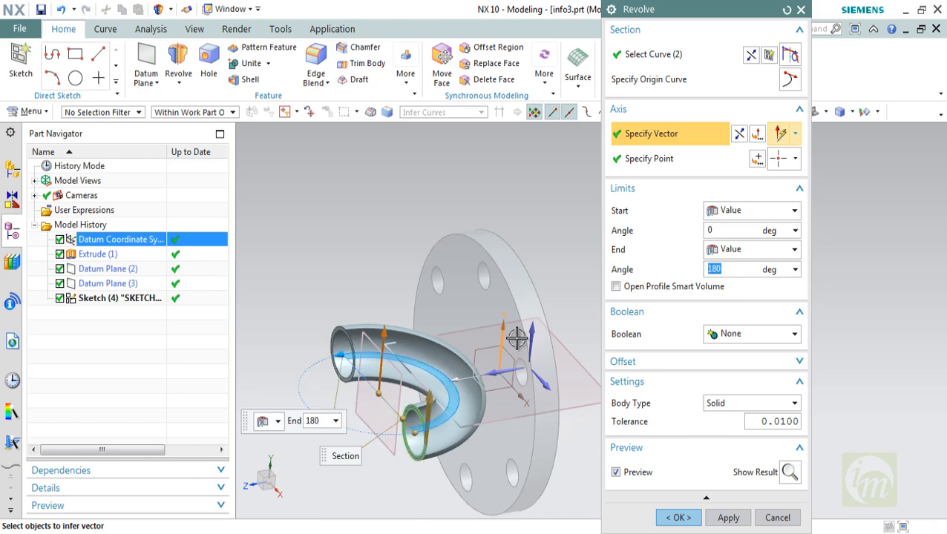
middle_drag(516, 338, 465, 280)
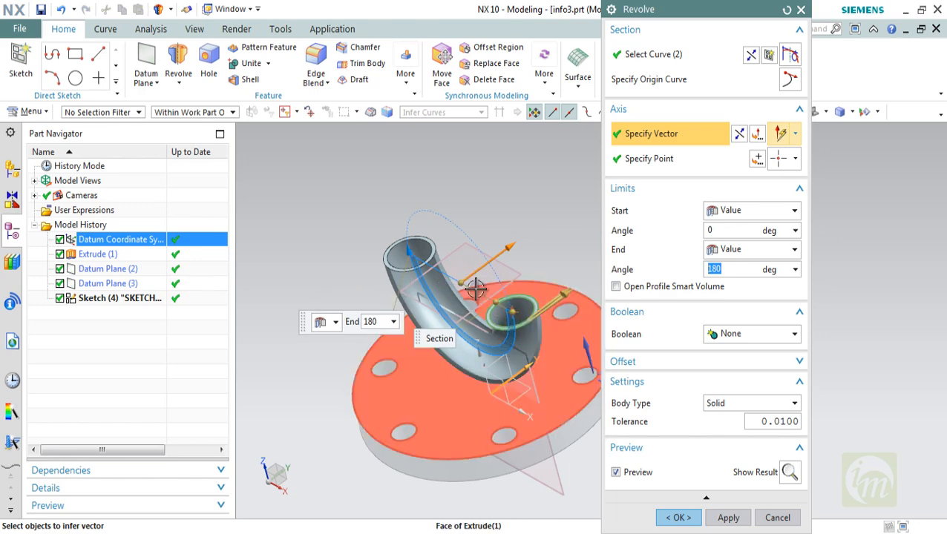
middle_drag(393, 312, 476, 338)
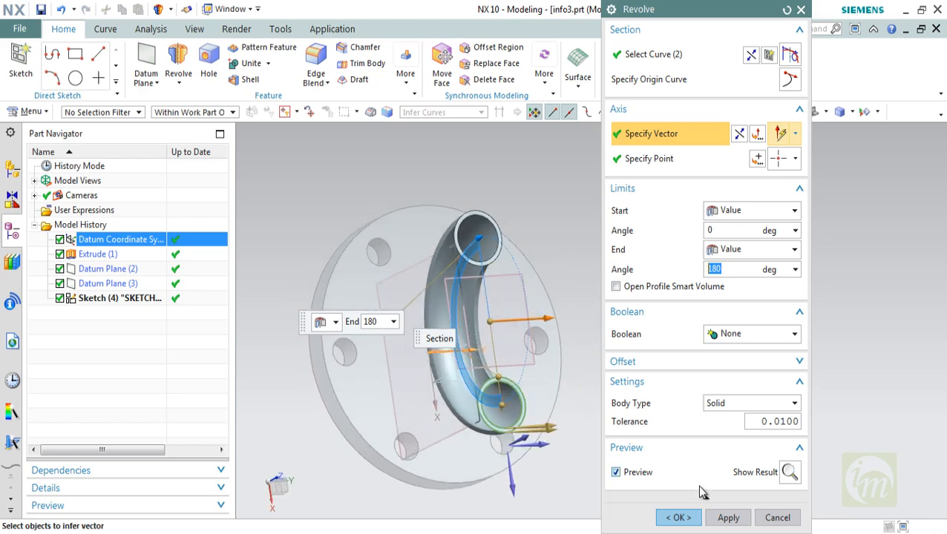
click(728, 517)
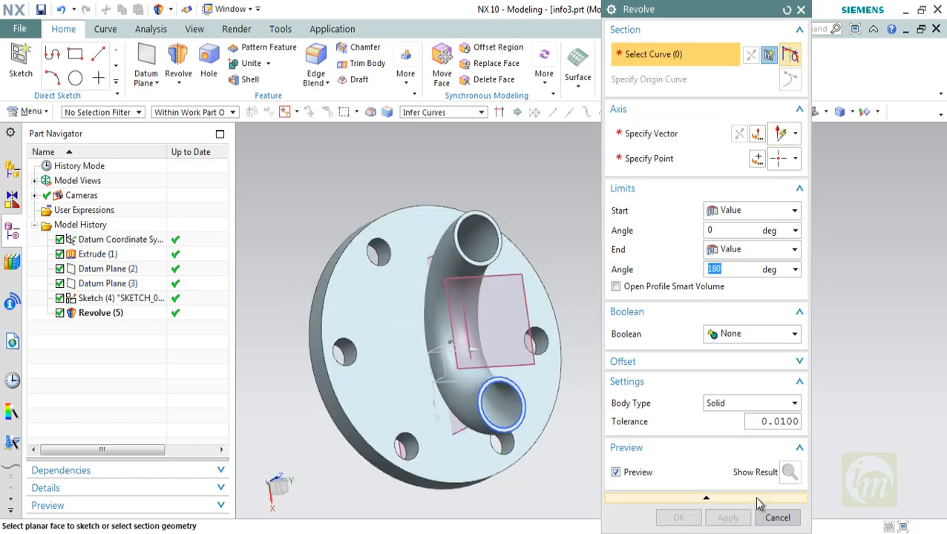
click(777, 517)
Edit the revolve and its sketch's datum plane together with rollback, increasing the plane's offset above the disc.
middle_drag(740, 456, 521, 293)
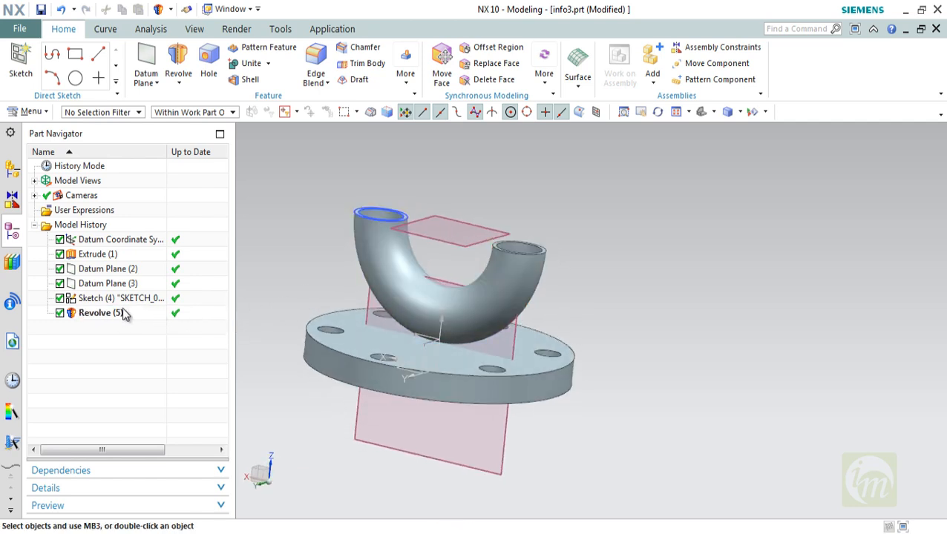
click(107, 317)
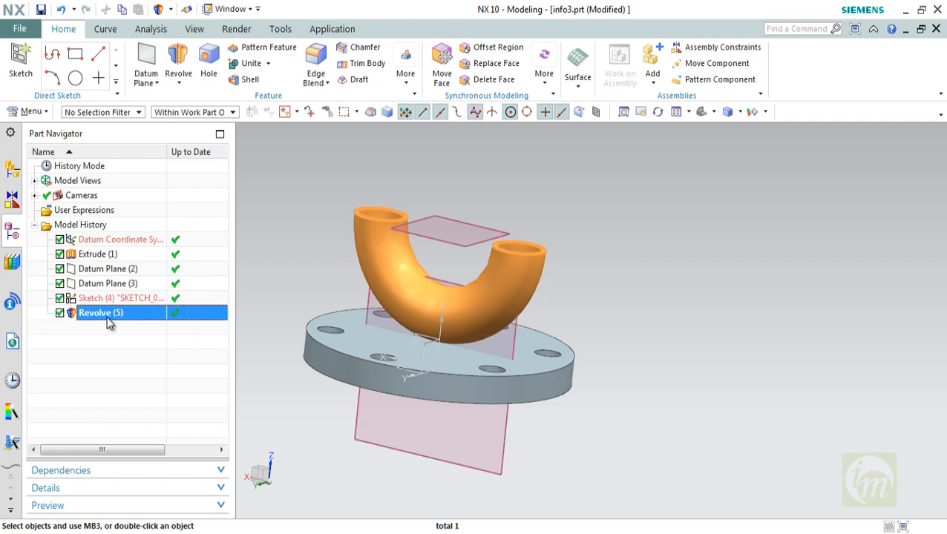
click(430, 245)
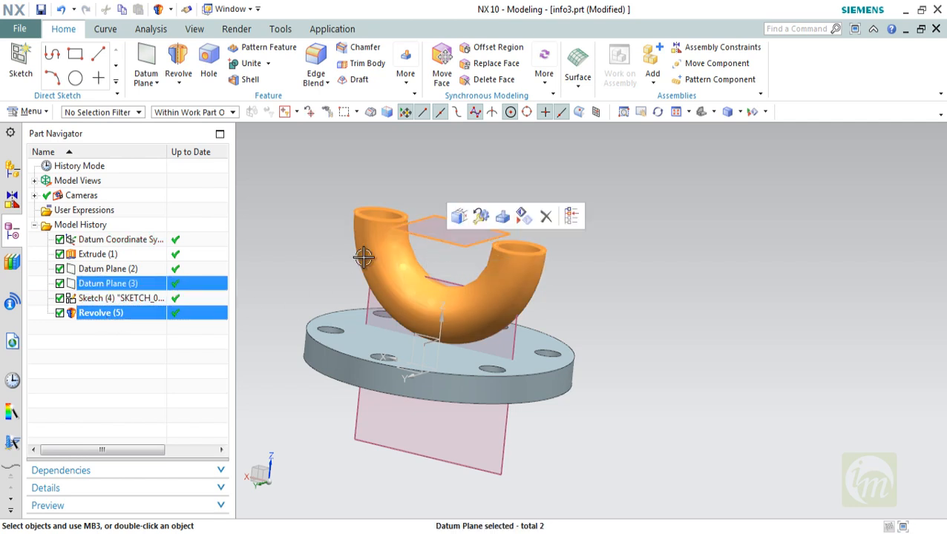
right_click(91, 289)
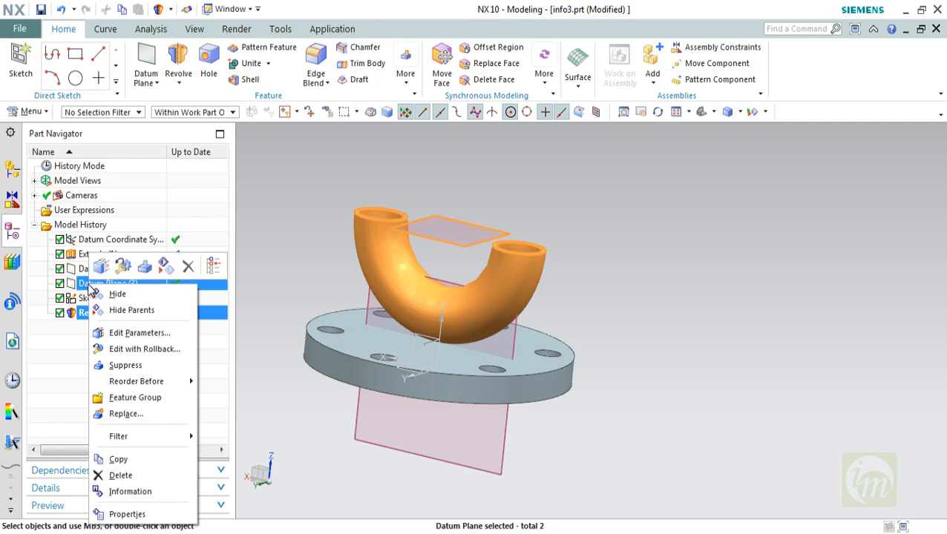
click(141, 349)
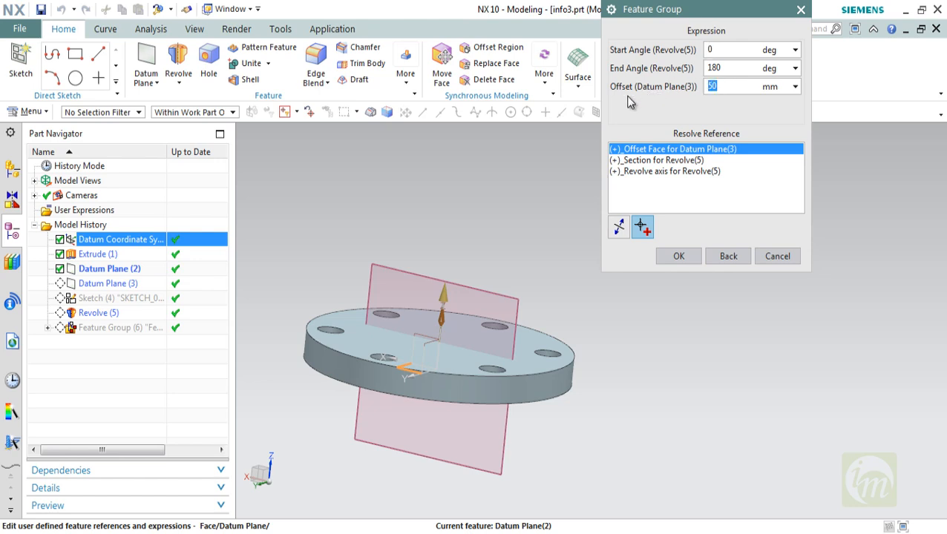
click(688, 258)
scroll(504, 291, down, 3)
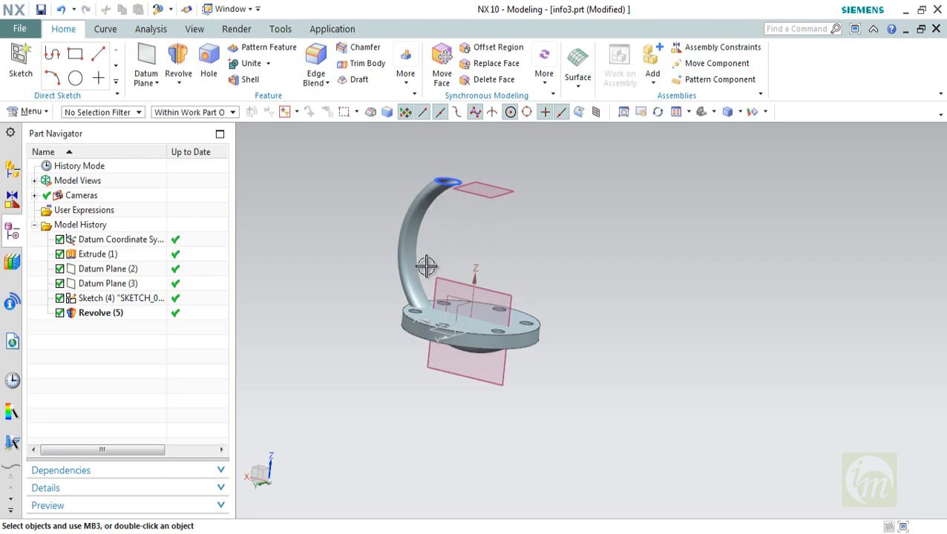
Edit the Revolve feature with rollback, trying its axis point at Z 100 mm and settling on Z 75 mm.
click(112, 315)
right_click(113, 315)
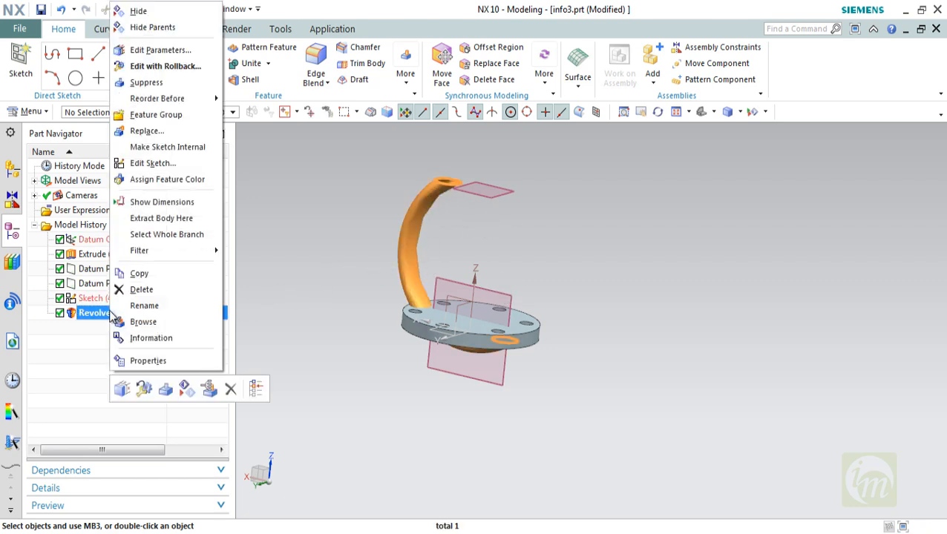
click(162, 65)
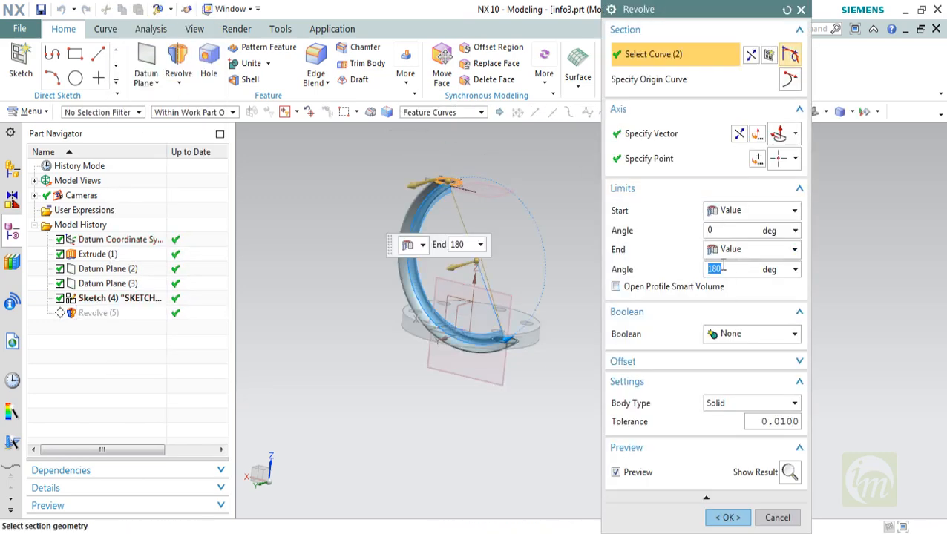
click(757, 159)
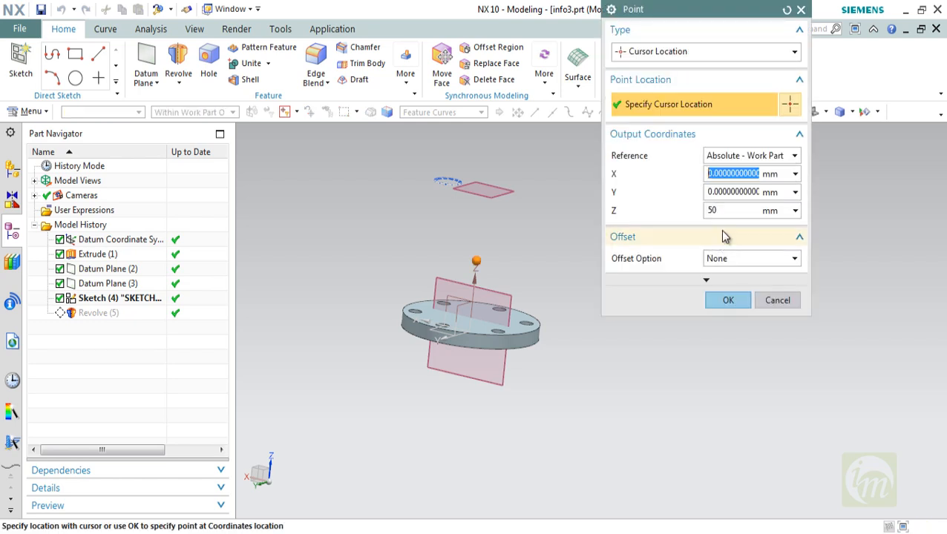
drag(721, 211, 673, 210)
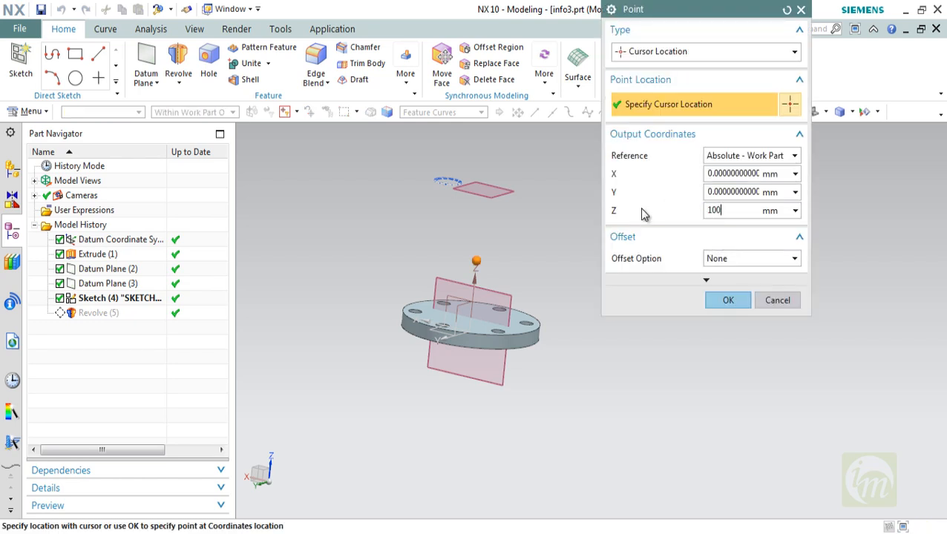
click(744, 304)
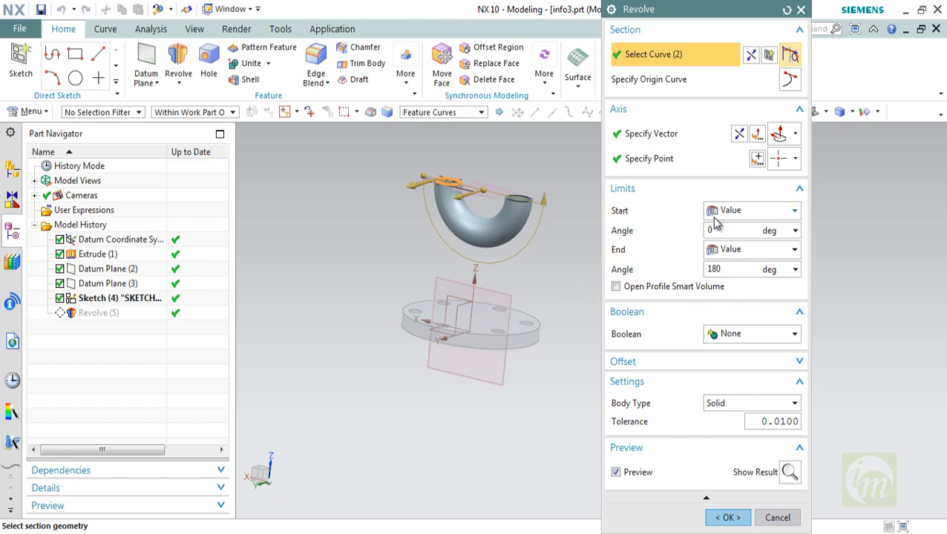
click(757, 159)
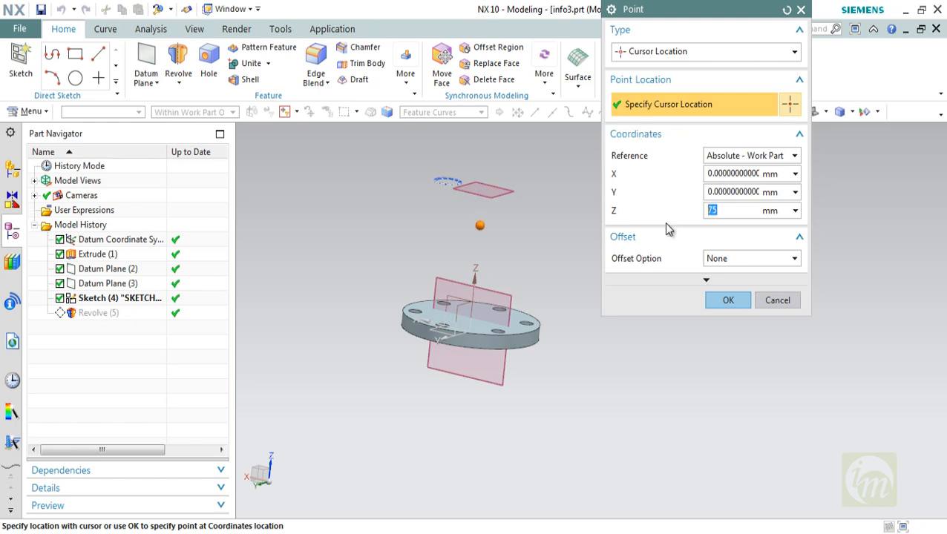
click(730, 298)
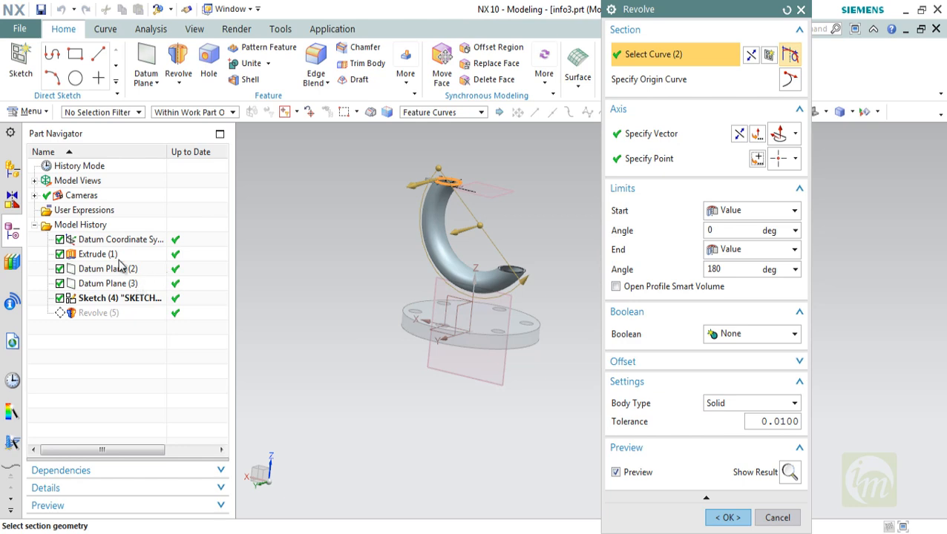
click(727, 517)
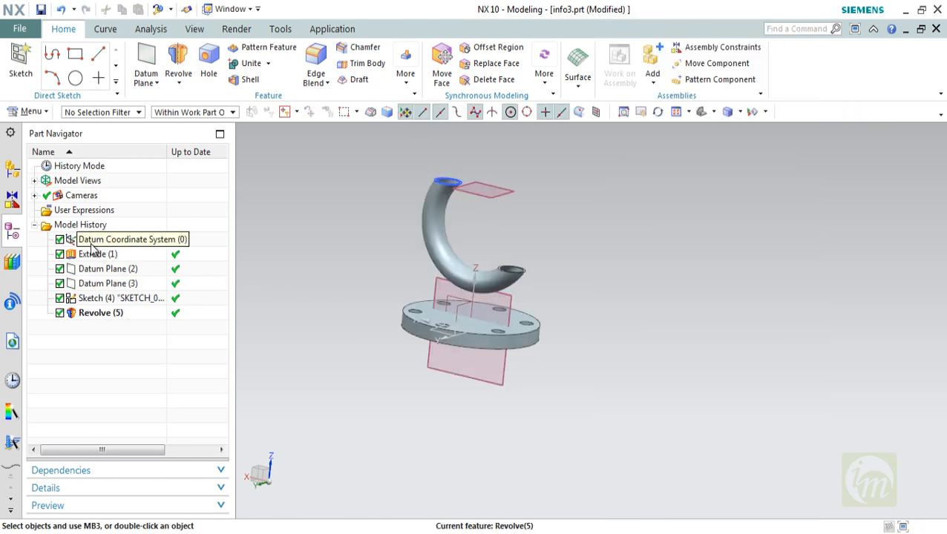
Edit the datum plane carrying the circle sketch with rollback and set its offset distance to 75 mm.
click(94, 255)
click(94, 270)
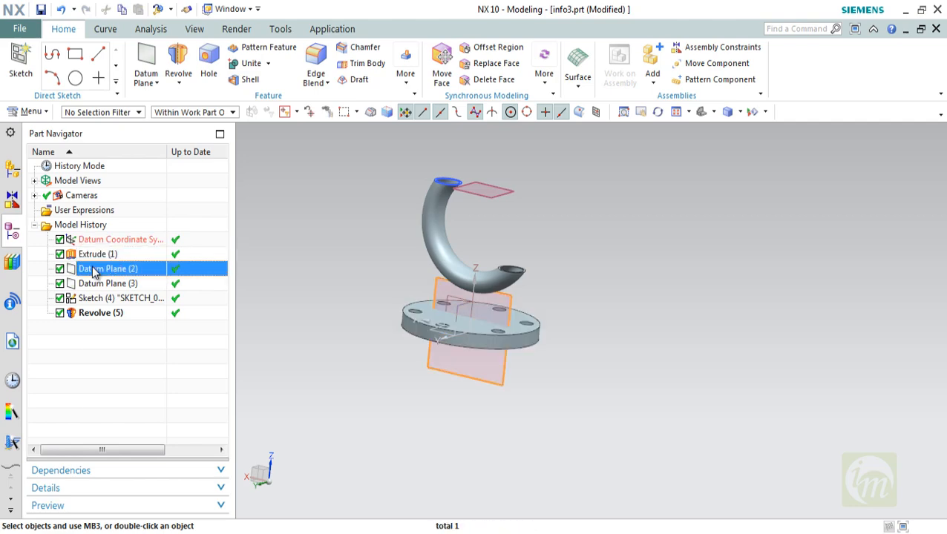
right_click(95, 272)
click(81, 287)
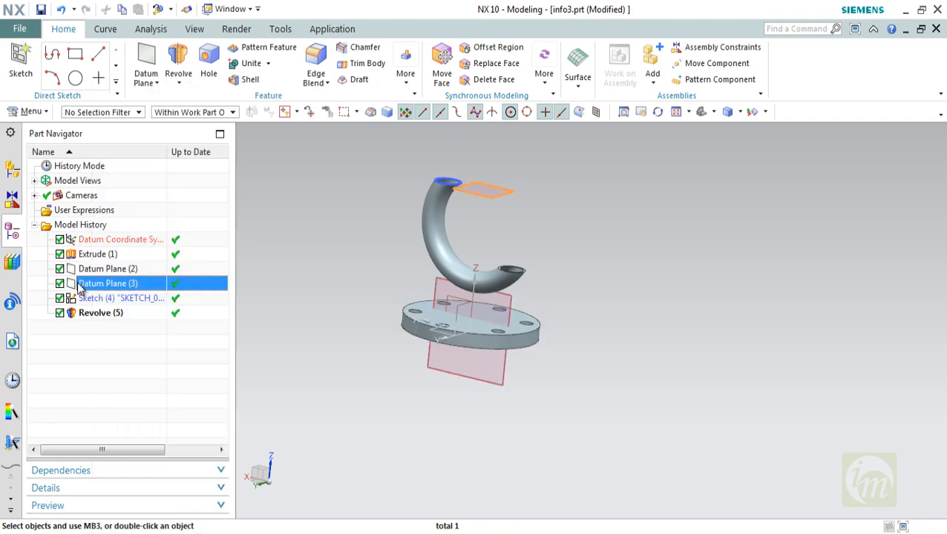
right_click(81, 286)
click(122, 66)
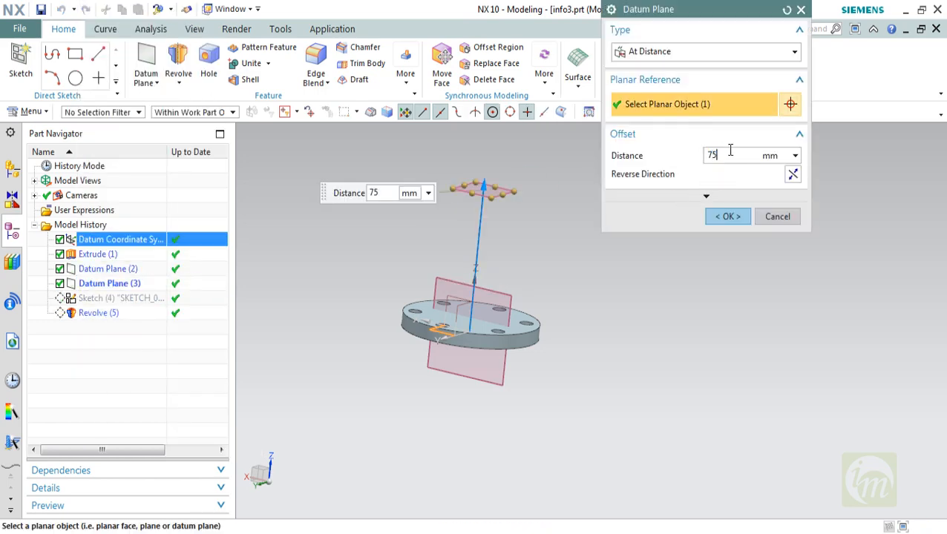
double_click(730, 154)
click(729, 217)
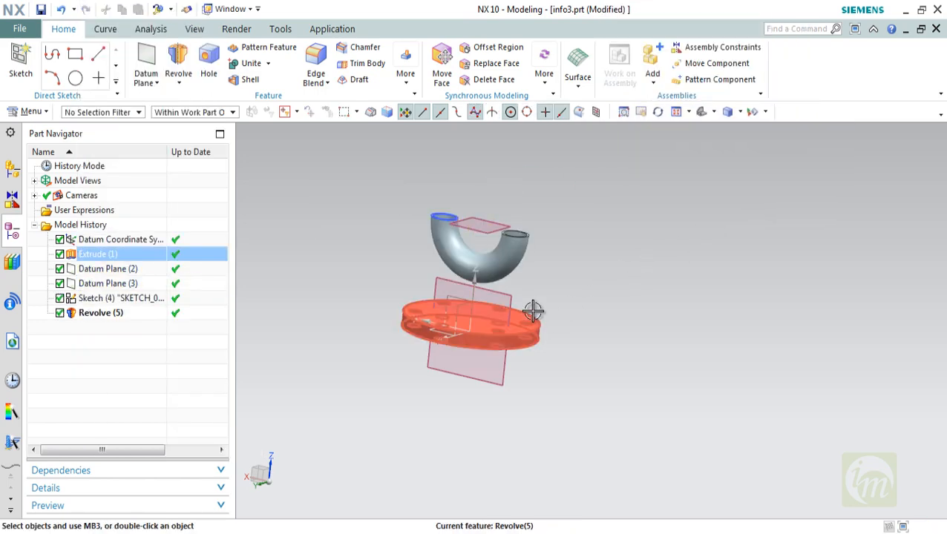
middle_drag(533, 311, 548, 293)
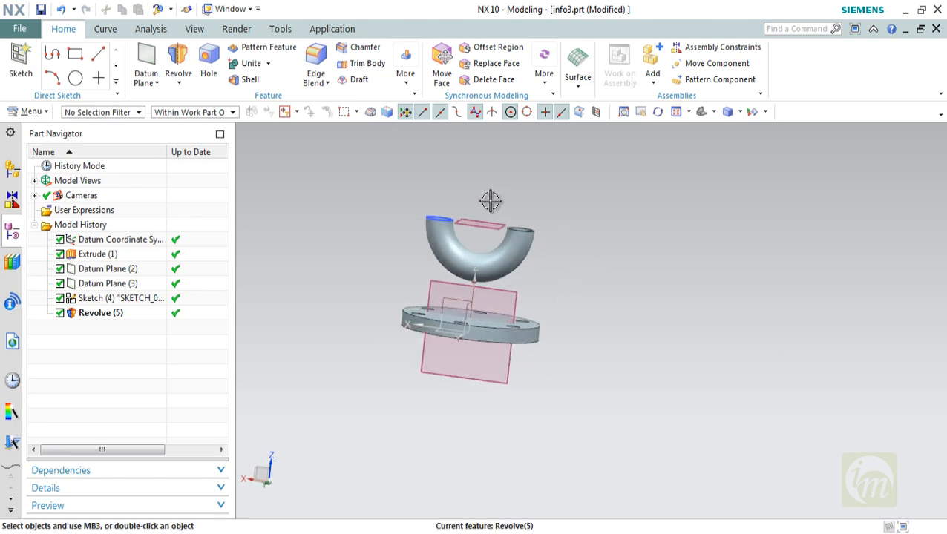
click(358, 201)
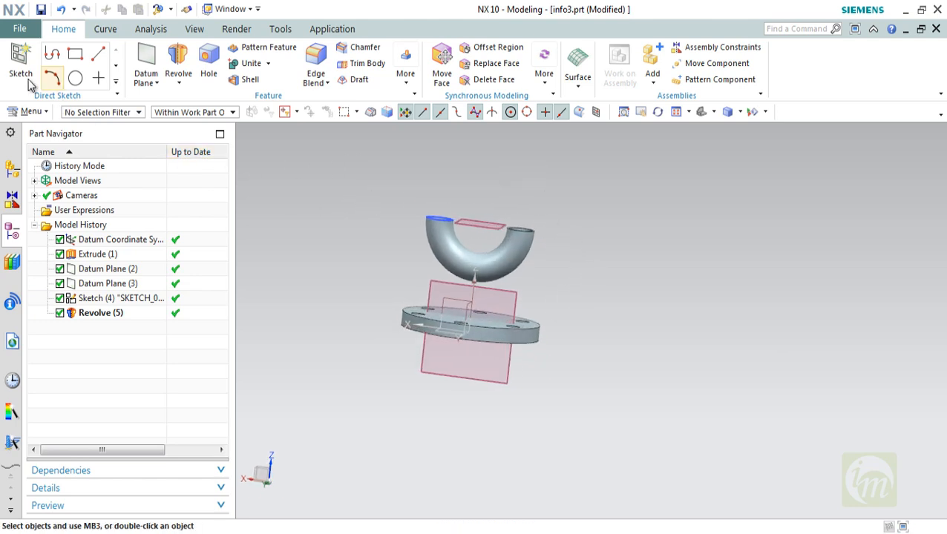
Start a sketch on the flat rim face at one open end of the U-shaped tube.
click(26, 74)
middle_drag(556, 276, 533, 243)
scroll(528, 239, down, 5)
scroll(522, 233, up, 5)
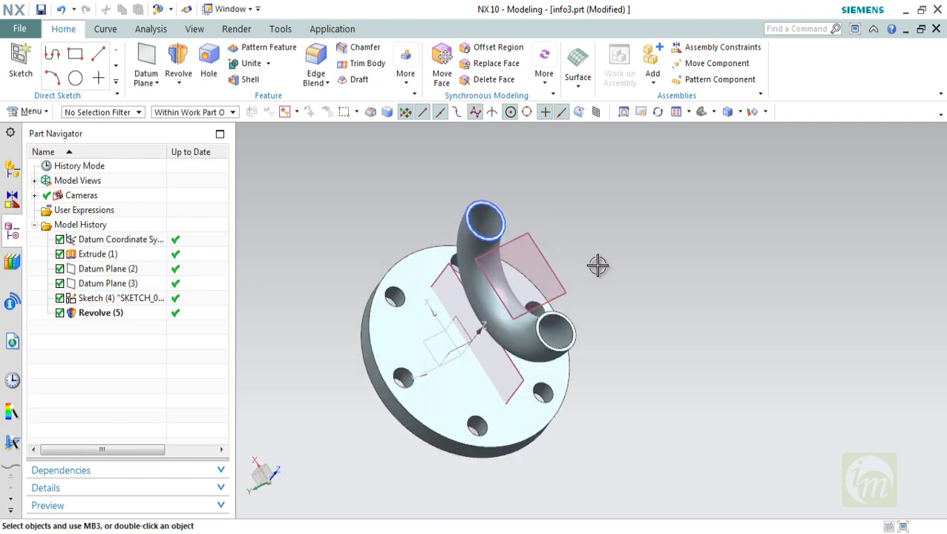
middle_drag(586, 269, 607, 286)
scroll(419, 264, up, 5)
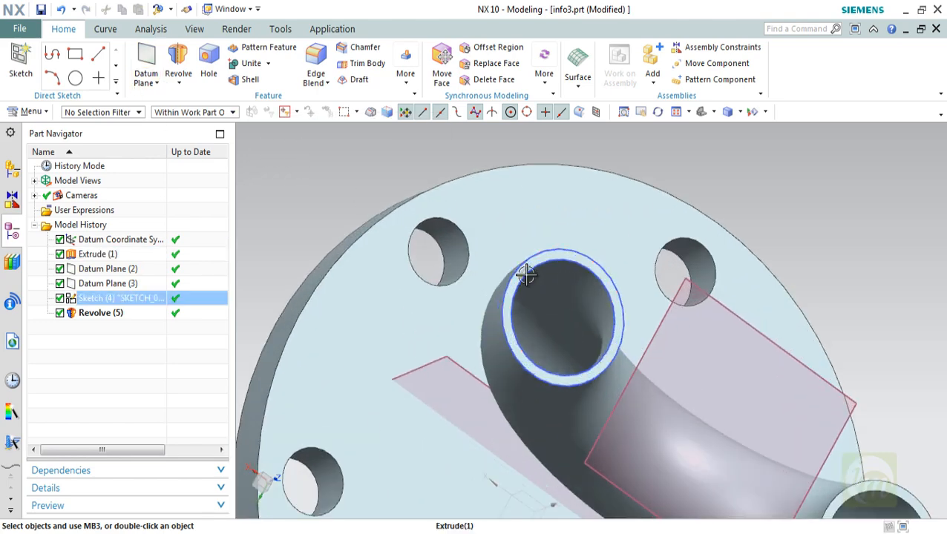
scroll(526, 274, down, 3)
middle_drag(521, 289, 492, 269)
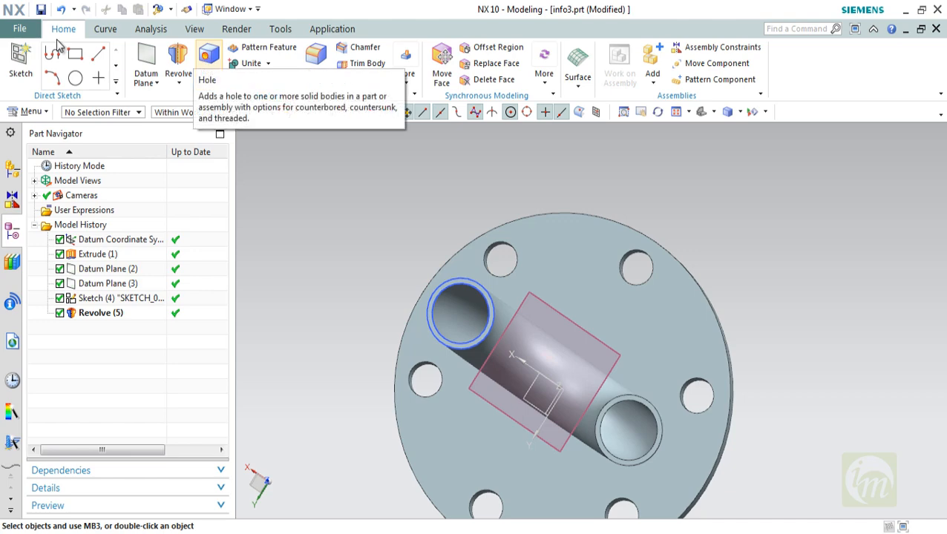
click(21, 60)
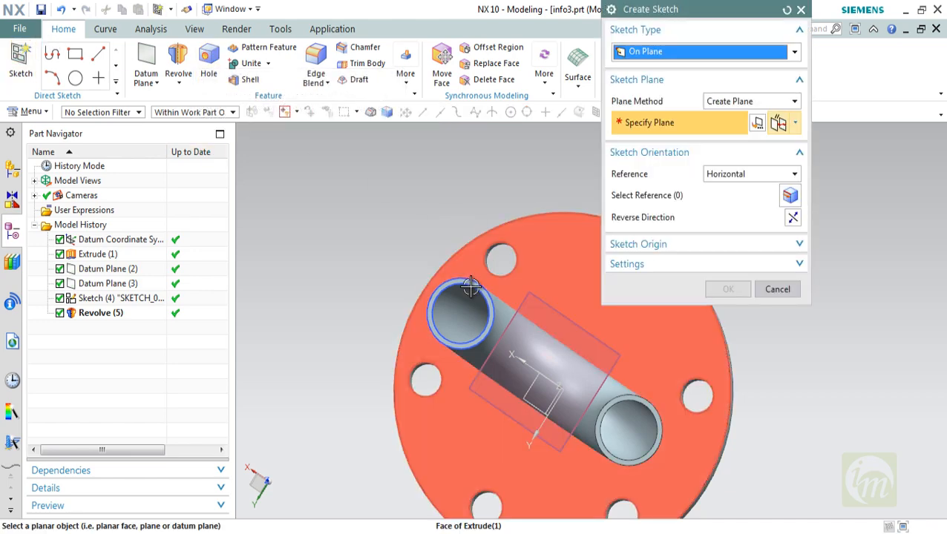
scroll(446, 272, up, 3)
click(452, 274)
click(730, 289)
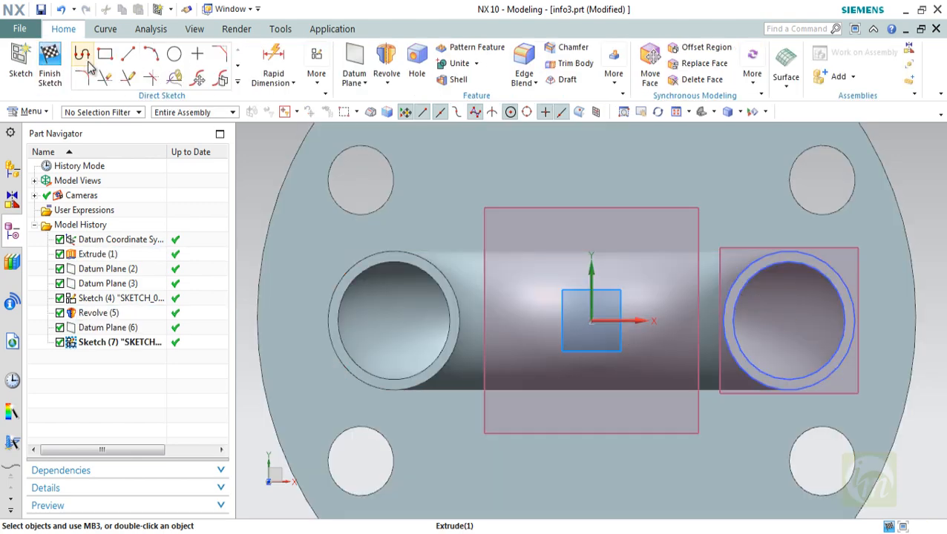
Sketch a circle about 23.3 mm in diameter concentric with the tube's end and finish the sketch.
click(172, 56)
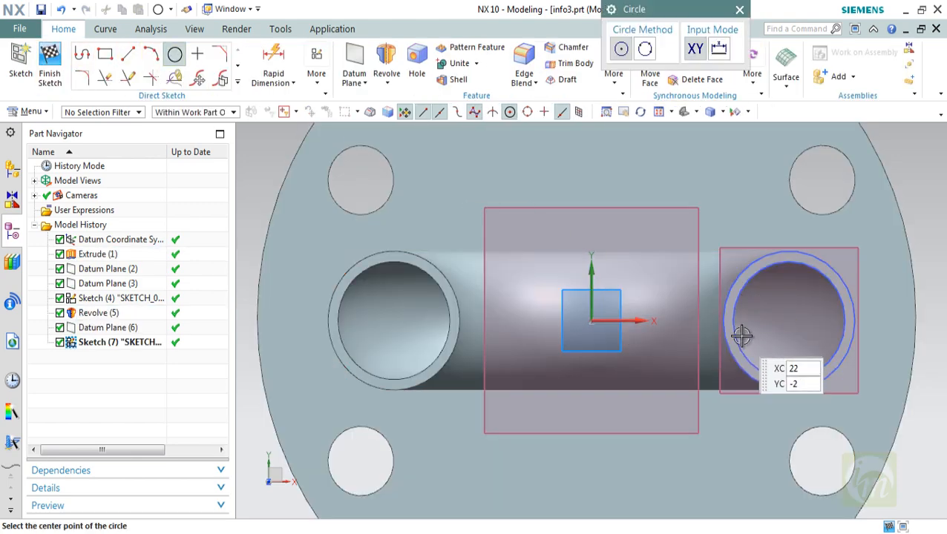
click(795, 320)
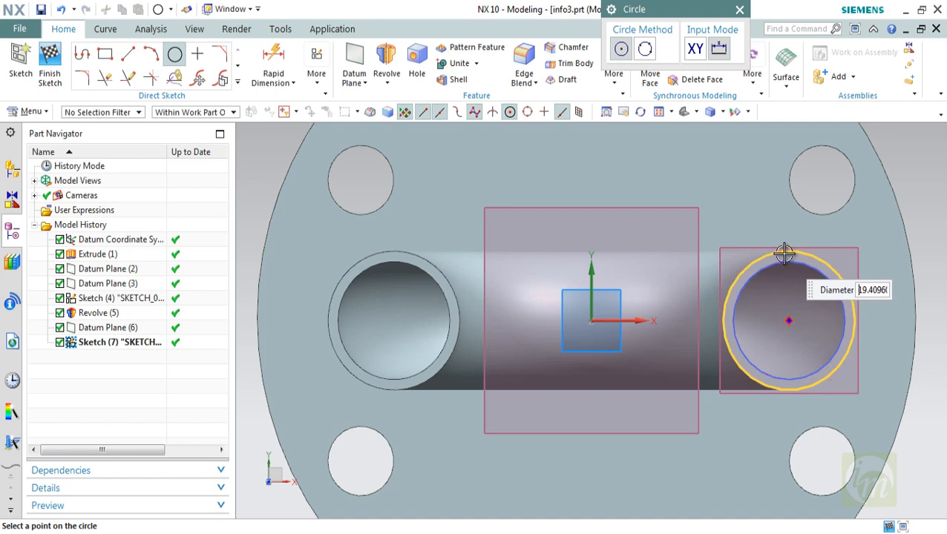
click(785, 253)
click(789, 320)
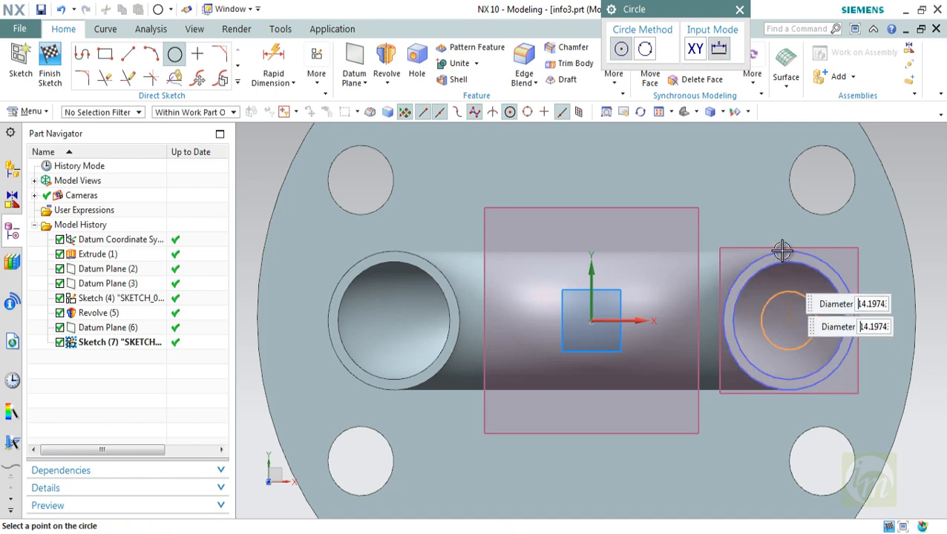
click(782, 241)
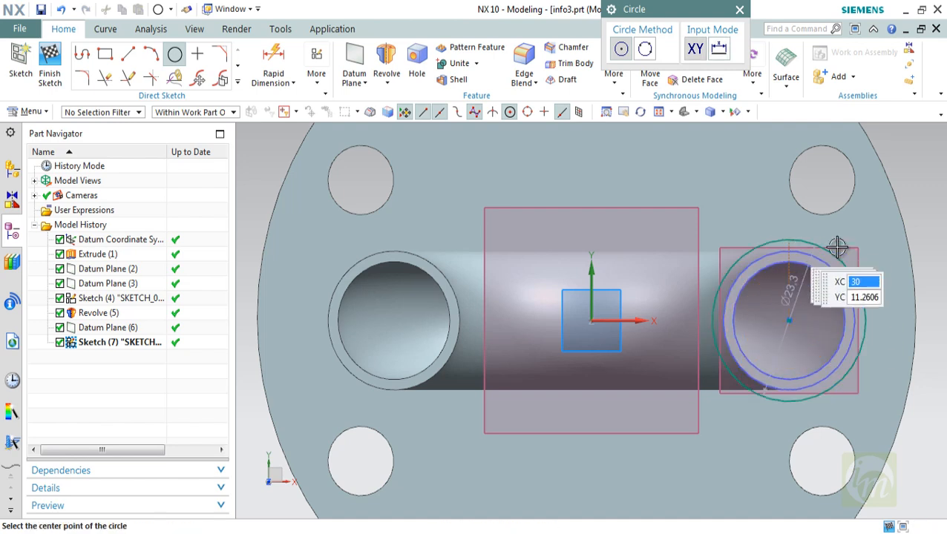
click(46, 58)
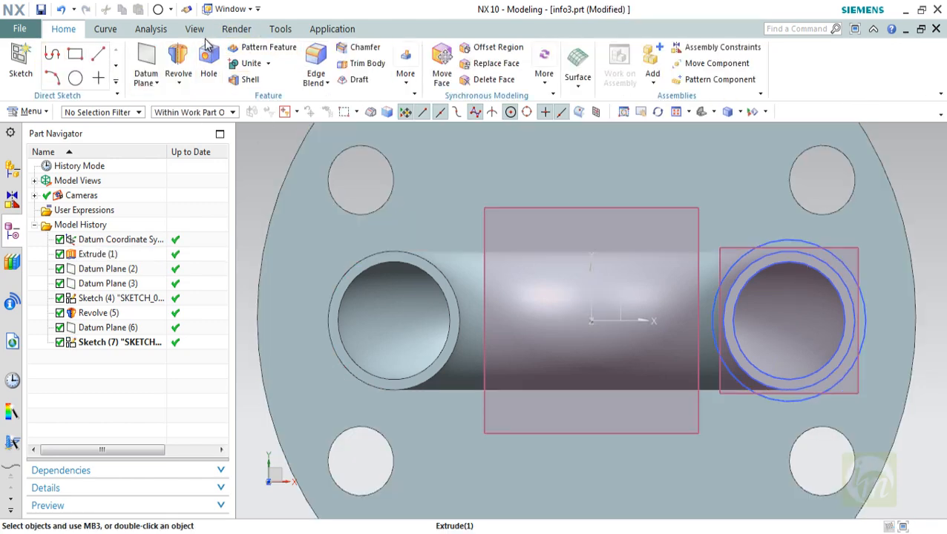
Extrude the new circle upward from the tube's end by 8 mm as a solid with no Boolean.
click(178, 82)
click(192, 99)
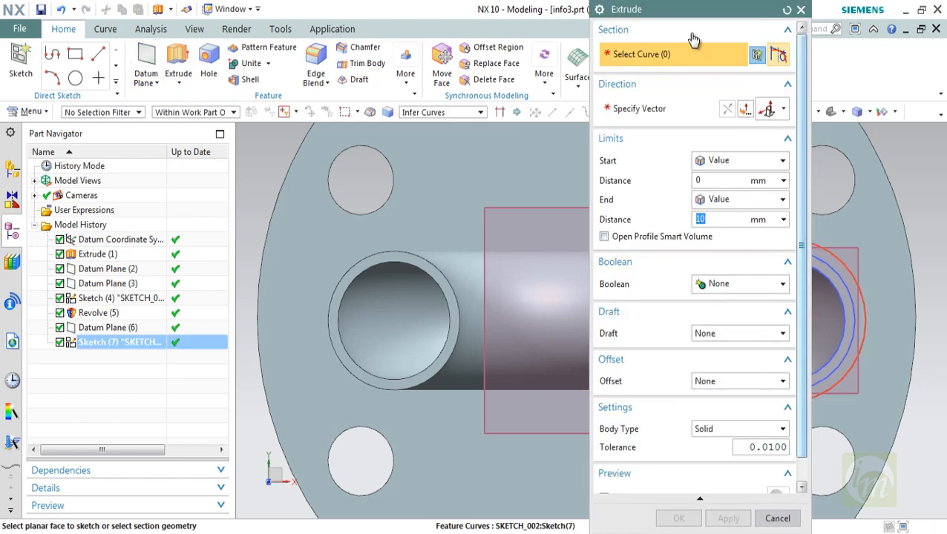
drag(696, 9, 532, 37)
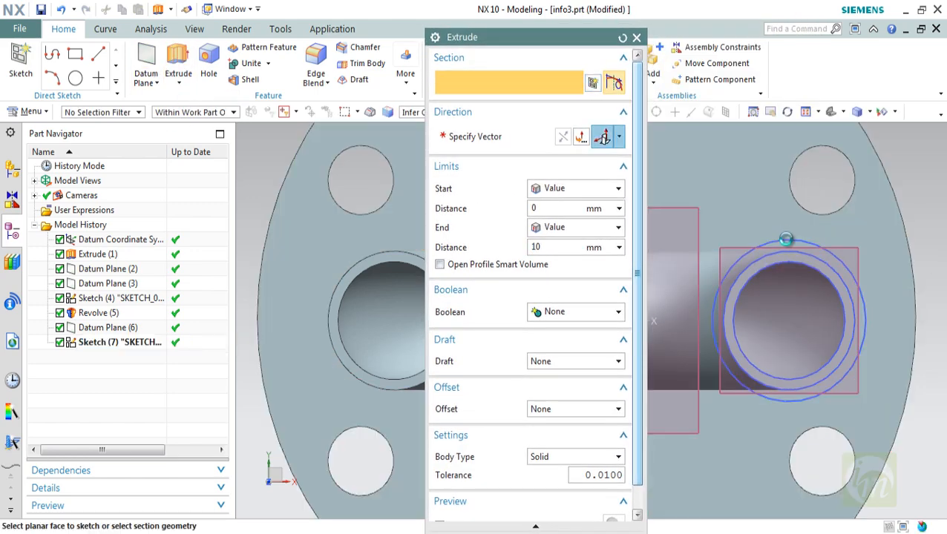
click(785, 239)
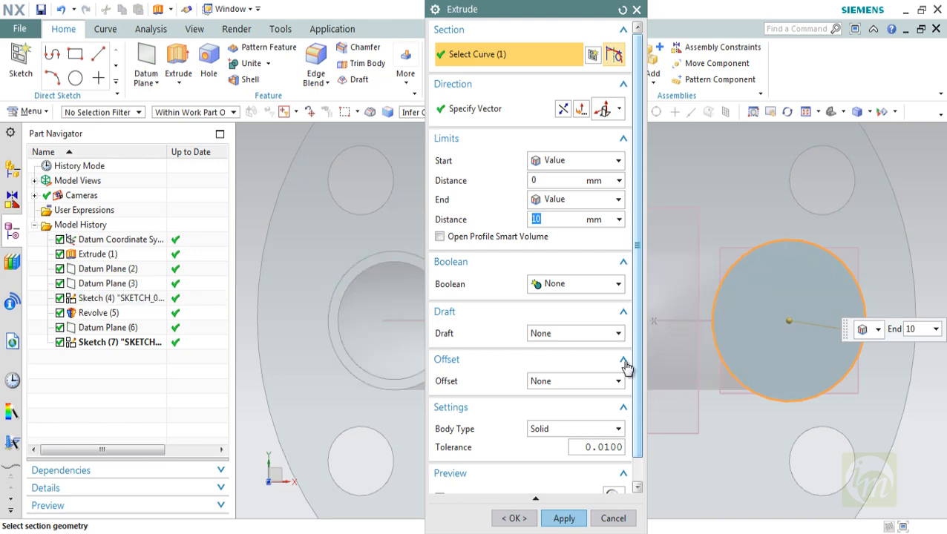
mouse_move(749, 299)
middle_down()
mouse_move(750, 262)
mouse_move(755, 295)
mouse_move(761, 290)
middle_up()
scroll(762, 291, up, 3)
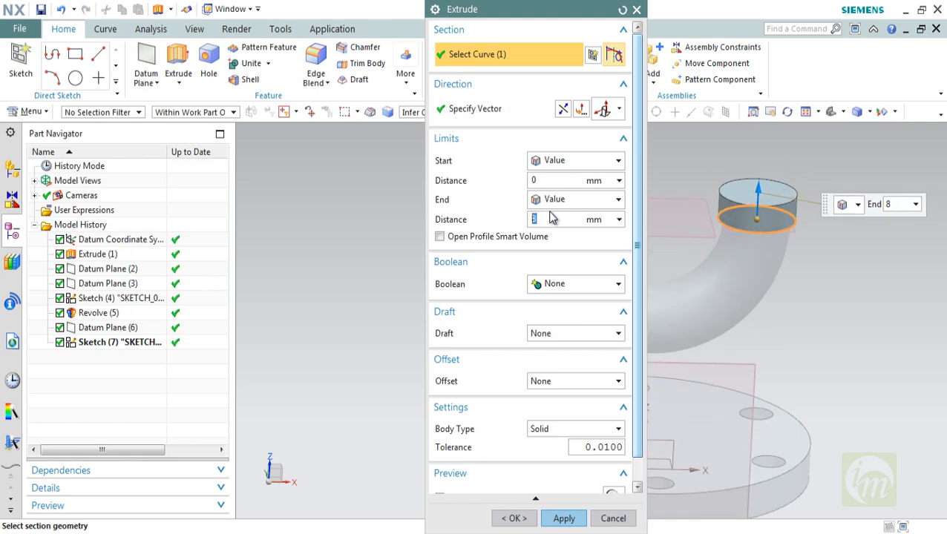
click(514, 518)
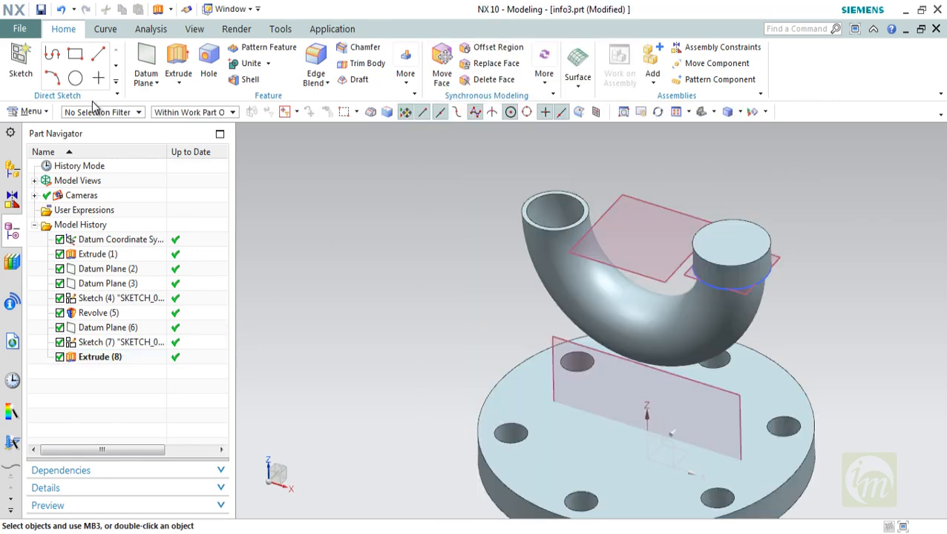
Begin another Extrude and create its section sketch on the top face of the cylinder at the tube's end.
click(178, 72)
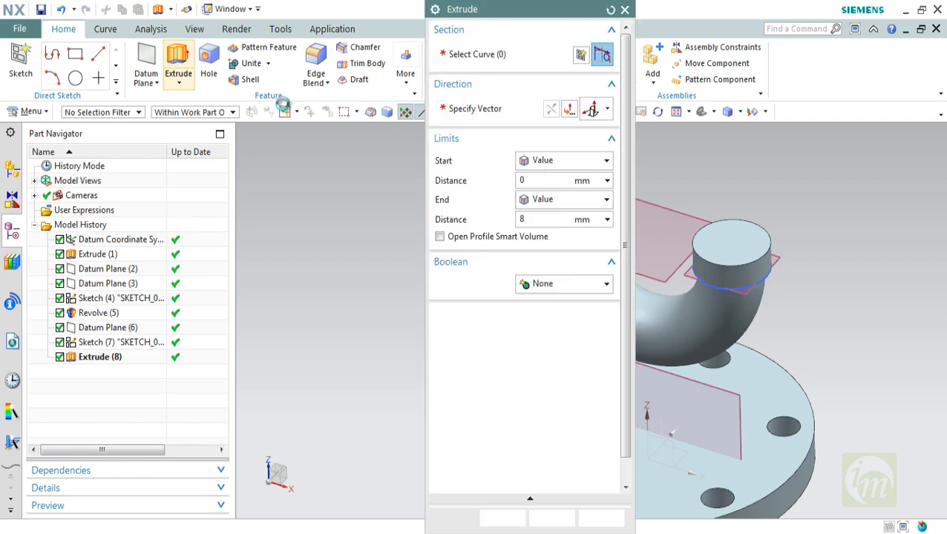
click(731, 240)
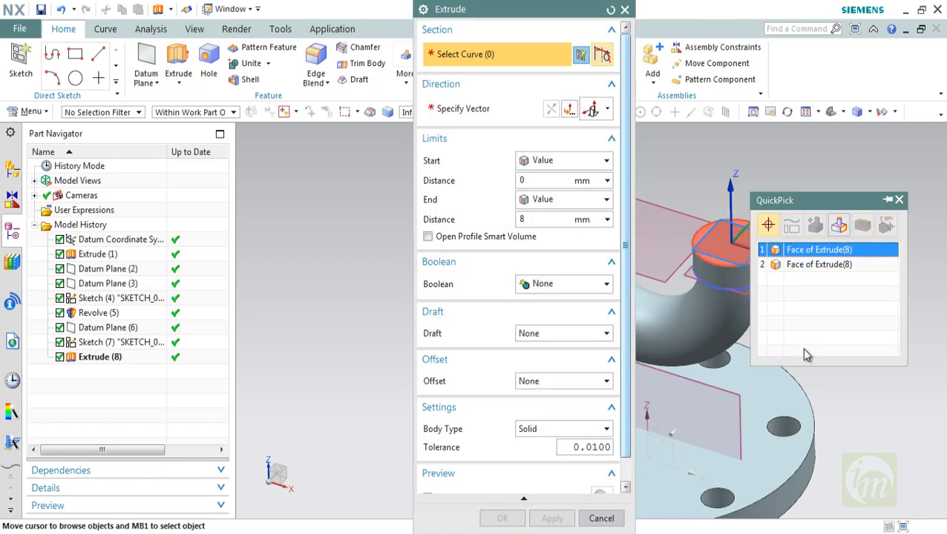
click(583, 57)
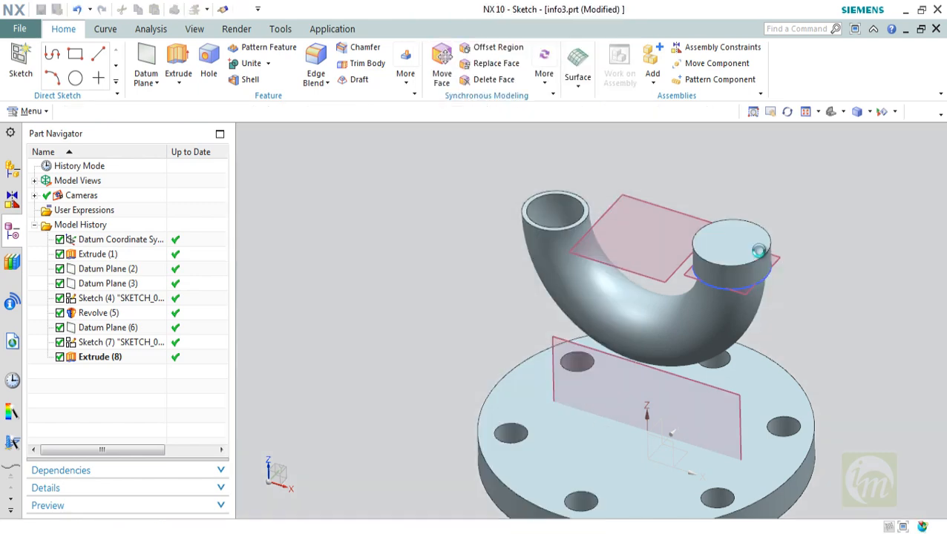
click(757, 247)
click(541, 289)
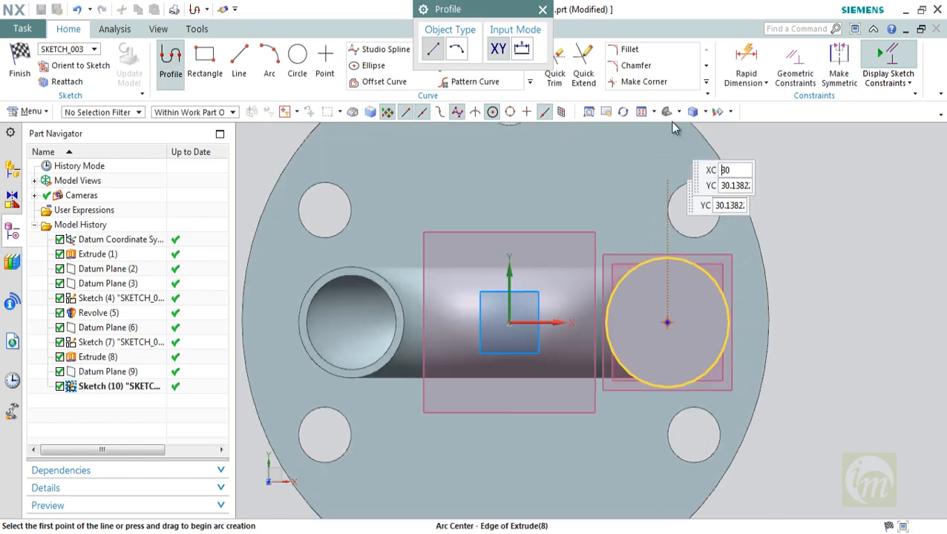
Try the hidden-edge wireframe display and settle on Static Wireframe to expose the tube's circles beneath the sketch.
click(704, 112)
click(707, 185)
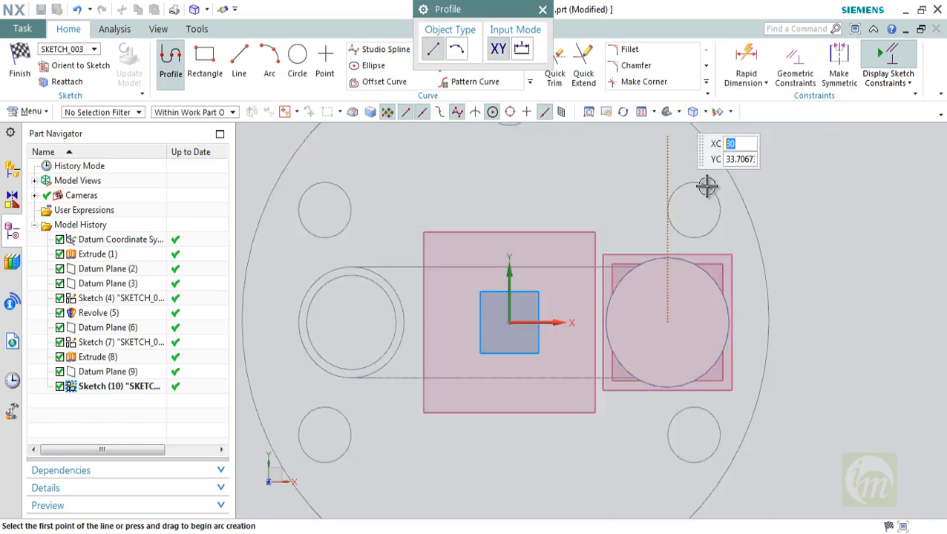
click(706, 114)
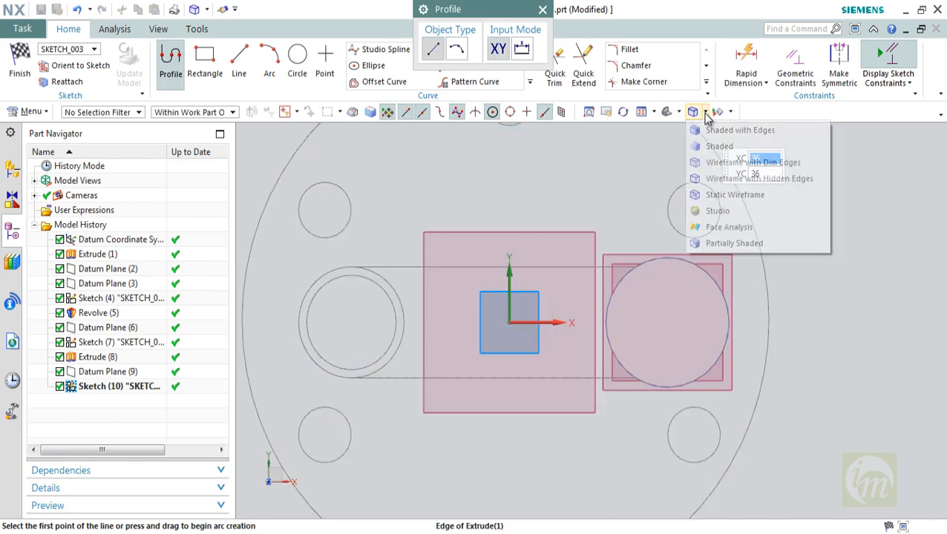
click(714, 195)
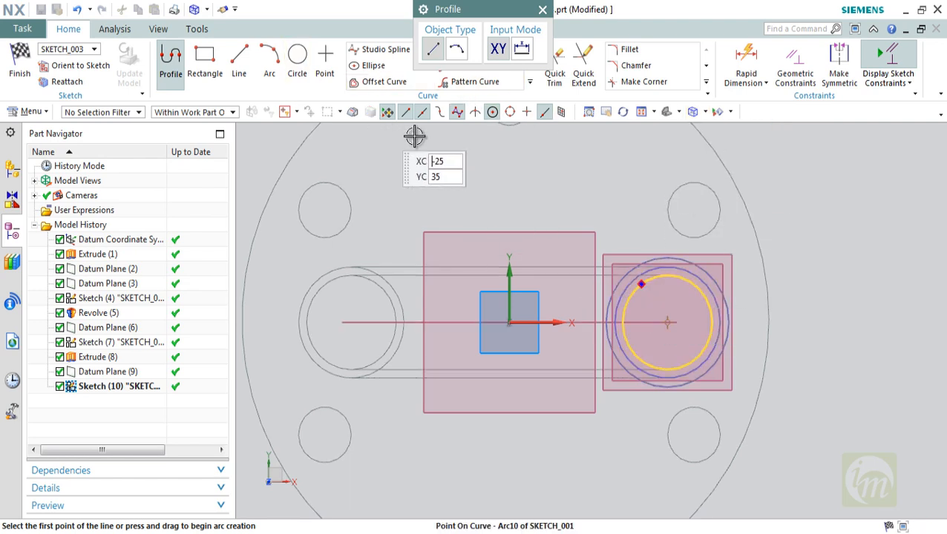
Try to sketch a circle concentric with the cylinder, snapping to the tube's inner circle, and finish the sketch.
click(299, 56)
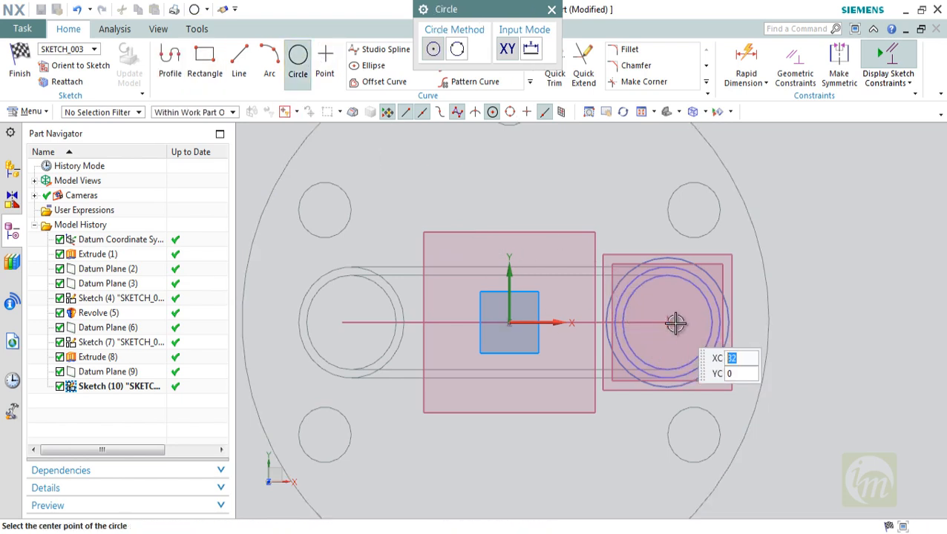
click(665, 321)
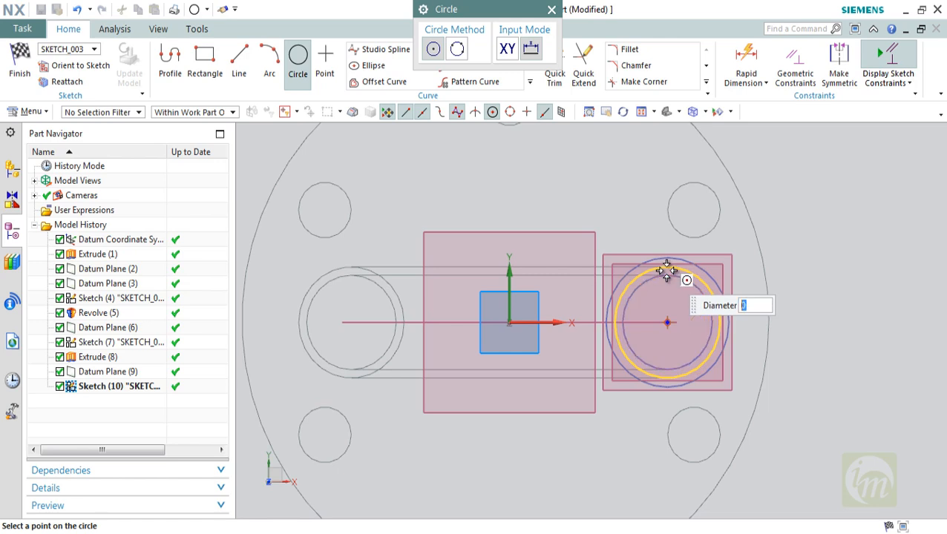
click(665, 275)
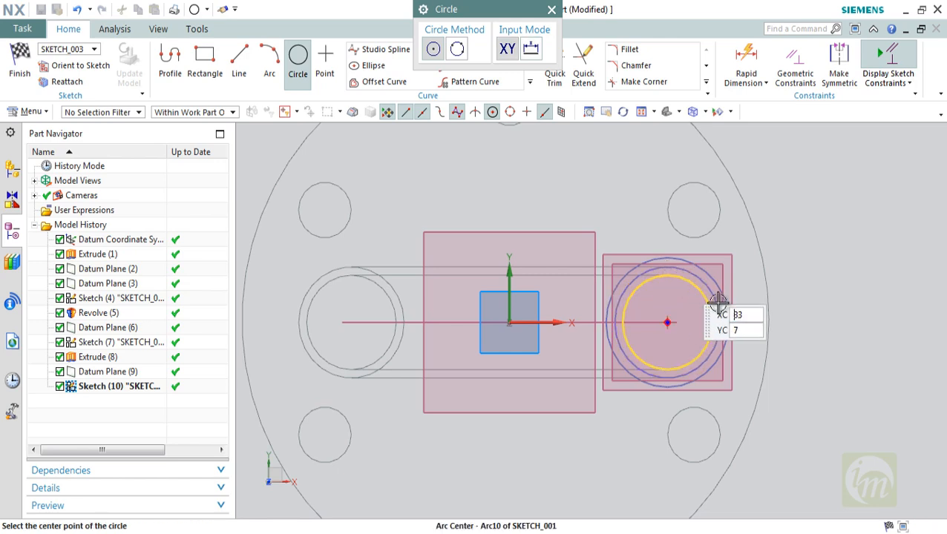
key(Escape)
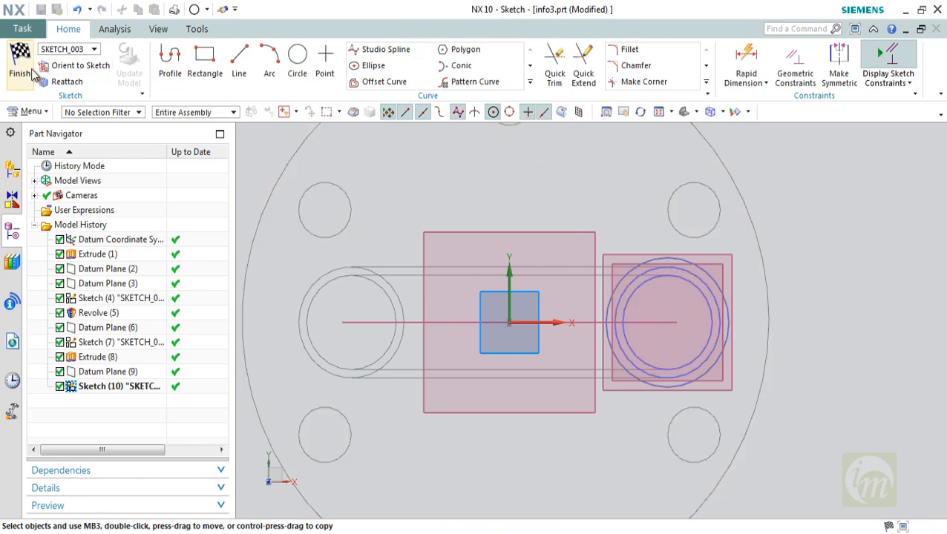
click(20, 61)
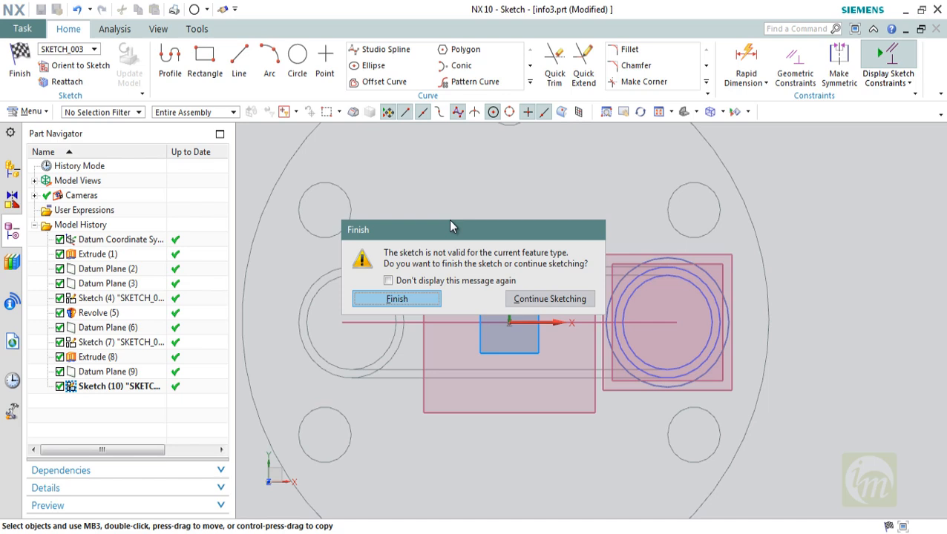
click(536, 302)
Sketch a circle about 13.2 mm in diameter at the cylinder's centre and finish the section sketch.
click(297, 60)
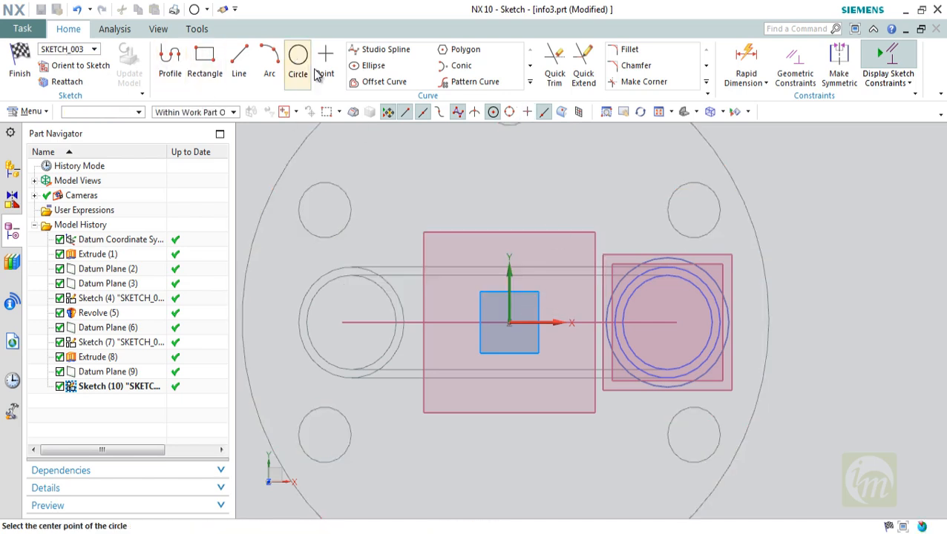
click(668, 320)
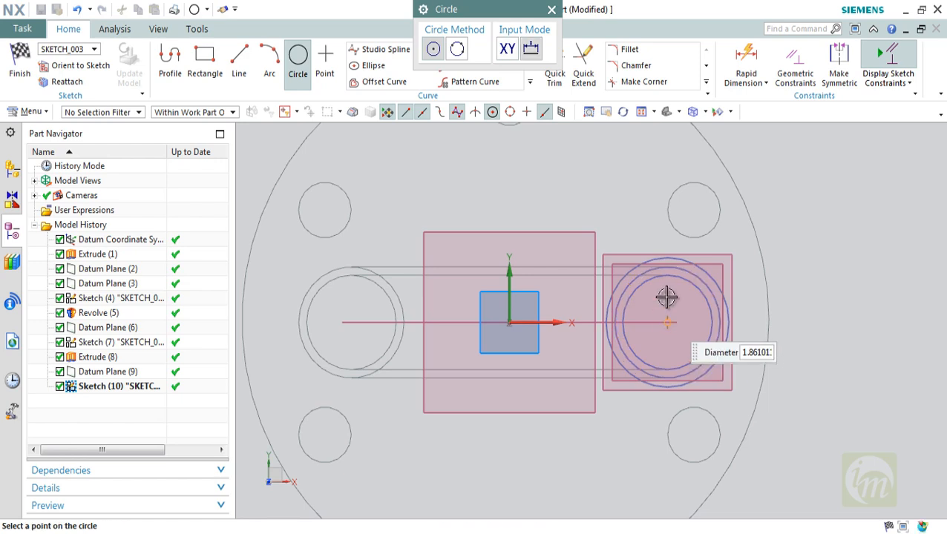
click(667, 280)
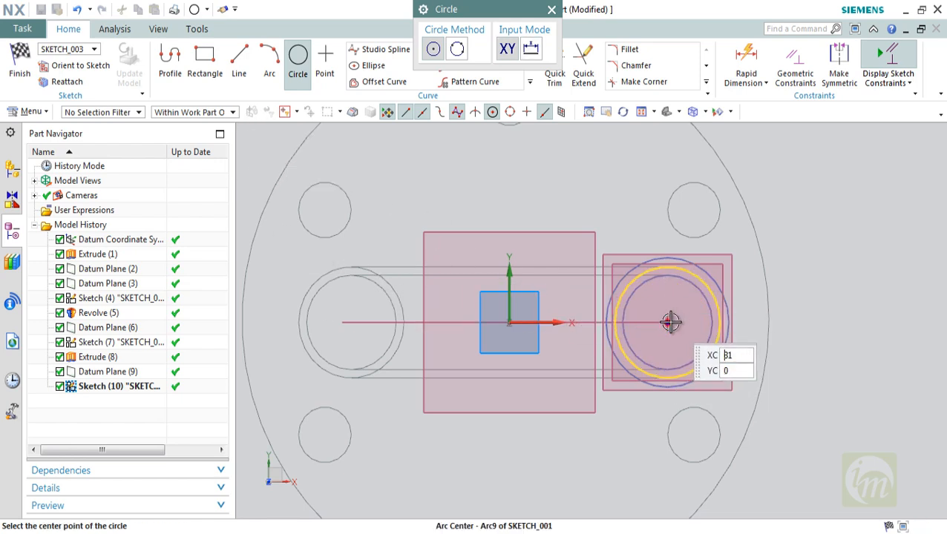
click(668, 323)
click(668, 286)
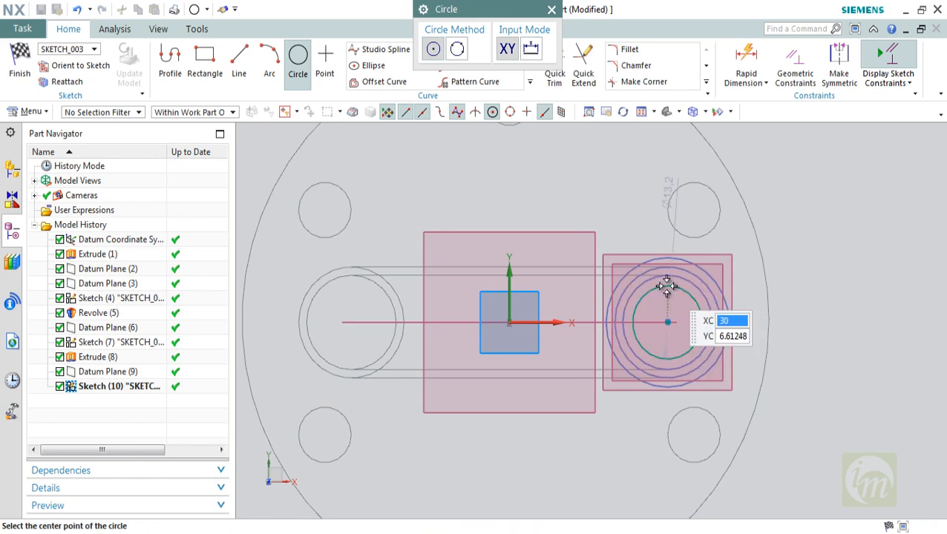
click(22, 65)
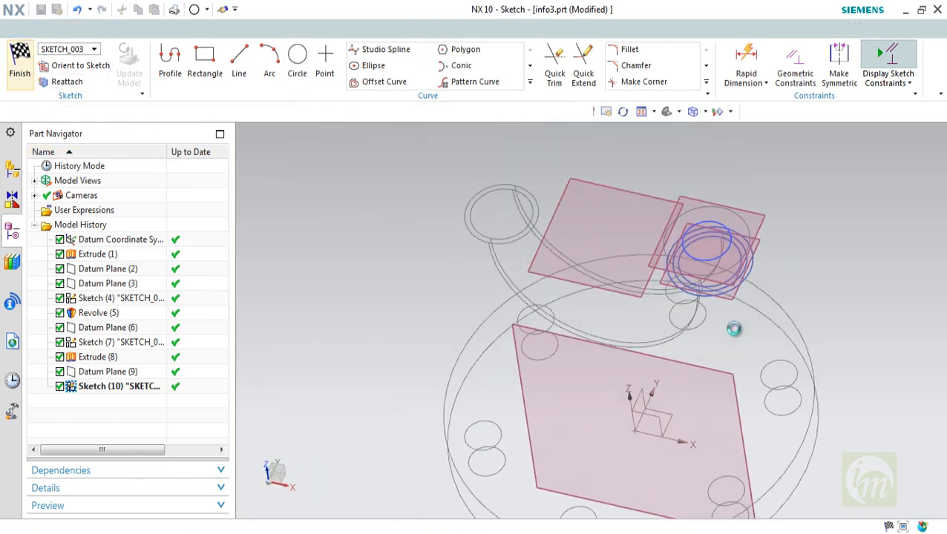
Extrude the sketched circle 15 mm downward through the collar, subtracting it from the collar's body.
key(x)
mouse_move(747, 268)
middle_down()
mouse_move(745, 234)
mouse_move(741, 327)
mouse_move(743, 247)
middle_up()
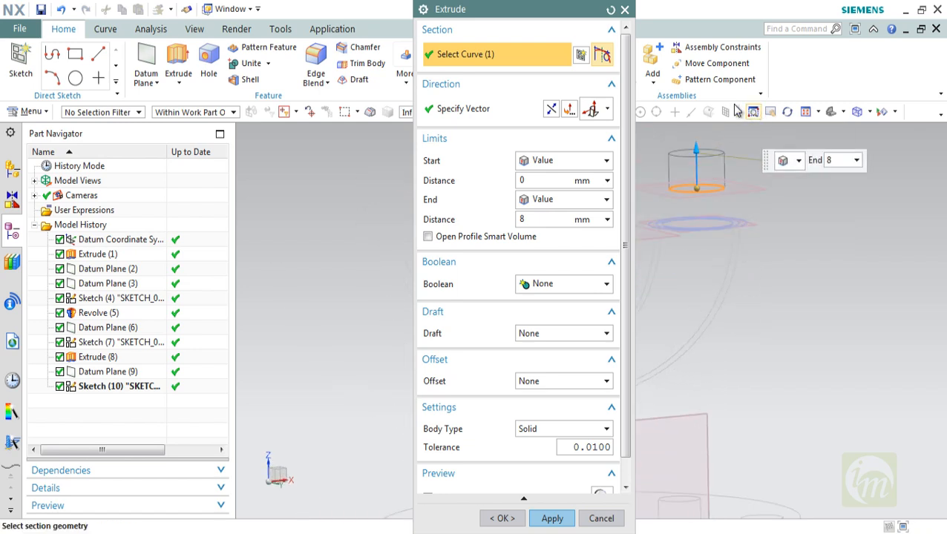
drag(691, 152, 698, 252)
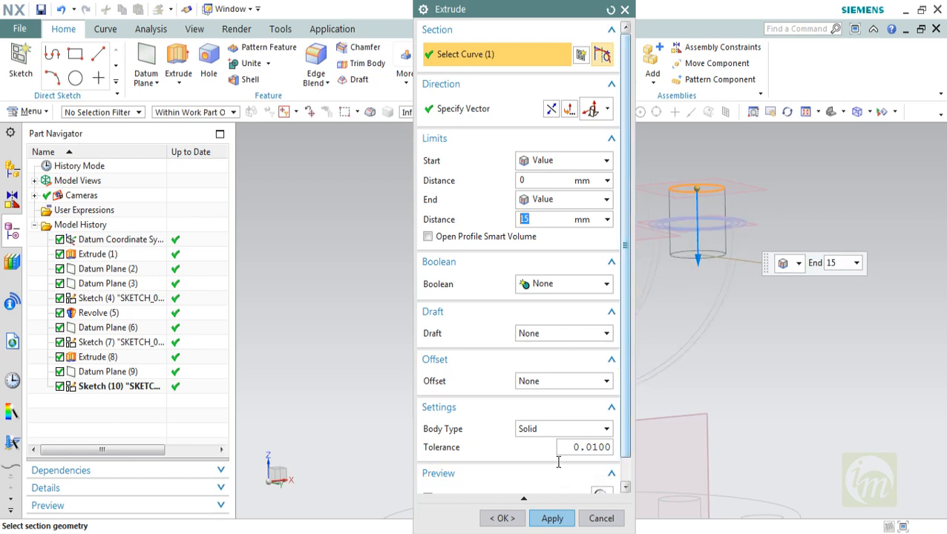
click(540, 290)
click(545, 332)
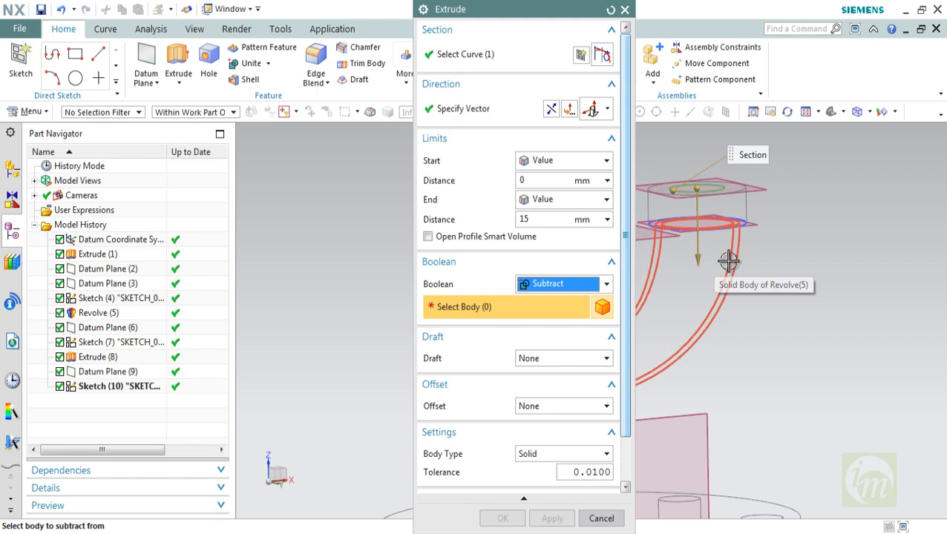
click(730, 194)
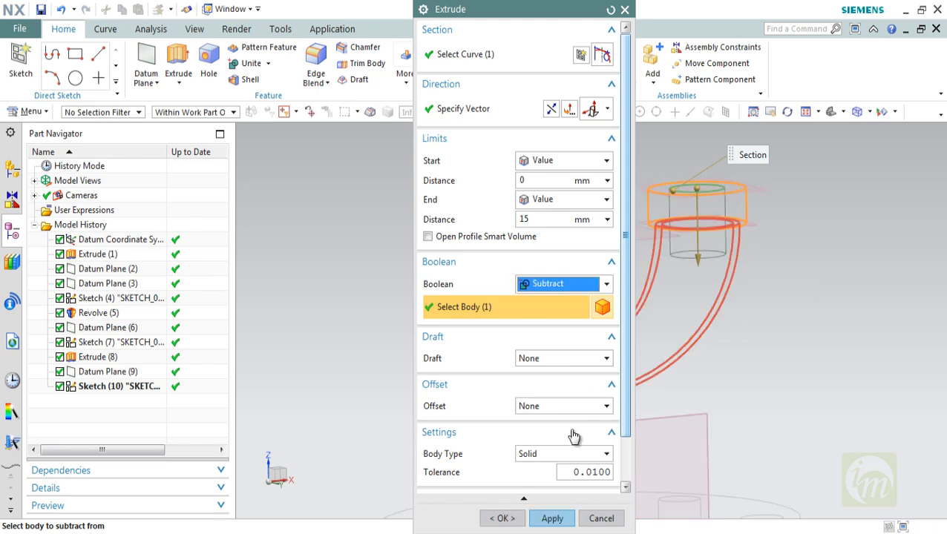
click(551, 518)
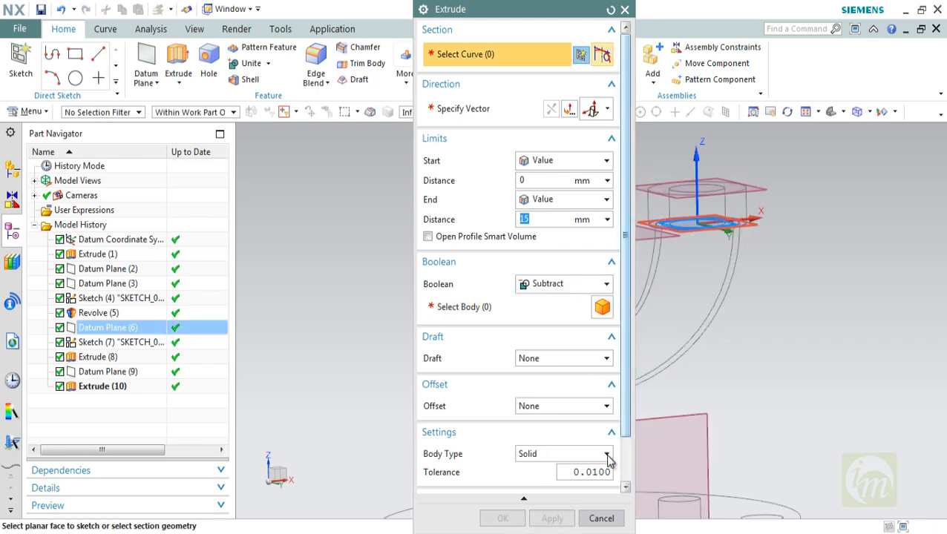
click(601, 518)
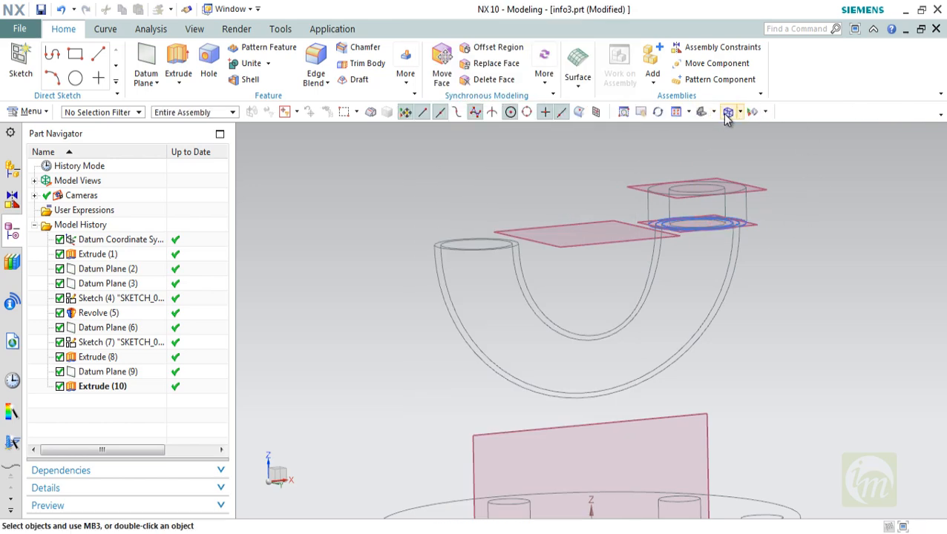
Return the model to shaded display and examine the bored collar on the U-shaped tube's end.
click(727, 116)
click(735, 141)
middle_drag(750, 266, 799, 338)
scroll(725, 354, up, 3)
middle_drag(725, 354, 483, 274)
click(506, 366)
middle_drag(506, 367, 480, 242)
key(Escape)
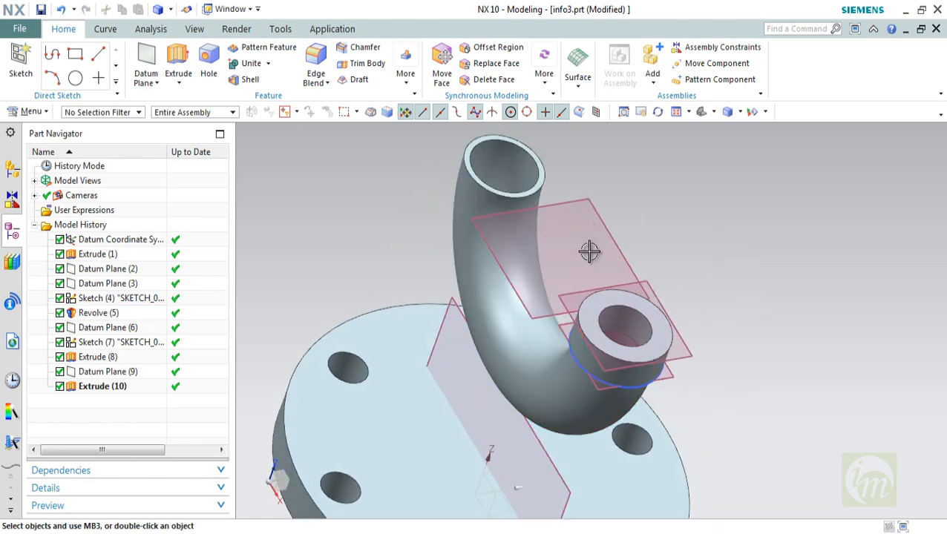
middle_drag(587, 249, 572, 286)
click(597, 306)
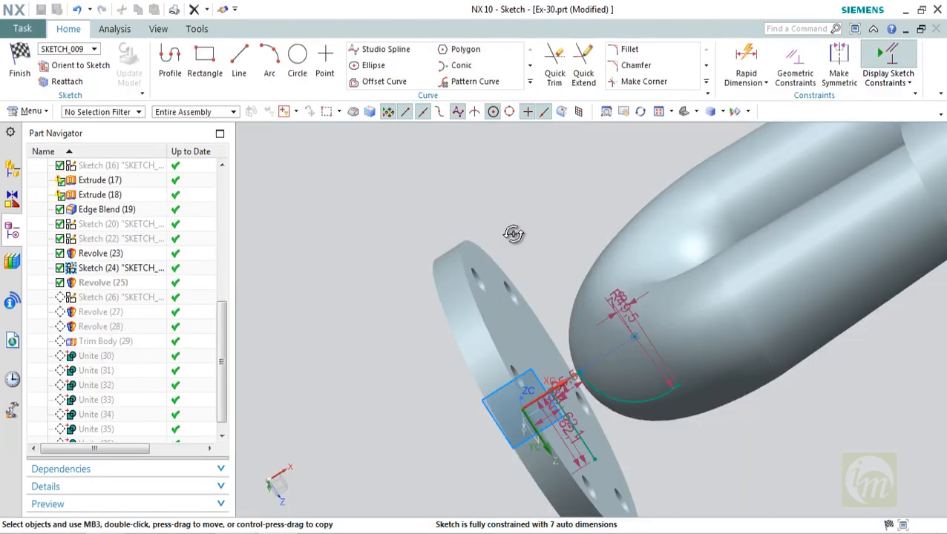
middle_drag(514, 234, 519, 268)
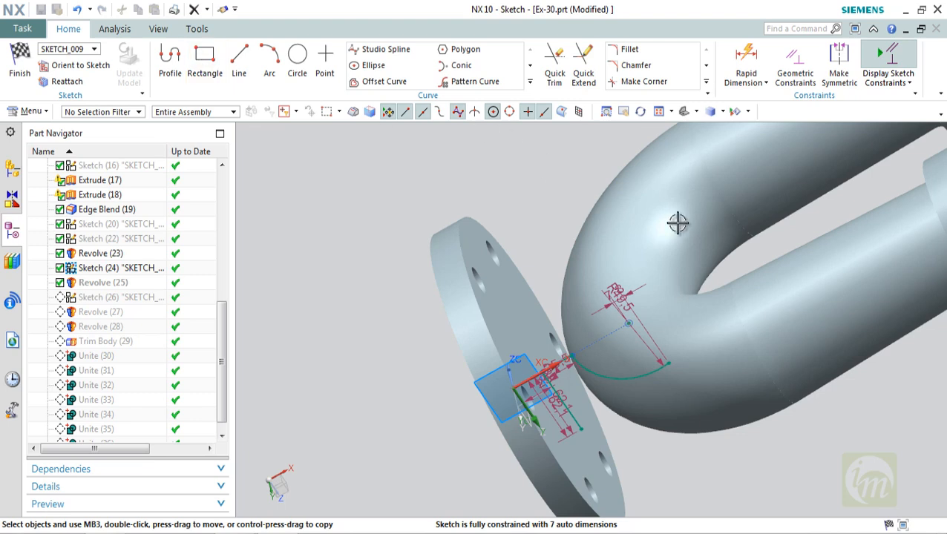
click(237, 67)
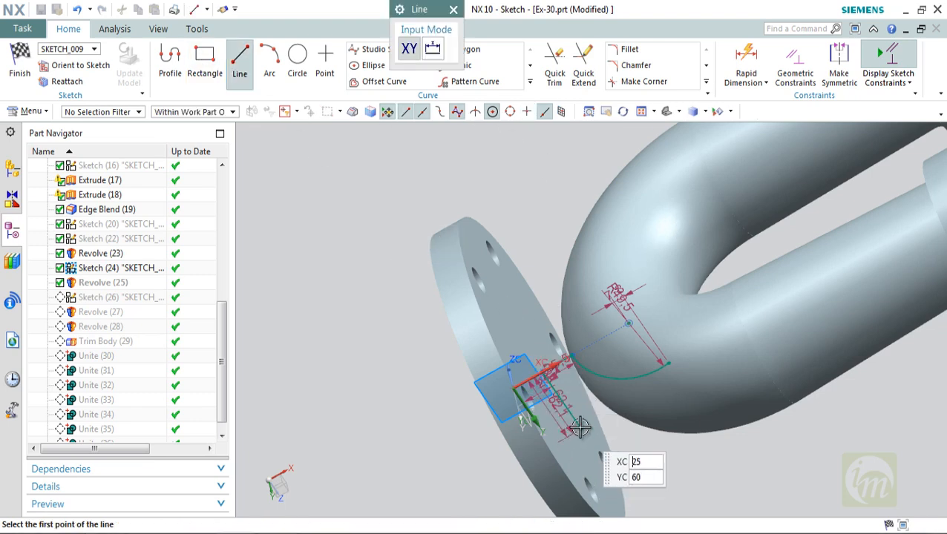
click(581, 429)
key(Escape)
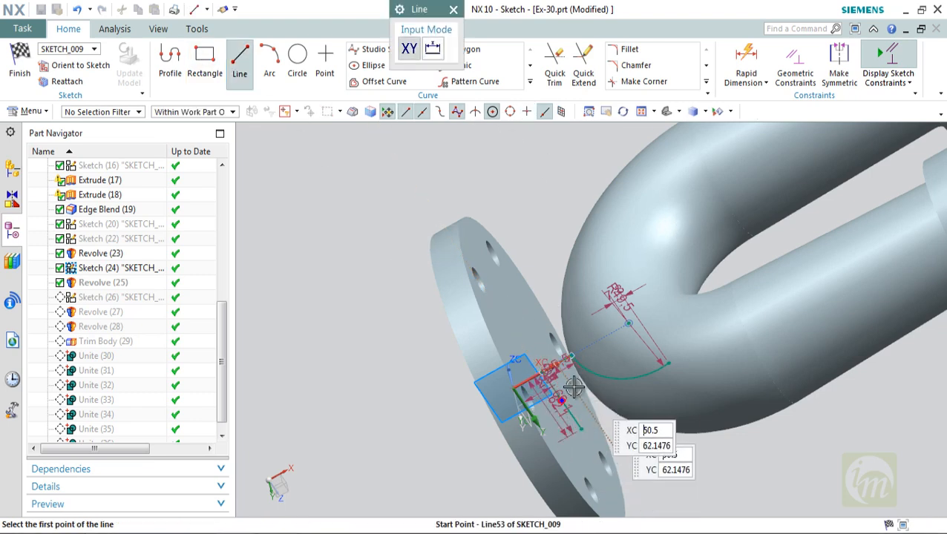
key(Escape)
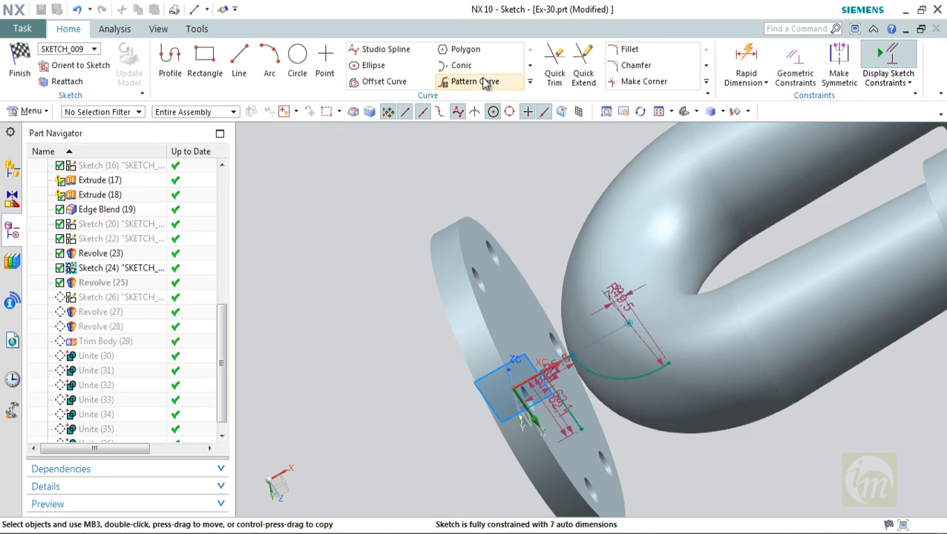
Facing the sketch plane, draw a line about 83.9 mm long from the vertical line's upper end to the arc's upper end and finish the sketch.
click(89, 66)
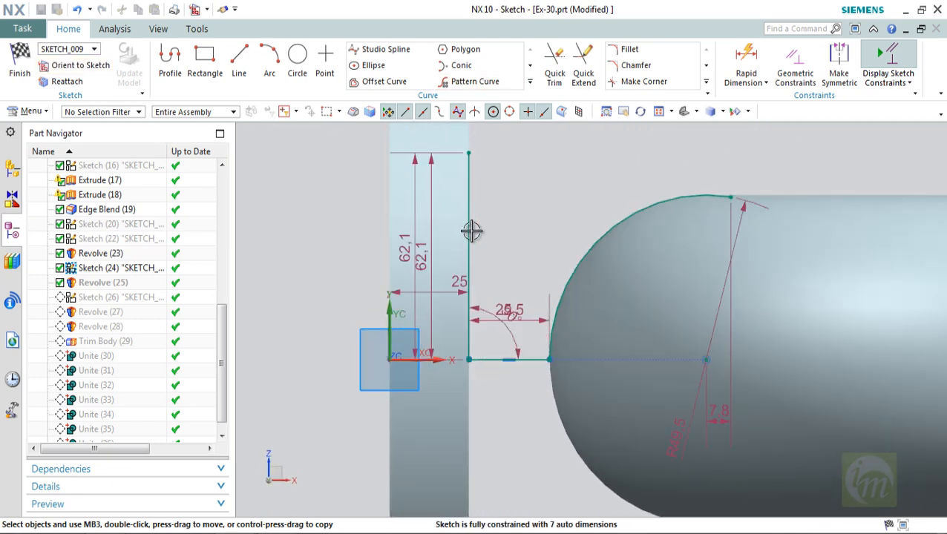
click(239, 66)
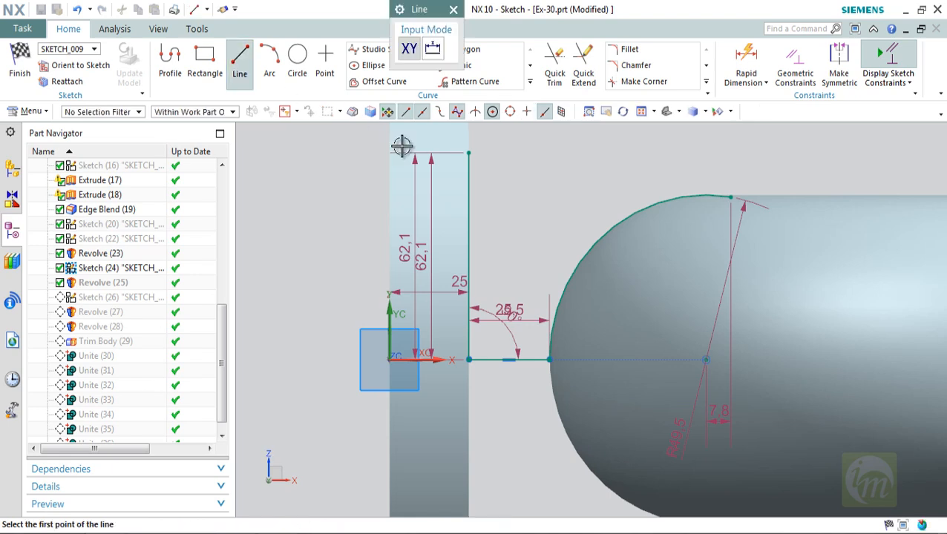
click(468, 154)
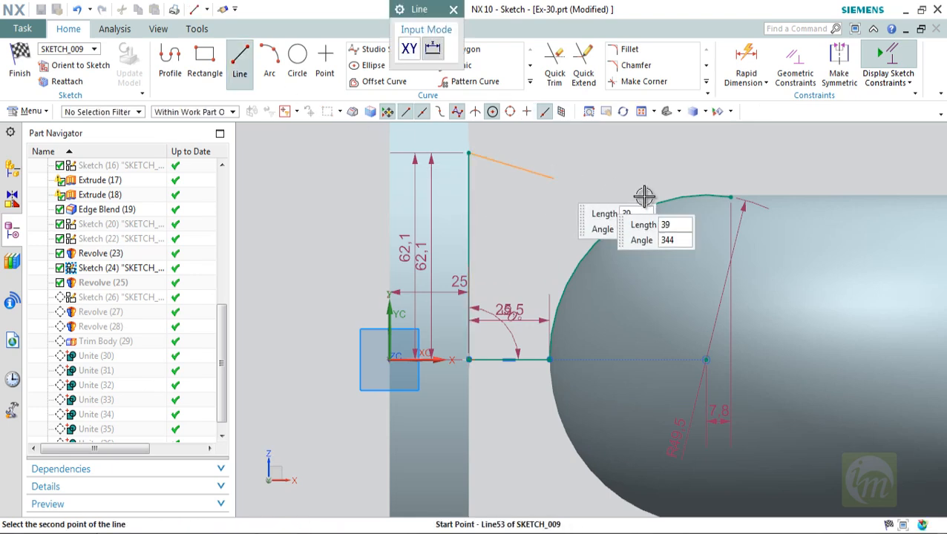
click(731, 196)
key(Escape)
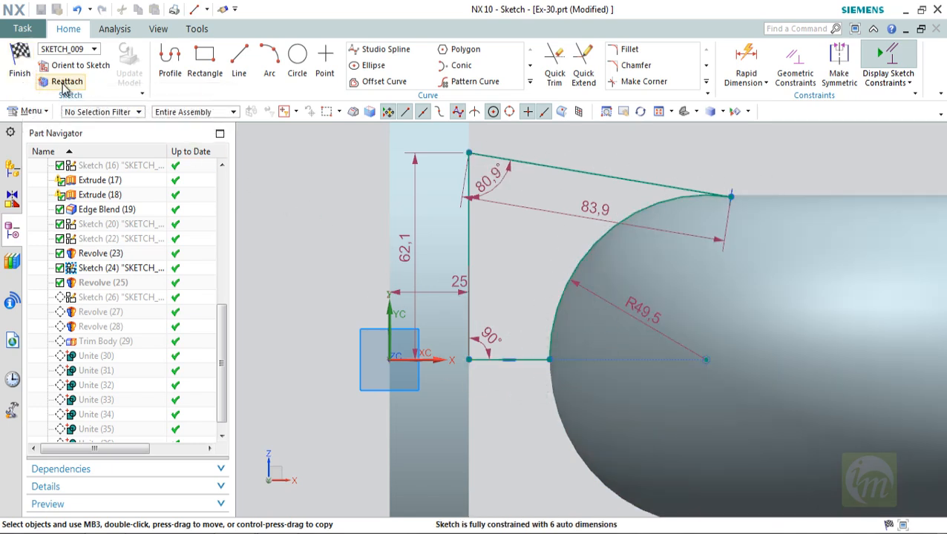
click(20, 62)
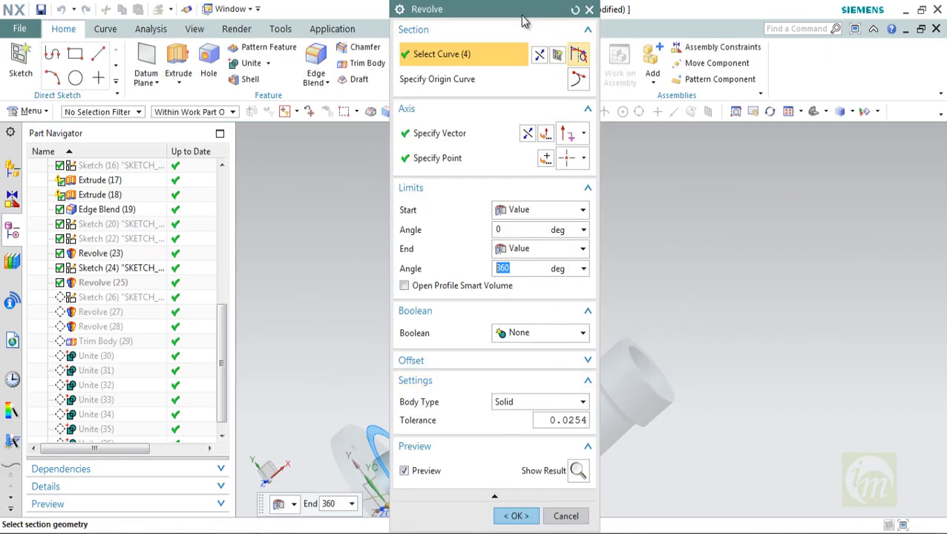
Try a 280° end angle for revolving the neck profile between the flange and the U-bend.
drag(561, 3, 754, 0)
scroll(486, 338, up, 3)
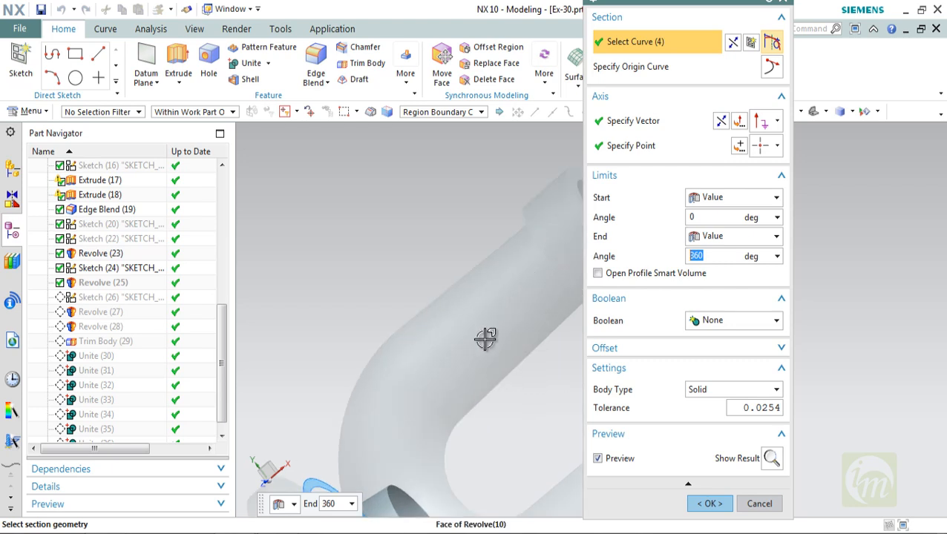
scroll(467, 454, down, 5)
scroll(467, 454, up, 5)
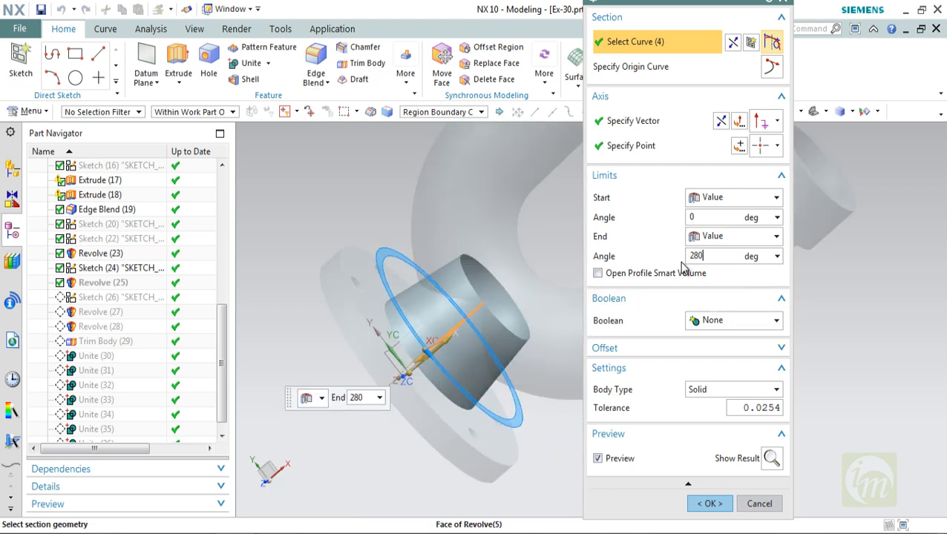
key(Return)
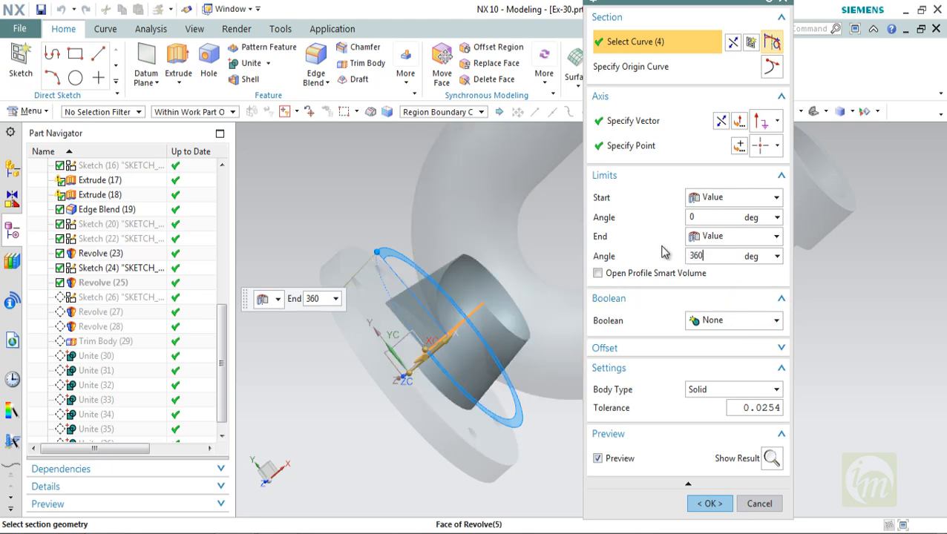
Set the neck revolve's end angle to 360°, use Boolean None and accept the feature.
text(360)
key(Return)
click(726, 323)
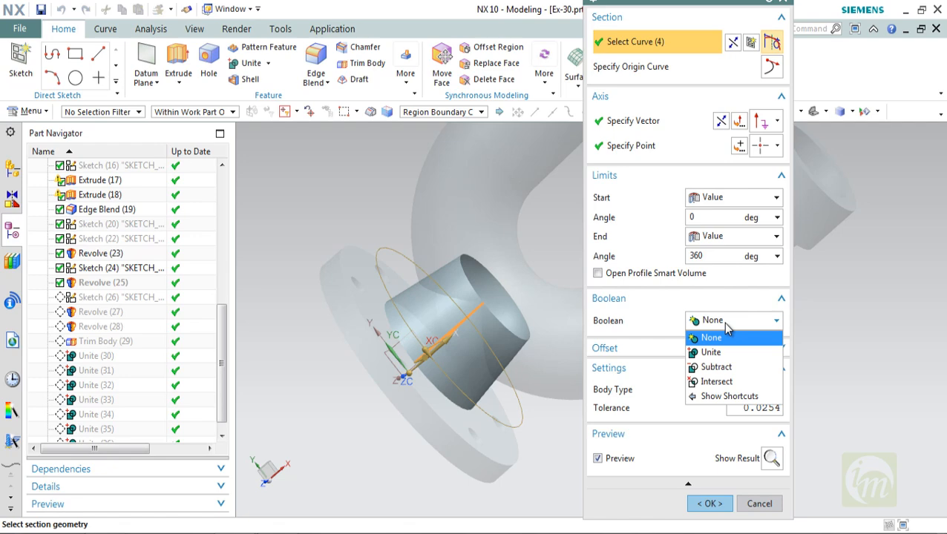
click(726, 337)
click(721, 507)
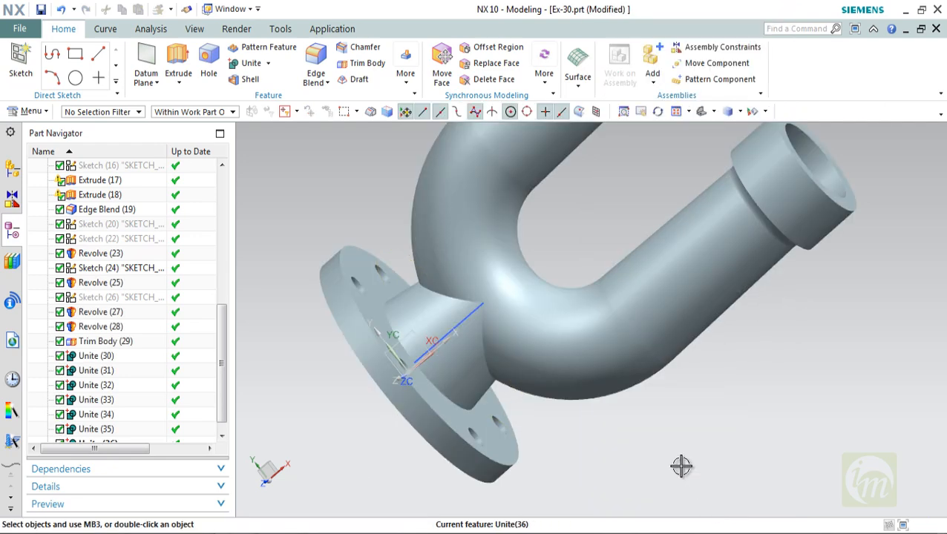
Examine the flange, neck, U-bend and collared tube ends of the fitting from several directions.
scroll(441, 347, down, 5)
shift+middle_drag(432, 331, 548, 317)
scroll(557, 315, up, 2)
scroll(581, 334, up, 5)
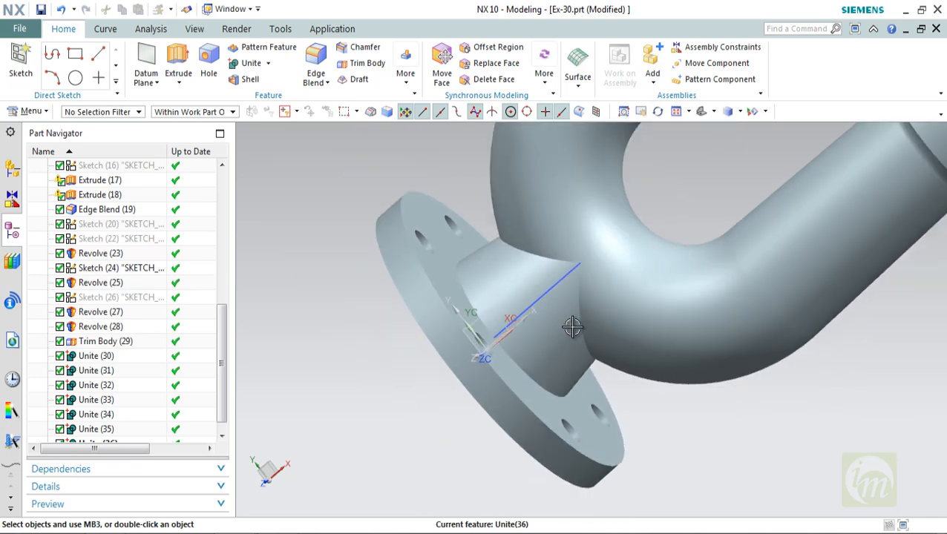
middle_drag(638, 354, 596, 350)
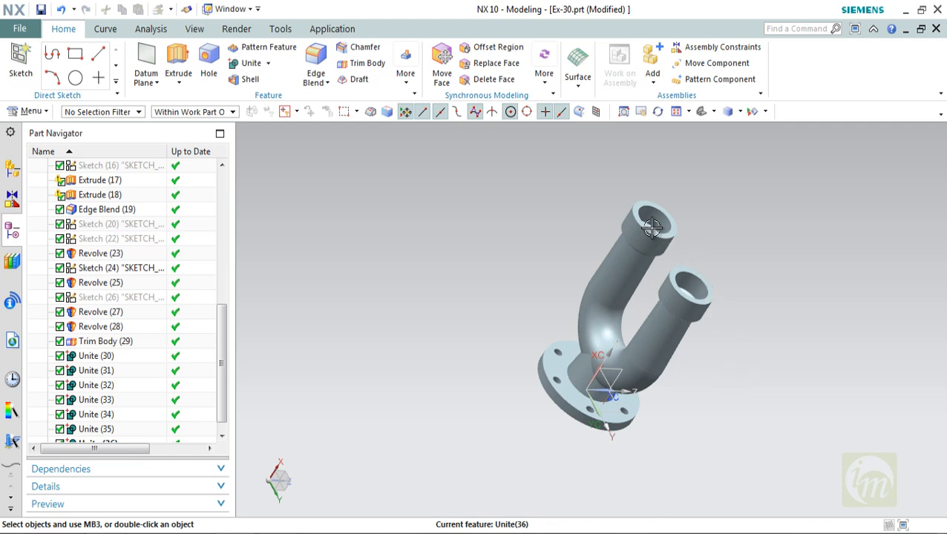
middle_drag(492, 259, 529, 270)
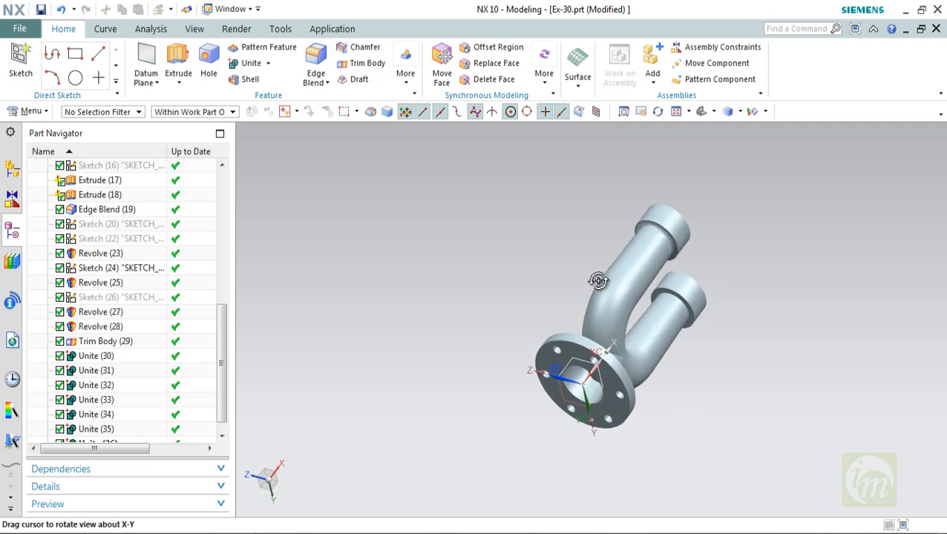
middle_drag(683, 306, 724, 319)
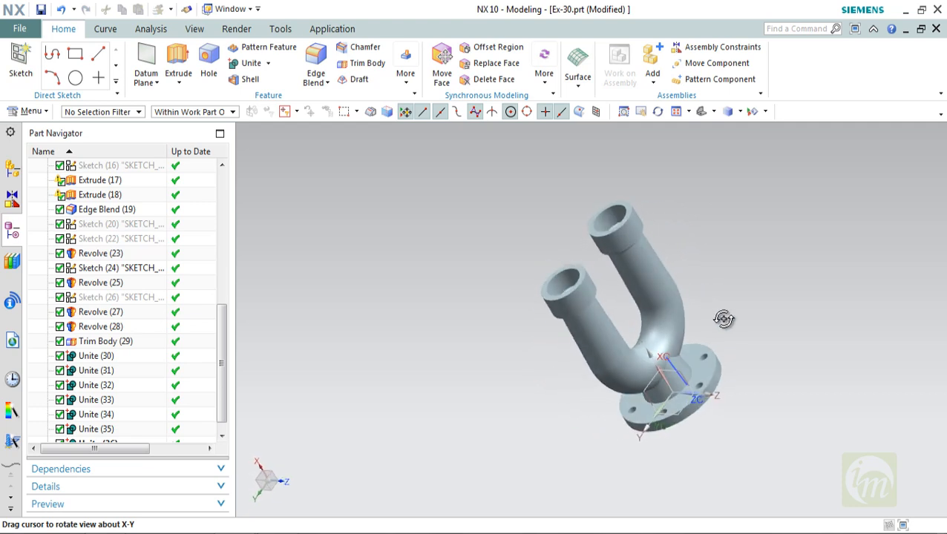
scroll(744, 291, up, 1)
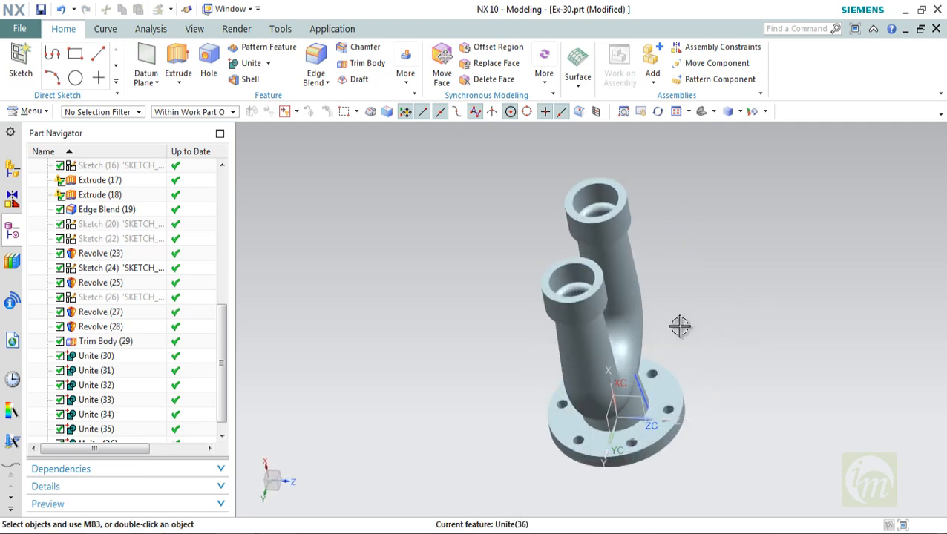
middle_drag(630, 400, 549, 428)
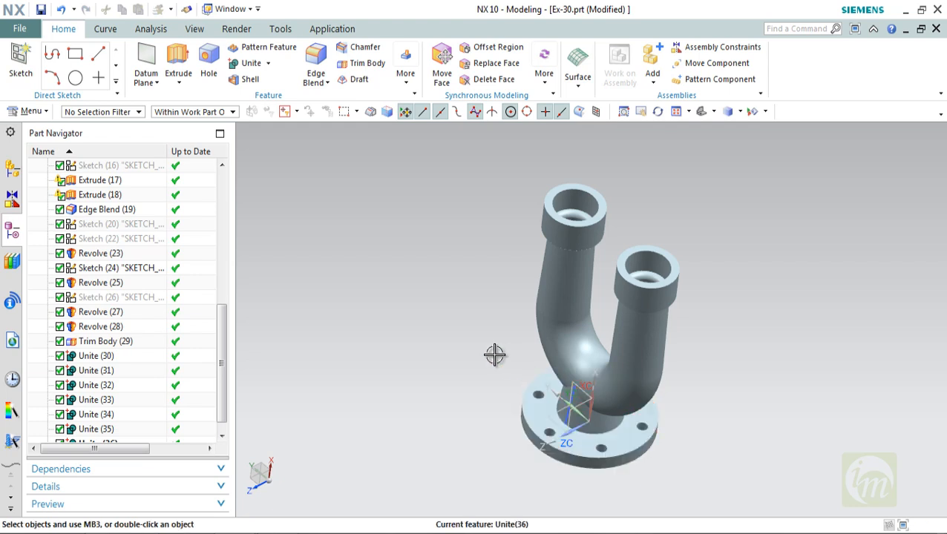
middle_drag(545, 337, 560, 353)
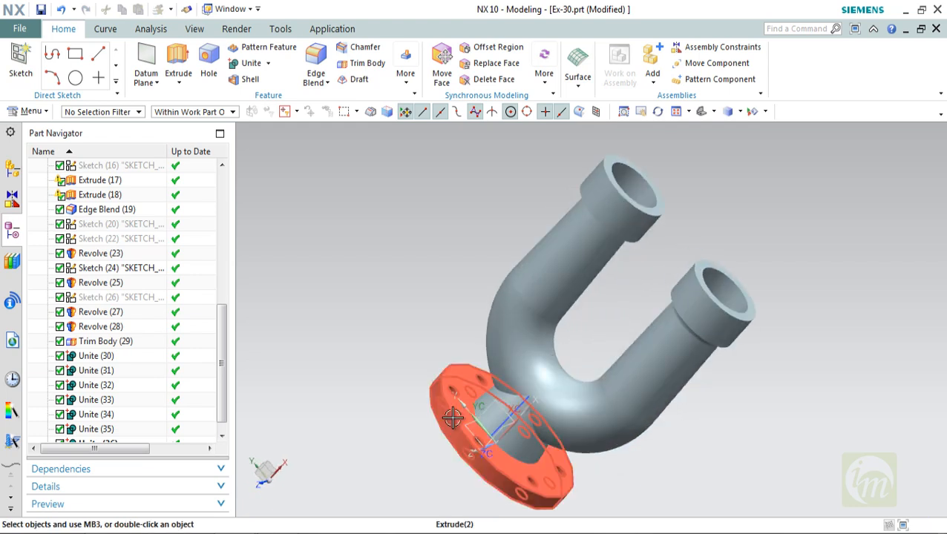
Highlight the flange, the U-bend and both straight tubes to identify the separate features, and clear the selection.
click(453, 418)
click(502, 335)
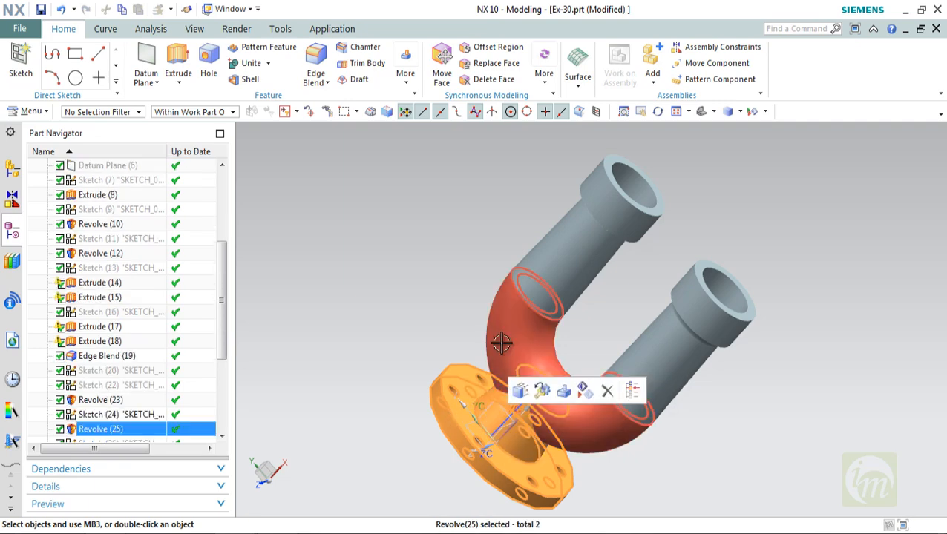
click(560, 215)
click(620, 185)
click(668, 334)
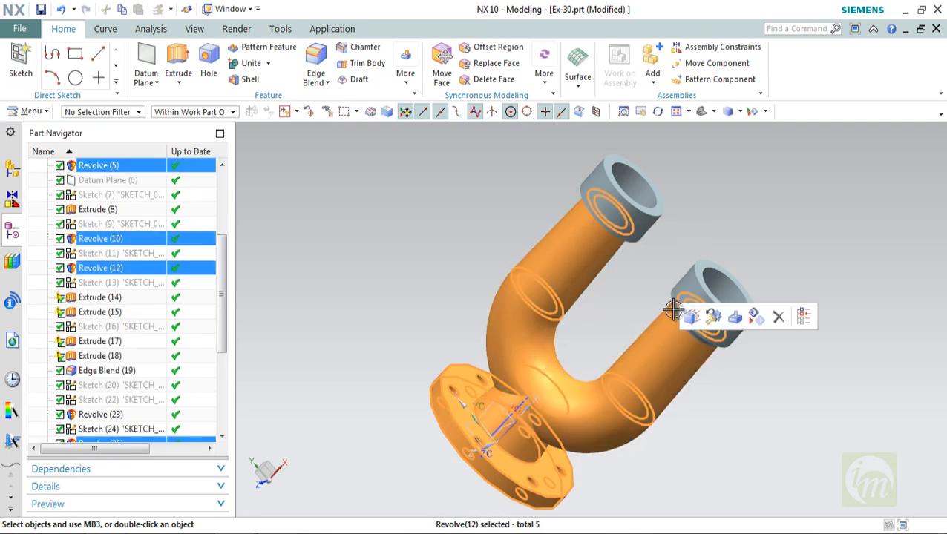
key(Escape)
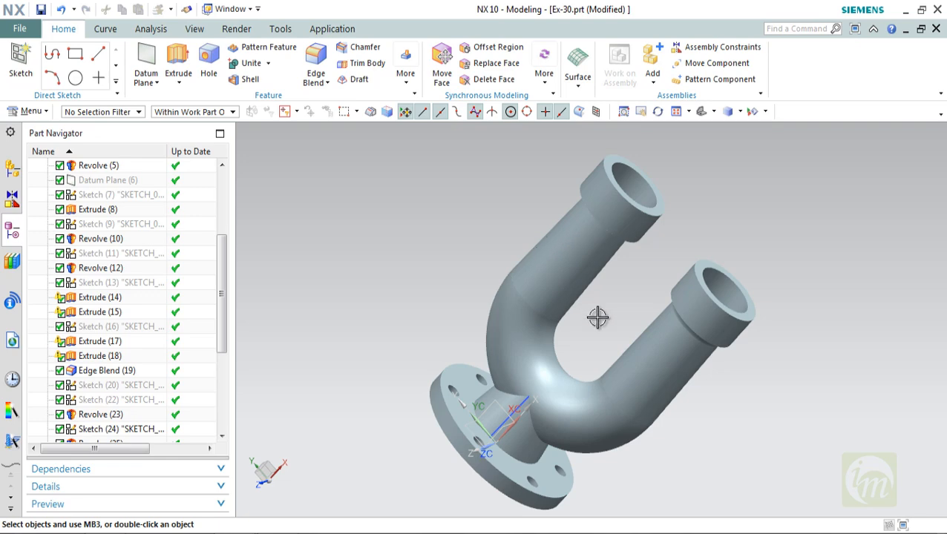
mouse_move(597, 317)
middle_down()
mouse_move(579, 302)
mouse_move(606, 308)
mouse_move(603, 317)
mouse_move(596, 302)
middle_up()
scroll(617, 317, down, 3)
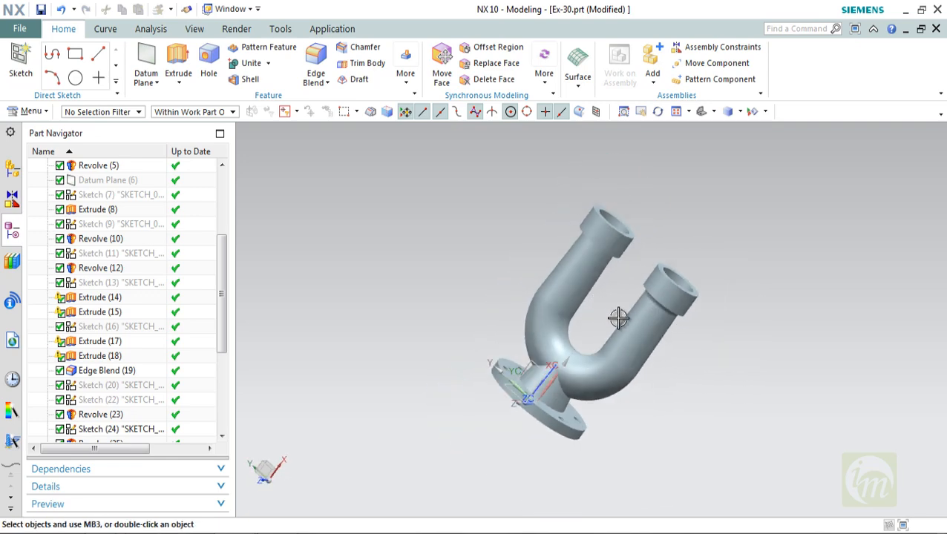
Switch to wireframe display and examine the fitting's inner edges at the collars, U-bend and neck.
click(740, 112)
click(750, 162)
middle_drag(686, 214, 619, 382)
scroll(617, 374, up, 4)
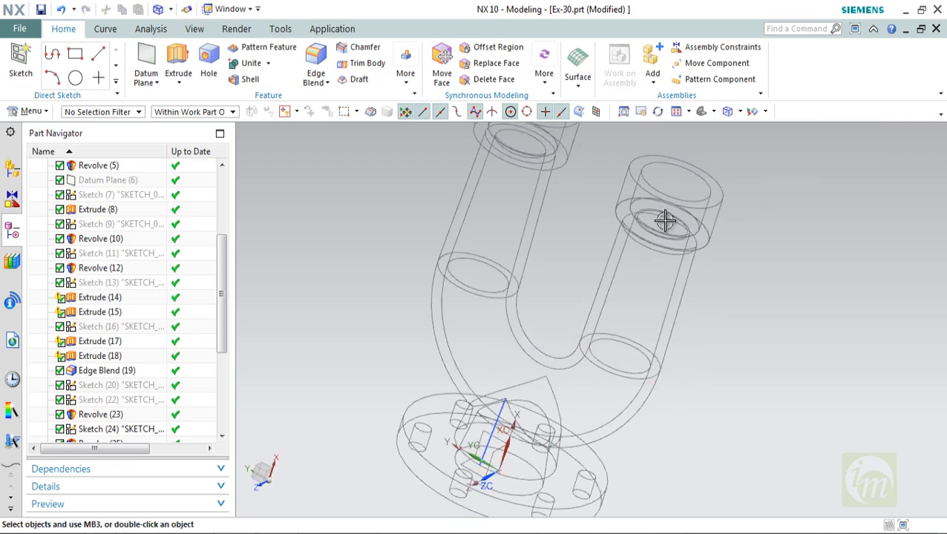
middle_drag(586, 266, 629, 264)
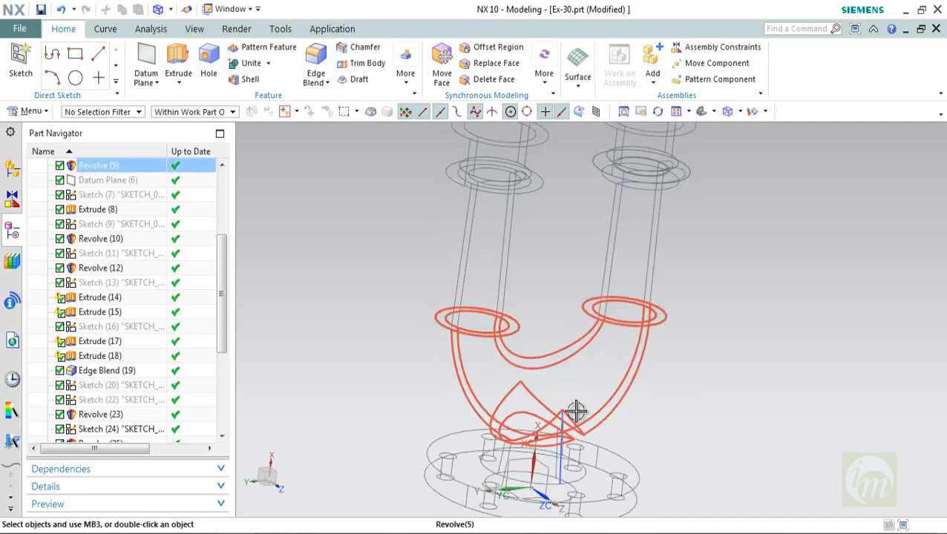
middle_drag(605, 399, 524, 419)
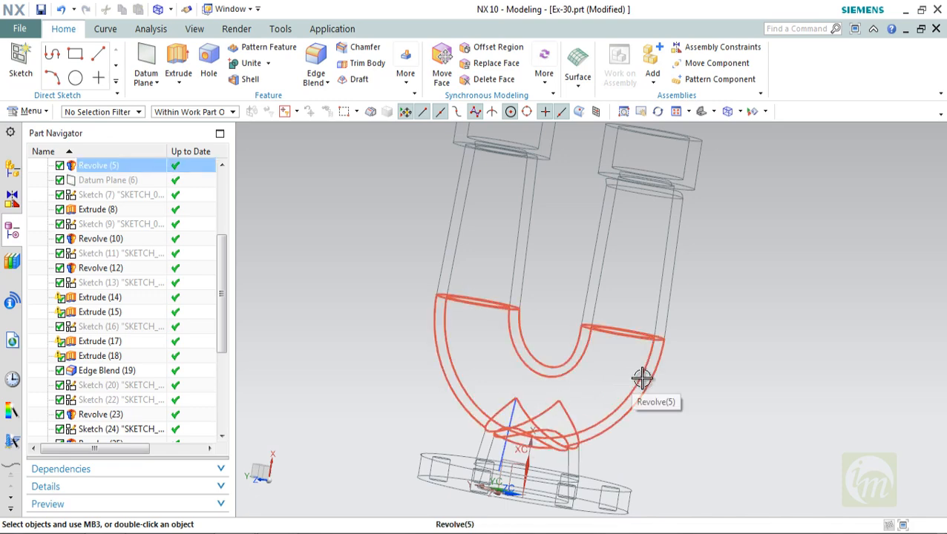
middle_drag(642, 380, 625, 380)
Show the fitting shaded with its edges and review the whole part from an angle.
click(740, 111)
click(742, 129)
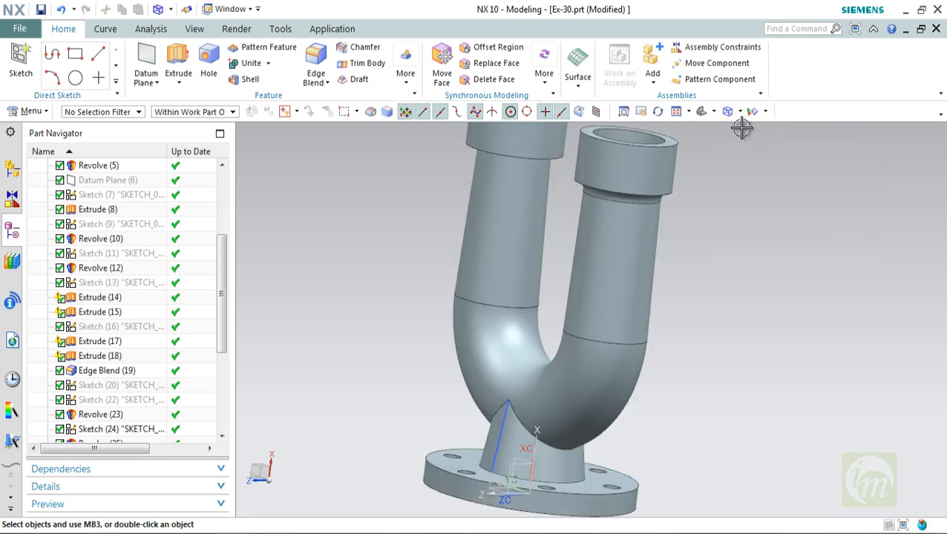
mouse_move(645, 349)
middle_down()
mouse_move(659, 292)
mouse_move(672, 296)
mouse_move(672, 324)
mouse_move(658, 302)
mouse_move(682, 317)
mouse_move(703, 359)
mouse_move(711, 296)
mouse_move(693, 301)
mouse_move(676, 271)
mouse_move(661, 275)
mouse_move(680, 258)
middle_up()
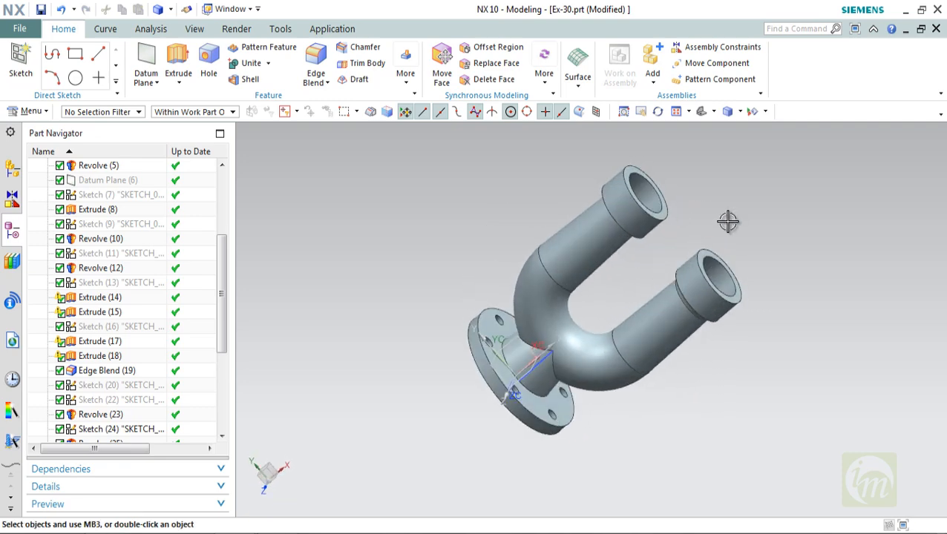